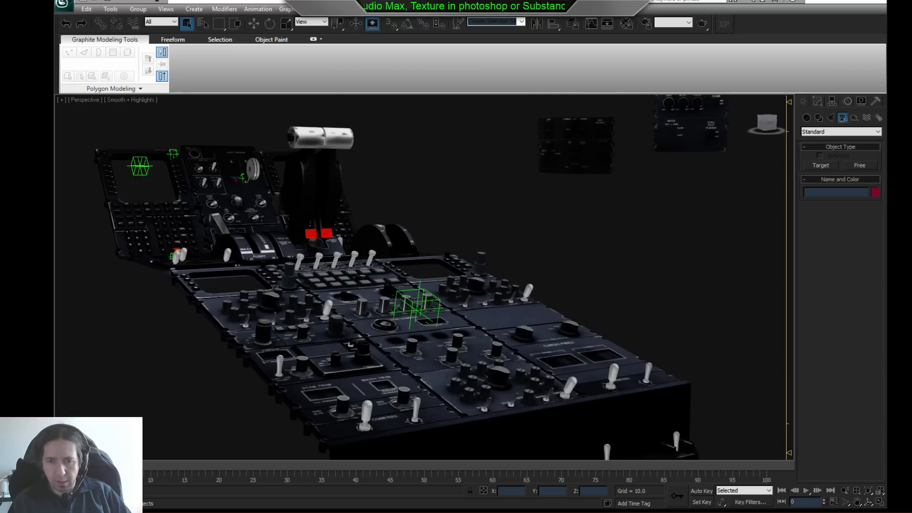
middle_click_drag(588, 283, 559, 223)
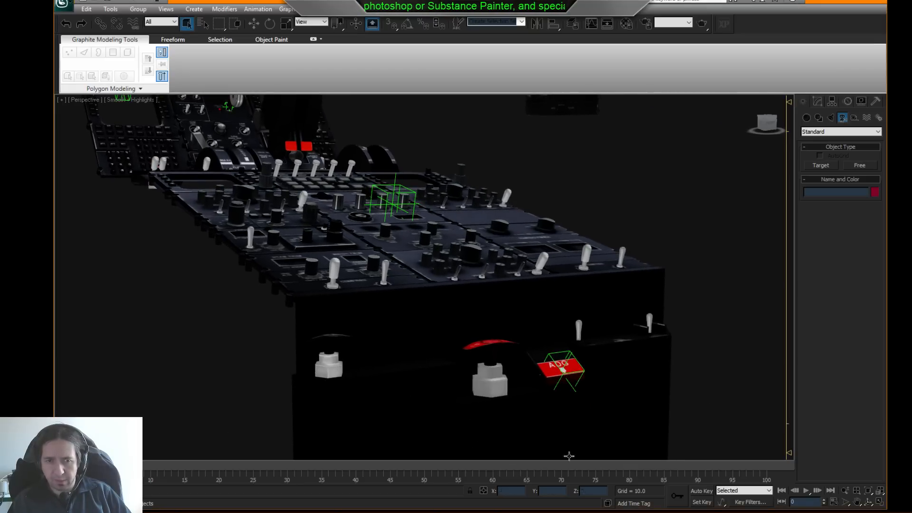
middle_click_drag(633, 318, 667, 340)
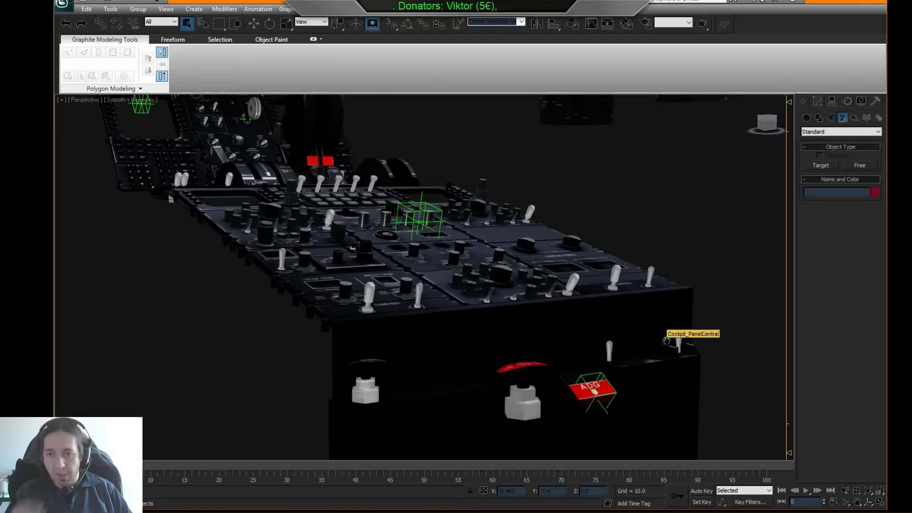
middle_click_drag(678, 173, 619, 169, "alt")
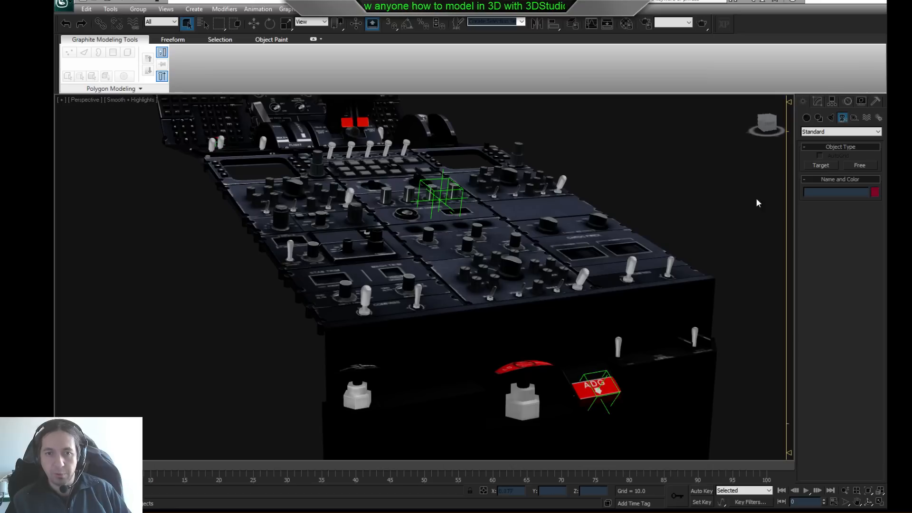
middle_click_drag(757, 197, 653, 258)
middle_click_drag(384, 233, 329, 257)
scroll(413, 293, "up", 5)
scroll(328, 256, "down", 5)
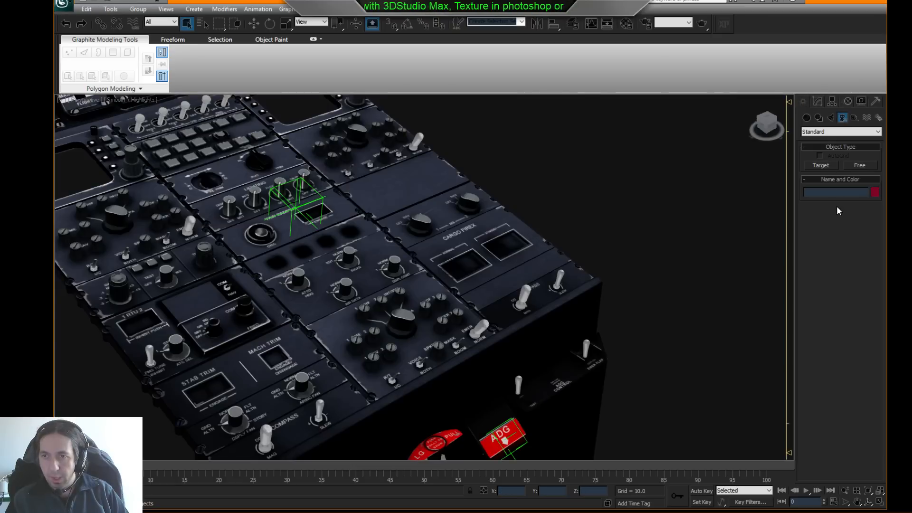
- Create a standard primitive cylinder in empty space beside the pedestal, about 0.147 in radius and 0.183 high
left_click(807, 118)
left_click(827, 131)
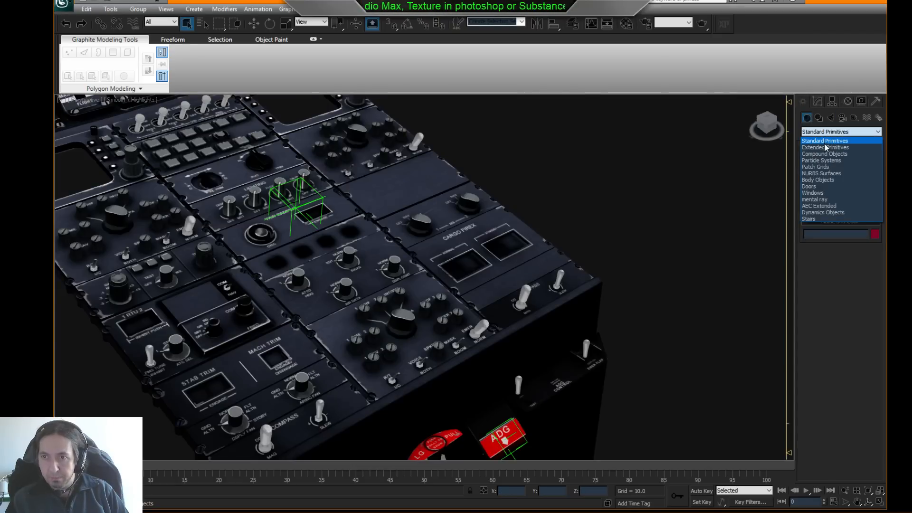
left_click(825, 142)
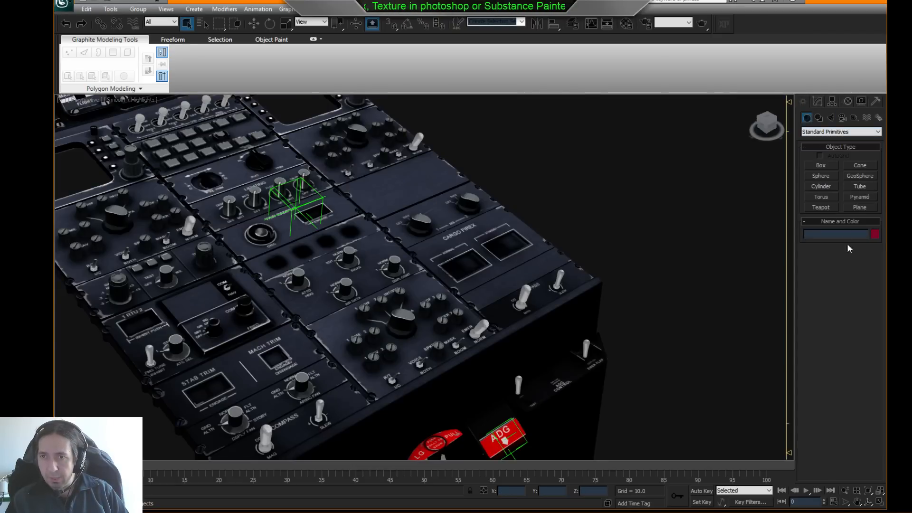
left_click(821, 187)
middle_click_drag(709, 378, 600, 334)
left_click_drag(664, 337, 699, 360)
right_click(690, 280)
left_click_drag(677, 322, 730, 363)
right_click(734, 349)
left_click_drag(647, 267, 784, 280)
scroll(682, 287, "down", 6)
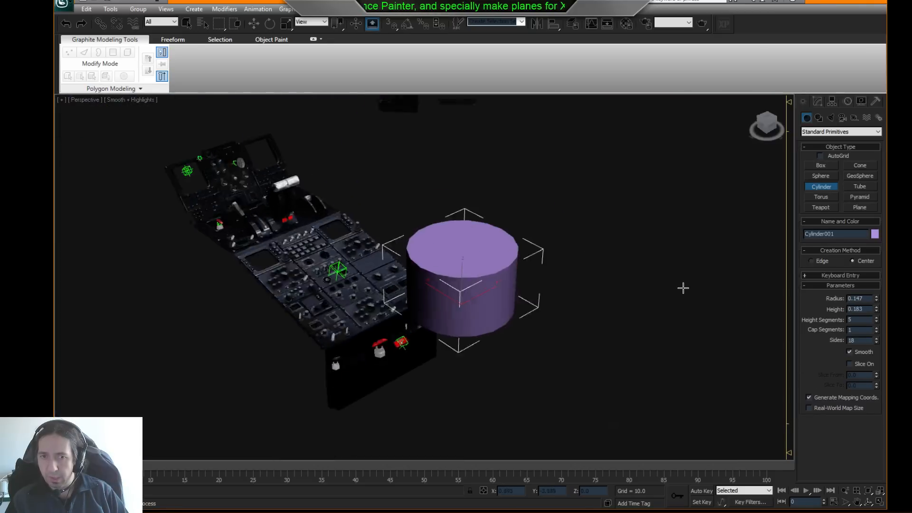
- Scale the cylinder down uniformly to about 9% so it roughly matches the size of the pedestal controls
scroll(515, 253, "up", 4)
left_click(515, 253)
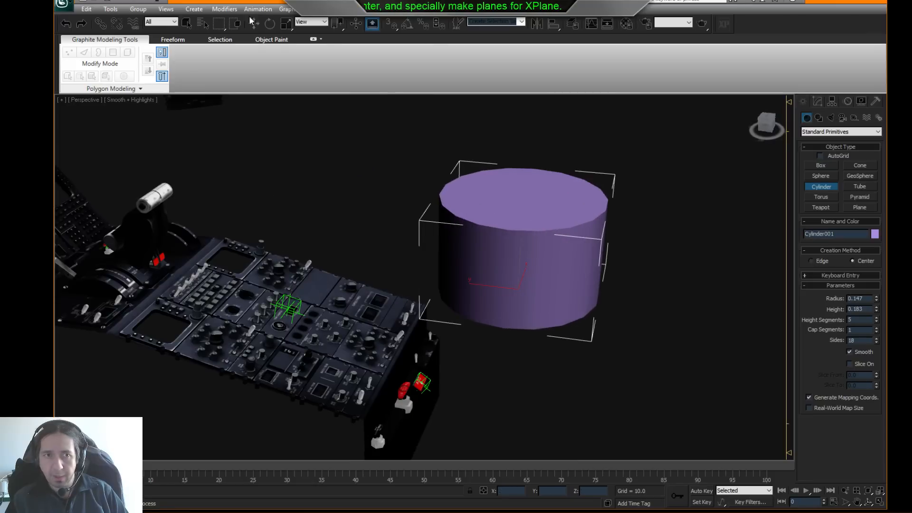
left_click(286, 23)
left_click_drag(528, 291, 528, 375)
scroll(513, 320, "up", 8)
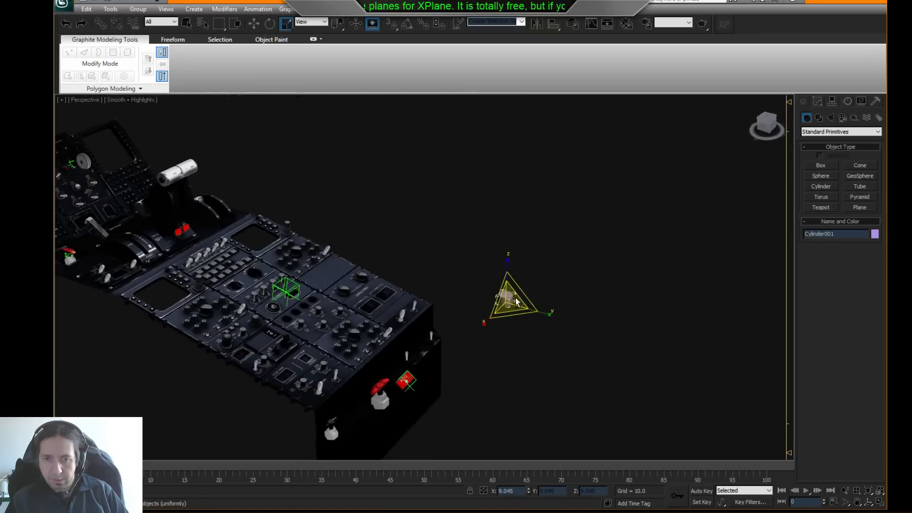
scroll(518, 275, "up", 4)
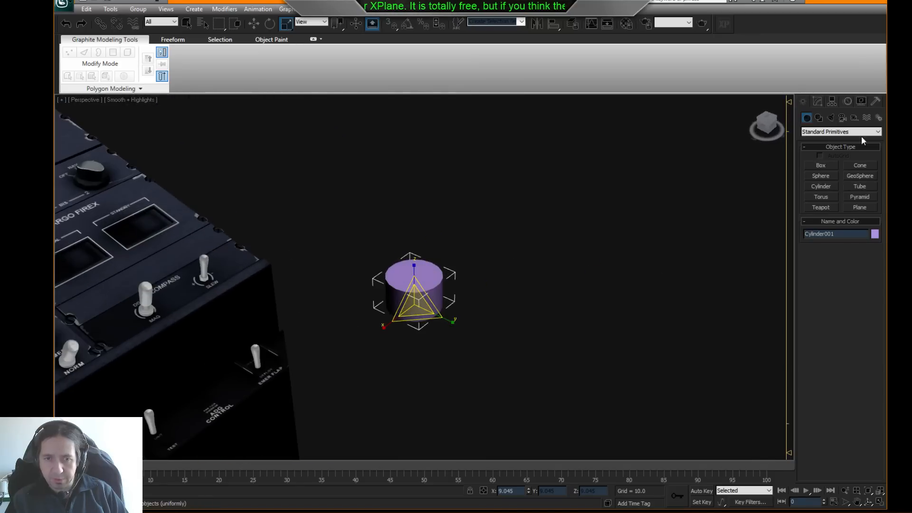
- Add an Edit Poly modifier to the small cylinder and remove its bottom cap polygon
left_click(817, 101)
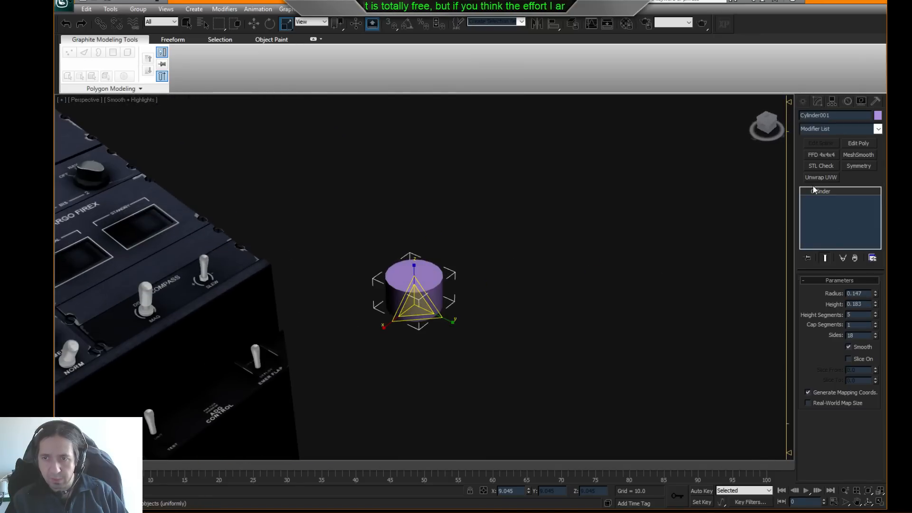
left_click(857, 144)
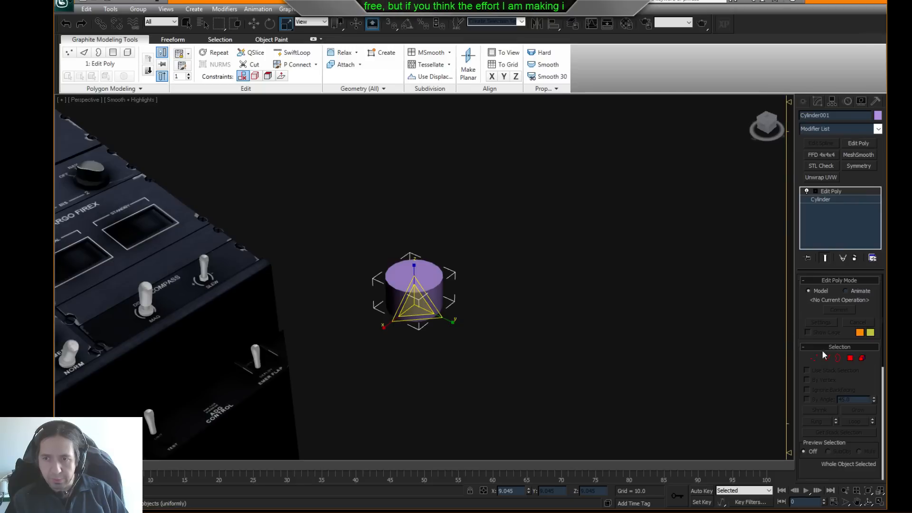
left_click(850, 358)
left_click(424, 293)
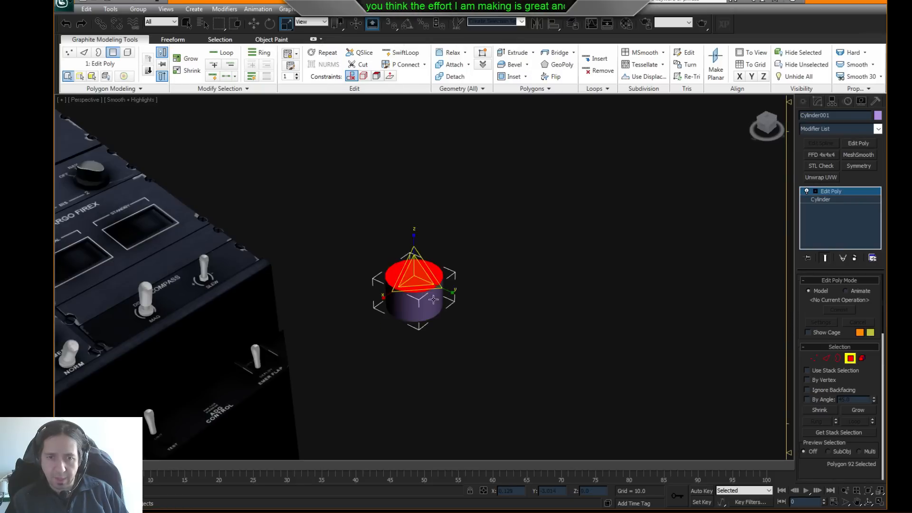
middle_click_drag(477, 327, 508, 273, "alt")
left_click(442, 163)
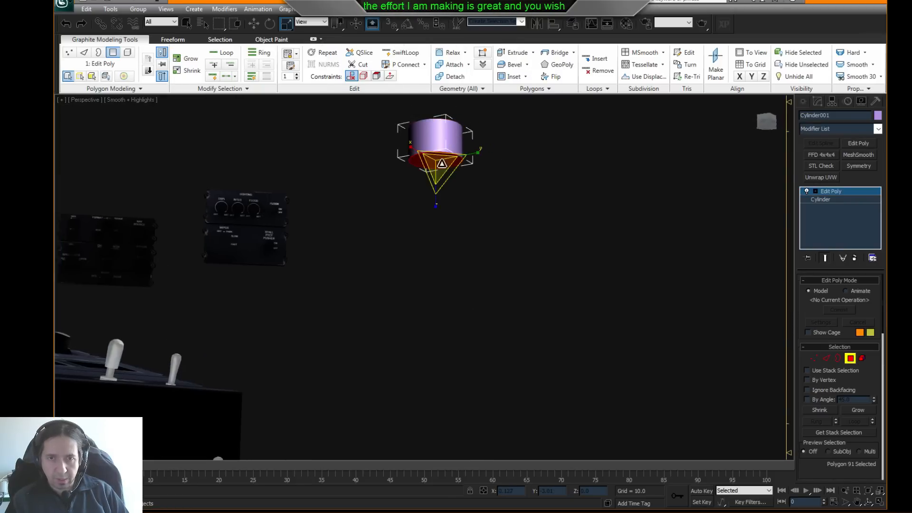
middle_click_drag(442, 162, 429, 270, "alt")
key("w")
left_click_drag(429, 271, 429, 287)
middle_click_drag(532, 308, 532, 190, "alt")
left_click(527, 208)
- Select the open border at the cylinder's bottom and extend it downward to a Z of about -0.023
left_click(837, 358)
left_click(488, 203)
middle_click_drag(546, 222, 477, 241, "alt")
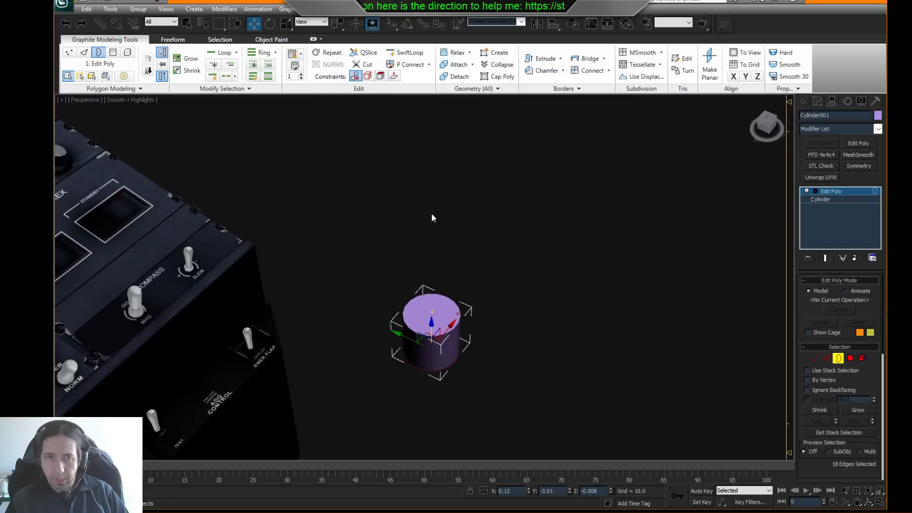
middle_click_drag(371, 175, 393, 112)
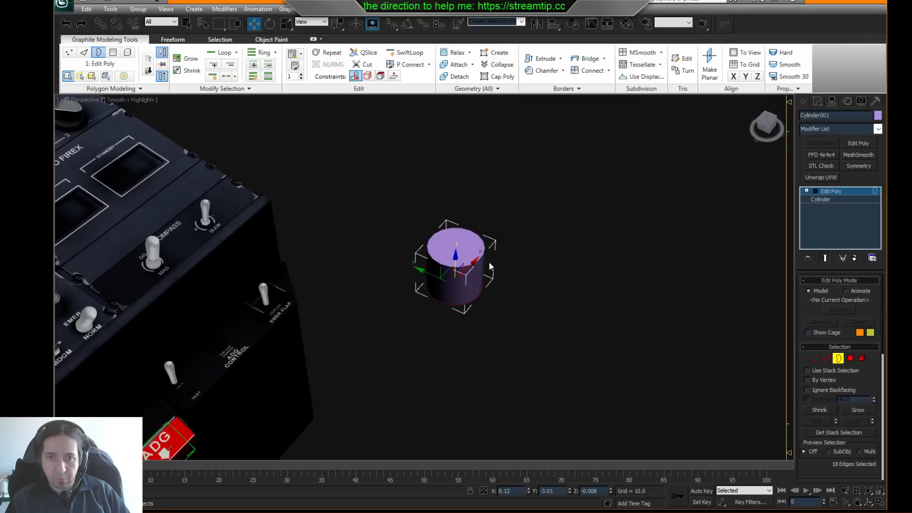
left_click_drag(457, 269, 461, 282)
middle_click_drag(459, 322, 475, 271)
scroll(475, 272, "up", 4)
middle_click_drag(545, 138, 543, 181)
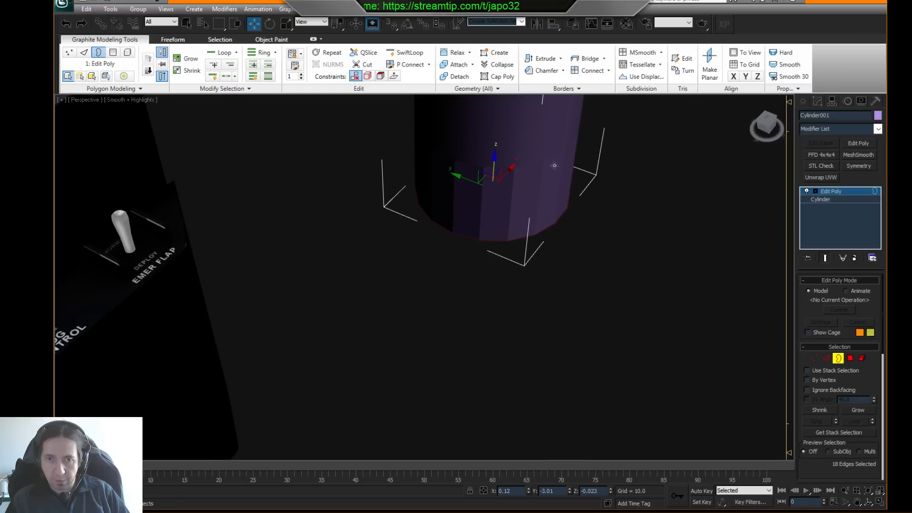
scroll(543, 181, "down", 4)
- Scale the bottom border outward into a flared base and extend a short rim down to a Z of about -0.027
key("r")
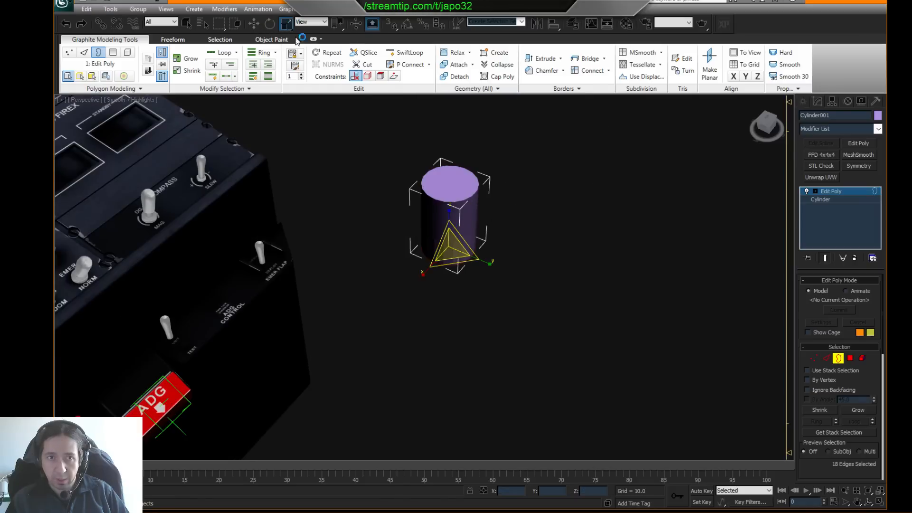
left_click_drag(451, 236, 457, 165)
left_click(255, 23)
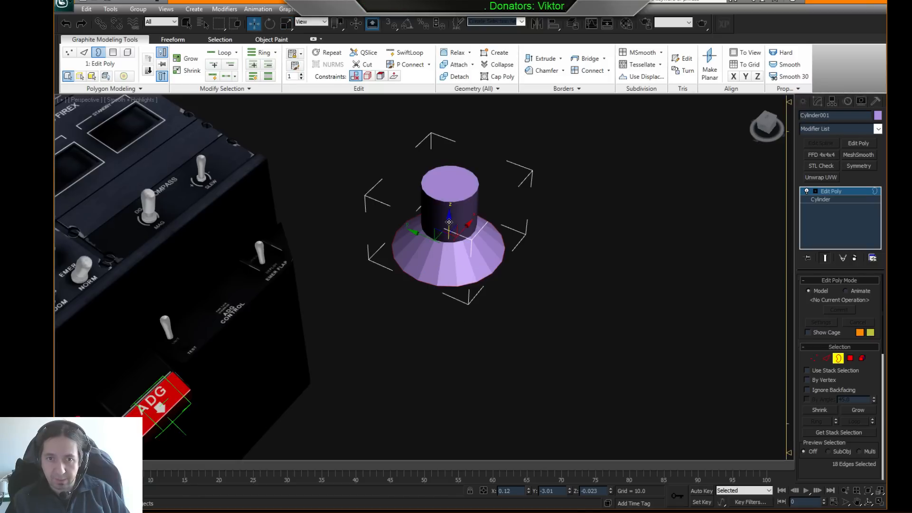
left_click_drag(449, 222, 459, 290)
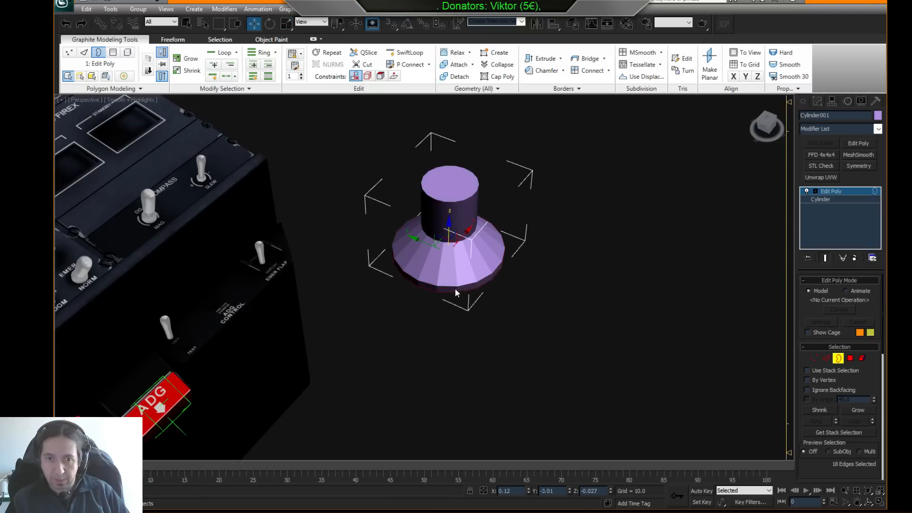
mouse_move(548, 318)
middle_mouse_down("alt")
mouse_move(666, 277)
mouse_move(584, 275)
mouse_move(534, 313)
middle_mouse_up("alt")
scroll(534, 314, "down", 5)
middle_click_drag(478, 258, 760, 316, "alt")
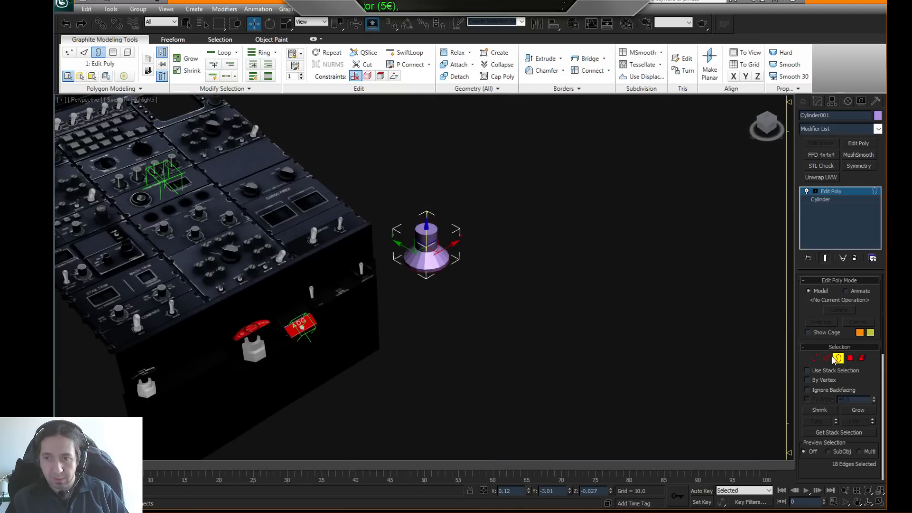
- Move the ring of vertices joining the stem and the flared base slightly downward
left_click(815, 358)
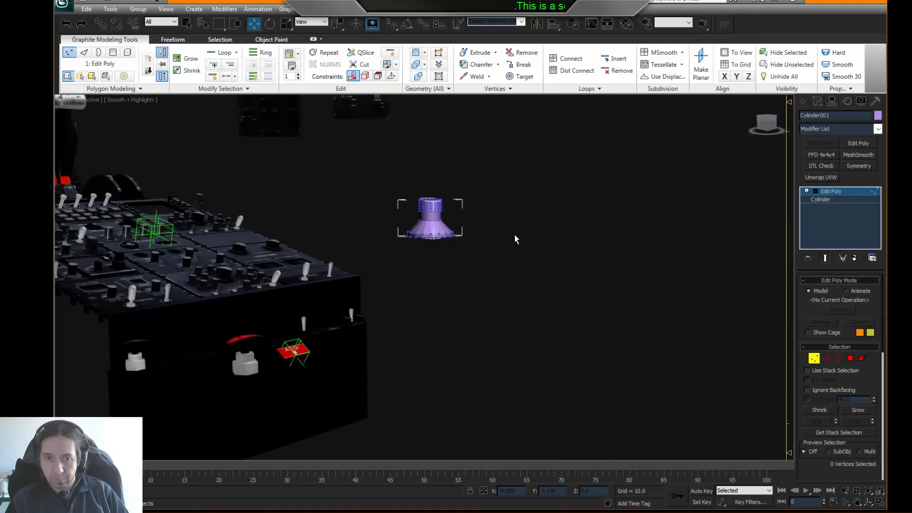
scroll(438, 241, "up", 6)
left_click_drag(376, 222, 484, 235)
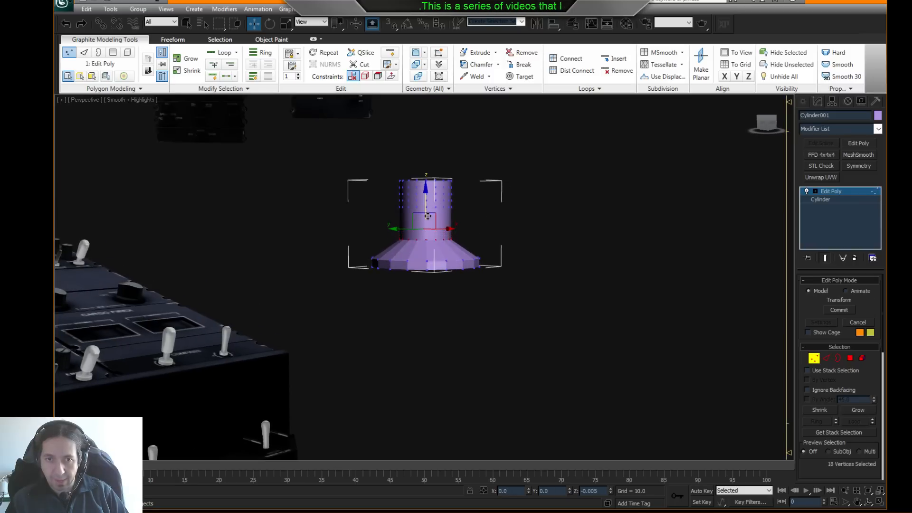
middle_click_drag(423, 206, 475, 238, "alt")
- Select the stem's vertices and scale them along one axis at a time to give the stem an oval section
left_click_drag(415, 173, 512, 251)
middle_click_drag(524, 247, 435, 321, "alt")
left_click(286, 23)
left_click_drag(326, 308, 358, 311)
middle_click_drag(425, 314, 506, 223, "alt")
middle_click_drag(465, 250, 377, 360, "alt")
left_click_drag(348, 337, 337, 341)
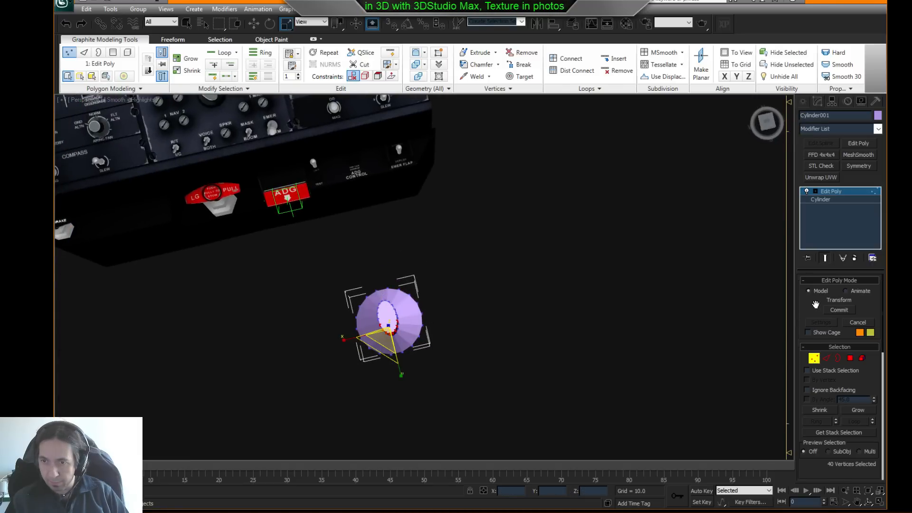
- Leave vertex editing and delete the demonstration cylinder from the scene
left_click_drag(817, 305, 823, 261)
left_click_drag(872, 345, 876, 424)
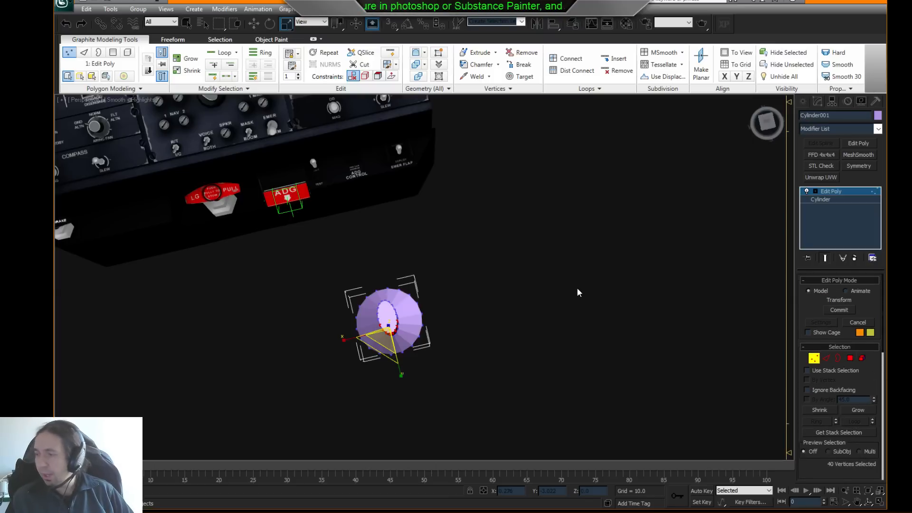
middle_click_drag(397, 318, 468, 254, "alt")
left_click(816, 361)
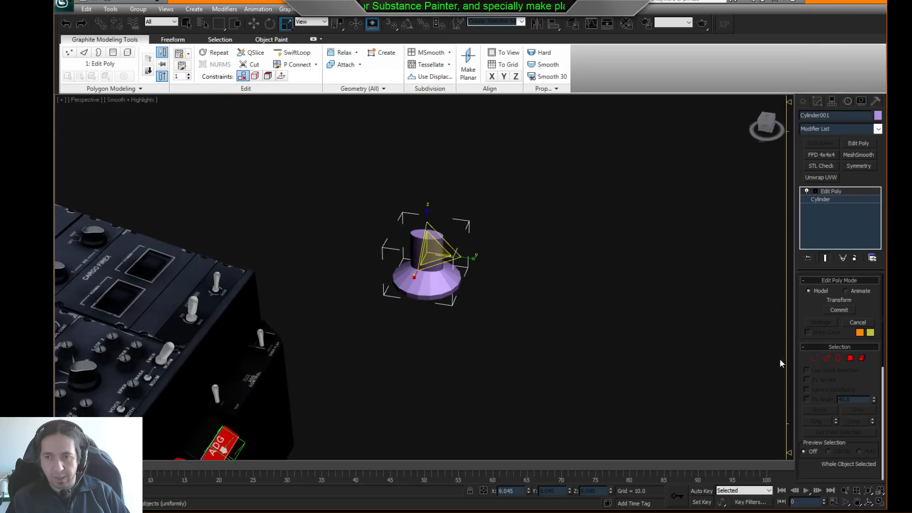
left_click(491, 259)
left_click(441, 252)
key("Delete")
middle_click_drag(416, 259, 512, 217, "alt")
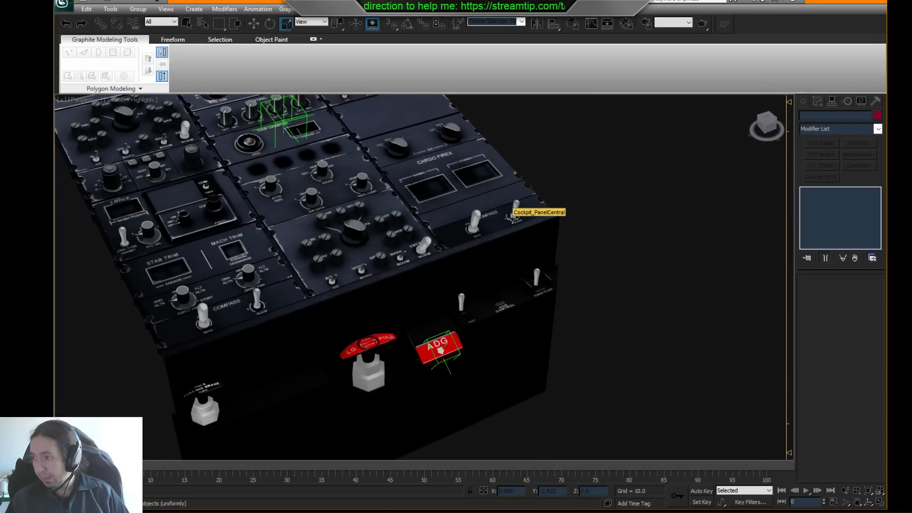
middle_click_drag(457, 201, 553, 220)
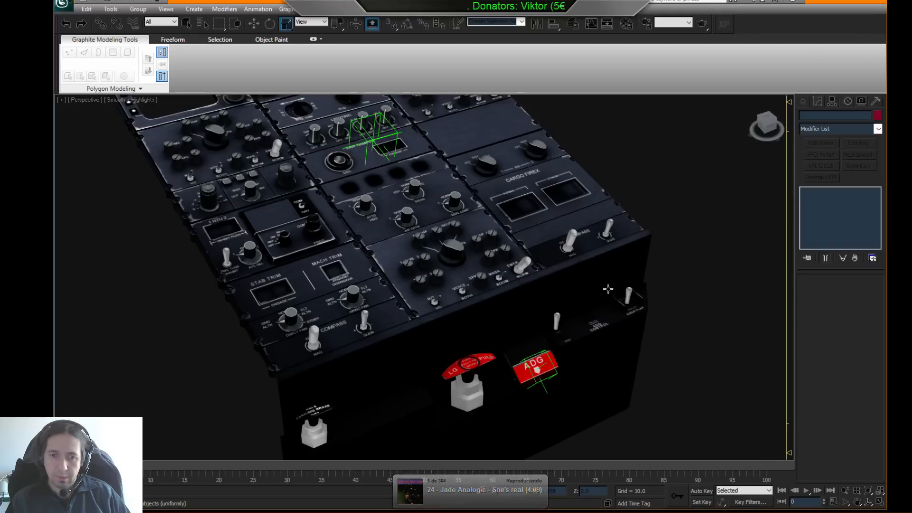
middle_click_drag(594, 301, 591, 296)
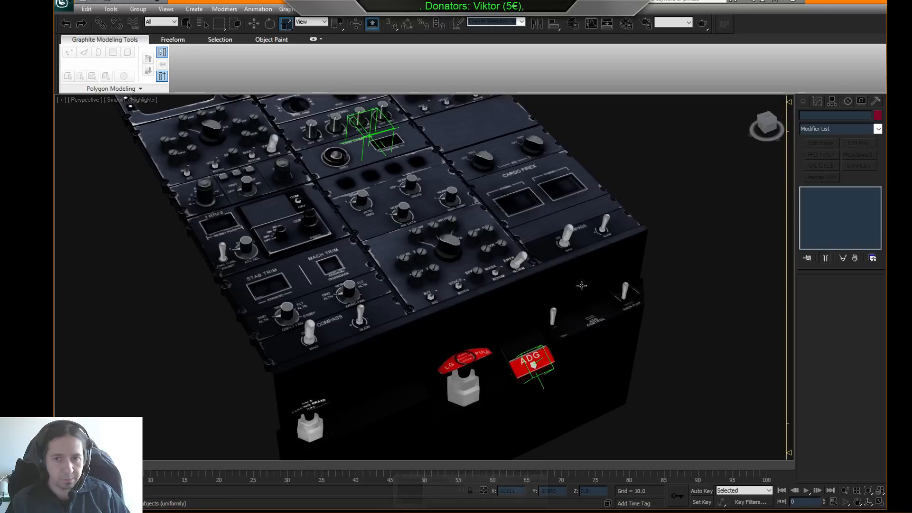
left_click_drag(145, 466, 91, 468)
key("r")
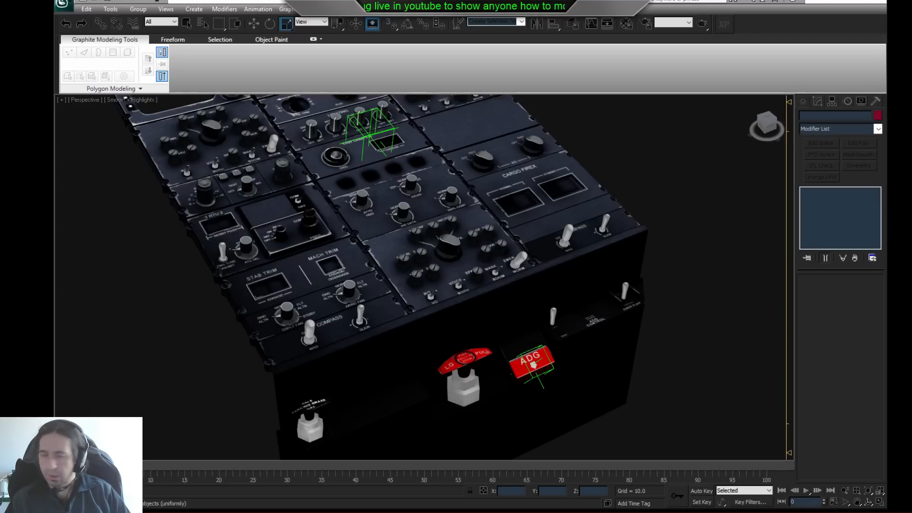
- Select the MSG button on the FMS keypad below the left display
middle_click_drag(285, 169, 373, 268)
scroll(373, 267, "up", 4)
middle_click_drag(313, 228, 426, 334)
scroll(409, 323, "up", 2)
middle_click_drag(299, 280, 406, 335)
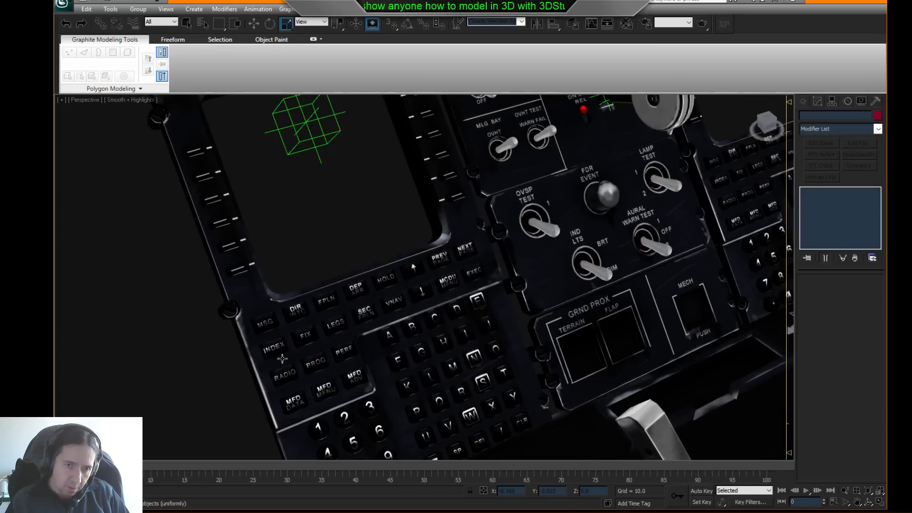
left_click(264, 322)
- Open the X-Plane object settings for the selected FMS_MSG button
scroll(351, 311, "down", 5)
scroll(428, 268, "up", 5)
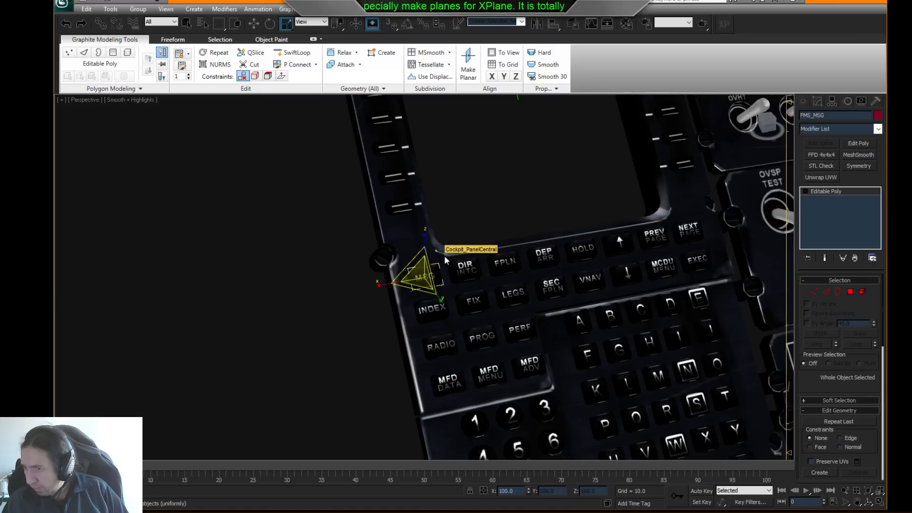
scroll(472, 321, "down", 5)
scroll(472, 322, "up", 4)
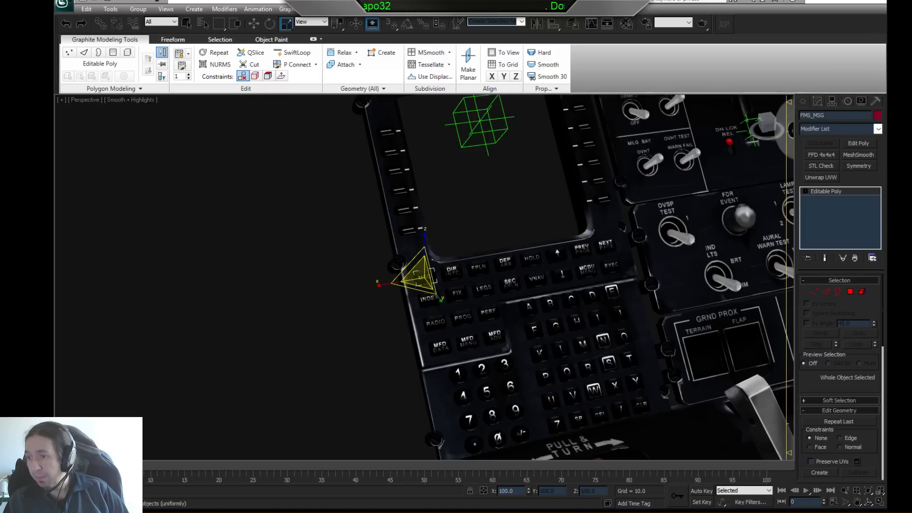
middle_click_drag(452, 190, 483, 226)
scroll(483, 244, "up", 3)
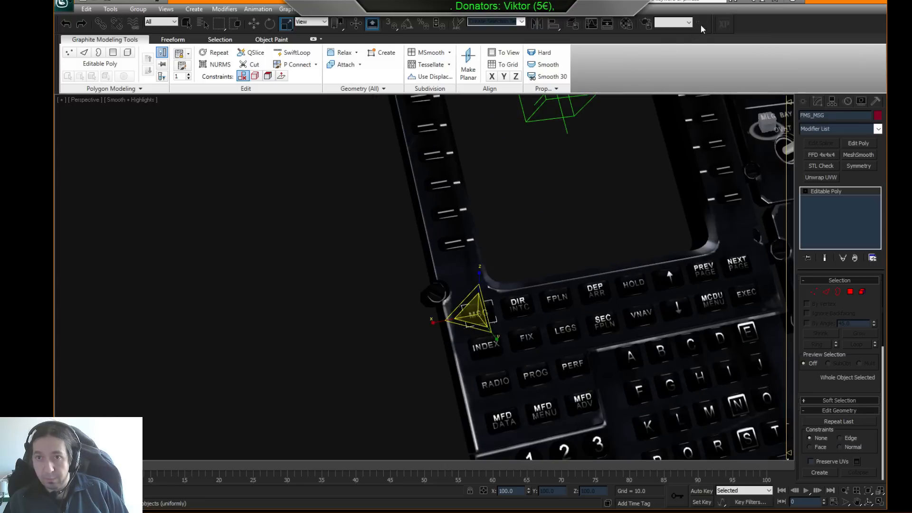
left_click(723, 23)
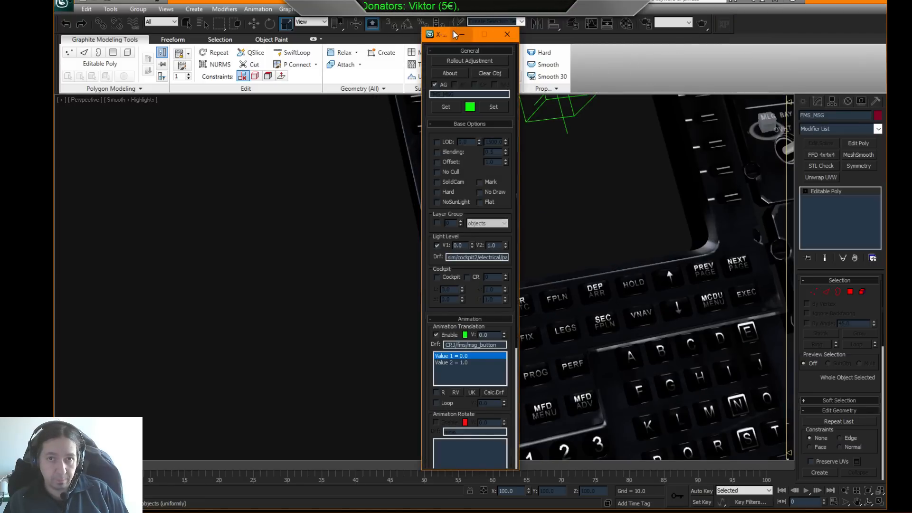
- Move the X-Plane object settings clear of the model and show the MSG button's translation animation values
left_click_drag(454, 31, 455, 135)
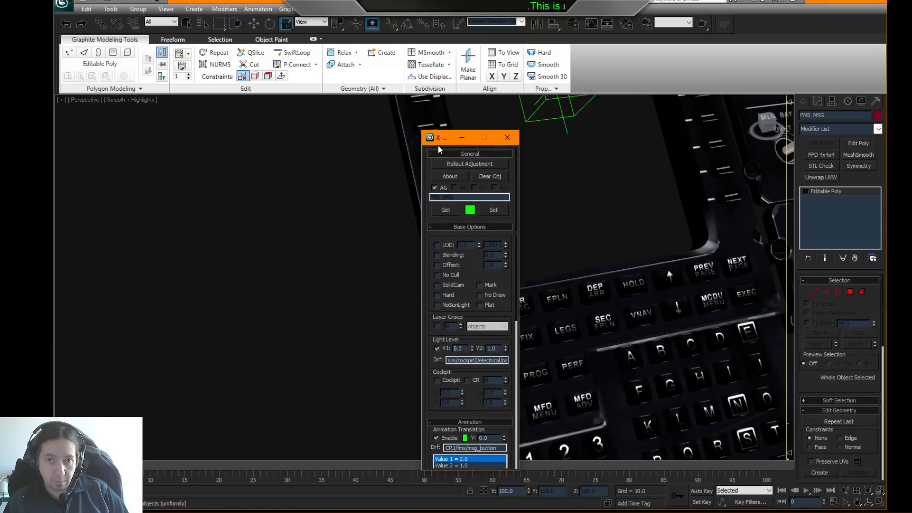
left_click_drag(433, 149, 79, 89)
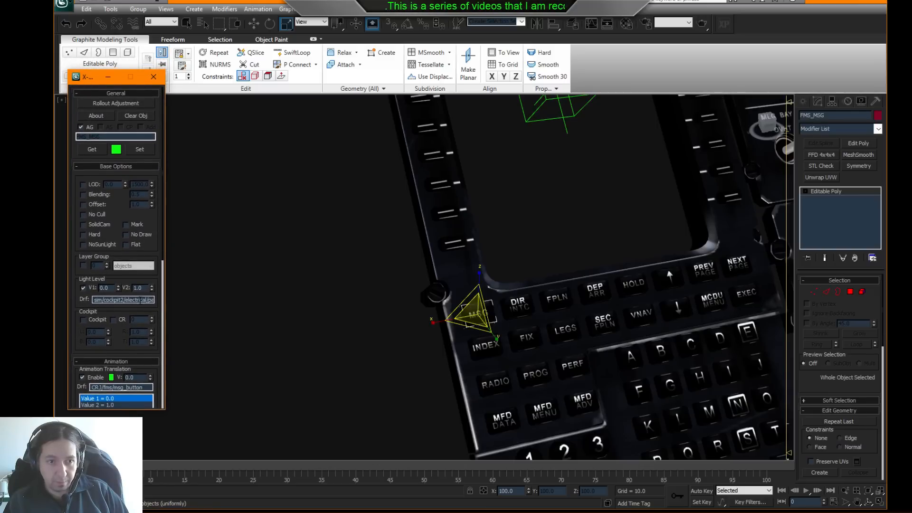
left_click_drag(159, 392, 163, 259)
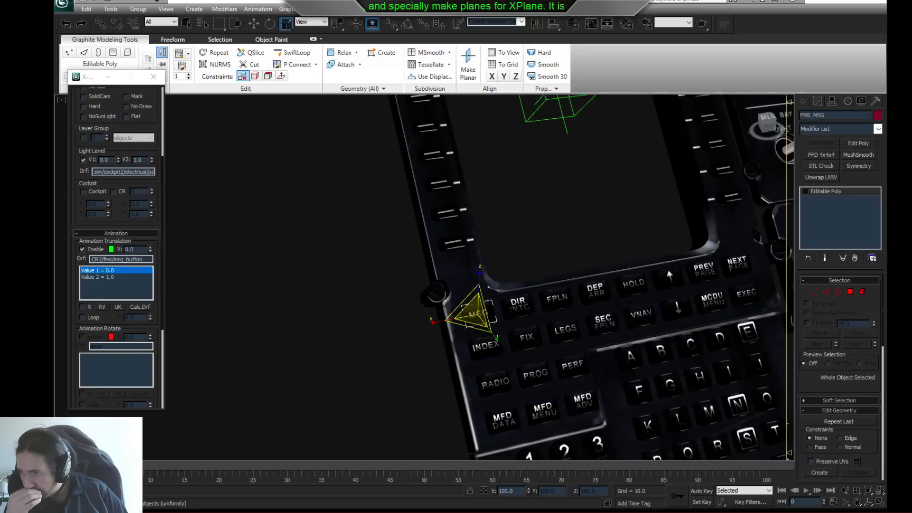
- Select the radio power knob beside the COM/NAV knob on the pedestal to inspect its rotation animation settings
scroll(450, 267, "down", 5)
middle_click_drag(494, 309, 477, 279)
middle_click_drag(543, 296, 503, 178)
middle_click_drag(565, 252, 521, 199)
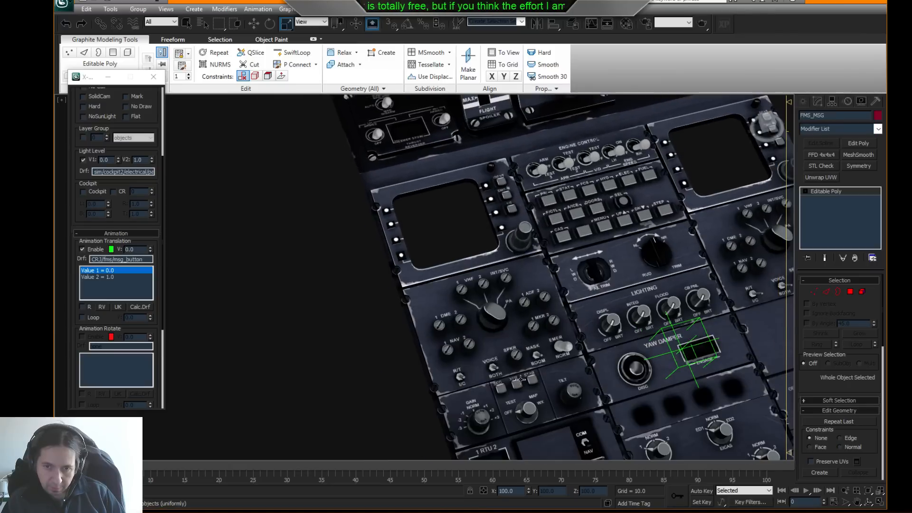
middle_click_drag(521, 360, 524, 302)
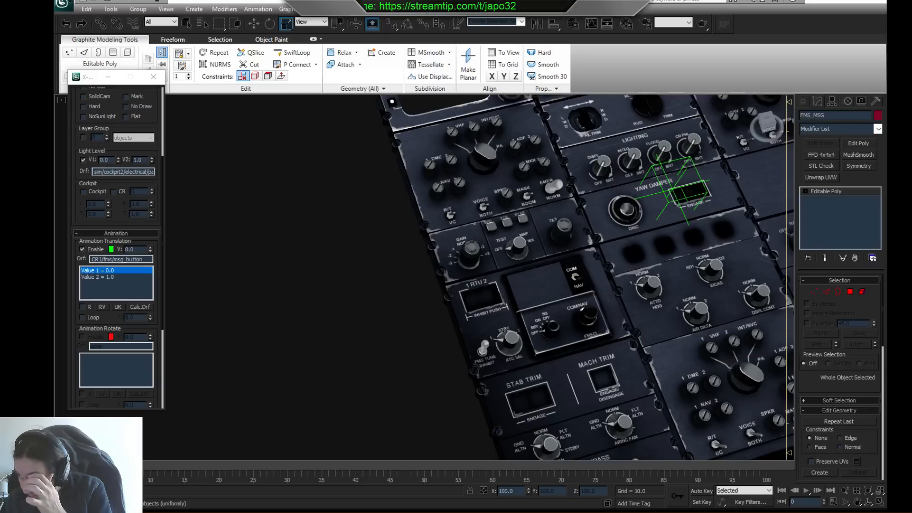
middle_click_drag(597, 349, 591, 285)
scroll(590, 285, "up", 4)
left_click(600, 318)
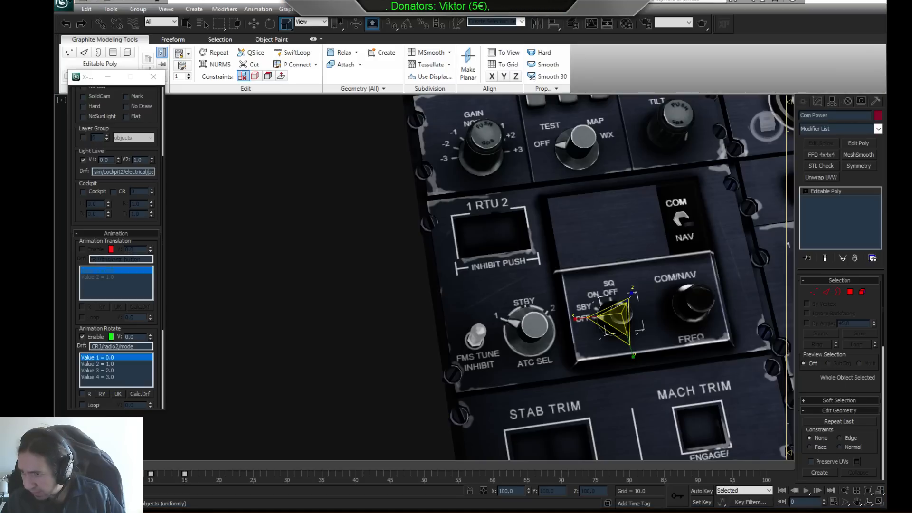
- Select the LAMP TEST switch below the landing gear lever to inspect its rotation animation settings
scroll(621, 258, "down", 6)
middle_click_drag(623, 157, 576, 332)
scroll(470, 195, "up", 4)
middle_click_drag(532, 227, 450, 442, "alt")
scroll(449, 380, "up", 5)
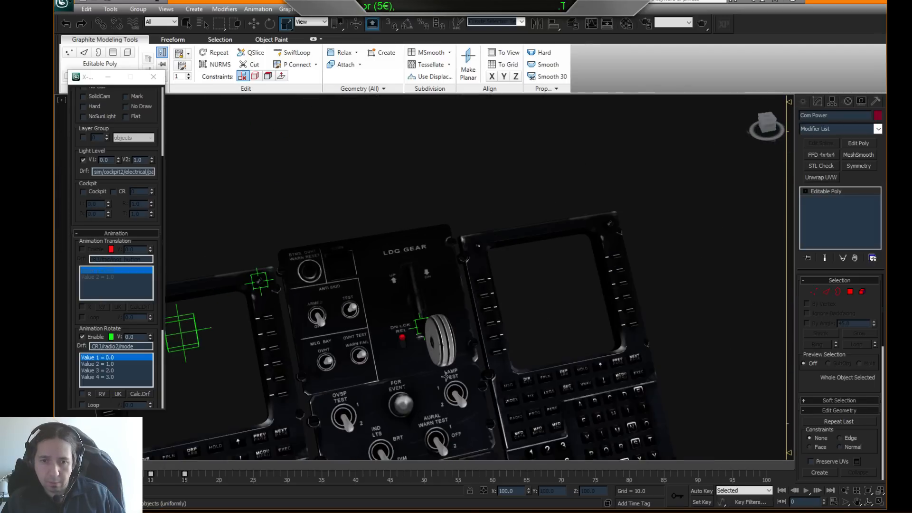
left_click(447, 352)
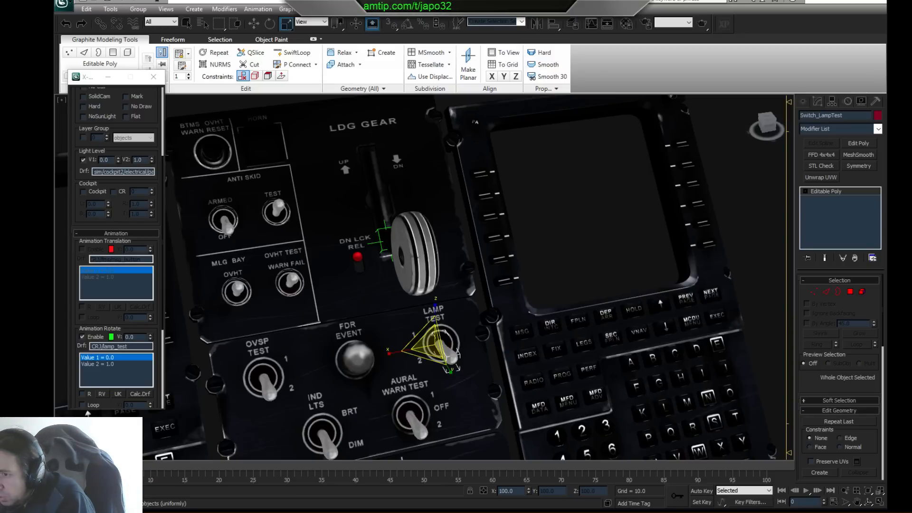
- Reselect the LAMP TEST switch and advance the timeline to frame 2 to preview the animated positions
middle_click_drag(501, 304, 541, 266)
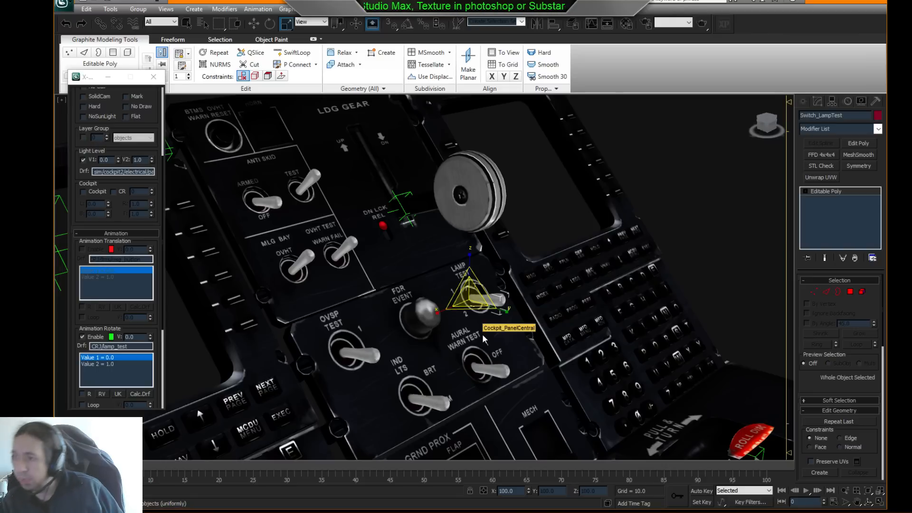
left_click(715, 209)
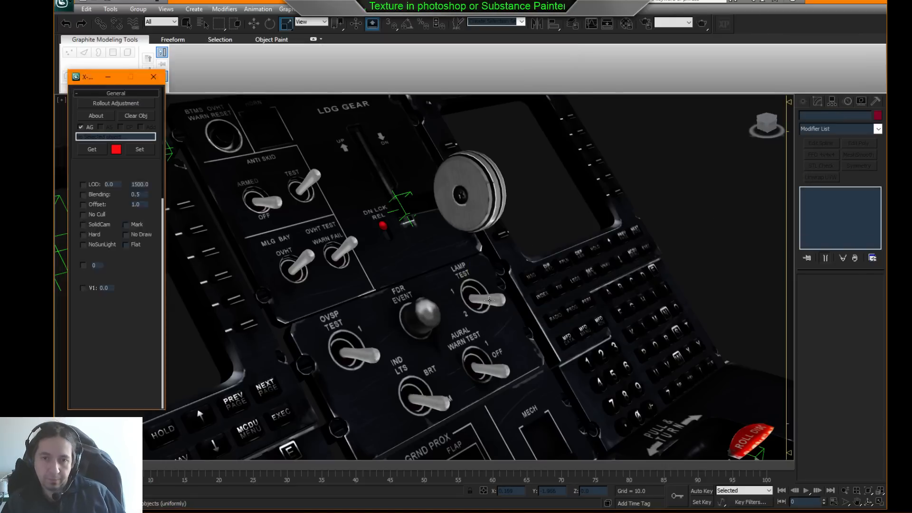
left_click(456, 300)
left_click(804, 102)
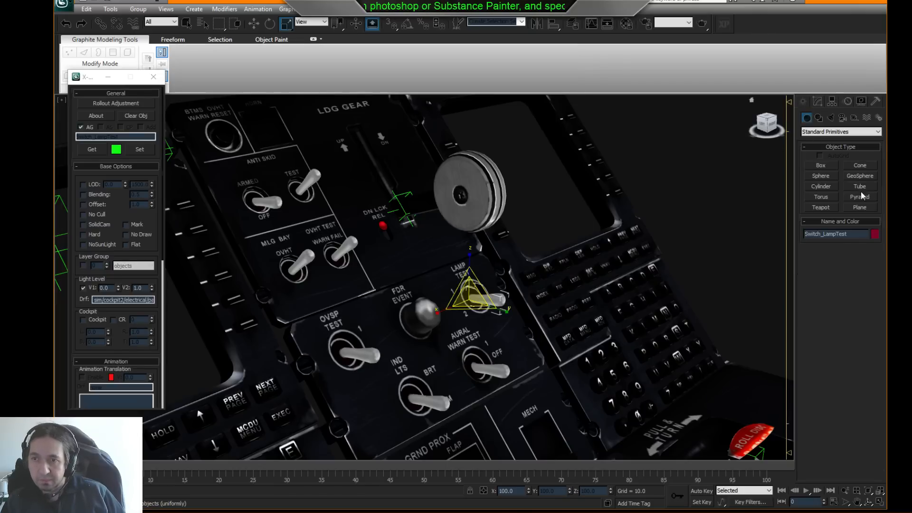
mouse_move(95, 466)
left_mouse_down()
mouse_move(117, 466)
mouse_move(109, 466)
left_mouse_up()
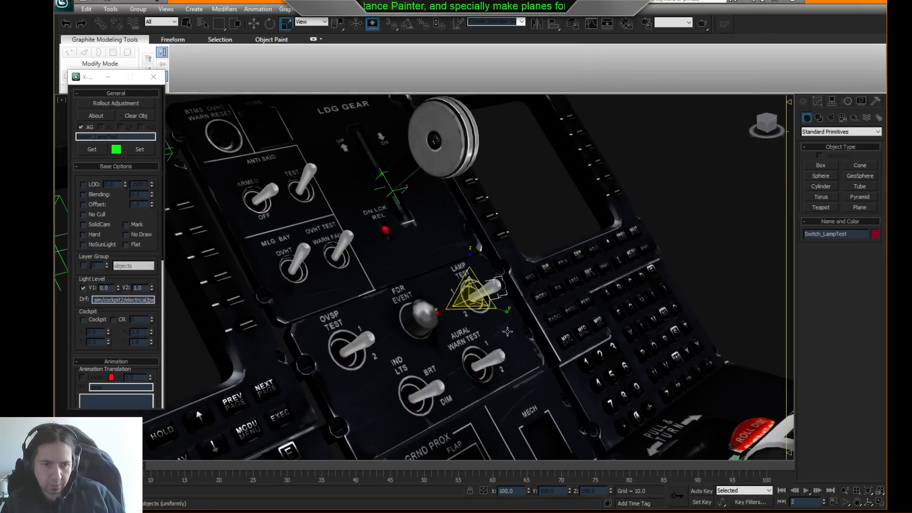
- View the centre panel from the side and return the timeline to frame 0 to compare the switch positions
scroll(508, 332, "down", 5)
middle_click_drag(534, 332, 505, 302, "alt")
middle_click_drag(459, 284, 497, 320)
scroll(481, 323, "up", 5)
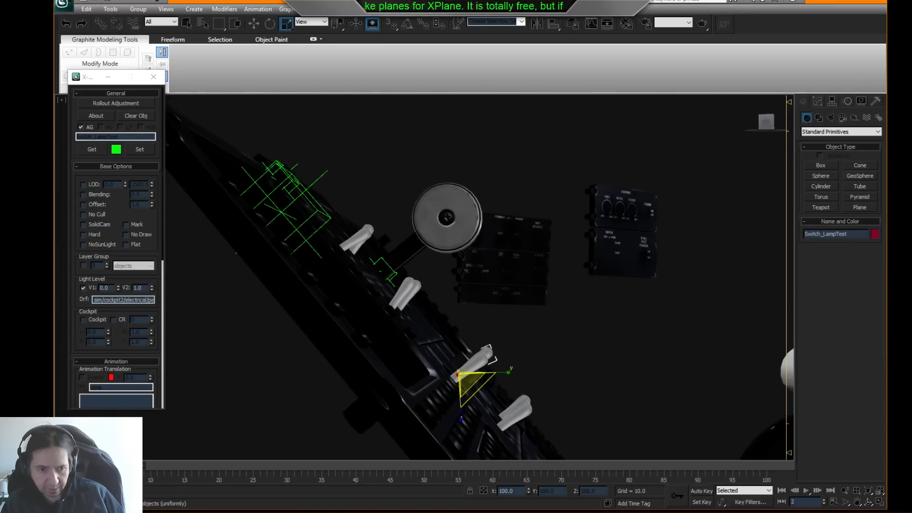
left_click_drag(97, 466, 81, 466)
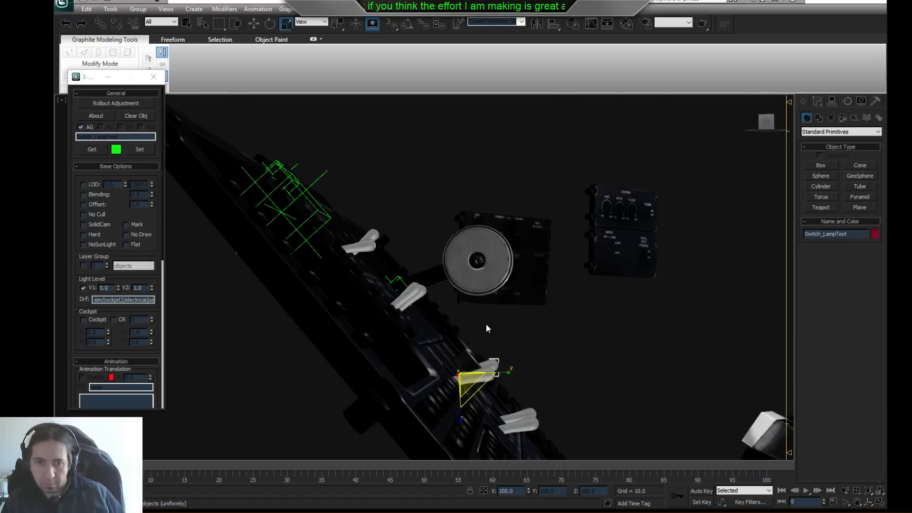
- In a wireframe side view, rotate the LAMP TEST switch about -28.1° around X with Auto Key on, and switch Auto Key off
middle_click_drag(483, 332, 472, 277)
scroll(539, 322, "down", 3)
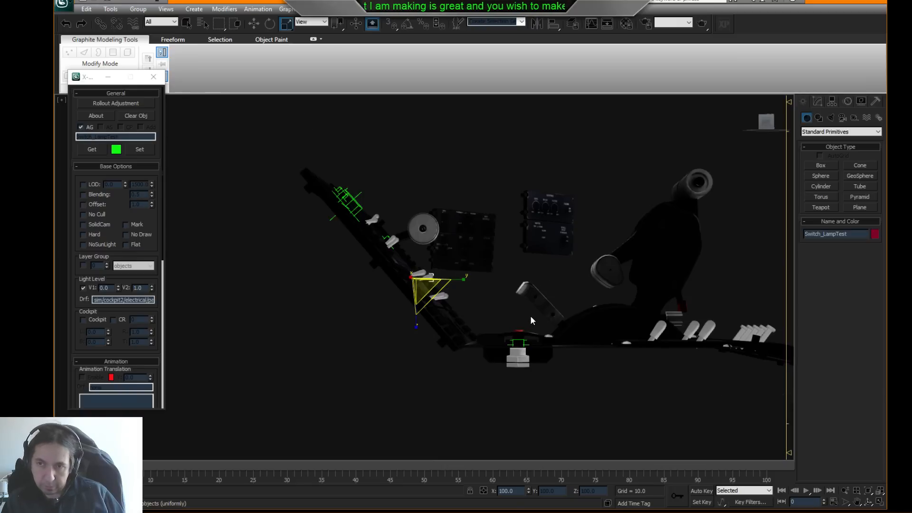
left_click(768, 118)
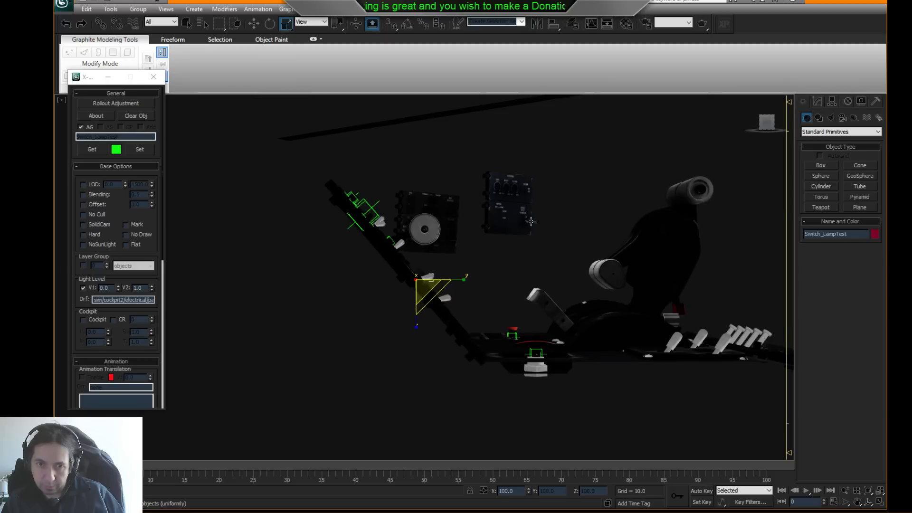
scroll(523, 233, "up", 2)
scroll(492, 272, "up", 4)
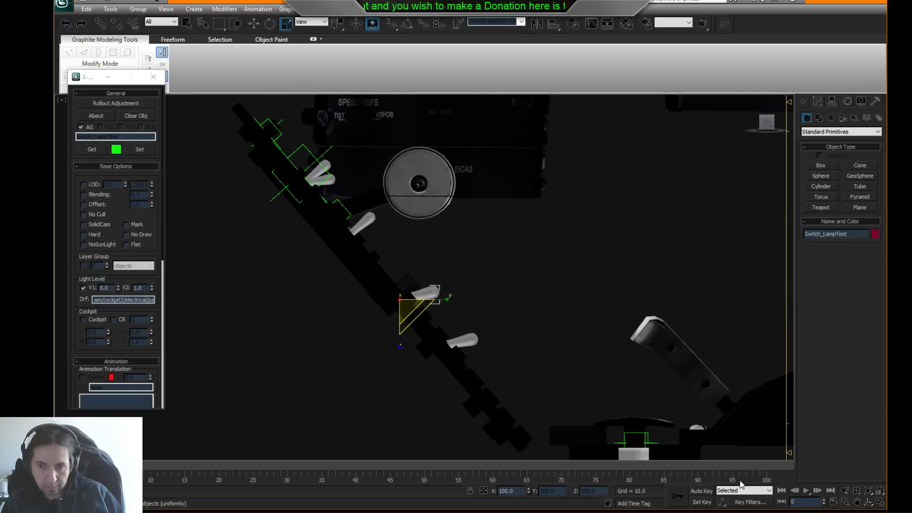
left_click(699, 491)
scroll(562, 321, "up", 2)
mouse_move(520, 332)
middle_mouse_down()
mouse_move(562, 322)
mouse_move(532, 326)
middle_mouse_up()
key("F3")
key("e")
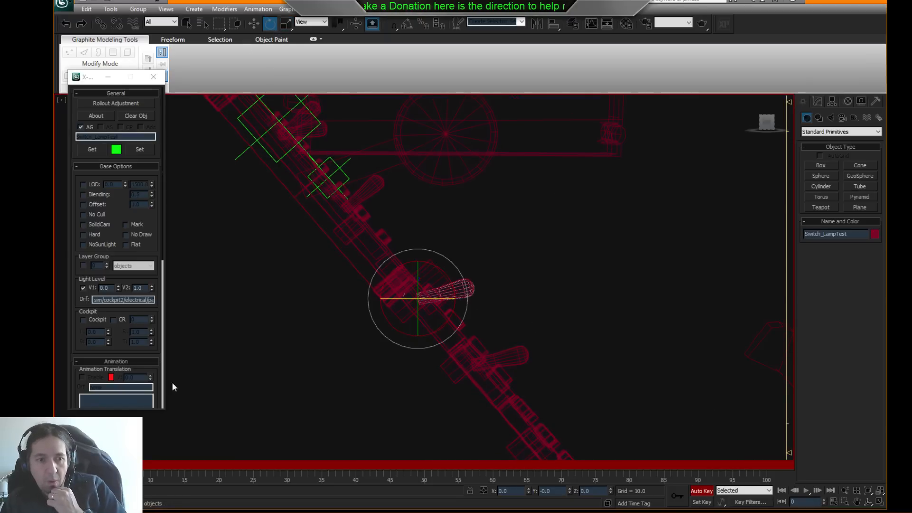
left_click_drag(449, 276, 443, 247)
left_click(705, 491)
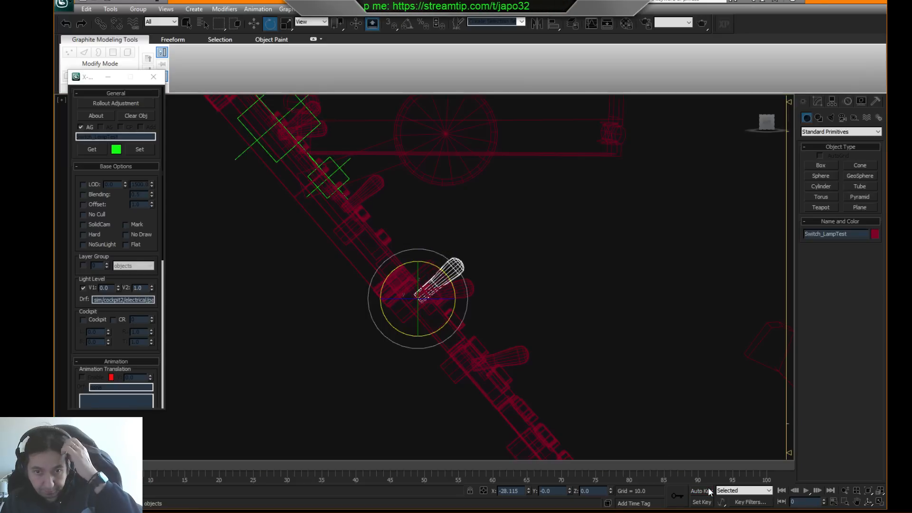
- Try to move the point helper in front of the left display
mouse_move(655, 329)
middle_mouse_down("alt")
mouse_move(590, 329)
mouse_move(546, 346)
mouse_move(508, 337)
mouse_move(580, 310)
mouse_move(529, 332)
mouse_move(571, 313)
middle_mouse_up("alt")
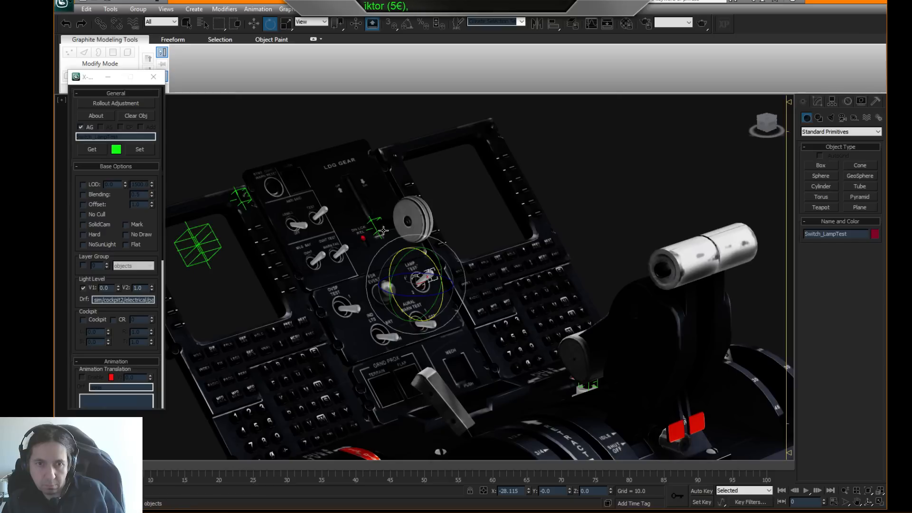
left_click(208, 231)
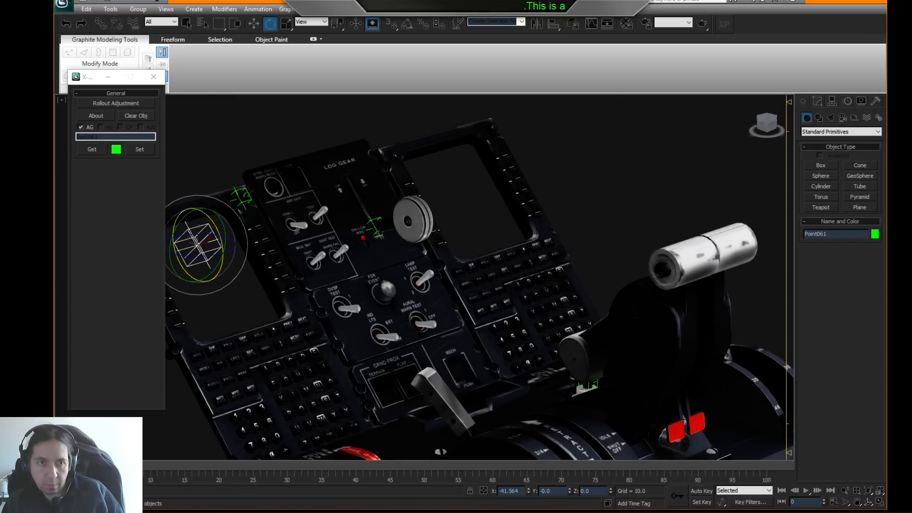
left_click(254, 24)
left_click_drag(210, 226, 234, 209)
right_click(234, 209)
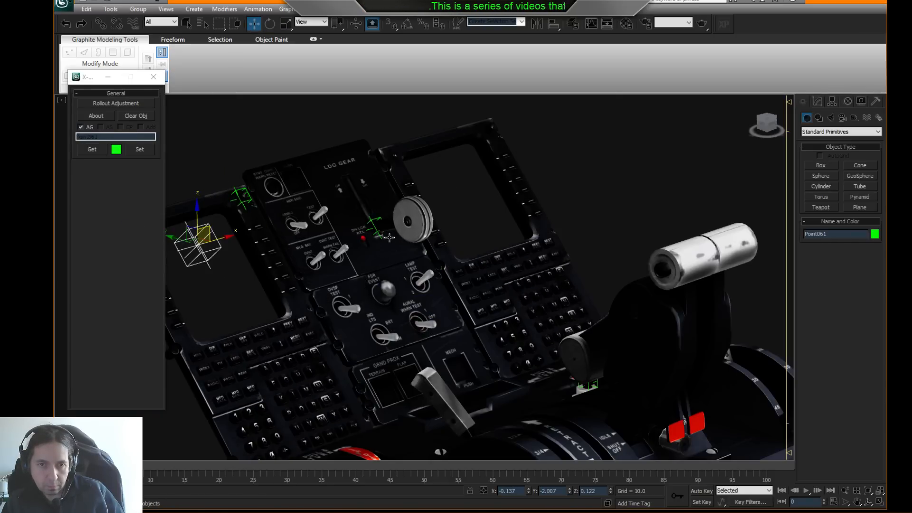
- Check the landing gear helper's animation settings, and reselect the LAMP TEST switch, accepting the automatic deletion of its mismatched rotate keys
left_click(373, 218)
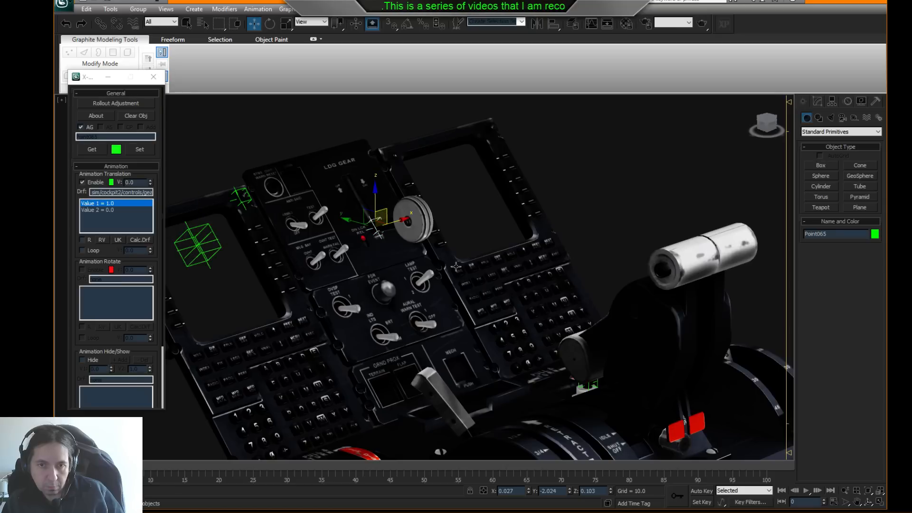
left_click(611, 202)
left_click(425, 281)
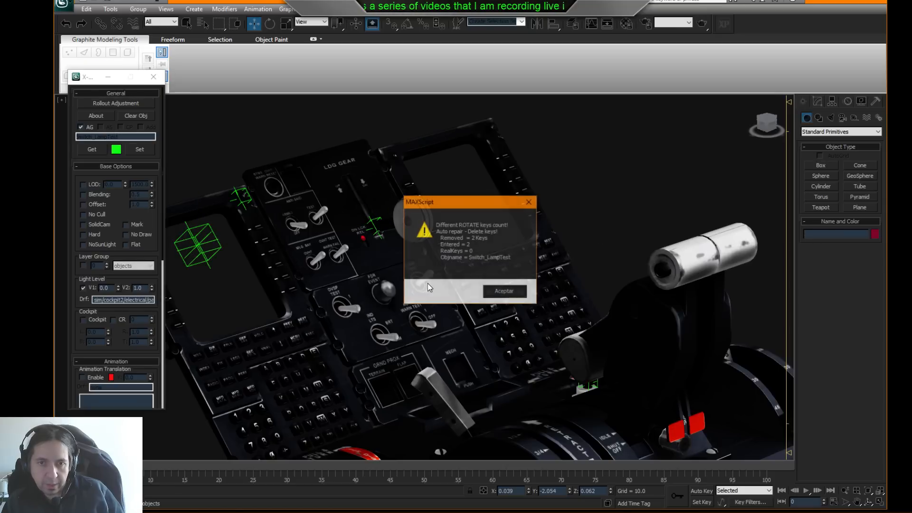
left_click(513, 291)
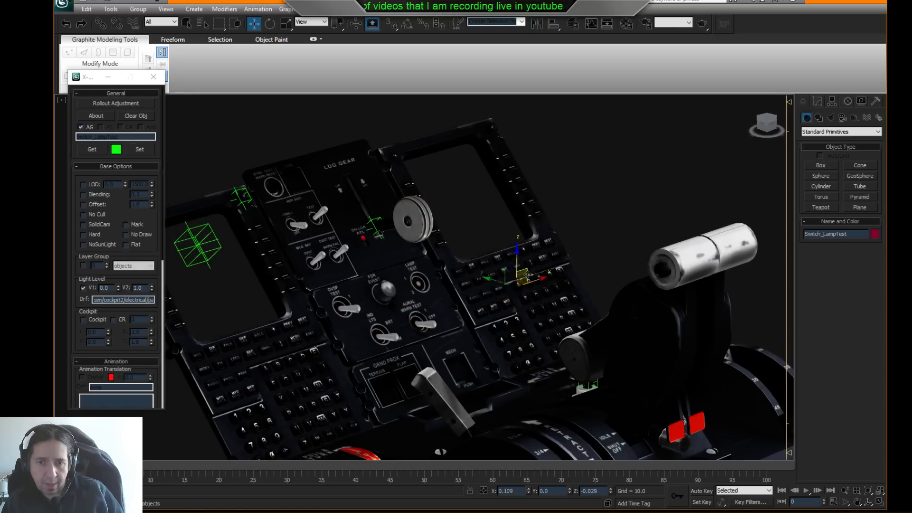
- Examine the LAMP TEST switch's placement on the centre panel from the side, from the front and in the whole cockpit
middle_click_drag(517, 284, 613, 264, "alt")
middle_click_drag(631, 251, 621, 250, "alt")
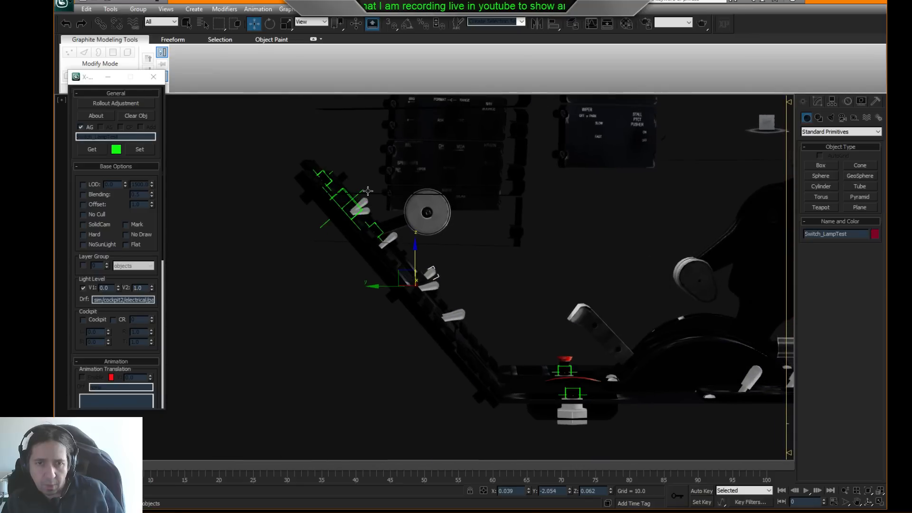
middle_click_drag(478, 257, 423, 280, "alt")
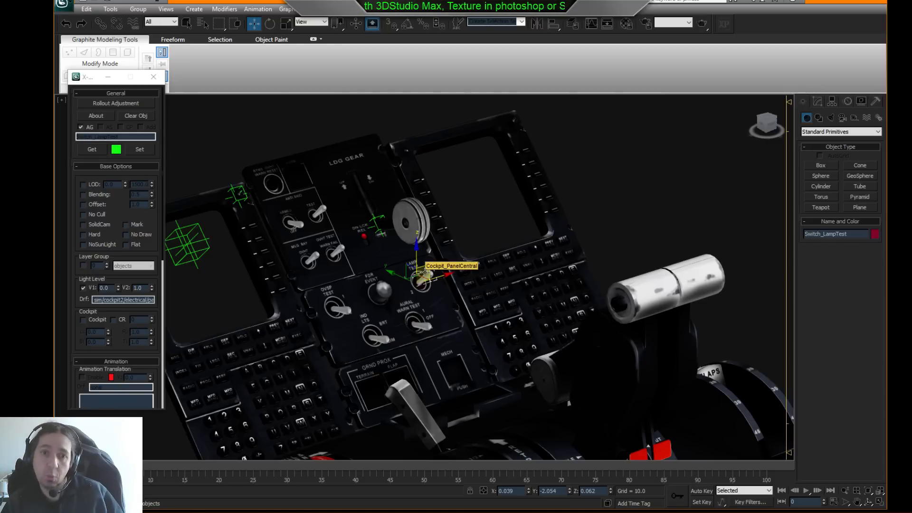
middle_click_drag(425, 270, 432, 287, "alt")
scroll(443, 326, "down", 10)
middle_click_drag(444, 326, 451, 315, "alt")
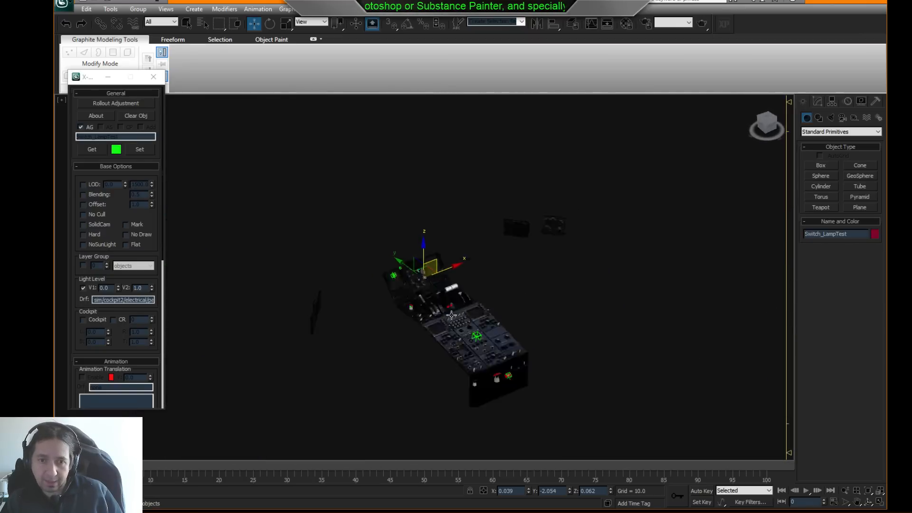
scroll(432, 254, "up", 5)
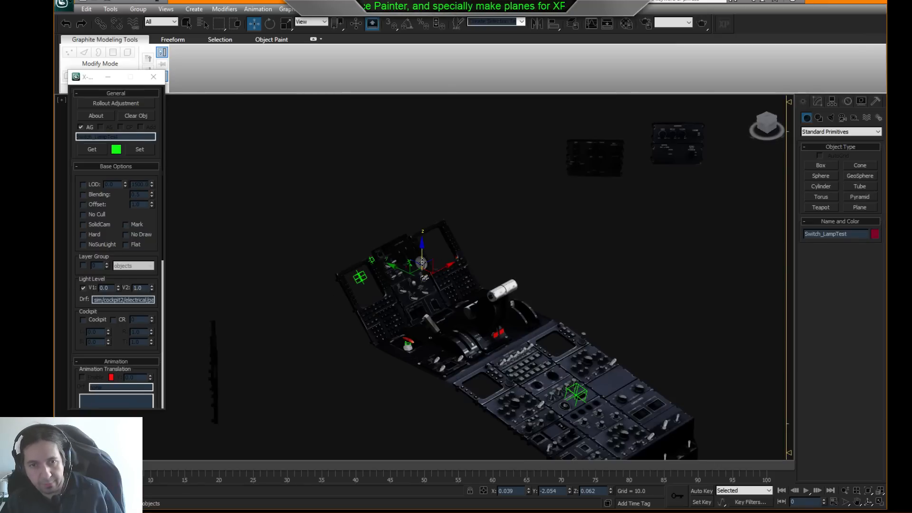
scroll(446, 300, "up", 5)
middle_click_drag(243, 280, 329, 254, "alt")
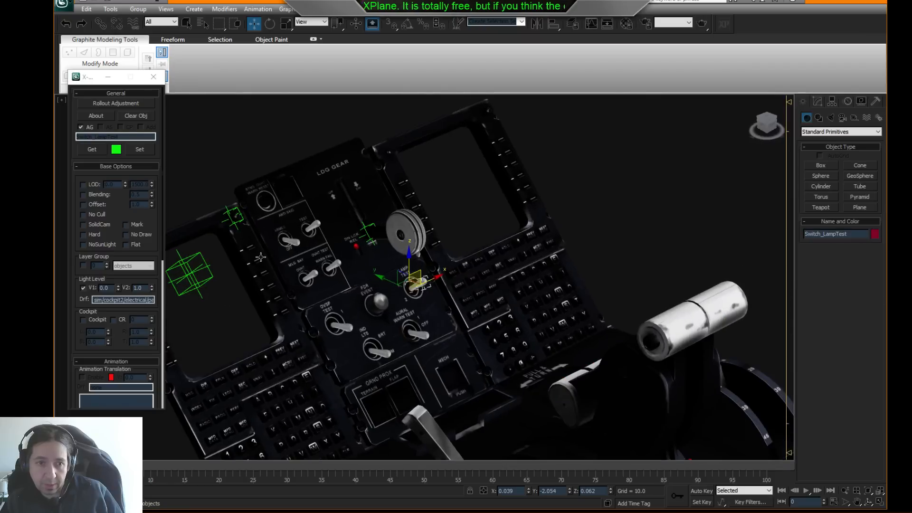
middle_click_drag(224, 277, 302, 229, "alt")
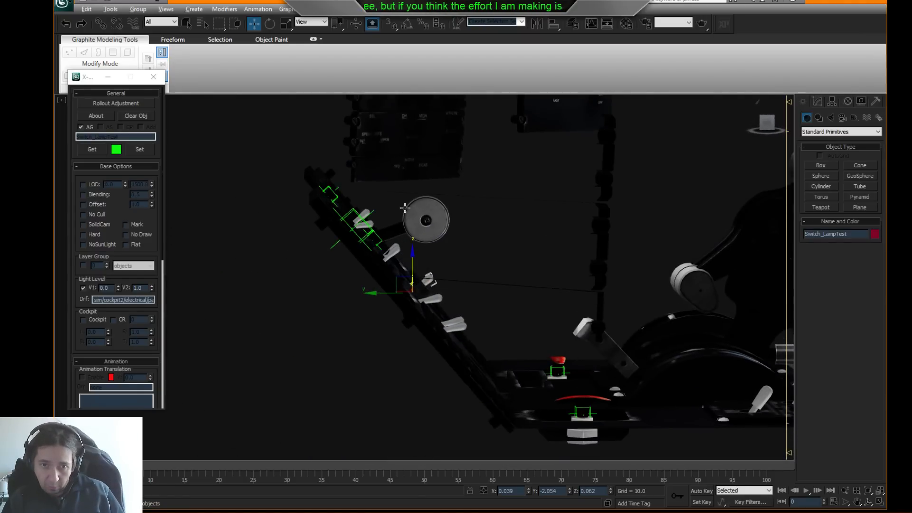
- Examine the LAMP TEST switch up close from the front and at an angle against its panel markings
middle_click_drag(417, 202, 367, 266, "alt")
scroll(385, 268, "up", 4)
middle_click_drag(403, 300, 369, 316, "alt")
scroll(449, 316, "up", 4)
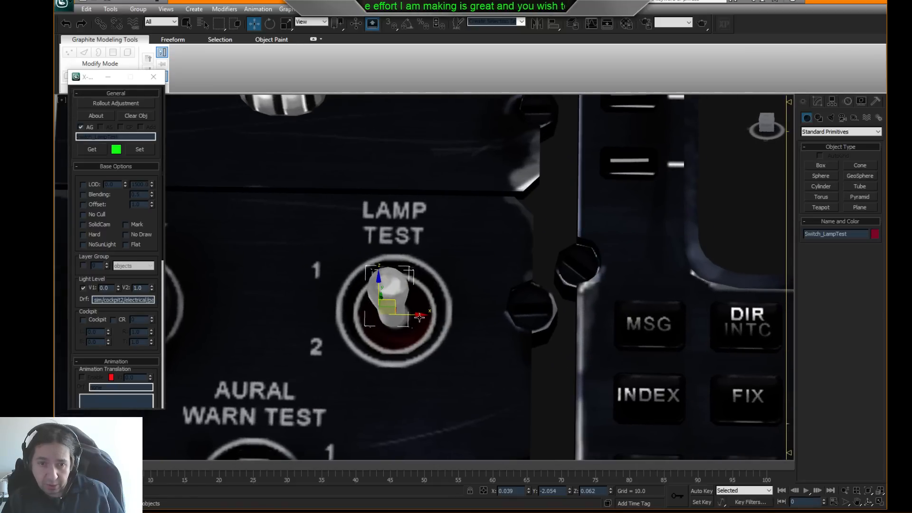
middle_click_drag(444, 311, 406, 330, "alt")
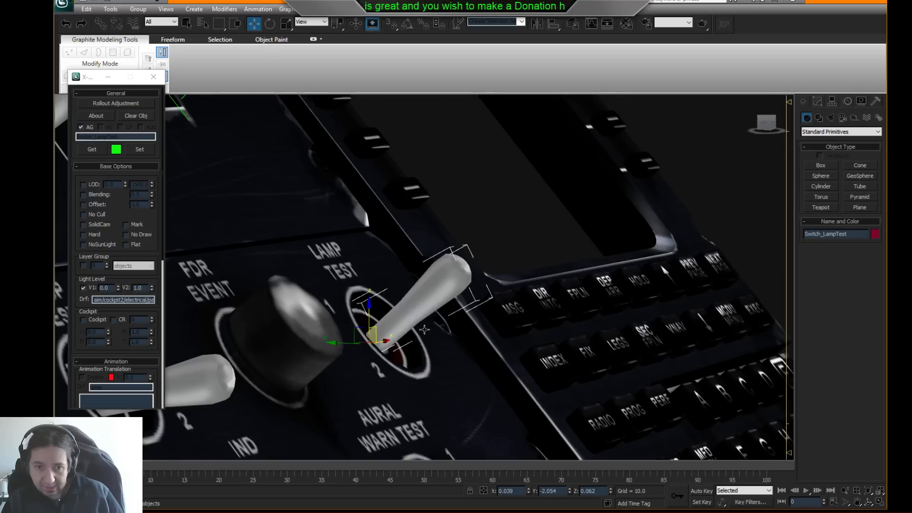
scroll(414, 334, "down", 3)
scroll(418, 304, "down", 3)
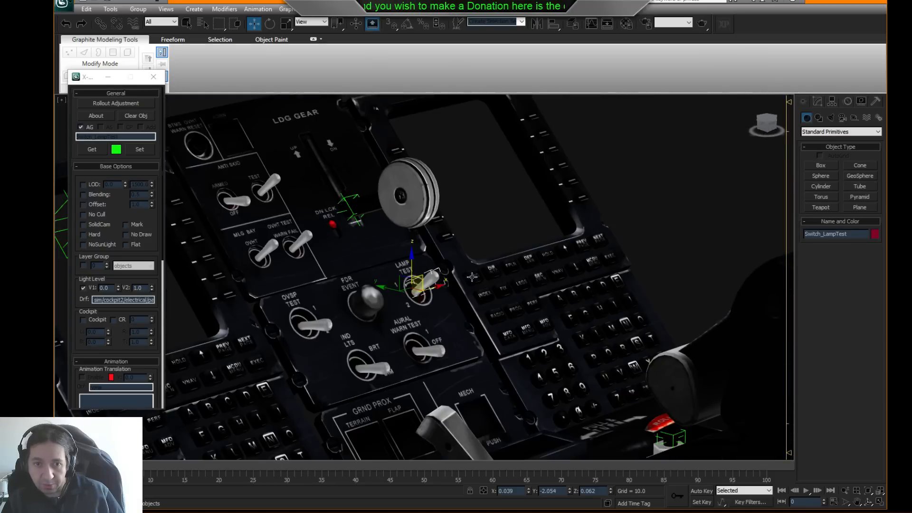
middle_click_drag(554, 271, 534, 282, "alt")
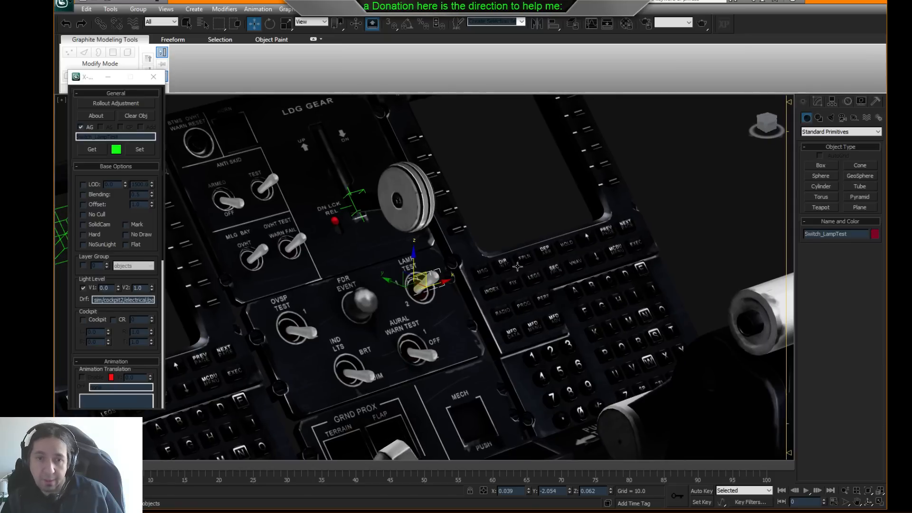
left_click(876, 102)
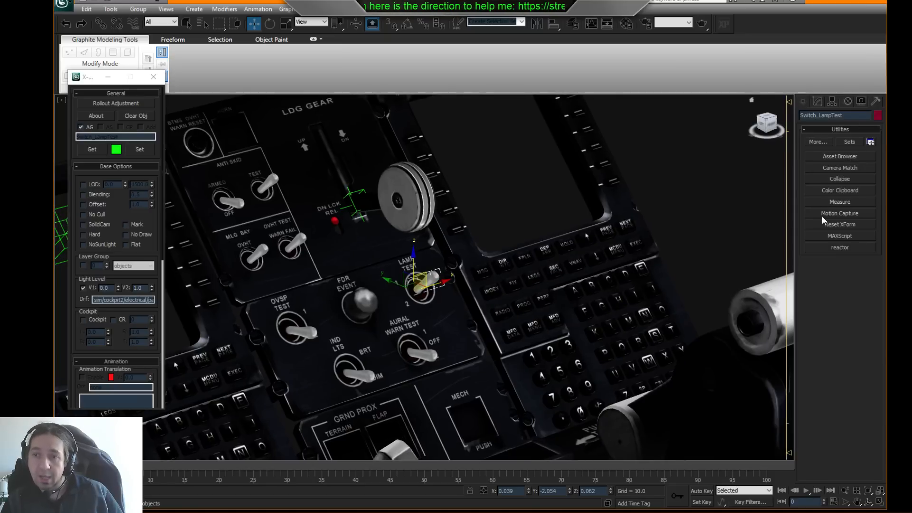
middle_click_drag(480, 172, 494, 170)
left_click(64, 5)
left_click(28, 90)
left_click(579, 382)
left_click(817, 101)
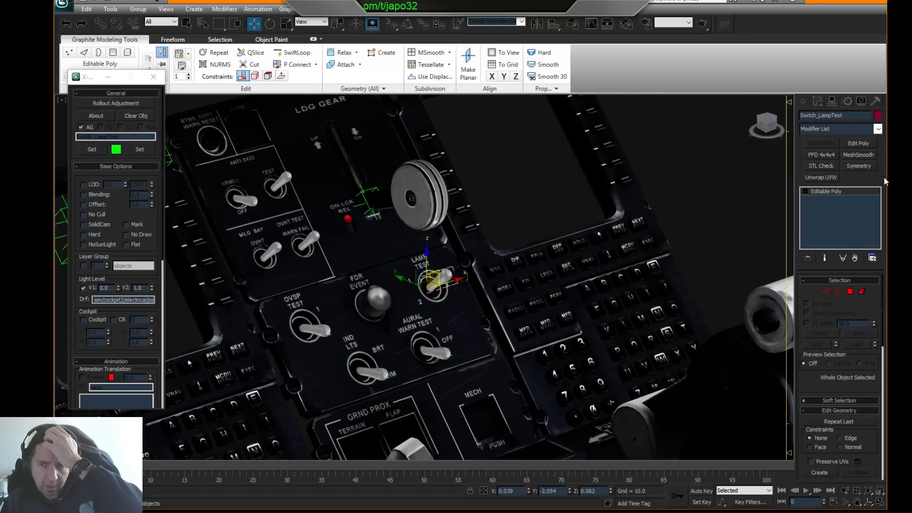
- Reset the transform of the LAMP TEST switch with the Reset XForm utility
left_click(878, 102)
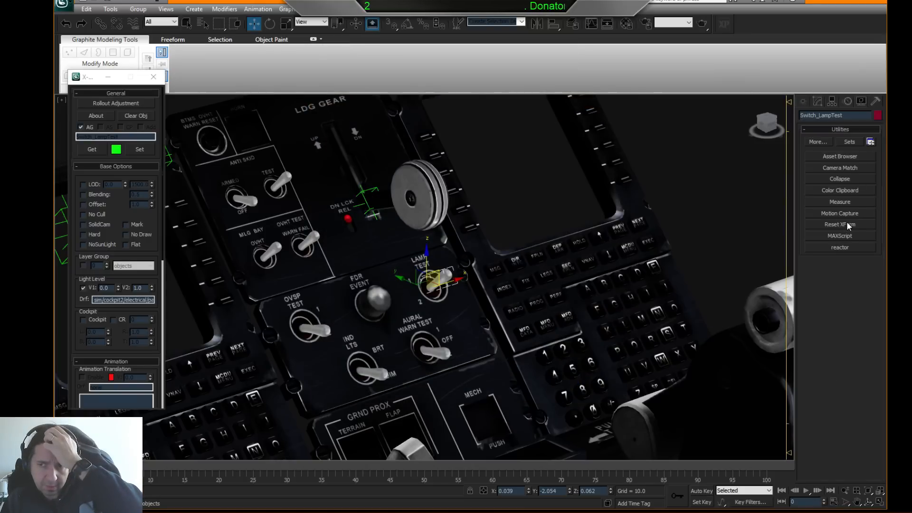
middle_click_drag(580, 230, 583, 233)
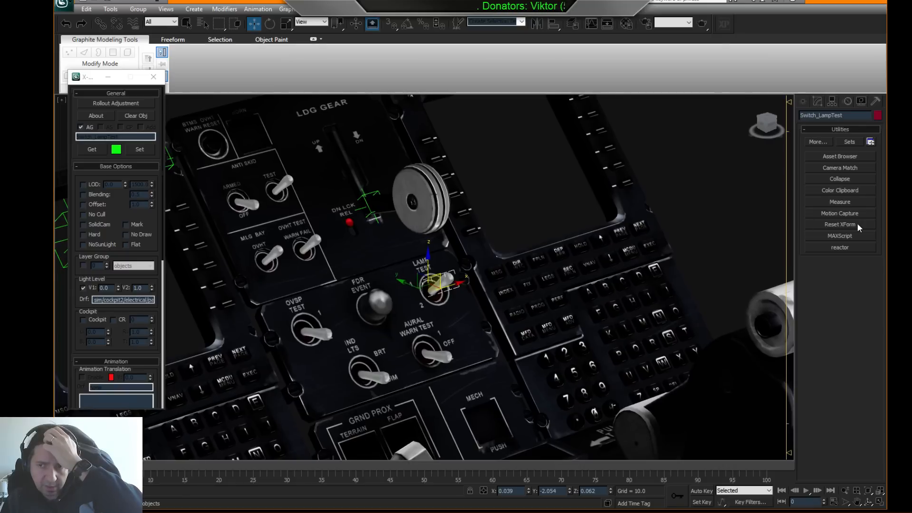
left_click(840, 226)
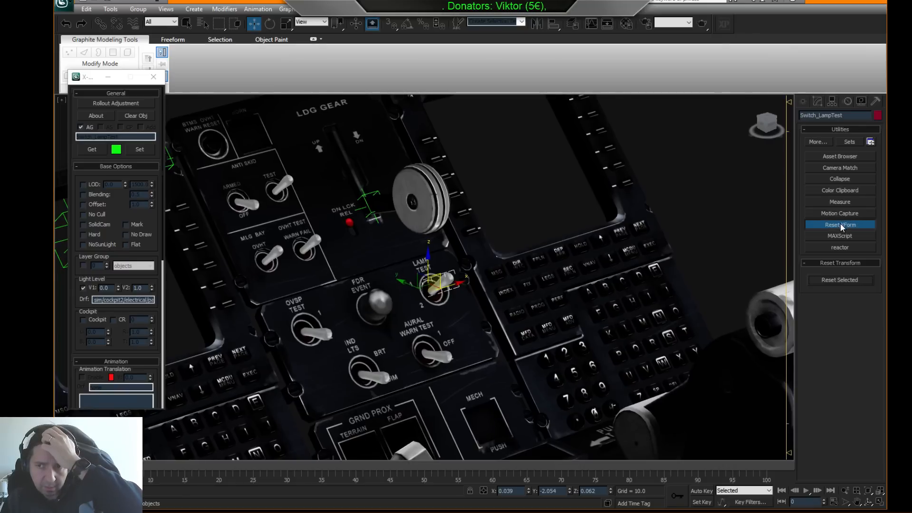
left_click(839, 281)
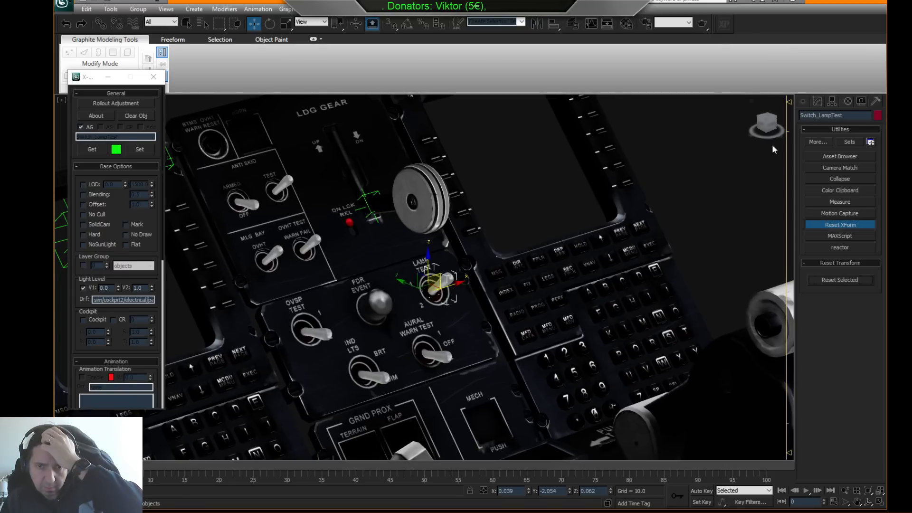
- Add an Edit Poly modifier above the XForm on the LAMP TEST switch and collapse the whole modifier stack
left_click(816, 101)
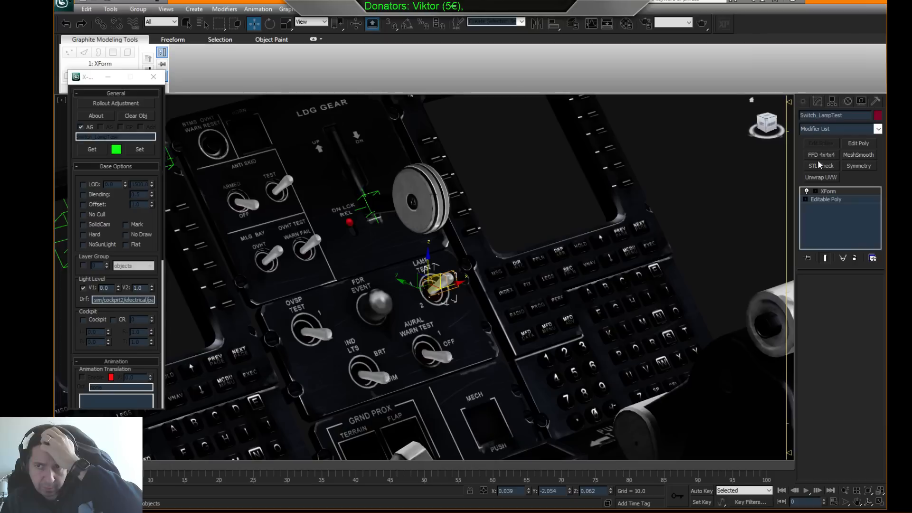
left_click(860, 143)
right_click(832, 197)
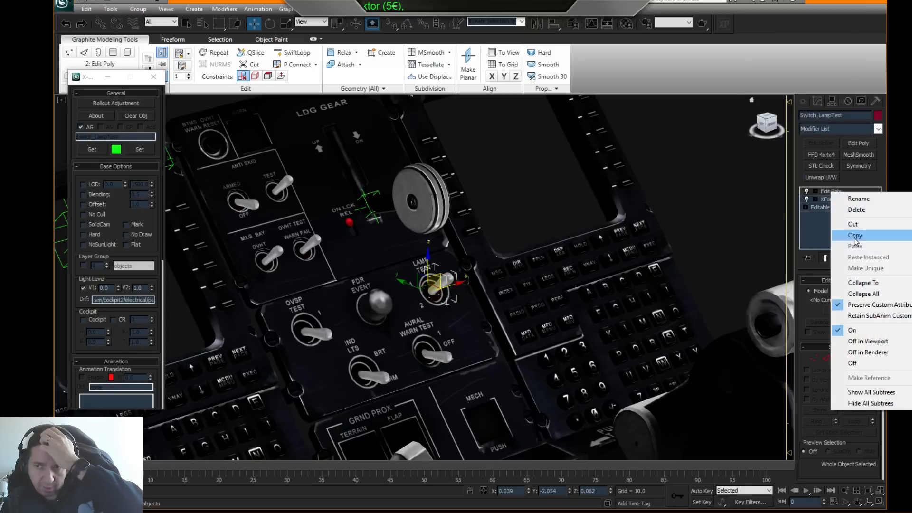
left_click(862, 294)
left_click(527, 286)
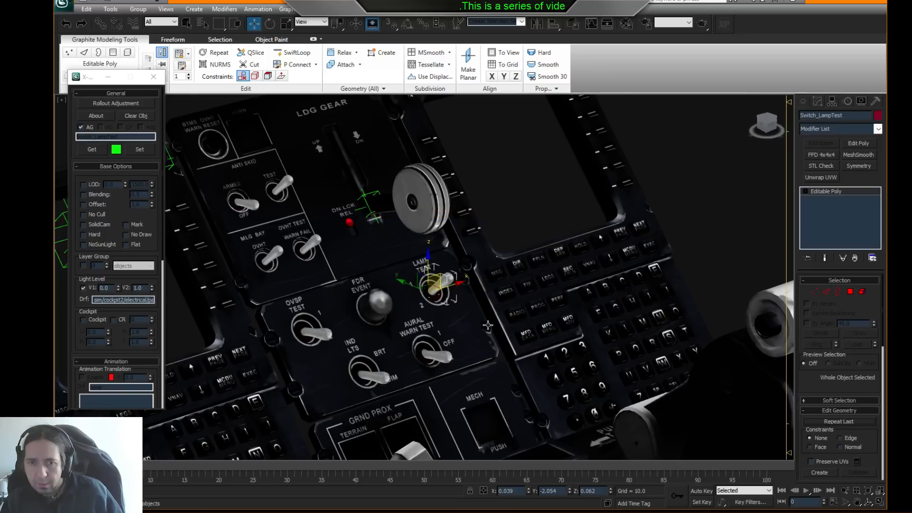
- Turn on Auto Key and, at frame 5, rotate the LAMP TEST switch about -38 degrees around its X axis
left_click(702, 491)
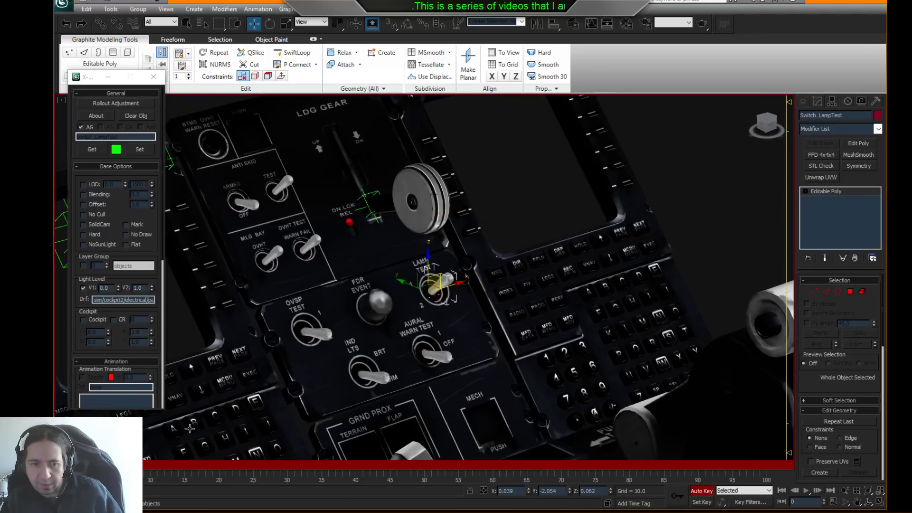
left_click_drag(95, 466, 129, 465)
middle_click_drag(416, 293, 512, 288)
scroll(436, 305, "up", 3)
key("e")
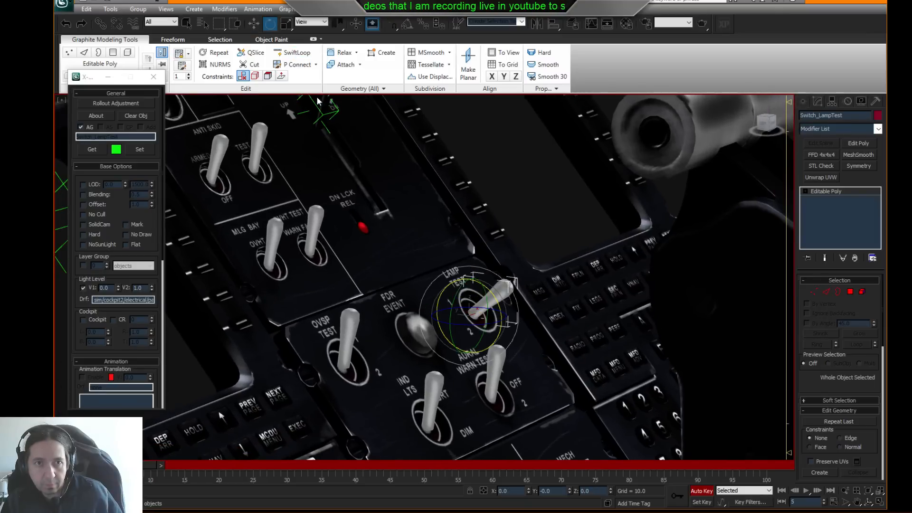
left_click_drag(499, 329, 501, 290)
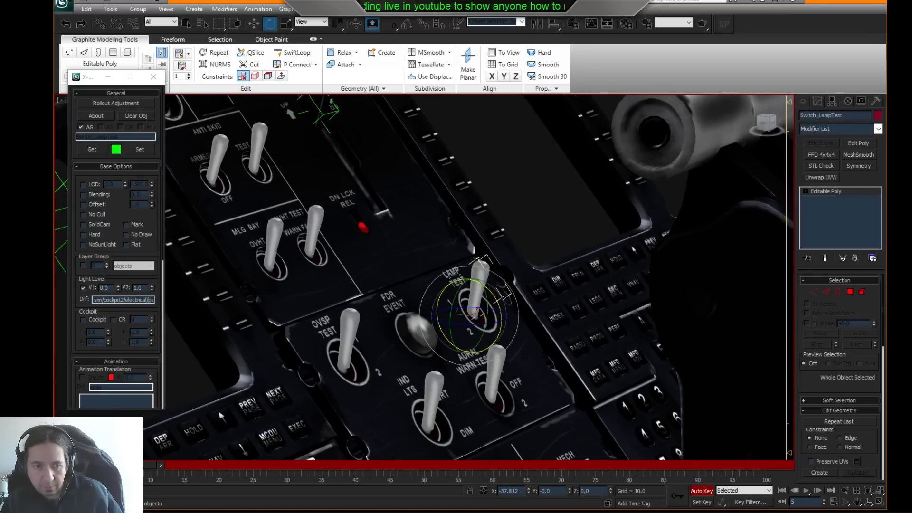
- At frame 10, rotate the LAMP TEST switch to about 34 degrees around its X axis, and turn off Auto Key
left_click_drag(133, 464, 171, 462)
key("e")
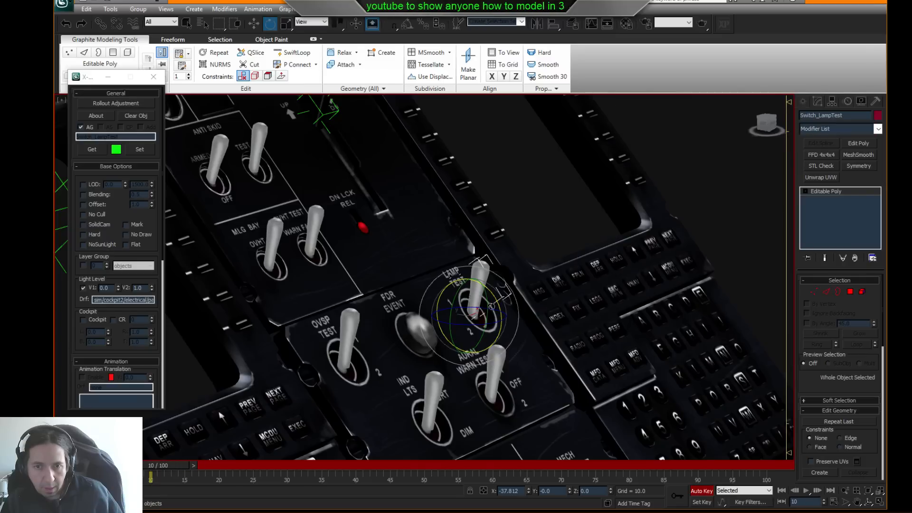
left_click_drag(499, 298, 528, 362)
middle_click_drag(559, 355, 611, 433, "alt")
left_click(698, 491)
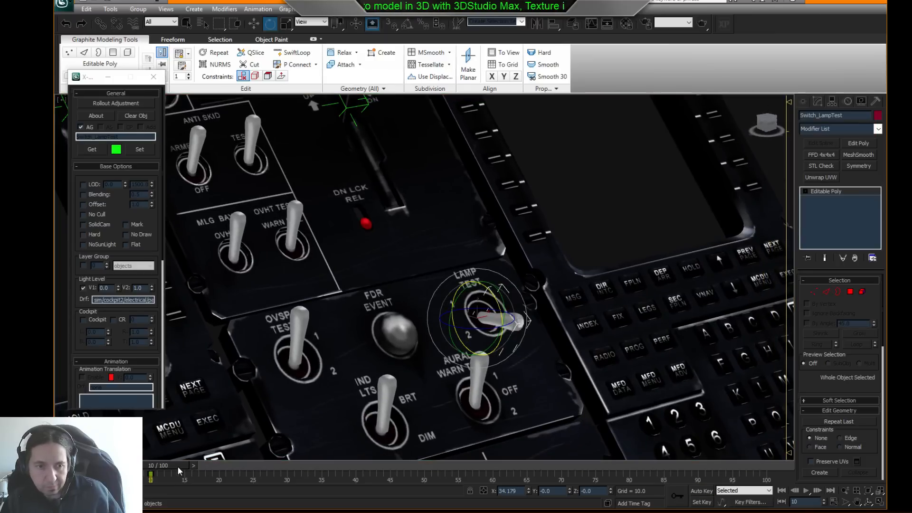
- Play through the LAMP TEST switch's keyframes from frame 0 to 11 to check its rotation
key("Home")
left_click_drag(113, 465, 148, 464)
key("e")
middle_click_drag(414, 410, 432, 390, "alt")
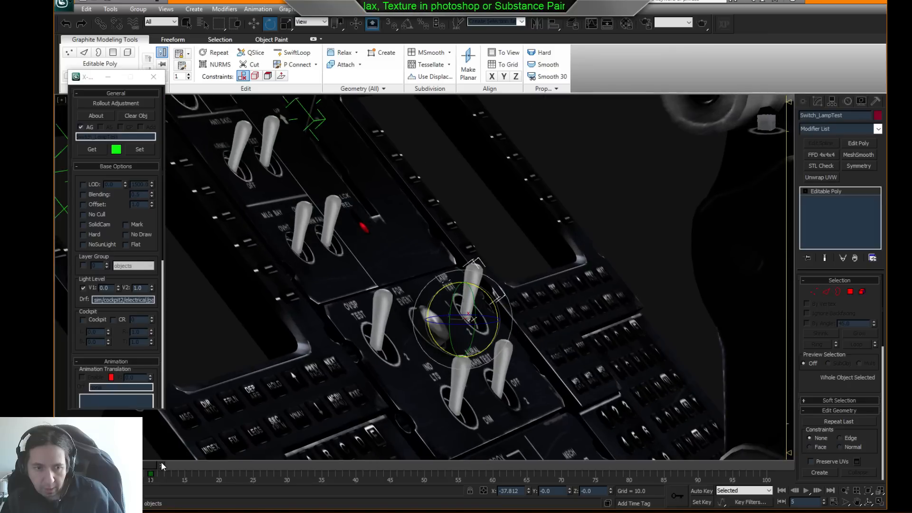
left_click_drag(143, 466, 181, 468)
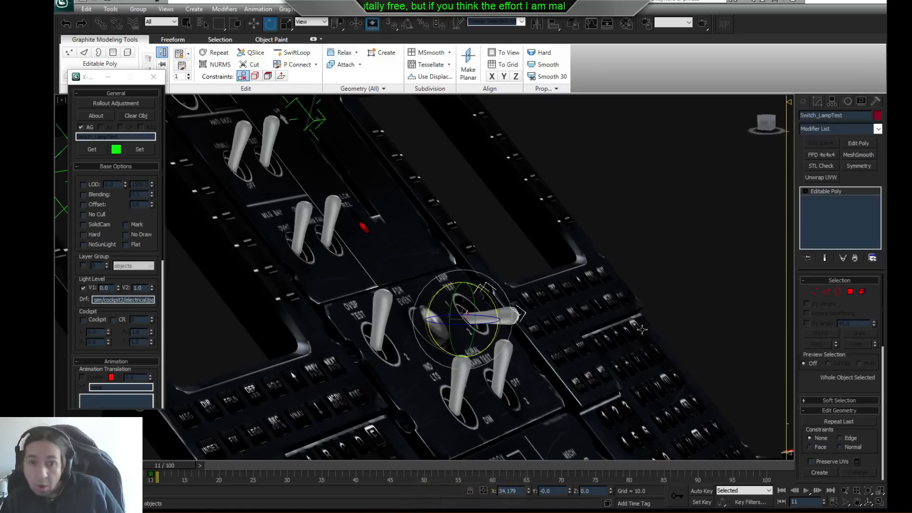
- Reselect the LAMP TEST switch, show the Animation rollout in its X-Plane settings and enable Animation Rotate
left_click(686, 282)
left_click(500, 314)
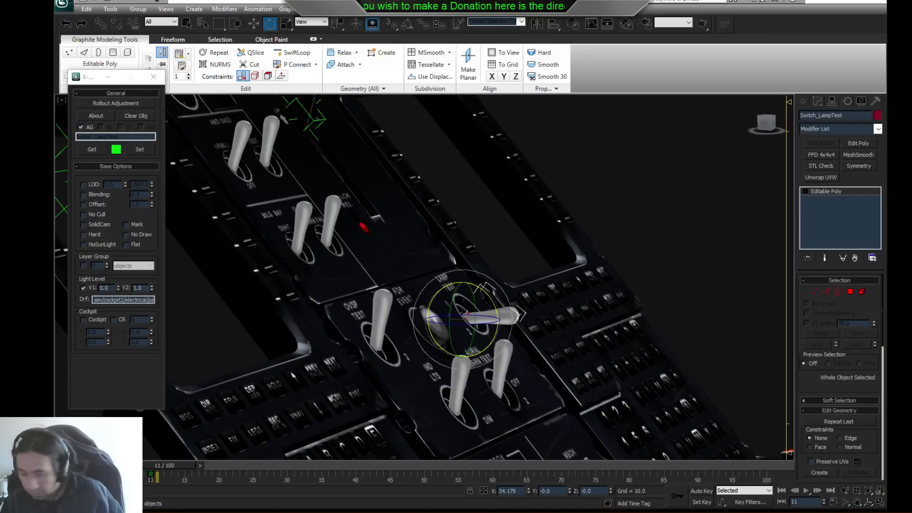
left_click(121, 104)
left_click(437, 224)
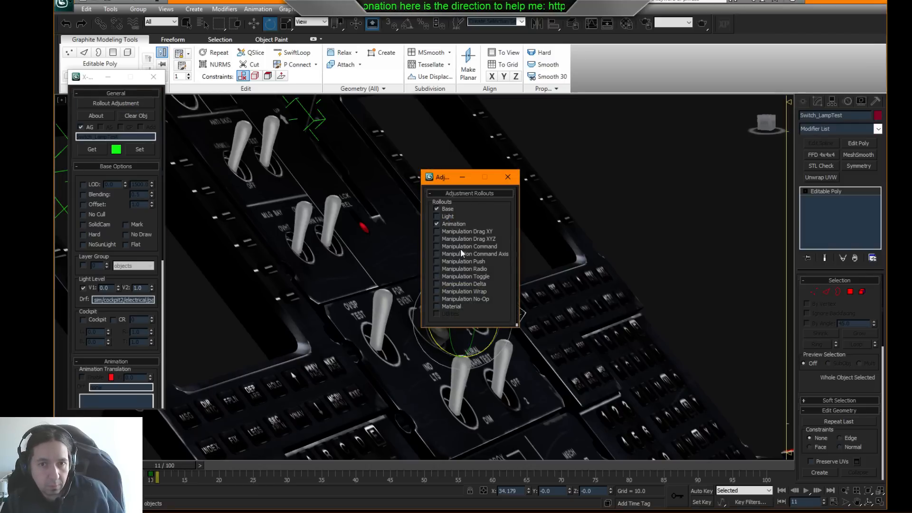
left_click_drag(86, 385, 98, 204)
left_click(82, 284)
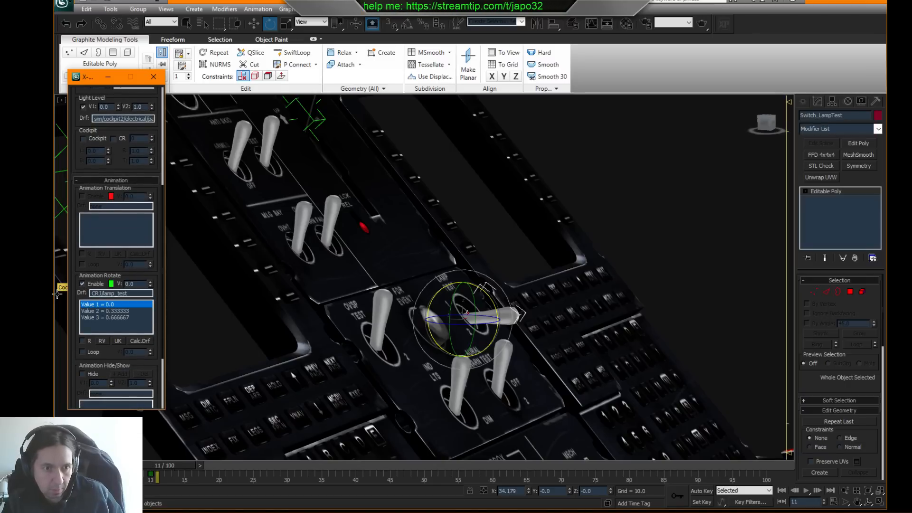
- Set the LAMP TEST switch's rotate animation to -1.0 for Value 2 and 1.0 for Value 3
left_click(128, 310)
left_click_drag(140, 285, 116, 284)
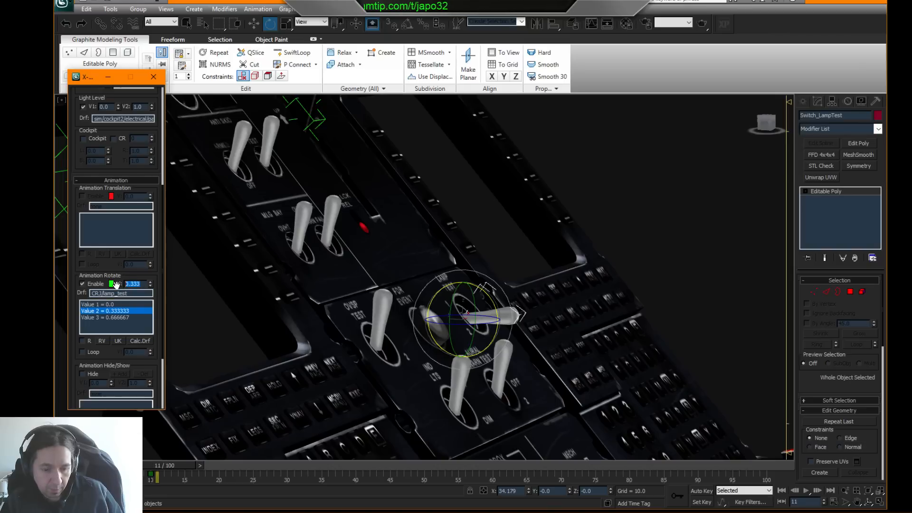
type("-1")
key("Return")
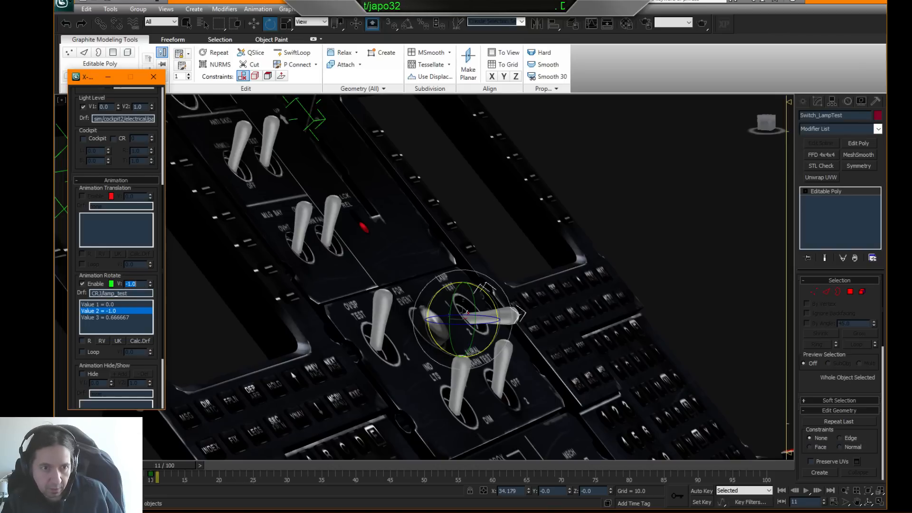
left_click(116, 317)
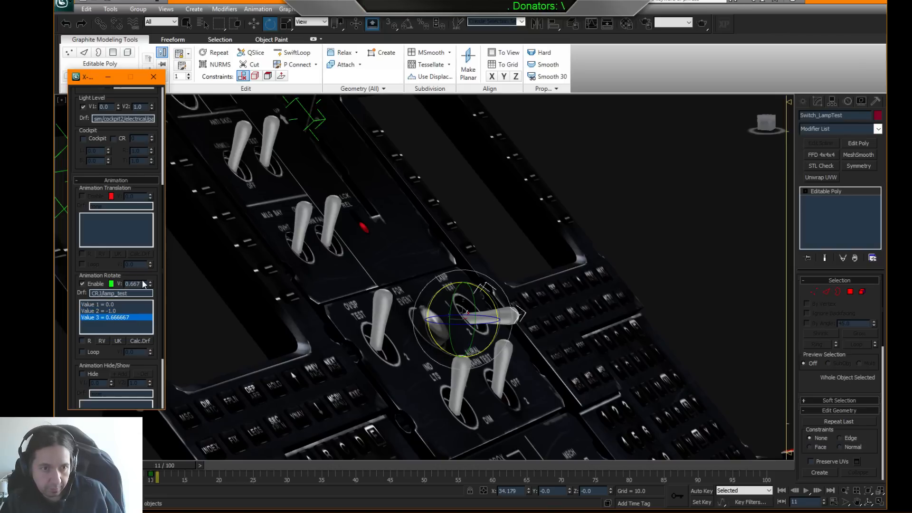
left_click_drag(141, 284, 107, 287)
type("1")
key("Return")
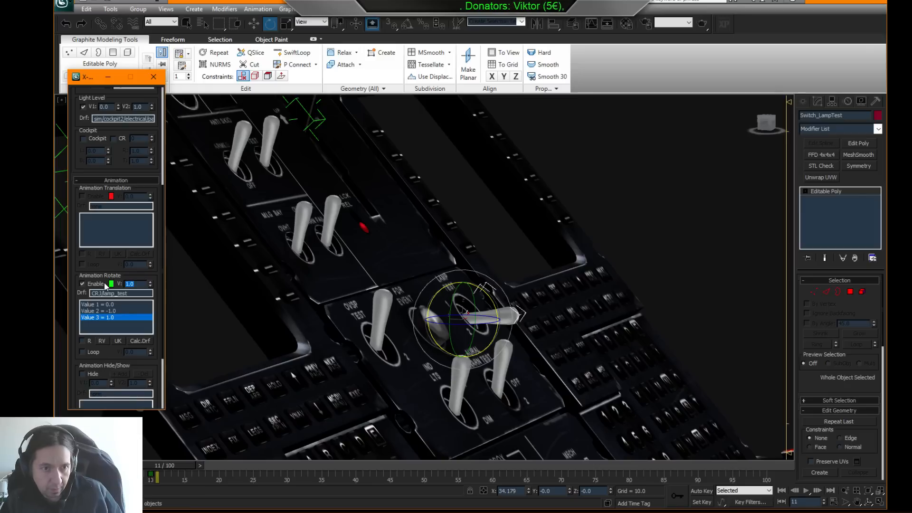
scroll(157, 184, "up", 5)
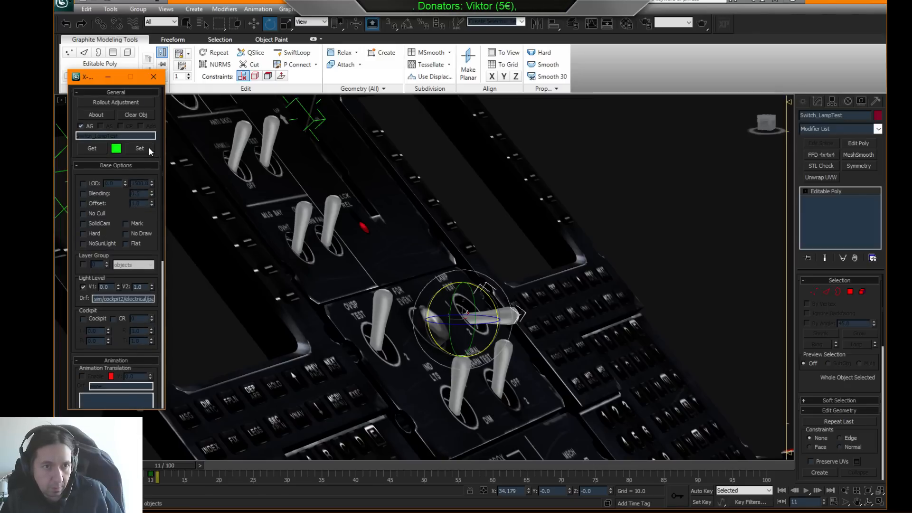
- Select the OVSP TEST switch and copy its rotate animation dataref CRJ/ovsp_test
scroll(617, 297, "down", 5)
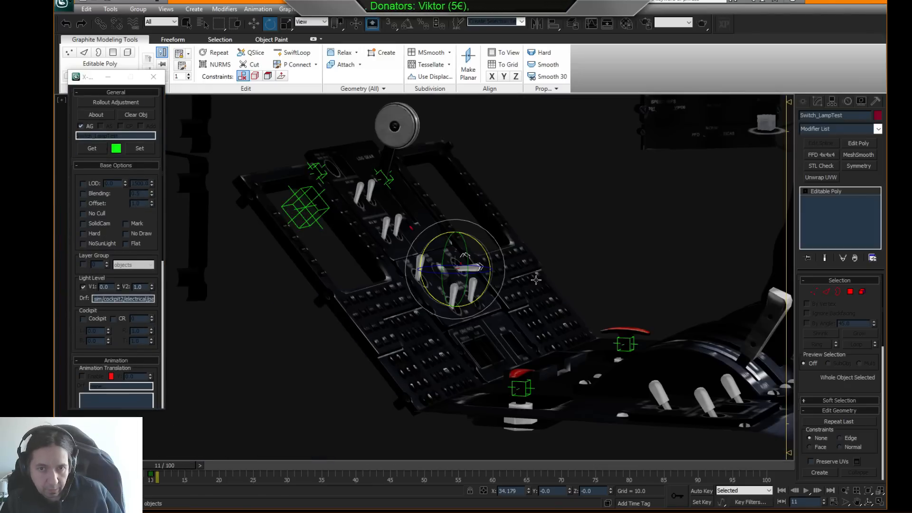
left_click(585, 277)
middle_click_drag(586, 278, 560, 296, "alt")
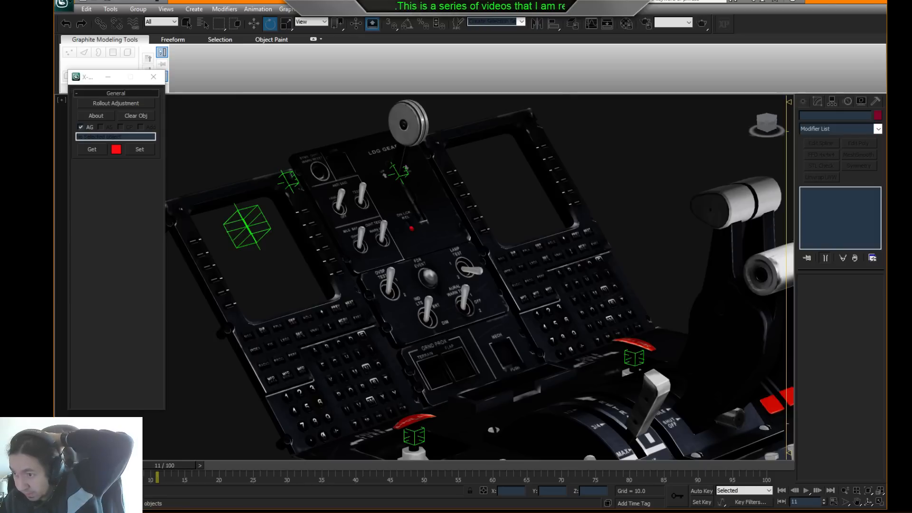
middle_click_drag(588, 397, 502, 291)
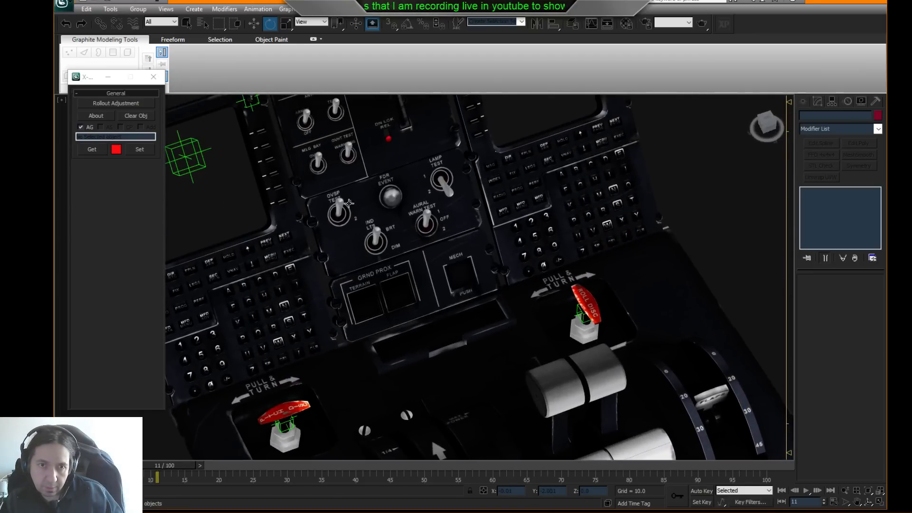
scroll(332, 202, "up", 5)
left_click(441, 219)
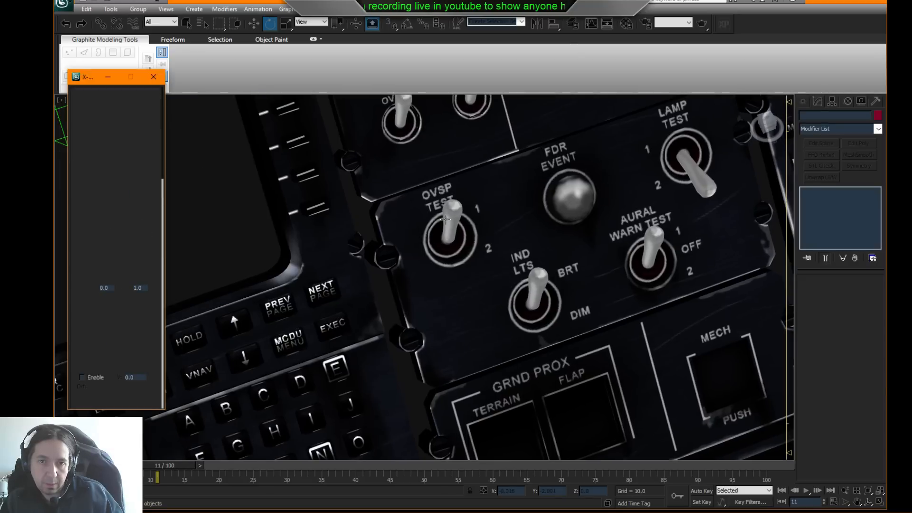
scroll(499, 219, "down", 4)
middle_click_drag(510, 214, 511, 212, "alt")
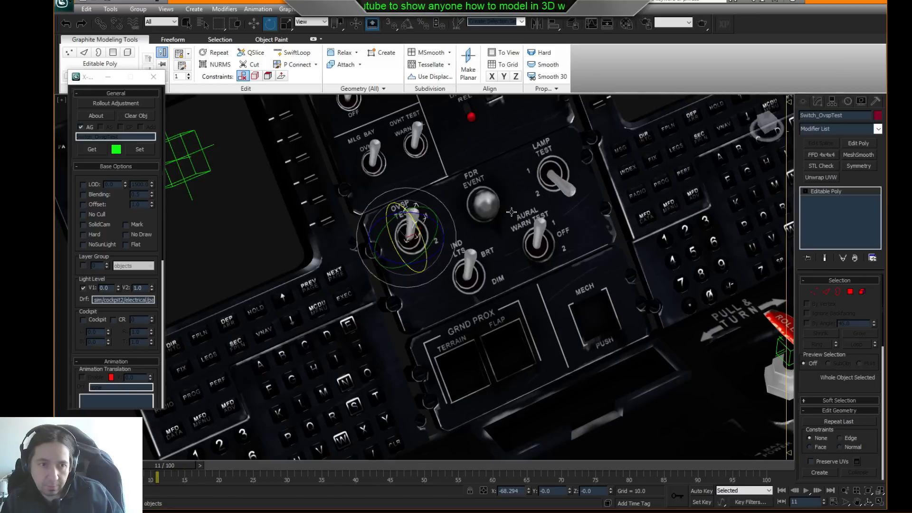
left_click_drag(156, 348, 155, 144)
left_click_drag(133, 222, 56, 226)
key("ctrl+c")
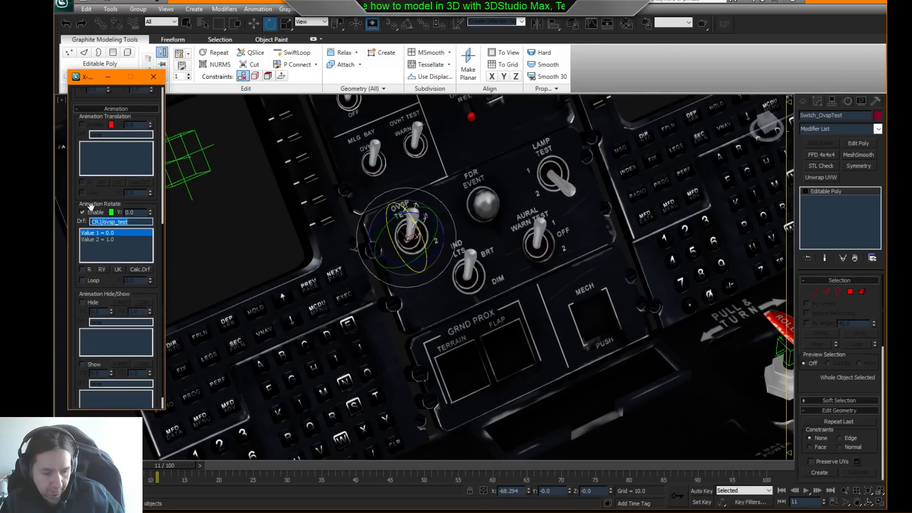
- Delete the OVSP TEST switch from the centre panel
scroll(515, 185, "down", 3)
middle_click_drag(515, 189, 501, 249)
key("Delete")
- Clone the LAMP TEST switch onto the empty OVSP TEST position as a copy named Switch_SpeedTest
left_click(501, 248)
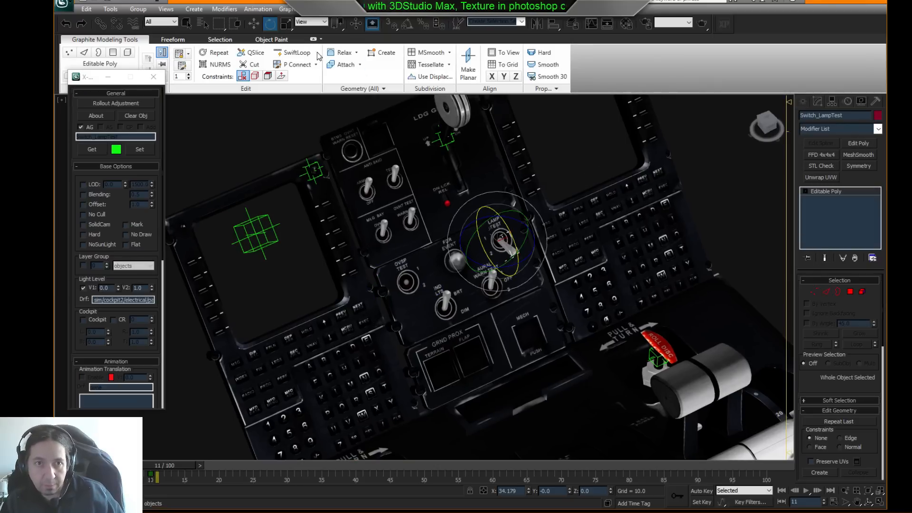
left_click(255, 24)
left_click_drag(524, 231, 424, 267, "shift")
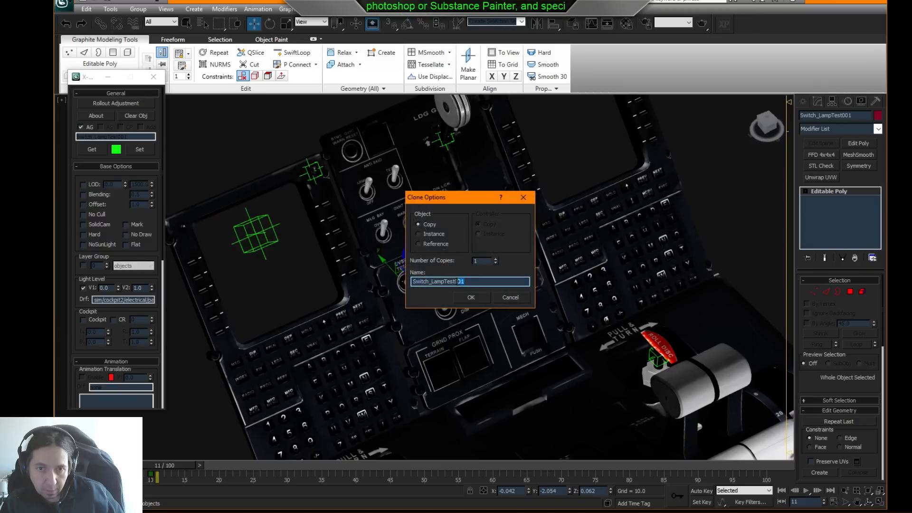
left_click_drag(449, 283, 431, 283)
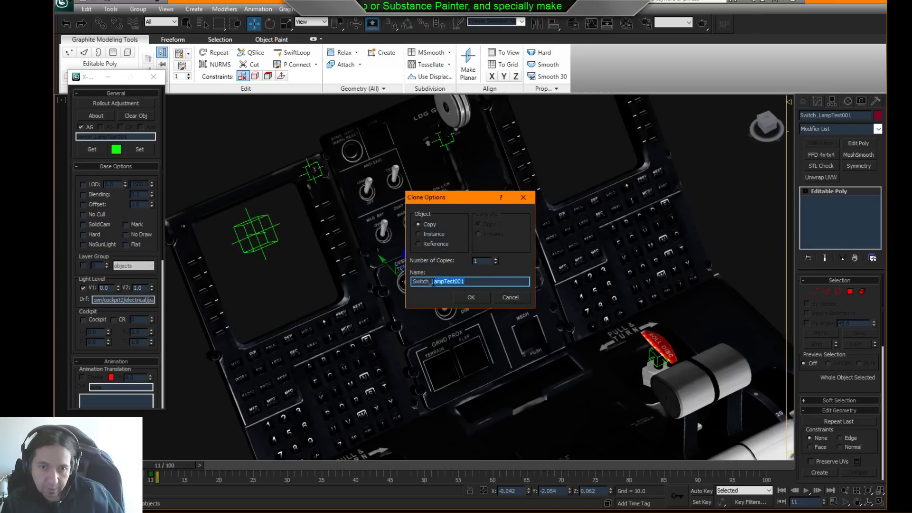
type("Speed")
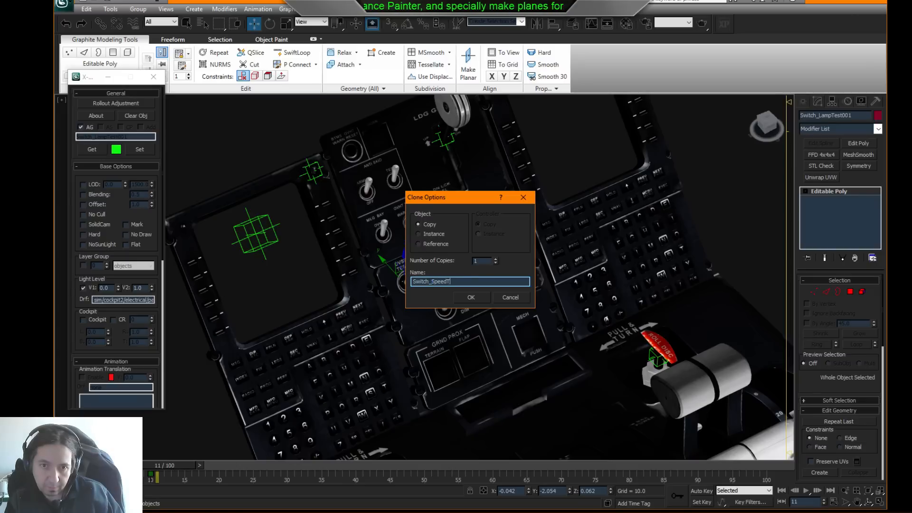
left_click(432, 282)
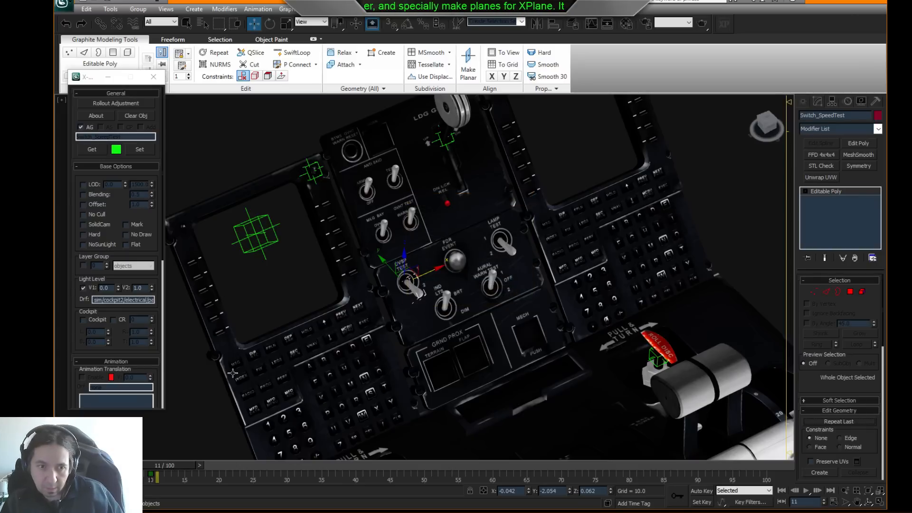
- Replace the rotate animation dataref of the cloned OVSP TEST switch with CRJ/ovsp_test, then deselect the switch
left_click_drag(169, 467, 86, 467)
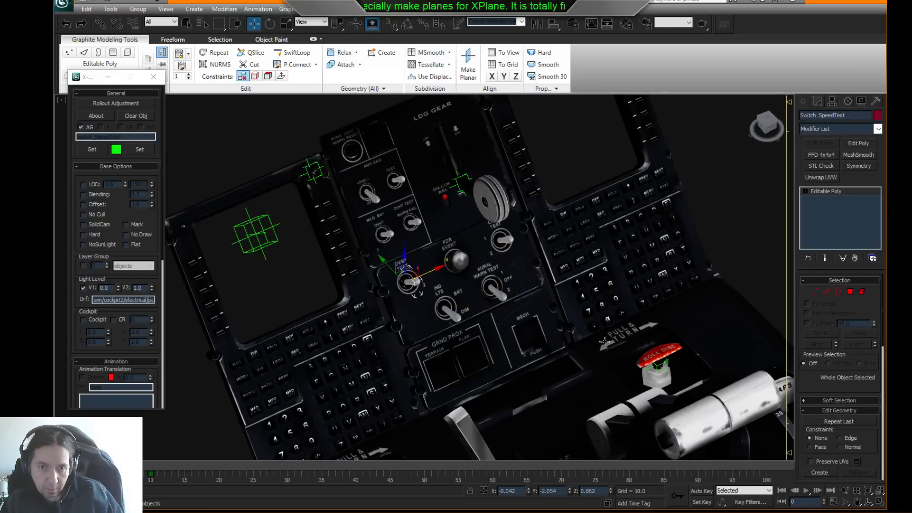
scroll(390, 361, "up", 3)
middle_click_drag(608, 309, 554, 262, "alt")
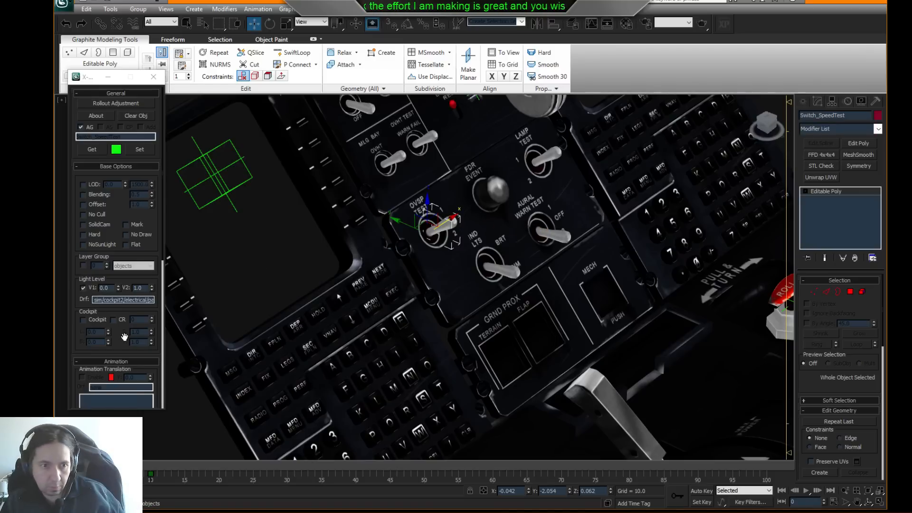
scroll(146, 354, "down", 5)
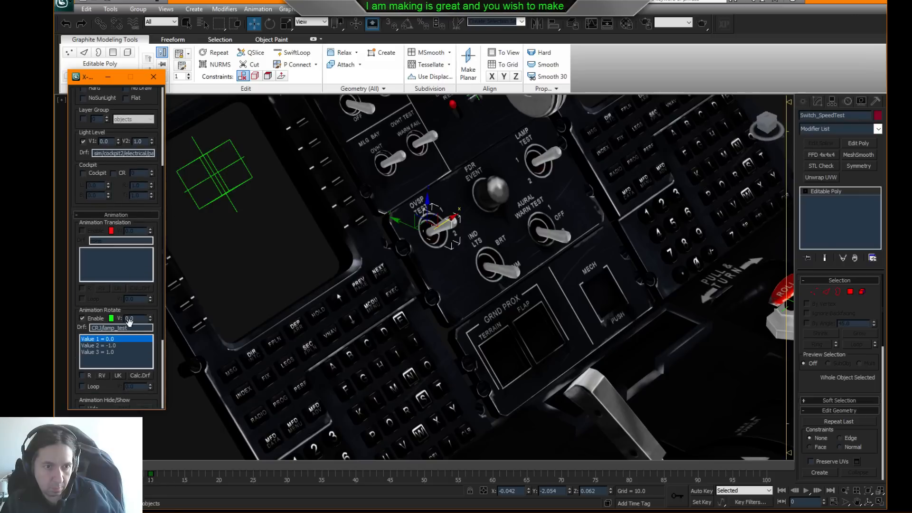
key("ctrl+v")
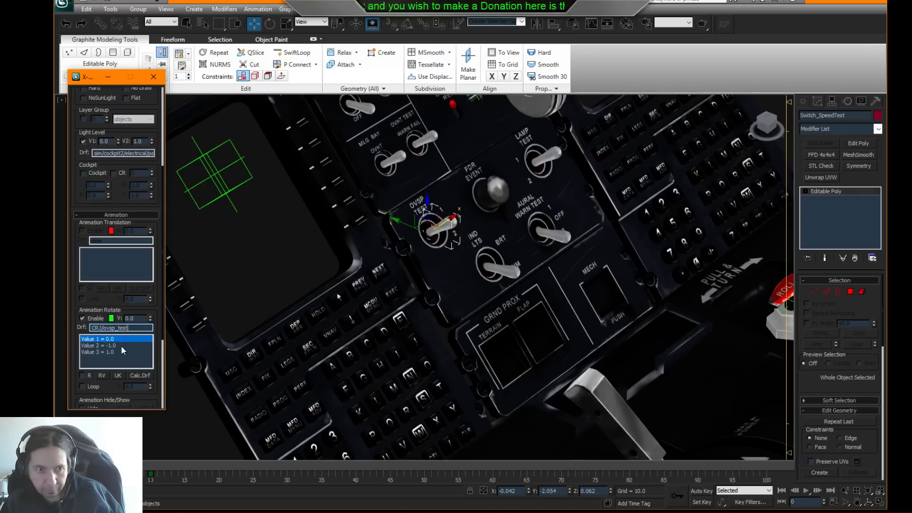
left_click(114, 345)
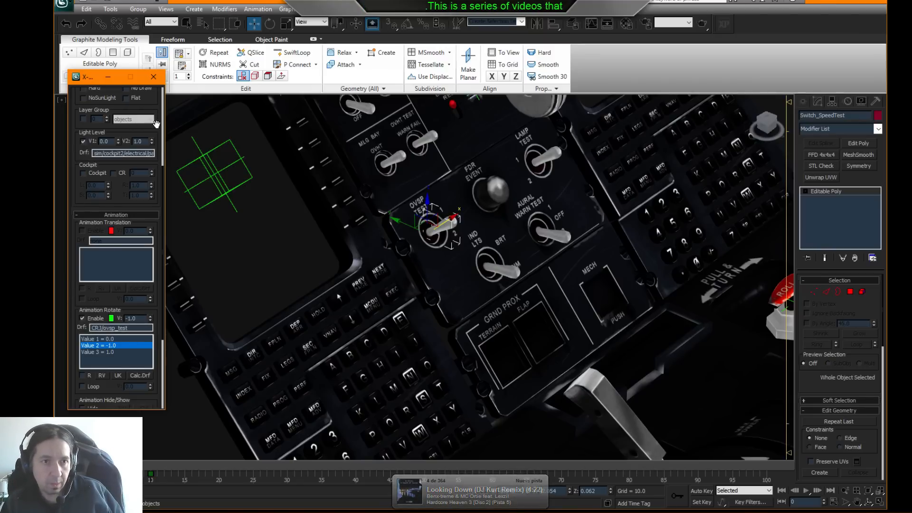
scroll(142, 190, "up", 5)
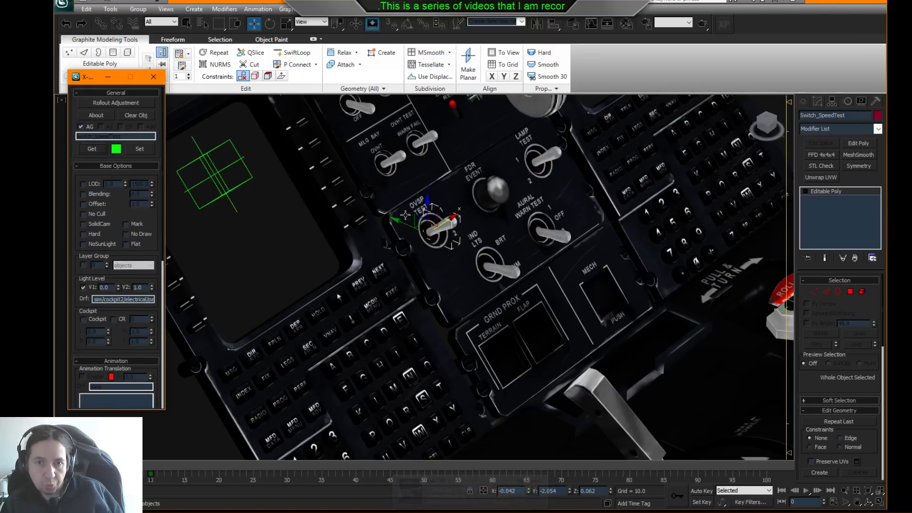
middle_click_drag(353, 230, 351, 211)
left_click(351, 211)
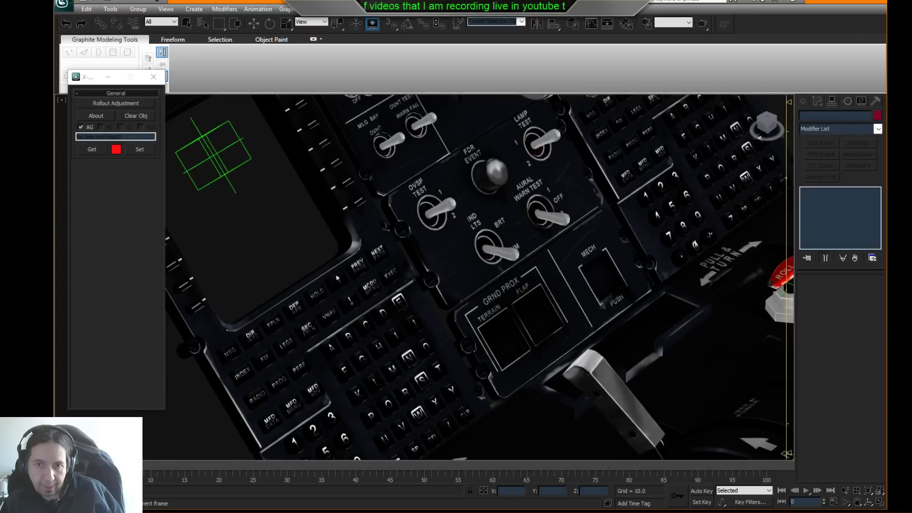
key("w")
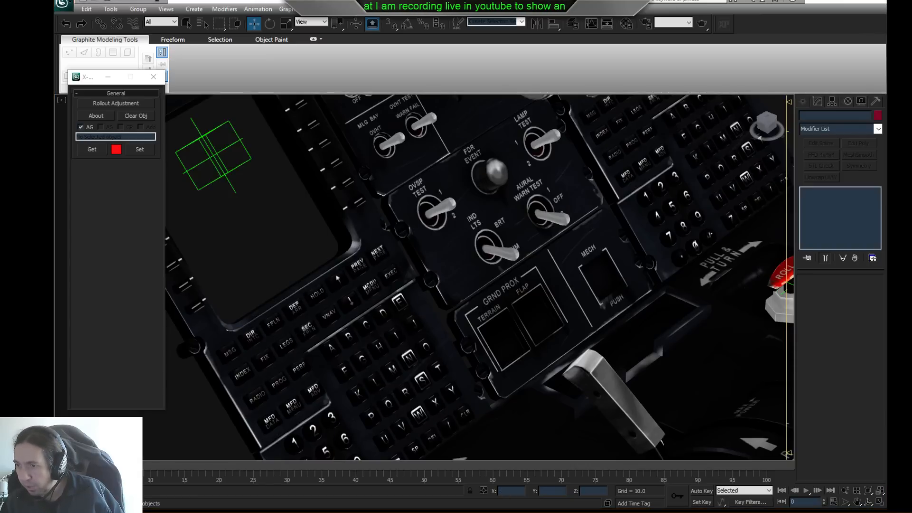
- Select the IND LTS switch and examine its rotate animation values and dataref
middle_click_drag(477, 339, 486, 337)
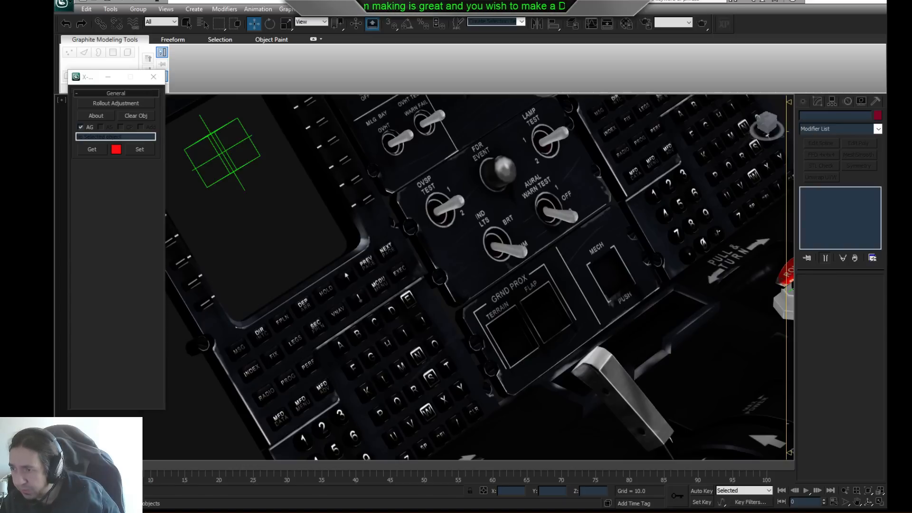
middle_click_drag(477, 315, 489, 331)
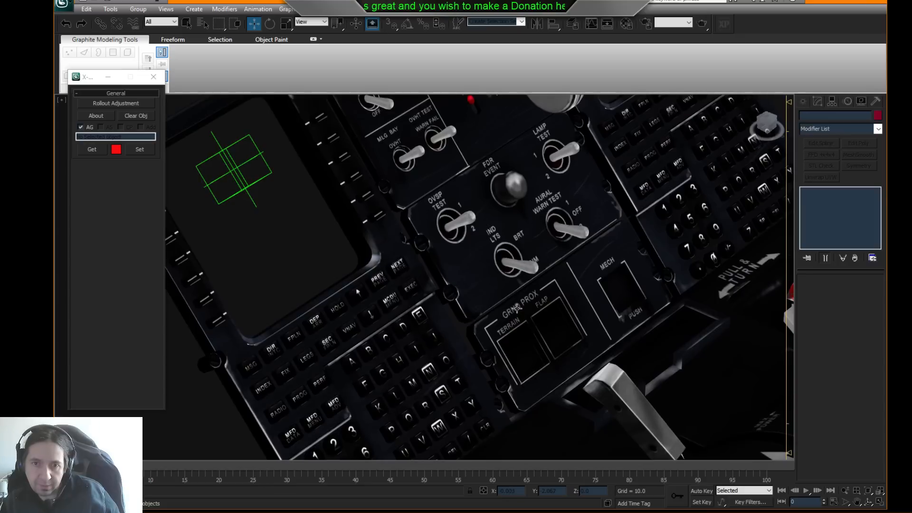
left_click(508, 260)
left_click_drag(158, 230, 161, 200)
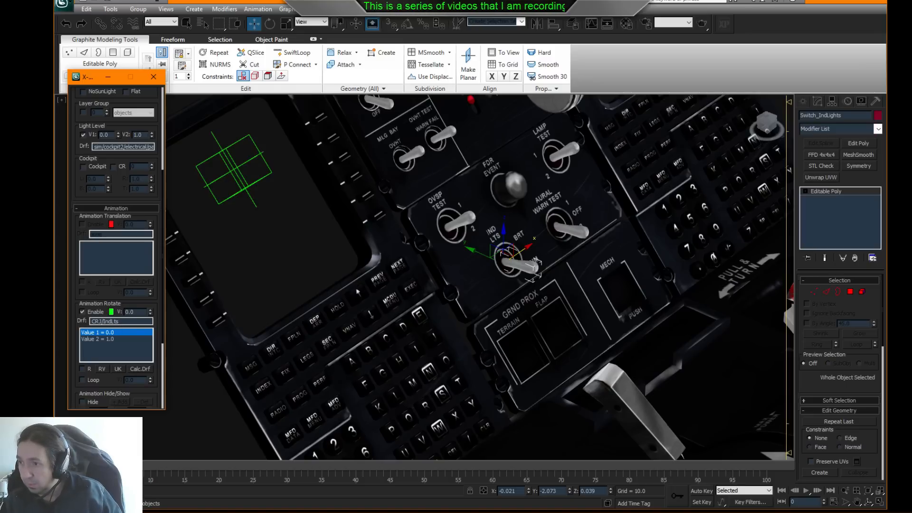
scroll(116, 247, "down", 1)
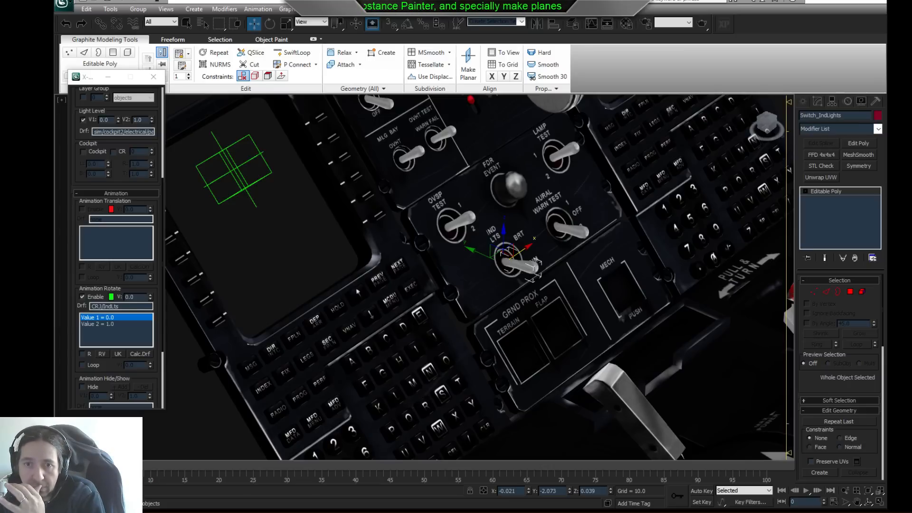
- Copy the AURAL WARN TEST switch's rotate animation dataref CRJ/AuralTest and delete that switch from the panel
left_click(565, 228)
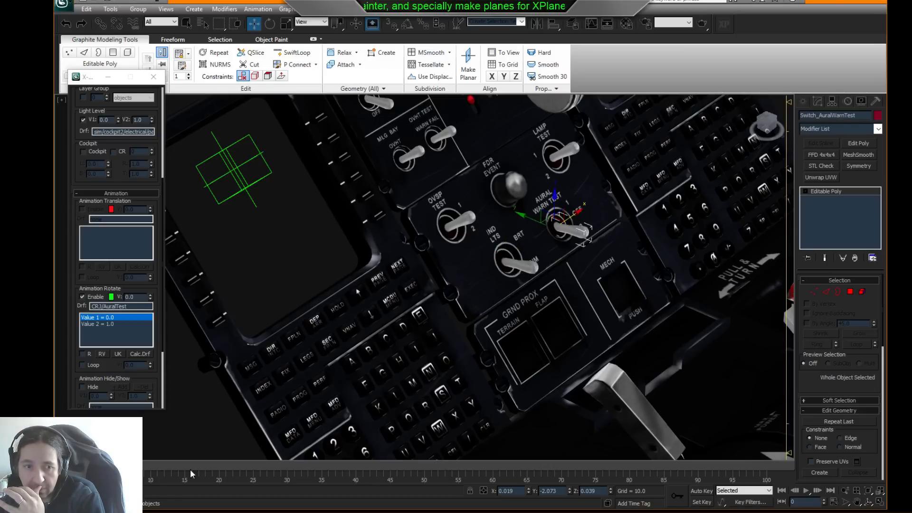
mouse_move(98, 467)
left_mouse_down()
mouse_move(169, 470)
mouse_move(98, 468)
left_mouse_up()
key("w")
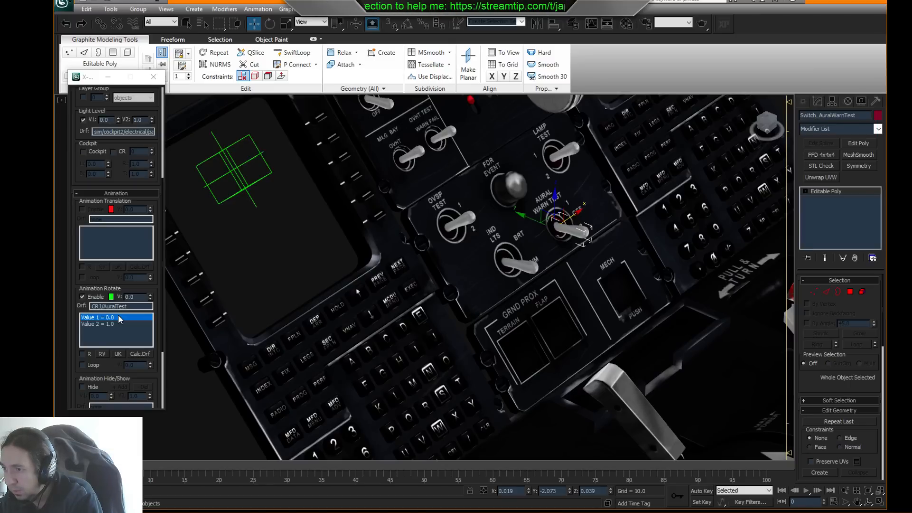
middle_click_drag(714, 226, 672, 234)
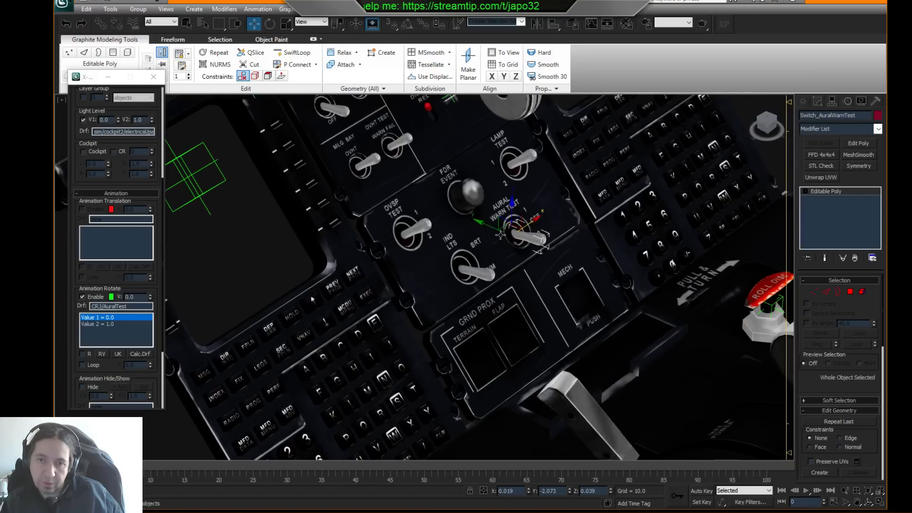
left_click_drag(138, 306, 54, 305)
key("ctrl+c")
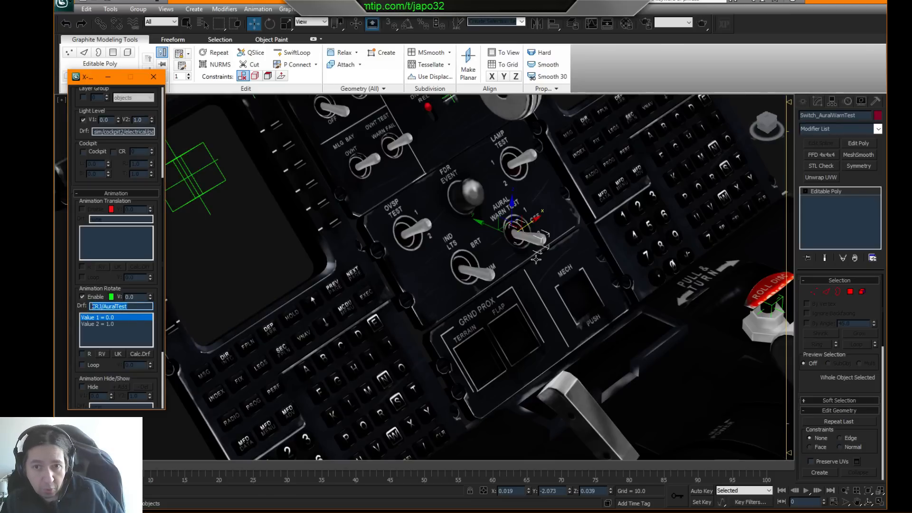
middle_click_drag(569, 248, 579, 248)
- Clone the LAMP TEST switch towards the empty AURAL WARN TEST position as a copy named Switch_AuralTest
left_click(526, 161)
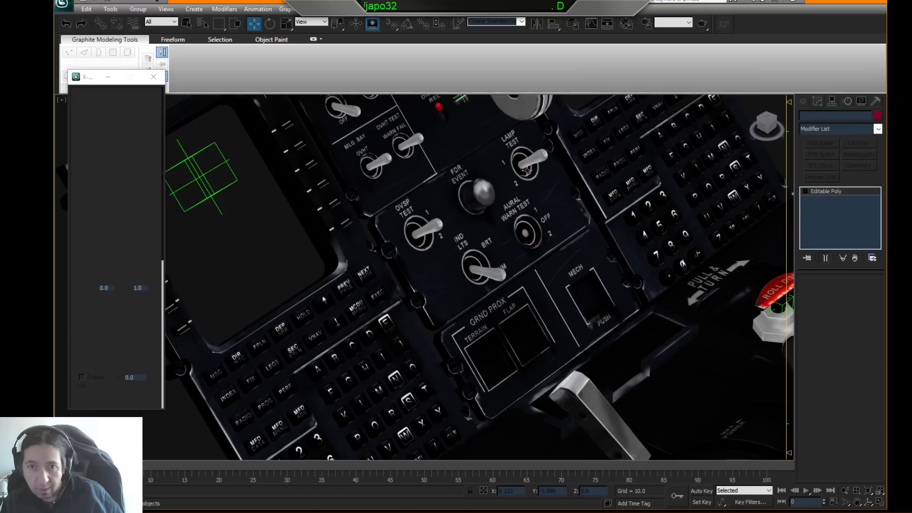
mouse_move(526, 161)
left_mouse_down("shift")
mouse_move(513, 202)
mouse_move(541, 198)
left_mouse_up("shift")
left_click(476, 285)
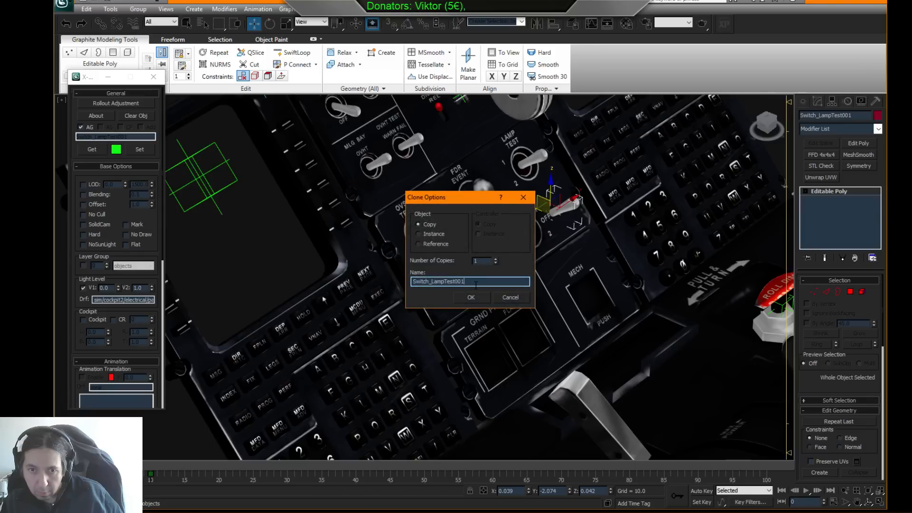
key("BackSpace")
key("BackSpace")
key("BackSpace")
key("BackSpace")
key("BackSpace")
key("BackSpace")
key("BackSpace")
key("BackSpace")
key("BackSpace")
key("BackSpace")
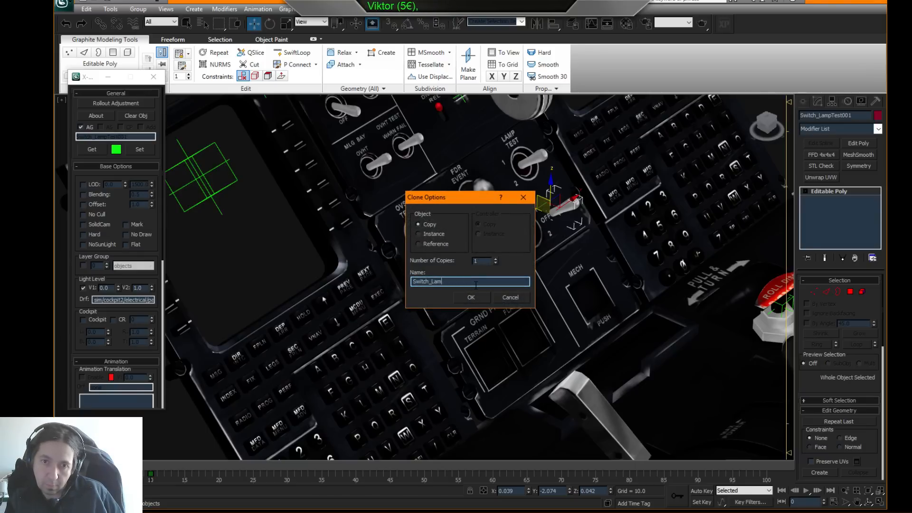
type("AuralTest")
key("Return")
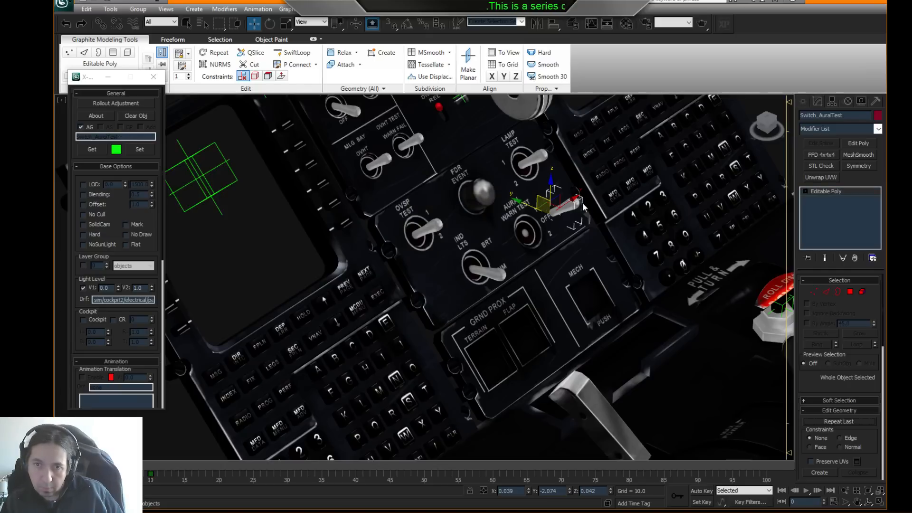
- Move the cloned switch into the AURAL WARN TEST ring so its base sits centred on the panel hole
left_click_drag(576, 203, 552, 218)
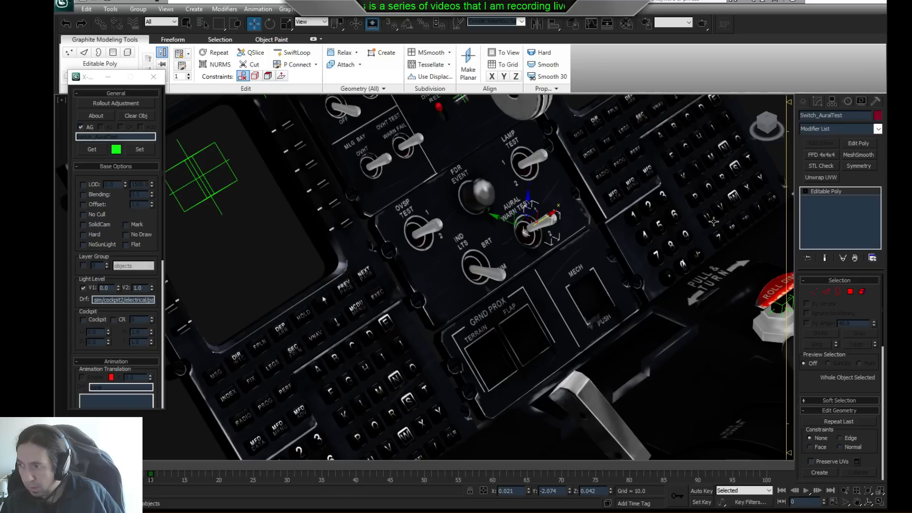
middle_click_drag(619, 251, 573, 244)
scroll(546, 224, "up", 3)
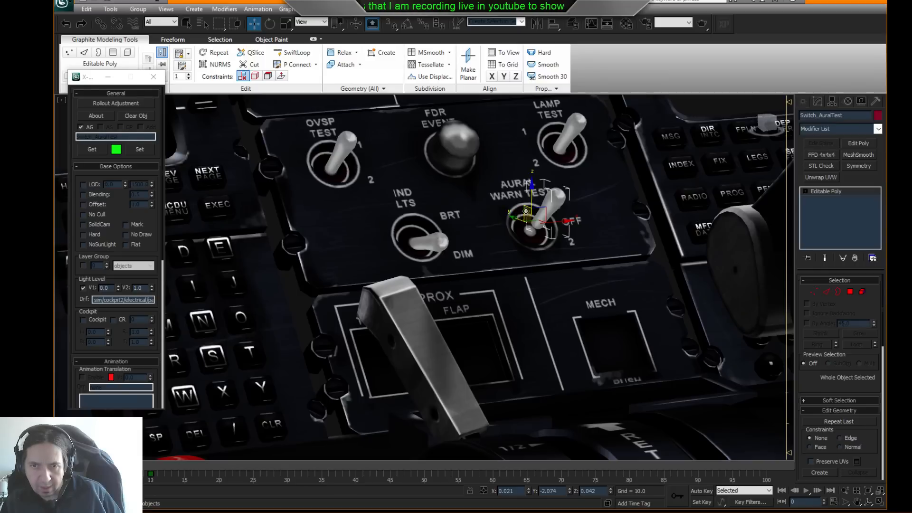
left_click_drag(525, 208, 524, 211)
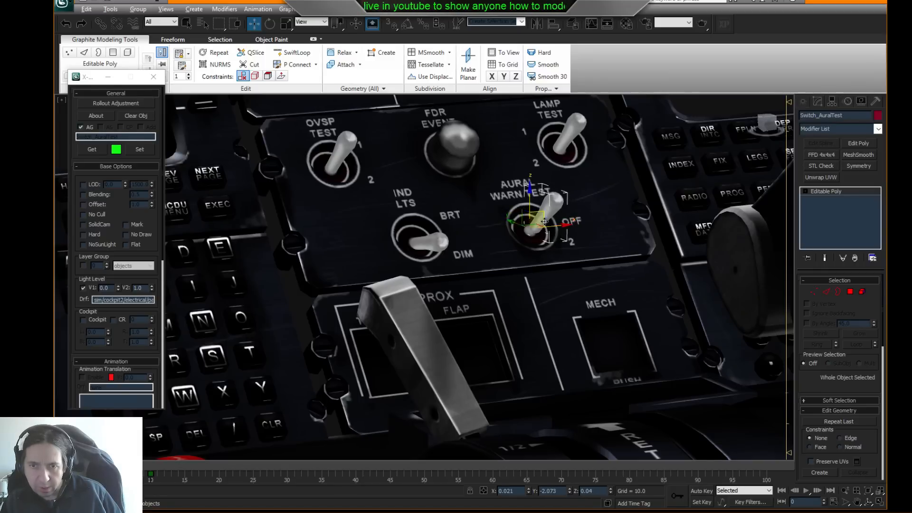
middle_click_drag(571, 225, 563, 238, "alt")
left_click_drag(557, 235, 553, 236)
mouse_move(554, 236)
middle_mouse_down("alt")
mouse_move(546, 216)
mouse_move(568, 230)
middle_mouse_up("alt")
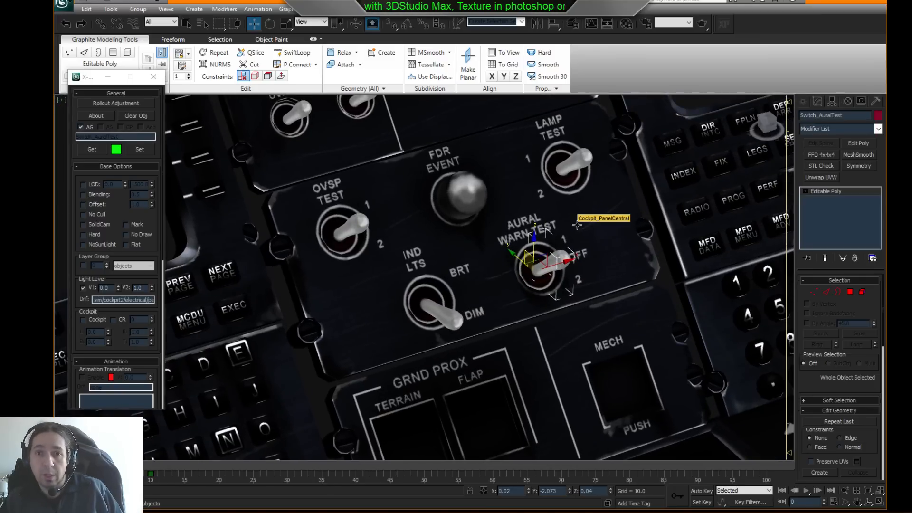
- Replace the rotate animation dataref of Switch_AuralTest with CRJ/AuralTest and save the scene
mouse_move(113, 467)
left_mouse_down()
mouse_move(179, 480)
mouse_move(109, 481)
left_mouse_up()
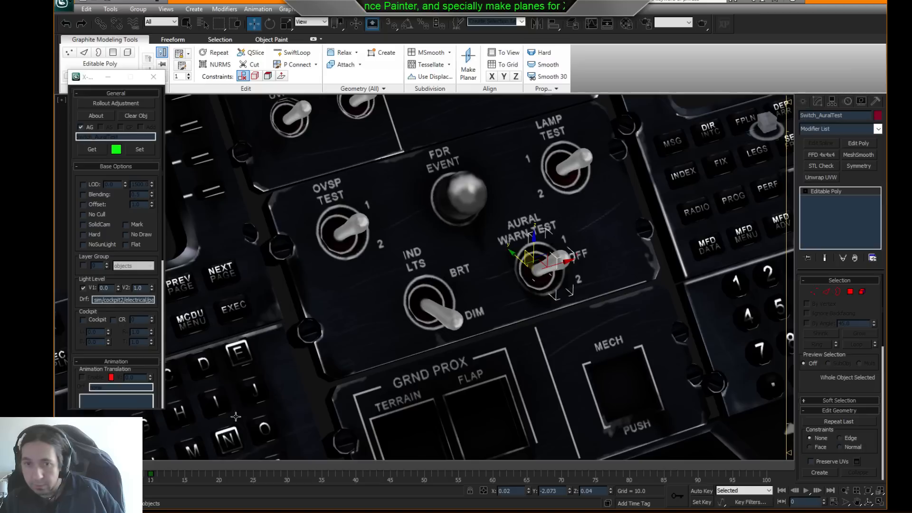
key("e")
mouse_move(122, 466)
left_mouse_down()
mouse_move(192, 466)
mouse_move(115, 466)
left_mouse_up()
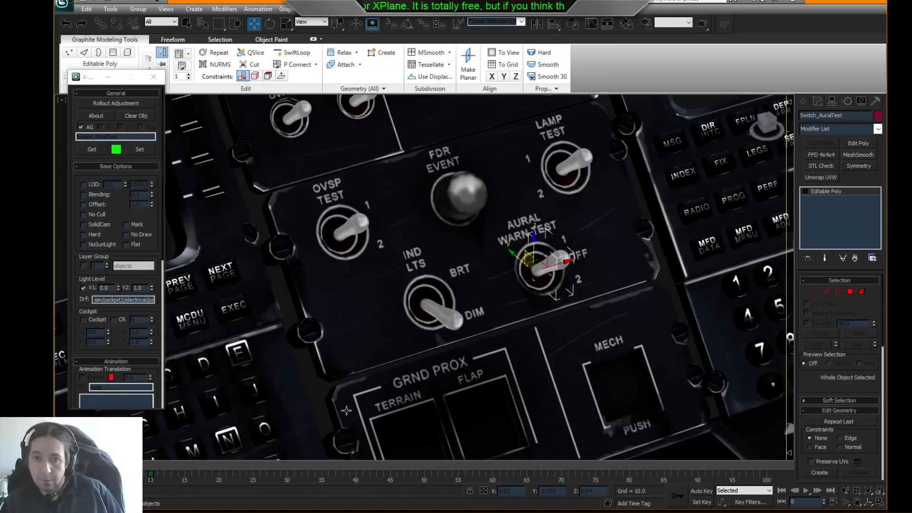
middle_click_drag(122, 440, 116, 449)
left_click_drag(119, 353, 119, 161)
left_click_drag(133, 284, 0, 277)
key("BackSpace")
key("ctrl+v")
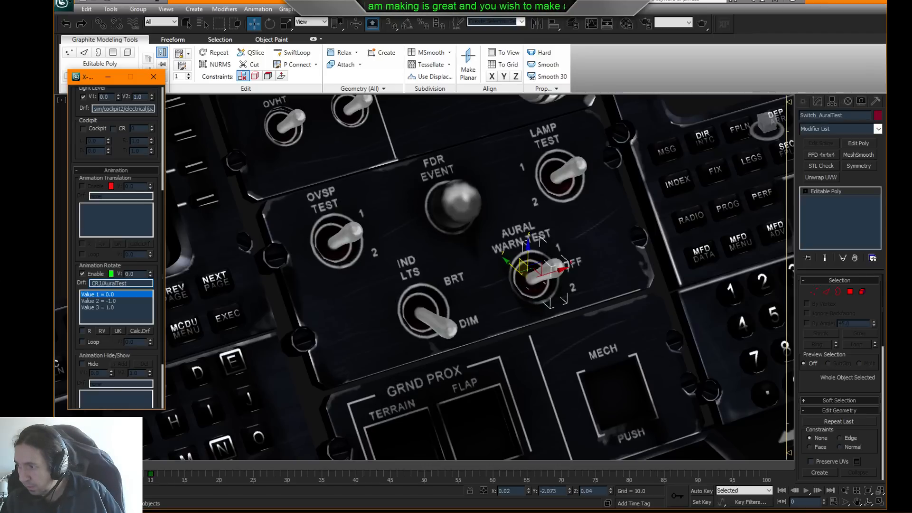
middle_click(416, 189)
key("ctrl+s")
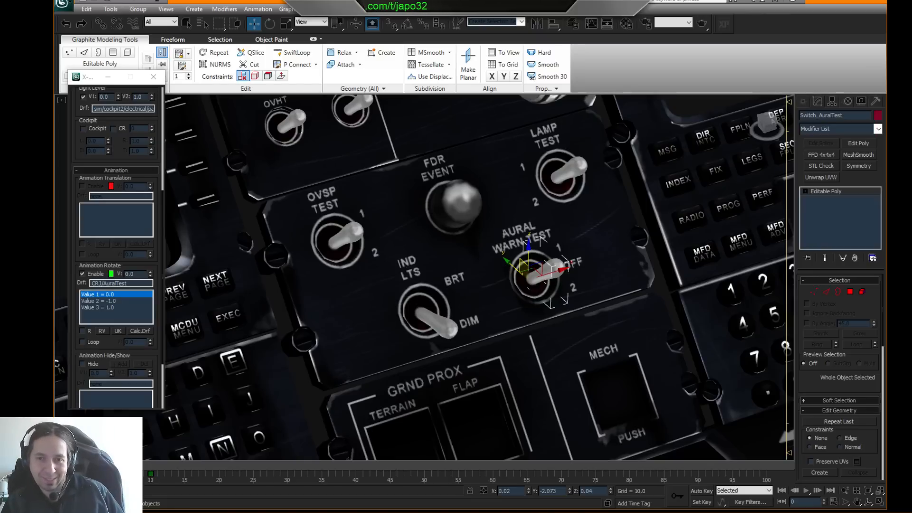
mouse_move(104, 468)
left_mouse_down()
mouse_move(171, 476)
mouse_move(101, 475)
left_mouse_up()
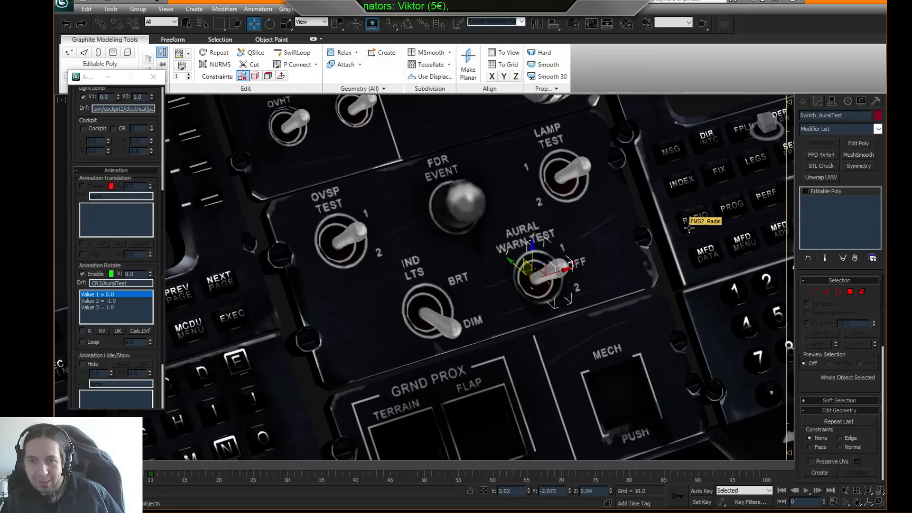
middle_click_drag(676, 230, 600, 258)
scroll(663, 237, "down", 3)
left_click(736, 215)
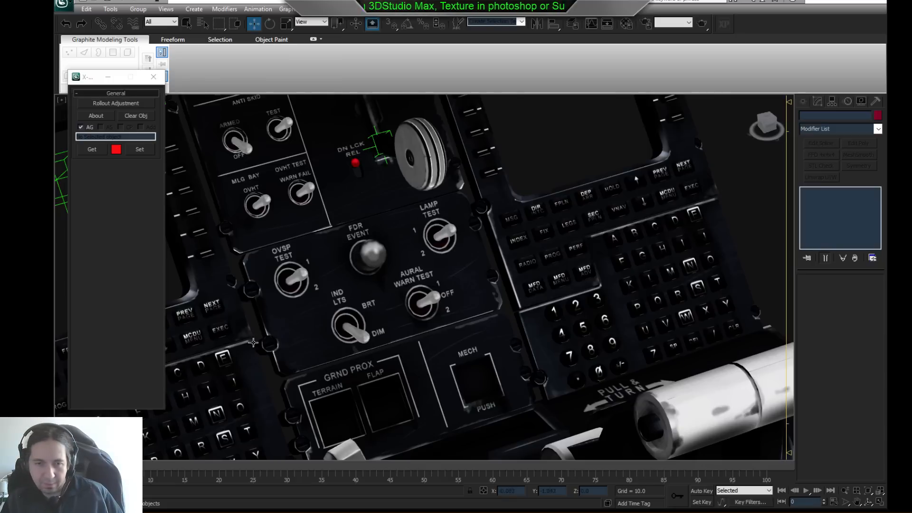
mouse_move(120, 466)
left_mouse_down()
mouse_move(223, 470)
mouse_move(114, 468)
left_mouse_up()
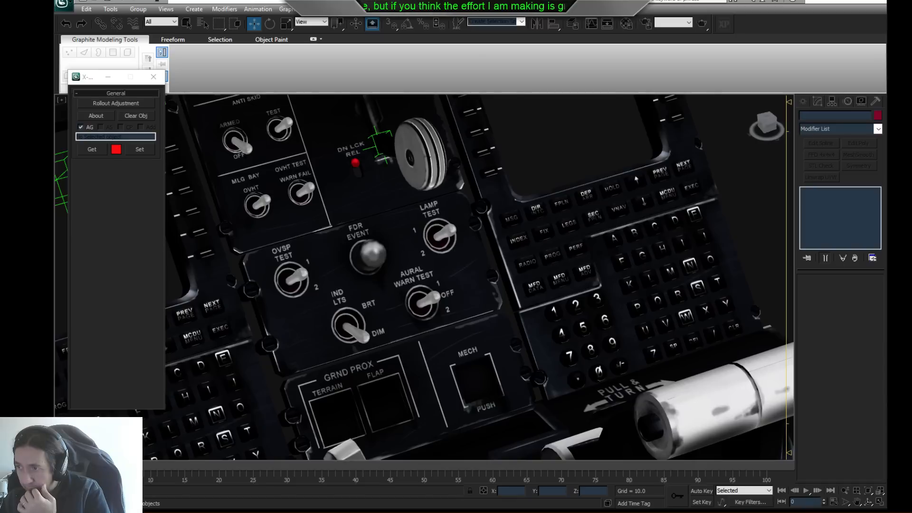
- Select the FDR EVENT button to check its animation, and examine the ANTI SKID and MLG BAY switches on the centre panel
left_click(371, 256)
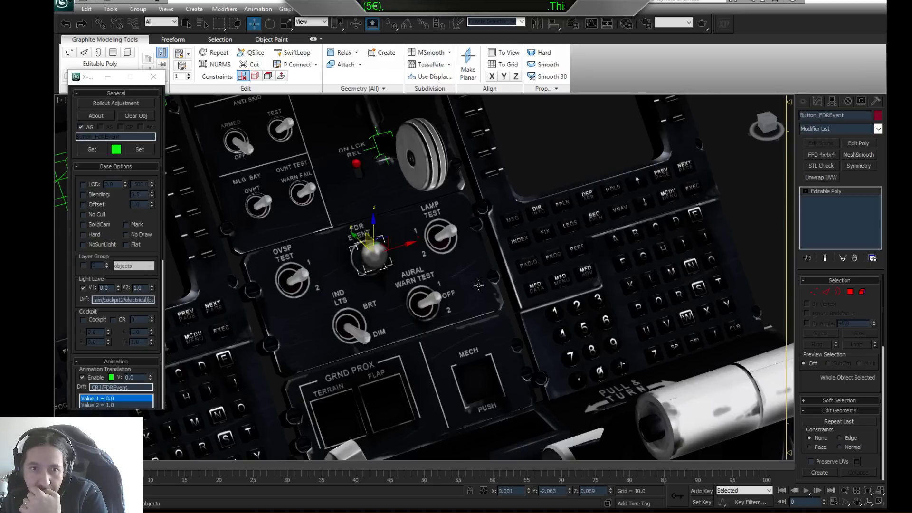
middle_click_drag(476, 253, 504, 253)
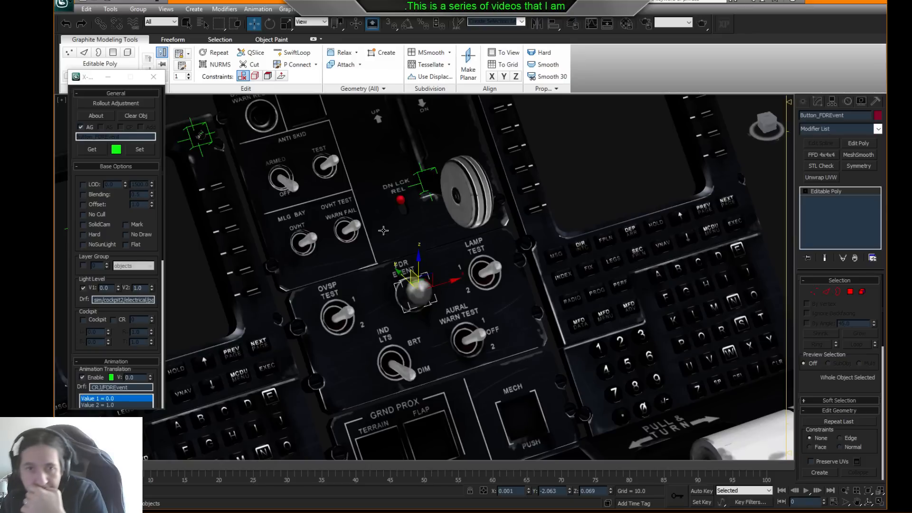
middle_click_drag(389, 227, 427, 186)
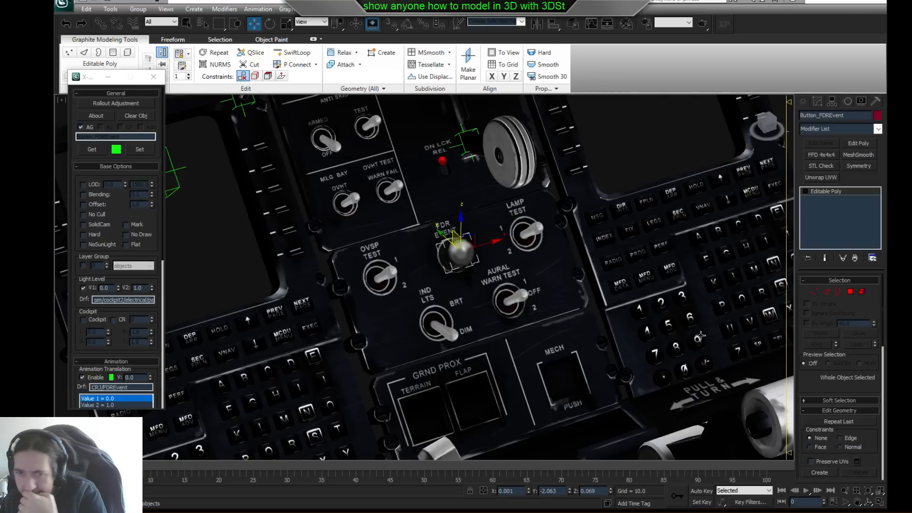
middle_click_drag(471, 313, 455, 242)
scroll(498, 116, "down", 3)
middle_click_drag(491, 212, 461, 418)
middle_click_drag(420, 255, 422, 268)
scroll(421, 269, "up", 2)
middle_click_drag(251, 184, 302, 227)
scroll(302, 227, "up", 3)
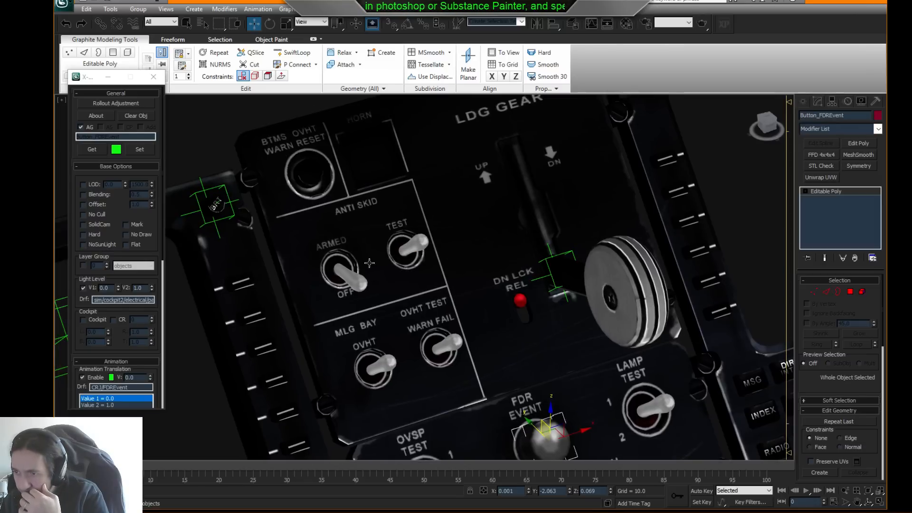
- Examine the animation datarefs of the ANTI SKID ARMED switch, the ANTI SKID TEST switch and the BTMS OVHT WARN RESET button
left_click(356, 267)
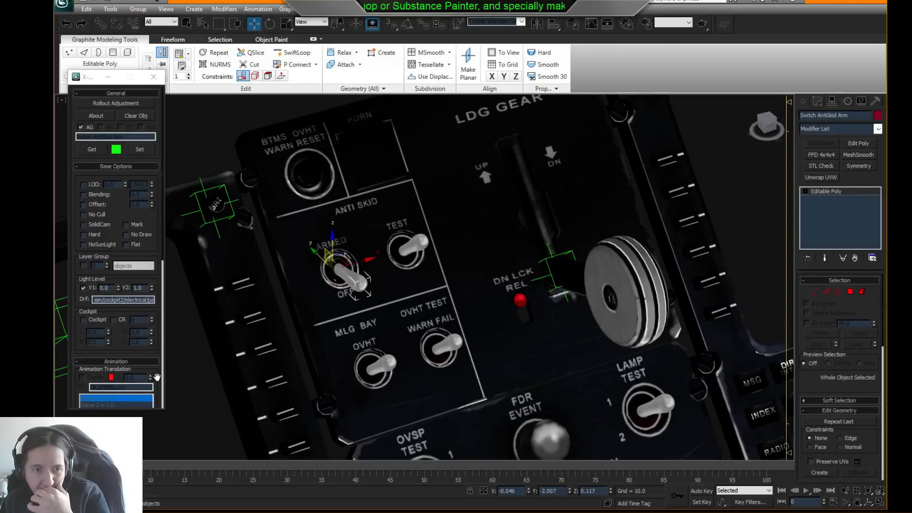
scroll(128, 397, "down", 4)
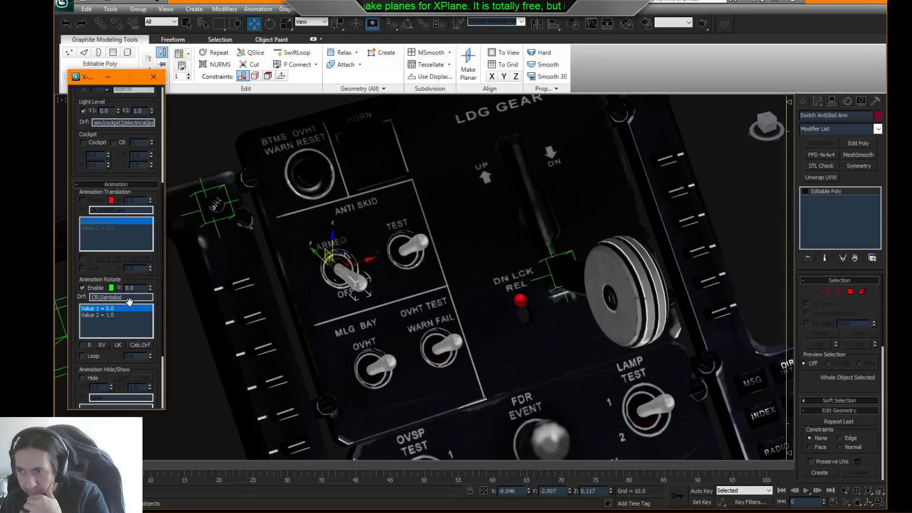
left_click(416, 241)
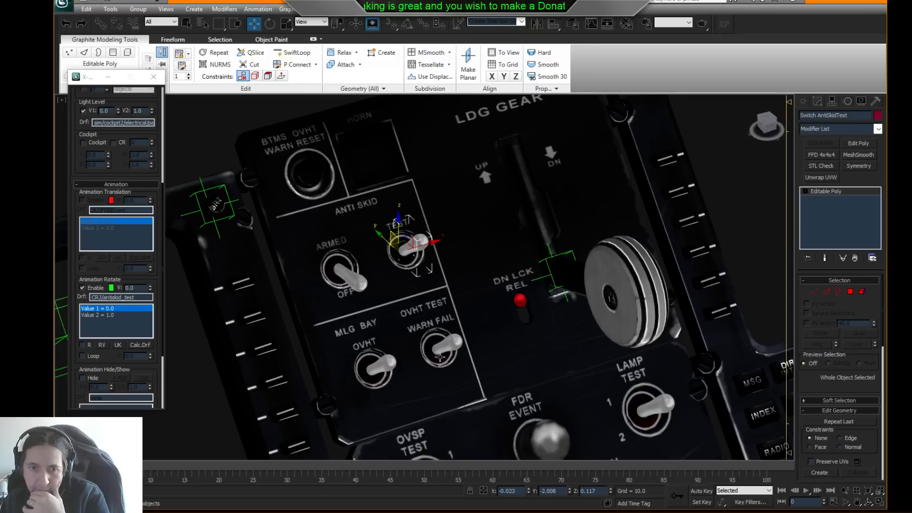
left_click(309, 177)
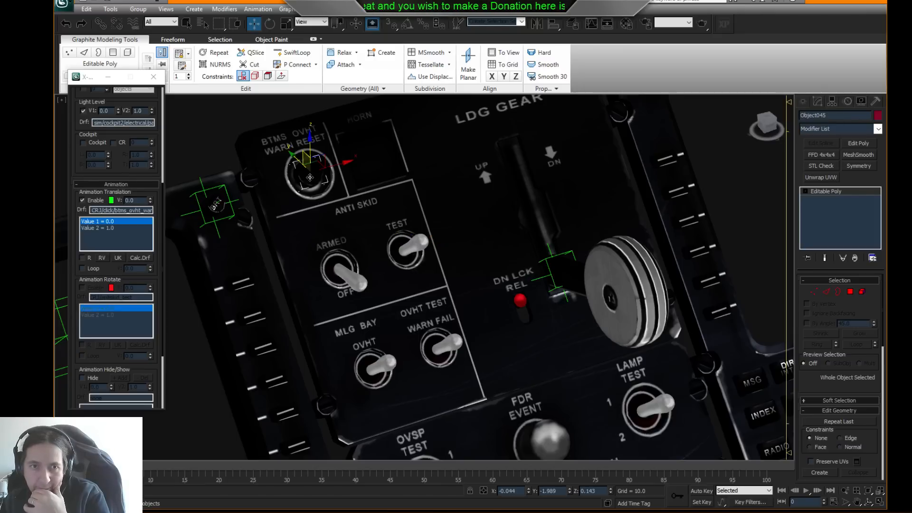
left_click_drag(159, 355, 138, 309)
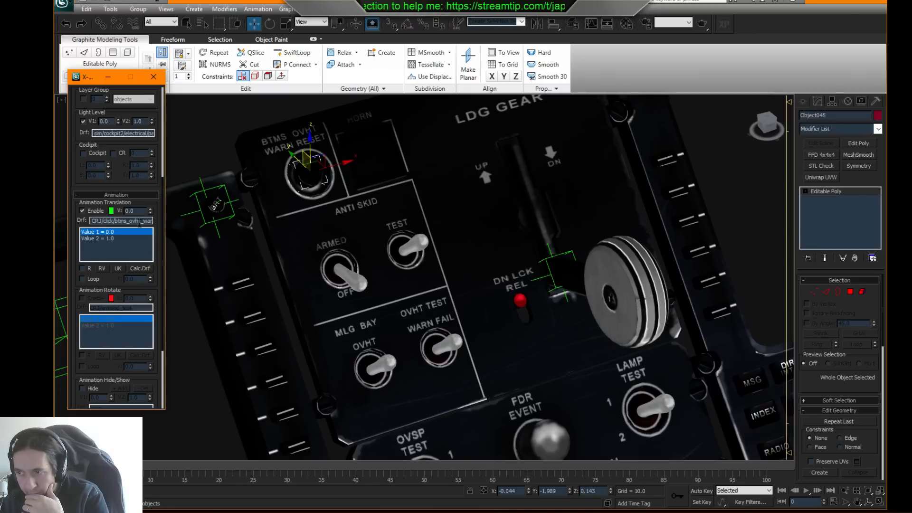
double_click(139, 221)
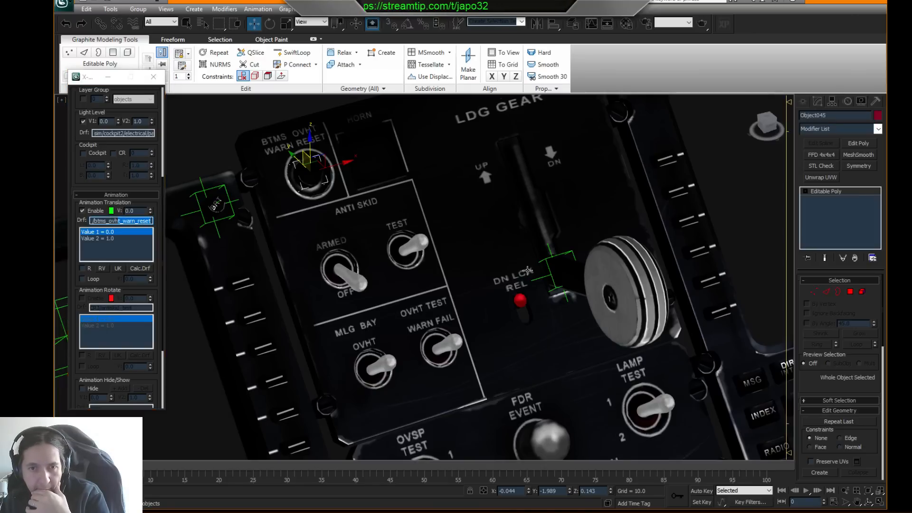
middle_click_drag(525, 273, 535, 239)
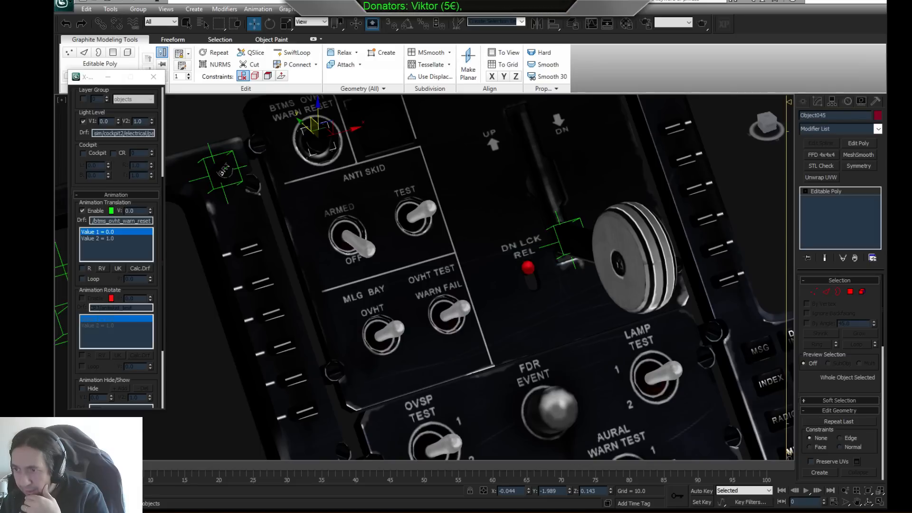
middle_click_drag(335, 172, 342, 204)
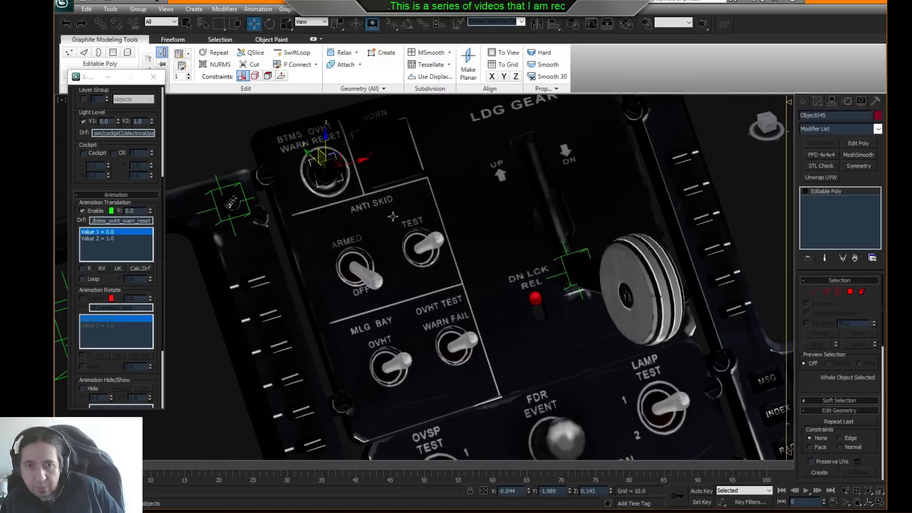
- Copy the rotate animation dataref of the ANTI SKID TEST switch, and delete that switch from its ring
left_click(415, 245)
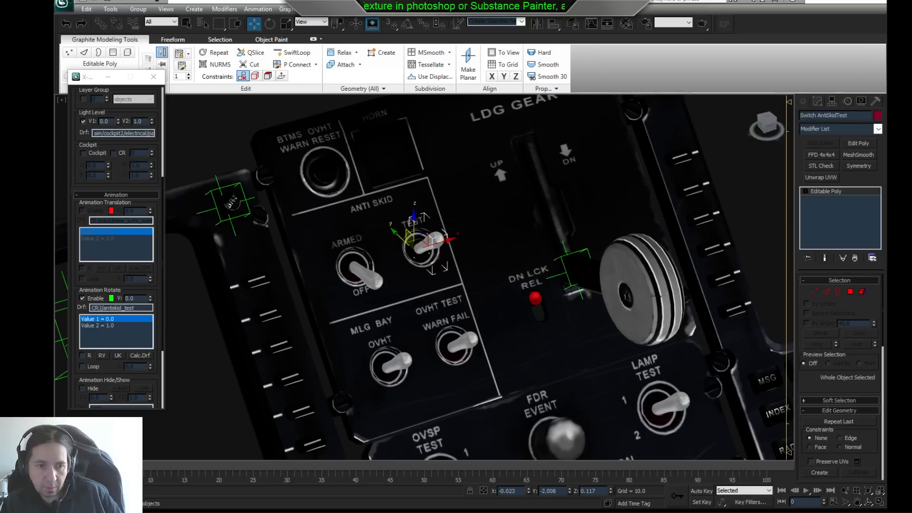
mouse_move(85, 466)
left_mouse_down()
mouse_move(198, 476)
mouse_move(81, 475)
left_mouse_up()
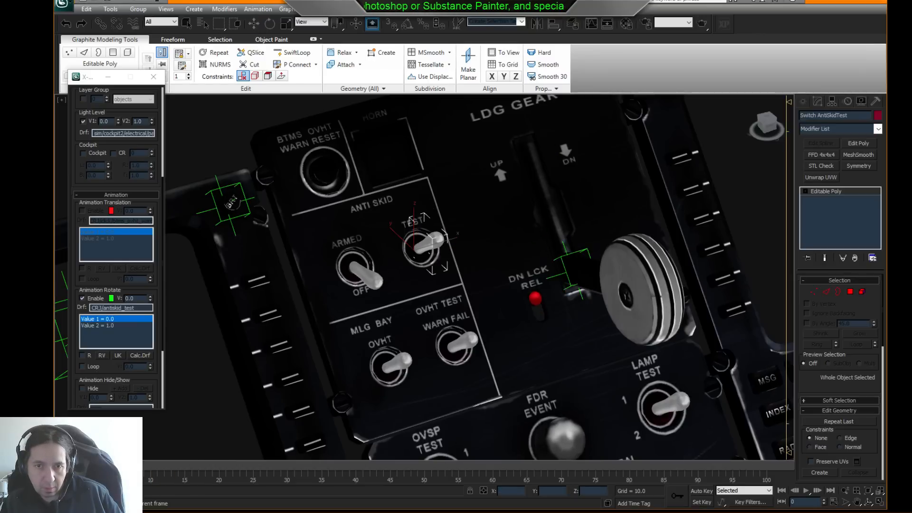
middle_click_drag(303, 354, 338, 355)
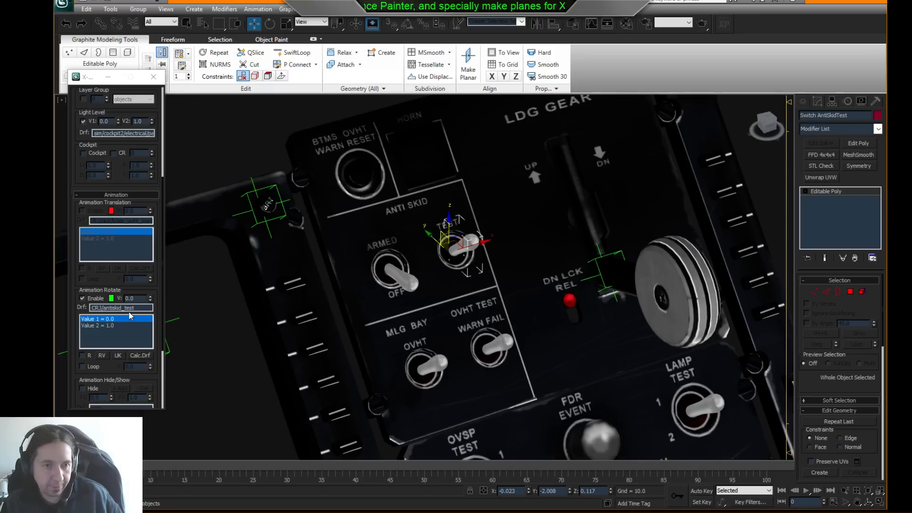
left_click(142, 309)
double_click(142, 309)
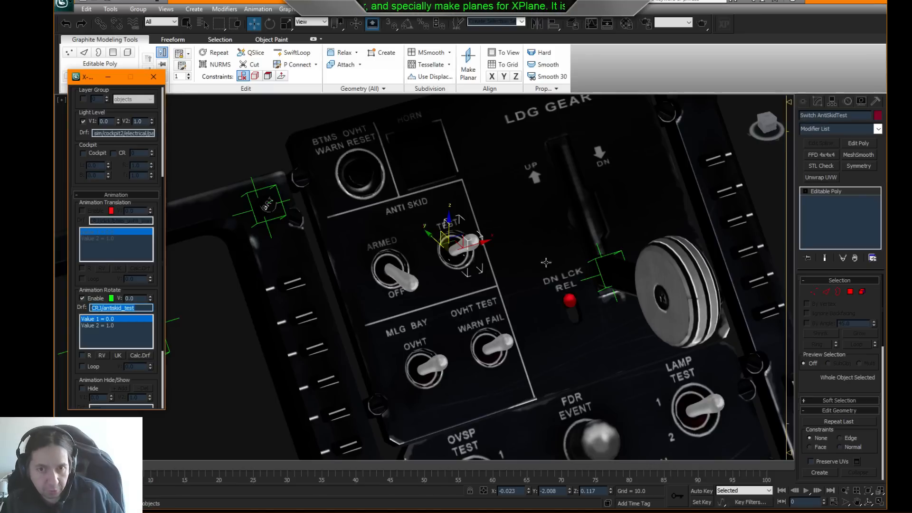
left_click(484, 244)
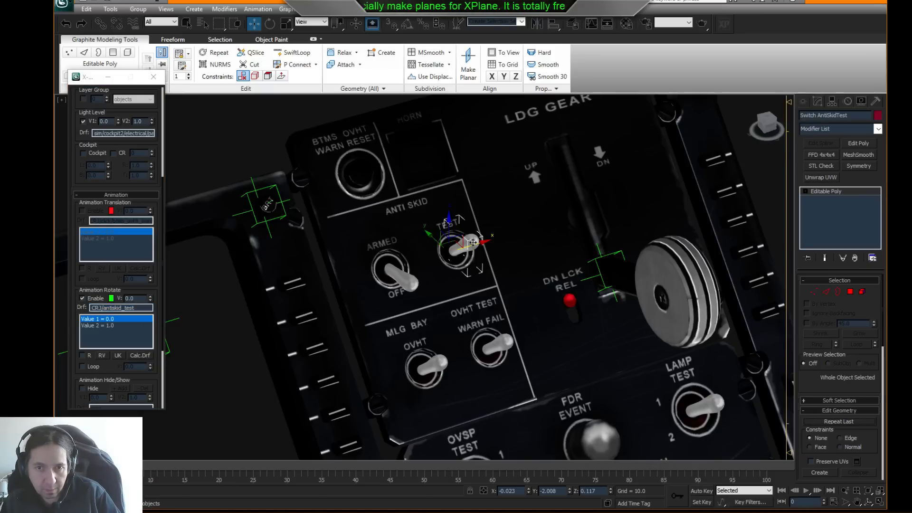
- Clone the ANTI SKID ARMED switch into the empty TEST ring as a copy named Switch AntiSkid_test
left_click(395, 269)
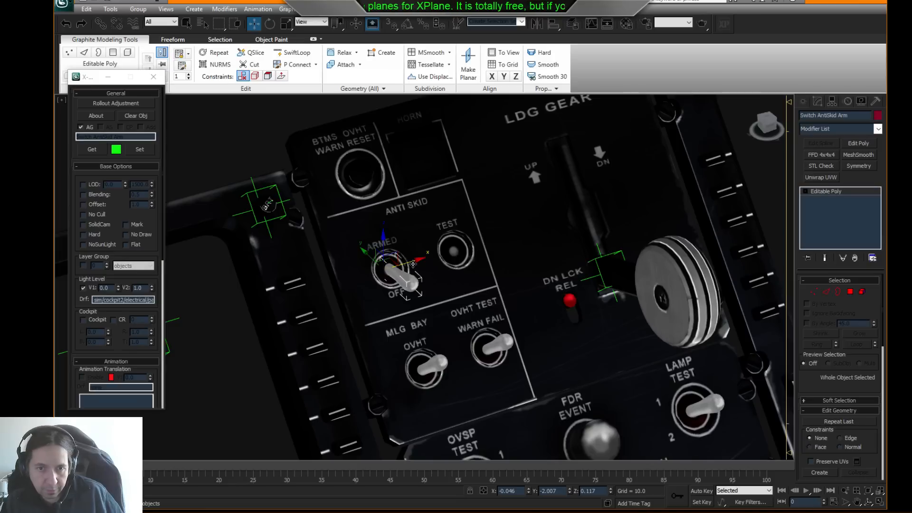
left_click_drag(437, 258, 478, 248, "shift")
left_click_drag(471, 282, 455, 282)
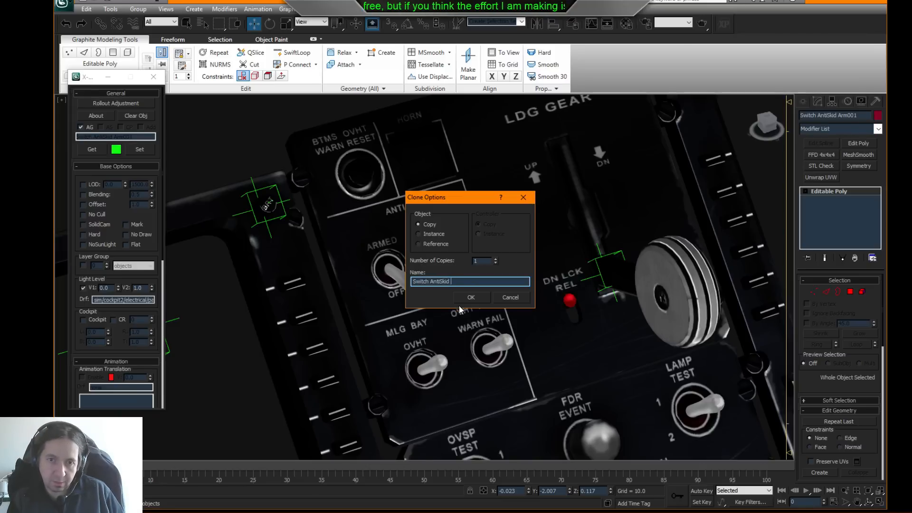
key("BackSpace")
key("BackSpace")
key("BackSpace")
type("_test")
key("Return")
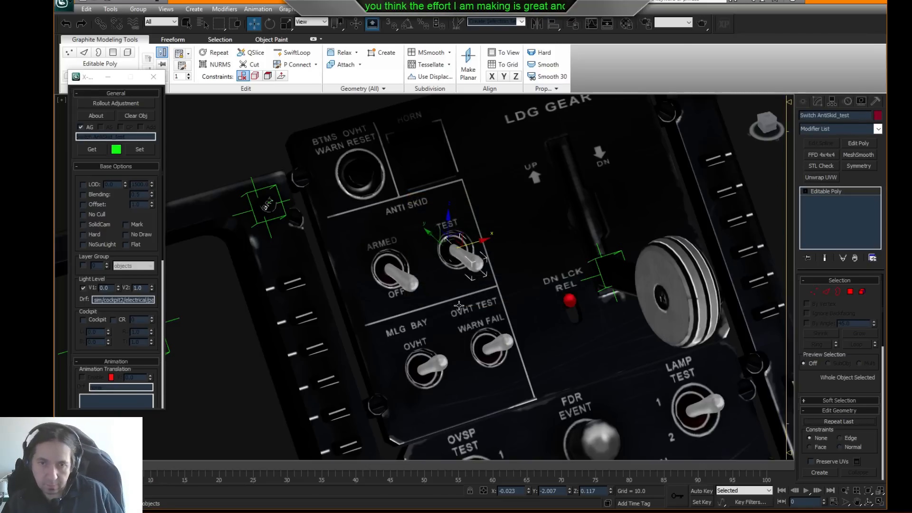
- Set the rotate animation dataref of the cloned ANTI SKID TEST switch to CRJ/antiskid_test
scroll(142, 293, "down", 5)
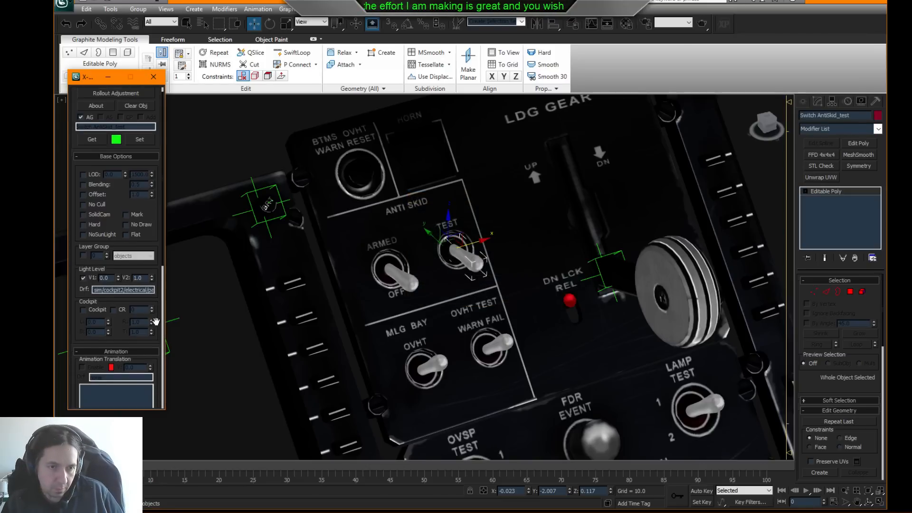
left_click(142, 326)
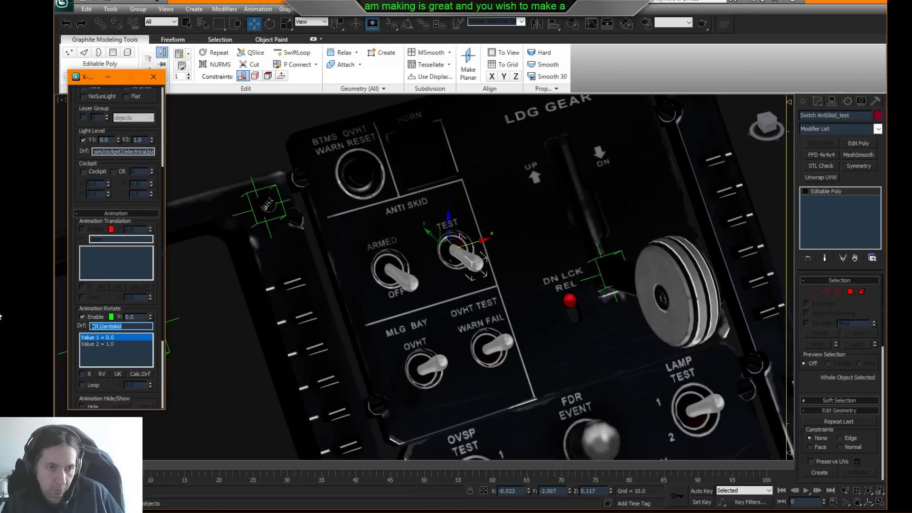
type("_test")
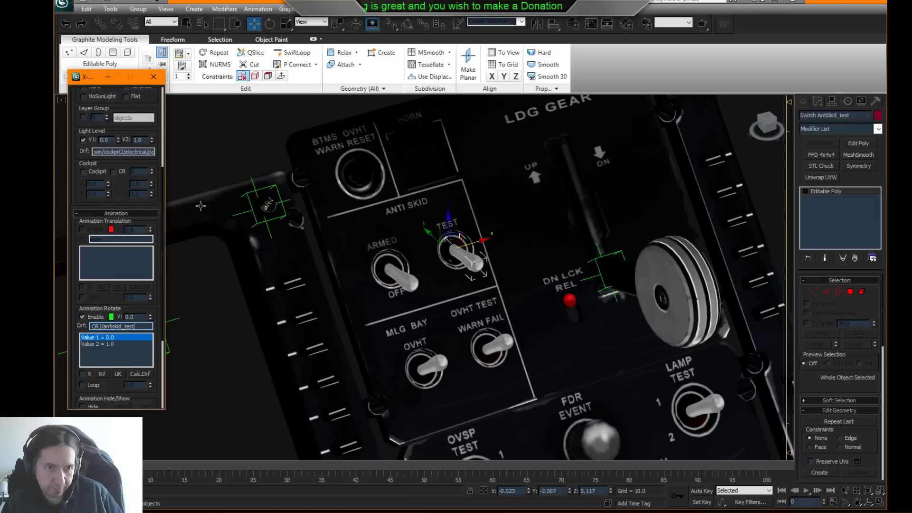
scroll(153, 169, "up", 5)
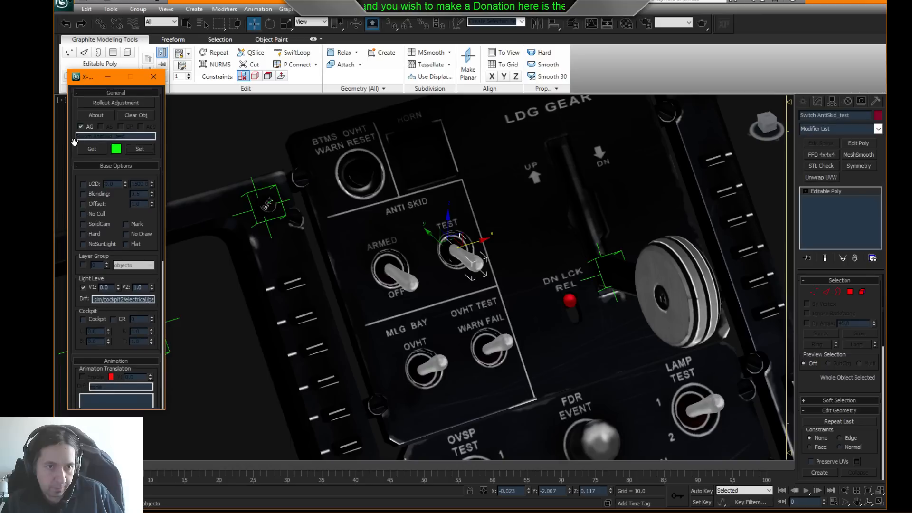
- Set the rotate animation dataref of the AURAL WARN TEST switch to CRJ/AuralTest
middle_click_drag(682, 448, 644, 311)
left_click(652, 369)
left_click_drag(166, 358, 173, 178)
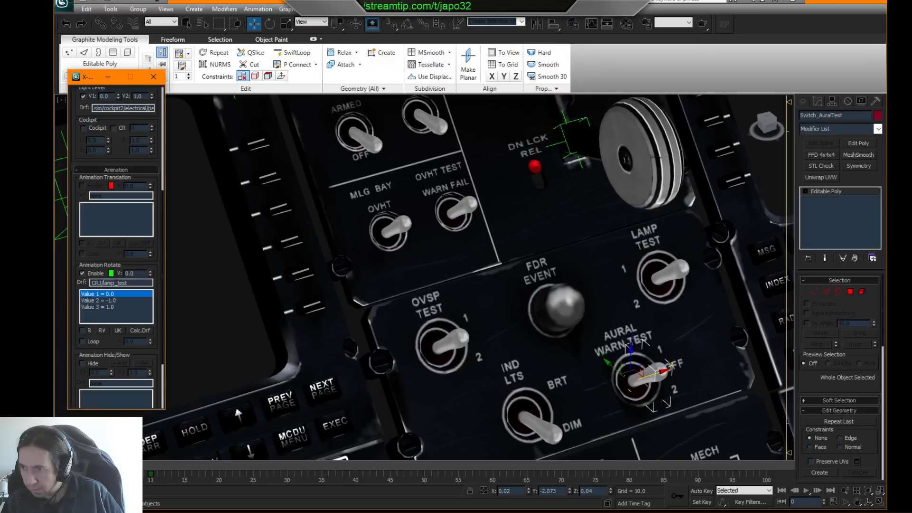
left_click(138, 284)
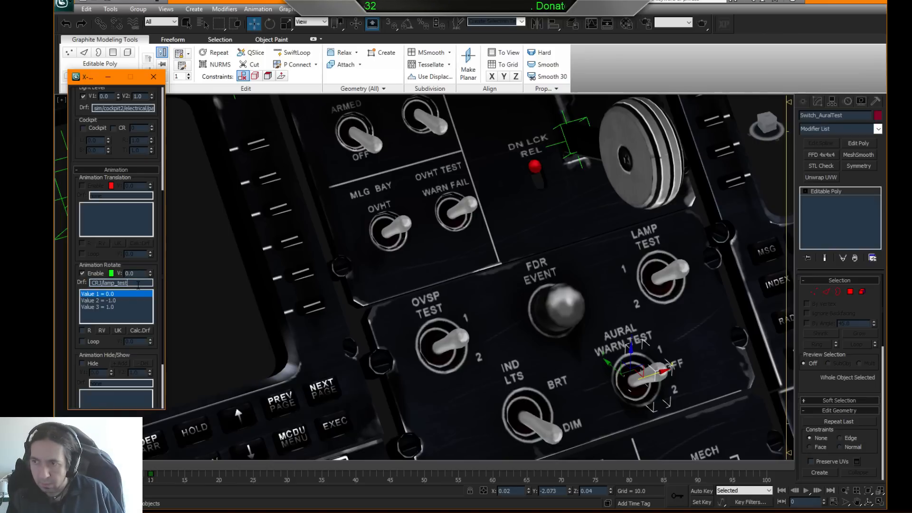
key("BackSpace")
key("BackSpace")
key("BackSpace")
key("BackSpace")
key("BackSpace")
key("BackSpace")
key("BackSpace")
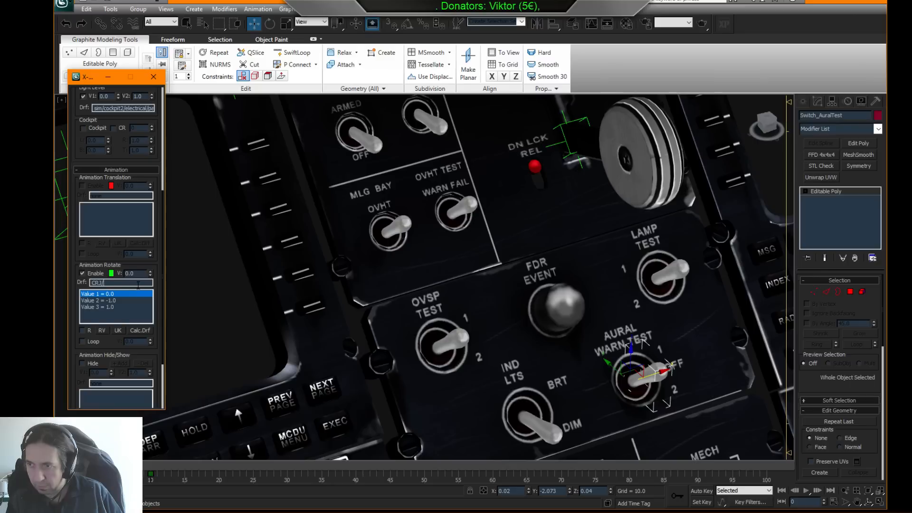
type("Aural_test")
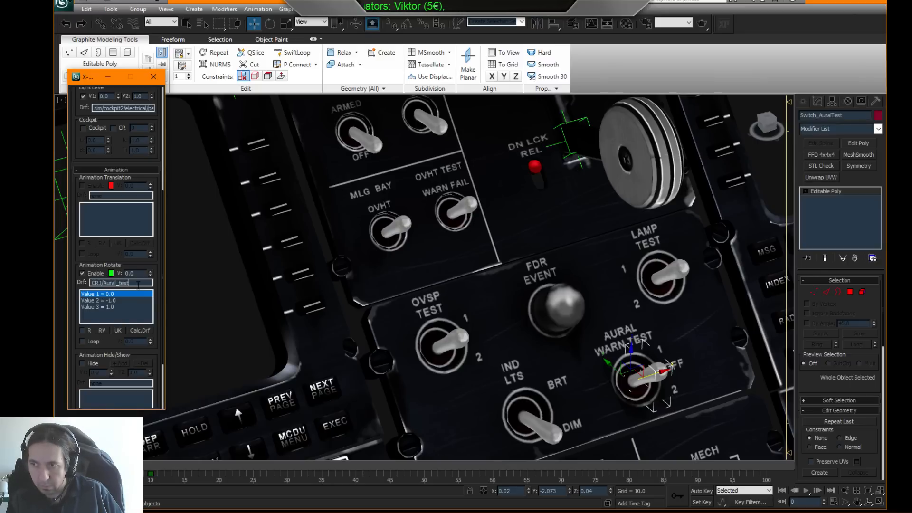
key("BackSpace")
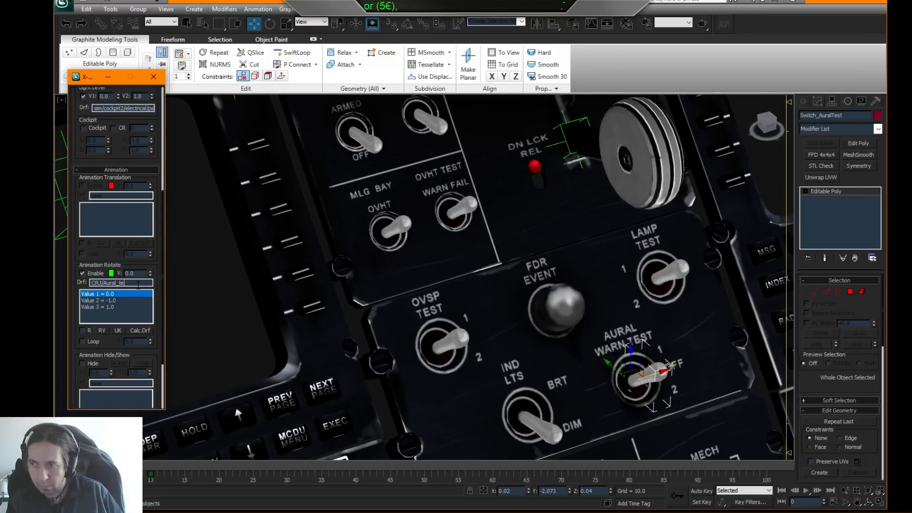
type("Tes")
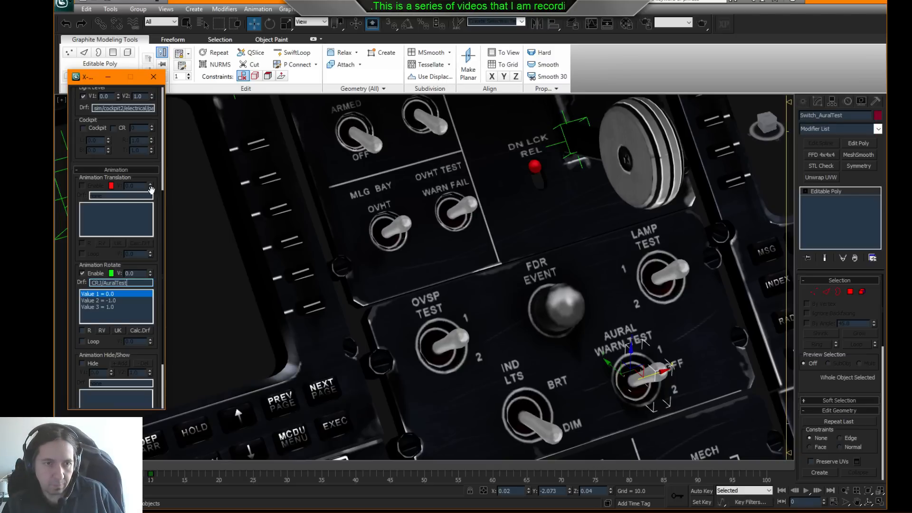
scroll(151, 198, "up", 5)
left_click(93, 149)
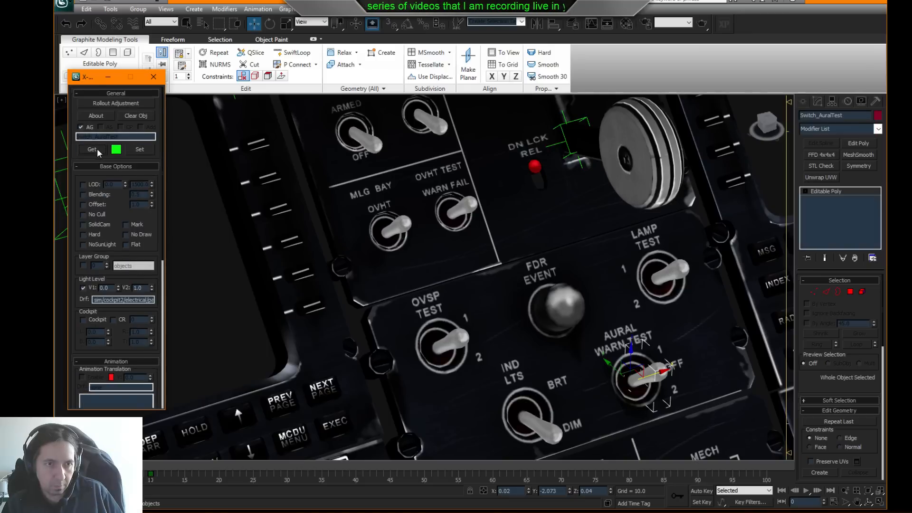
- Clear the selection and examine the switches on the centre panel, from the ANTI SKID section down to GRND PROX
middle_click_drag(511, 240, 510, 217)
mouse_move(85, 466)
left_mouse_down()
mouse_move(178, 466)
mouse_move(85, 466)
left_mouse_up()
key("w")
middle_click_drag(317, 201, 366, 372)
middle_click_drag(497, 375, 494, 353)
middle_click_drag(583, 374, 578, 355)
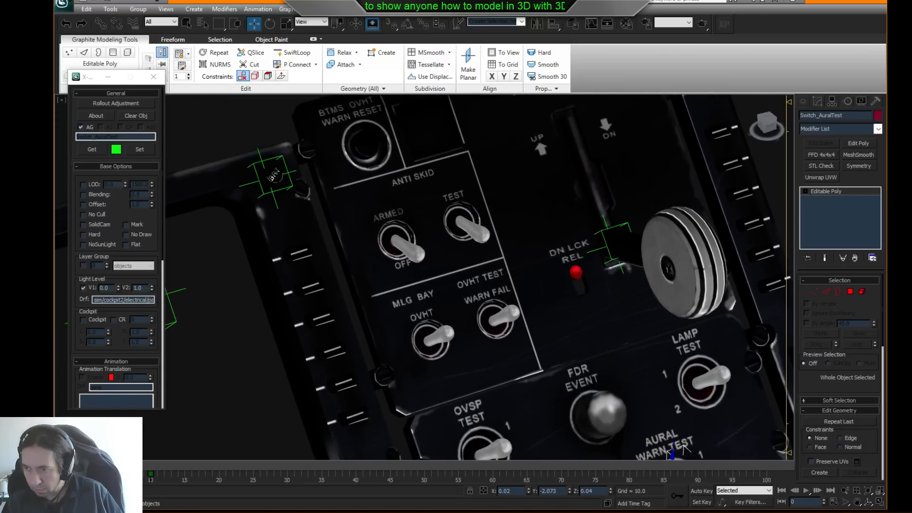
middle_click_drag(735, 393, 616, 288)
scroll(570, 278, "down", 3)
middle_click_drag(553, 274, 538, 261)
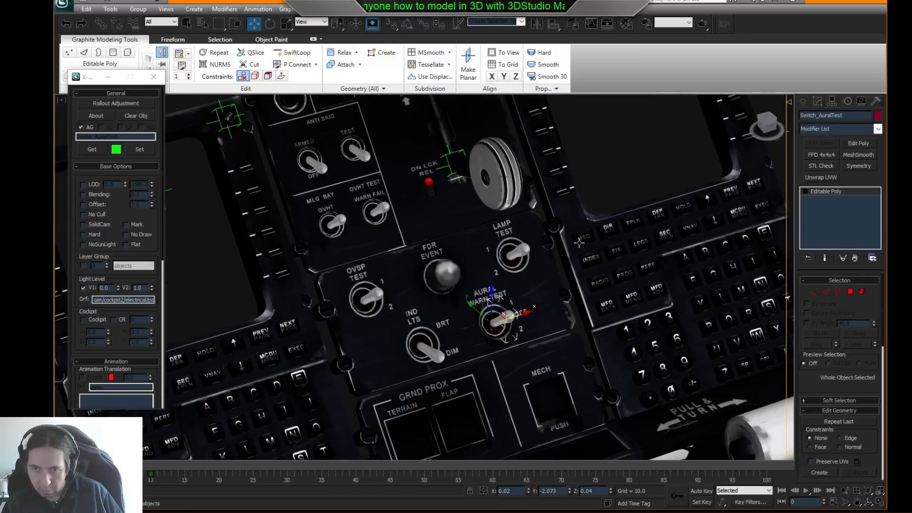
left_click(653, 197)
middle_click_drag(653, 197, 642, 157)
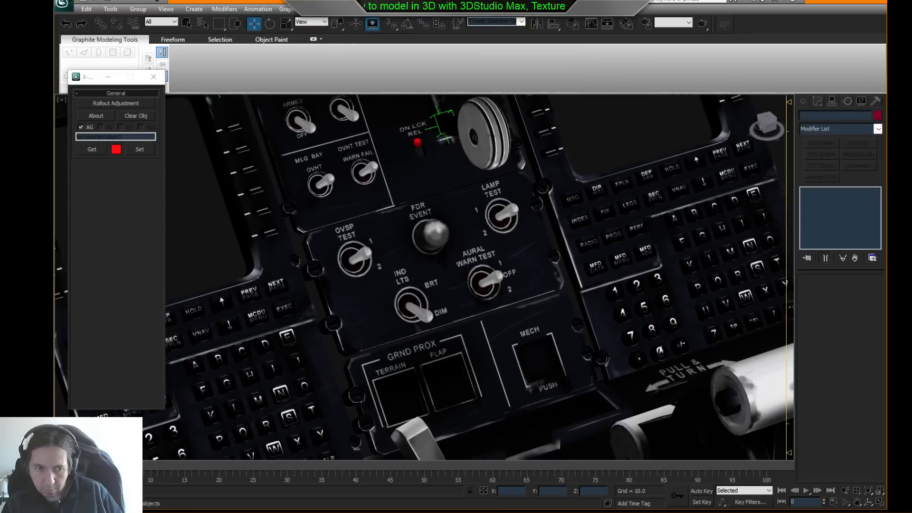
middle_click_drag(303, 255, 313, 262)
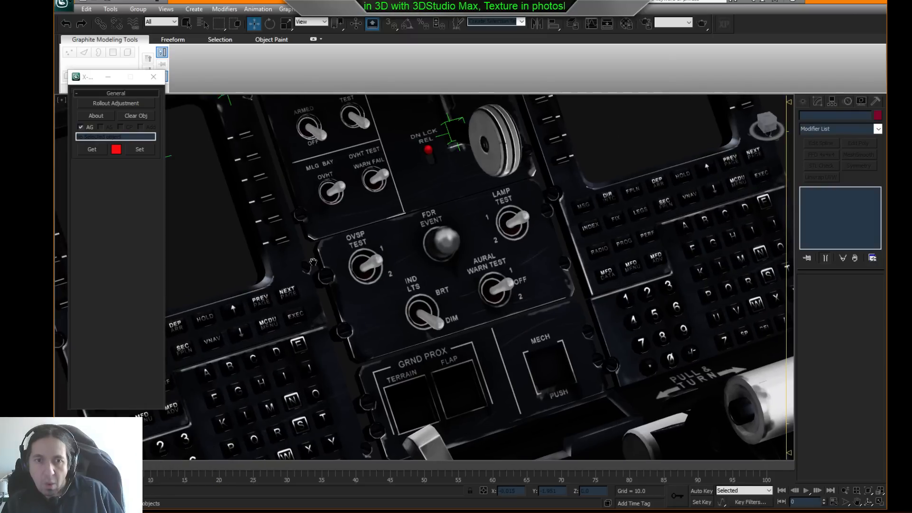
middle_click_drag(688, 356, 658, 332)
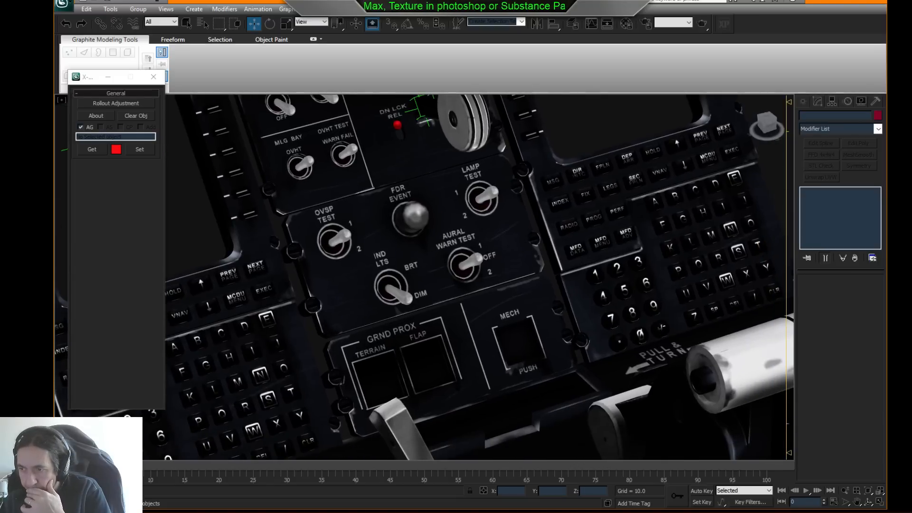
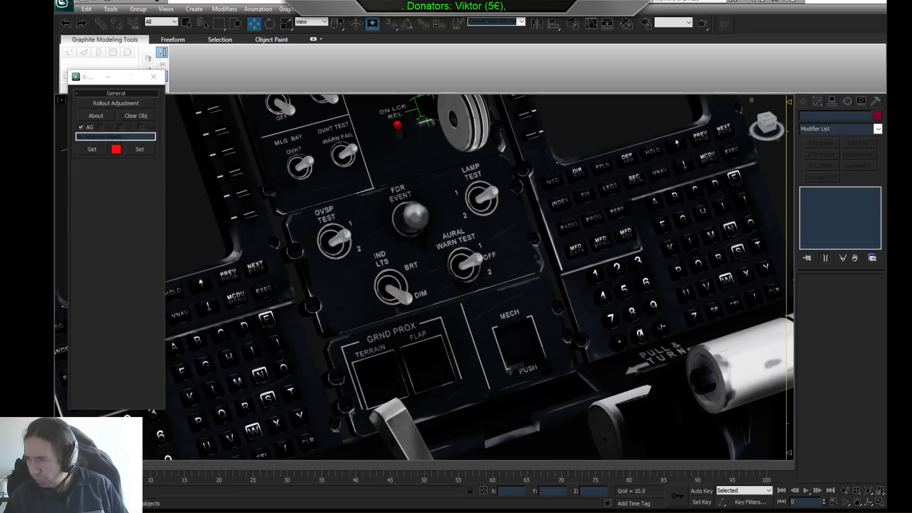
middle_click_drag(675, 282, 679, 283)
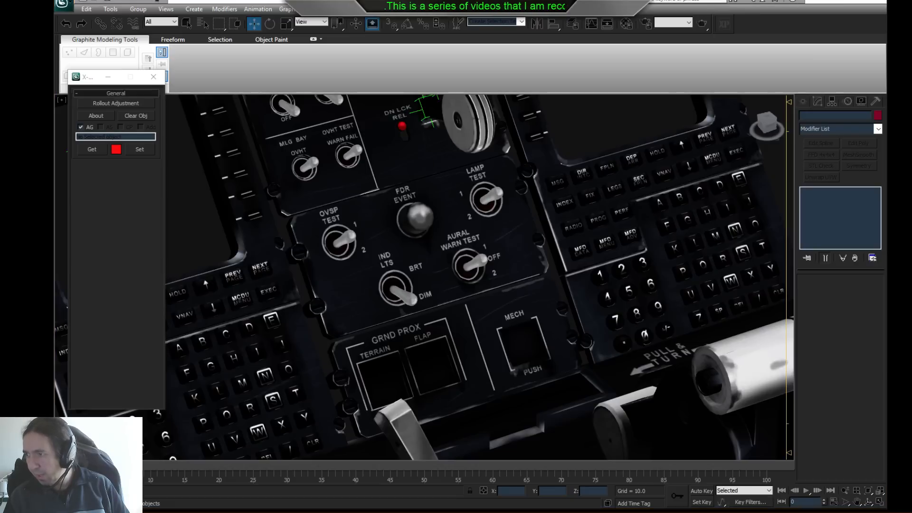
scroll(679, 359, "down", 6)
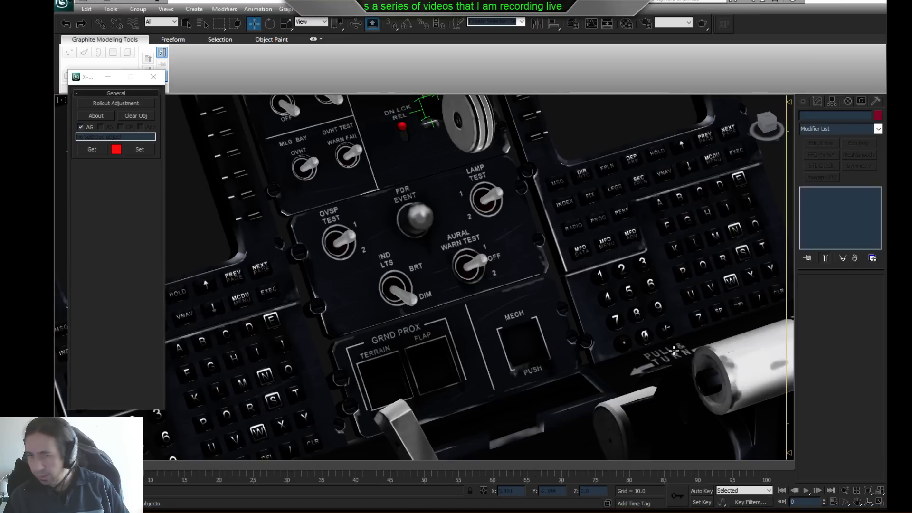
- Set the rotate animation dataref of the A/L TRIM switch on the pedestal to CRJ/fctrl/ail_trim
scroll(508, 335, "up", 5)
scroll(698, 440, "up", 3)
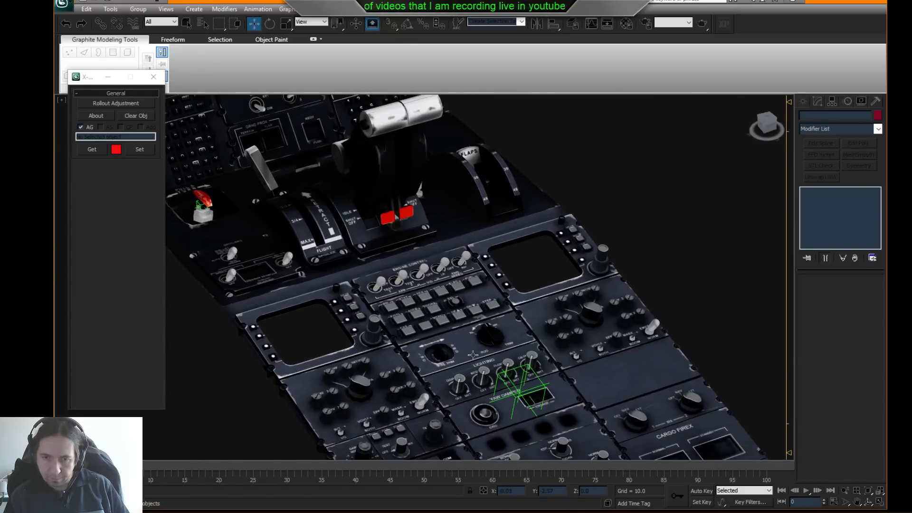
left_click(449, 396)
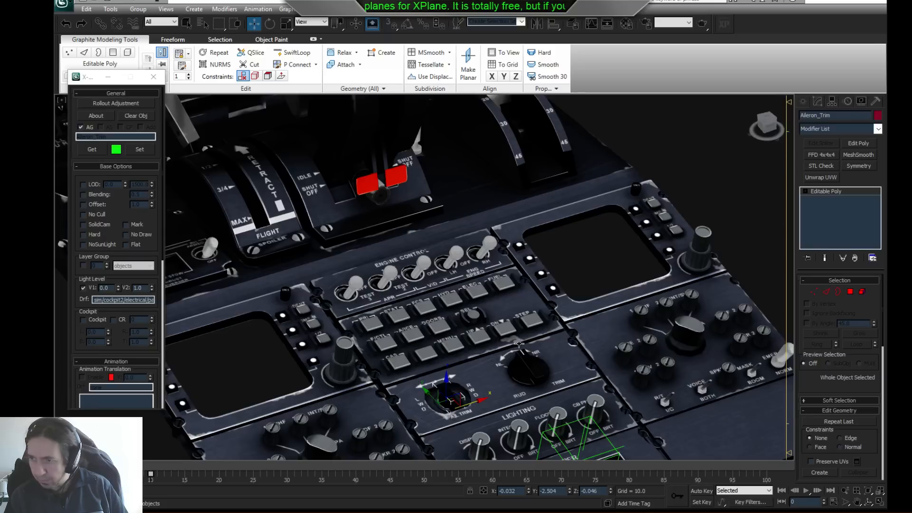
middle_click_drag(726, 349, 731, 279)
middle_click_drag(522, 277, 511, 333, "alt")
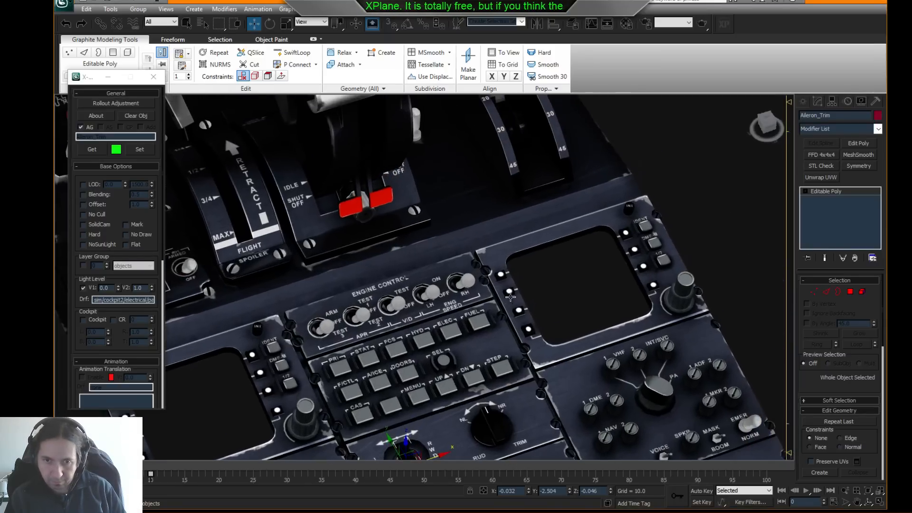
middle_click_drag(472, 432, 476, 335)
scroll(476, 335, "up", 4)
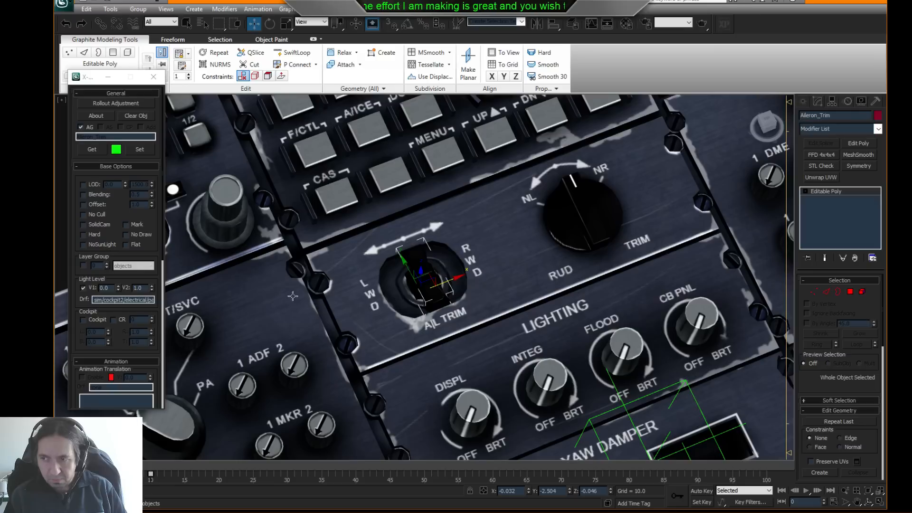
scroll(103, 284, "down", 5)
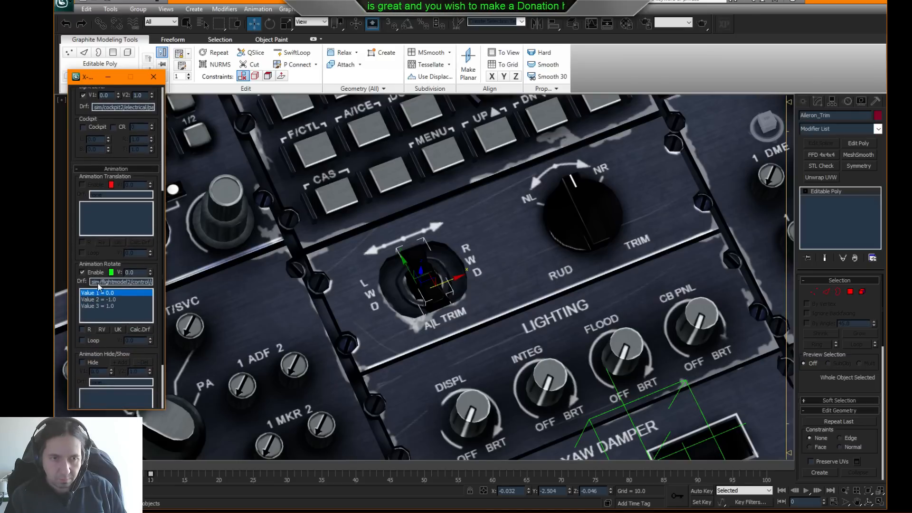
left_click_drag(92, 282, 346, 292)
key("Delete")
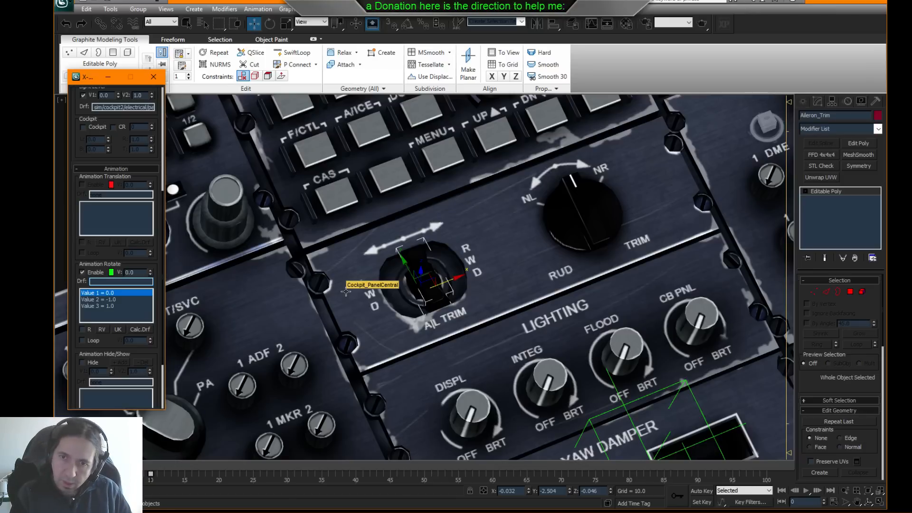
type("CRJ/fctrl")
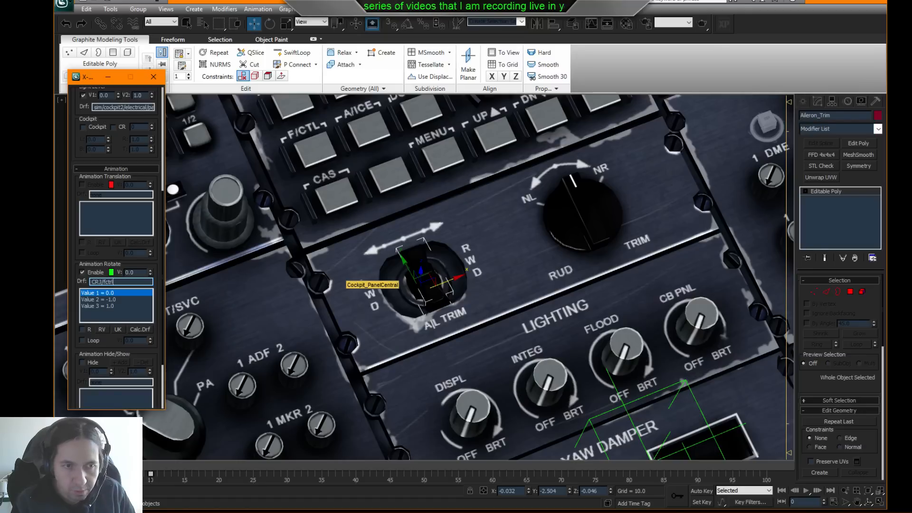
type("/ail")
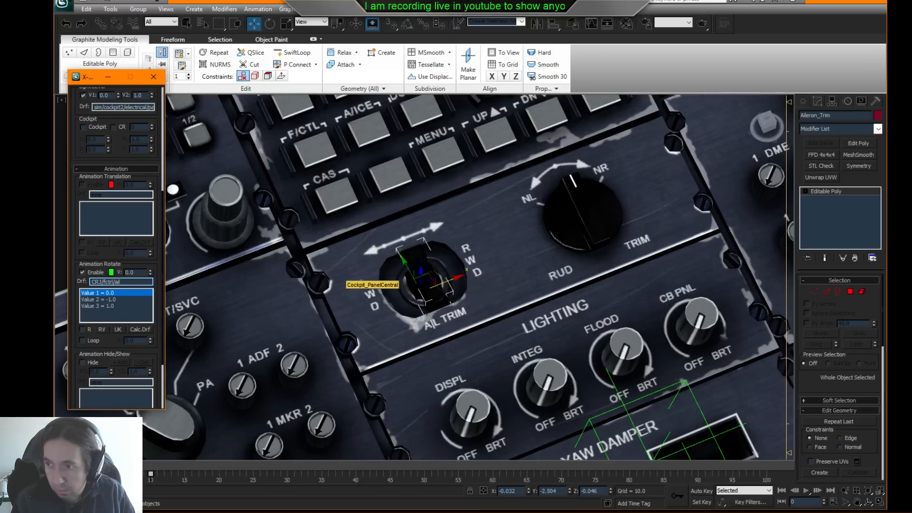
type("_trim")
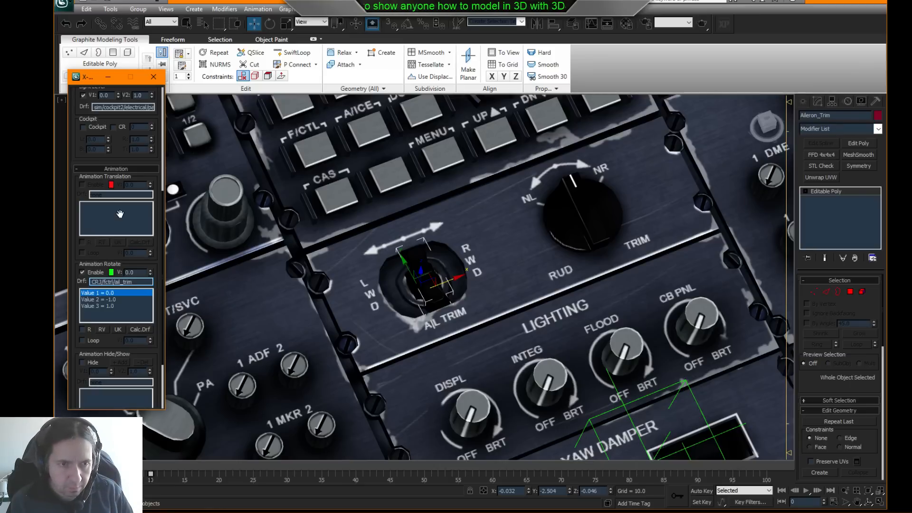
left_click_drag(155, 190, 140, 390)
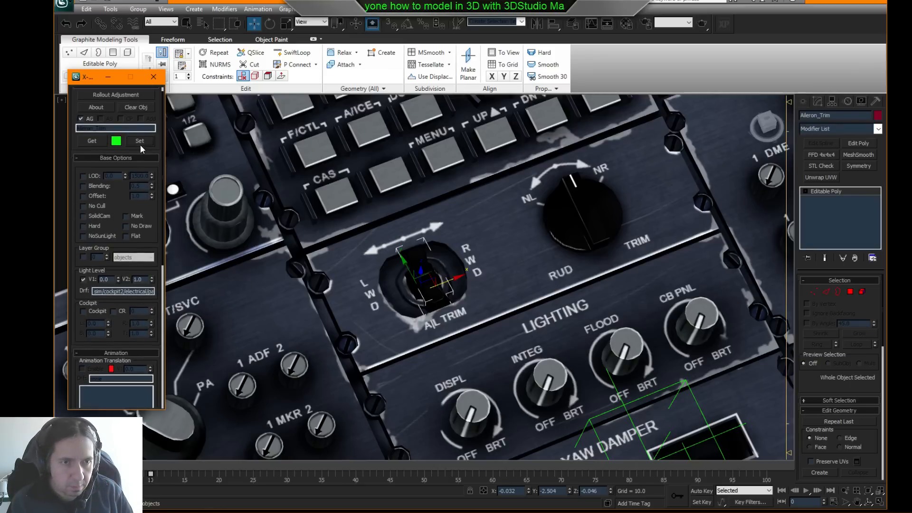
- Try to set the rotate animation dataref of the RUD TRIM knob to CRJ/fctr/rud_trim
left_click_drag(160, 344, 164, 161)
left_click(563, 204)
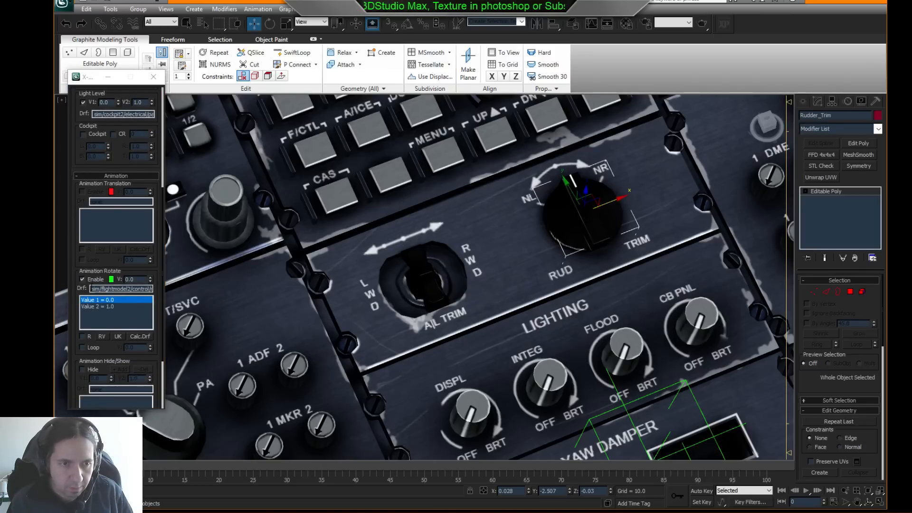
left_click_drag(92, 289, 292, 287)
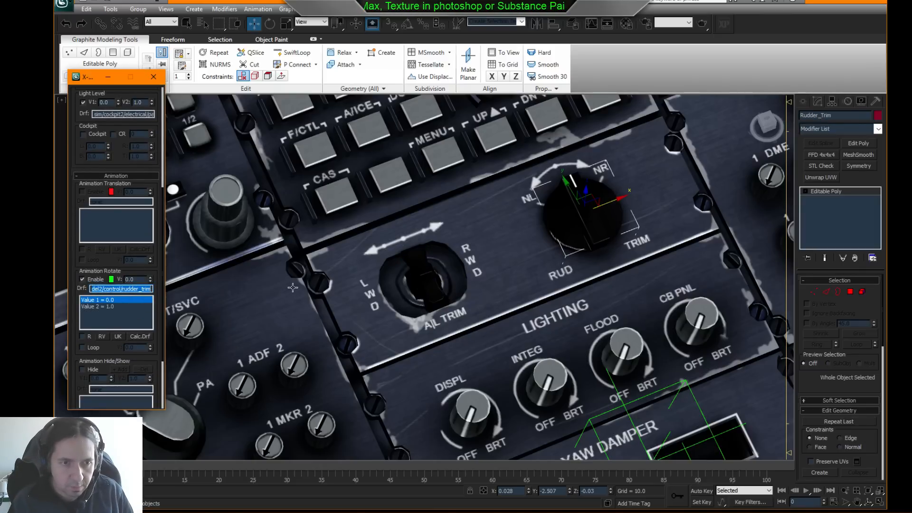
key("BackSpace")
type("CRJ/")
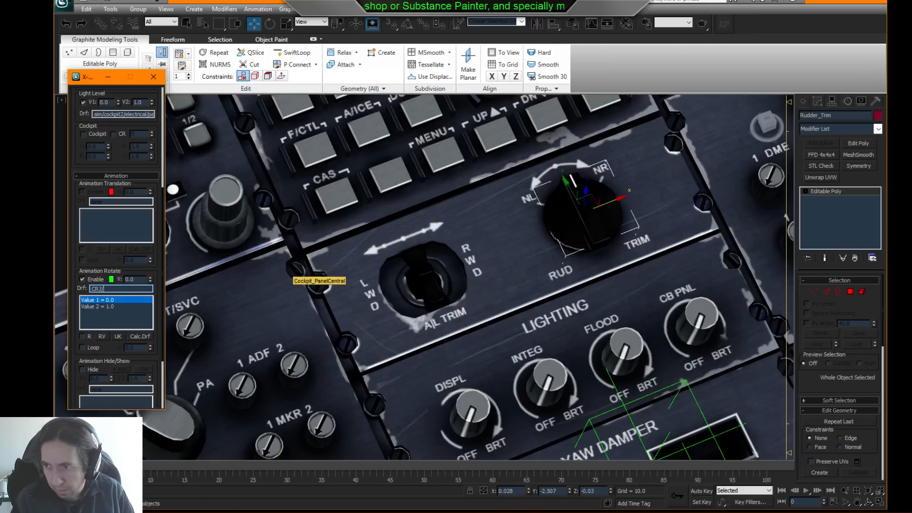
type("fctr")
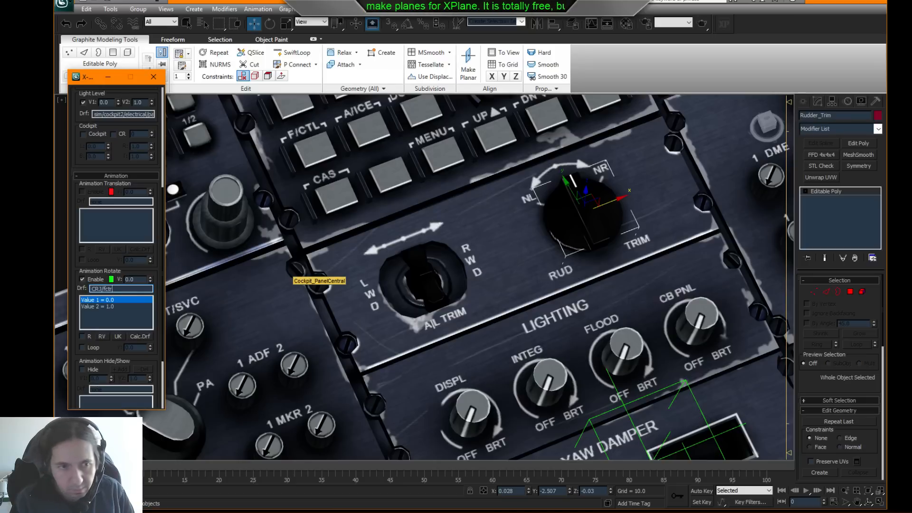
type("/ru")
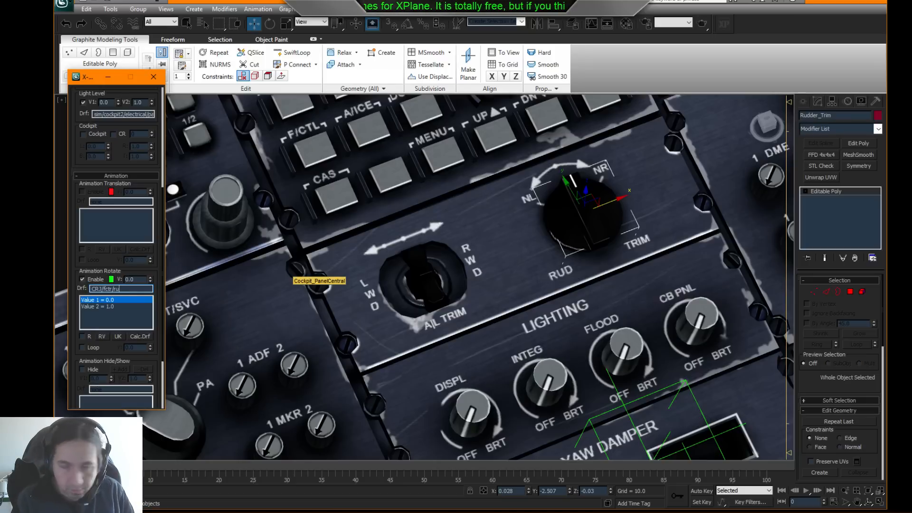
type("d_trim")
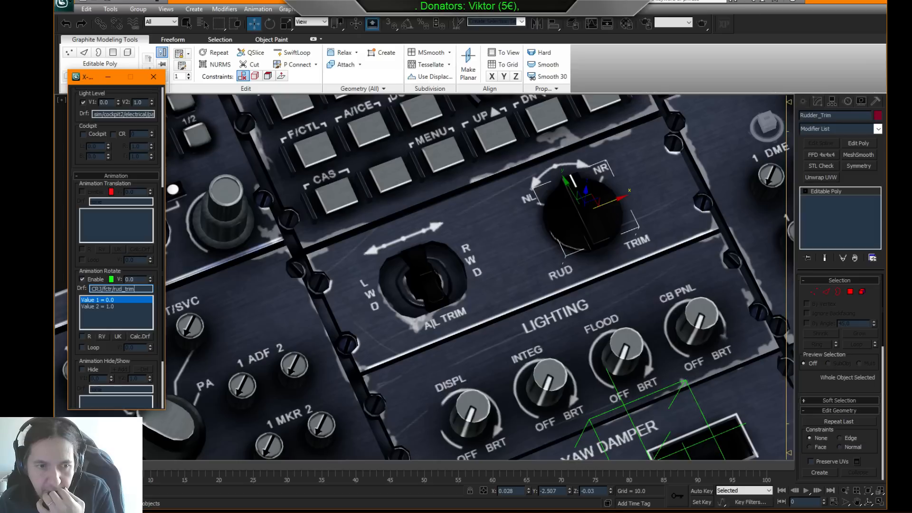
- At frame 10 with Auto Key on, rotate the RUD TRIM knob about 9 degrees around Z to aim at the NR mark
left_click_drag(105, 466, 172, 470)
key("w")
middle_click_drag(675, 204, 631, 233, "alt")
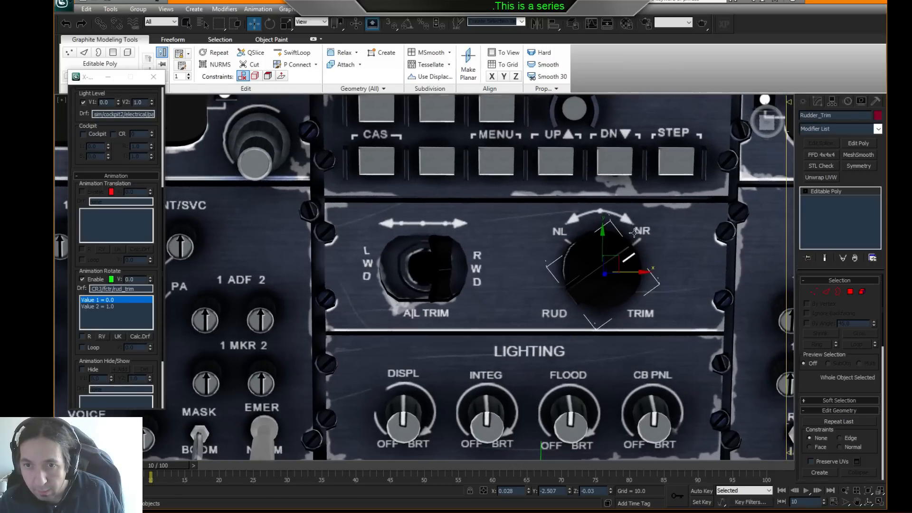
left_click(269, 23)
left_click(701, 491)
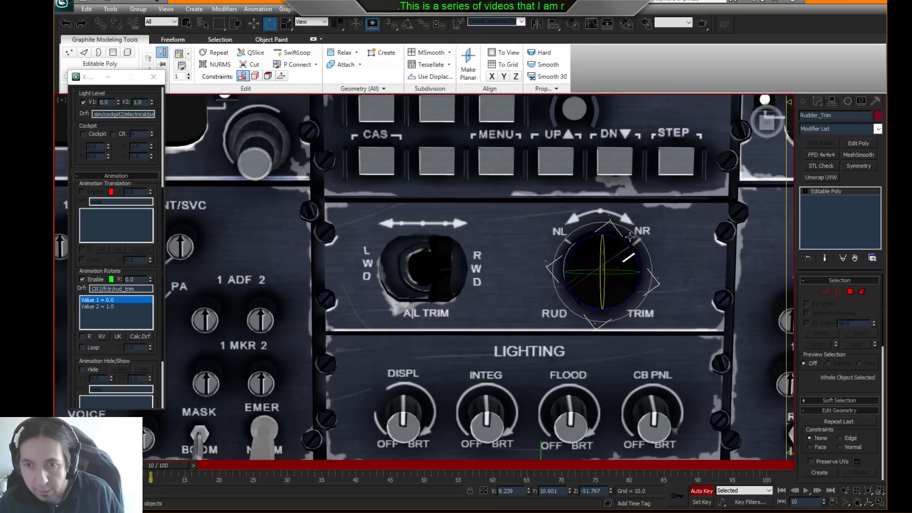
left_click_drag(635, 257, 636, 256)
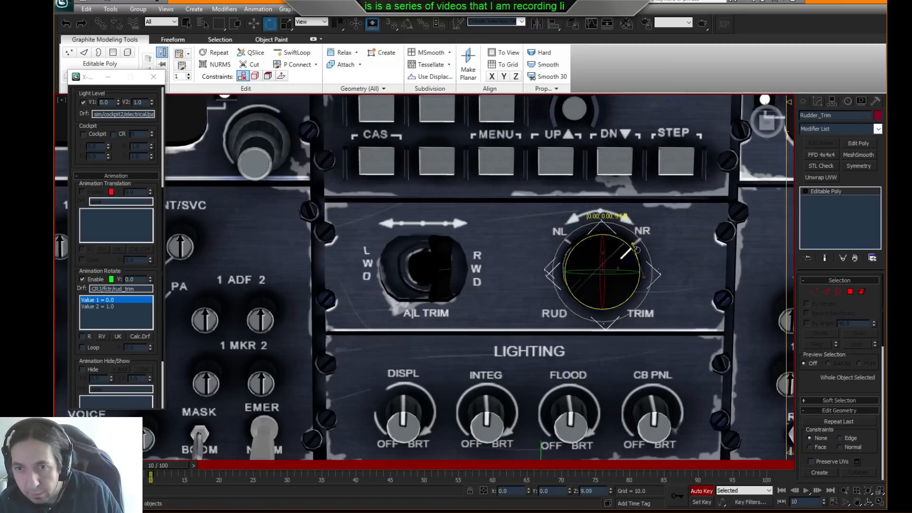
- At frame 5, rotate the RUD TRIM knob's pointer to the NR mark, using the Local coordinate system
left_click_drag(179, 466, 145, 466)
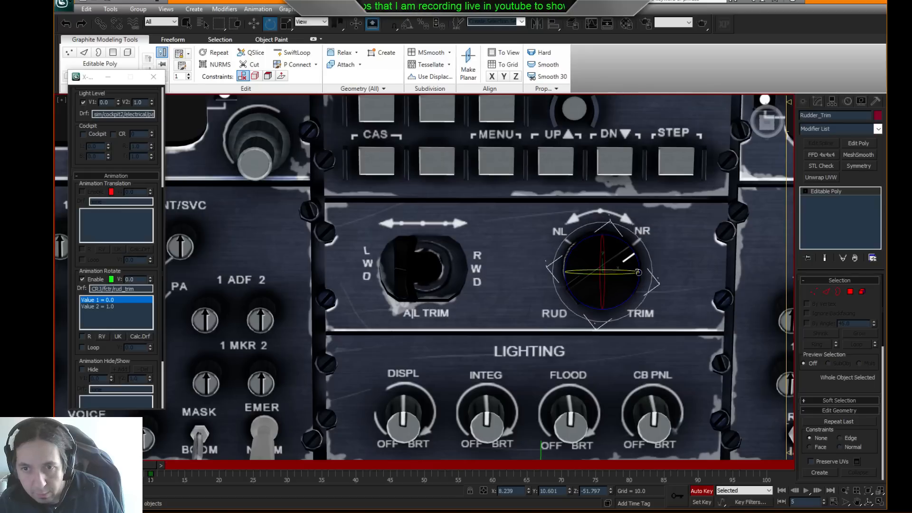
left_click_drag(638, 286, 641, 276)
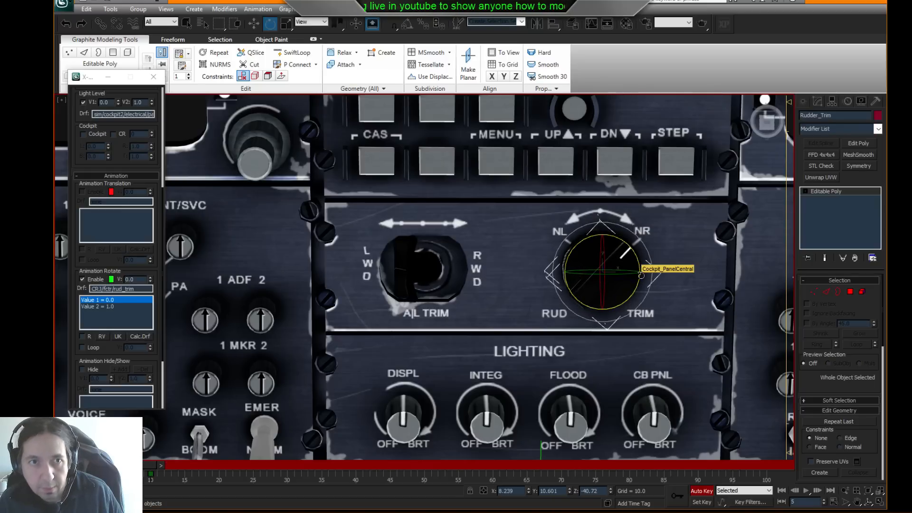
key("ctrl+z")
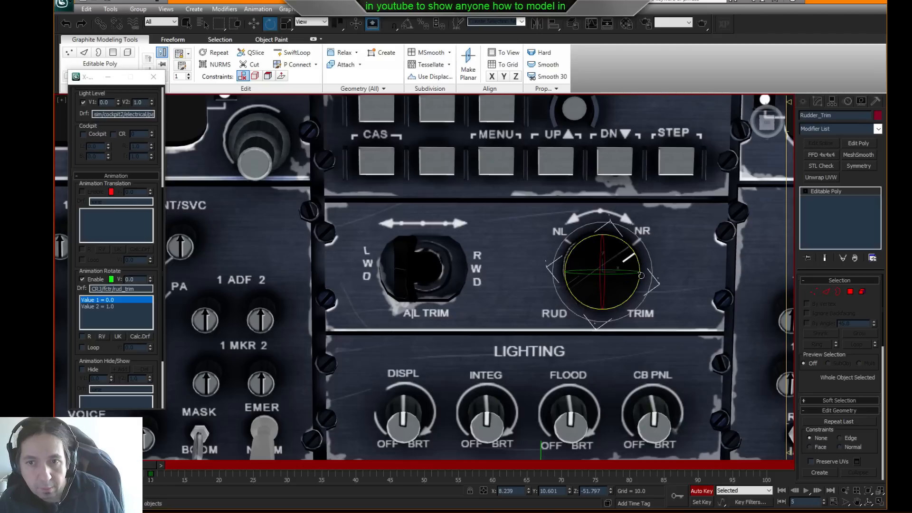
left_click(314, 22)
left_click(302, 57)
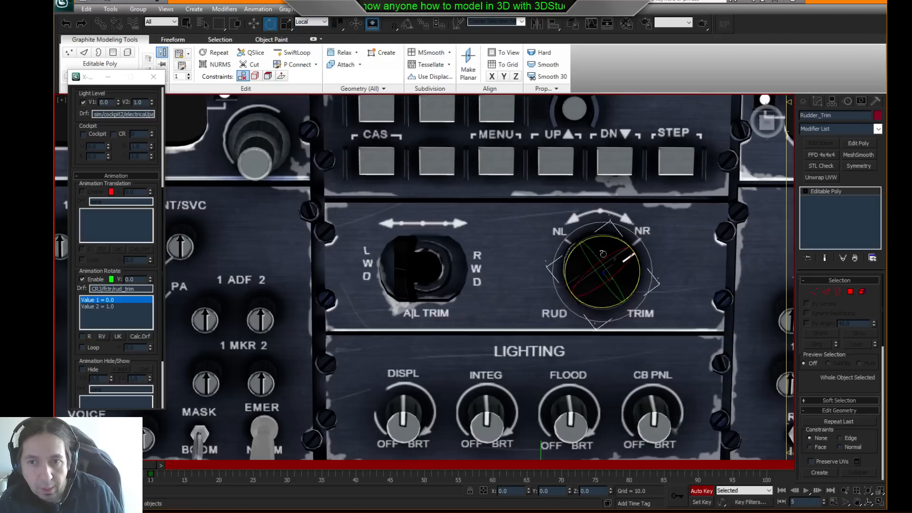
left_click_drag(638, 275, 639, 267)
- At frame 10, rotate the RUD TRIM knob about 88 degrees to the NL mark, then turn Auto Key off and return to frame 0
left_click_drag(144, 466, 177, 466)
left_click_drag(639, 284, 623, 188)
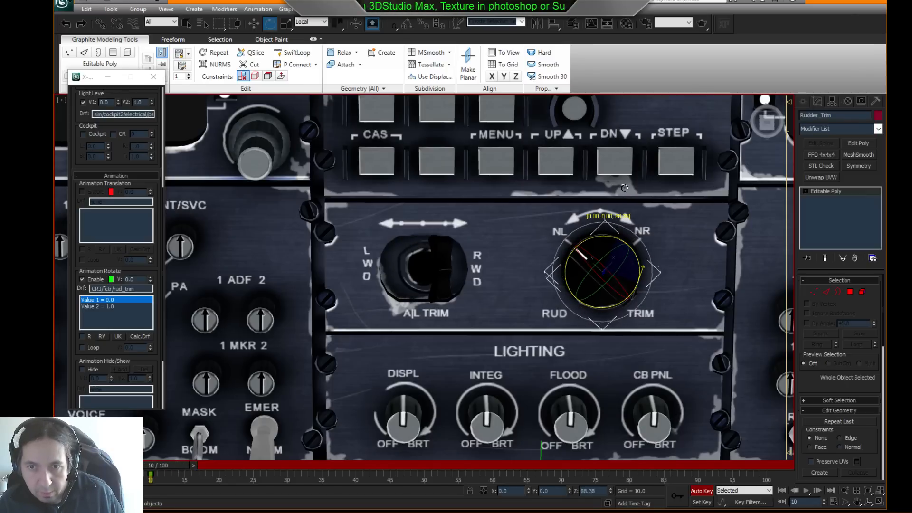
left_click(701, 491)
left_click_drag(152, 466, 76, 475)
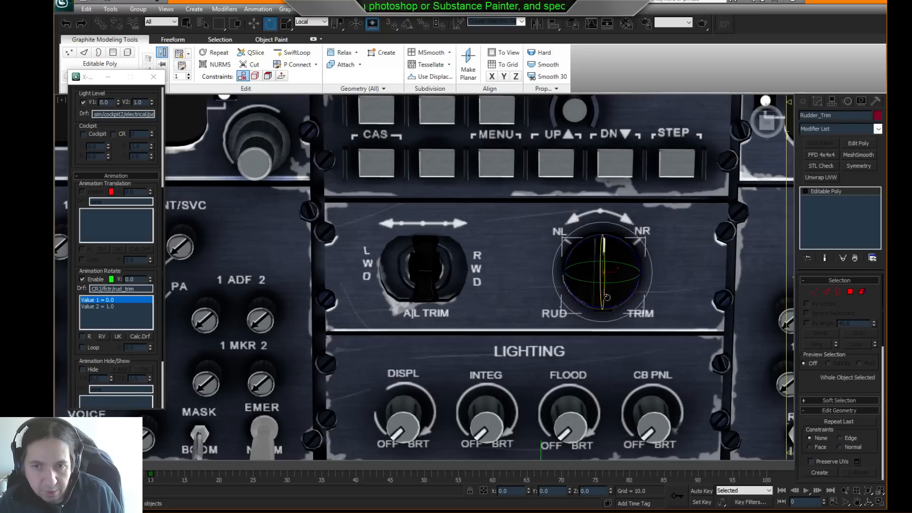
- Accept the automatic rotate key repair for the RUD TRIM knob and set its third rotate value to -1.0
left_click(422, 272)
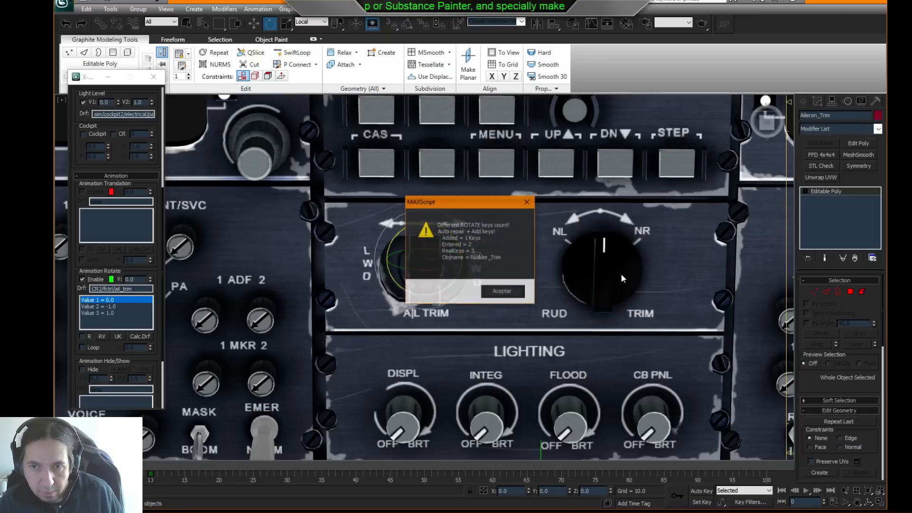
left_click(503, 291)
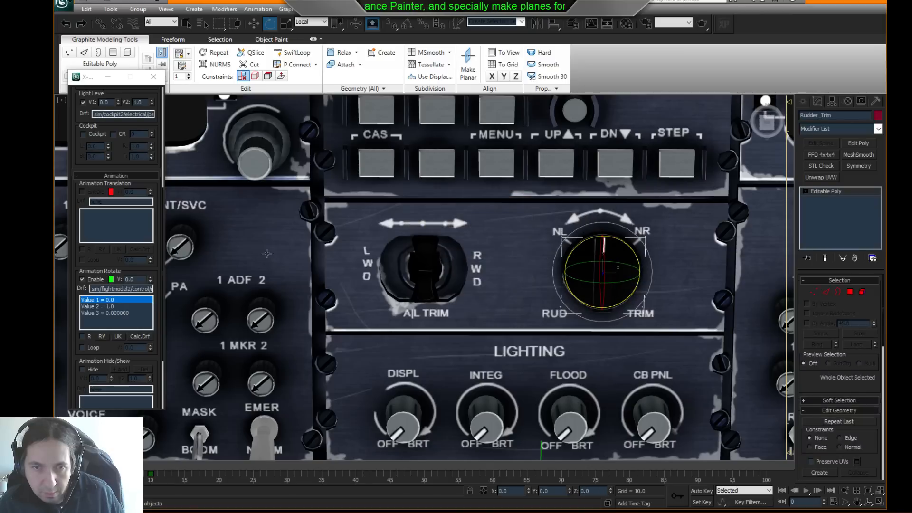
left_click(120, 301)
left_click(126, 312)
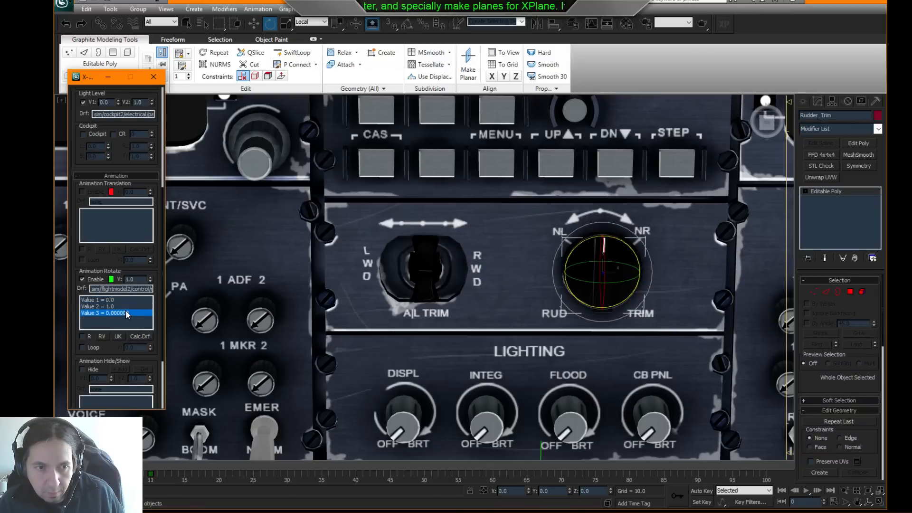
double_click(133, 280)
type("-1.0")
key("Return")
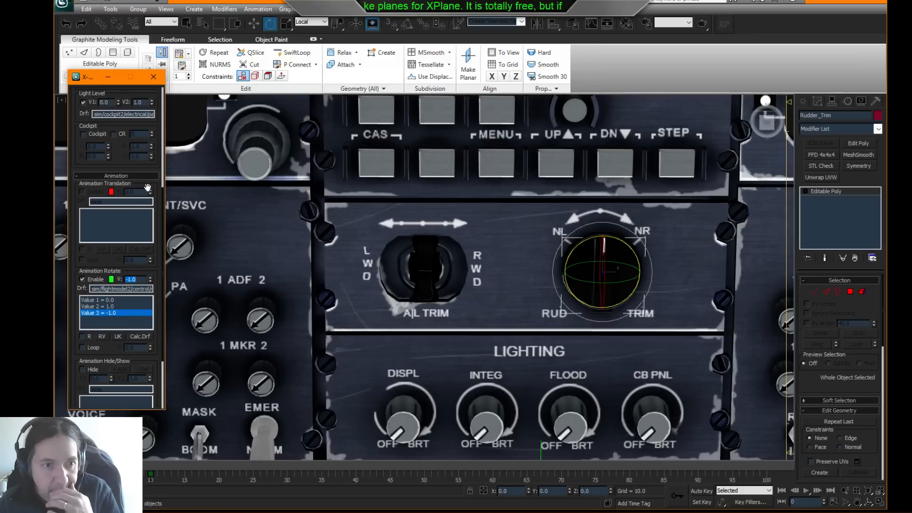
scroll(152, 175, "up", 5)
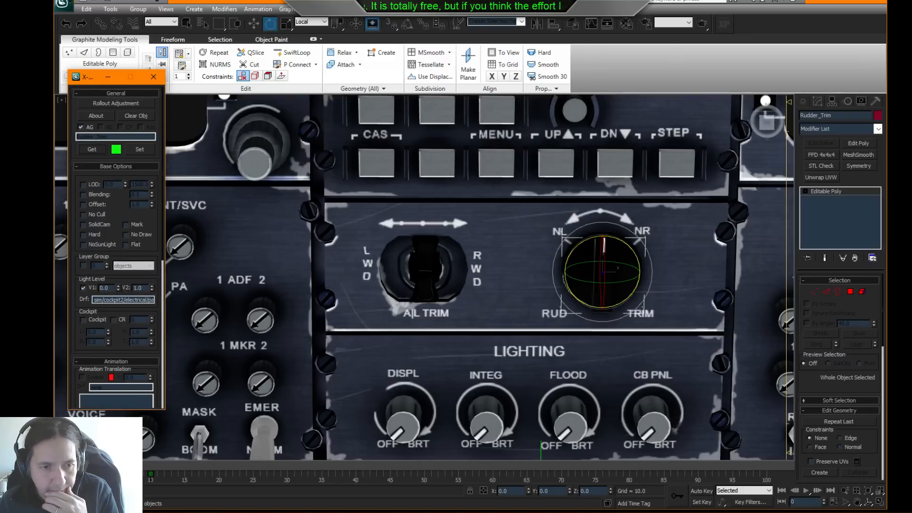
- Scrub the first frames to check the RUD TRIM knob's rotation up close, then clear the selection
left_click_drag(97, 466, 144, 467)
middle_click_drag(684, 332, 667, 252)
scroll(664, 252, "up", 5)
middle_click_drag(608, 275, 598, 271, "alt")
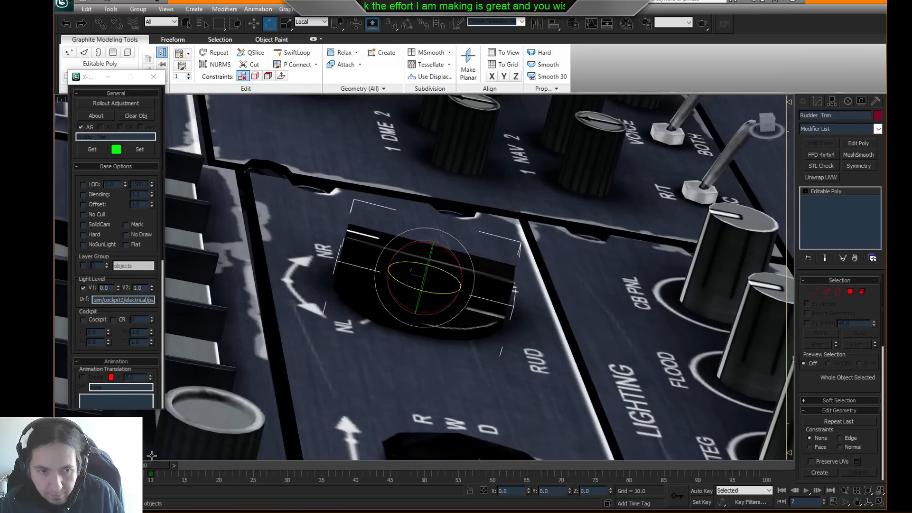
left_click_drag(153, 466, 112, 473)
scroll(350, 383, "down", 4)
middle_click_drag(350, 382, 700, 142, "alt")
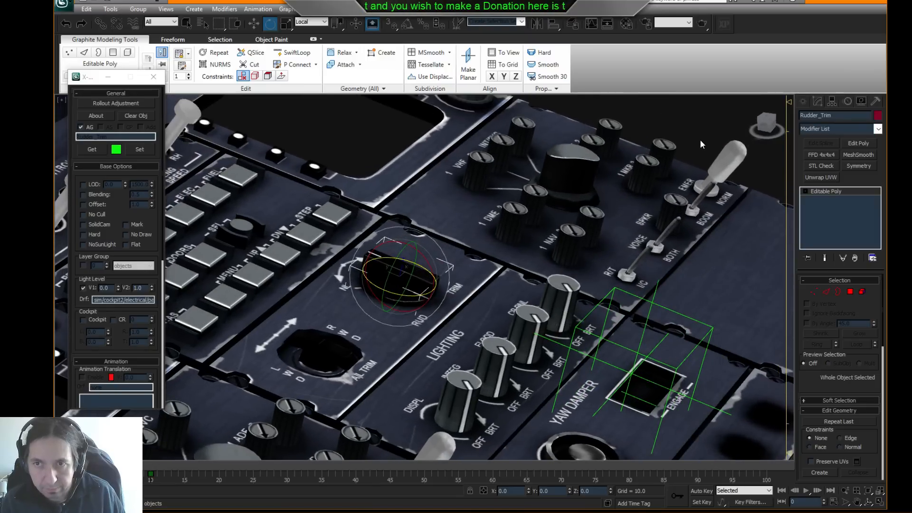
left_click(698, 132)
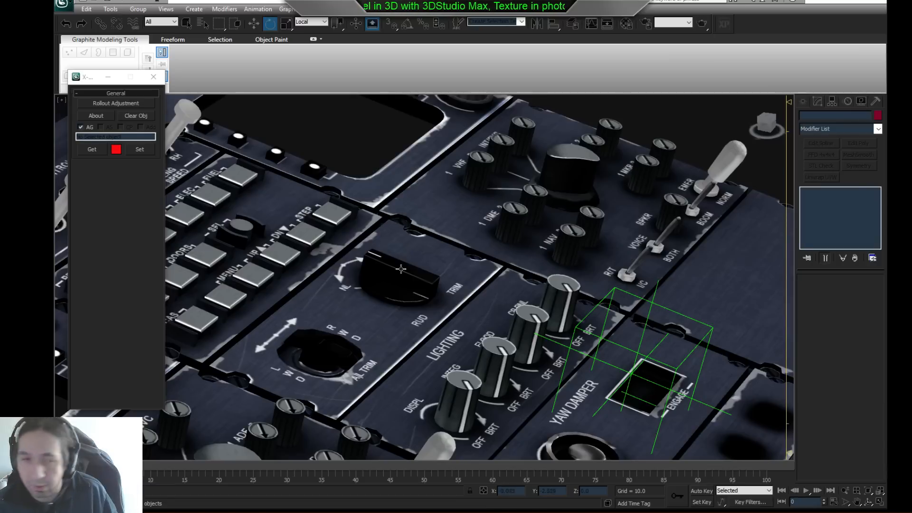
- Replace the rotate animation dataref of the RUD TRIM knob with CRJ/fctrl/rud_trim
middle_click_drag(366, 239, 517, 226)
scroll(517, 227, "down", 7)
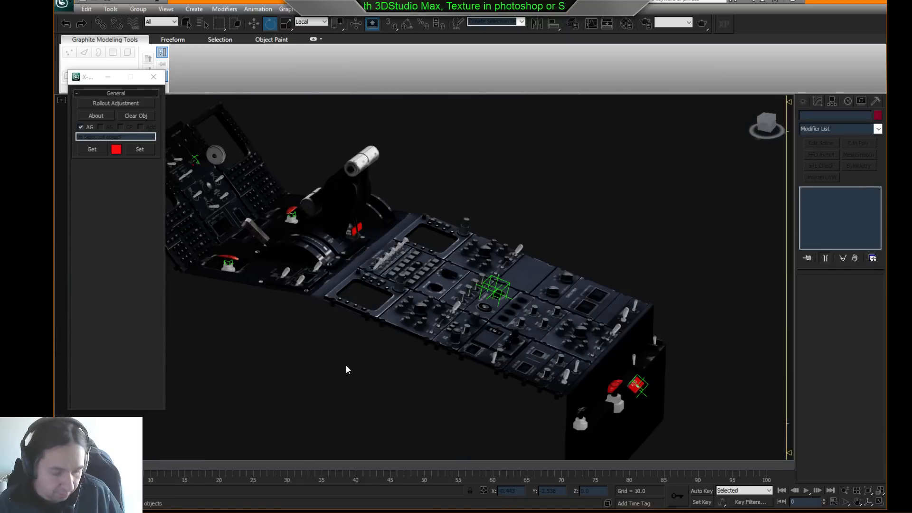
scroll(448, 282, "up", 8)
left_click(543, 247)
scroll(150, 211, "down", 5)
scroll(149, 200, "down", 2)
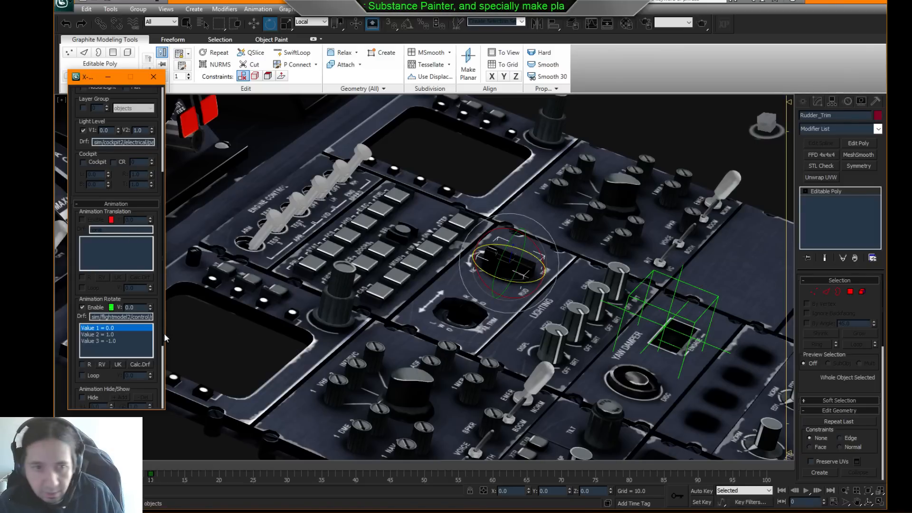
left_click_drag(92, 316, 244, 327)
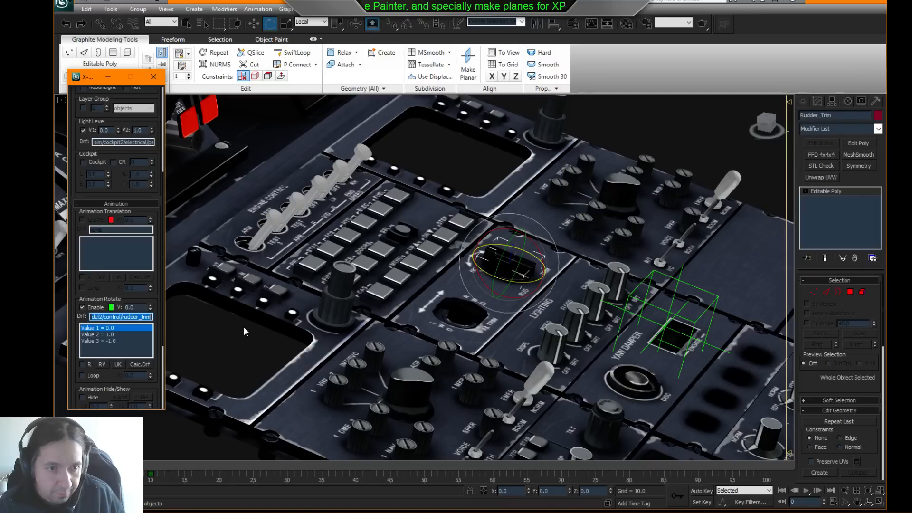
key("BackSpace")
type("CRJ/fctr")
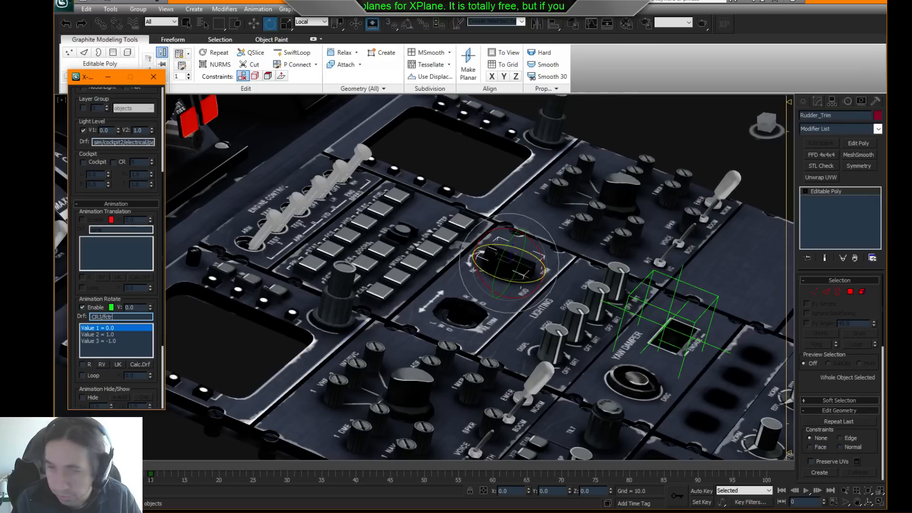
type("/")
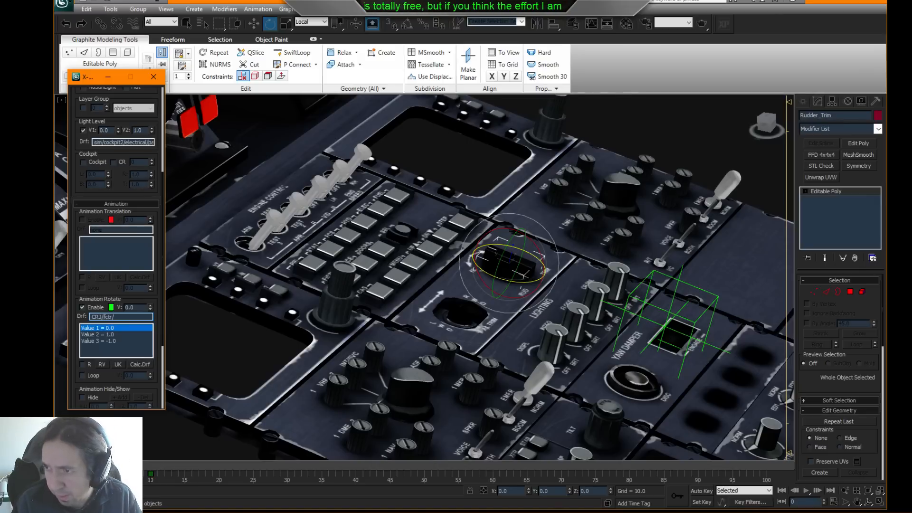
type("rud_trim")
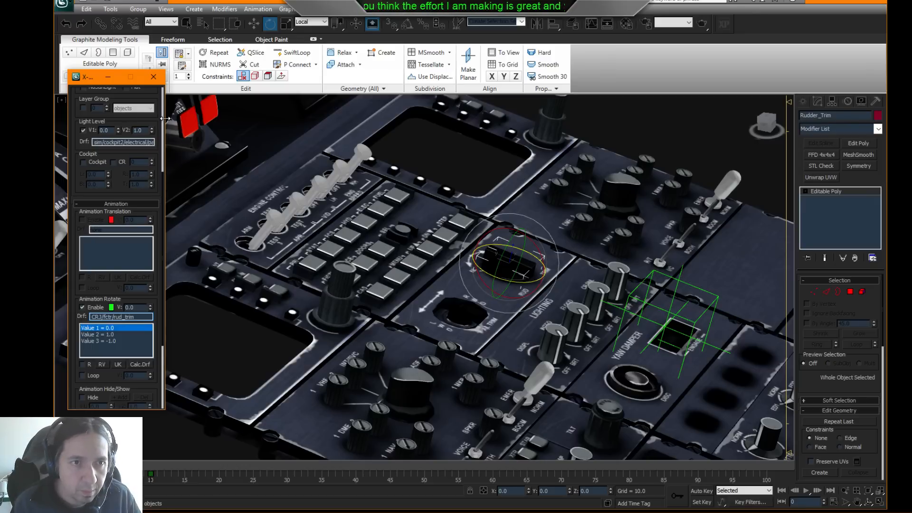
- Compare the animation settings of the Aileron_Trim and Rudder_Trim knobs, then clear the selection
scroll(116, 157, "up", 5)
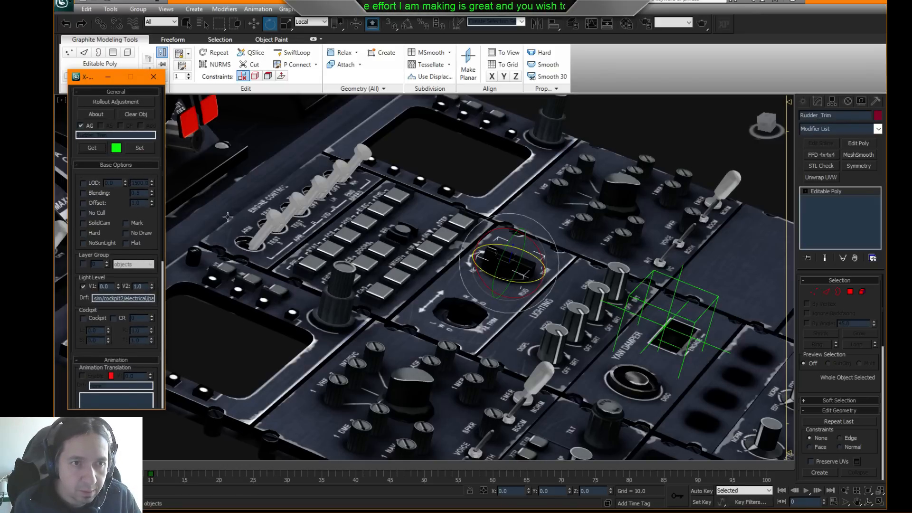
left_click(462, 315)
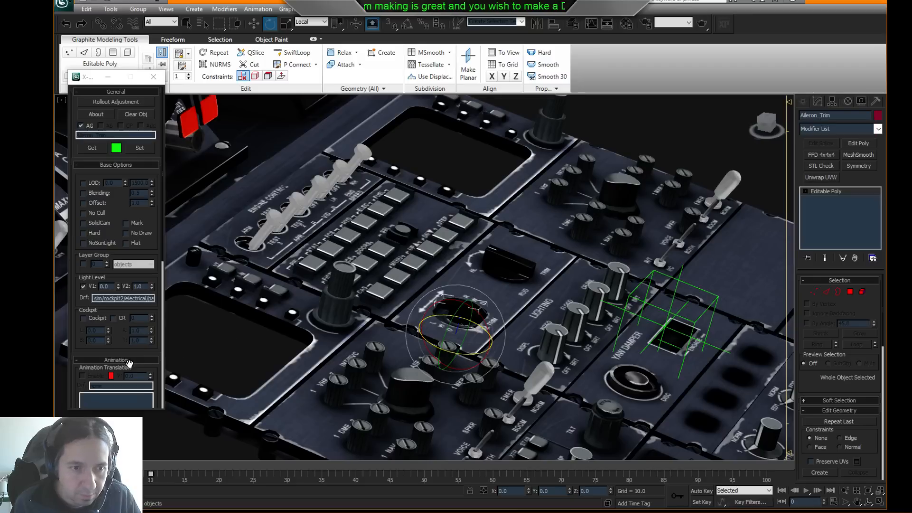
left_click_drag(155, 366, 154, 189)
left_click(510, 266)
middle_click_drag(543, 200, 661, 202)
scroll(661, 202, "down", 10)
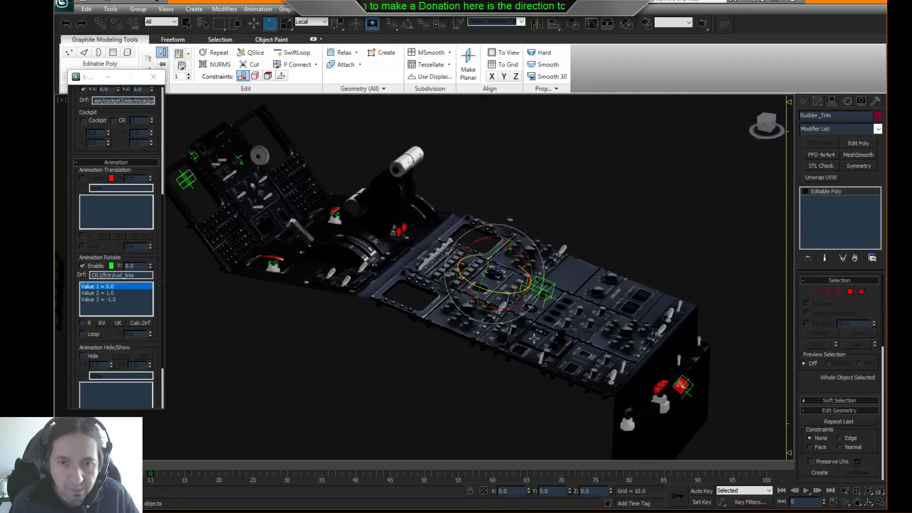
left_click(449, 390)
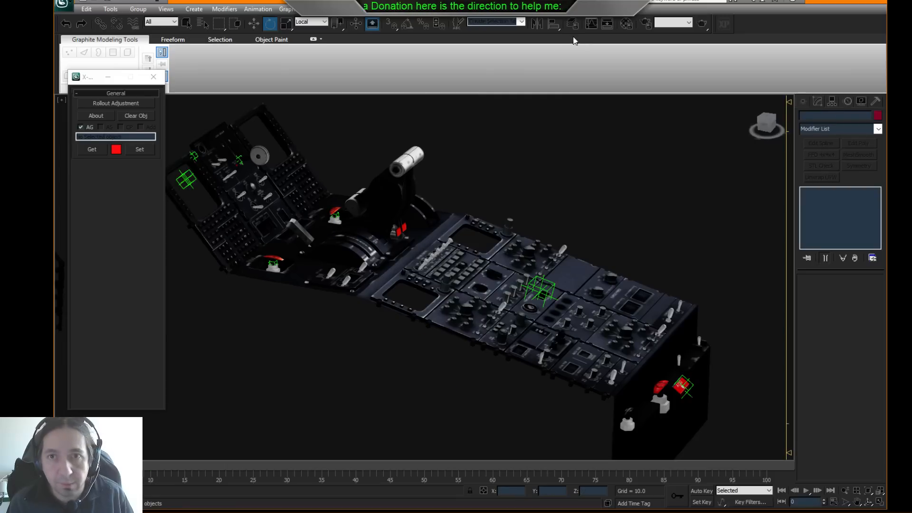
- Hide the Cockpit_PanelCentral layer and show the Cockpit_Cuernos layer with the yokes
left_click(573, 24)
left_click(410, 278)
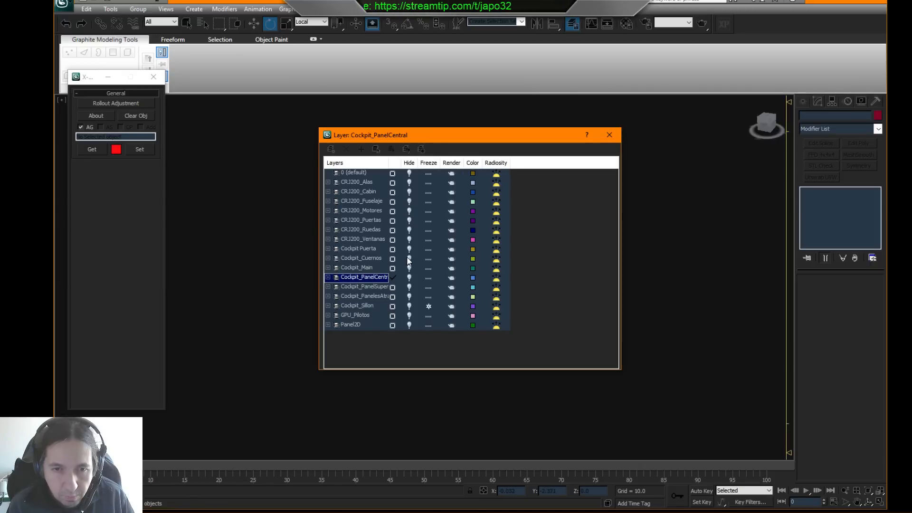
left_click(393, 269)
left_click(610, 135)
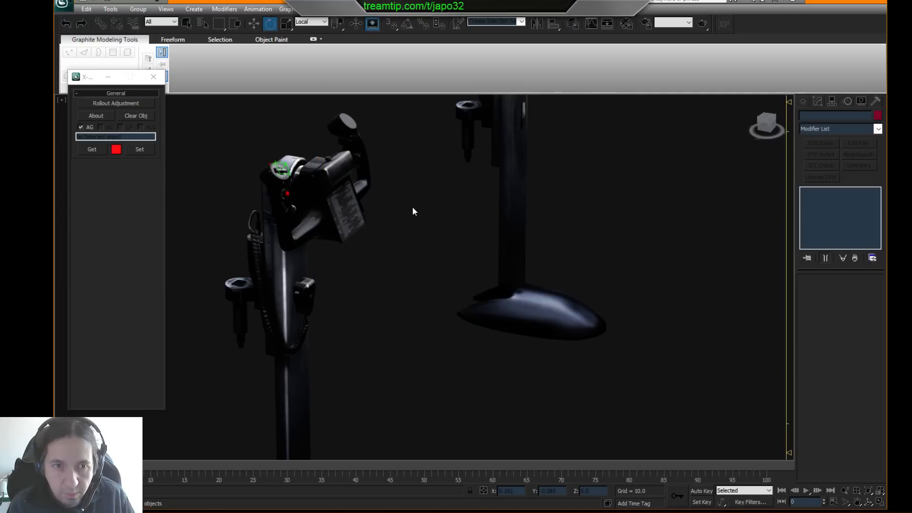
- Examine the Pilot_TrimDown and Pilot_TrimUp rockers on the pilot yoke up close and in wireframe
left_click(282, 169)
key("z")
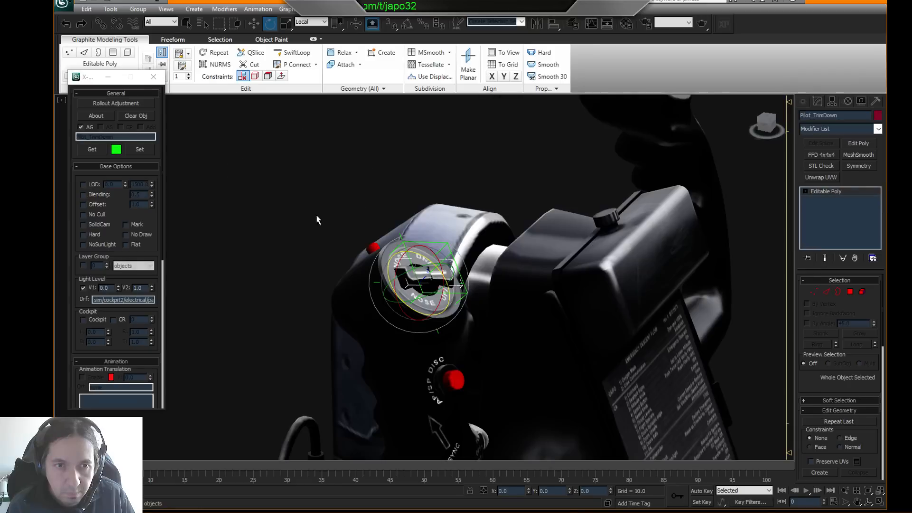
middle_click_drag(312, 208, 313, 232, "alt")
key("F3")
middle_click_drag(513, 293, 441, 292, "alt")
left_click(441, 274)
scroll(441, 292, "up", 4)
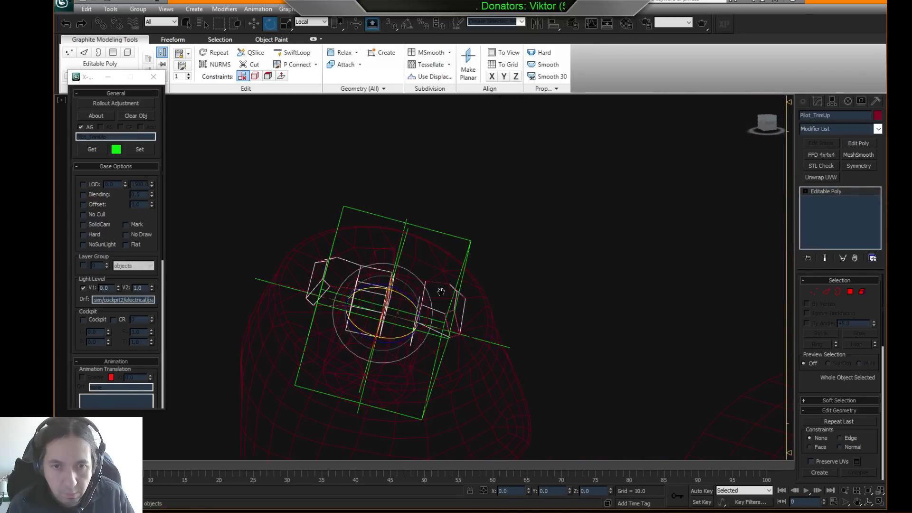
- Go to frame 5 and examine the yoke's trim rockers in shaded display
left_click_drag(115, 465, 149, 465)
key("e")
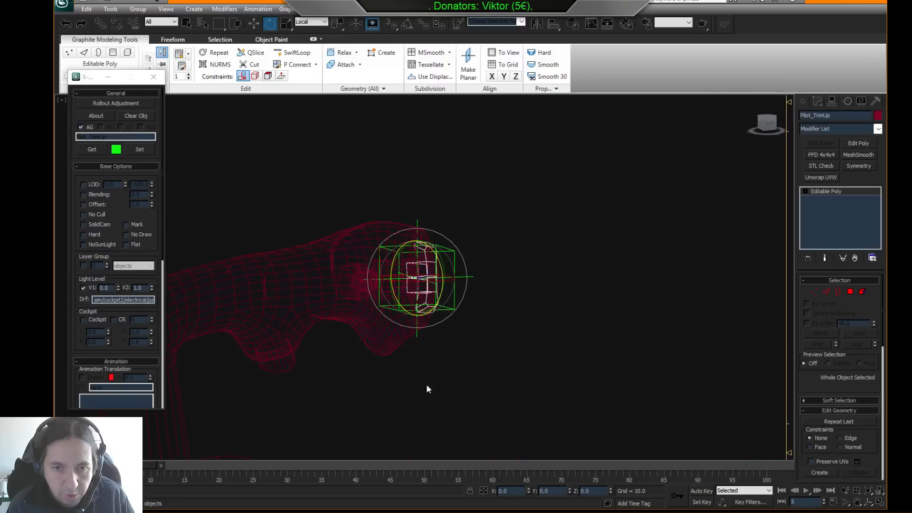
key("F3")
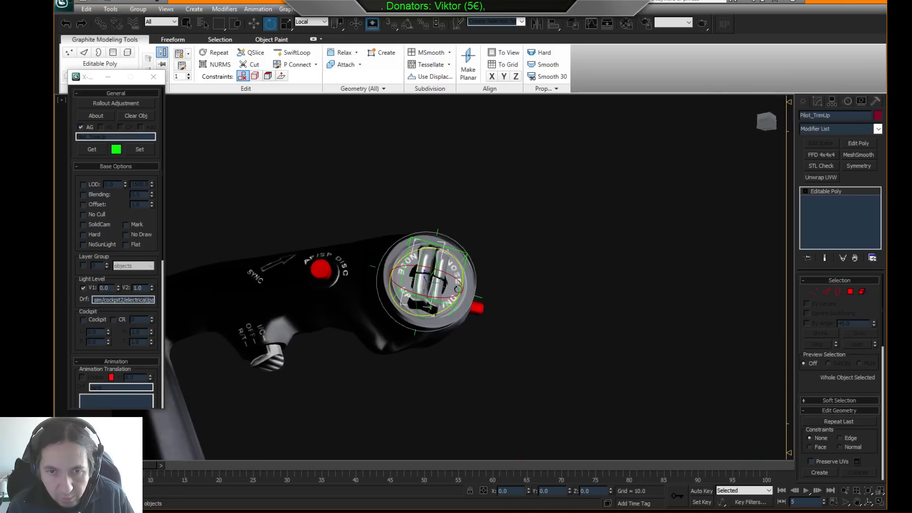
middle_click_drag(456, 288, 450, 308)
scroll(450, 307, "up", 4)
- Set the rotate dataref of Pilot_TrimDown to CRJ/fctrl/elv_trim and disable its Hide animation
left_click(557, 310)
left_click(448, 285)
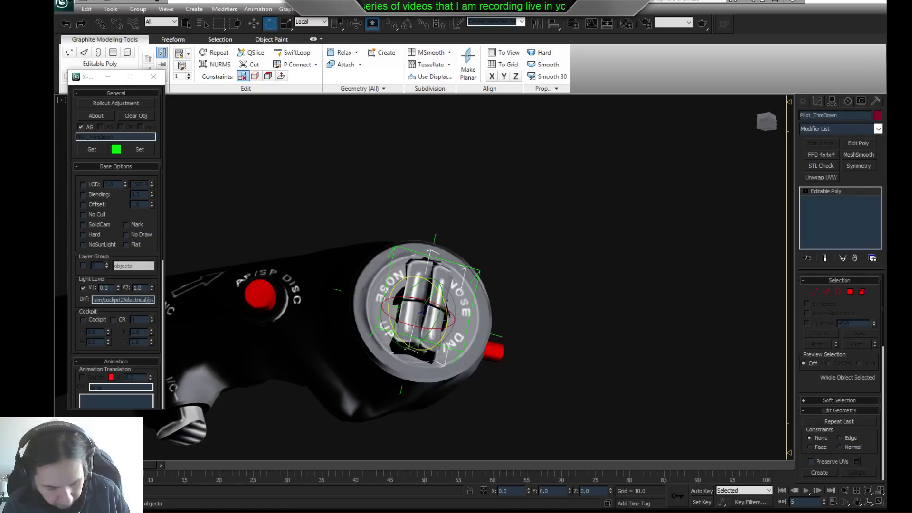
left_click(560, 244)
left_click(442, 278)
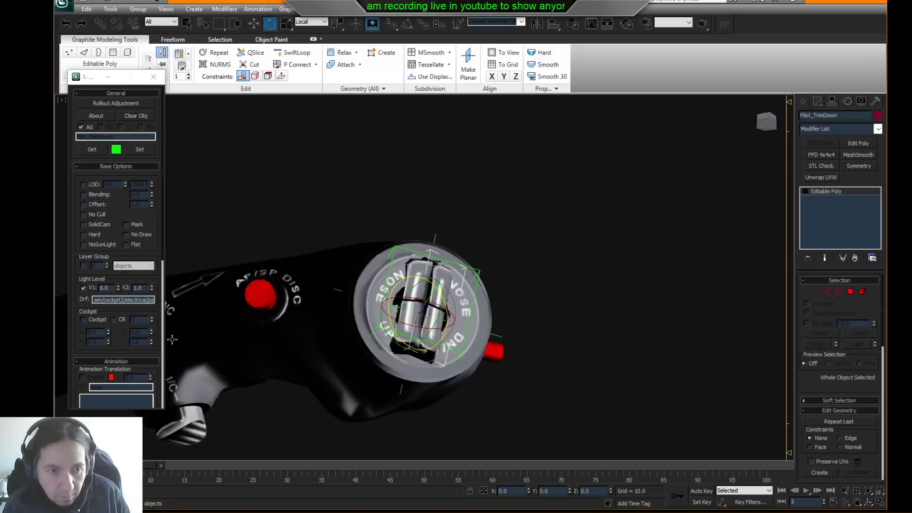
left_click_drag(153, 349, 144, 119)
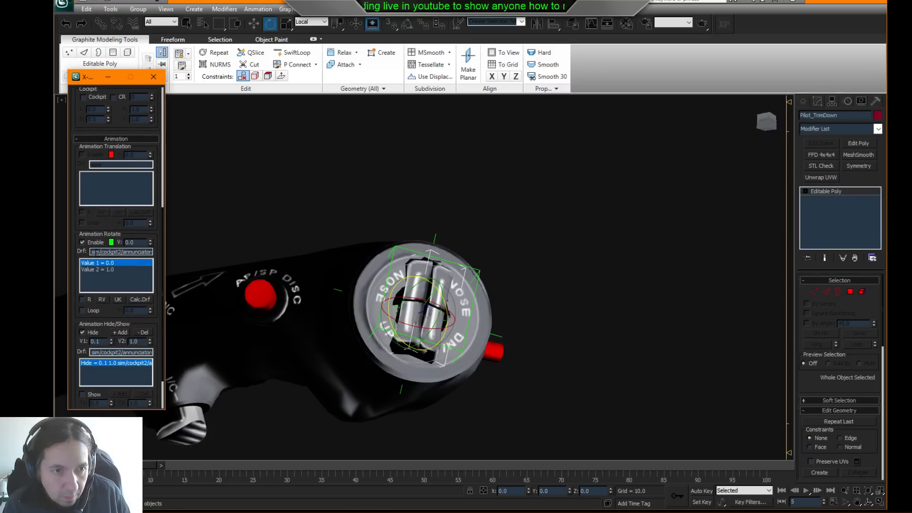
double_click(91, 252)
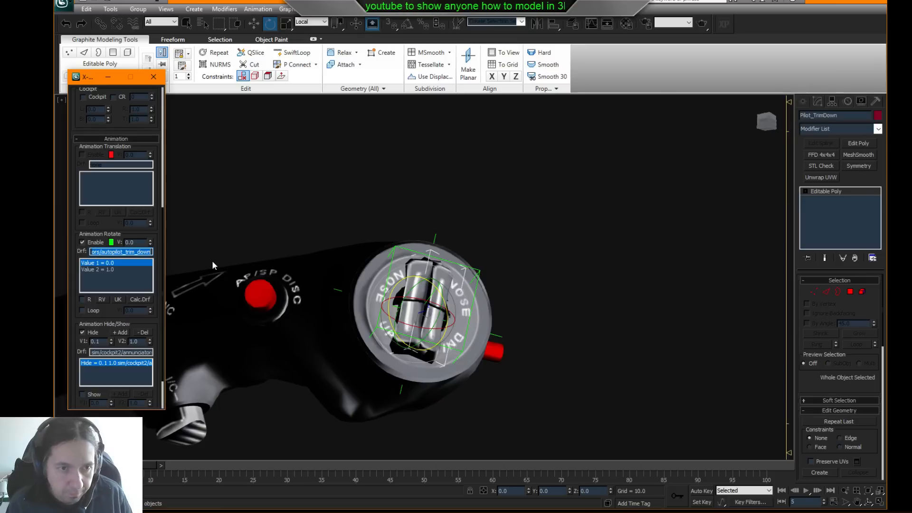
key("Delete")
type("CRJ/fctrl/elv_trim")
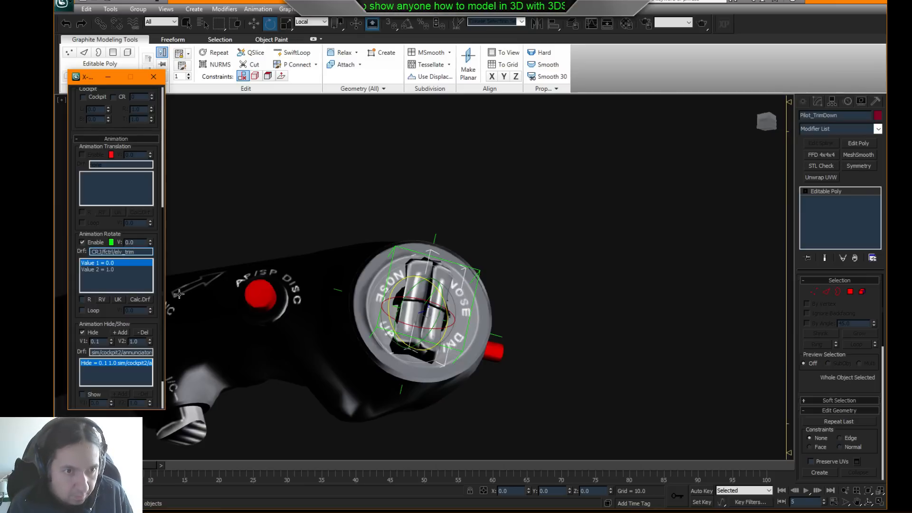
left_click_drag(90, 352, 159, 356)
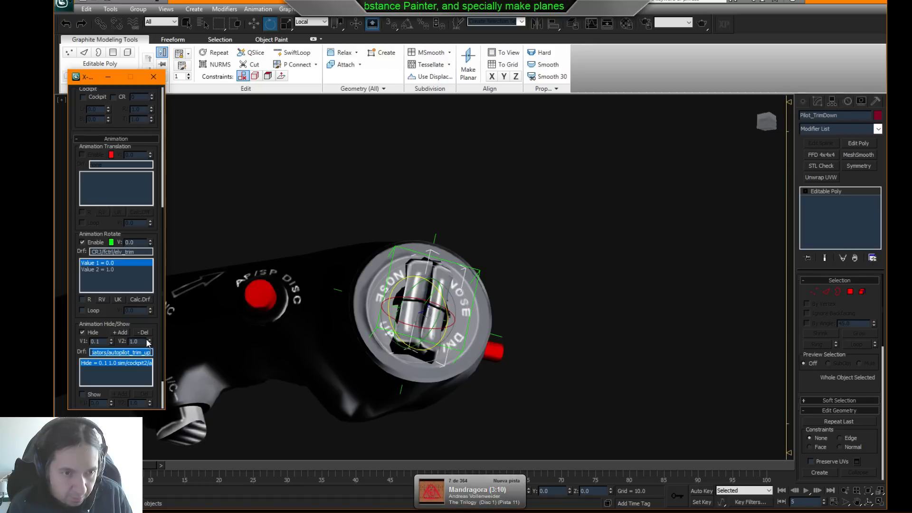
left_click(82, 332)
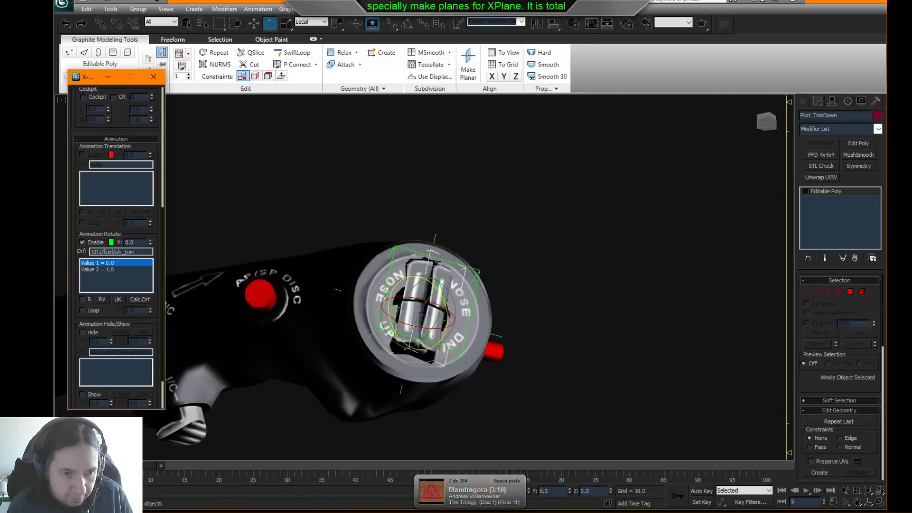
- Scrub from frame 0 to frame 15 to check how the Pilot_TrimDown rocker moves on the yoke
left_click_drag(116, 465, 82, 465)
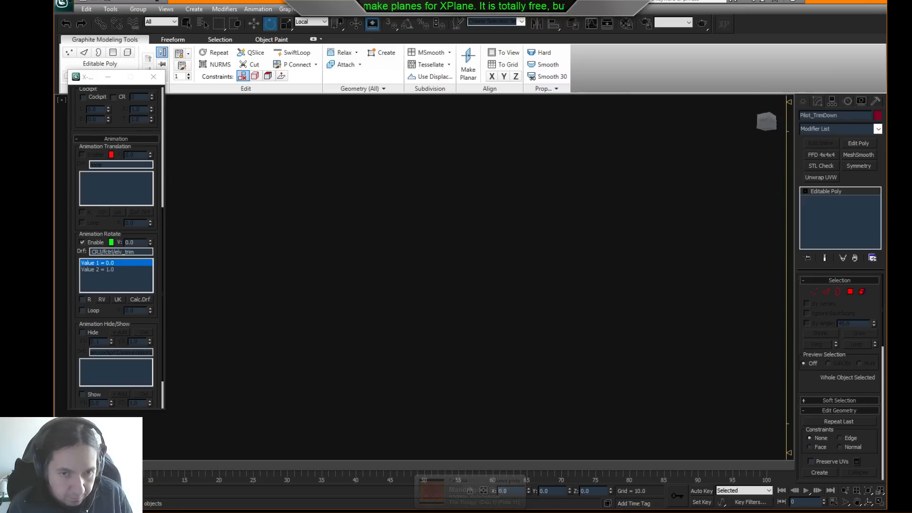
key("z")
middle_click_drag(512, 299, 479, 325, "alt")
middle_click_drag(478, 325, 448, 338)
scroll(447, 339, "up", 3)
left_click_drag(91, 466, 189, 468)
key("e")
key("z")
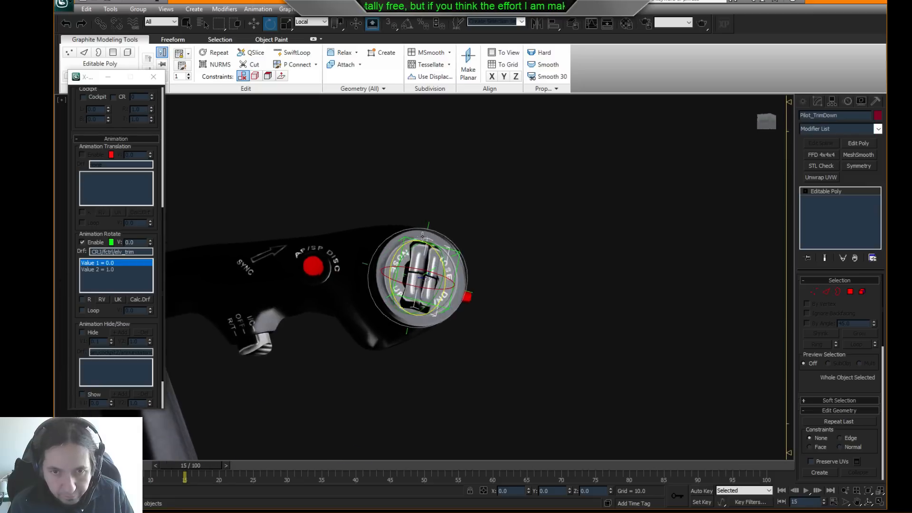
- Remove the Pilot_TrimUp rocker beside the NOSE UP marking of the yoke's trim switch
scroll(422, 236, "up", 4)
key("F3")
key("F3")
left_click(408, 204)
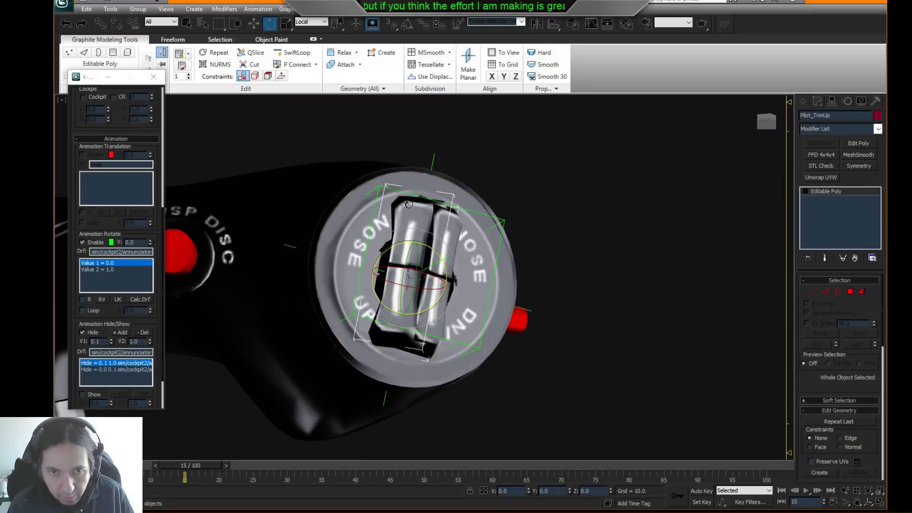
key("F3")
left_click(455, 208)
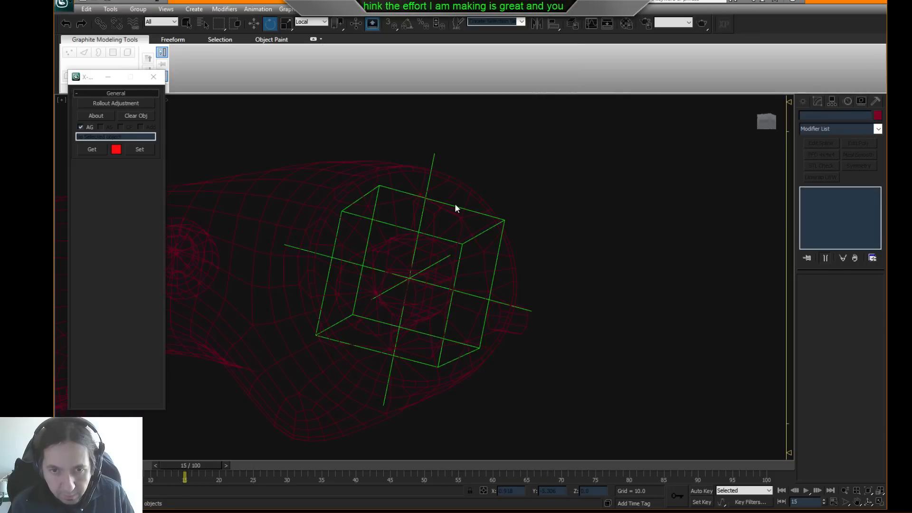
key("F3")
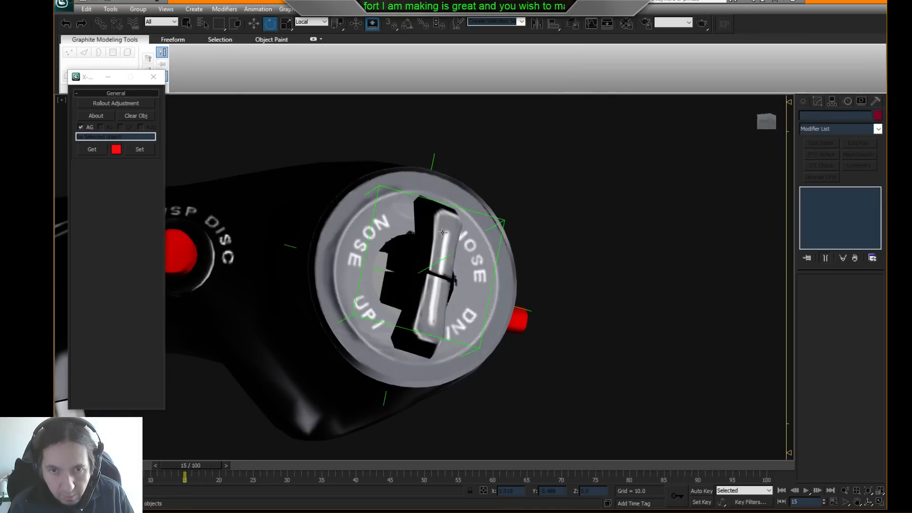
- Select the remaining Pilot_TrimDown rocker and replace its rotate animation dataref with CRJ/fctrl/elv_trim
left_click(443, 232)
left_click_drag(128, 340, 137, 228)
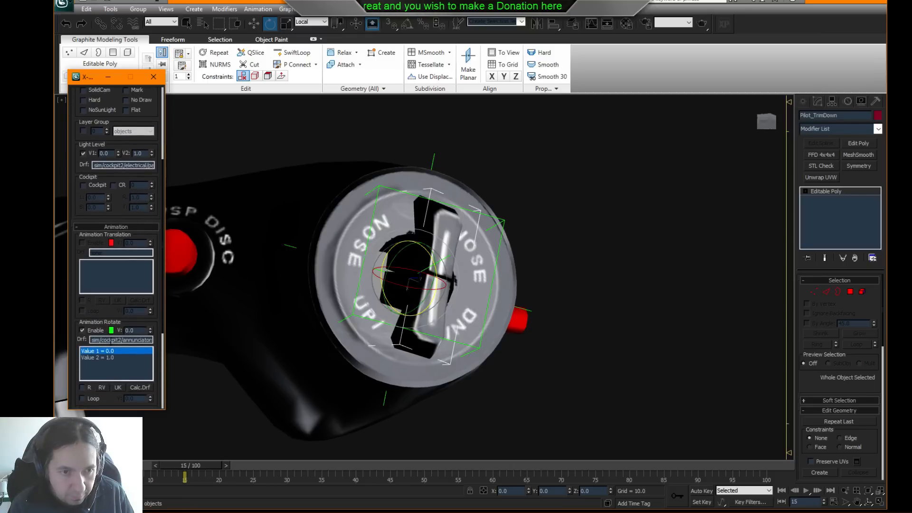
left_click_drag(92, 340, 270, 347)
key("BackSpace")
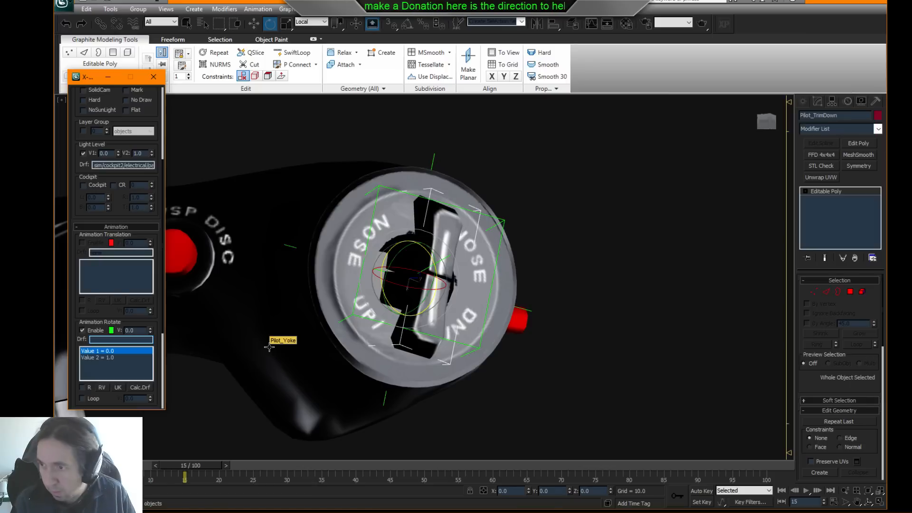
type("CRJ/fctrl/elv_trim")
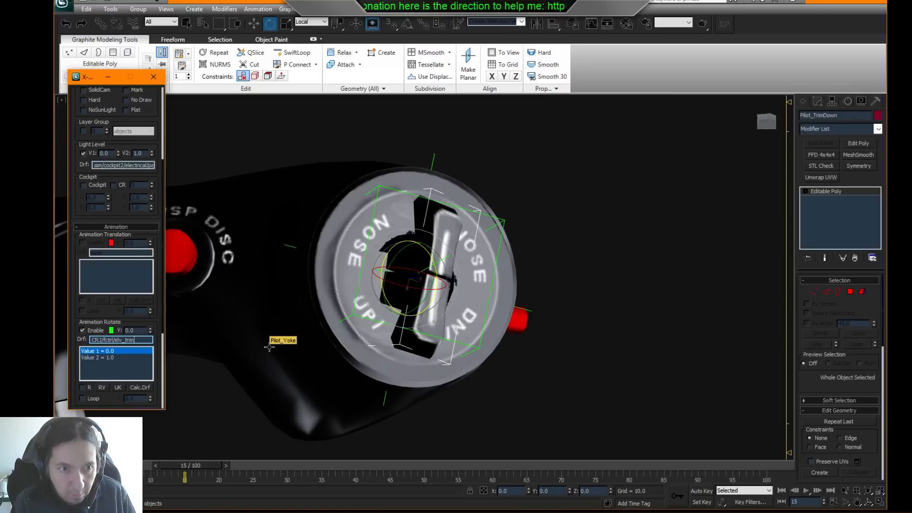
- Review the light level, rotate and hide/show settings of Pilot_TrimDown
left_click_drag(149, 142, 137, 281)
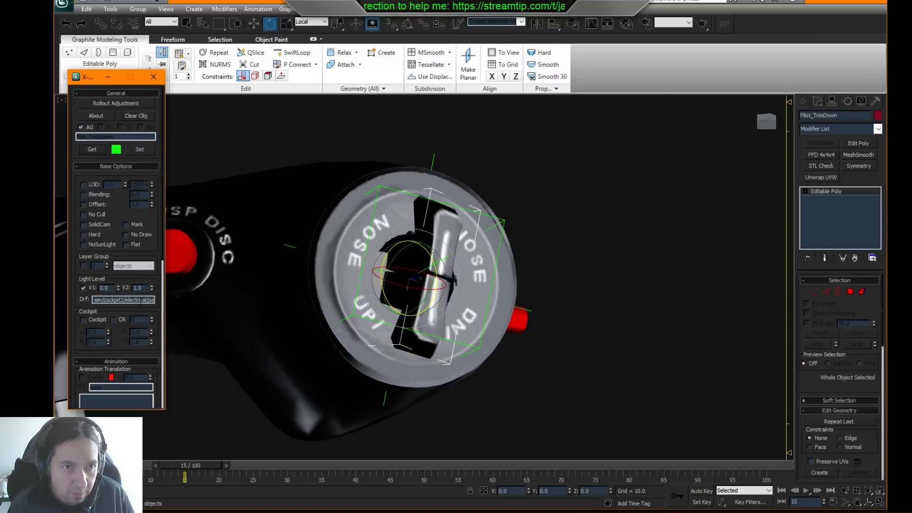
scroll(137, 281, "down", 6)
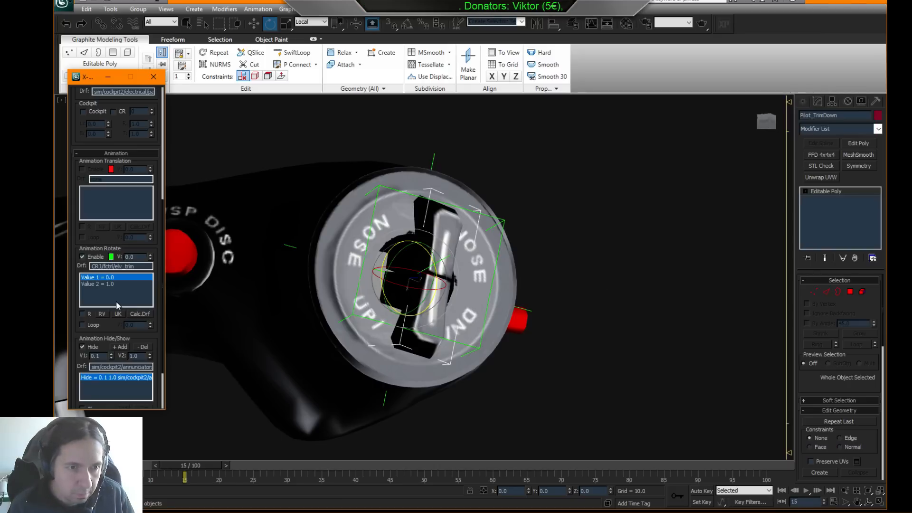
scroll(151, 119, "up", 5)
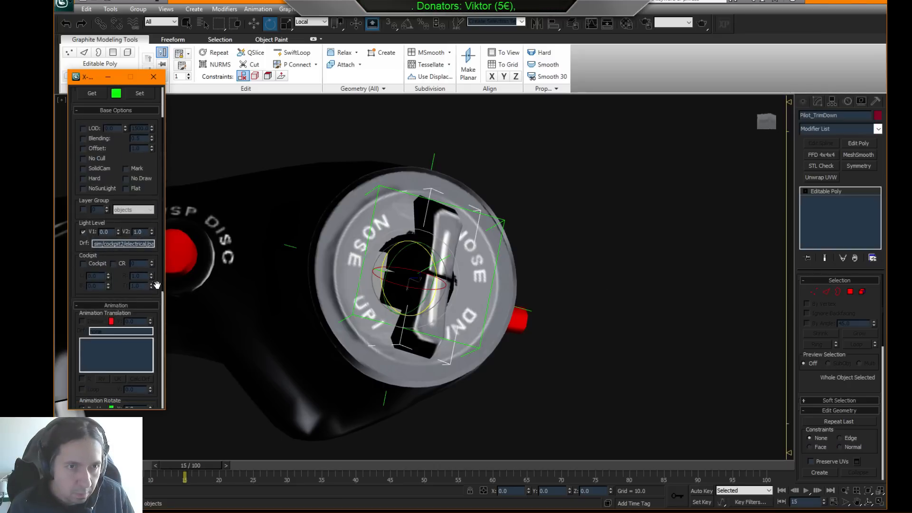
scroll(145, 127, "down", 7)
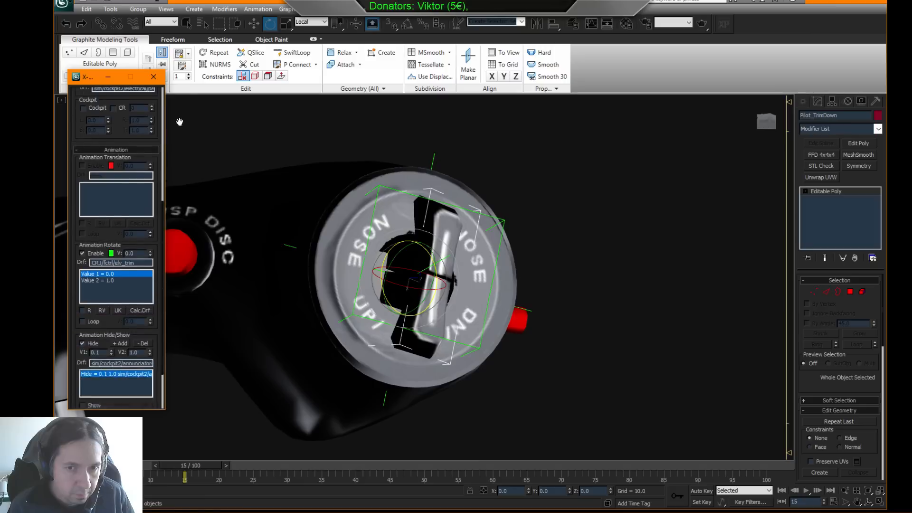
- Disable the Hide animation of Pilot_TrimDown and set its second rotate key value to -1.0
left_click(83, 288)
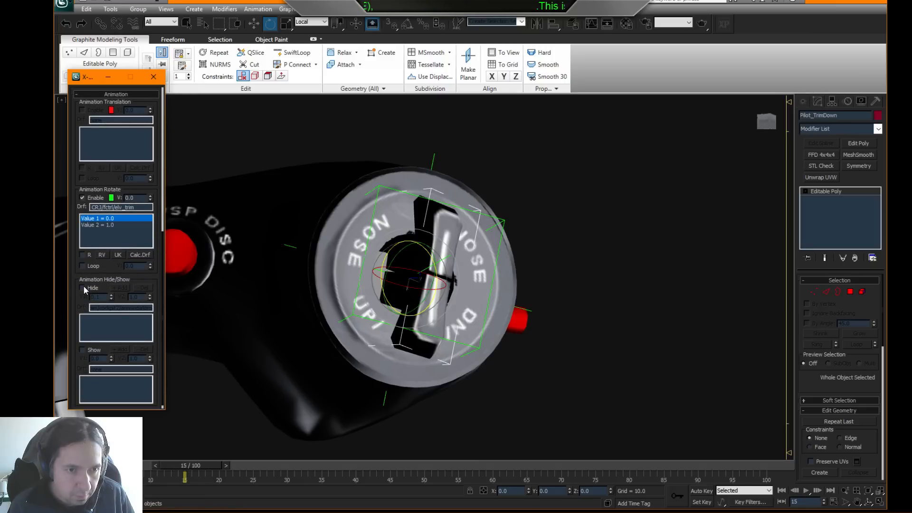
scroll(129, 269, "up", 1)
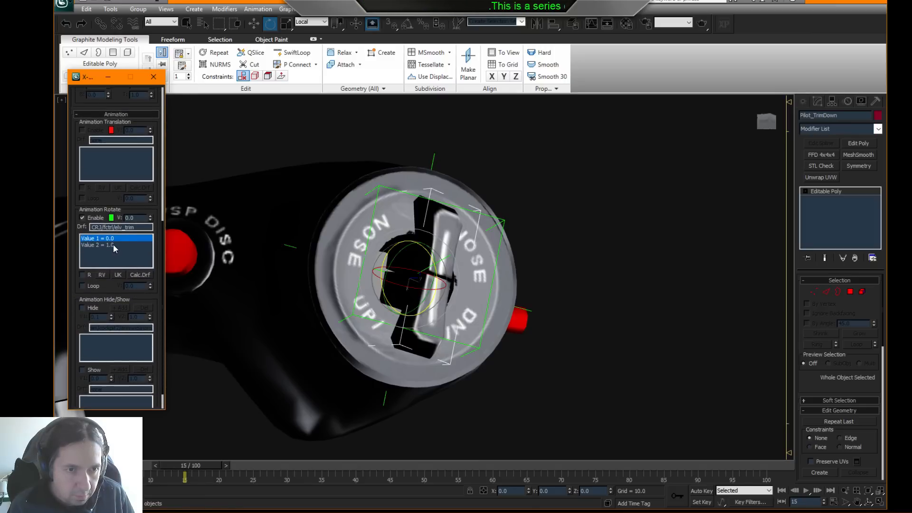
type("-1.0")
key("Return")
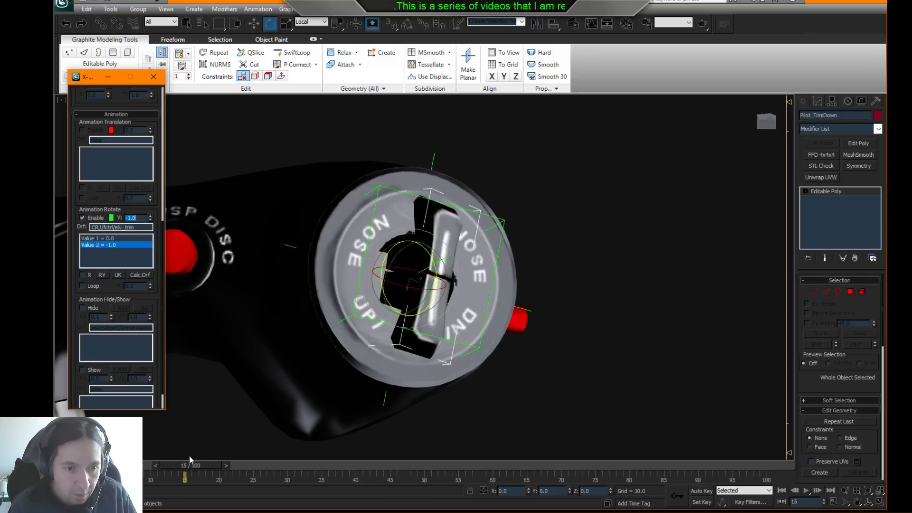
- Move the timeline to frame 10 with the Pilot_TrimDown rocker ready for rotation
left_click_drag(187, 469, 150, 468)
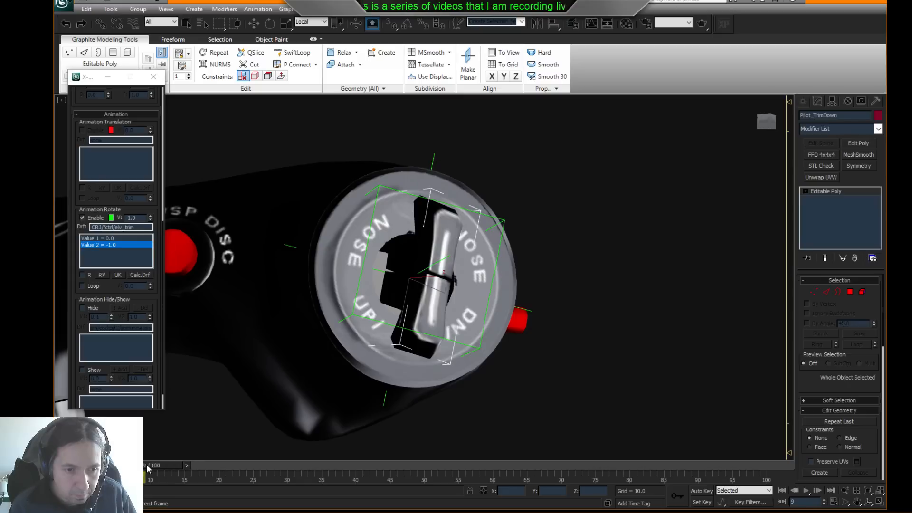
key("e")
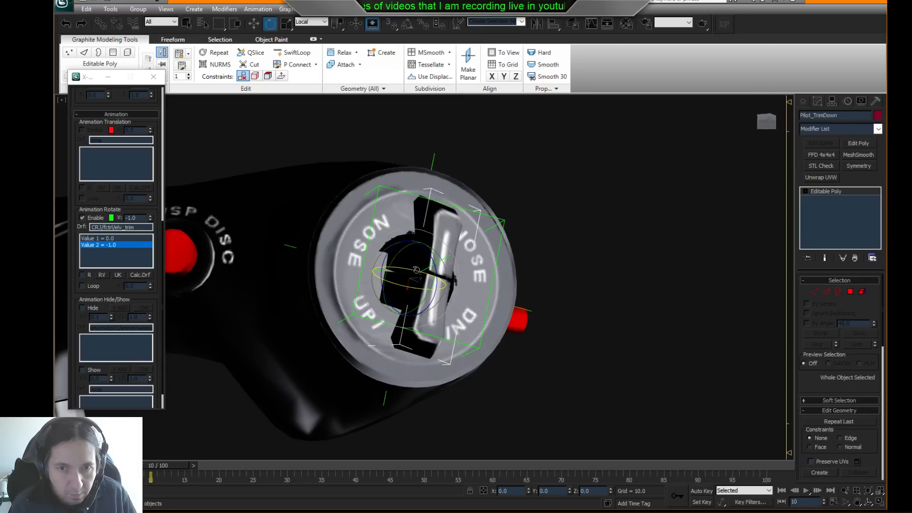
- Try to rotate the Pilot_TrimDown rocker at frame 10 without automatic keying, and undo the rotation
left_click_drag(415, 270, 381, 259)
scroll(381, 259, "down", 3)
middle_click_drag(381, 259, 453, 232, "alt")
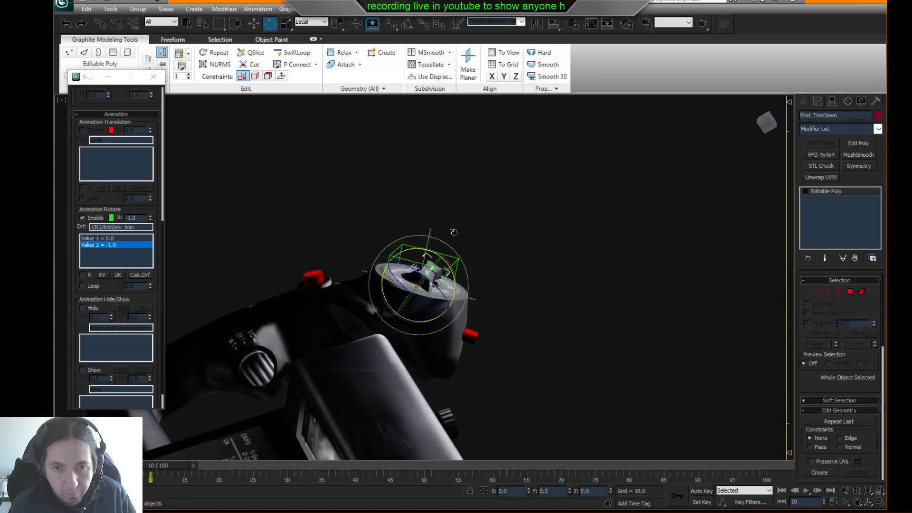
scroll(454, 232, "up", 2)
left_click_drag(451, 269, 448, 236)
middle_click_drag(450, 240, 444, 278, "alt")
key("ctrl+z")
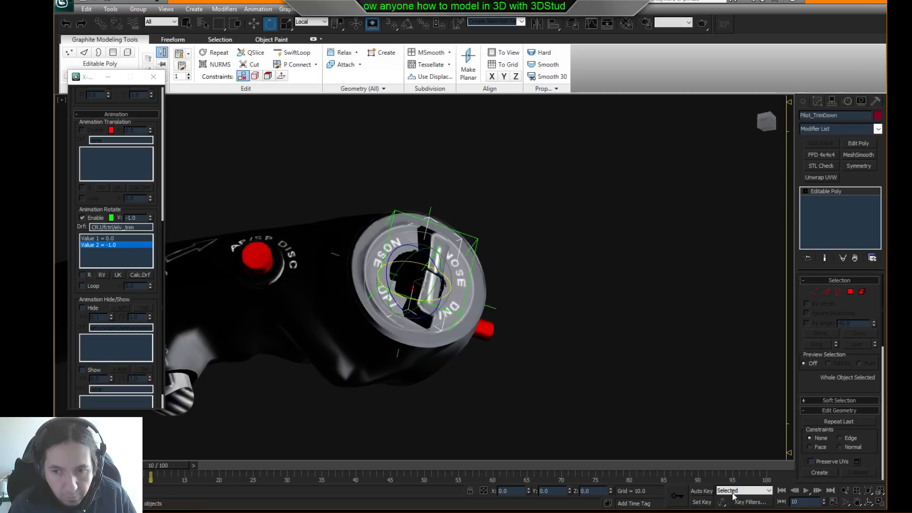
- Enable Auto Key, rotate Pilot_TrimDown about 43° around its local X axis towards NOSE UP at frame 10, and reload its rotate keys
left_click(708, 494)
left_click_drag(452, 283, 419, 250)
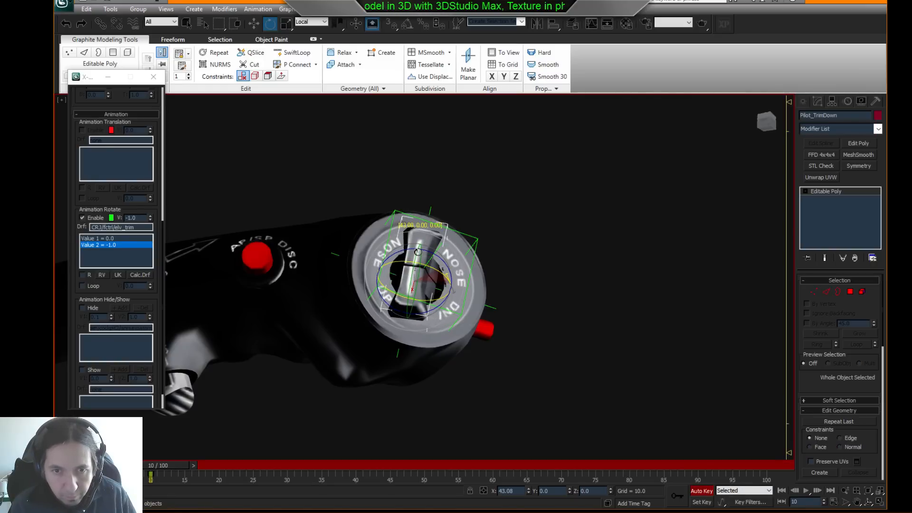
mouse_move(158, 466)
left_mouse_down()
mouse_move(97, 467)
mouse_move(166, 474)
mouse_move(144, 483)
mouse_move(158, 463)
left_mouse_up()
key("e")
key("e")
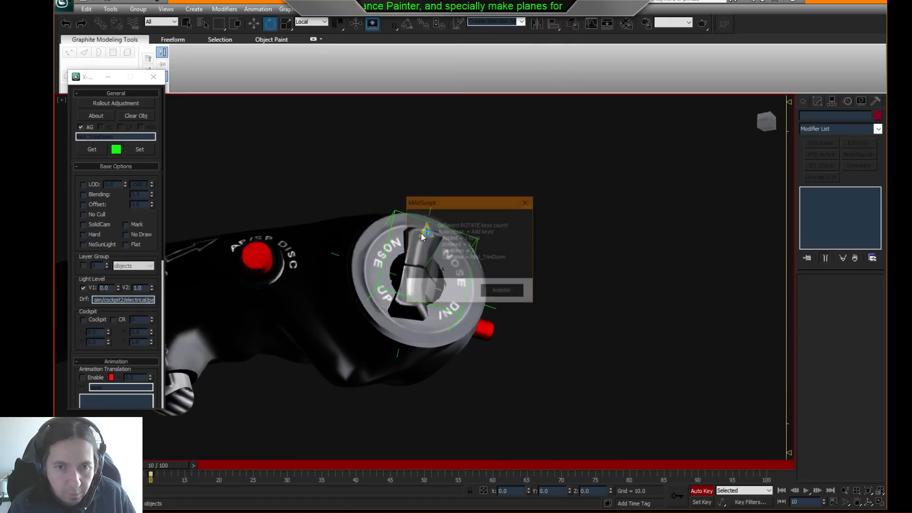
left_click(503, 292)
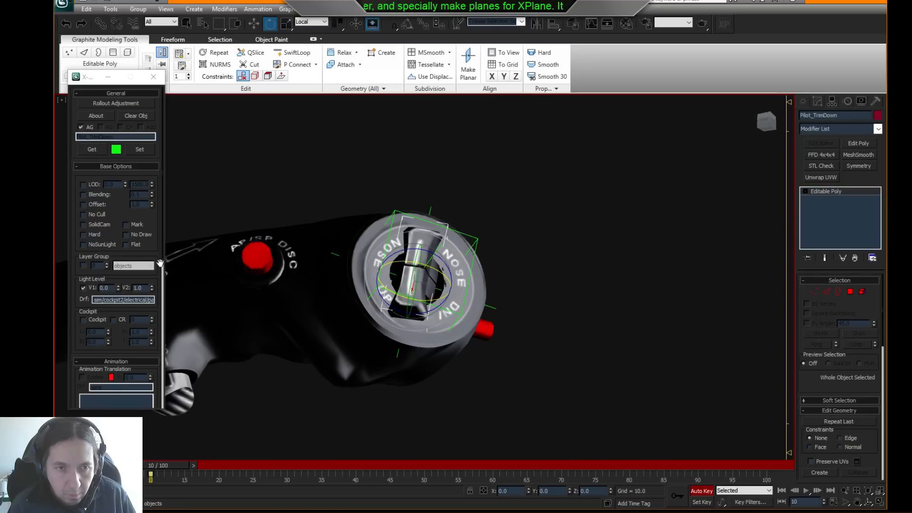
- Clear the hide dataref of Pilot_TrimDown and disable its Hide animation
scroll(126, 352, "down", 5)
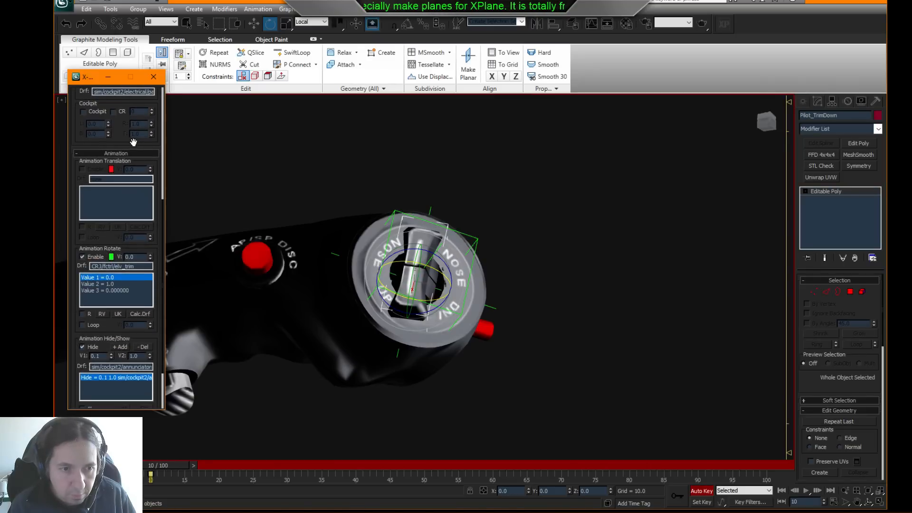
left_click(83, 347)
double_click(119, 367)
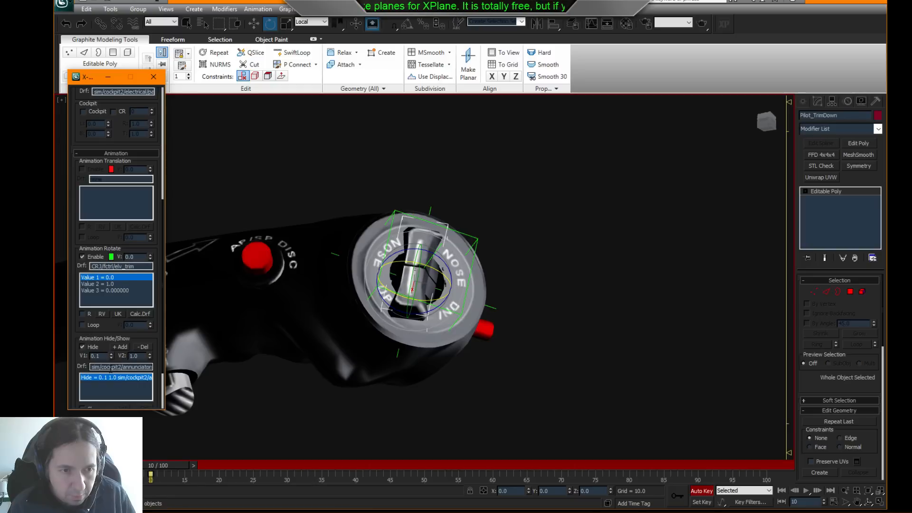
key("BackSpace")
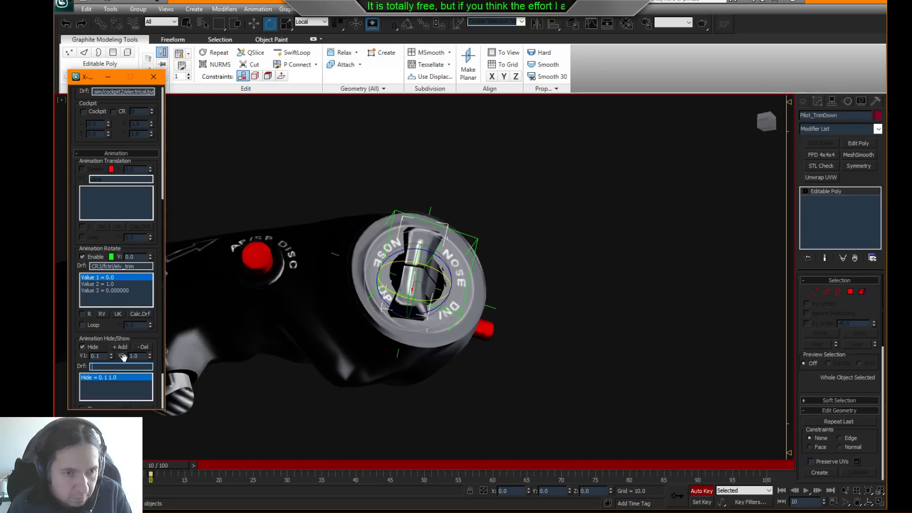
right_click(150, 357)
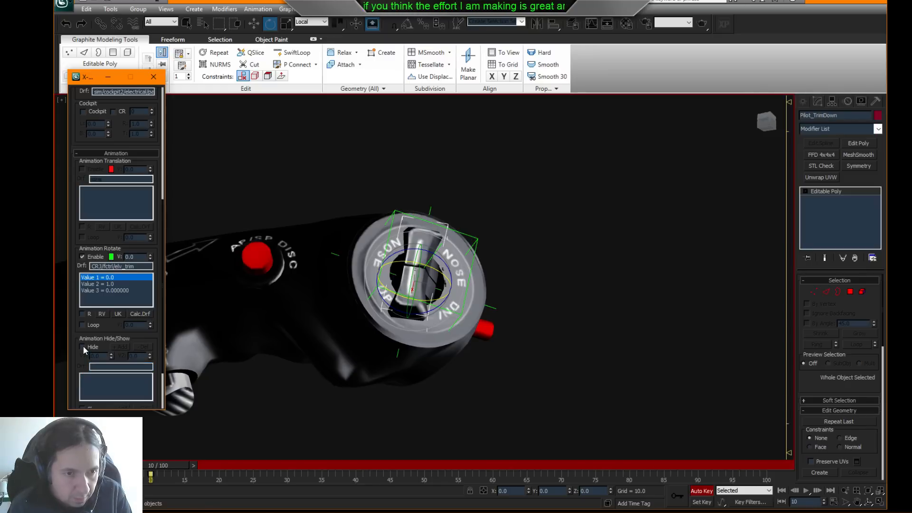
left_click(145, 349)
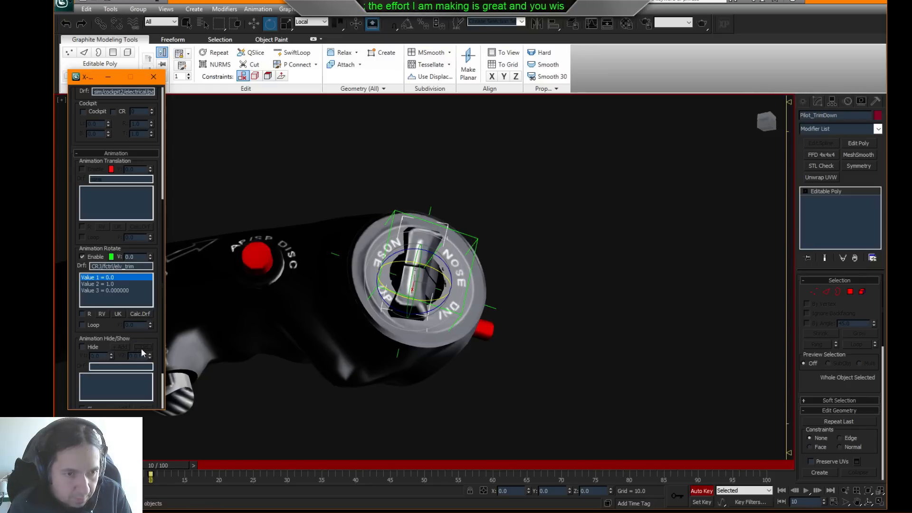
- Set the Pilot_TrimDown rotate key values to 1.0 for the third key and -1.0 for the second key
left_click(113, 289)
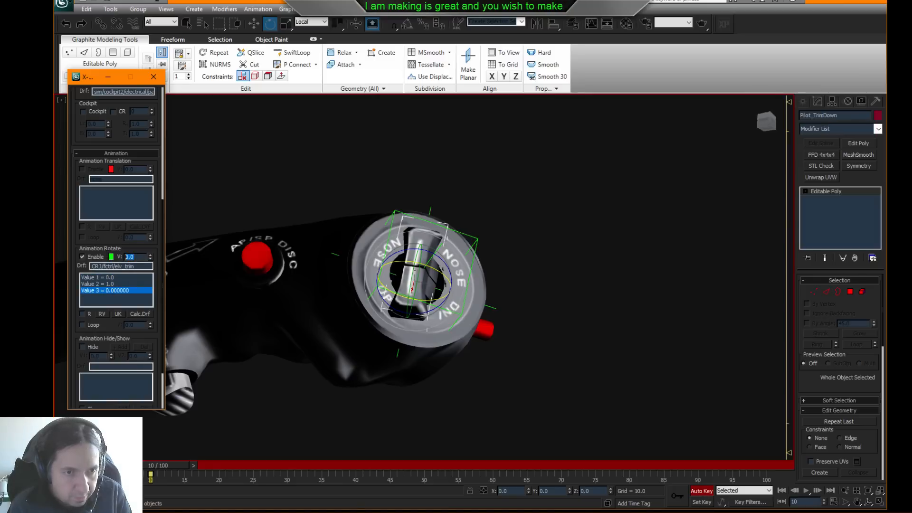
type("1")
left_click(102, 283)
left_click_drag(138, 257, 98, 246)
type("-1")
key("Return")
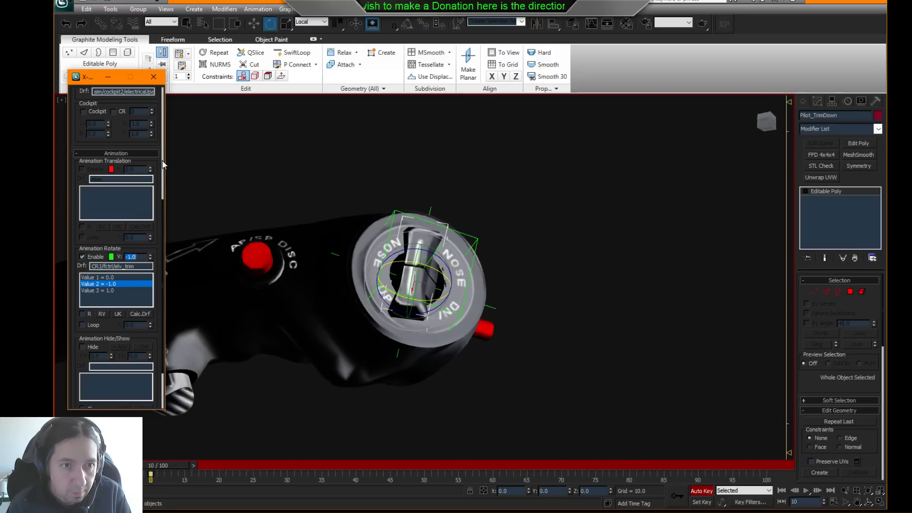
scroll(142, 161, "up", 5)
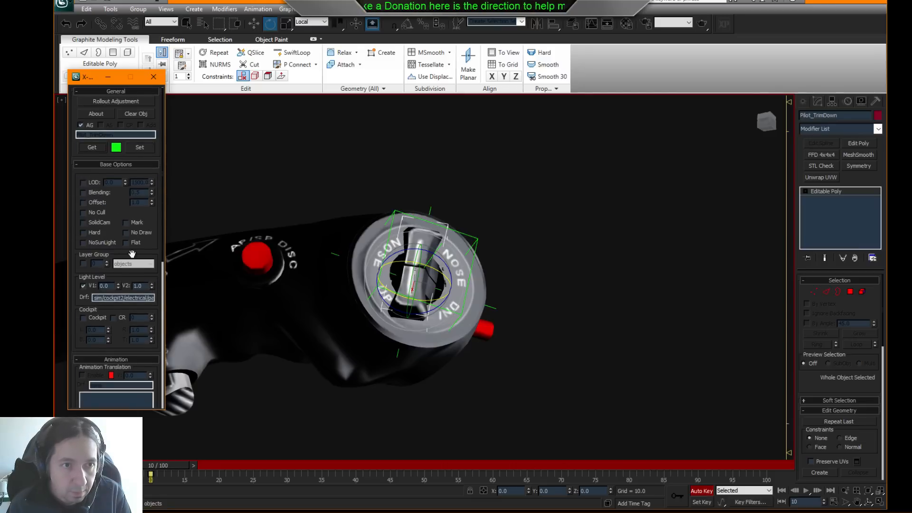
- Scrub between frames 0 and 10 to check the Pilot_TrimDown rocker's movement and review its rotate key values
left_click_drag(152, 466, 81, 465)
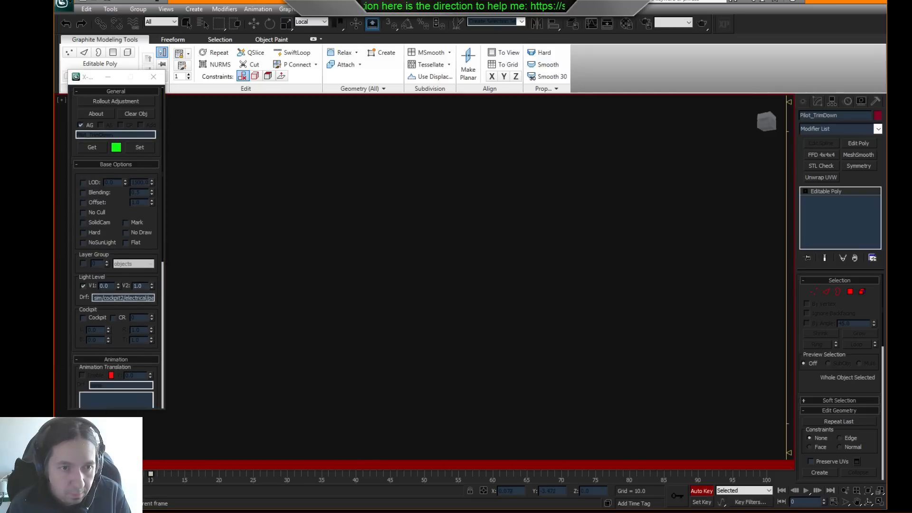
key("e")
left_click(212, 416)
left_click(189, 421)
left_click_drag(95, 465, 141, 469)
left_click_drag(164, 395, 183, 109)
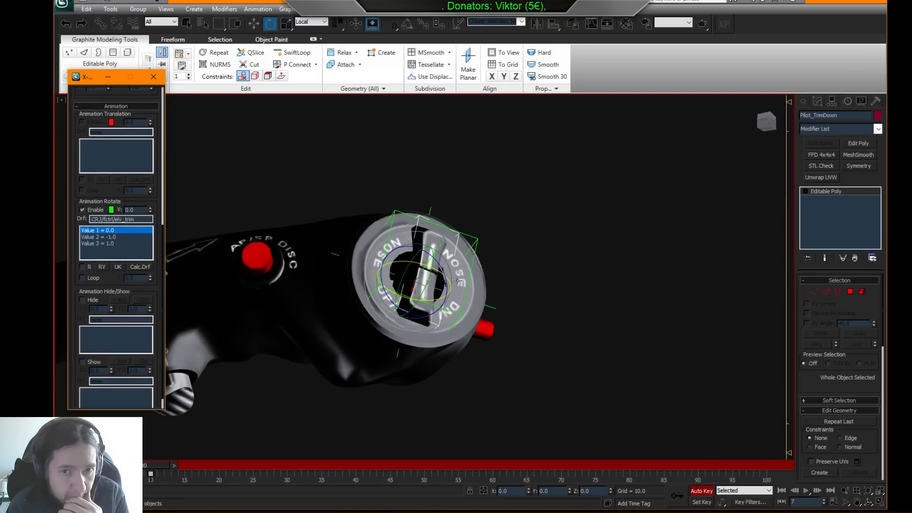
- Delete the rocker beside the NOSE UP marking on the first officer's yoke trim switch
scroll(613, 285, "down", 6)
scroll(606, 329, "down", 5)
middle_click_drag(628, 333, 325, 330, "alt")
left_click(325, 330)
key("Delete")
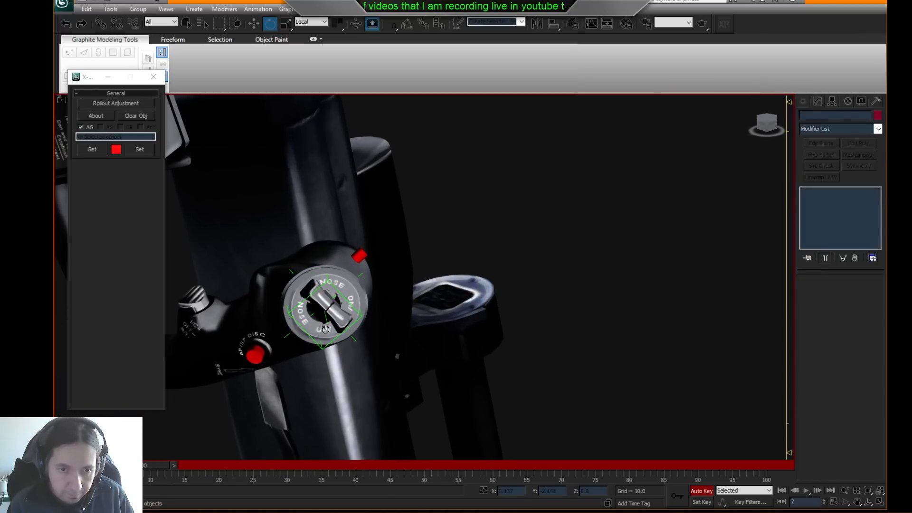
- Select FO_TrimDown, rotate it towards NOSE UP at frame 10 with automatic keying, and scrub to frame 17
left_click(323, 298)
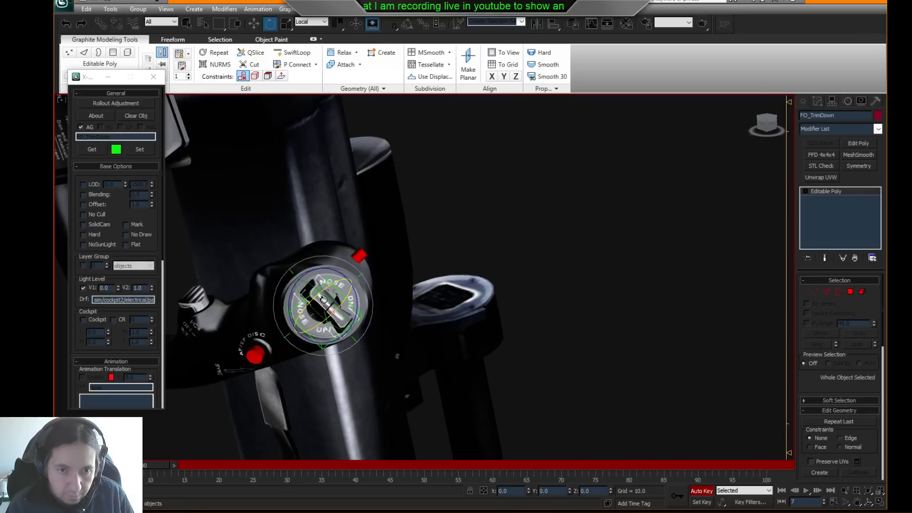
key("q")
left_click_drag(167, 469, 160, 469)
key("e")
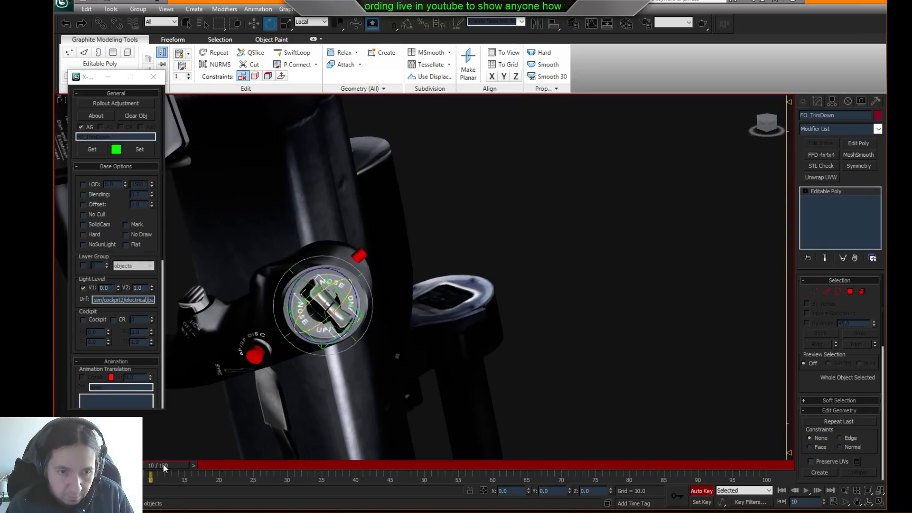
key("z")
middle_click_drag(362, 306, 351, 264, "alt")
left_click_drag(419, 264, 378, 295)
left_click_drag(173, 464, 218, 464)
middle_click_drag(290, 409, 191, 332, "alt")
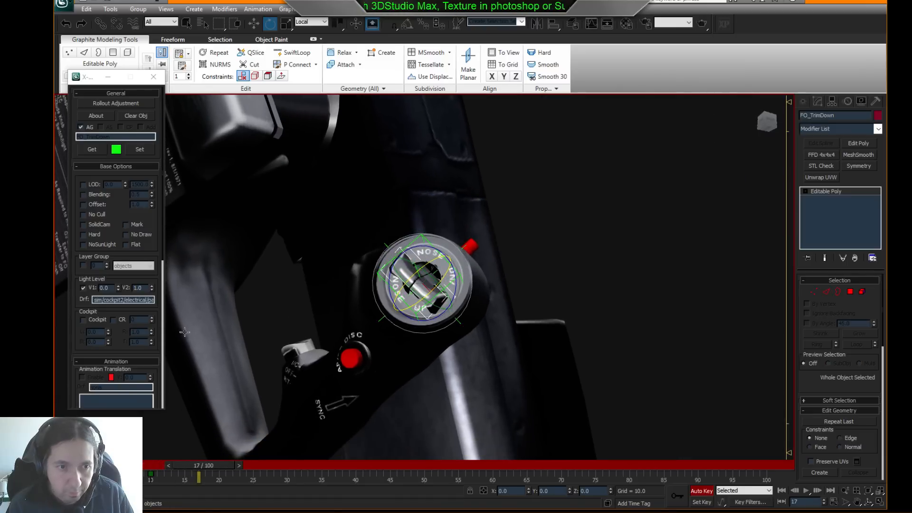
- Reselect FO_TrimDown to reload its rotate keys and disable its Hide animation
left_click_drag(152, 329, 153, 161)
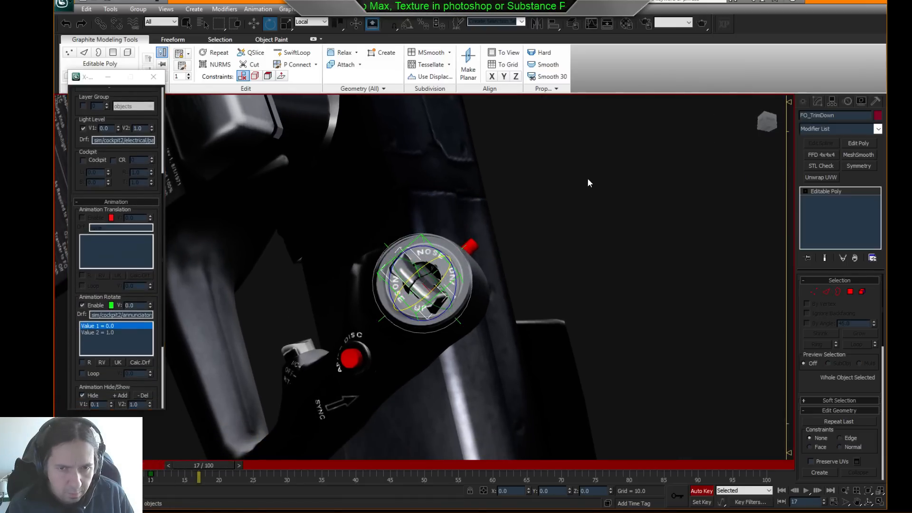
left_click(588, 178)
left_click(431, 297)
left_click(513, 291)
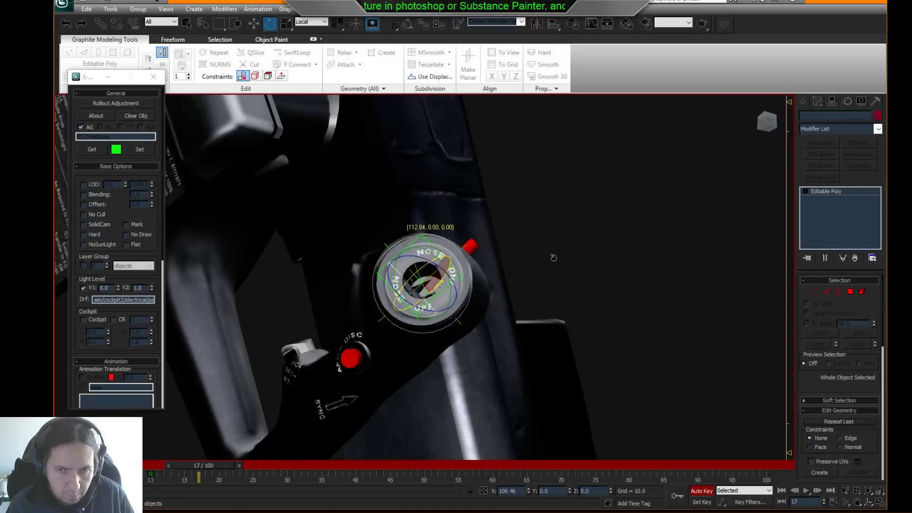
scroll(162, 332, "down", 5)
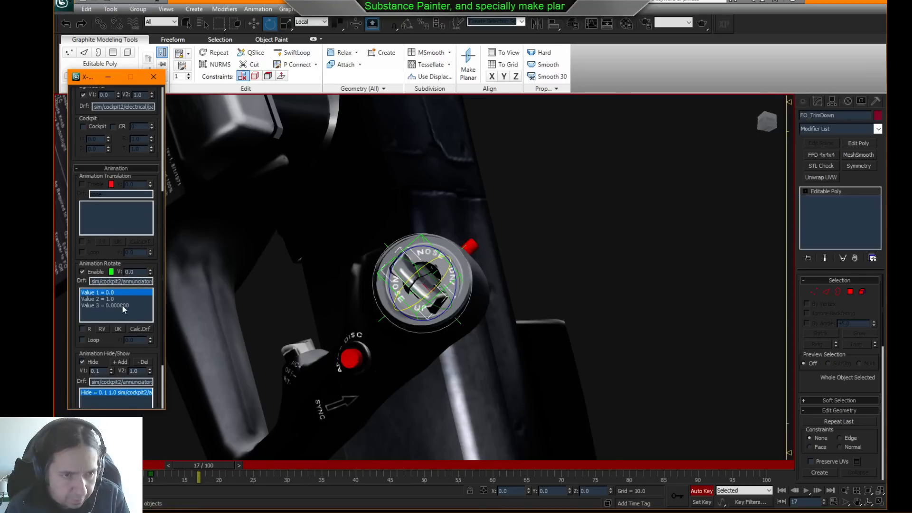
scroll(138, 304, "down", 2)
left_click(144, 307)
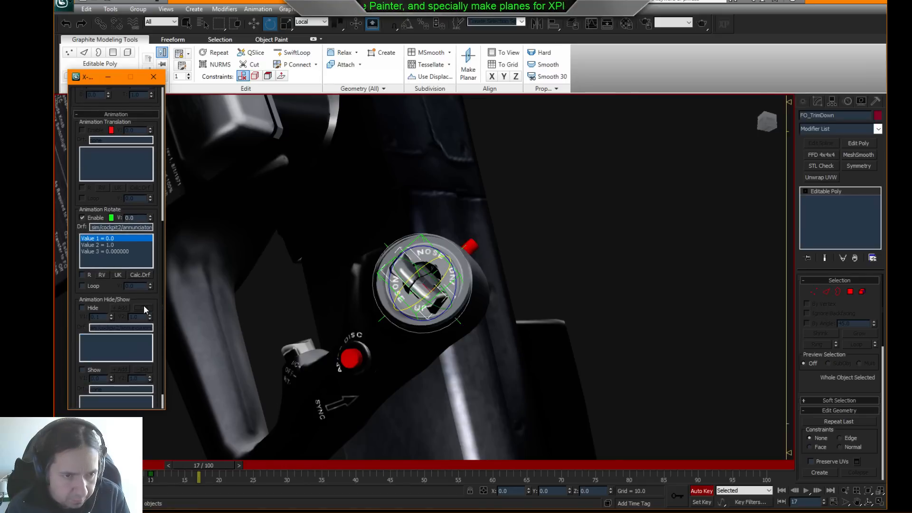
- Set the FO_TrimDown rotate key values to 1.0 for the third key and -1.0 for the second key
left_click(122, 252)
double_click(131, 218)
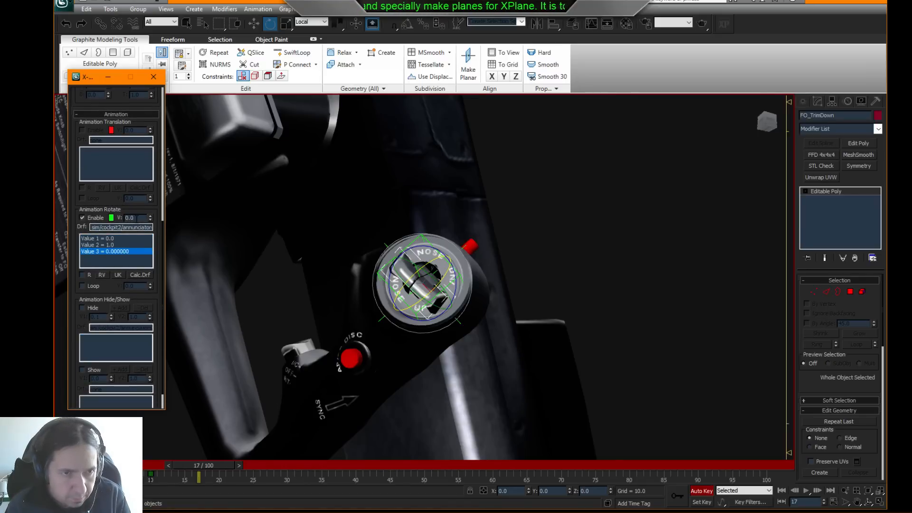
type("4")
key("BackSpace")
type("1")
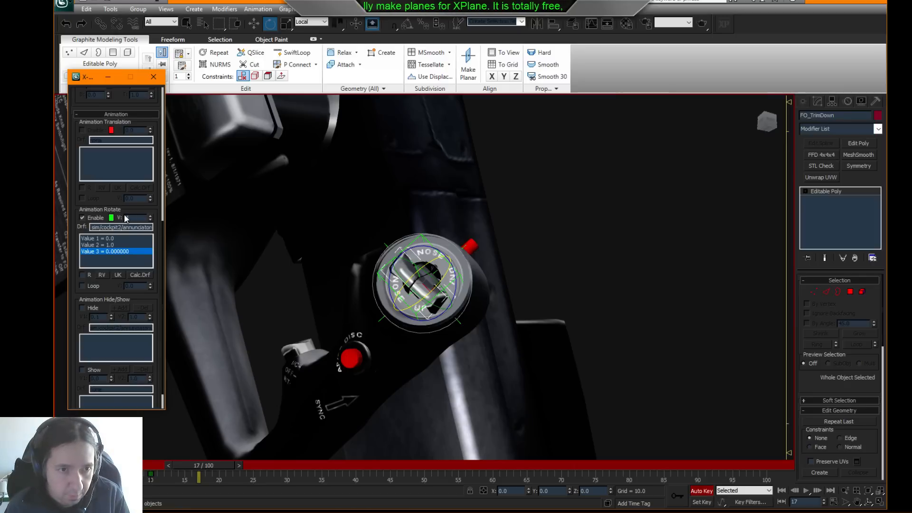
key("Return")
left_click(124, 244)
left_click_drag(138, 219, 113, 218)
type("-1")
key("Return")
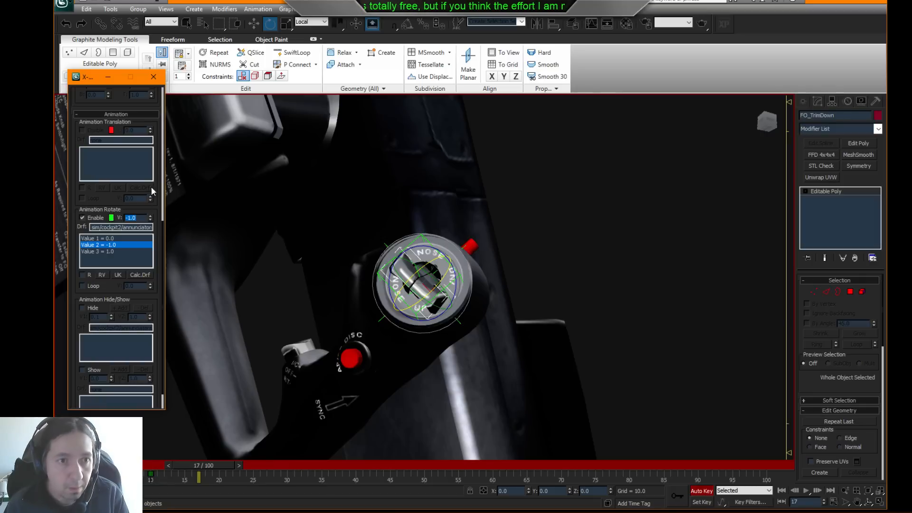
- Reselect FO_TrimDown and scrub back from frame 17 to check how the rocker moves on the first officer's yoke
left_click_drag(160, 169, 162, 256)
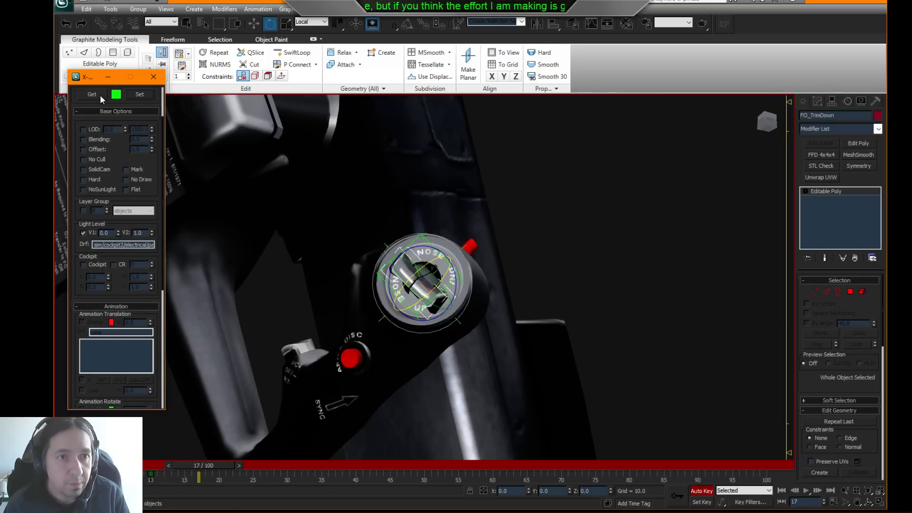
left_click(598, 211)
left_click(422, 289)
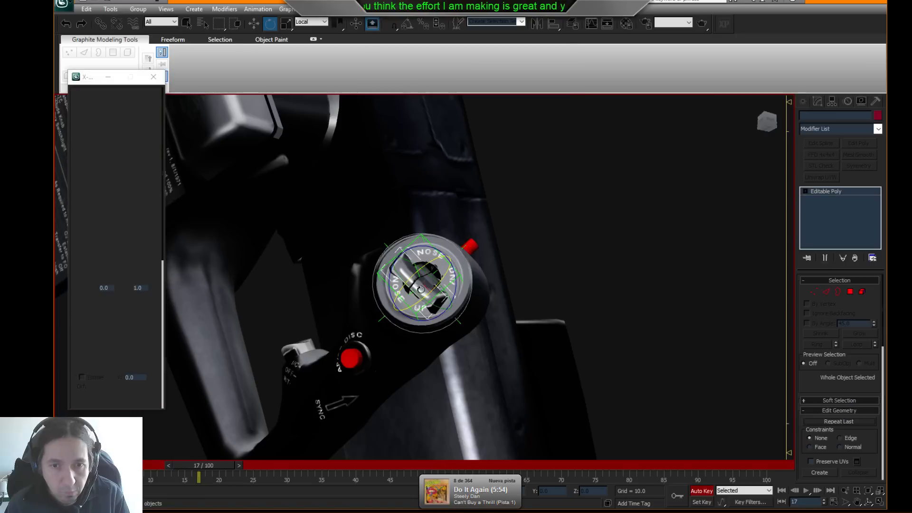
left_click_drag(179, 465, 90, 463)
key("e")
scroll(333, 358, "down", 6)
scroll(441, 309, "up", 4)
- Reselect FO_TrimDown to check its rotate keys, return the timeline to frame 0, and turn off automatic keying
left_click(637, 275)
left_click(481, 235)
left_click(567, 293)
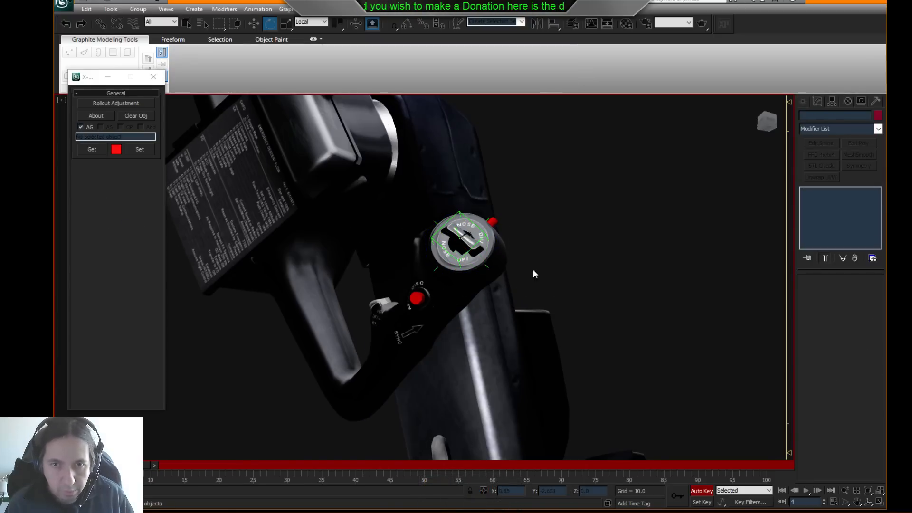
left_click(467, 239)
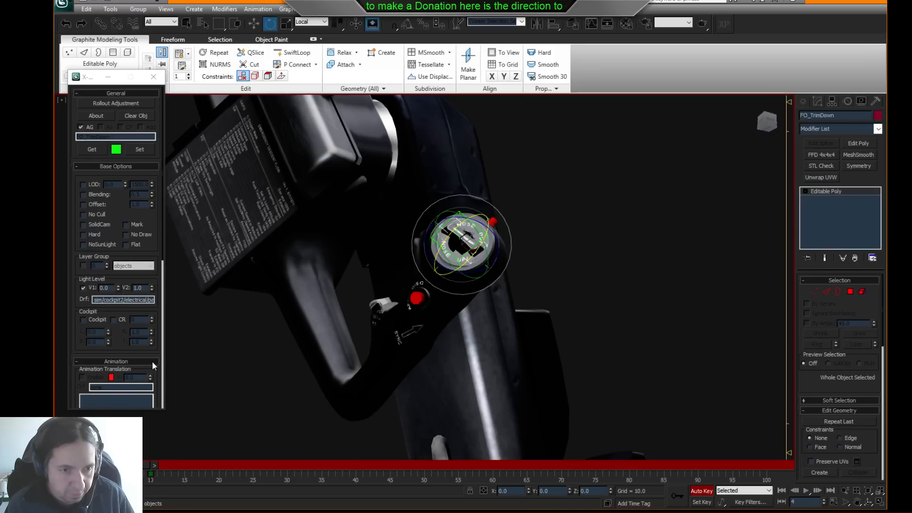
left_click_drag(151, 364, 169, 242)
middle_click_drag(399, 294, 427, 266, "alt")
left_click_drag(109, 465, 82, 465)
middle_click_drag(308, 418, 491, 421, "alt")
key("z")
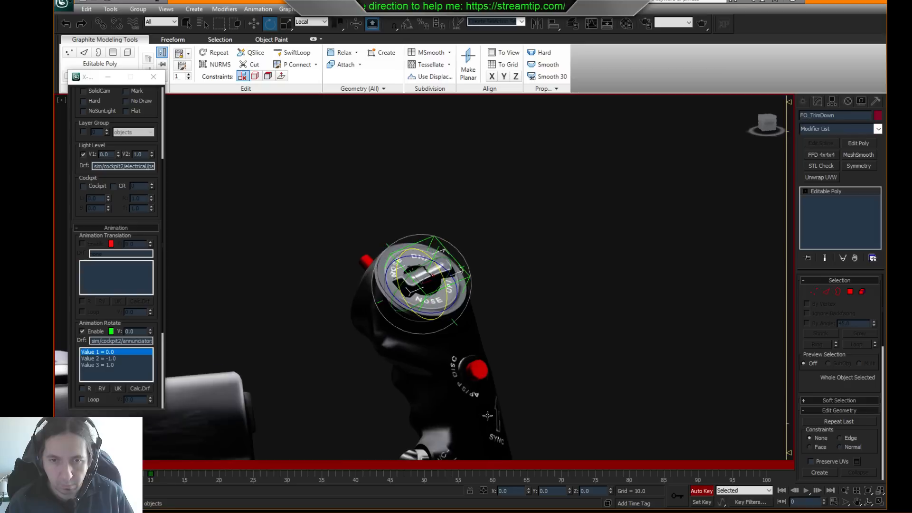
scroll(491, 420, "down", 5)
left_click(709, 492)
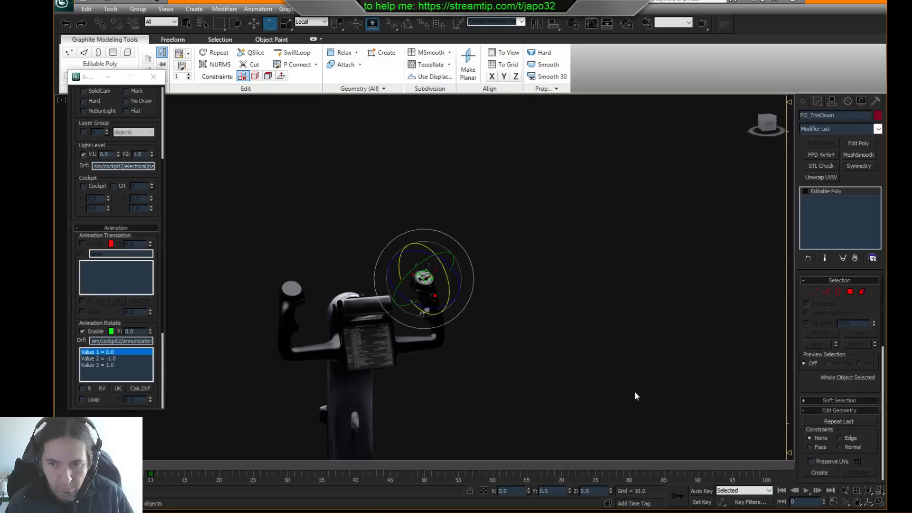
middle_click_drag(539, 316, 589, 303)
scroll(588, 304, "down", 7)
middle_click_drag(416, 297, 399, 326, "alt")
middle_click_drag(399, 325, 454, 318)
scroll(454, 318, "up", 3)
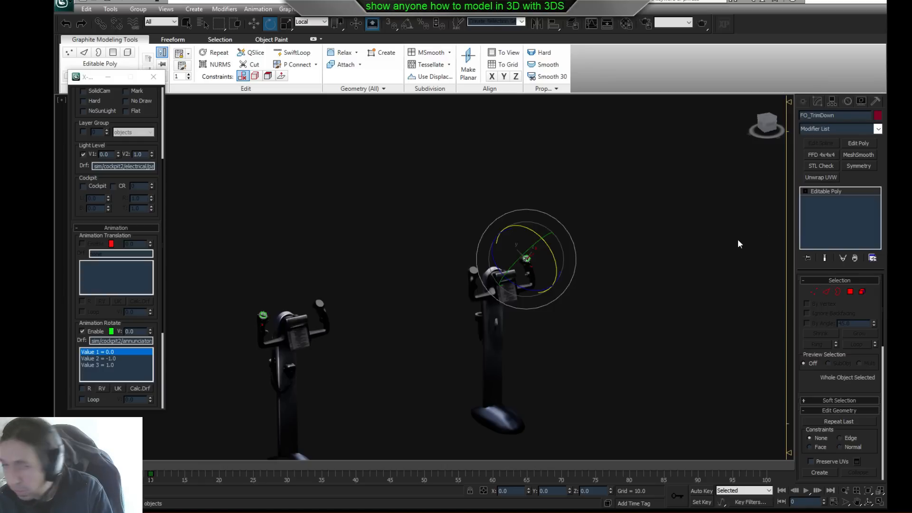
middle_click_drag(605, 242, 612, 231)
left_click_drag(95, 466, 95, 504)
key("e")
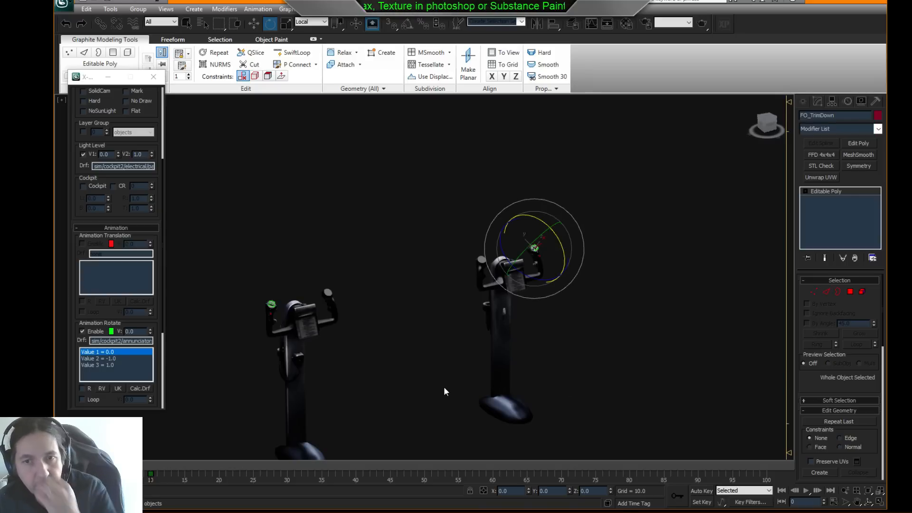
middle_click_drag(405, 284, 415, 281)
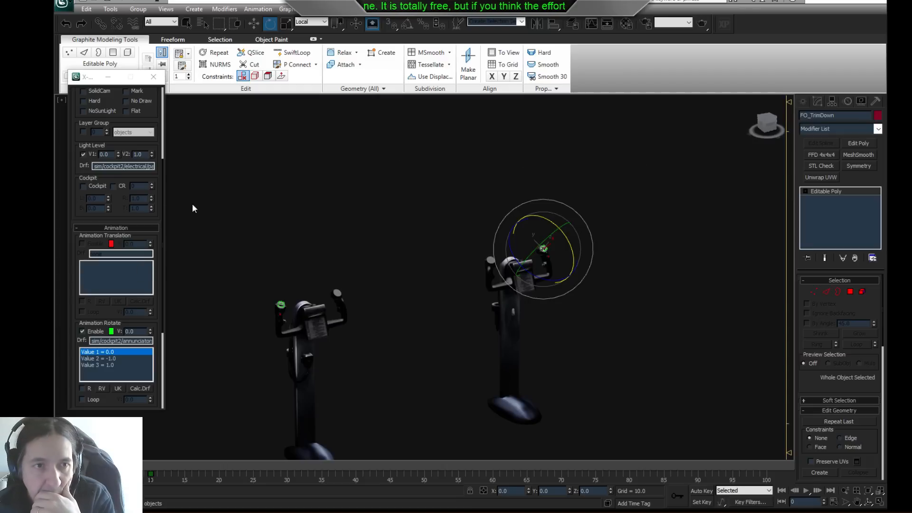
- Hide the Cockpit_Cuernos layer and unhide the Cockpit_PanelCentral layer to work on the central pedestal
left_click(572, 25)
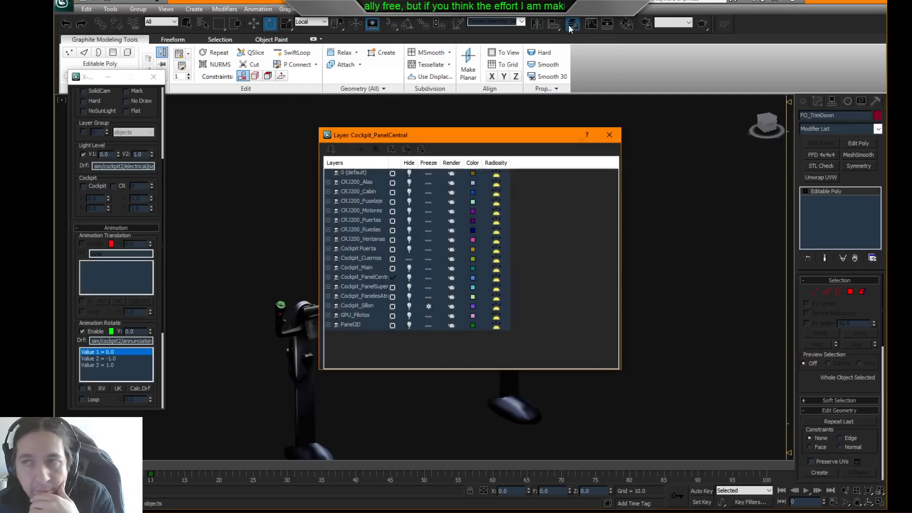
left_click(409, 258)
left_click(410, 275)
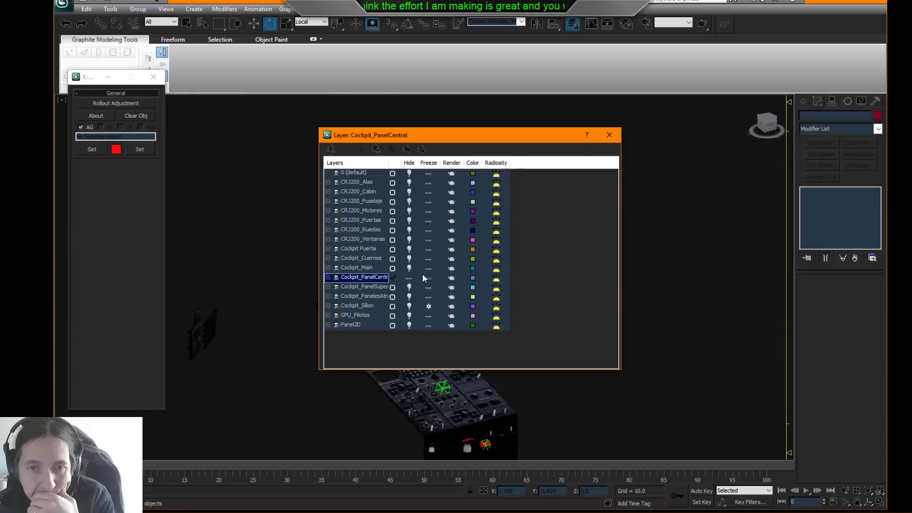
left_click(608, 136)
middle_click_drag(491, 305, 492, 244)
scroll(490, 268, "up", 3)
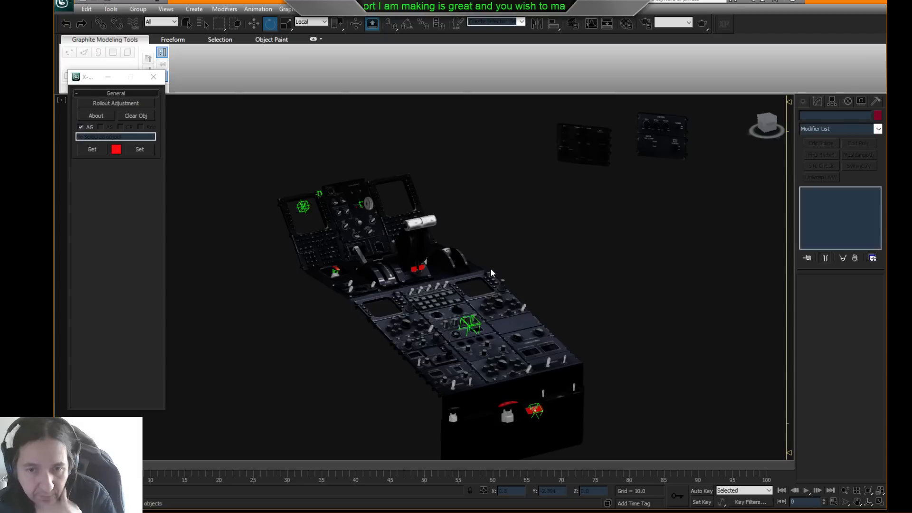
scroll(545, 344, "up", 4)
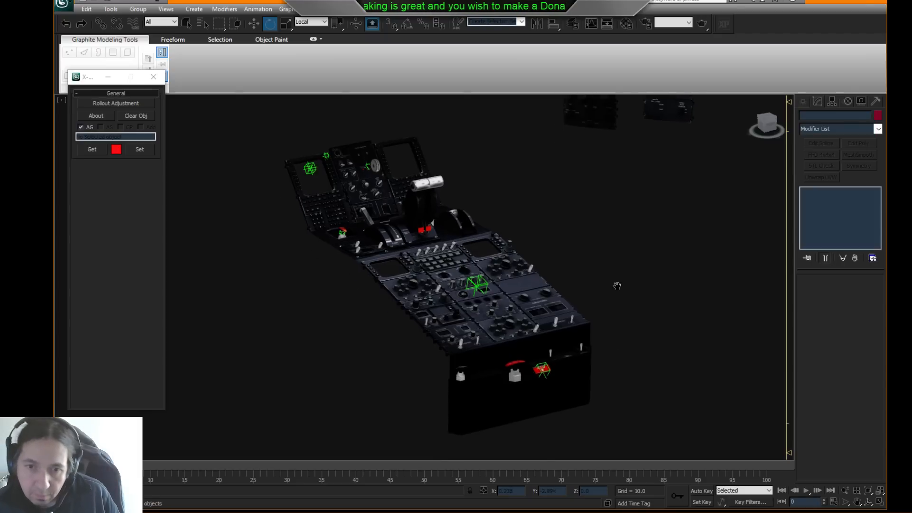
middle_click_drag(581, 323, 518, 300, "alt")
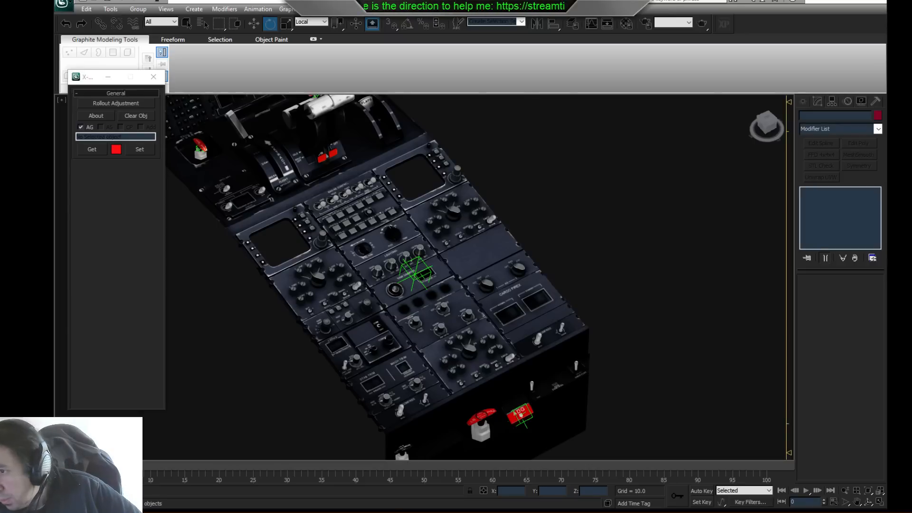
middle_click_drag(597, 231, 606, 228)
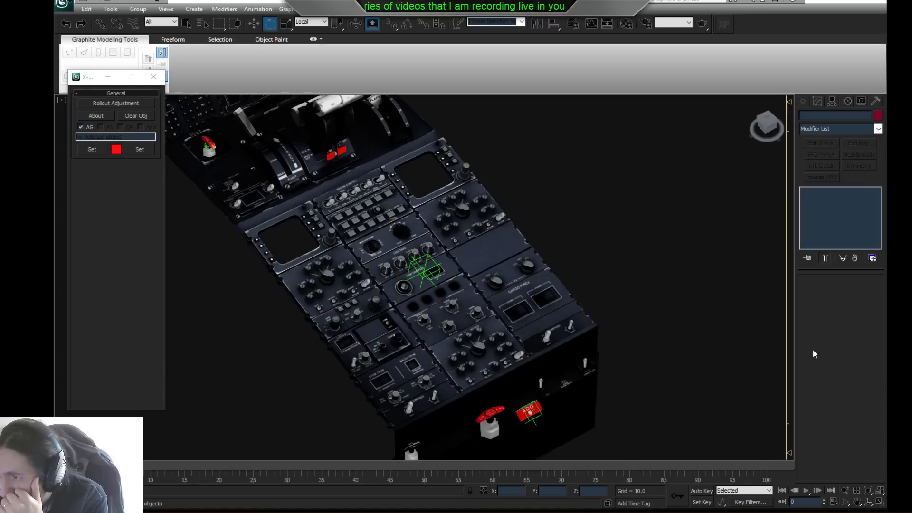
- Select ATTDHDG_Knob on the central pedestal and show its rotate animation settings
middle_click_drag(462, 318, 466, 301)
scroll(466, 301, "up", 6)
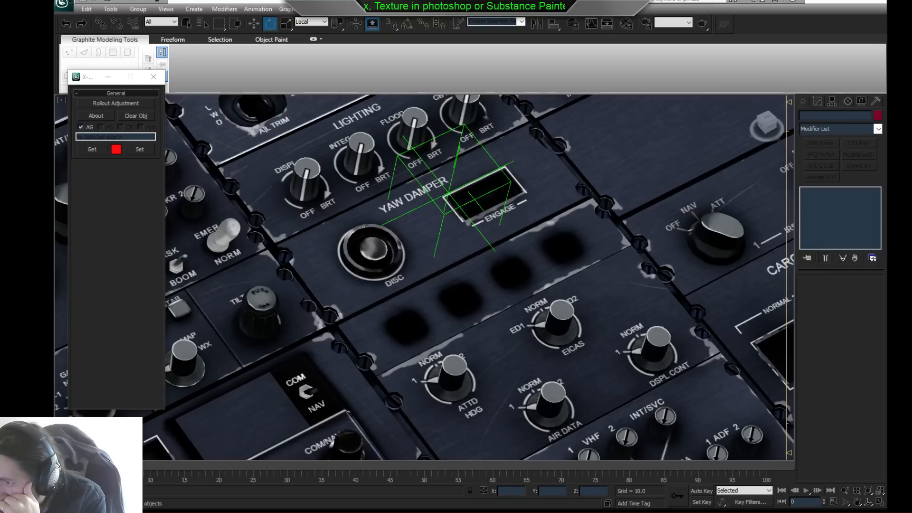
middle_click_drag(501, 313, 511, 270)
middle_click_drag(436, 353, 460, 285)
left_click(376, 318)
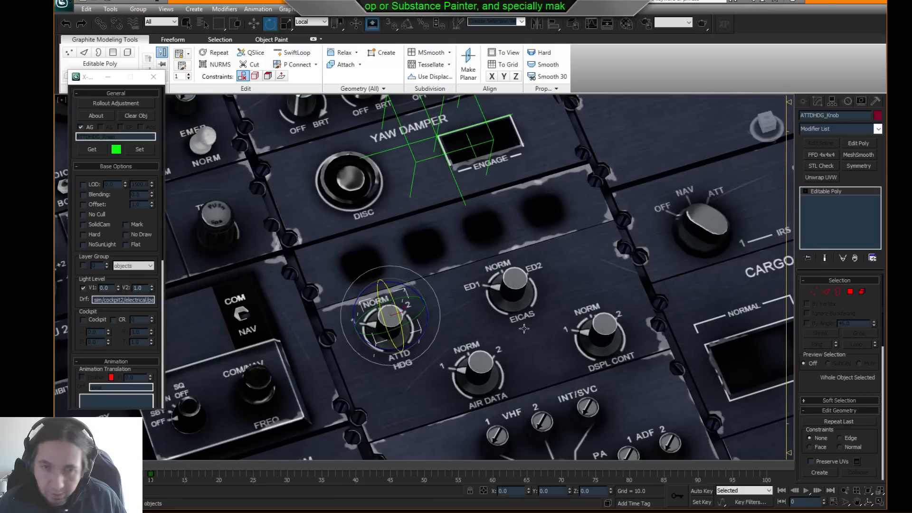
left_click(155, 316)
left_click_drag(155, 316, 160, 90)
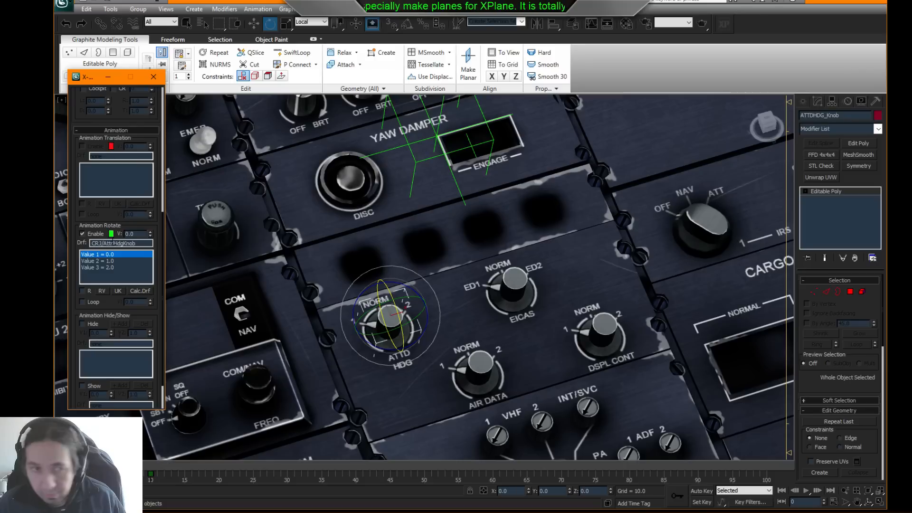
- Replace the rotate dataref of ATTDHDG_Knob with CRJ/attdhdg_selector
left_click(136, 243)
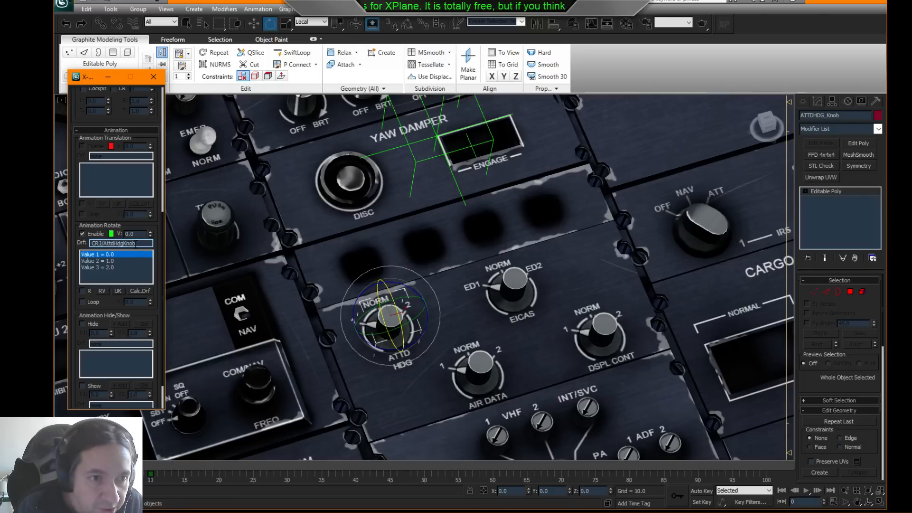
key("BackSpace")
key("BackSpace")
key("BackSpace")
key("BackSpace")
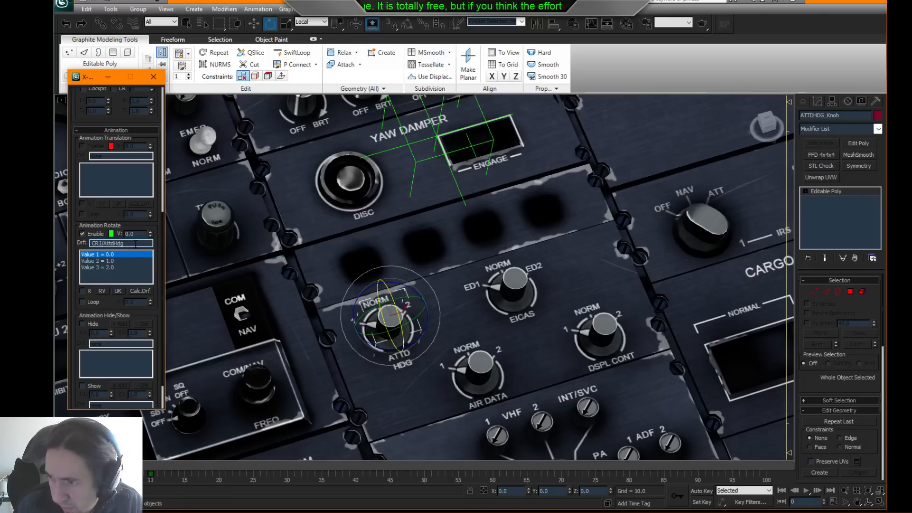
key("BackSpace")
key("BackSpace")
key("BackSpace")
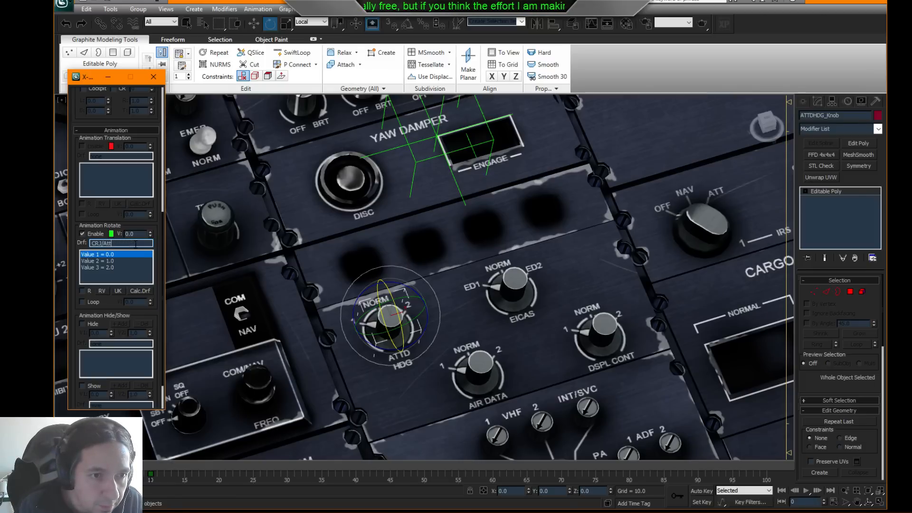
type("d")
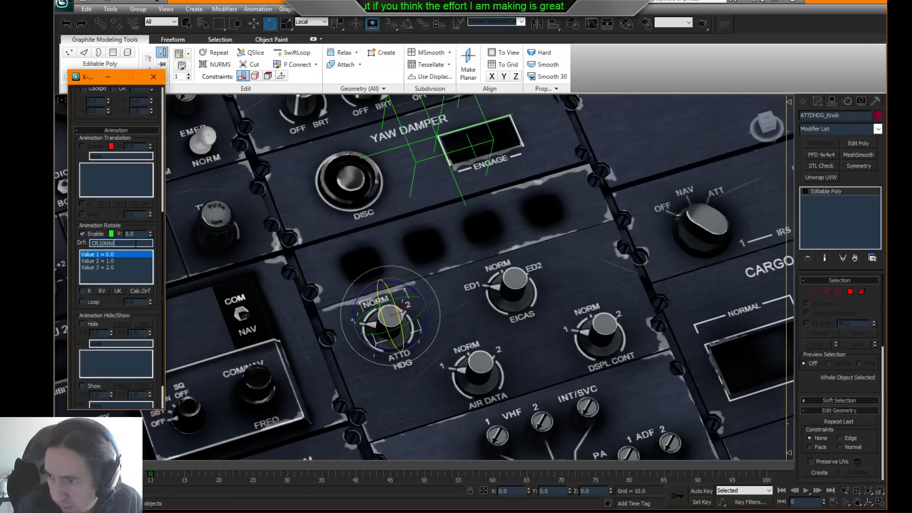
key("BackSpace")
key("BackSpace")
key("BackSpace")
key("BackSpace")
type("at")
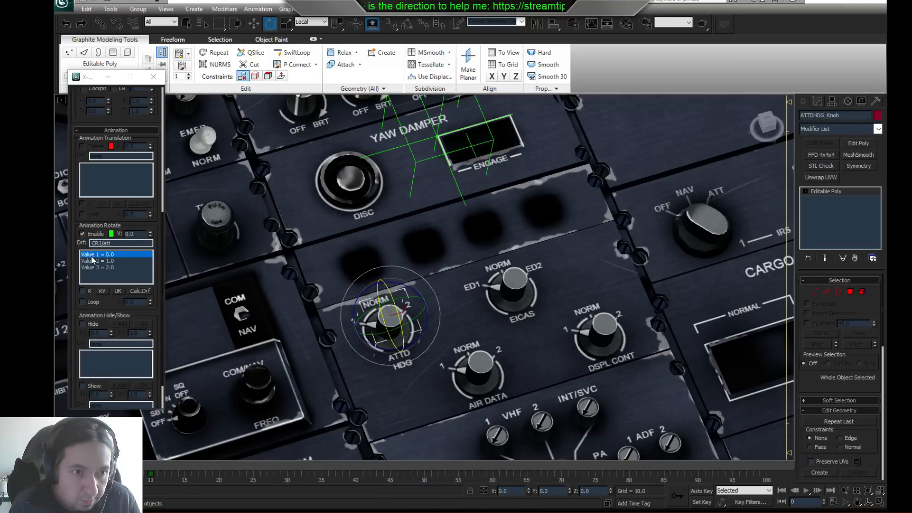
left_click(116, 242)
type("dhdg_selector")
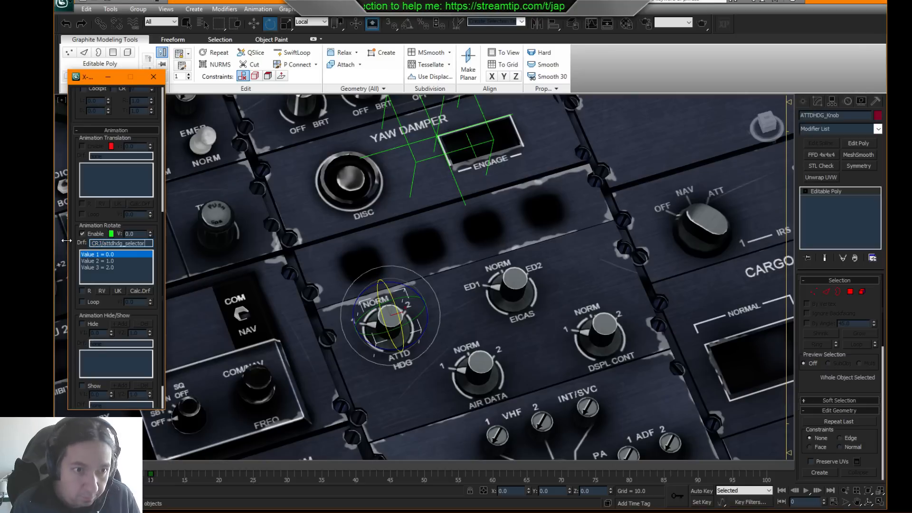
scroll(147, 149, "up", 5)
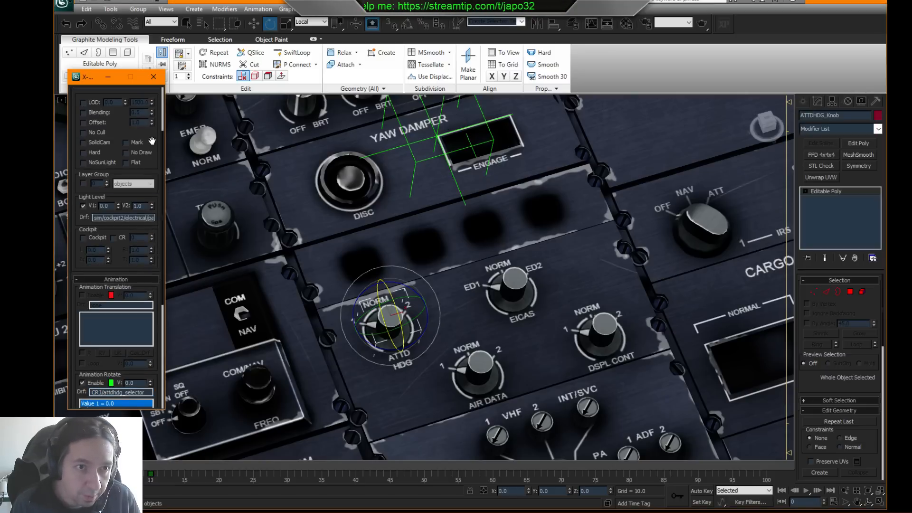
scroll(142, 157, "up", 1)
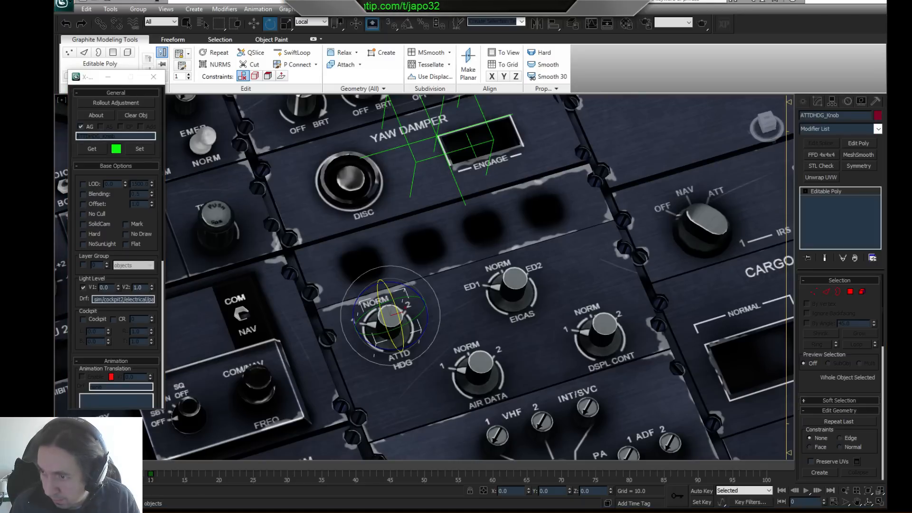
- Select AirData_Knob and set its rotate dataref to CRJ/airdata_selector
left_click(478, 371)
left_click_drag(151, 366, 146, 142)
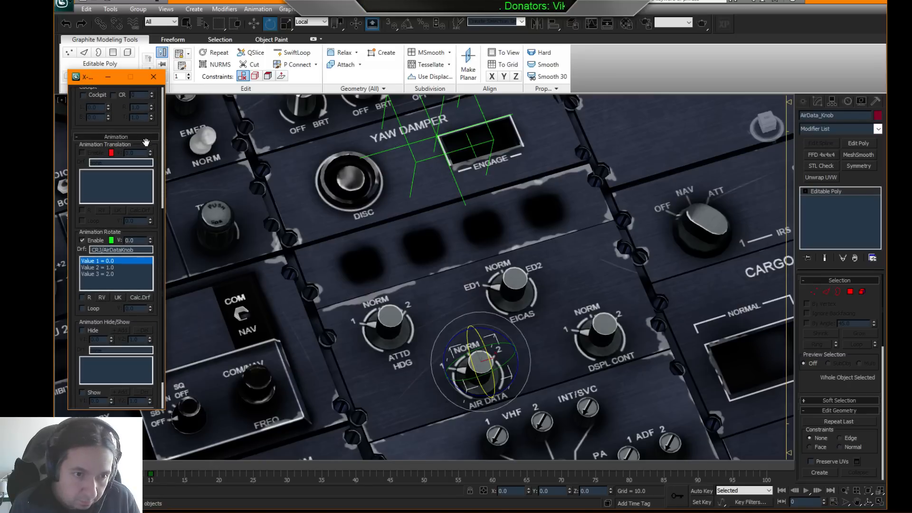
double_click(97, 249)
type("CRJ/airdata_selector")
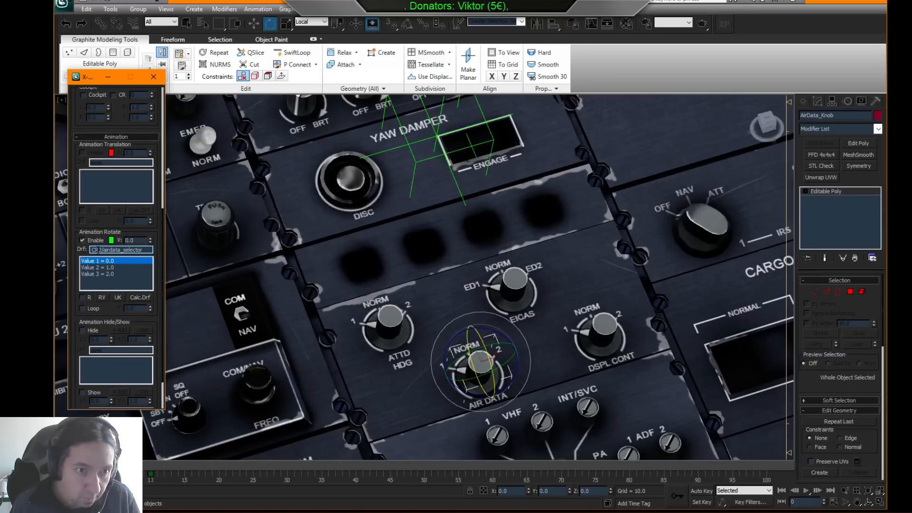
scroll(157, 152, "up", 5)
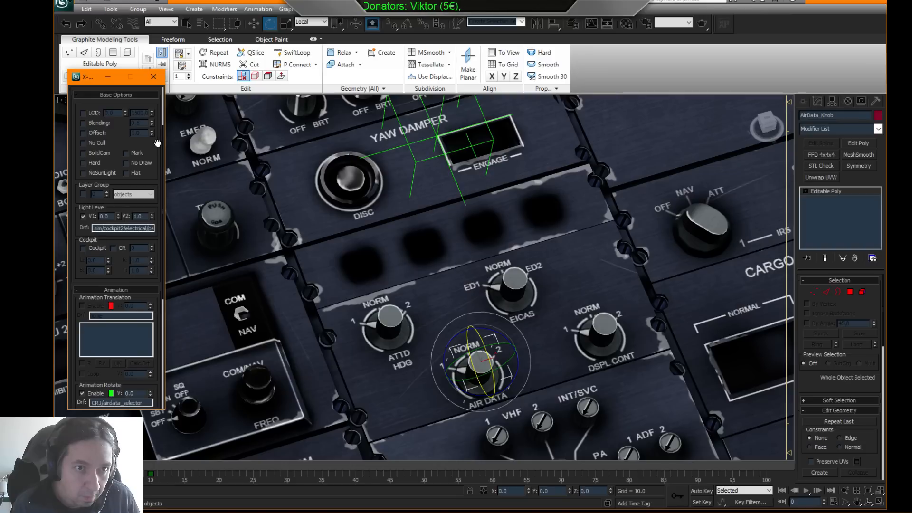
scroll(157, 143, "up", 2)
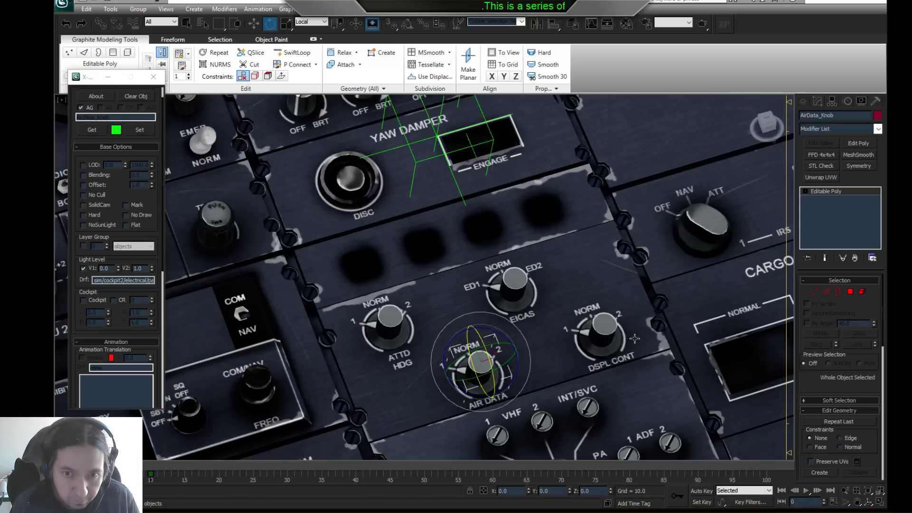
- Select EICAS_Knob and replace its rotate dataref
left_click(525, 288)
scroll(122, 202, "down", 5)
left_click_drag(135, 251, 56, 256)
key("BackSpace")
scroll(147, 181, "up", 5)
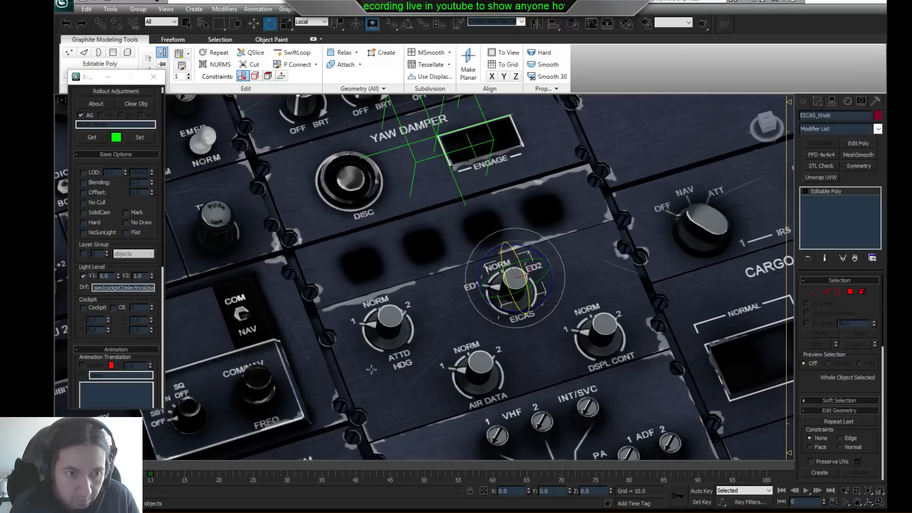
- Select DsplCont_Knob and set its rotate dataref to CRJ/dsplcont_selector
left_click(600, 332)
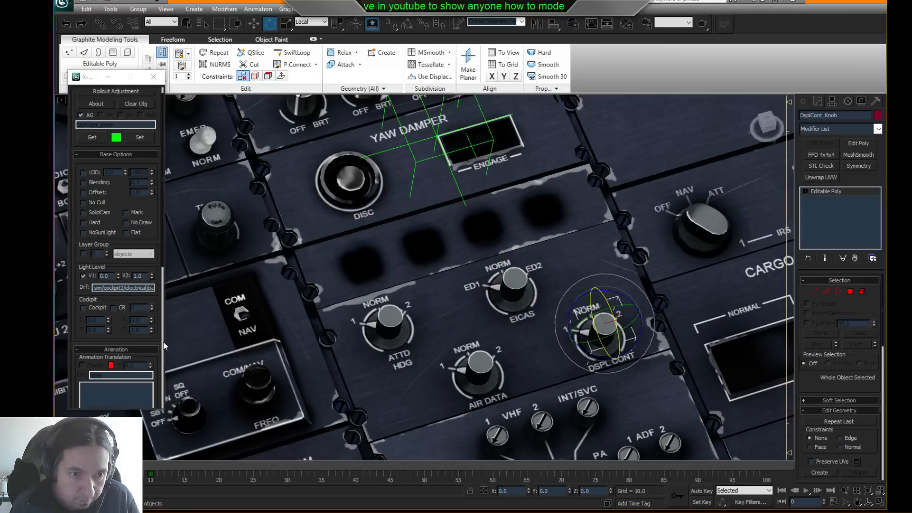
scroll(126, 188, "down", 5)
left_click_drag(129, 265, 12, 272)
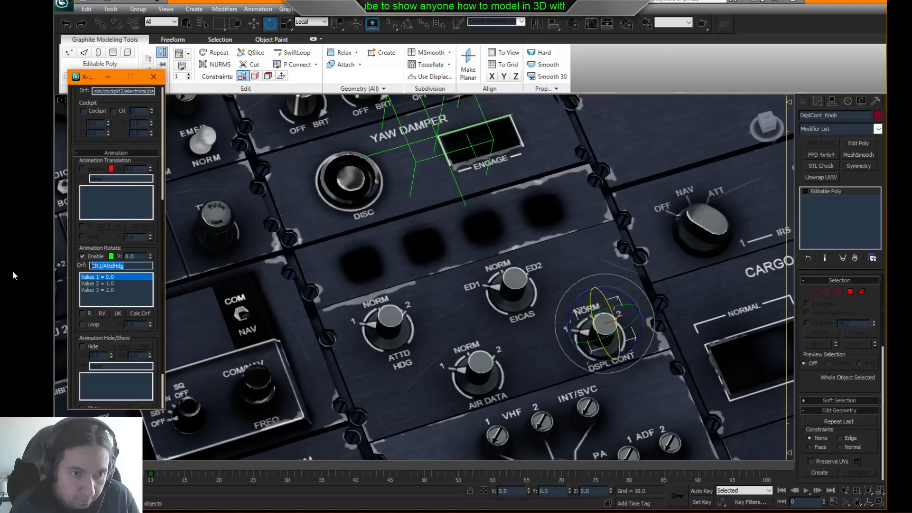
key("BackSpace")
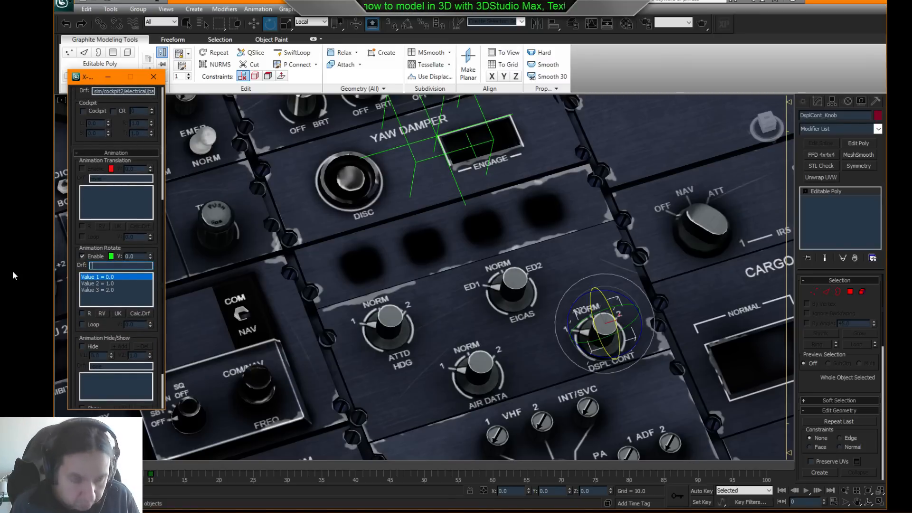
type("CRJ/dsplcont_selector")
scroll(160, 222, "up", 5)
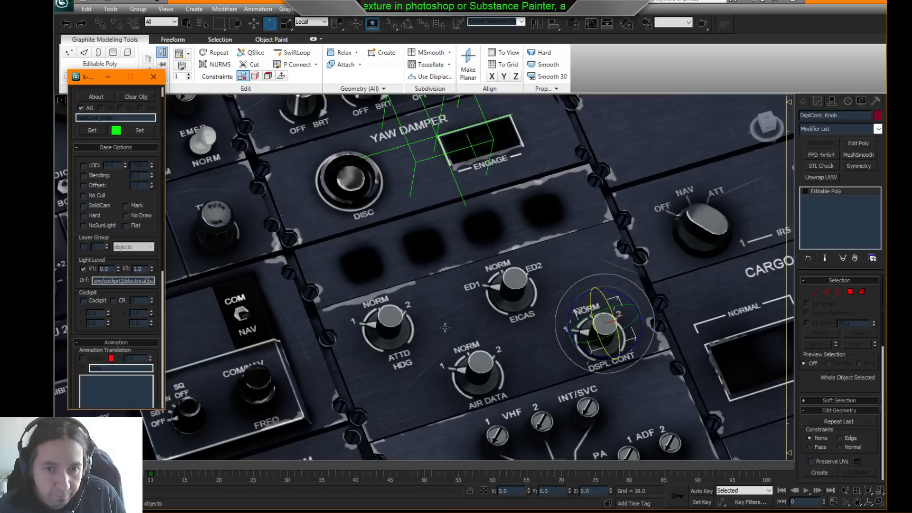
- Check the rotate datarefs of the ATTD HDG, AIR DATA, EICAS and DSPL CONT knobs one after another
left_click(396, 324)
scroll(165, 322, "down", 3)
scroll(164, 322, "down", 5)
left_click(489, 369)
left_click(518, 275)
left_click(623, 342)
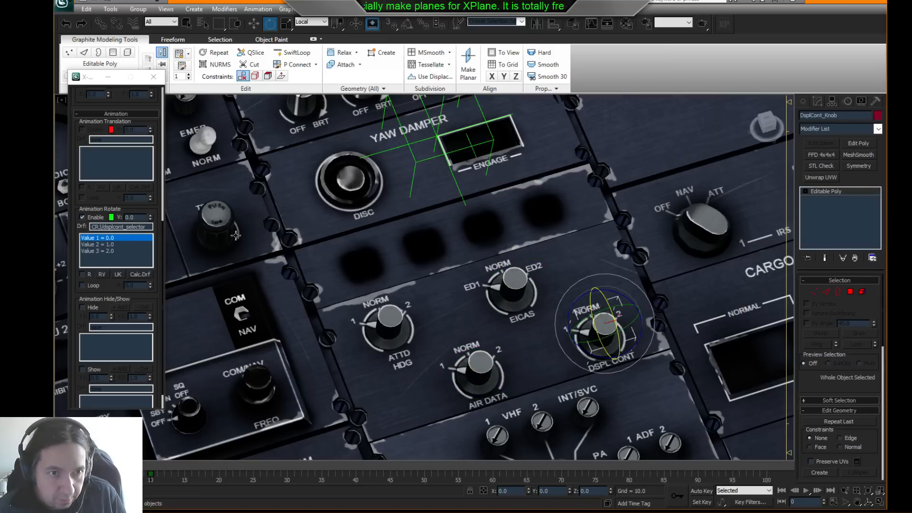
middle_click_drag(466, 254, 504, 247)
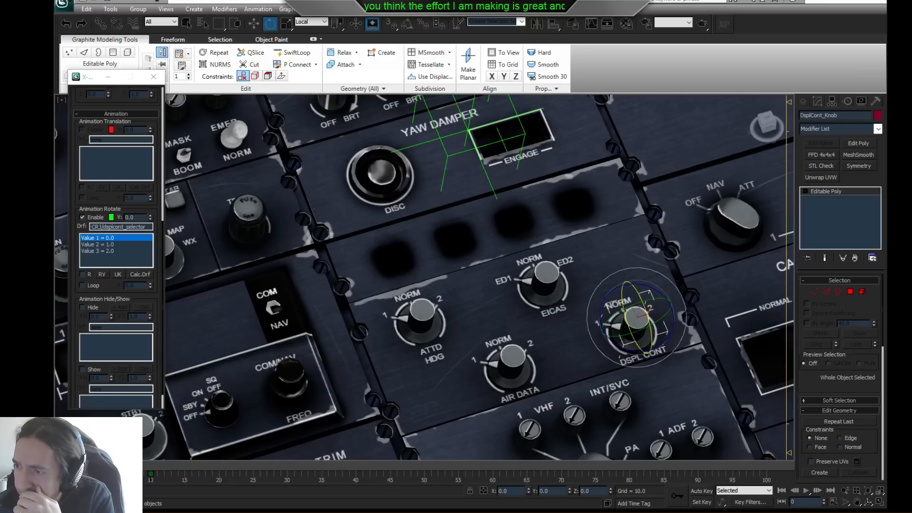
- Examine the remaining knobs and switches on the central pedestal around the DSPL CONT knob
middle_click_drag(515, 349, 485, 258)
scroll(489, 258, "down", 4)
scroll(485, 258, "up", 3)
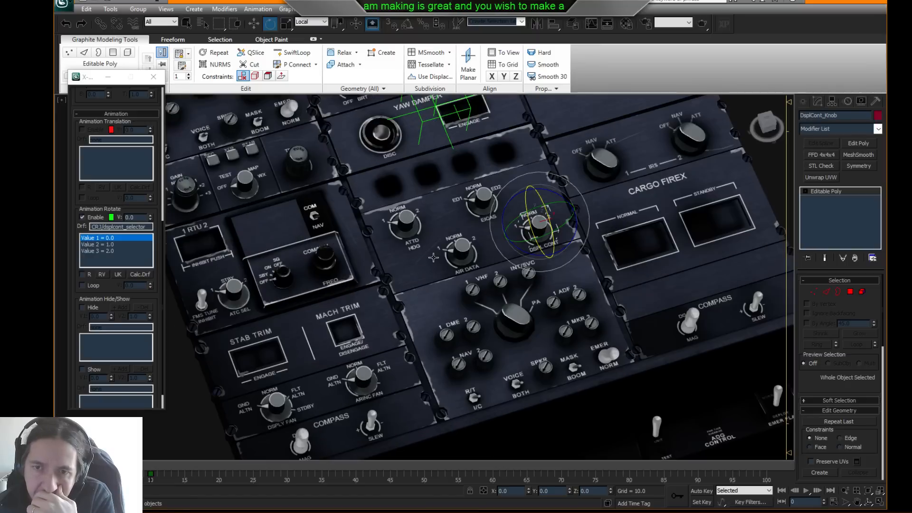
middle_click_drag(354, 268, 392, 259)
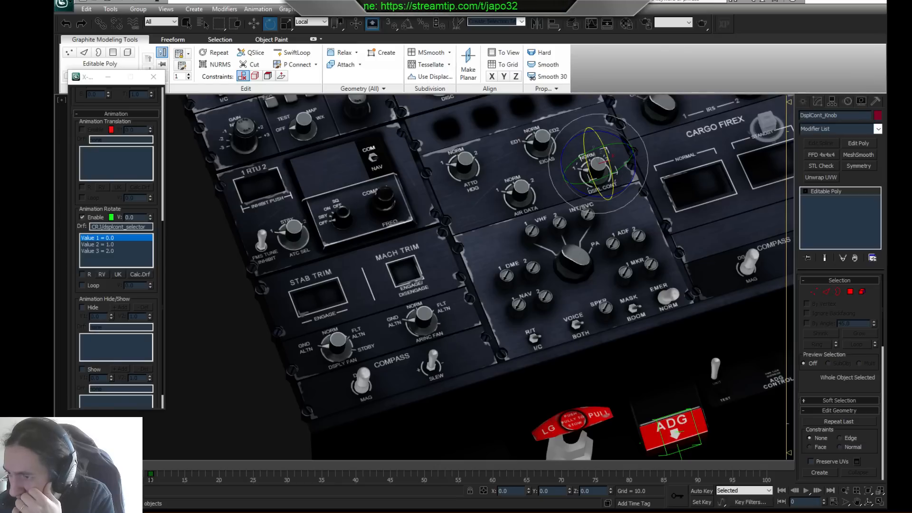
middle_click_drag(474, 351, 460, 348)
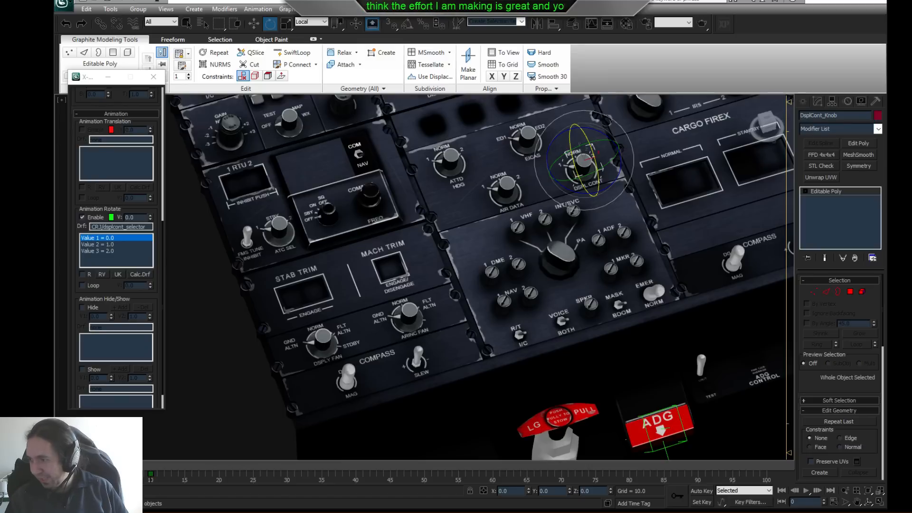
middle_click_drag(617, 267, 598, 262)
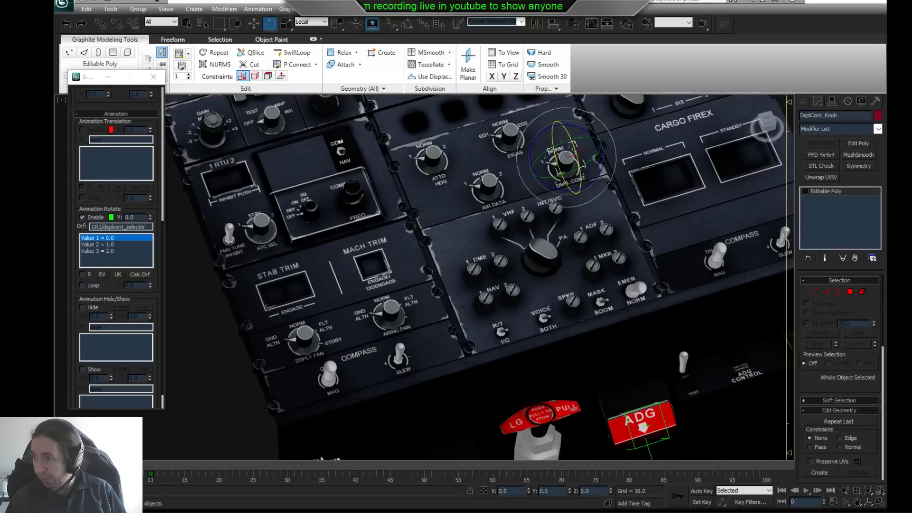
middle_click_drag(490, 193, 539, 308)
scroll(539, 308, "down", 5)
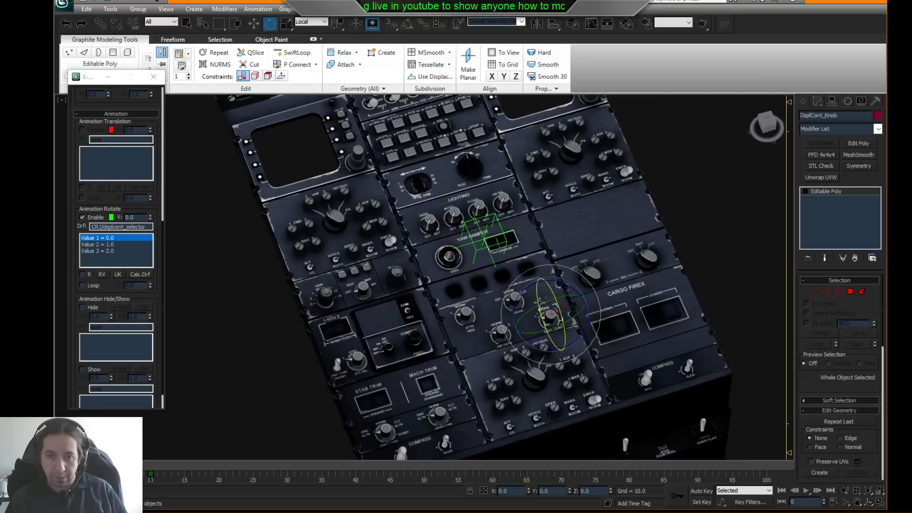
- Unhide the Cockpit_Main layer so the cockpit shell surrounds the central pedestal
middle_click_drag(440, 306, 492, 155, "alt")
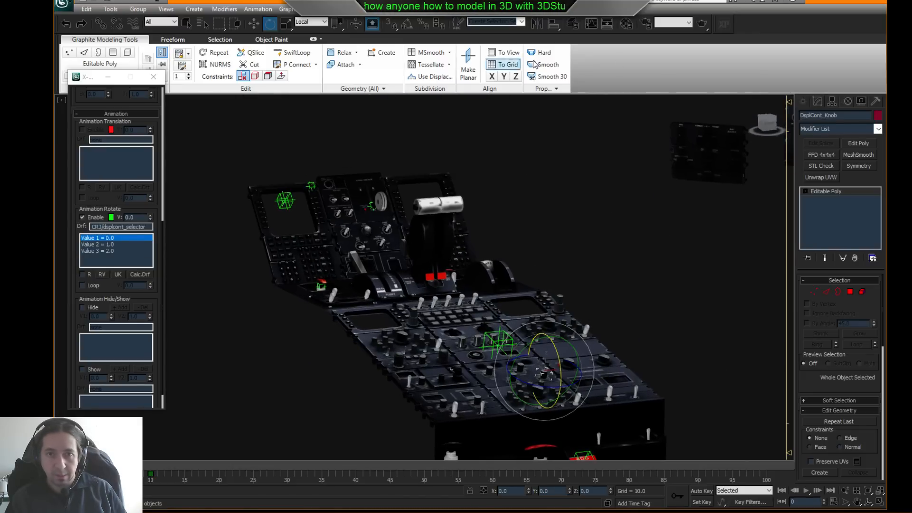
left_click(574, 27)
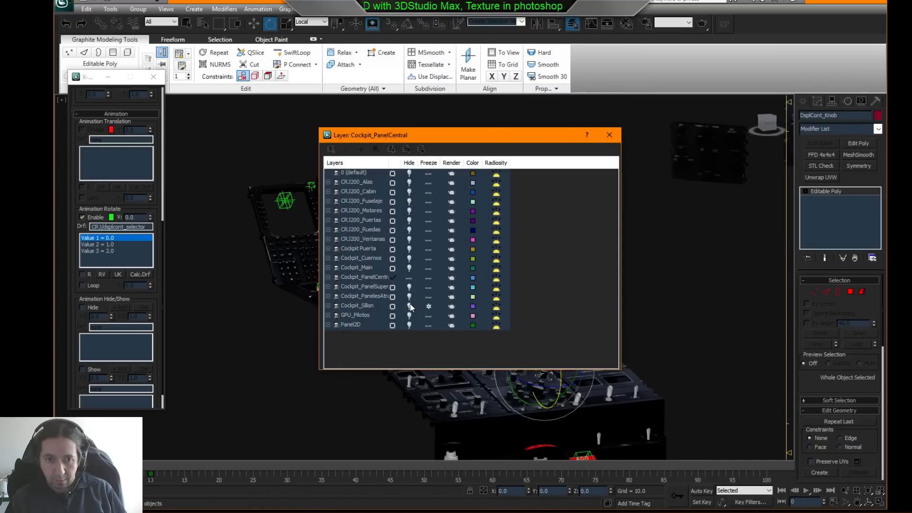
left_click(409, 267)
left_click(615, 136)
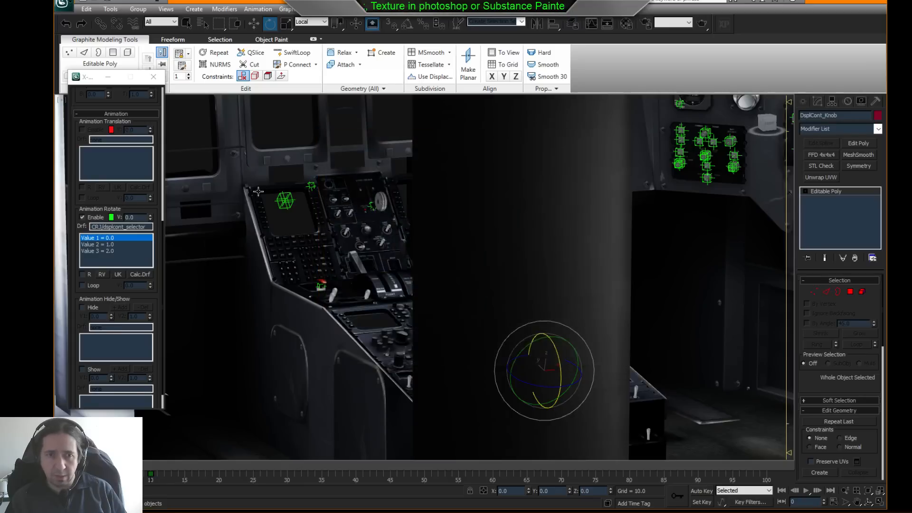
- Inspect the instrument panel and pedestal inside the cockpit, centring the view on the ThrottleLeft object
middle_click_drag(356, 221, 529, 295)
scroll(531, 242, "up", 10)
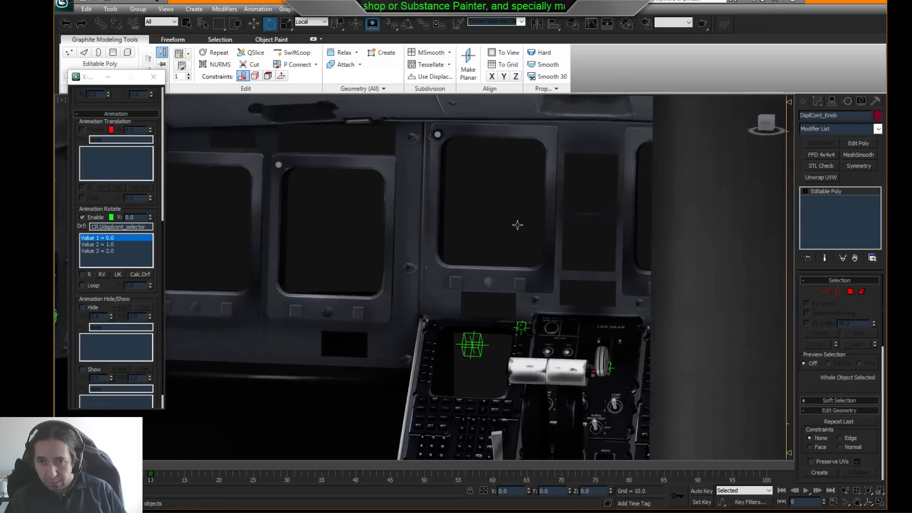
middle_click_drag(518, 224, 532, 255, "alt")
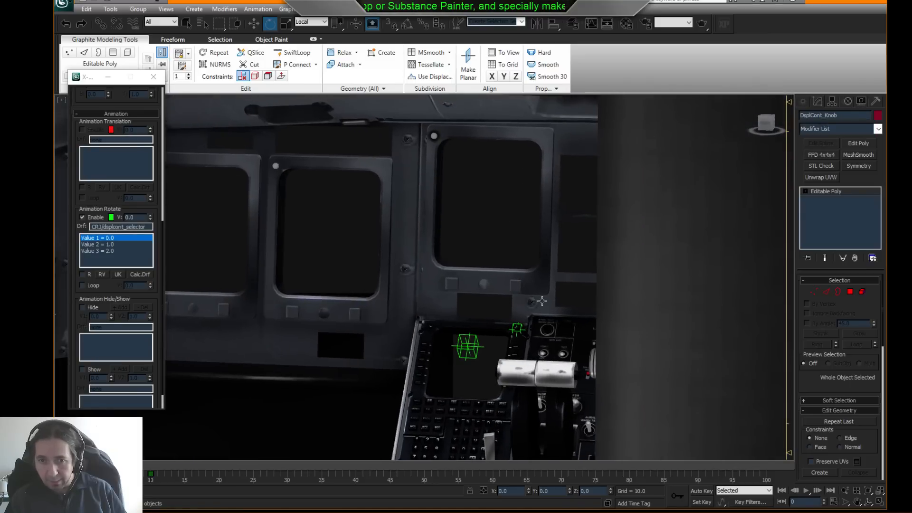
left_click(529, 375)
key("z")
middle_click_drag(529, 375, 589, 355, "alt")
scroll(475, 275, "down", 5)
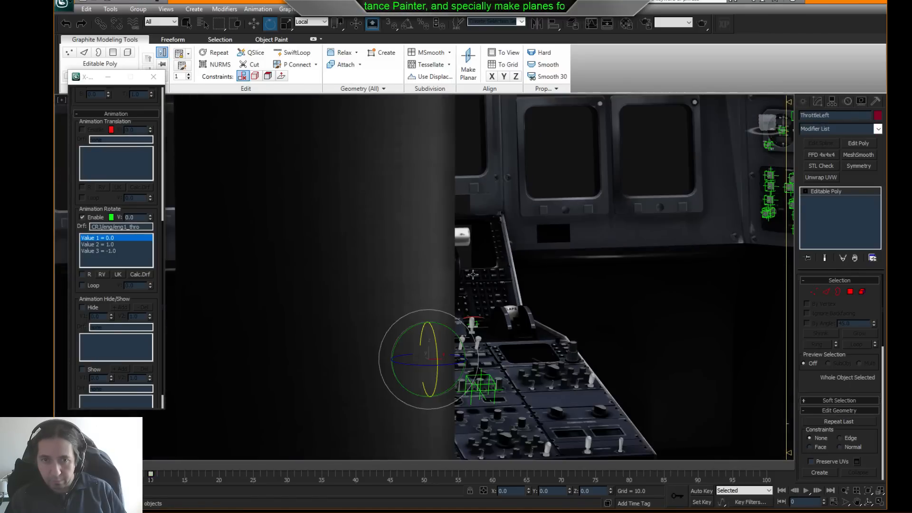
- Create a target camera behind the cockpit model, aimed forward into the cockpit, and dismiss the script error
scroll(485, 281, "up", 2)
middle_click_drag(486, 284, 564, 412, "alt")
scroll(531, 362, "down", 7)
scroll(531, 362, "down", 4)
left_click(802, 101)
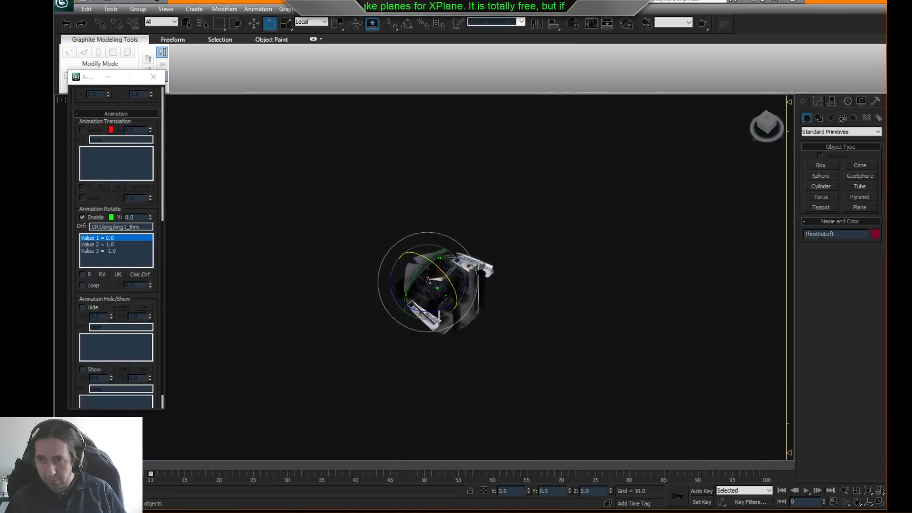
left_click(842, 117)
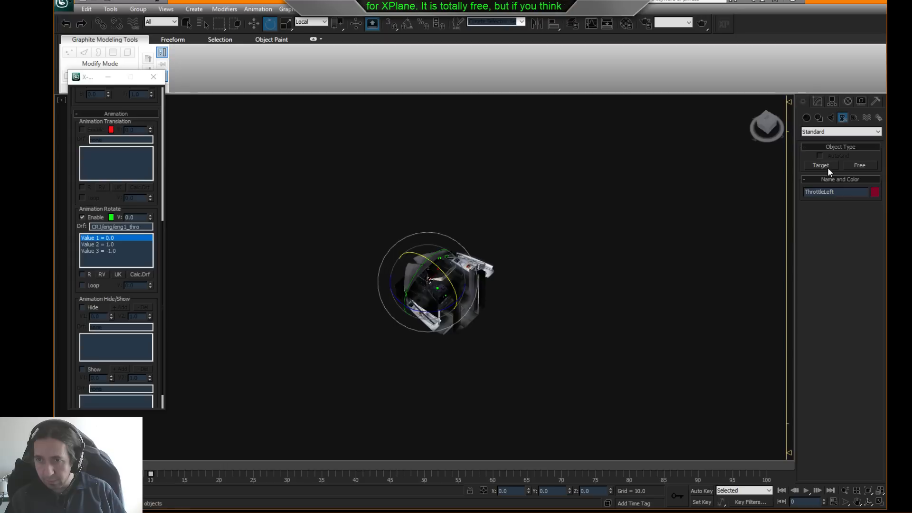
left_click(827, 168)
left_click_drag(551, 344, 456, 275)
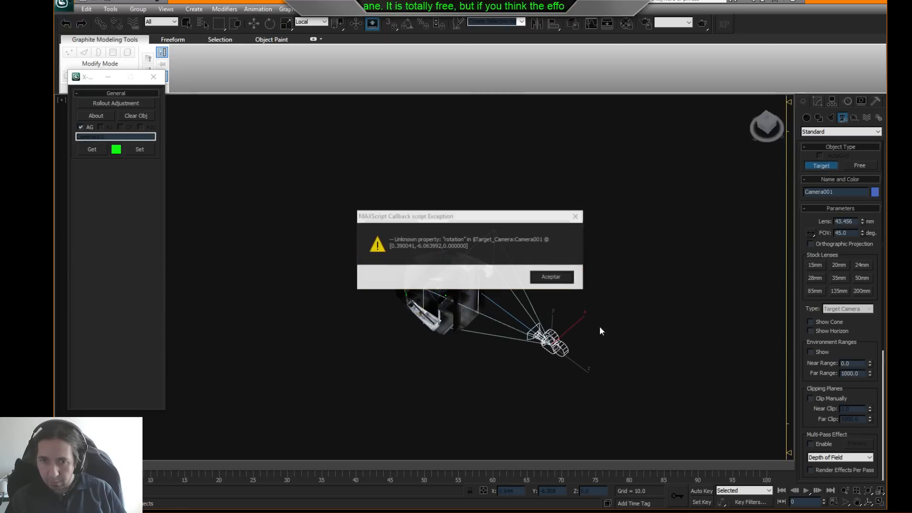
left_click(551, 279)
- Look through the new camera and widen its field of view, then return to an outside view of it
key("c")
middle_click_drag(470, 247, 606, 305)
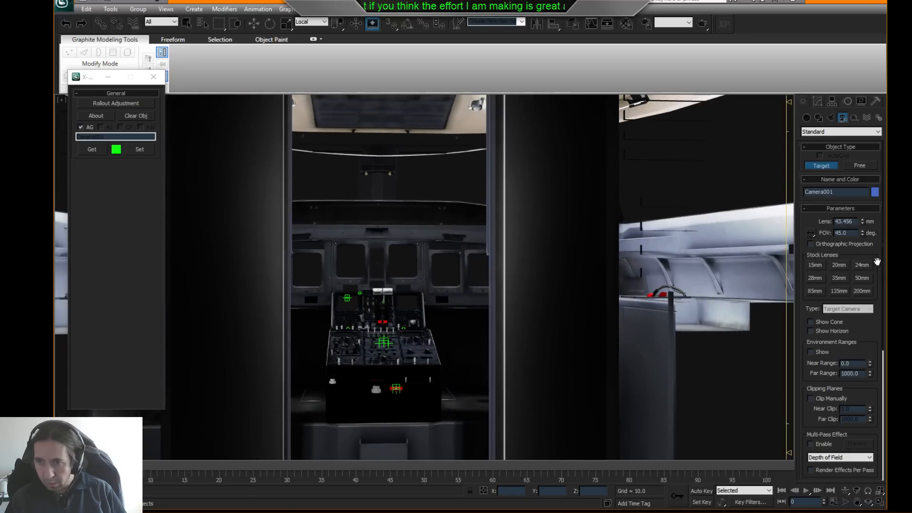
left_click_drag(862, 234, 871, 216)
middle_click_drag(518, 287, 538, 281)
key("e")
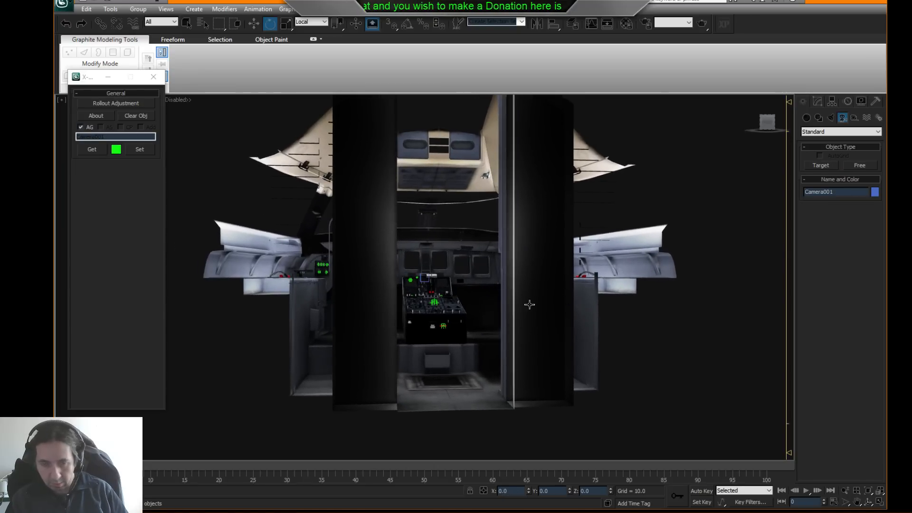
middle_click_drag(541, 304, 578, 344, "alt")
scroll(617, 324, "down", 4)
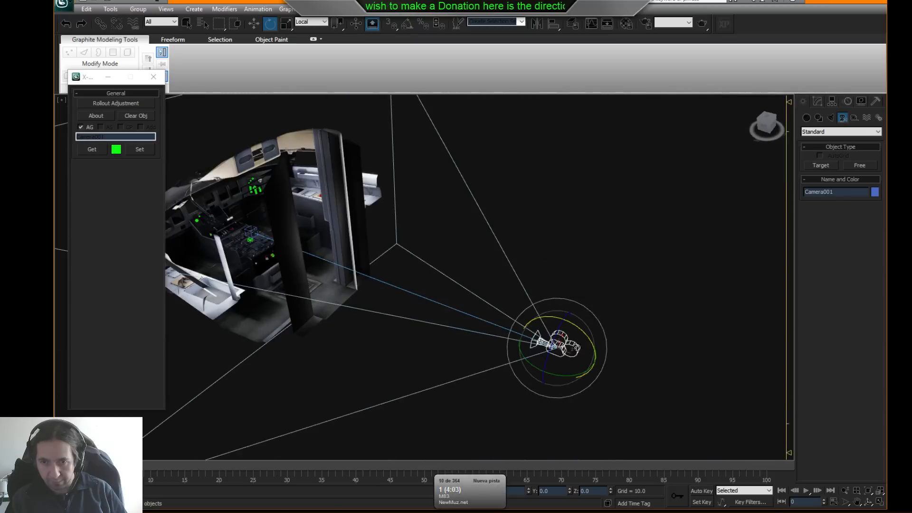
- Delete the camera Camera001 standing behind the cockpit model
right_click(617, 356)
left_click(577, 390)
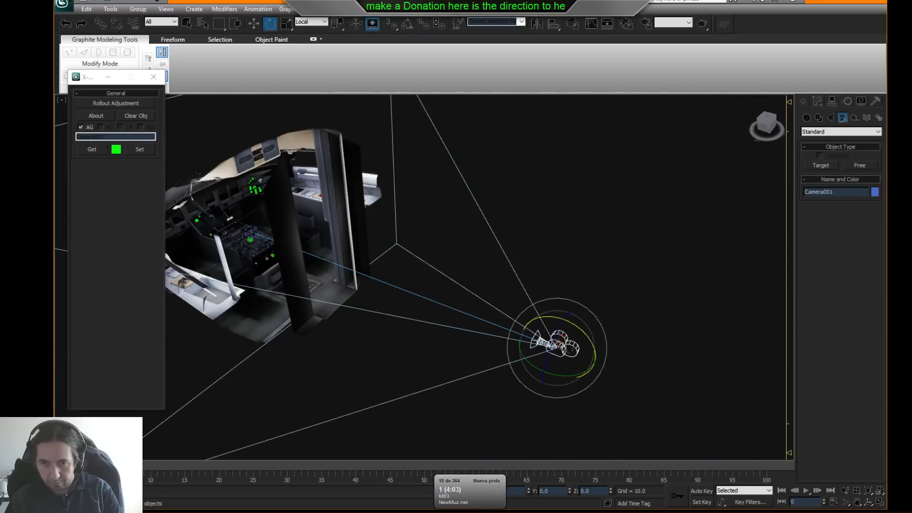
left_click(556, 346)
left_click(552, 278)
key("Delete")
- Select the left throttle lever on the central pedestal and inspect the display openings of the main instrument panel
middle_click_drag(560, 322, 380, 238, "alt")
scroll(489, 282, "up", 4)
left_click(489, 282)
scroll(490, 282, "up", 3)
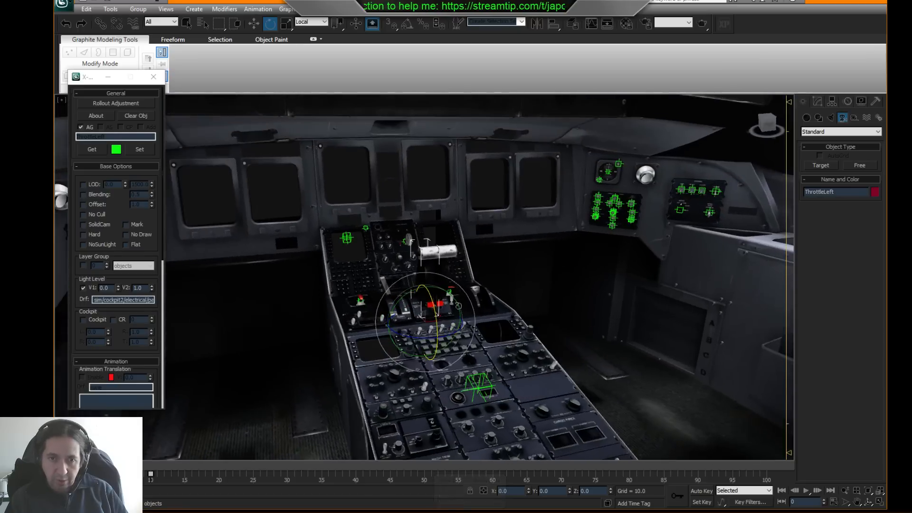
scroll(427, 266, "up", 3)
middle_click_drag(518, 333, 570, 422)
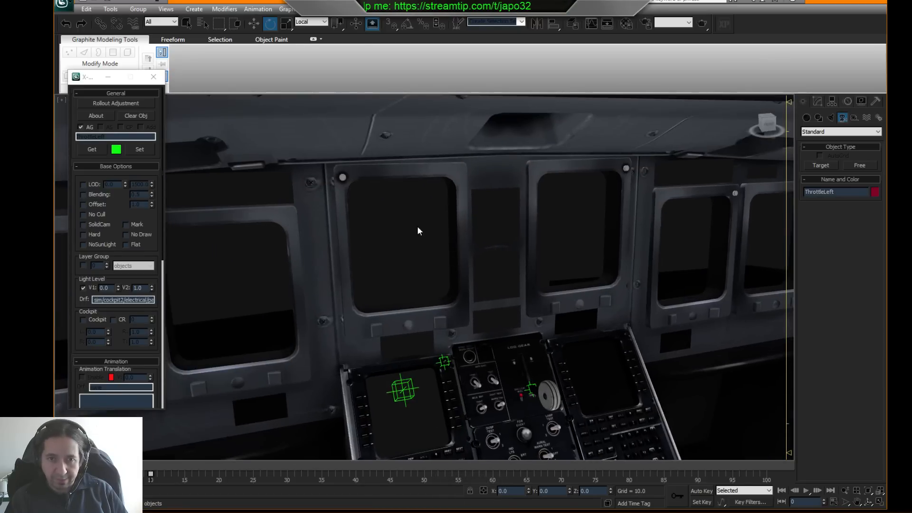
- Examine the central pedestal from the forward display units and throttle quadrant to the COMPASS and STAB TRIM panels
scroll(572, 285, "down", 4)
middle_click_drag(562, 366, 505, 283)
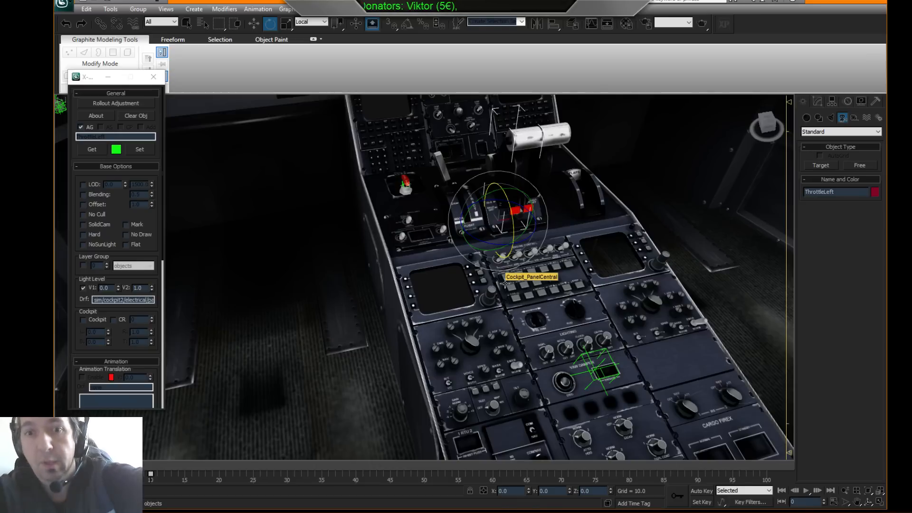
middle_click_drag(562, 325, 580, 285, "alt")
middle_click_drag(591, 442, 528, 304)
scroll(528, 364, "up", 3)
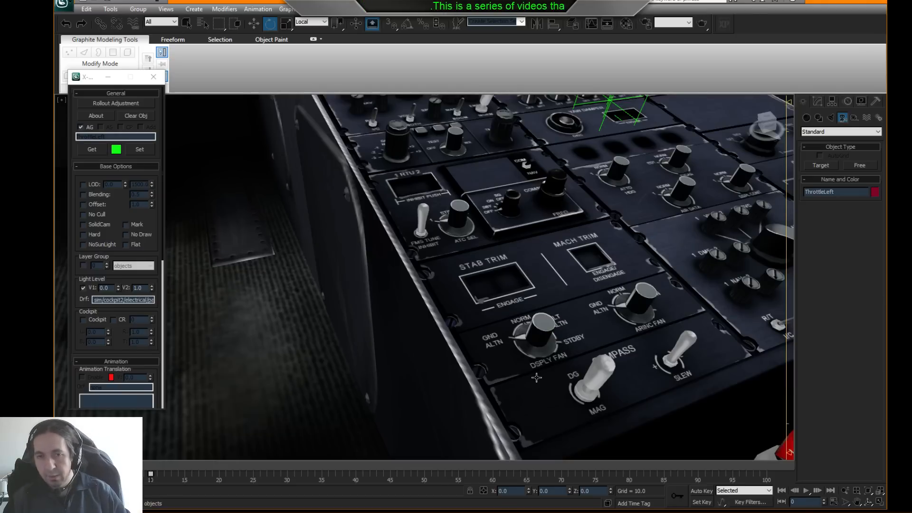
middle_click_drag(536, 377, 542, 382, "alt")
mouse_move(468, 185)
middle_mouse_down()
mouse_move(496, 337)
mouse_move(457, 182)
mouse_move(461, 190)
middle_mouse_up()
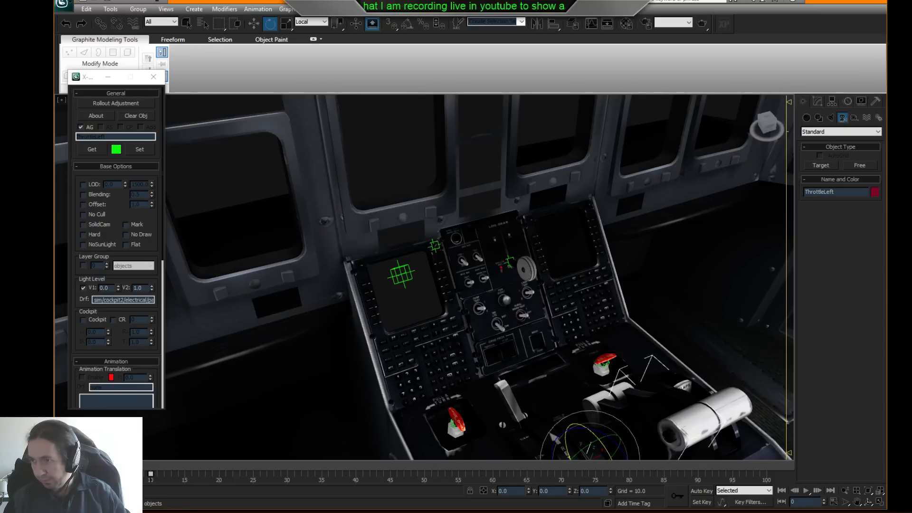
scroll(487, 294, "down", 4)
middle_click_drag(487, 294, 437, 244)
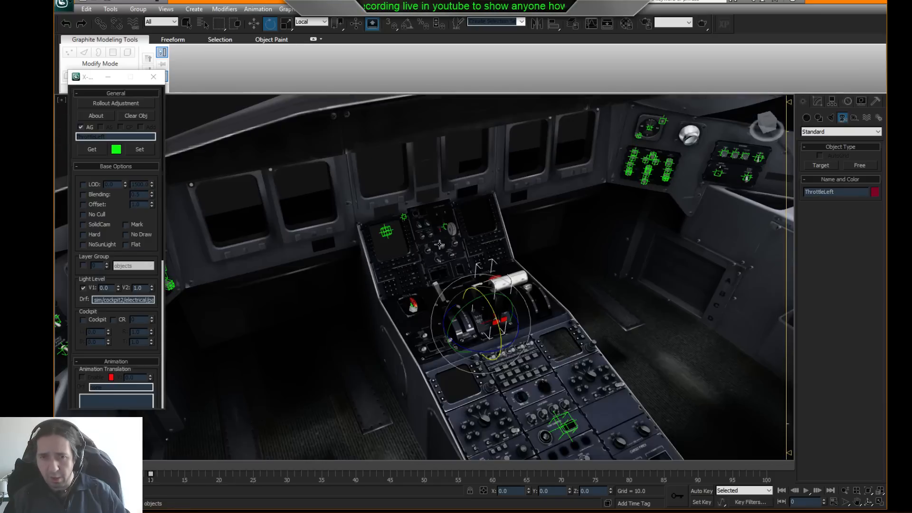
middle_click_drag(558, 375, 518, 282)
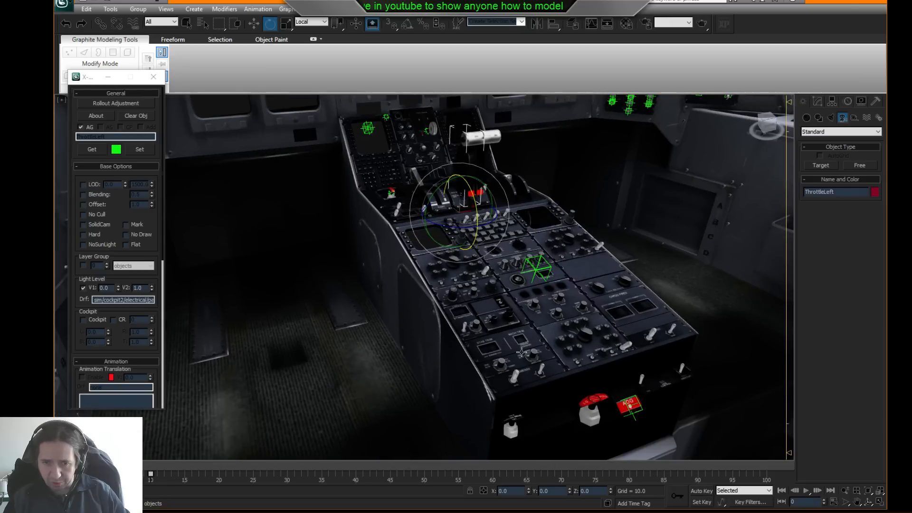
middle_click_drag(413, 151, 438, 230)
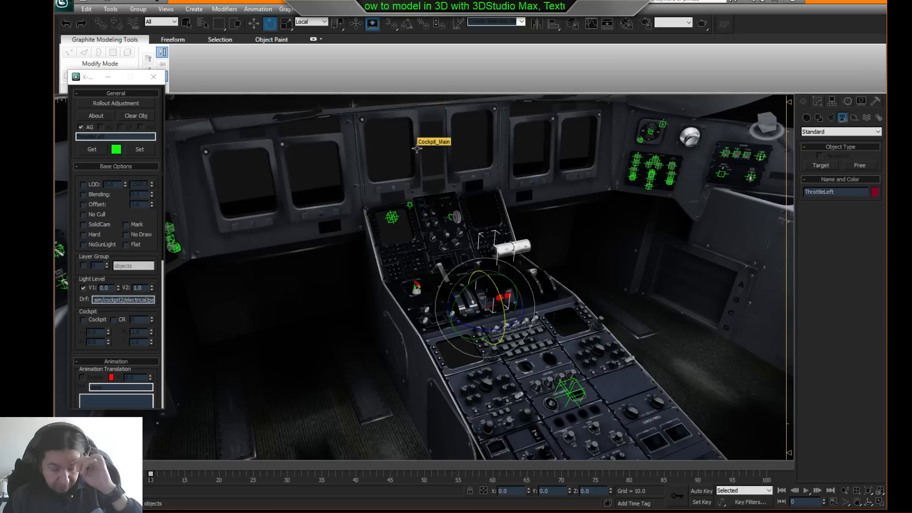
middle_click_drag(417, 149, 396, 174, "alt")
middle_click_drag(608, 447, 586, 359)
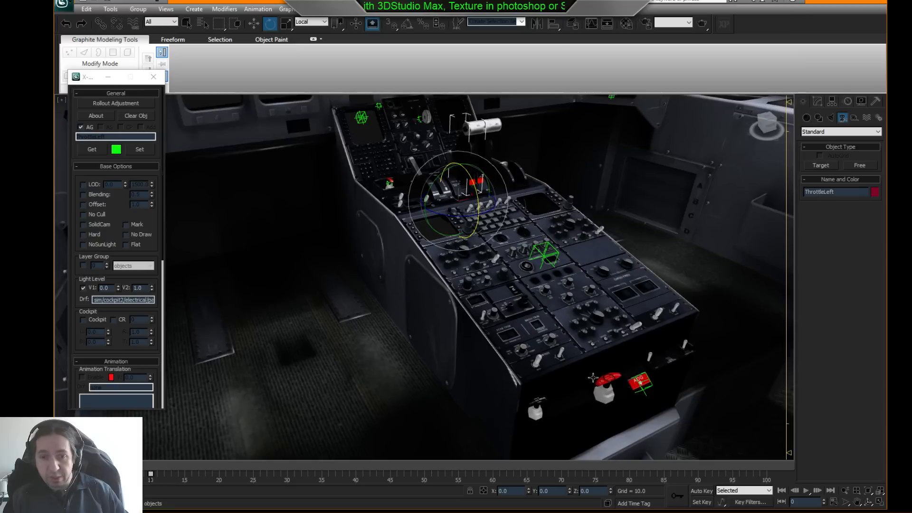
key("shift+z")
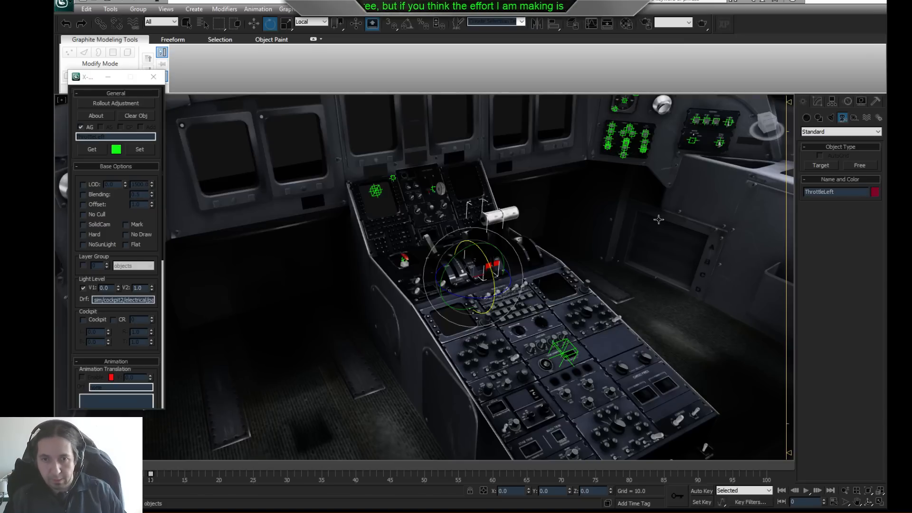
- Examine the aft face of the central pedestal with the parking brake, LG pull and ADG handles
middle_click_drag(658, 211, 647, 238, "alt")
middle_click_drag(642, 328, 593, 216)
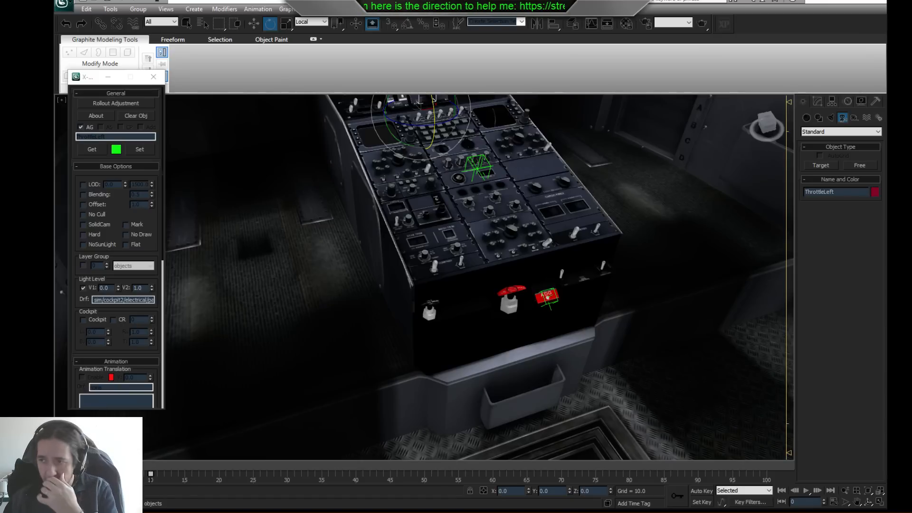
middle_click_drag(544, 254, 542, 255)
scroll(543, 255, "up", 8)
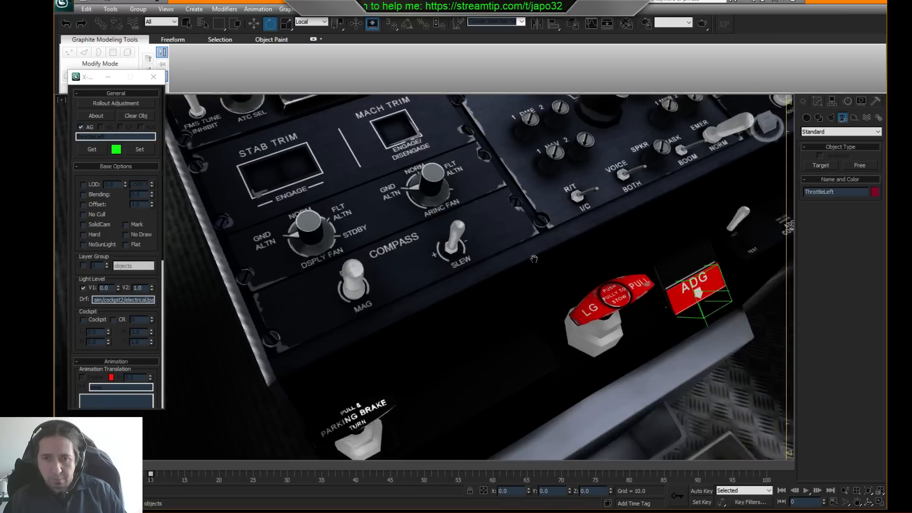
scroll(534, 259, "down", 10)
middle_click_drag(507, 252, 519, 254)
middle_click_drag(442, 164, 423, 234)
scroll(460, 273, "down", 3)
scroll(460, 274, "up", 3)
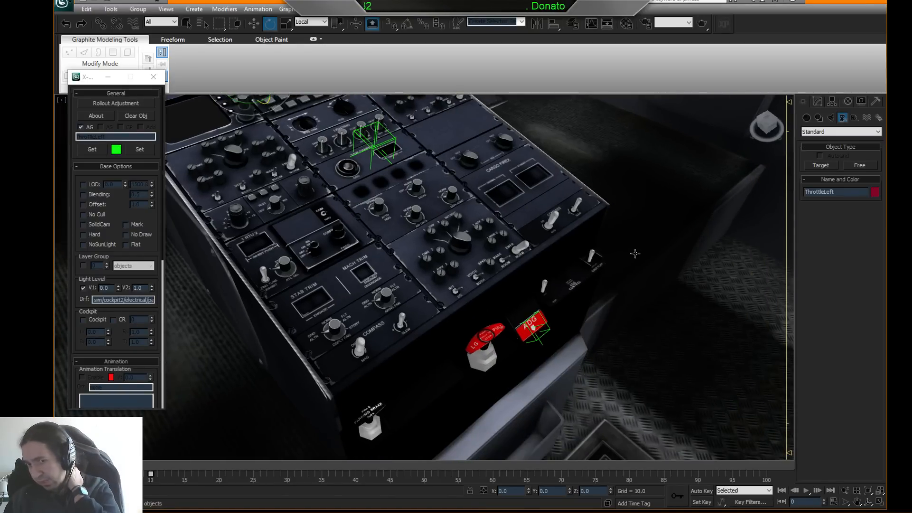
scroll(570, 266, "down", 5)
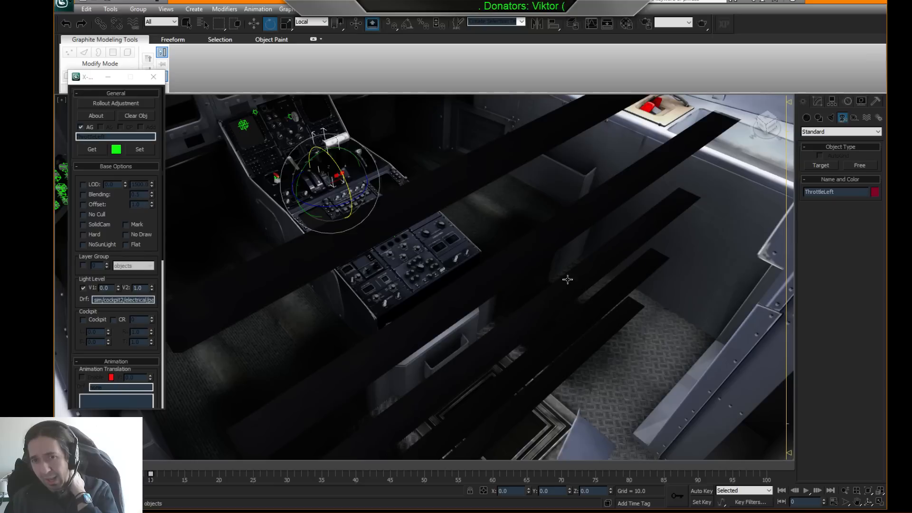
scroll(497, 258, "up", 5)
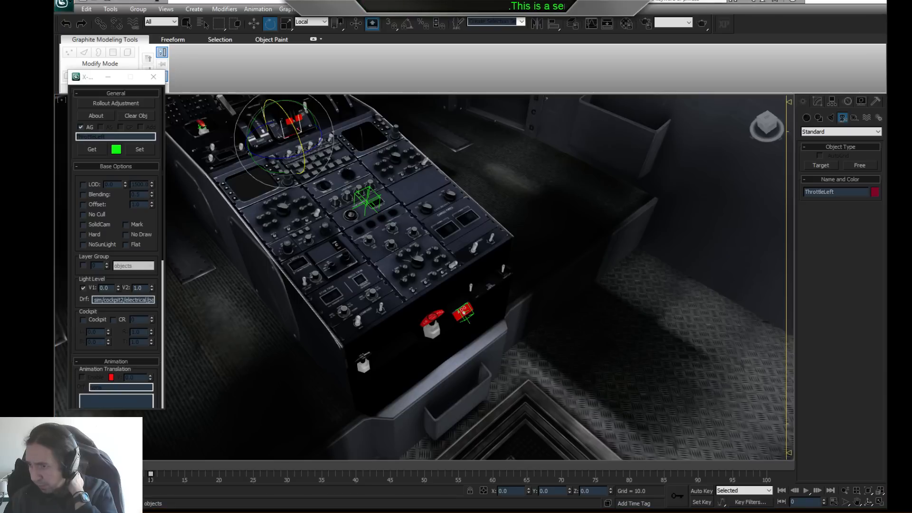
middle_click_drag(540, 338, 539, 272)
scroll(538, 272, "up", 3)
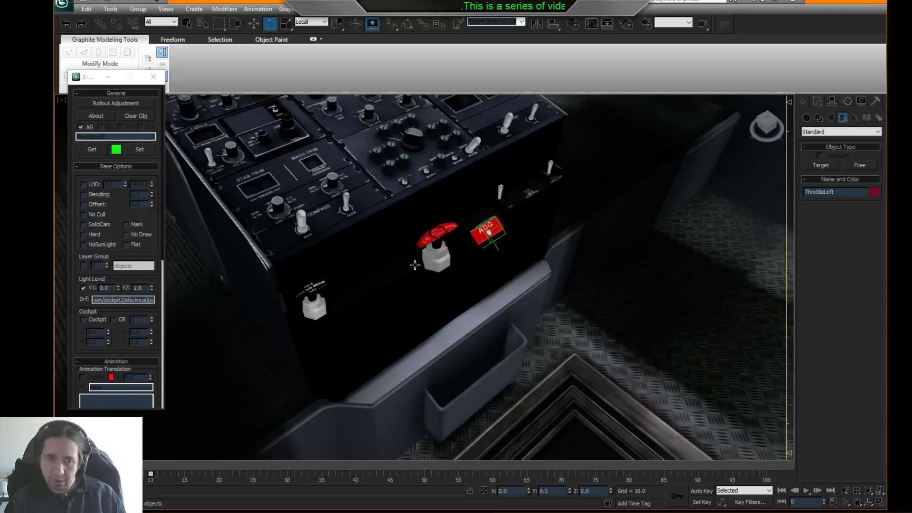
middle_click_drag(336, 233, 340, 240)
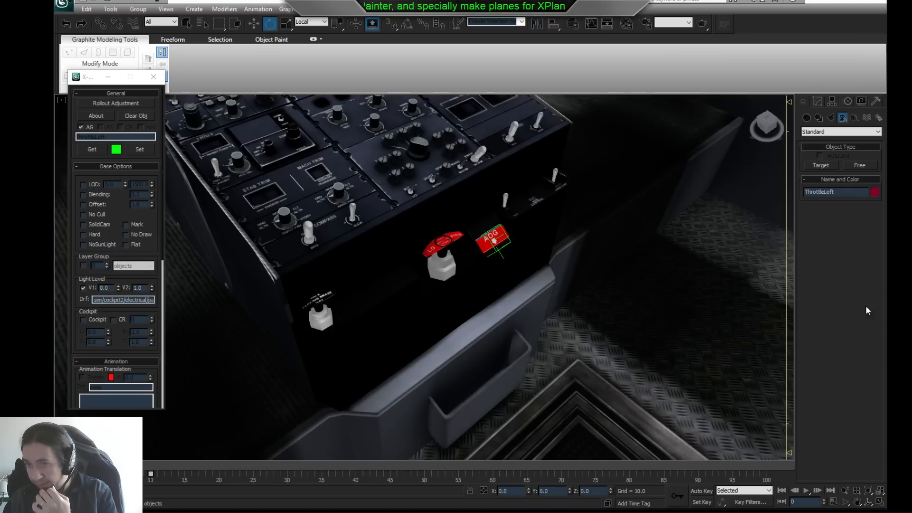
- Select the IRS 1 knob above the CARGO FIREX panel and review its rotation animation dataref and values
middle_click_drag(523, 230, 503, 337)
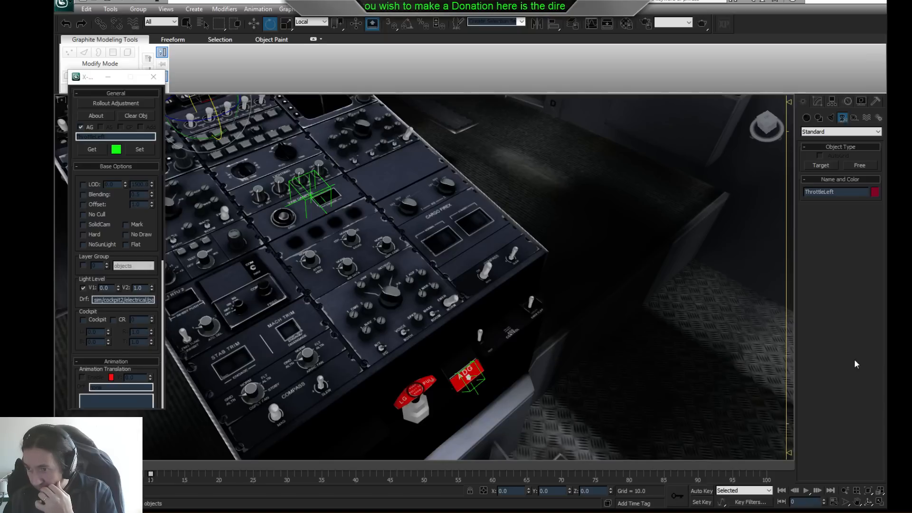
middle_click_drag(366, 321, 386, 269)
scroll(386, 270, "up", 3)
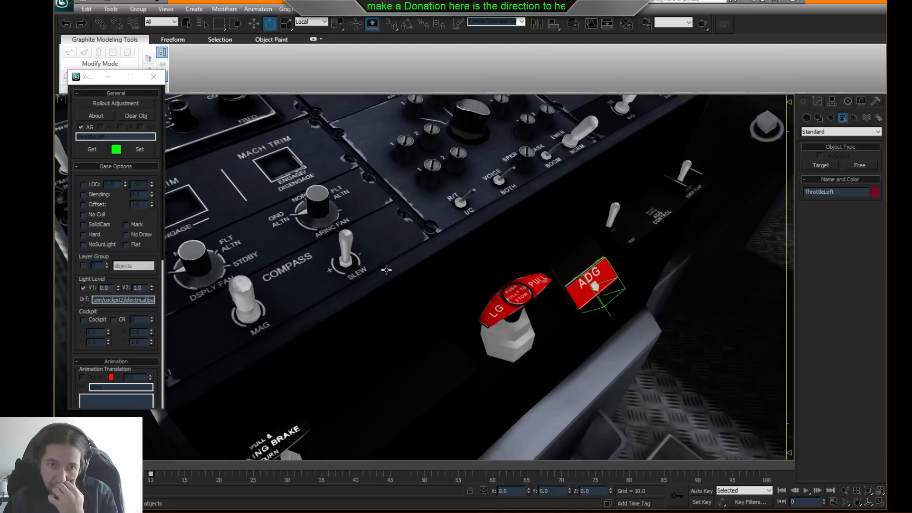
middle_click_drag(326, 280, 223, 427)
middle_click_drag(470, 104, 421, 289)
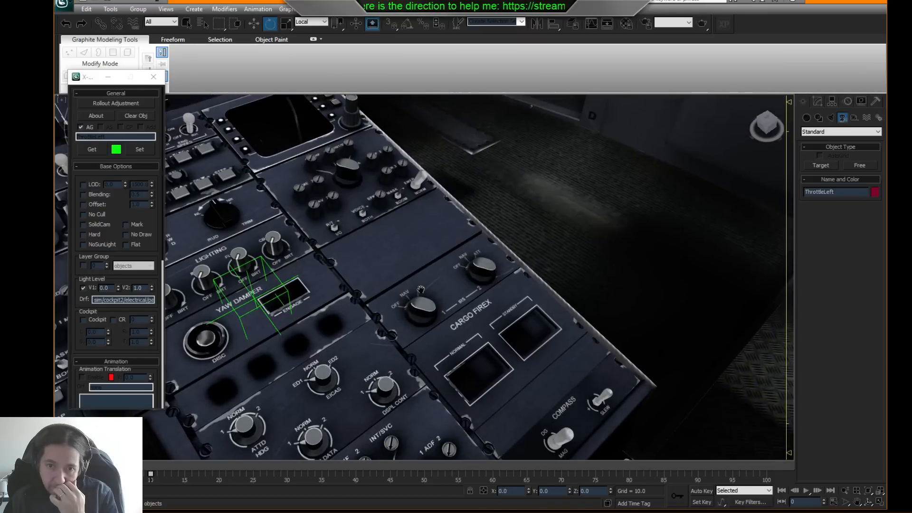
scroll(421, 289, "up", 3)
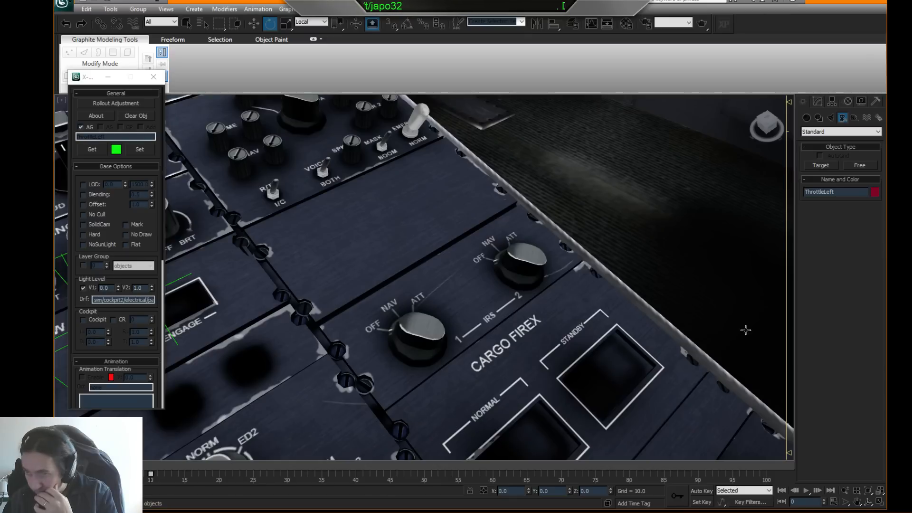
left_click(418, 328)
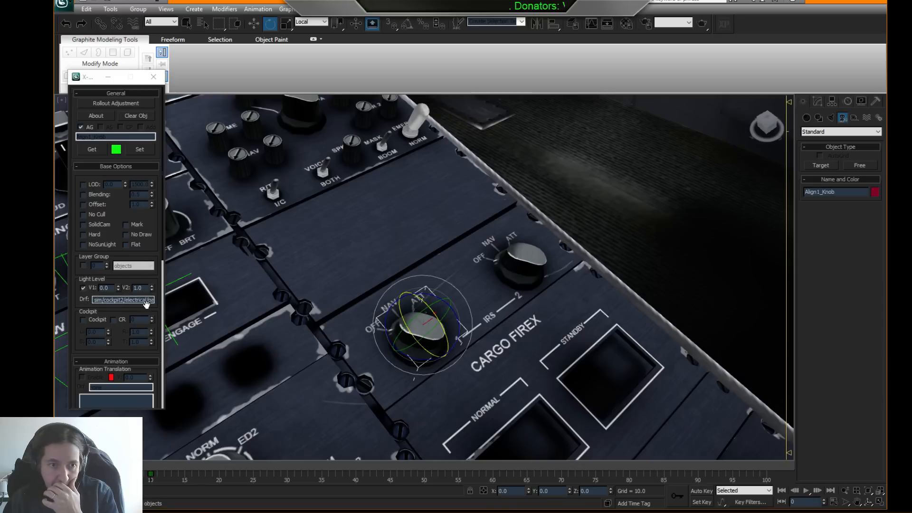
scroll(159, 151, "down", 4)
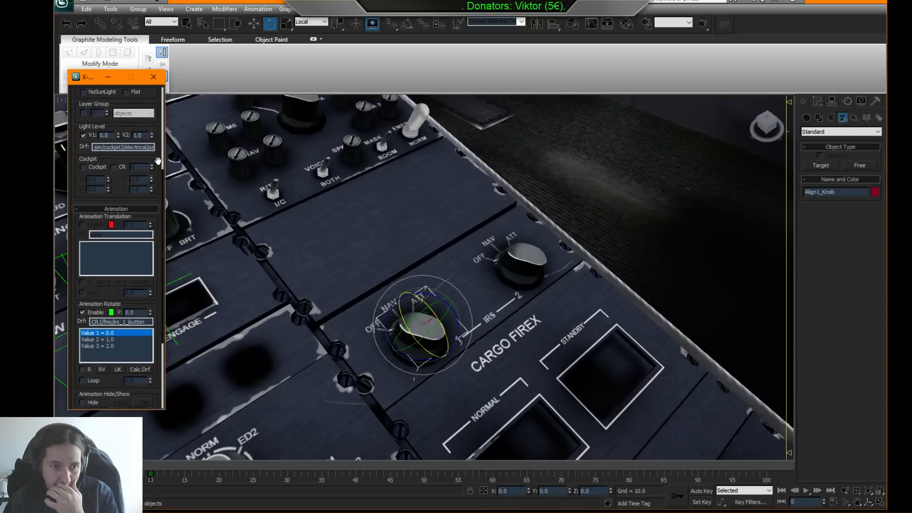
scroll(215, 219, "down", 6)
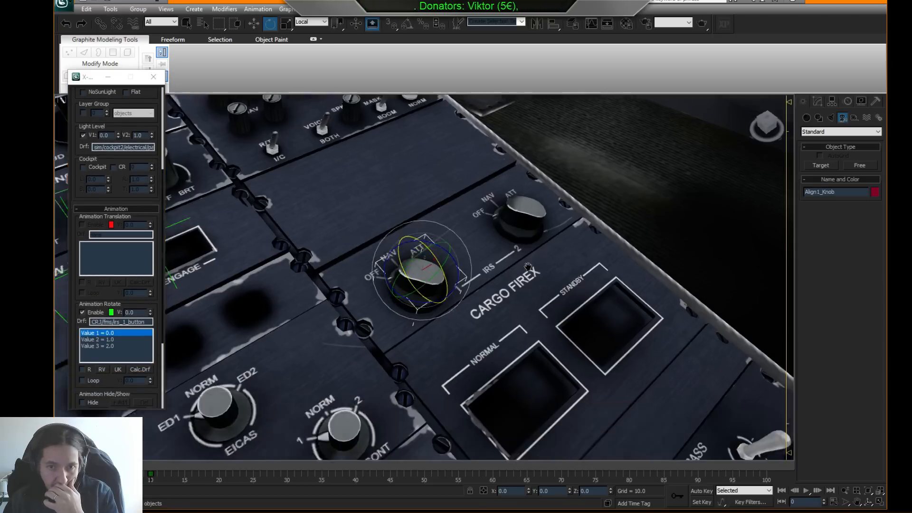
- Select the central panel mesh at the COMPASS SLEW switch and check its geometry in wireframe and shaded display
scroll(379, 254, "up", 4)
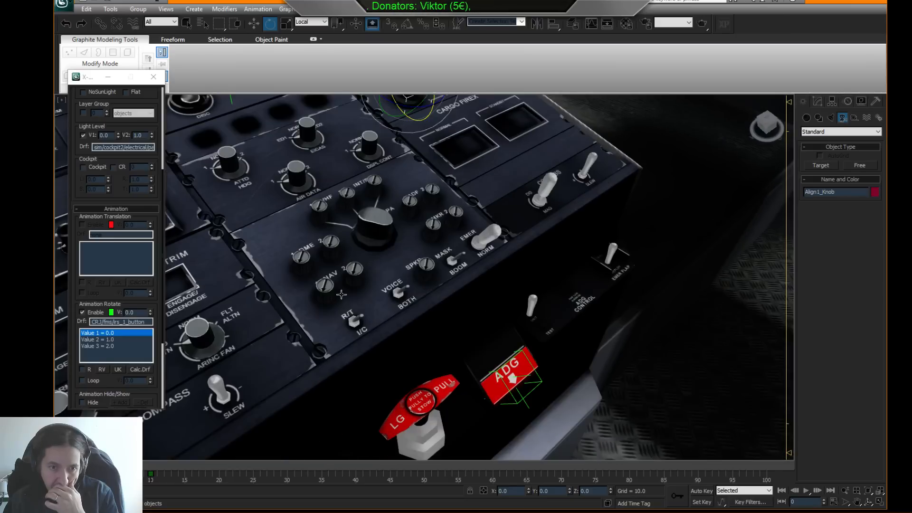
middle_click_drag(379, 254, 417, 266)
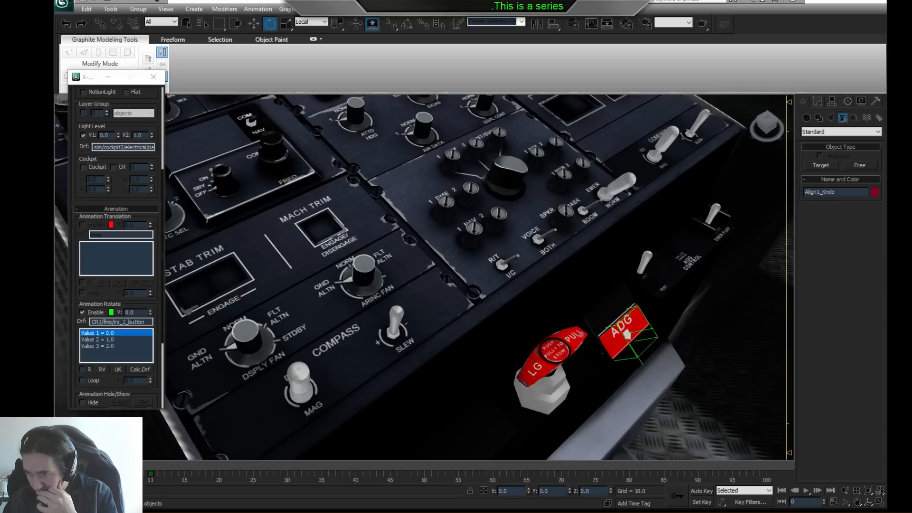
left_click(395, 320)
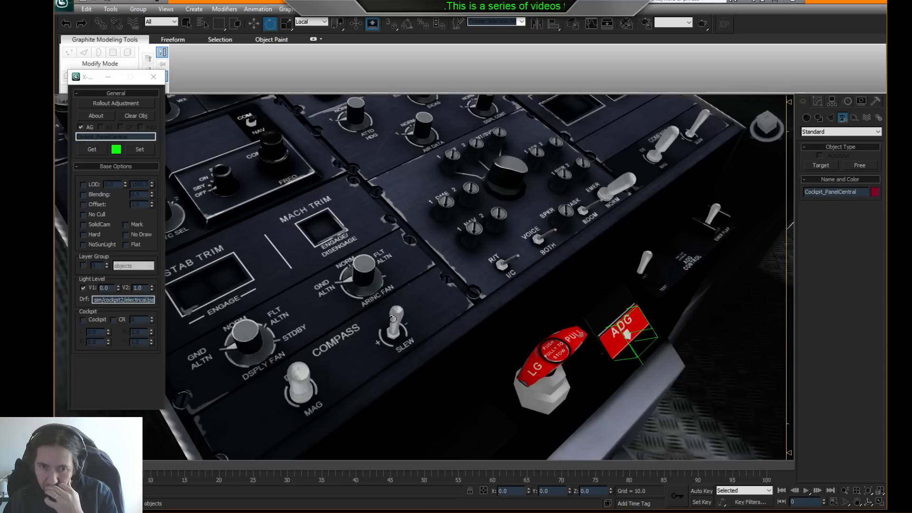
key("F3")
key("F3")
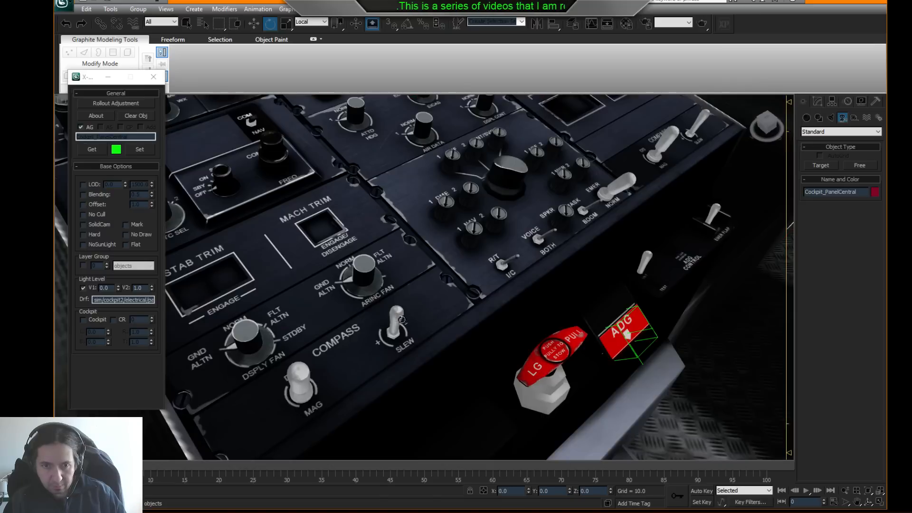
middle_click_drag(486, 287, 491, 289)
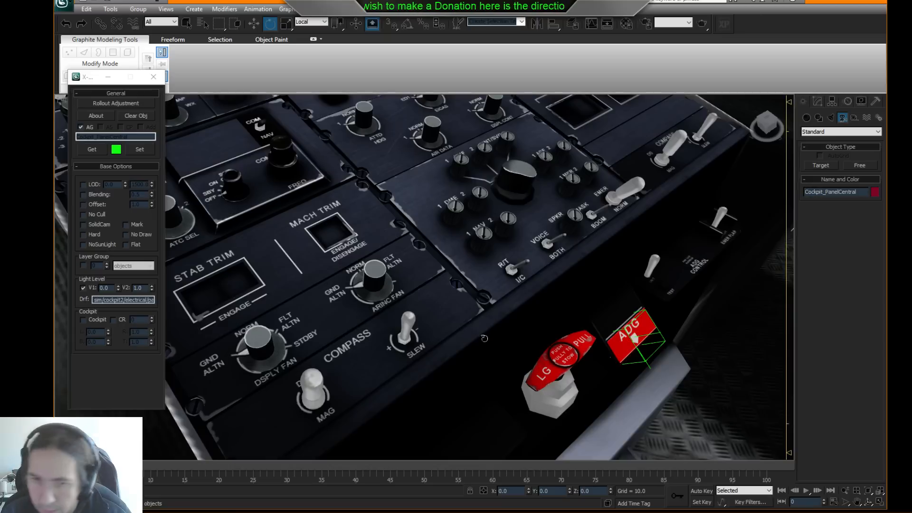
middle_click_drag(490, 268, 396, 330, "alt")
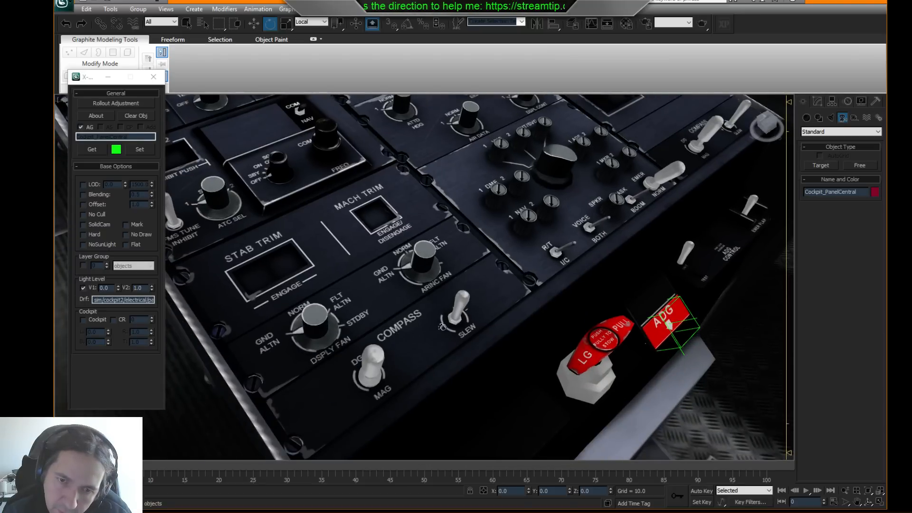
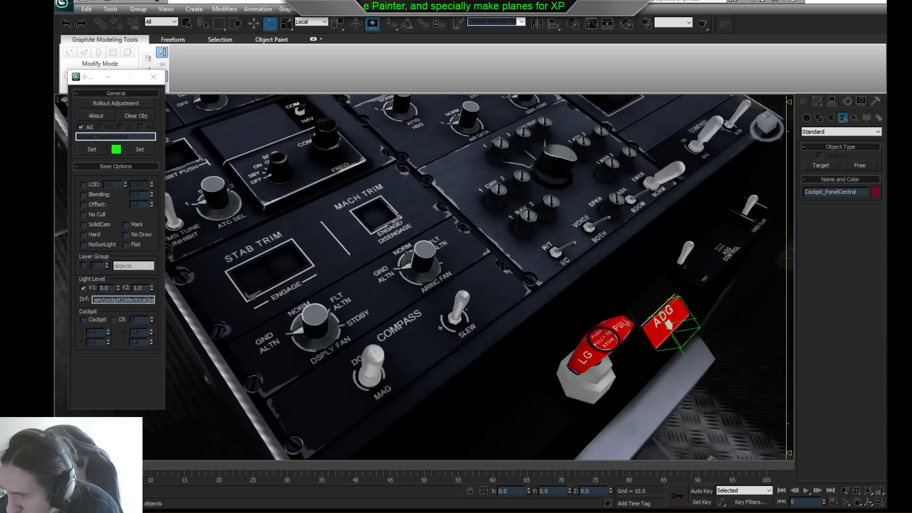
- Examine the IRS 1 and IRS 2 knobs with their OFF, NAV and ATT markings above the CARGO FIREX panel
scroll(450, 241, "down", 5)
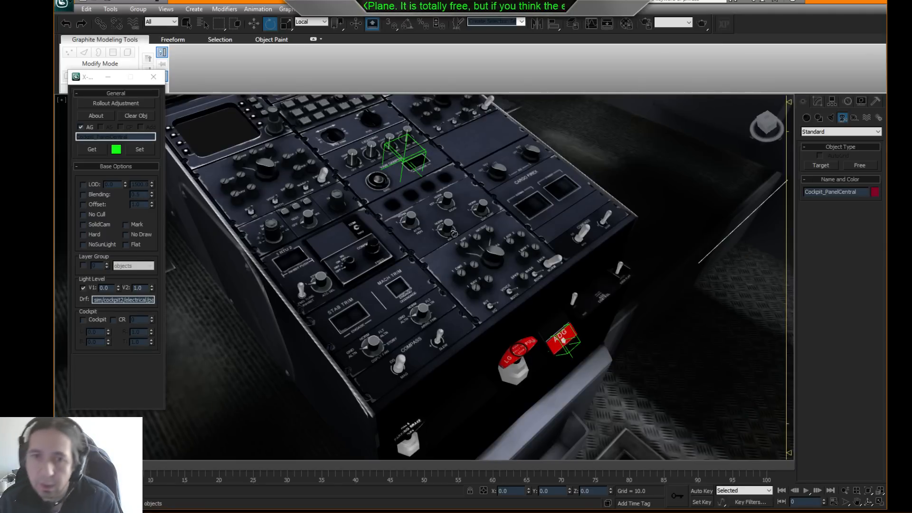
middle_click_drag(513, 178, 437, 231, "alt")
scroll(437, 231, "up", 5)
middle_click_drag(458, 110, 485, 264)
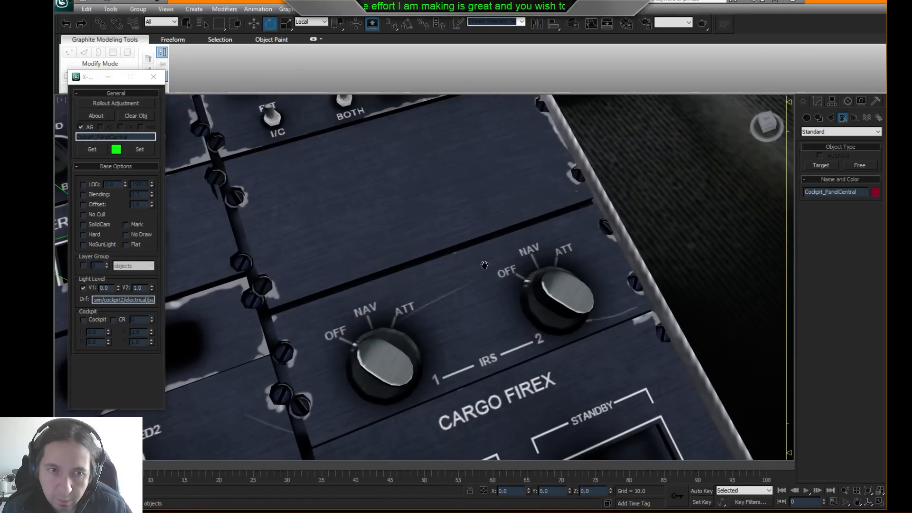
scroll(484, 265, "down", 3)
scroll(503, 204, "down", 2)
middle_click_drag(469, 253, 487, 243)
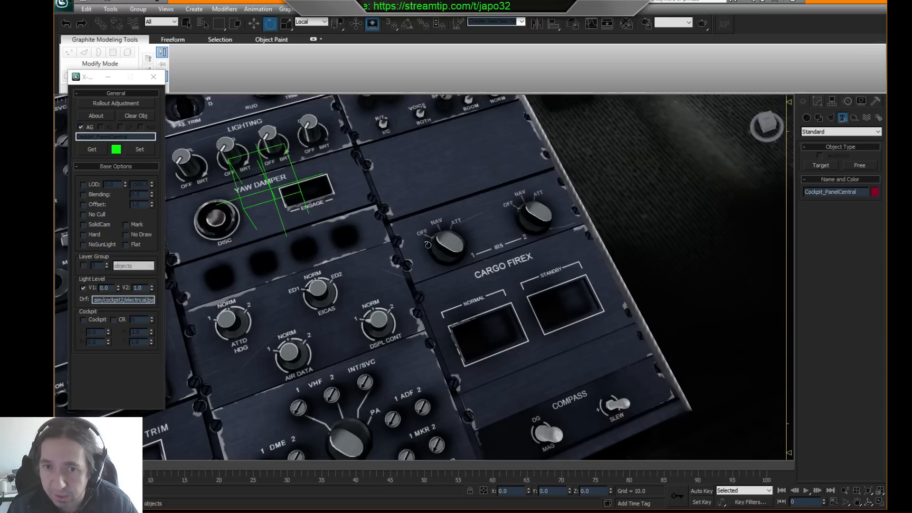
- Examine the pedestal's COMPASS, STAB TRIM, audio selector, IRS and CARGO FIREX panels with their knobs and switches
middle_click_drag(437, 313, 516, 237)
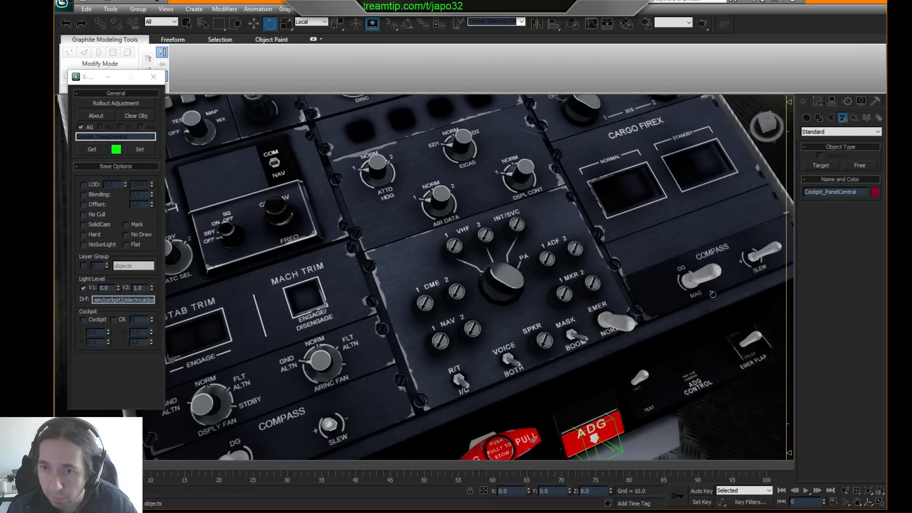
middle_click_drag(539, 329, 612, 286)
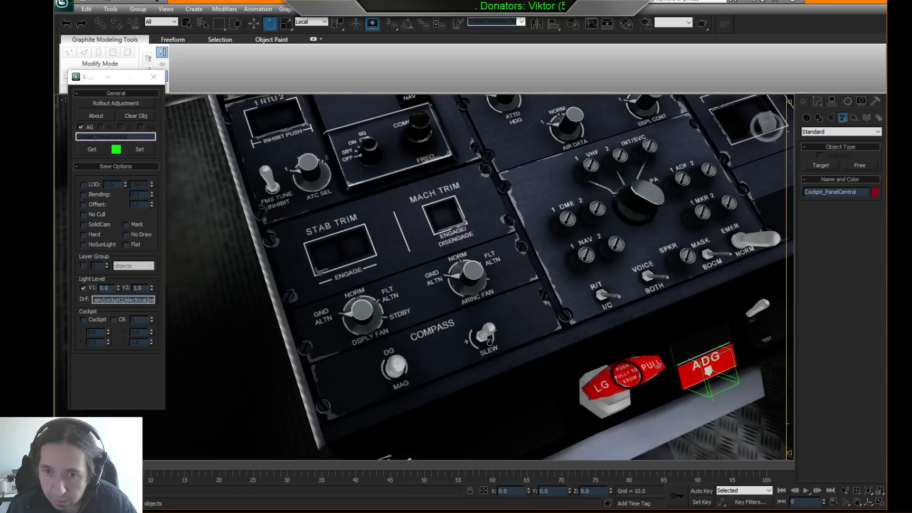
middle_click_drag(505, 326, 486, 340, "alt")
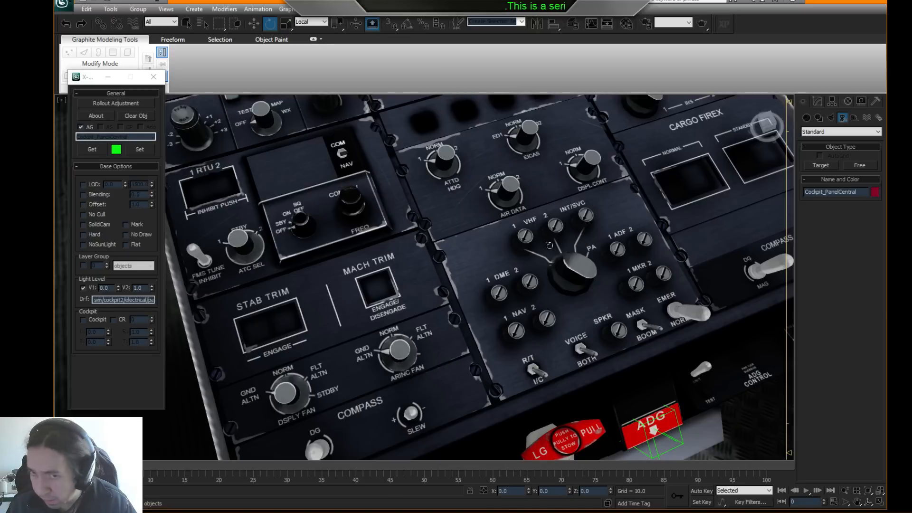
middle_click_drag(553, 205, 509, 275, "alt")
middle_click_drag(555, 164, 544, 272)
middle_click_drag(625, 352, 618, 272)
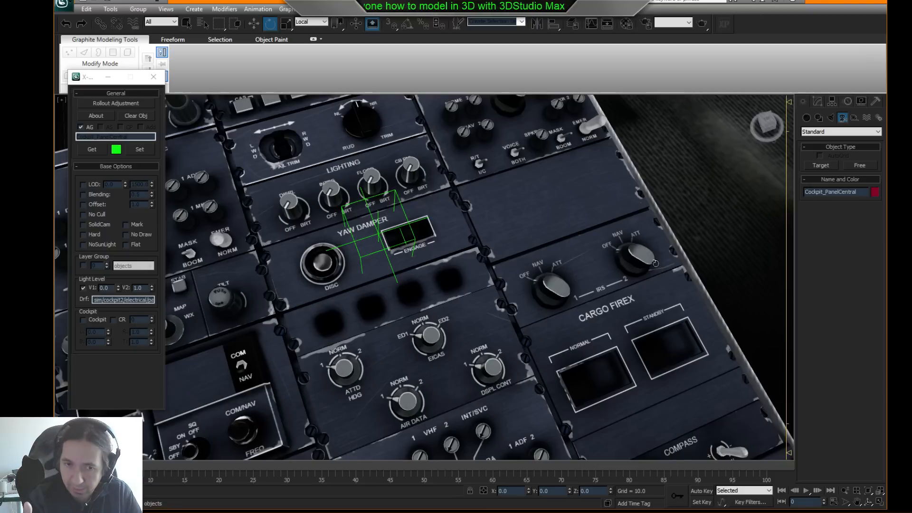
scroll(600, 330, "down", 2)
scroll(604, 341, "up", 2)
middle_click_drag(580, 391, 541, 281)
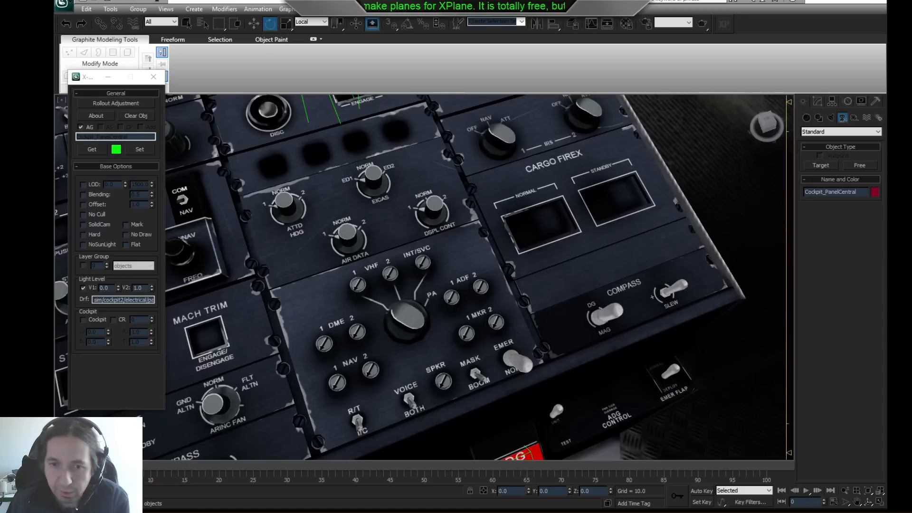
- Examine the whole central pedestal from above, including the IRS 1 and 2 knobs up close
middle_click_drag(525, 282, 542, 283)
scroll(541, 282, "down", 3)
middle_click_drag(475, 273, 499, 284)
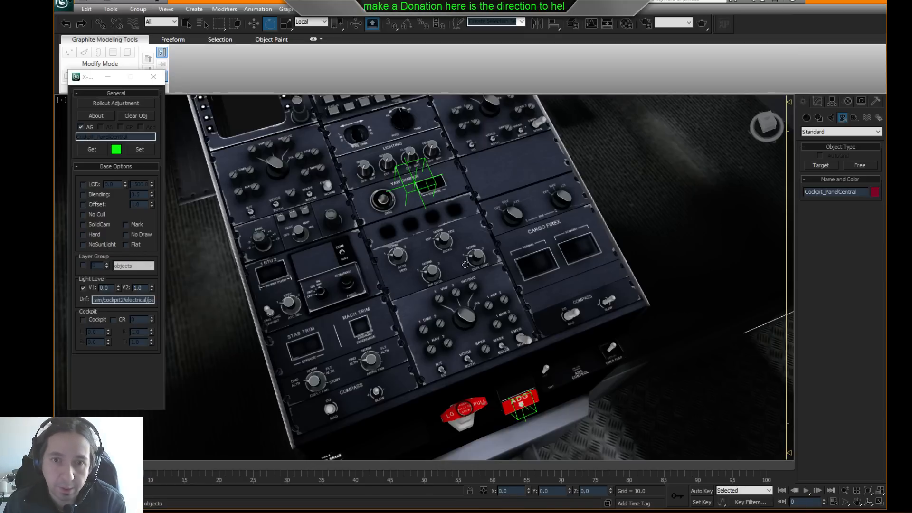
middle_click_drag(563, 200, 560, 204)
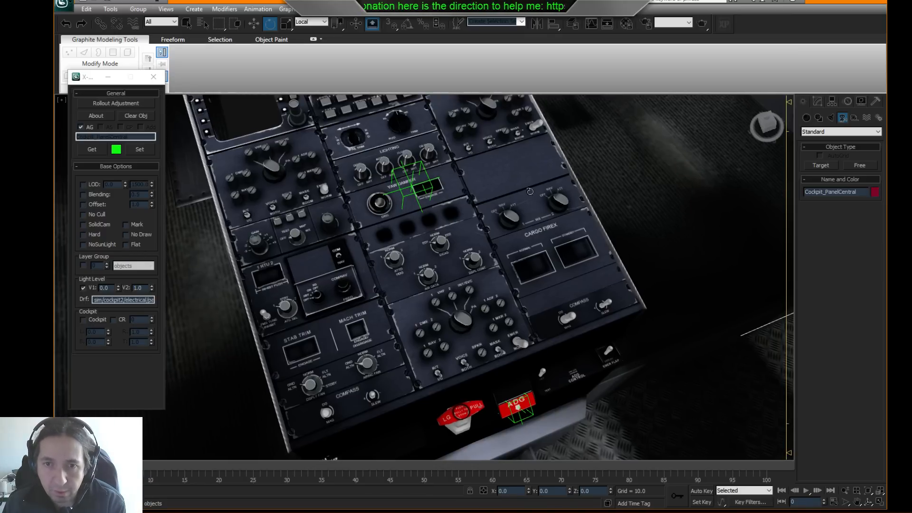
middle_click_drag(318, 188, 513, 344)
middle_click_drag(375, 141, 447, 356)
middle_click_drag(569, 346, 435, 131)
middle_click_drag(520, 361, 475, 259)
middle_click_drag(478, 292, 462, 204)
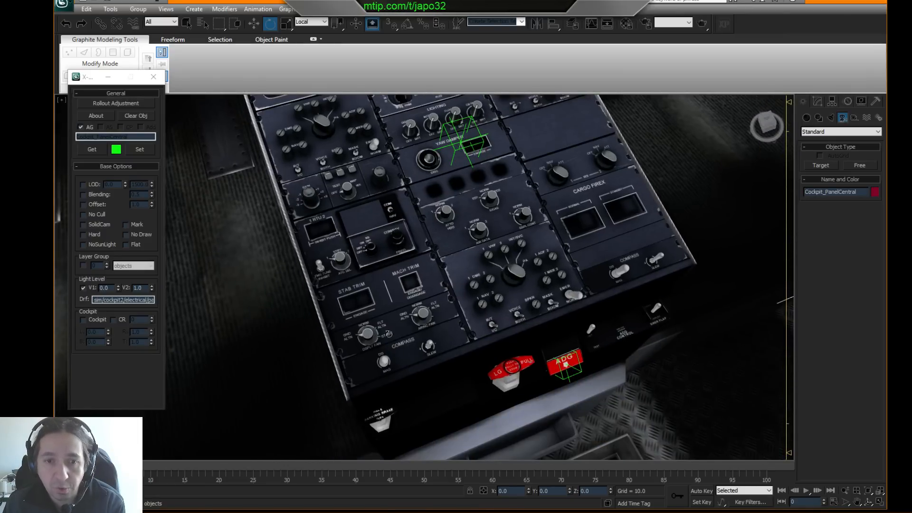
middle_click_drag(571, 268, 556, 290)
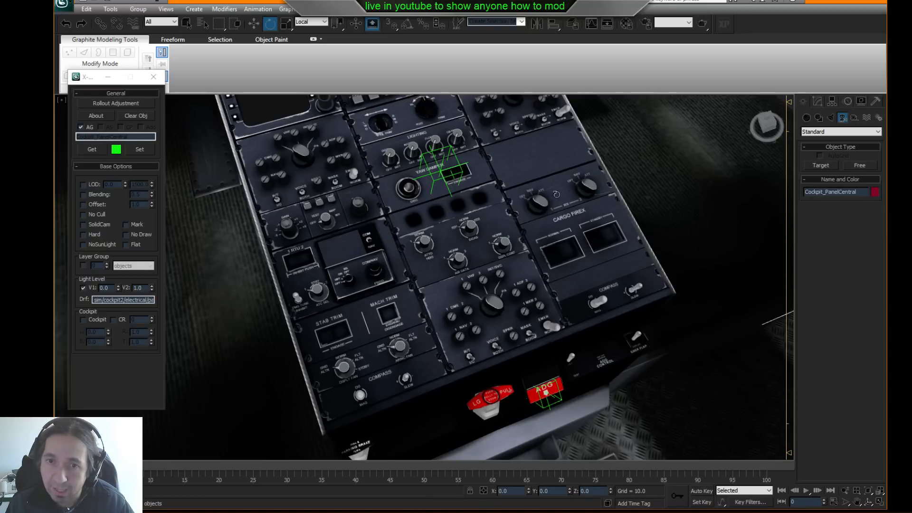
scroll(567, 190, "up", 10)
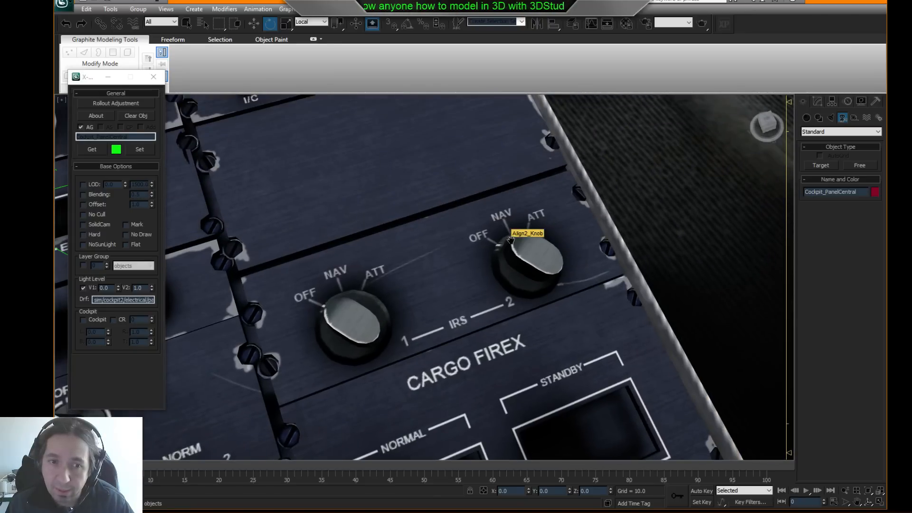
scroll(510, 240, "down", 5)
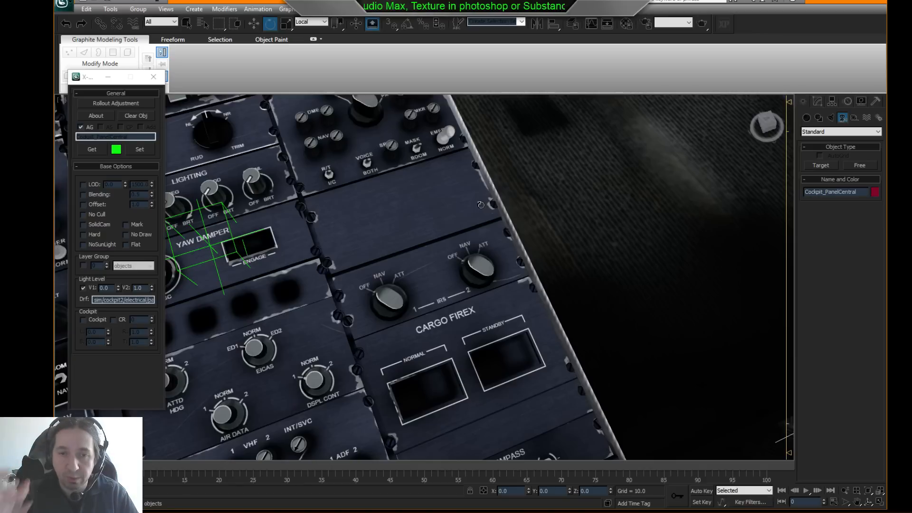
- Select the two polygons of the central panel mesh that form the IRS panel surface
mouse_move(483, 207)
middle_mouse_down("alt")
mouse_move(498, 196)
mouse_move(438, 265)
middle_mouse_up("alt")
key("F3")
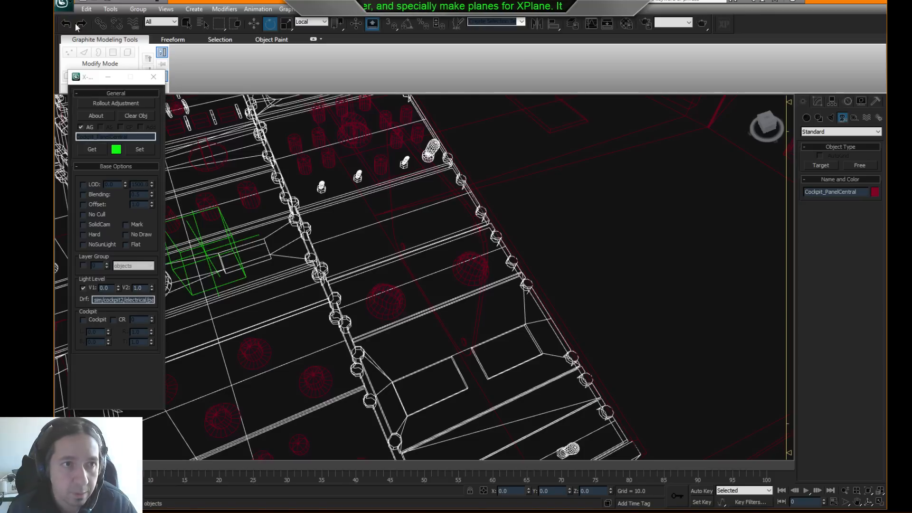
left_click(817, 101)
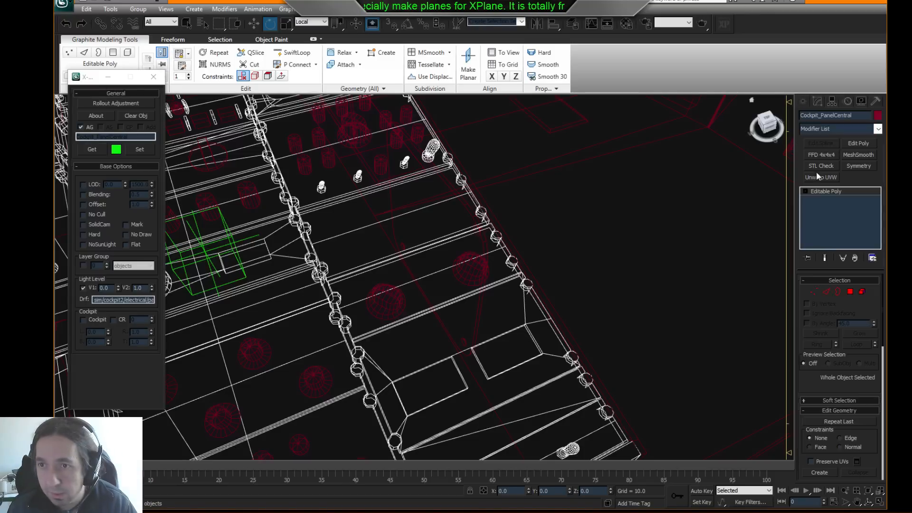
left_click(850, 292)
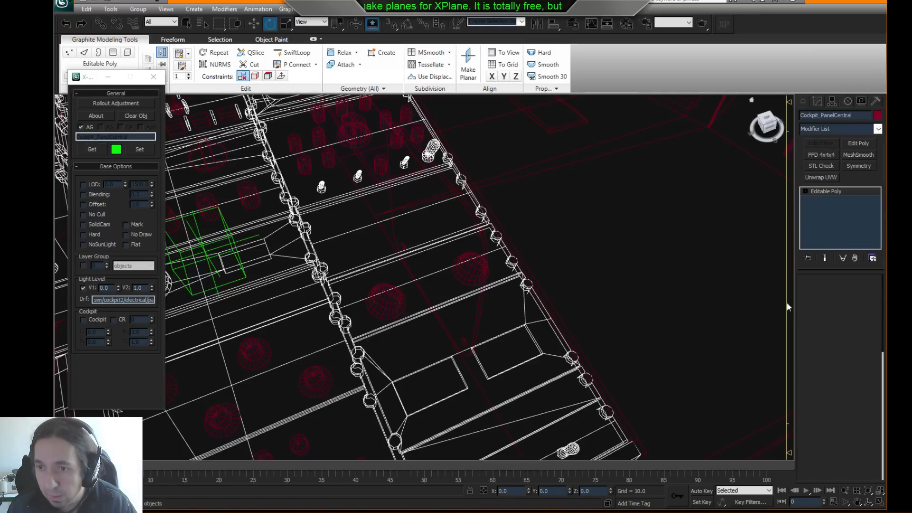
left_click(422, 258)
left_click(443, 287, "ctrl")
scroll(477, 273, "down", 5)
mouse_move(477, 279)
middle_mouse_down("alt")
mouse_move(470, 254)
mouse_move(387, 254)
mouse_move(400, 249)
middle_mouse_up("alt")
scroll(472, 258, "up", 5)
key("F3")
scroll(470, 253, "up", 4)
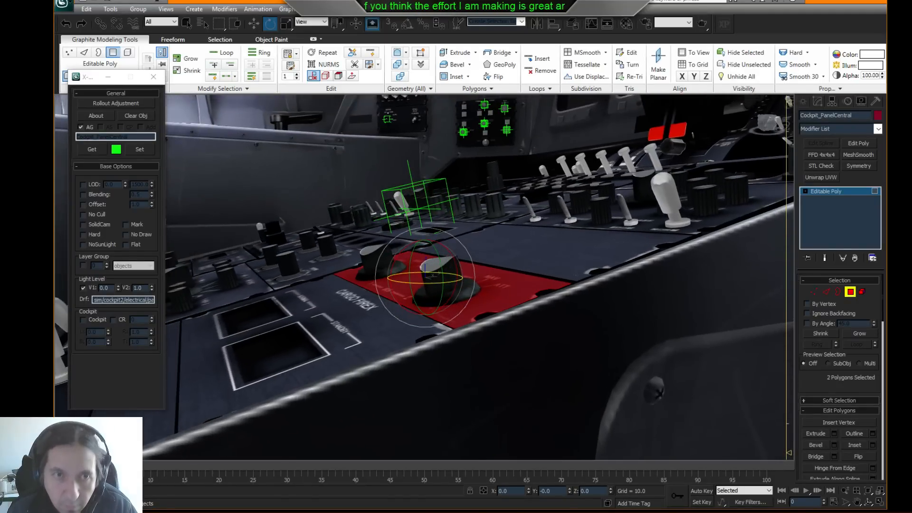
- Prepare to move the selected IRS panel polygons in the Local coordinate system
left_click(257, 24)
left_click(316, 22)
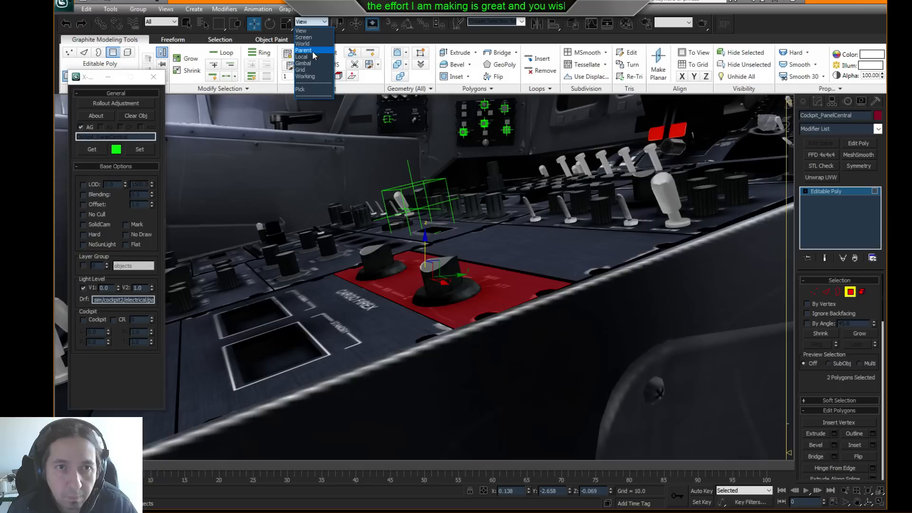
left_click(304, 57)
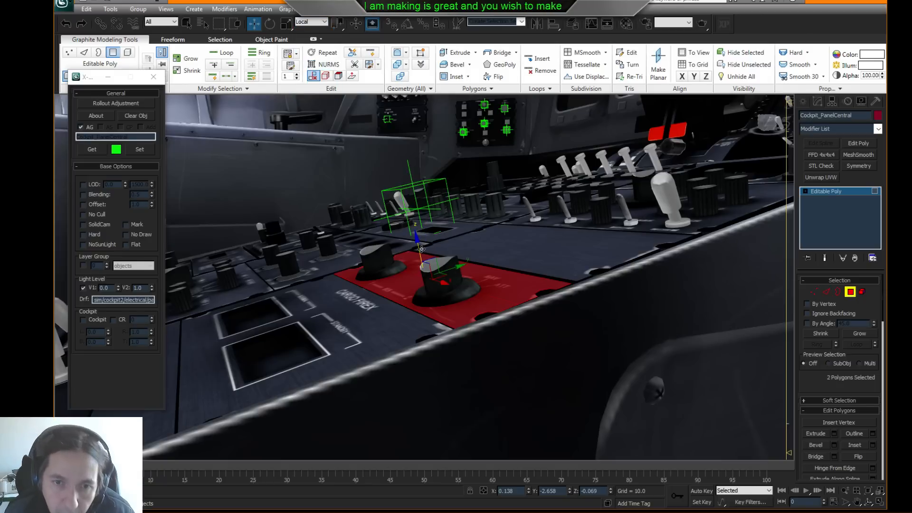
- Try to clone the IRS panel polygons above the pedestal as an element of the same mesh
left_click_drag(420, 250, 424, 198)
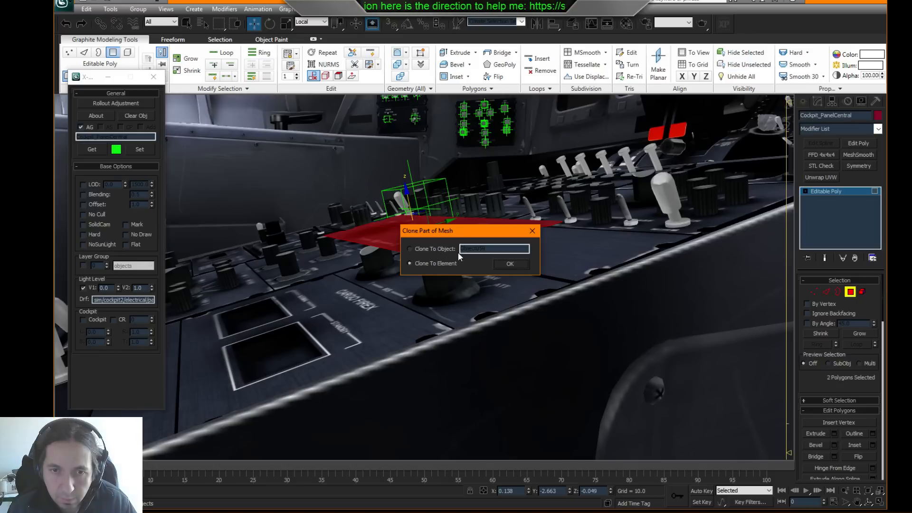
left_click(509, 264)
key("alt")
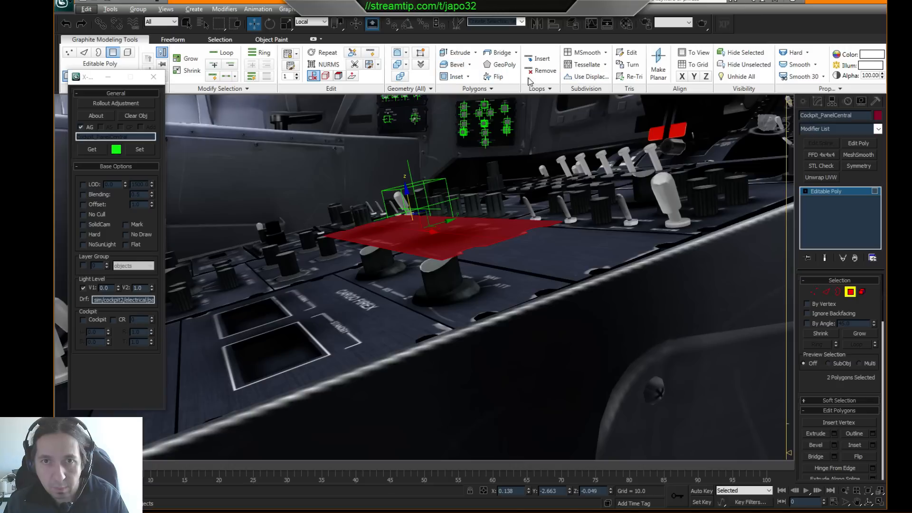
middle_click_drag(551, 121, 536, 137, "alt")
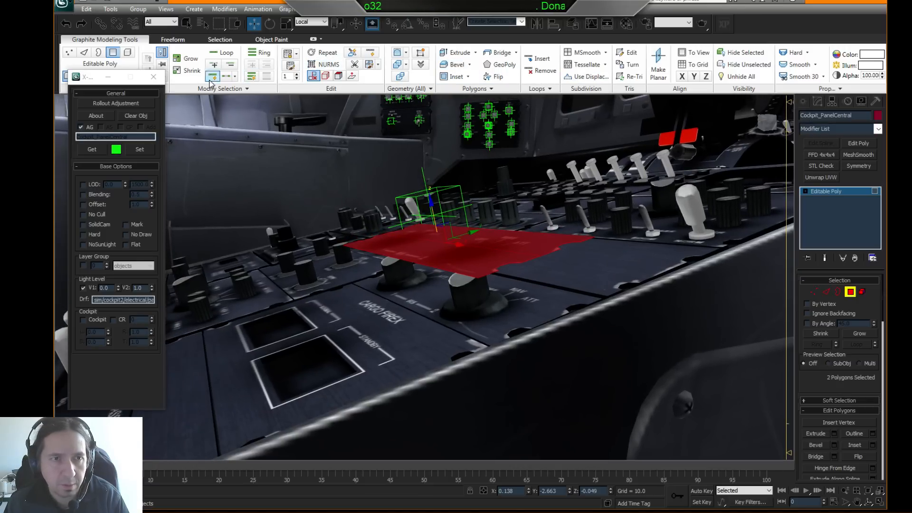
left_click_drag(85, 83, 81, 113)
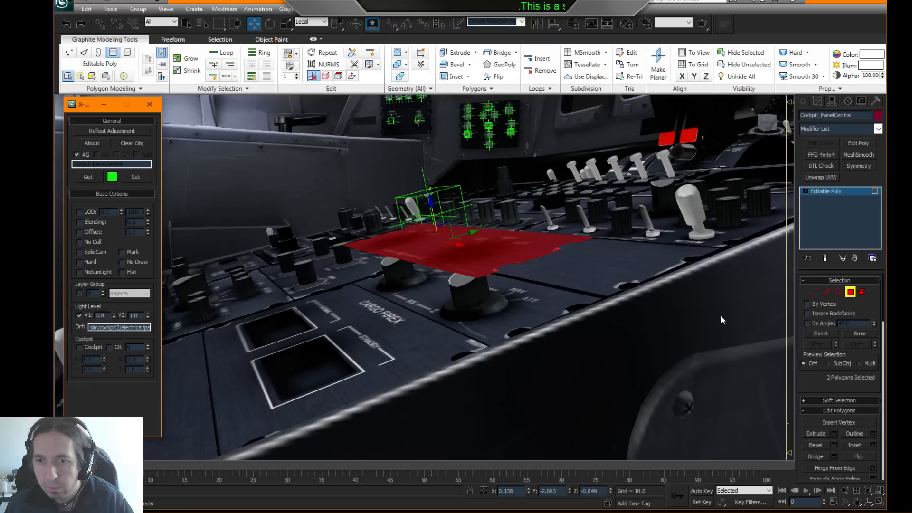
- Check the raised copy of the IRS panel polygons and undo the cloning
middle_click_drag(484, 216, 517, 230, "alt")
key("F3")
key("F3")
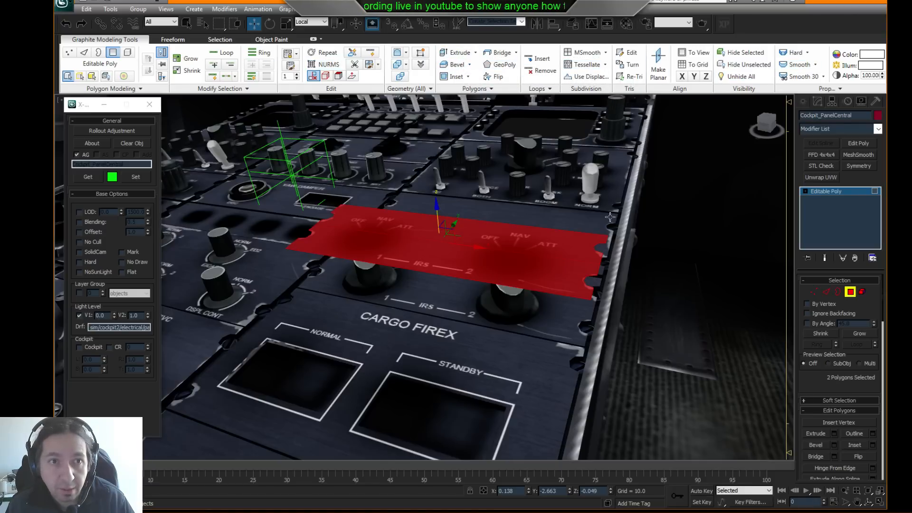
left_click(506, 252)
left_click(524, 243, "ctrl")
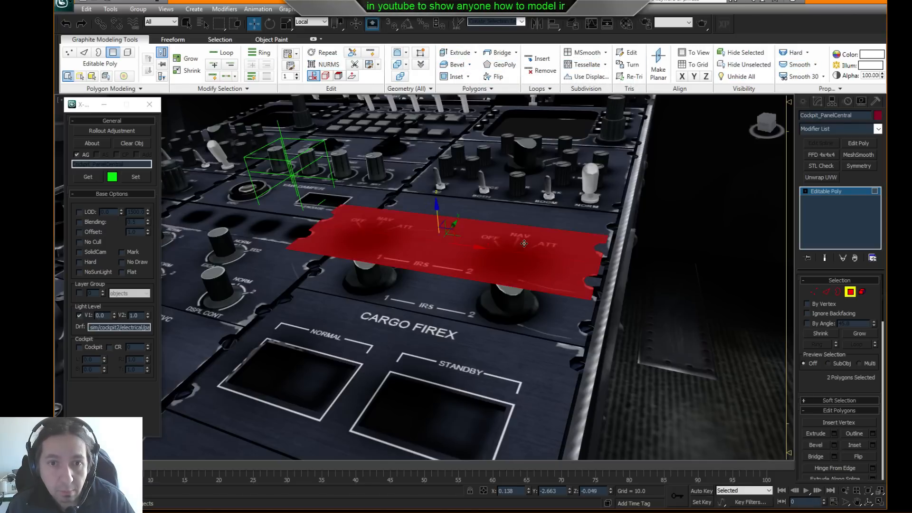
middle_click_drag(394, 139, 400, 141)
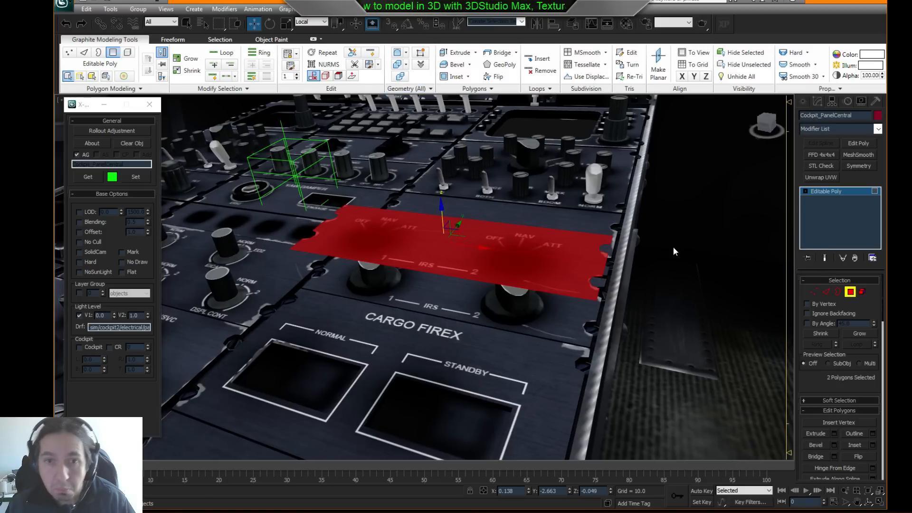
middle_click_drag(673, 246, 657, 238)
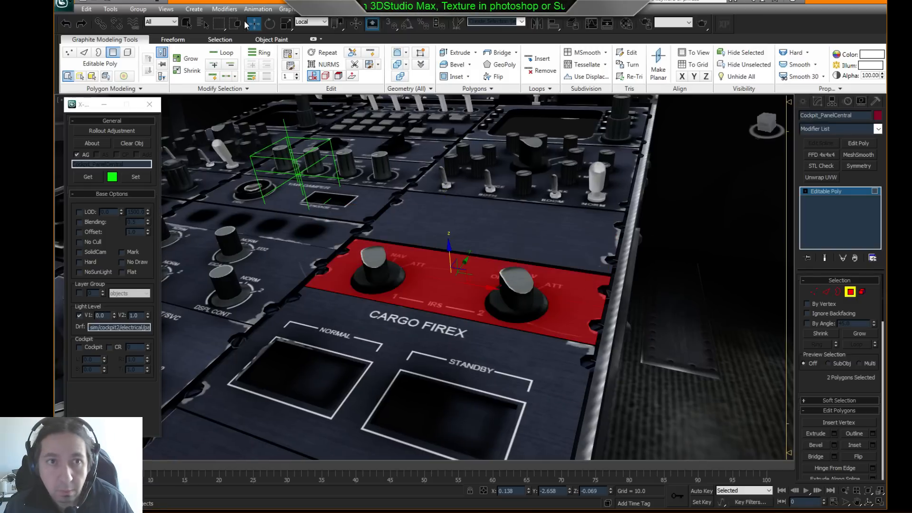
- Clone the IRS panel polygons upward along their local Z axis as a separate object and select that object
middle_click_drag(474, 238, 458, 216, "alt")
mouse_move(454, 255)
left_mouse_down("shift")
mouse_move(452, 234)
mouse_move(430, 248)
left_mouse_up("shift")
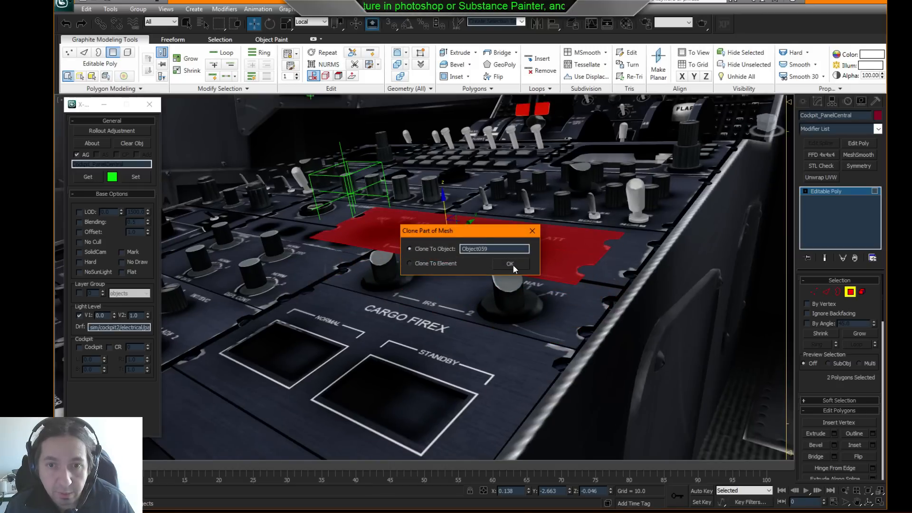
left_click(513, 265)
mouse_move(423, 270)
middle_mouse_down("alt")
mouse_move(446, 238)
mouse_move(480, 240)
middle_mouse_up("alt")
right_click(446, 237)
left_click(432, 225)
left_click(432, 224)
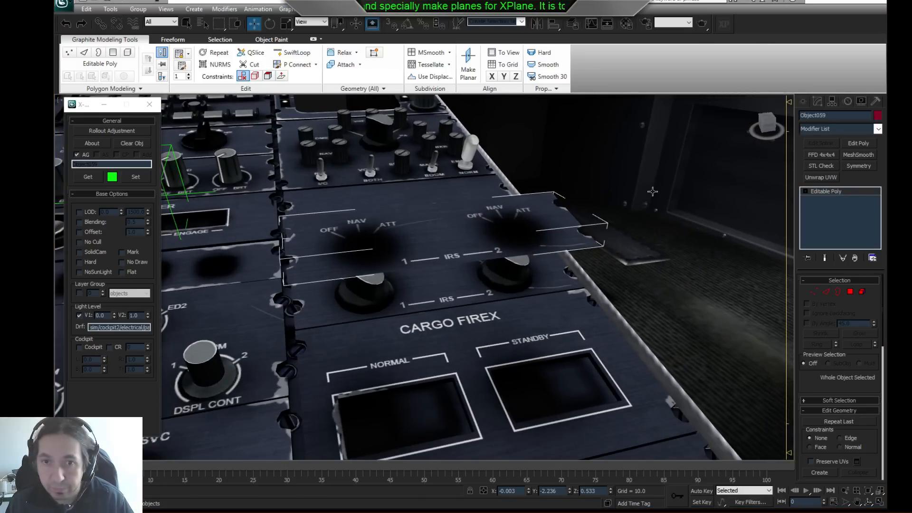
- Apply Unwrap UVW to the cloned panel and display the Cockpit_PanelCentral map behind its UVs in the UV editor
left_click(824, 177)
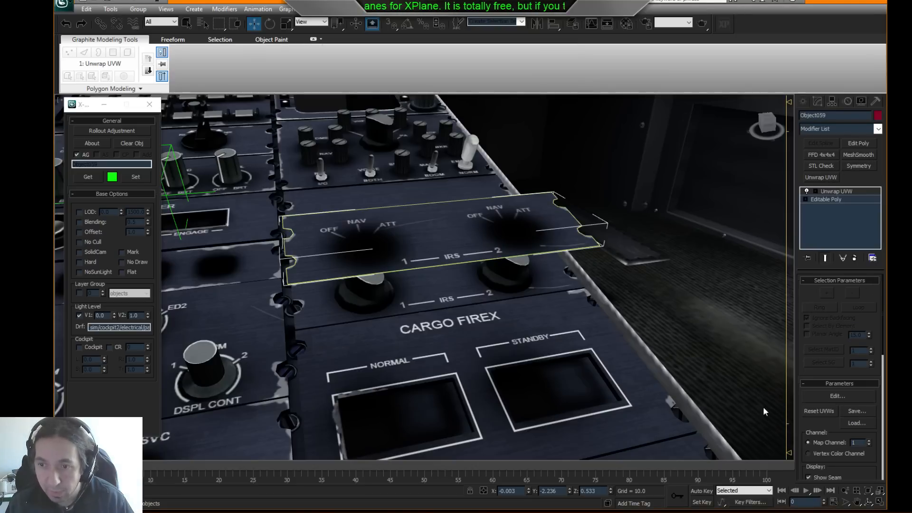
left_click(837, 395)
left_click_drag(583, 33, 339, 64)
middle_click_drag(406, 166, 415, 189)
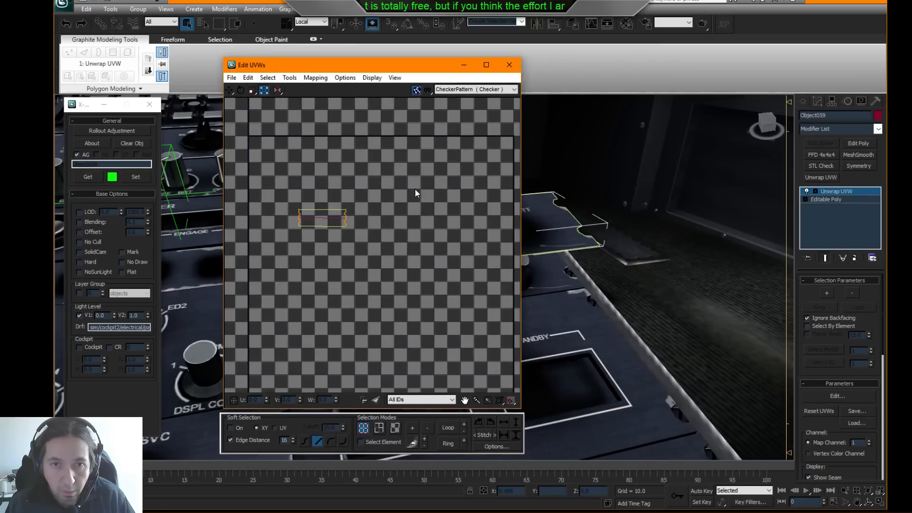
left_click(472, 93)
left_click(465, 104)
middle_click_drag(319, 223, 320, 242)
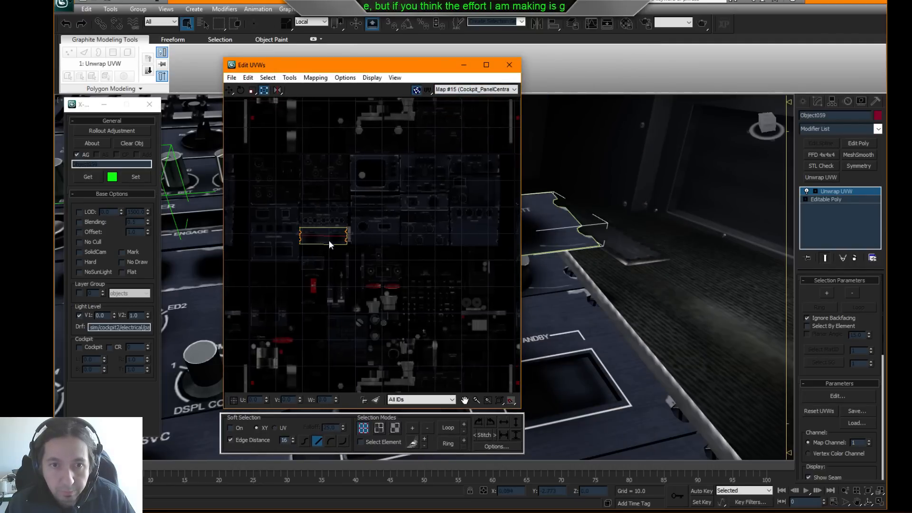
- Set the UV editor's background bitmap brightness to 1.0 and turn off Tile Bitmap
scroll(383, 223, "up", 3)
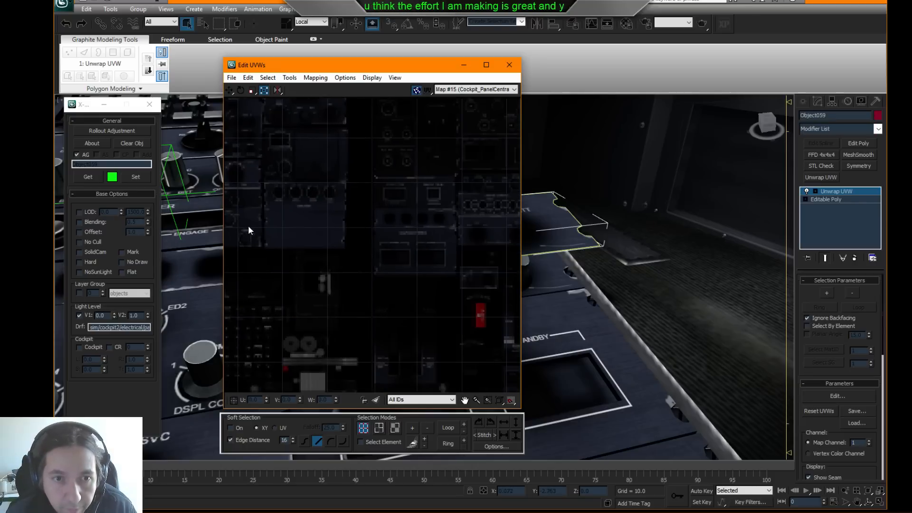
middle_click_drag(247, 225, 264, 234)
left_click(494, 446)
left_click(231, 464)
left_click_drag(332, 483, 346, 357)
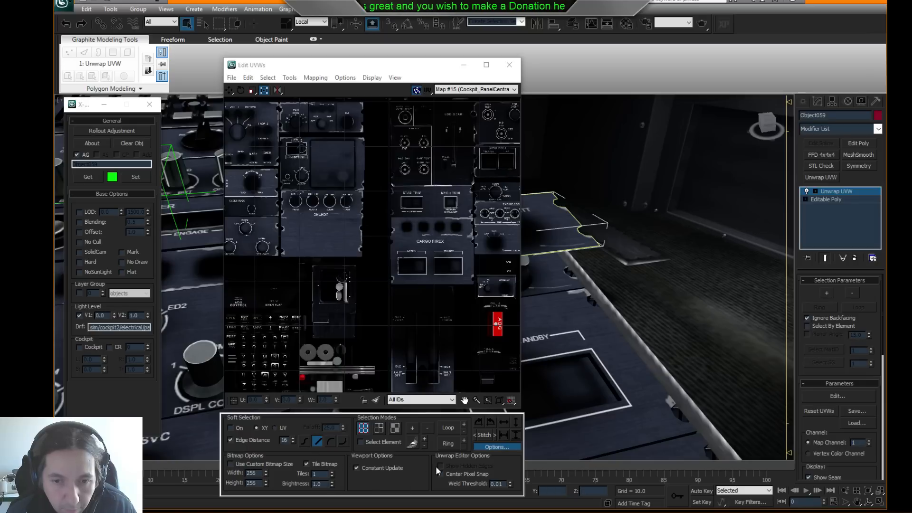
left_click(306, 464)
middle_click_drag(275, 254, 397, 295)
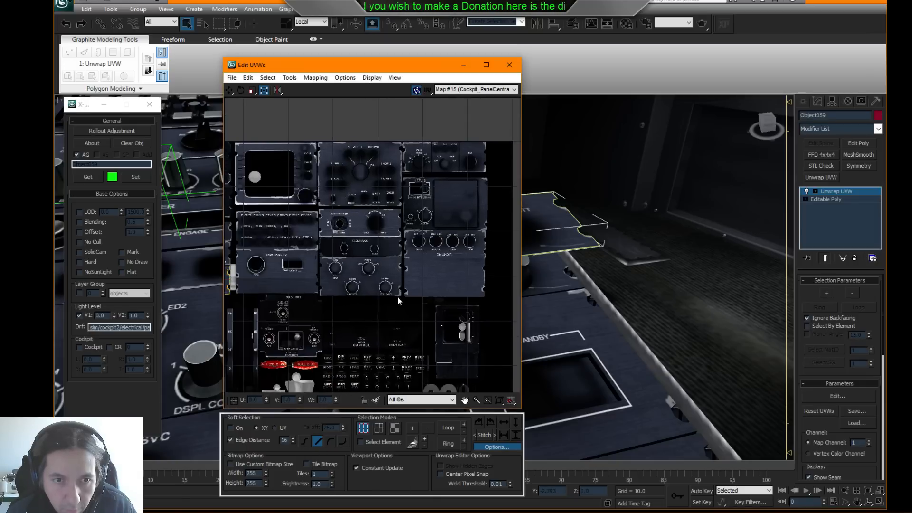
- Move all UVs of the cloned panel onto the blank panel area beside the LIGHTING knobs in the texture
scroll(397, 295, "down", 2)
middle_click_drag(266, 280, 311, 278)
left_click_drag(244, 263, 338, 313)
left_click_drag(309, 285, 499, 281)
- Fine-tune the UV position within the blank texture area so the cloned panel shows only clean panel surface
left_click_drag(357, 65, 133, 56)
middle_click_drag(435, 155, 589, 165)
scroll(243, 268, "up", 3)
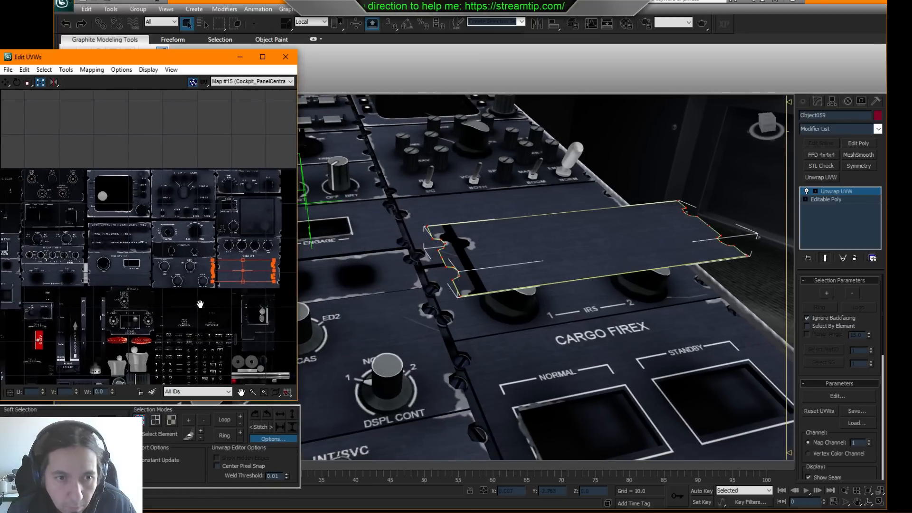
middle_click_drag(243, 267, 184, 280)
scroll(184, 279, "up", 1)
left_click_drag(182, 278, 197, 282)
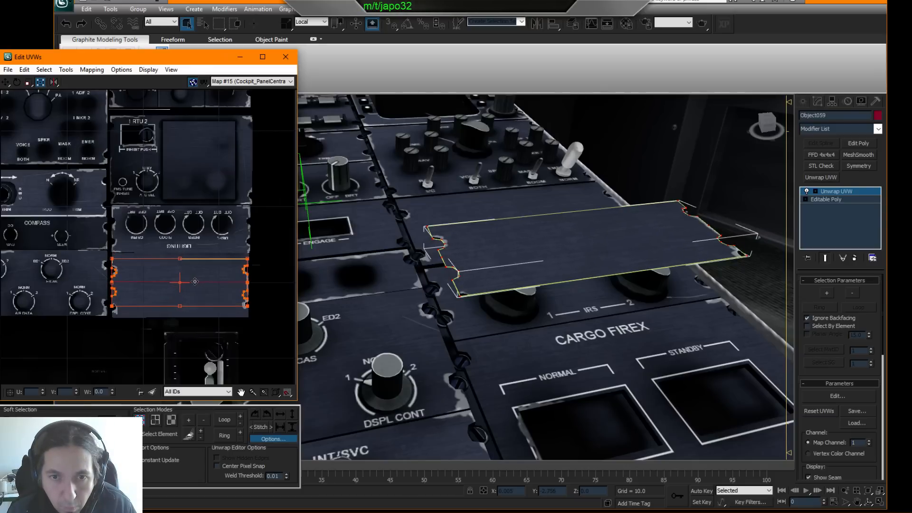
- Nudge the cloned panel's UVs so the upper notch on the CB PNL side fits the texture's screw cut-out
scroll(157, 295, "up", 4)
left_click_drag(158, 295, 159, 291)
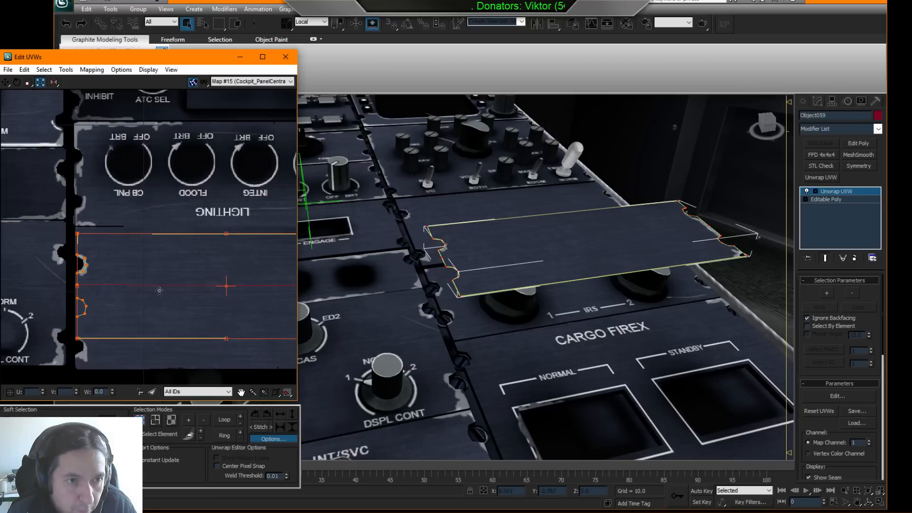
scroll(130, 313, "down", 2)
middle_click_drag(149, 308, 144, 309)
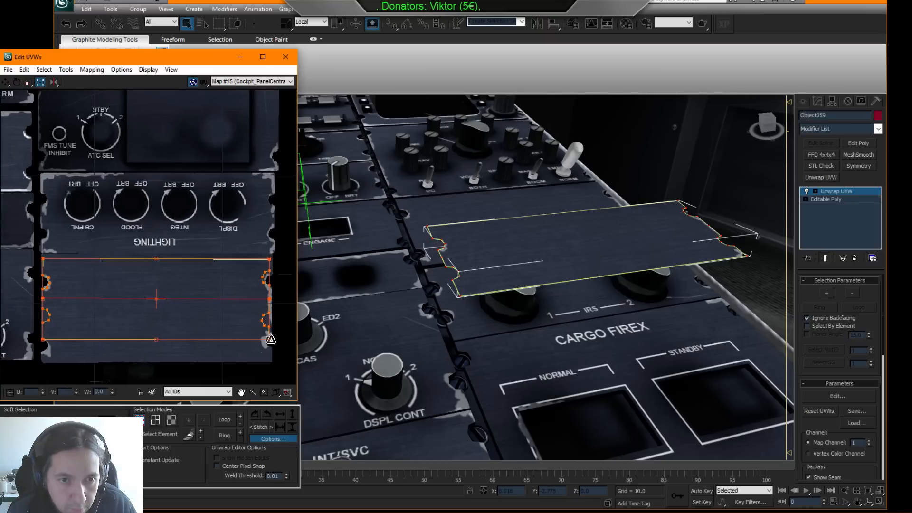
scroll(237, 290, "up", 4)
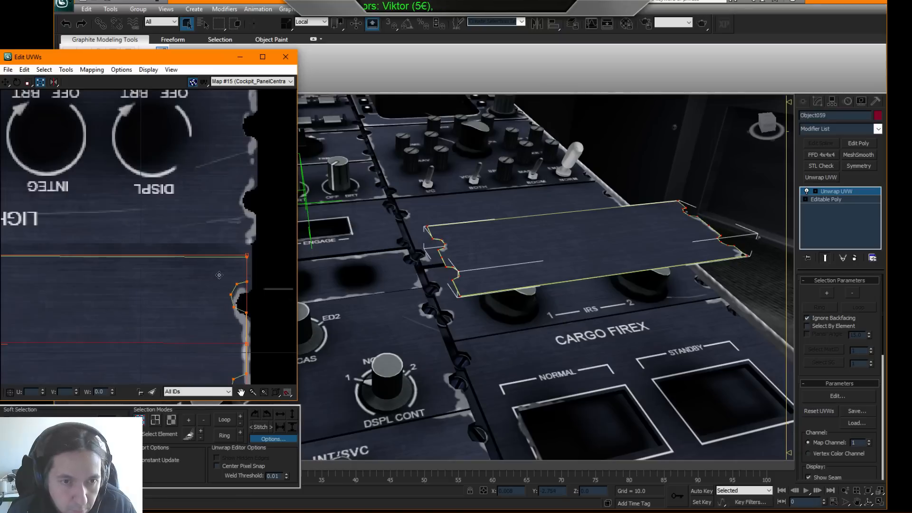
- Fit the UV vertices of the upper notch on the DISPL side to the screw cut-out in the texture
left_click(268, 278)
left_click_drag(225, 324, 238, 300)
middle_click_drag(247, 313, 230, 276)
scroll(245, 306, "down", 1)
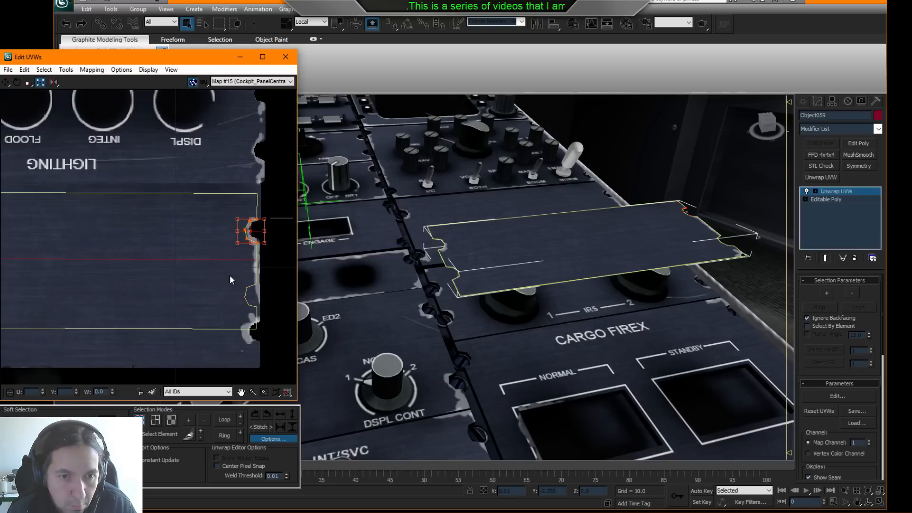
middle_click_drag(245, 338, 255, 334)
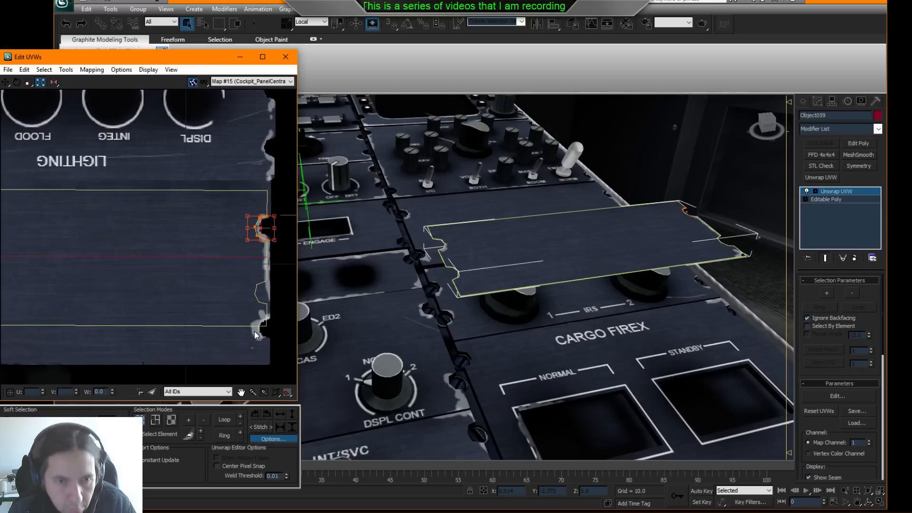
scroll(248, 323, "down", 1)
middle_click_drag(204, 305, 231, 298)
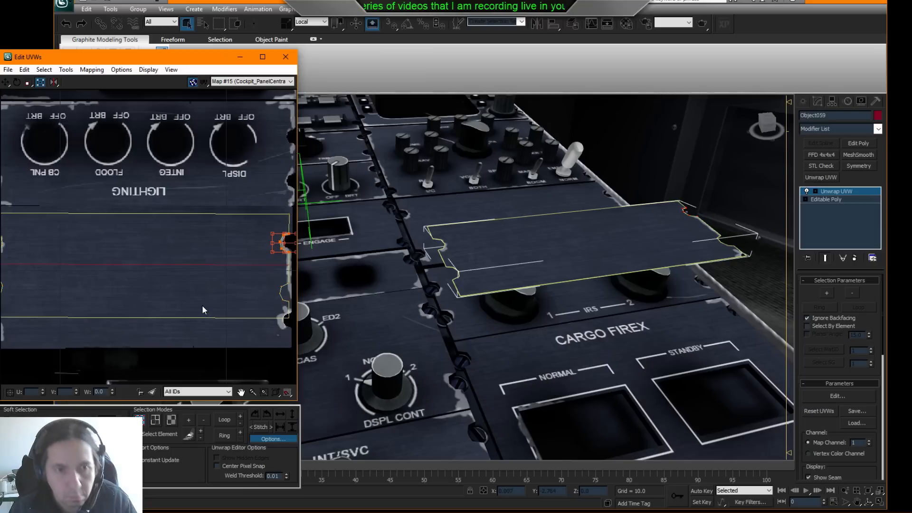
scroll(201, 306, "down", 2)
middle_click_drag(153, 300, 177, 297)
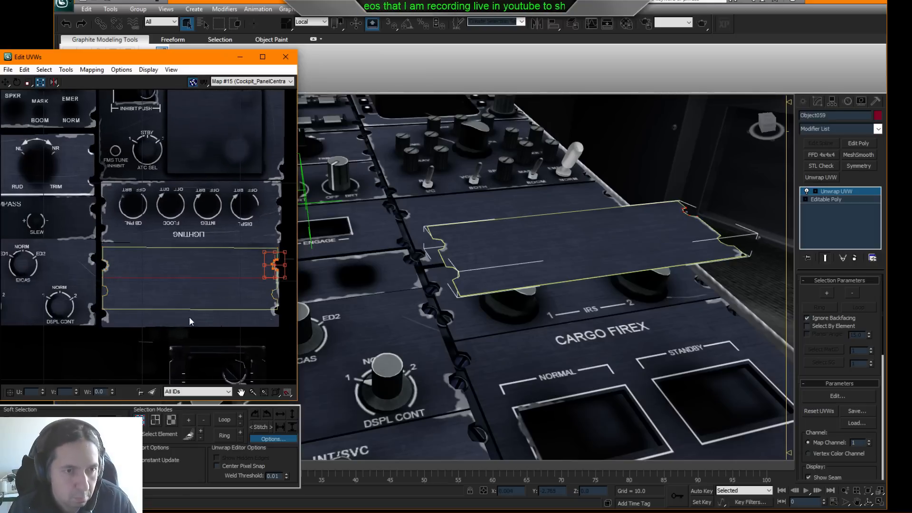
- Move the lower row of UV vertices slightly up towards the LIGHTING label and clear the selection
left_click_drag(97, 282, 300, 336)
scroll(265, 328, "up", 2)
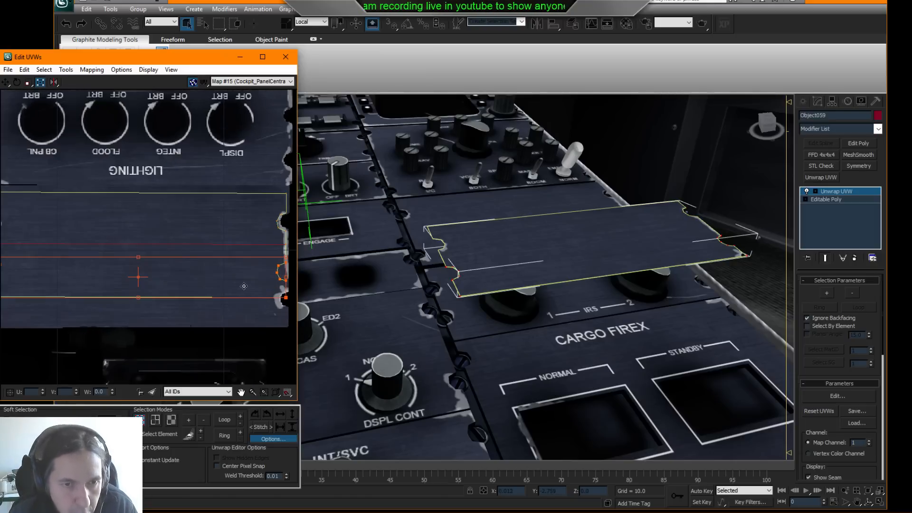
left_click_drag(241, 288, 240, 277)
left_click(398, 298)
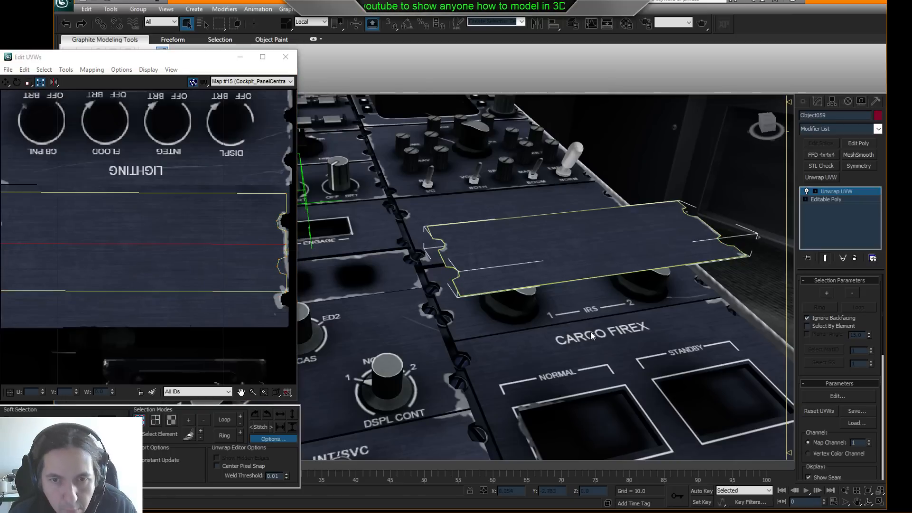
scroll(556, 304, "down", 4)
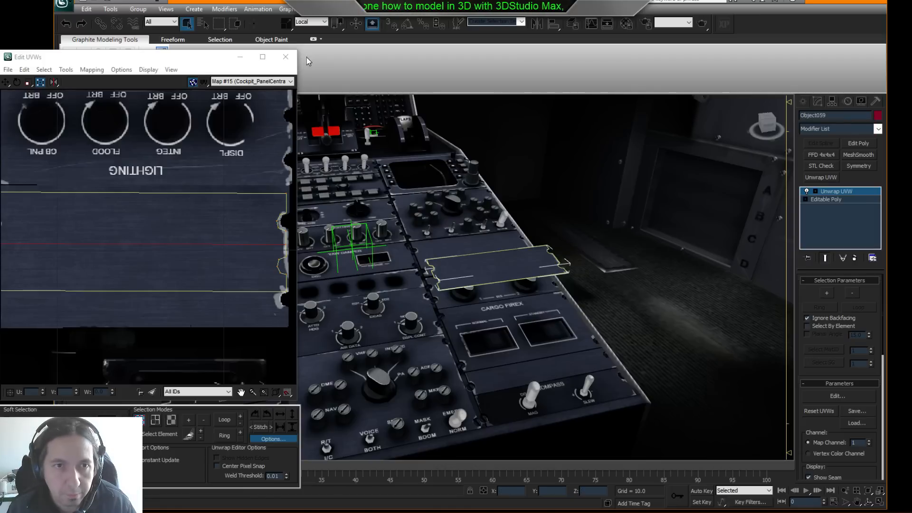
- Close the UV editor and examine the mapped surface of the cloned panel beside CARGO FIREX
left_click(285, 57)
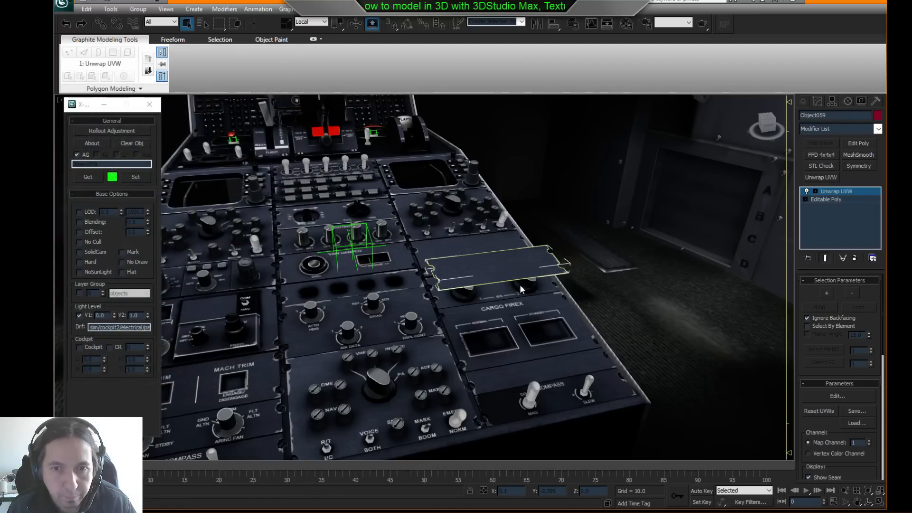
left_click(815, 191)
left_click(832, 201)
scroll(510, 274, "up", 3)
middle_click_drag(520, 278, 577, 281, "alt")
middle_click_drag(577, 281, 515, 303)
scroll(534, 299, "up", 5)
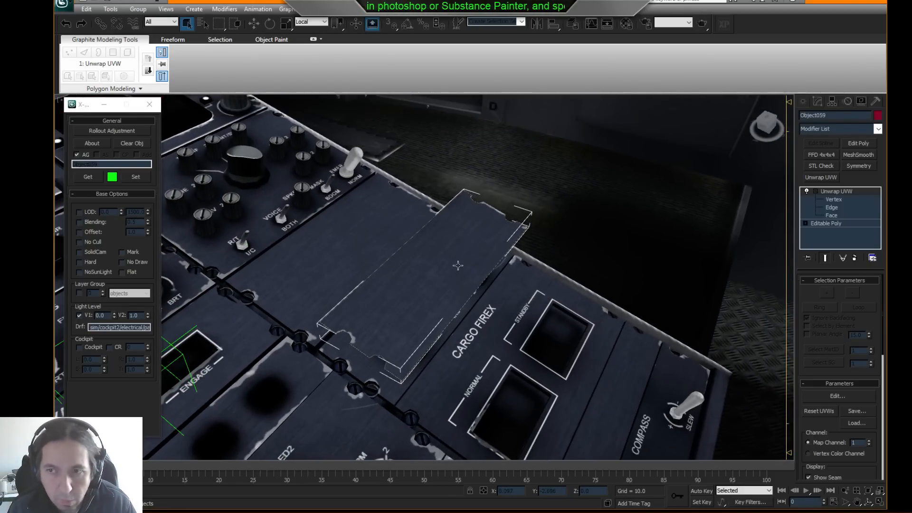
- Reopen the UV editor and move the lower vertices at both ends down to the texture panel's lower edge and screw cut-outs
left_click(846, 395)
middle_click_drag(198, 213, 253, 185)
scroll(241, 229, "down", 2)
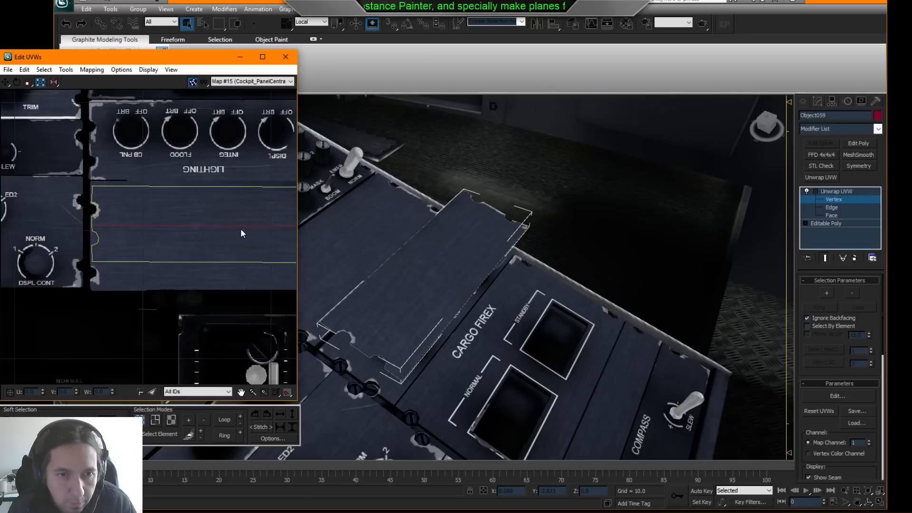
left_click_drag(107, 285, 68, 225)
middle_click_drag(177, 270, 131, 281)
scroll(170, 273, "down", 1)
left_click_drag(223, 247, 275, 278)
scroll(247, 239, "up", 2)
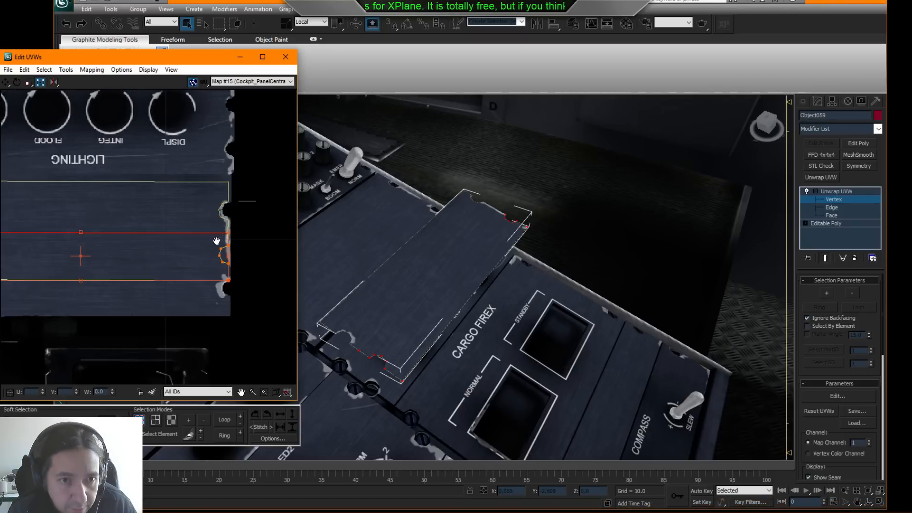
middle_click_drag(210, 241, 298, 240)
middle_click_drag(122, 233, 235, 240)
left_click_drag(127, 303, 180, 244)
middle_click_drag(223, 293, 43, 275)
left_click_drag(301, 278, 299, 280, "ctrl")
left_click_drag(228, 258, 228, 294)
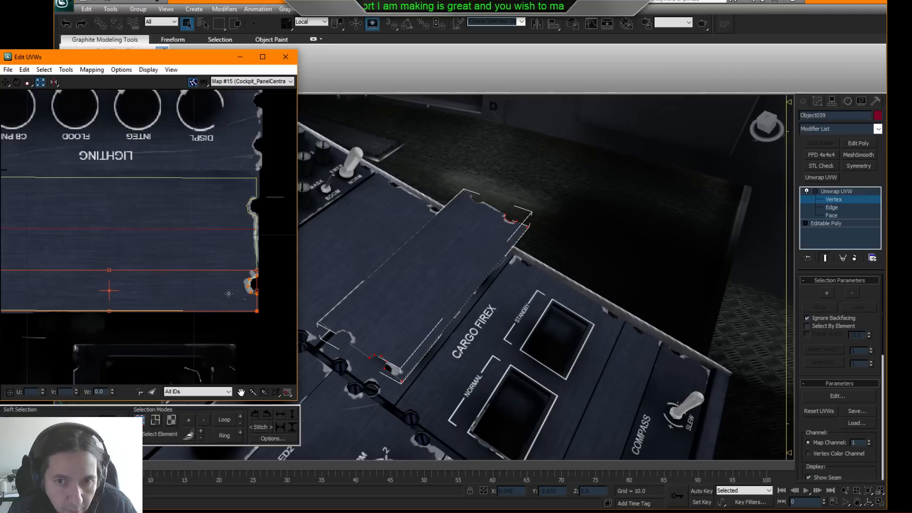
- Fit the lower notch's UV vertices on the CB PNL side to the screw cut-out and check the panel's end in the viewport
middle_click_drag(153, 275, 327, 297)
left_click_drag(118, 281, 146, 312)
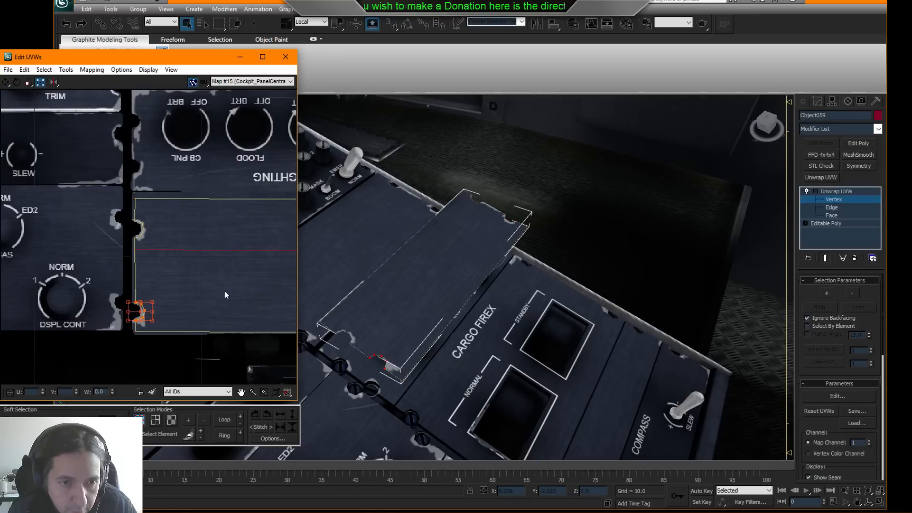
left_click(613, 217)
middle_click_drag(517, 270, 508, 286)
scroll(508, 286, "up", 4)
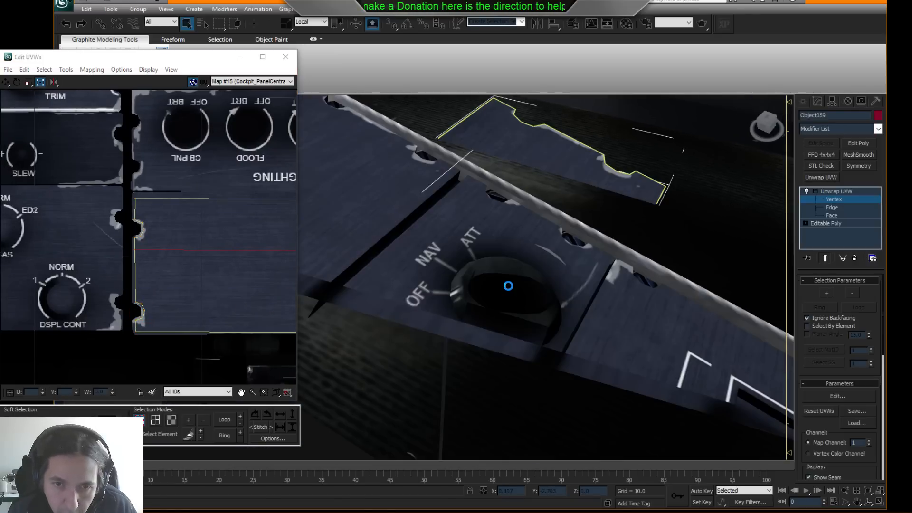
scroll(507, 286, "down", 3)
- Select the middle UV vertices at both ends of the panel and move them down between the upper and lower notches
middle_click_drag(187, 241, 162, 261)
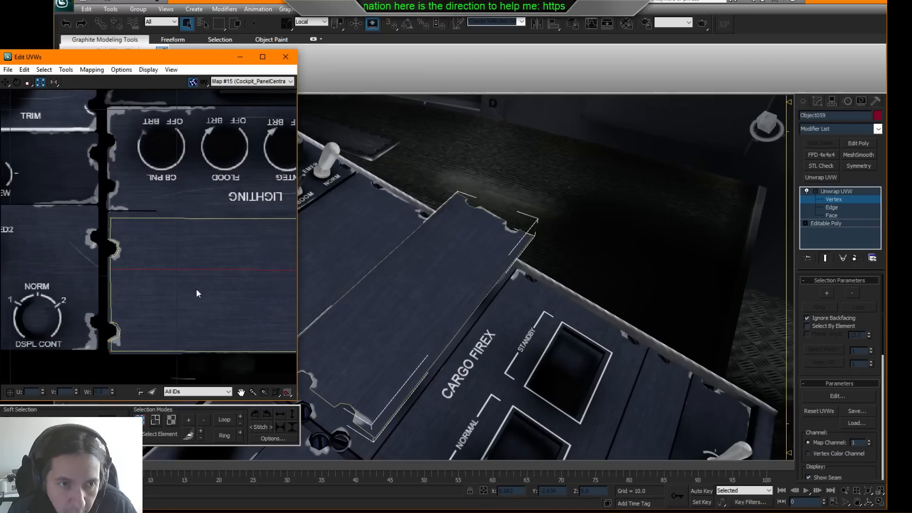
left_click(110, 269)
middle_click_drag(204, 285, 86, 284)
scroll(202, 283, "down", 2)
left_click(265, 272, "ctrl")
left_click_drag(256, 272, 257, 283)
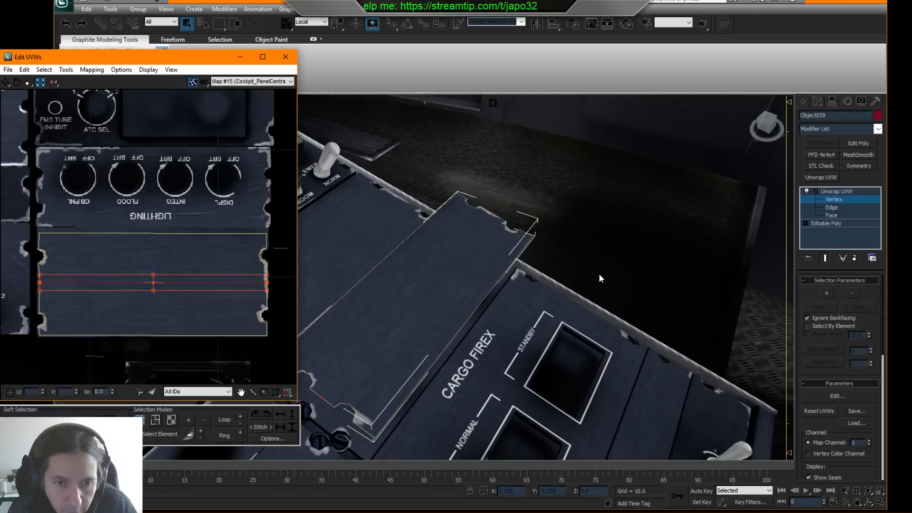
- Align the lower notch and middle UV vertex on the CB PNL side with the texture panel's side edge
left_click(650, 254)
scroll(194, 254, "up", 1)
scroll(220, 253, "up", 1)
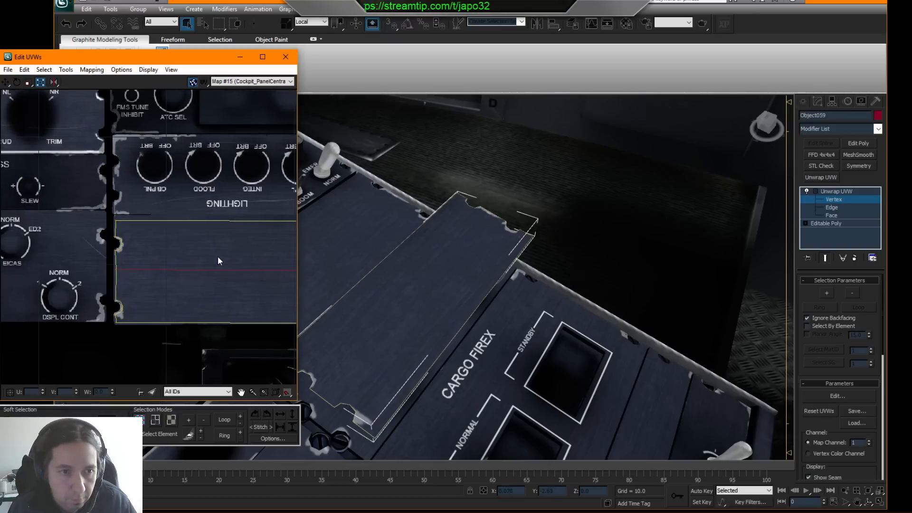
scroll(106, 294, "up", 1)
left_click_drag(107, 295, 125, 308)
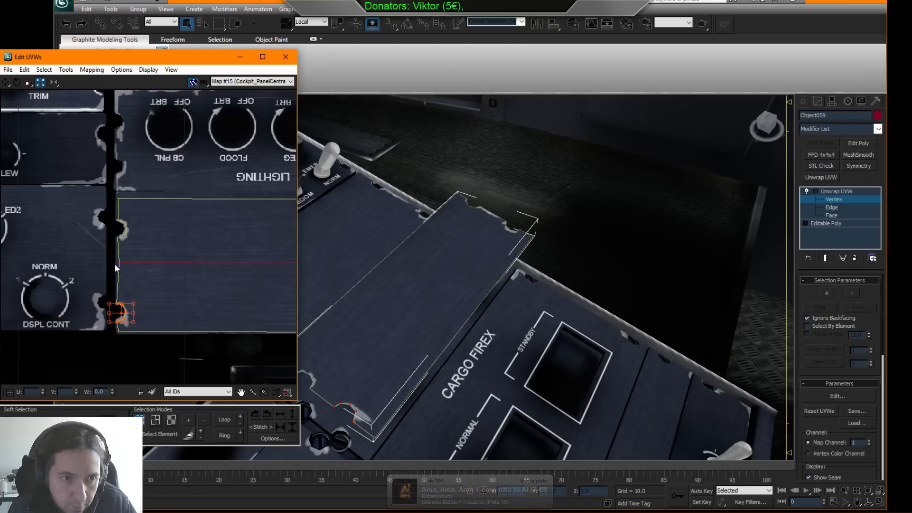
left_click_drag(126, 272, 112, 257)
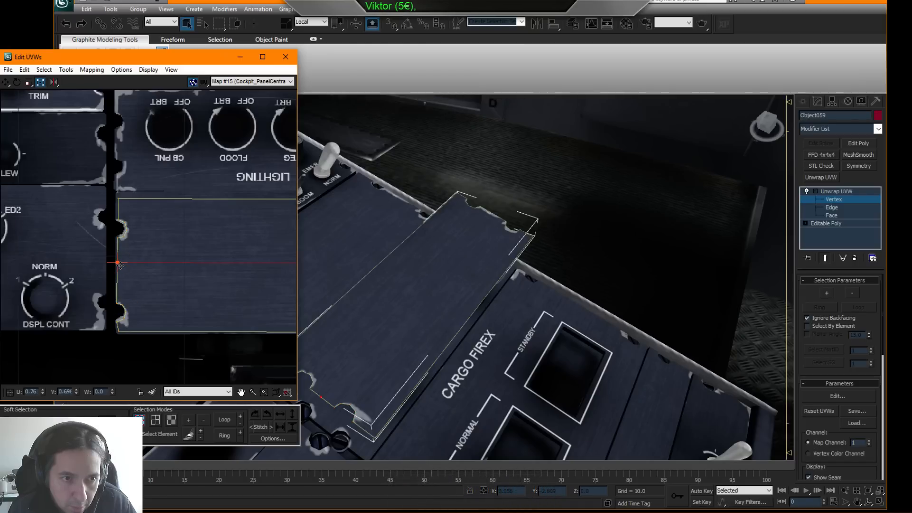
- Close the UV editor and leave the vertex level of the Unwrap UVW modifier
scroll(369, 297, "down", 3)
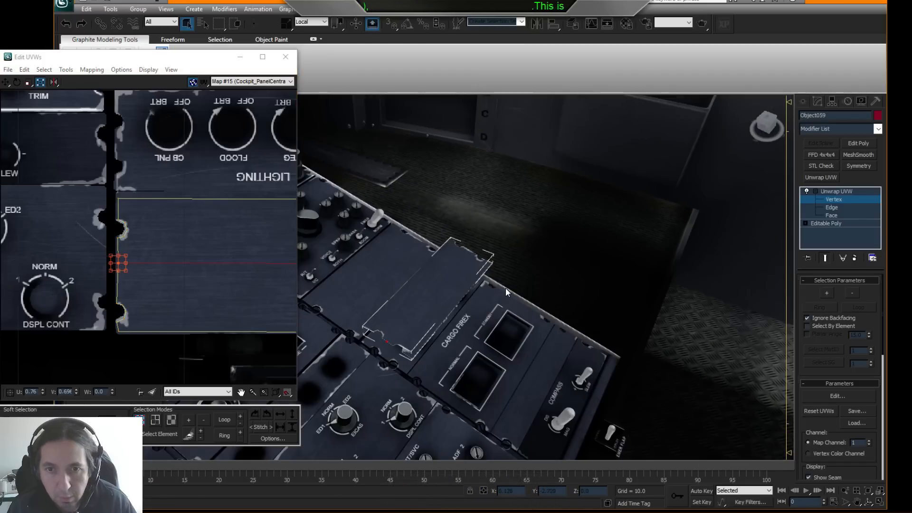
left_click(286, 57)
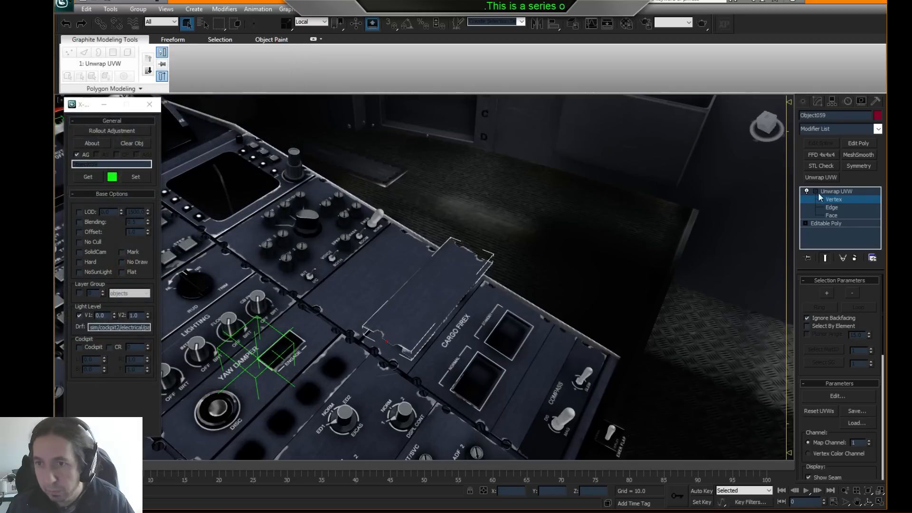
left_click(837, 192)
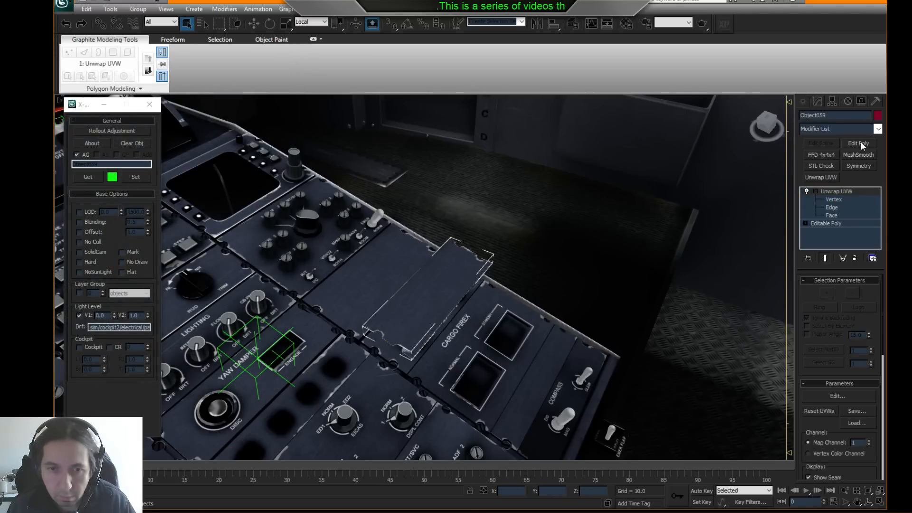
right_click(389, 244)
left_click(384, 231)
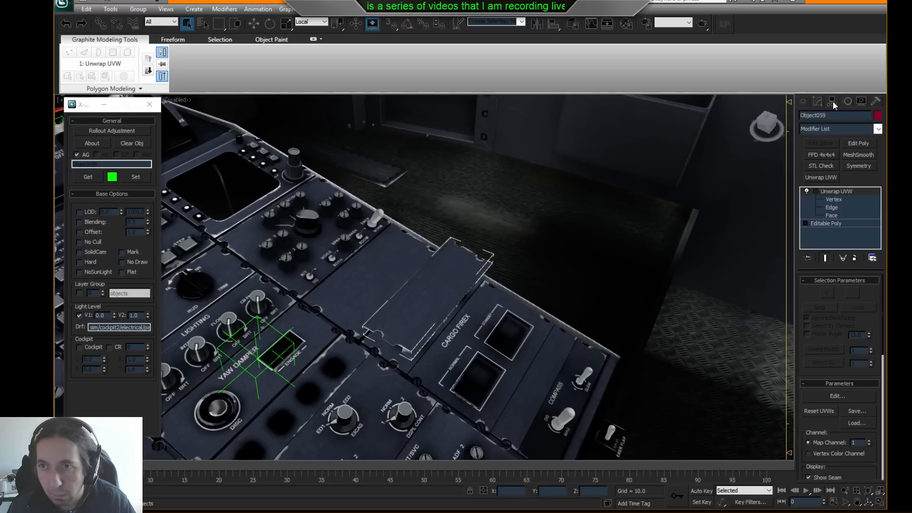
- Center the cloned panel's pivot to the object using Affect Pivot Only
left_click(832, 101)
left_click(841, 163)
left_click(831, 218)
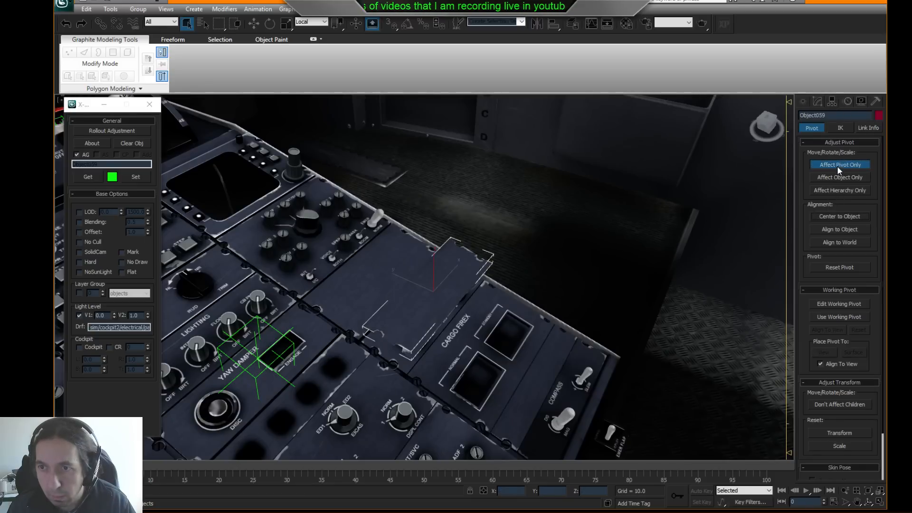
left_click(837, 166)
- Activate the Move tool with the Local reference coordinate system and view the cover panel from a low angle
middle_click_drag(393, 133, 393, 106)
left_click(254, 23)
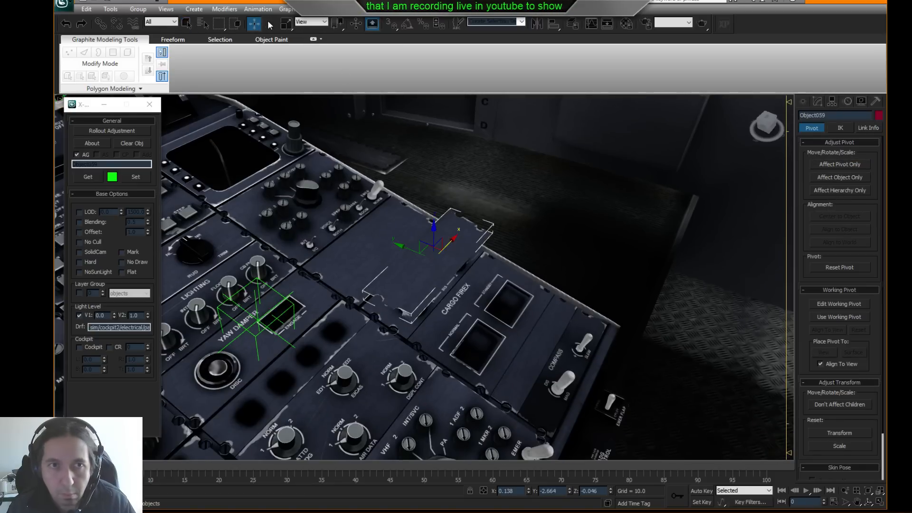
left_click(321, 23)
left_click(312, 57)
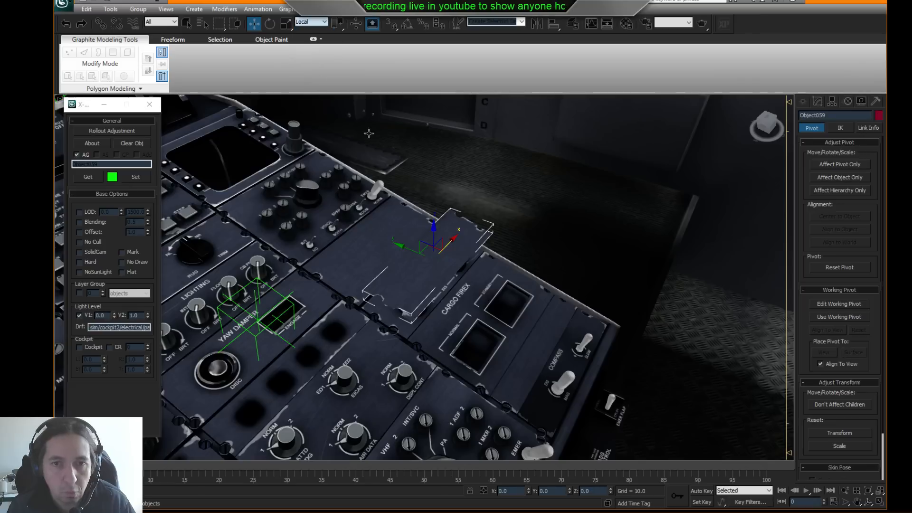
middle_click_drag(456, 205, 443, 225, "alt")
scroll(443, 226, "up", 4)
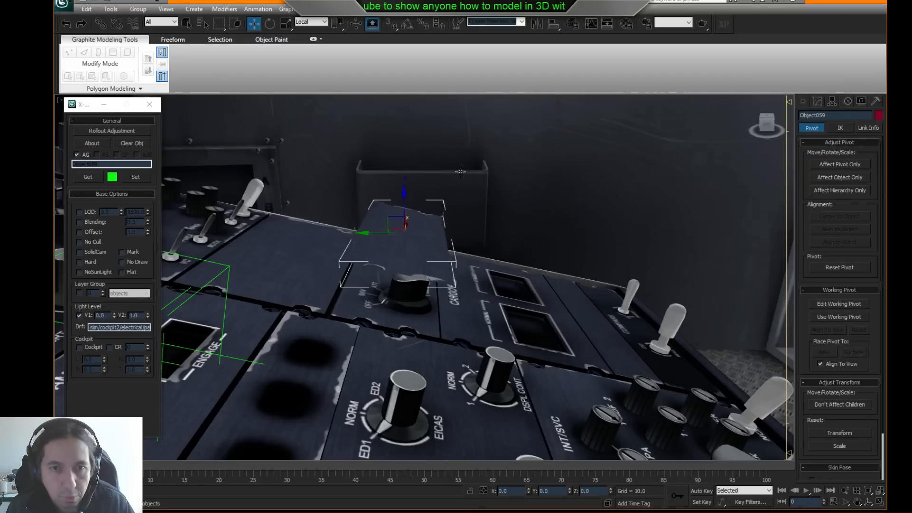
- Add an Edit Poly modifier to the cover panel and move its whole element down onto the IRS panel around the two knobs
left_click(818, 102)
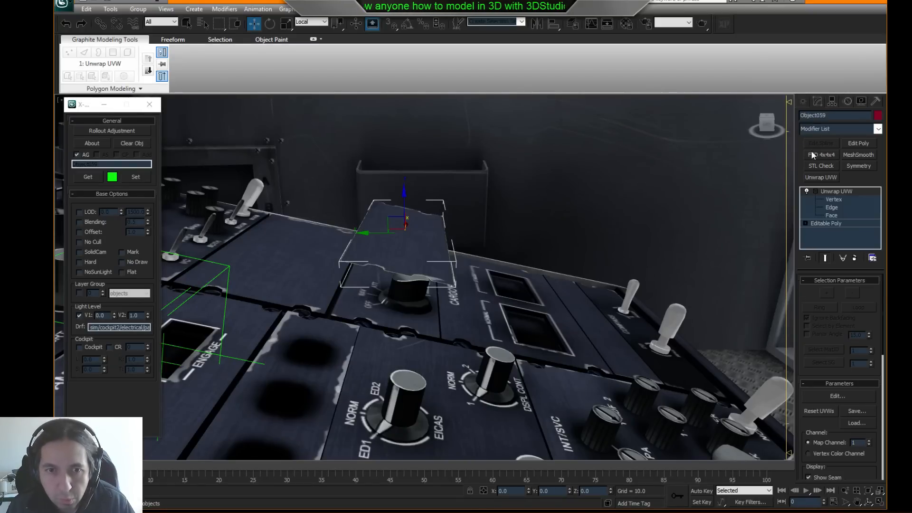
left_click(858, 143)
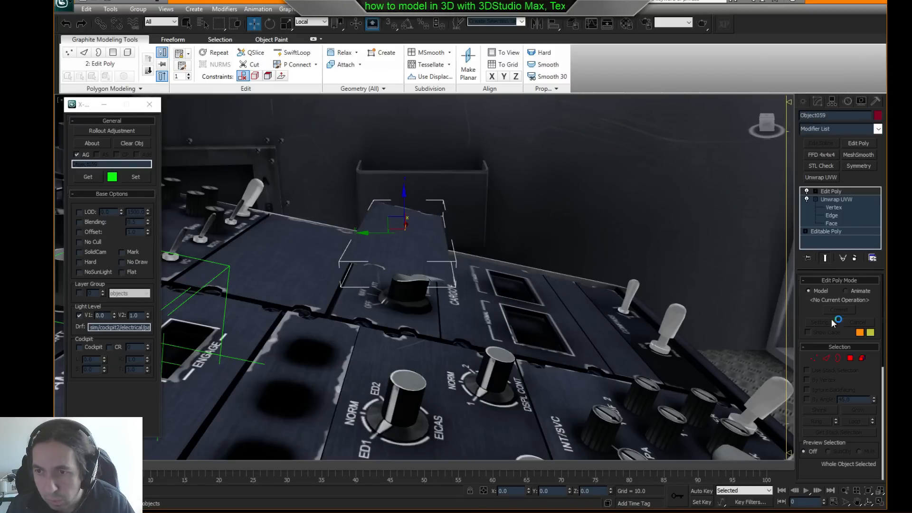
left_click(862, 359)
left_click(410, 212)
left_click_drag(412, 200, 400, 241)
scroll(413, 252, "down", 5)
middle_click_drag(485, 252, 435, 281, "alt")
scroll(435, 281, "up", 4)
scroll(436, 281, "up", 3)
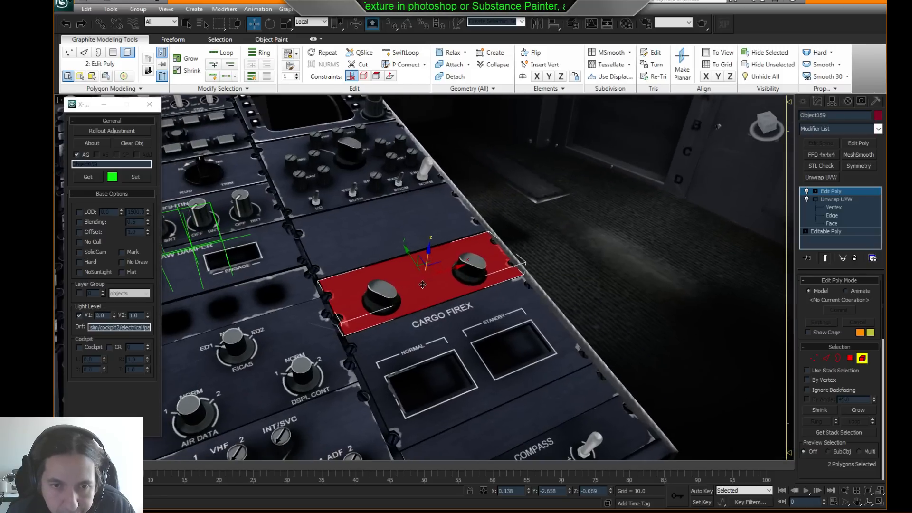
- Fine-tune the cover element's height just above the IRS panel surface and leave the Element level
scroll(447, 273, "up", 3)
scroll(452, 267, "down", 3)
middle_click_drag(452, 268, 458, 260, "alt")
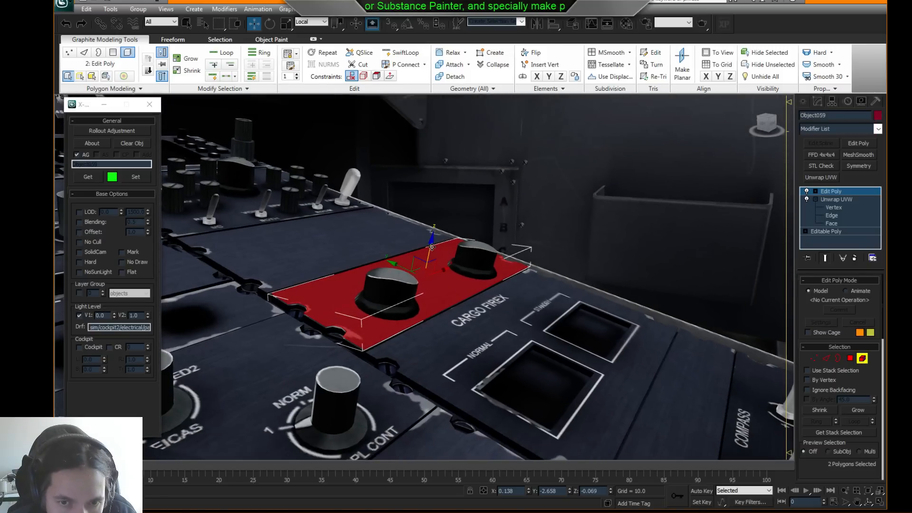
left_click_drag(430, 248, 430, 248)
middle_click_drag(432, 249, 476, 260, "alt")
left_click(862, 360)
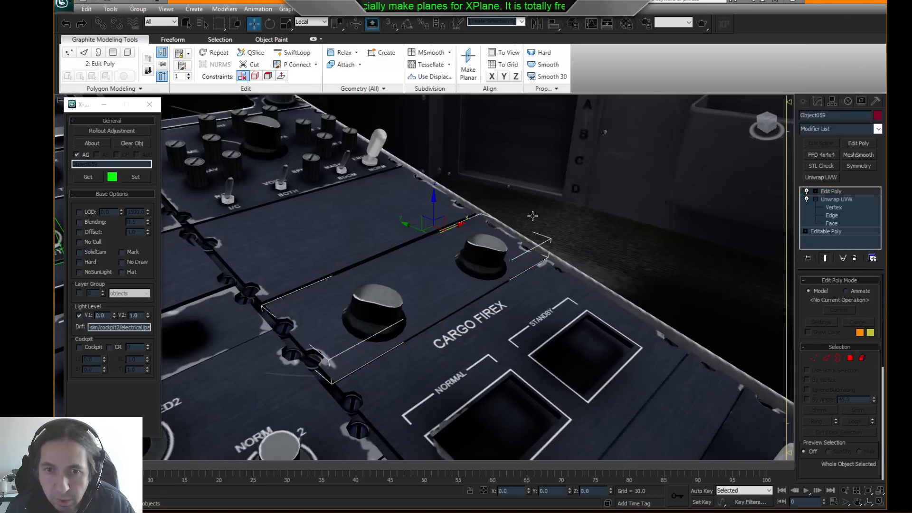
- Rename the blank cover panel object as PanelIRSHide
middle_click_drag(514, 234, 744, 157, "alt")
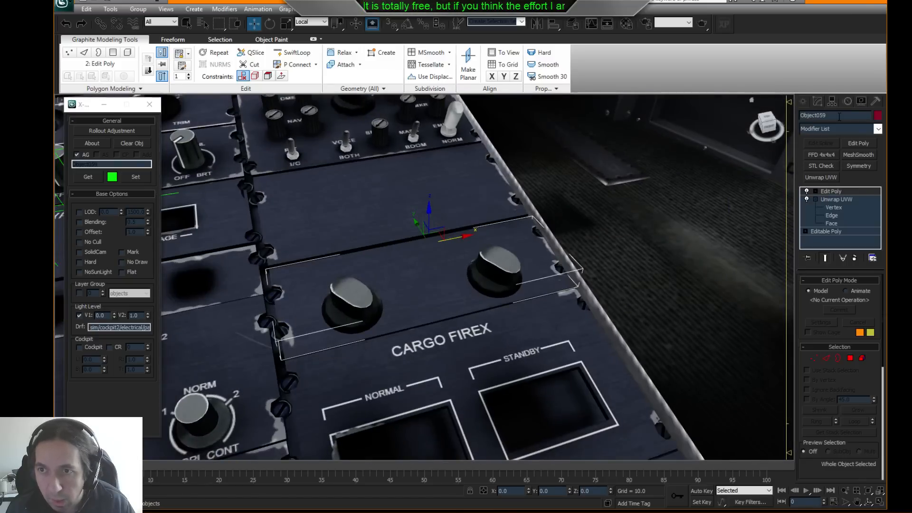
type("PanelIRSHide")
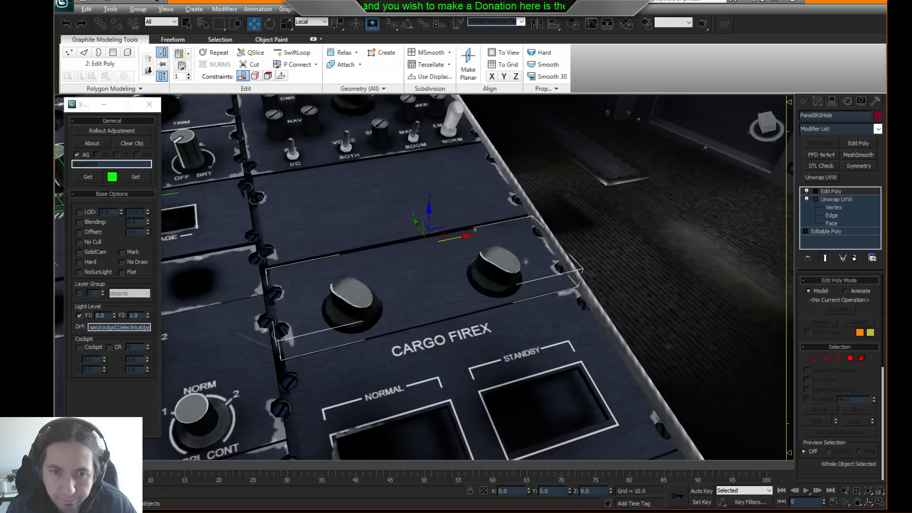
middle_click_drag(526, 261, 542, 254, "alt")
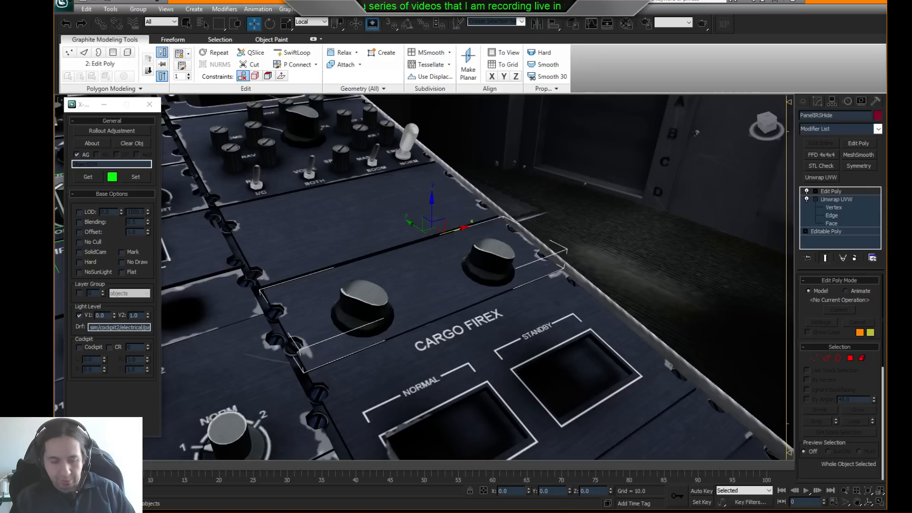
middle_click_drag(595, 185, 604, 177, "alt")
middle_click_drag(494, 202, 521, 207, "alt")
scroll(530, 190, "up", 2)
scroll(519, 199, "down", 1)
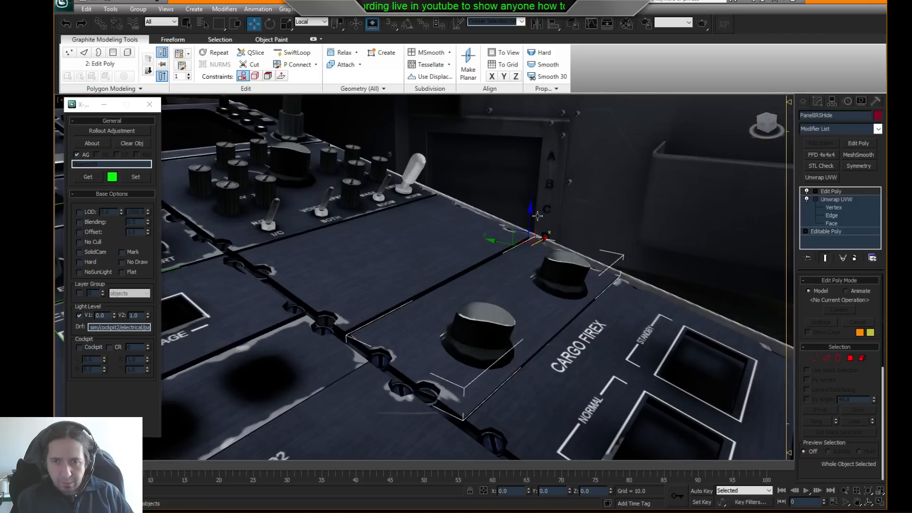
left_click_drag(531, 215, 595, 91)
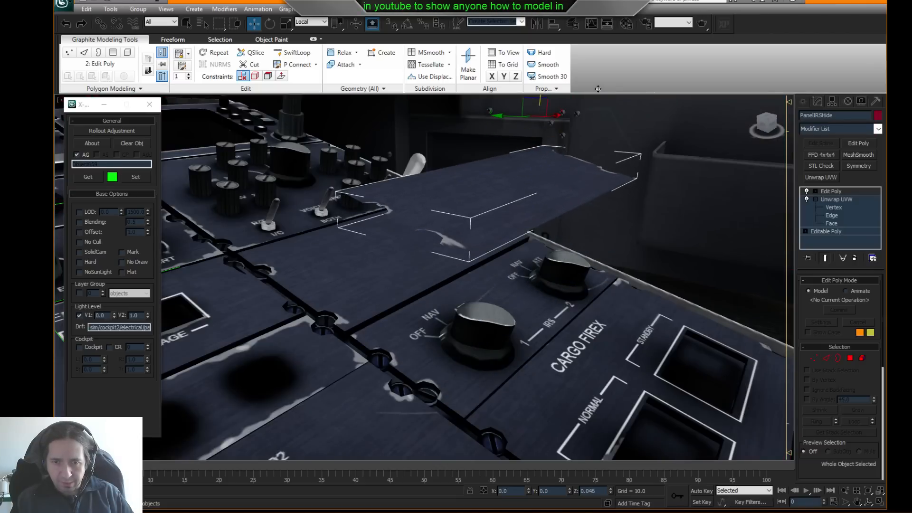
right_click(594, 93)
middle_click_drag(586, 130, 550, 156, "alt")
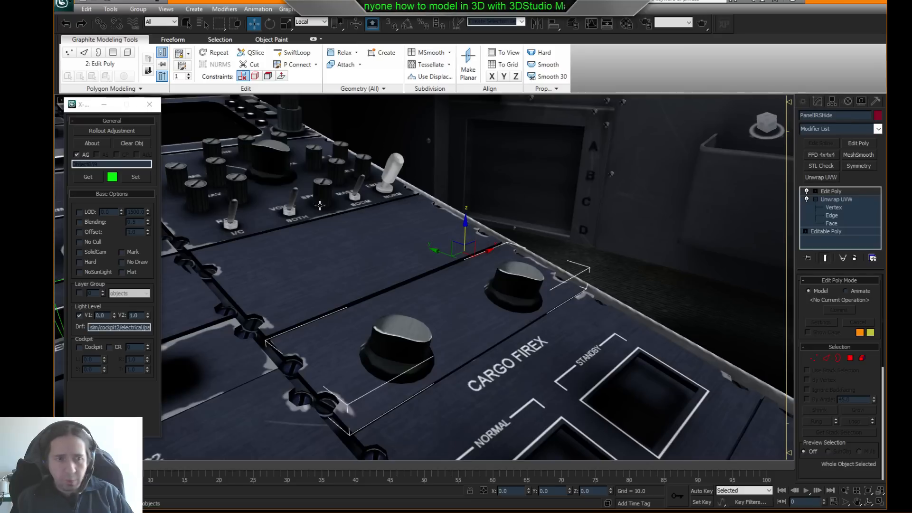
- Enable the Animation rollout in the X-Plane object settings through Rollout Adjustment
left_click(129, 130)
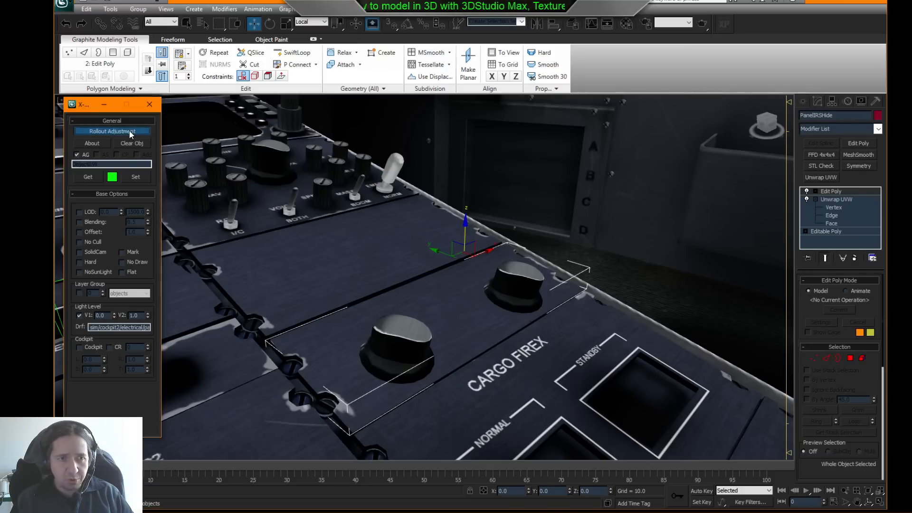
left_click(443, 224)
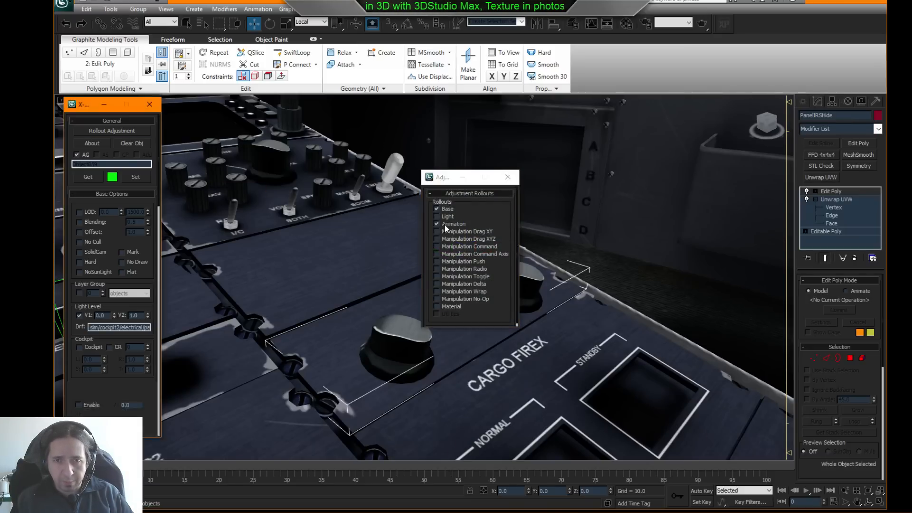
left_click(507, 177)
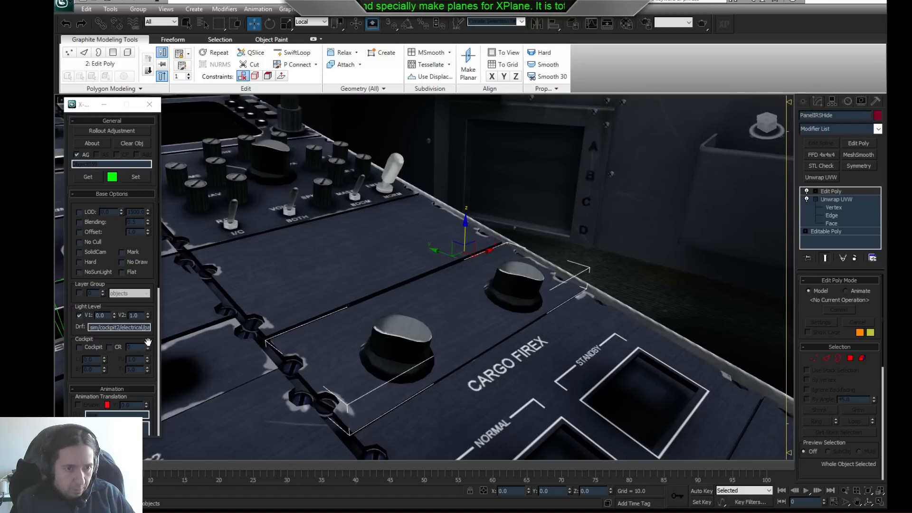
- Enable the Hide animation for the cover panel and set its dataref to CRJ/ahrs_EQ
scroll(125, 186, "down", 5)
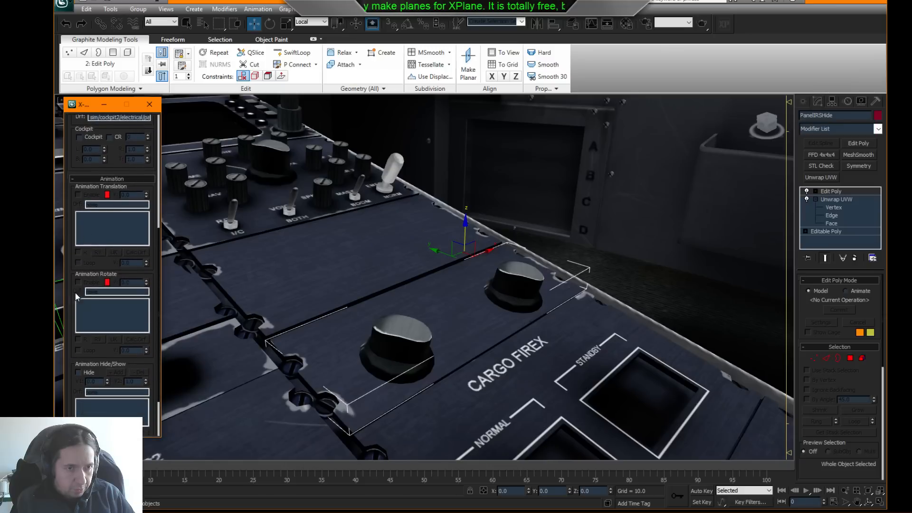
left_click(78, 373)
double_click(105, 392)
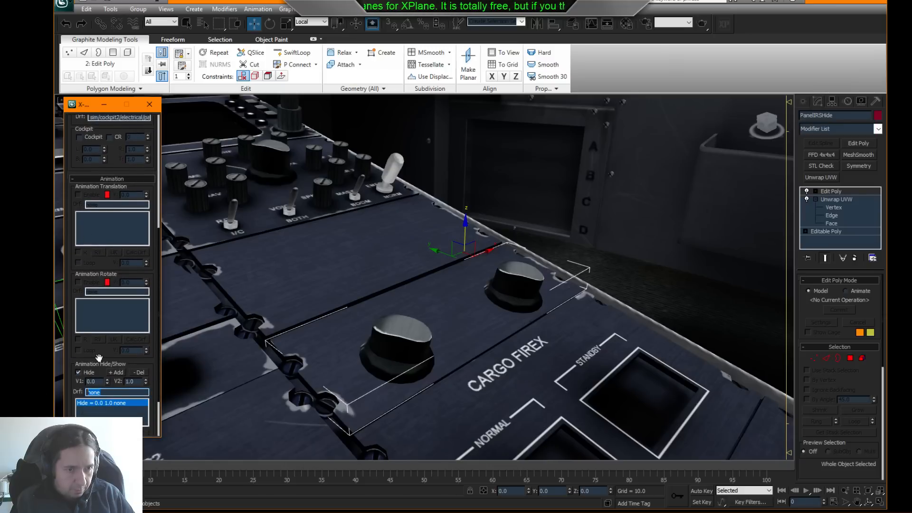
type("CRJ/ahrs_EQ")
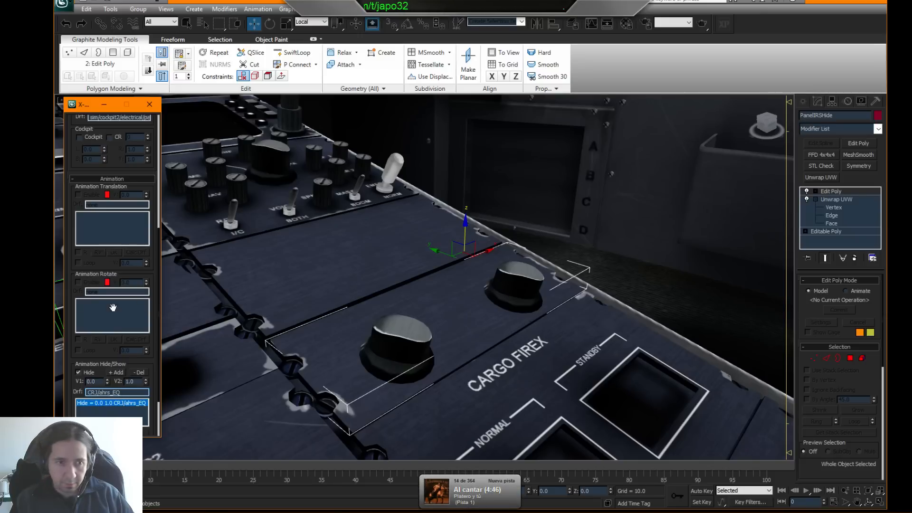
- Set the V1 value of the cover panel's Hide animation to 0.5
double_click(95, 381)
type("0.5")
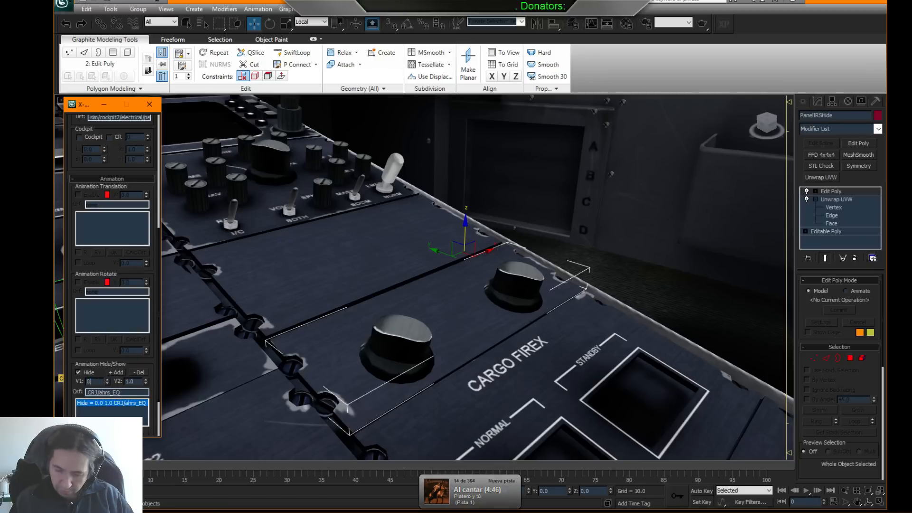
key("Tab")
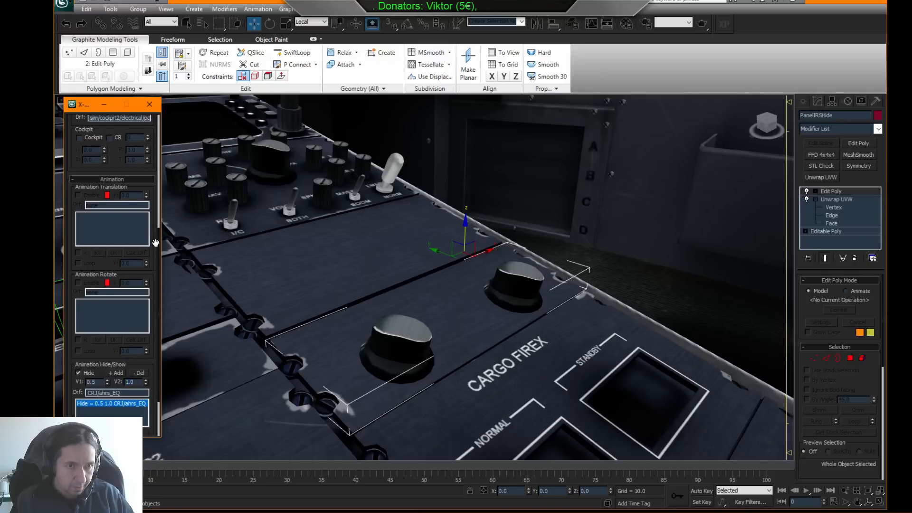
- Set the cover panel's Hide animation range to V1 0.0 and V2 0.5
scroll(161, 224, "up", 5)
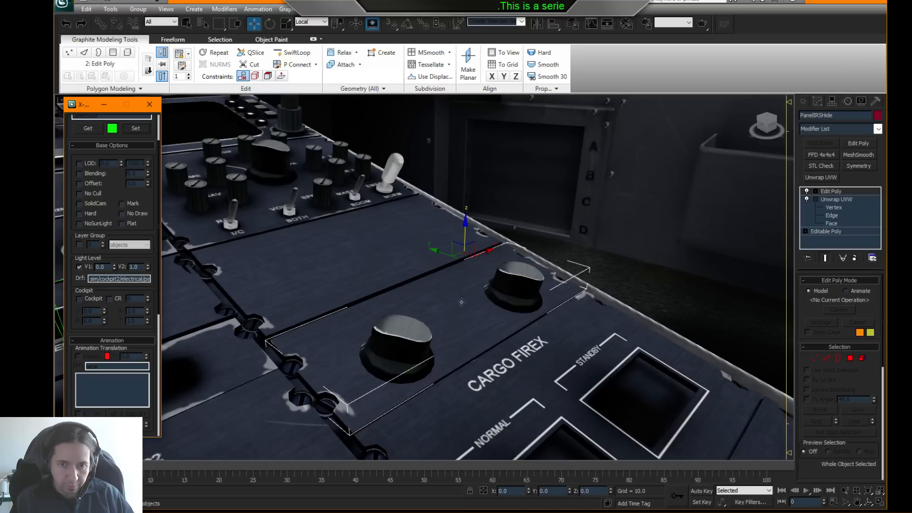
scroll(153, 372, "down", 4)
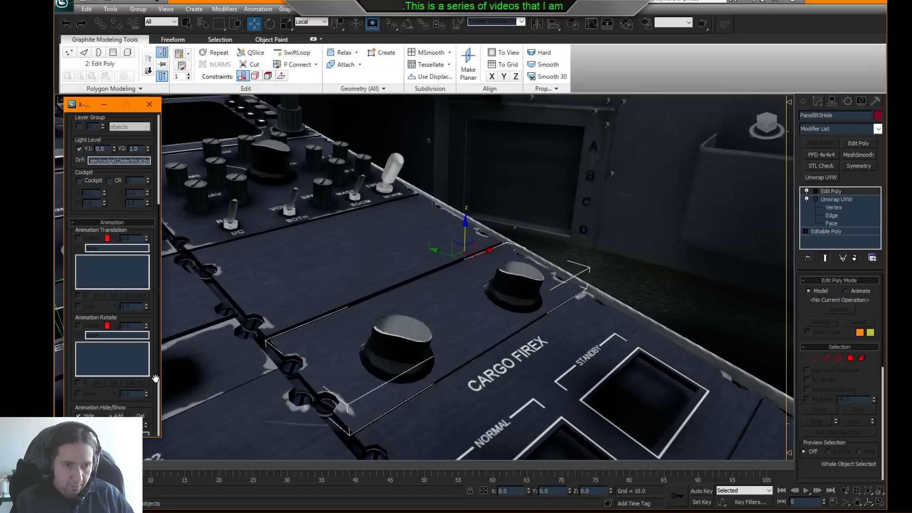
left_click_drag(153, 380, 174, 245)
left_click_drag(130, 331, 45, 334)
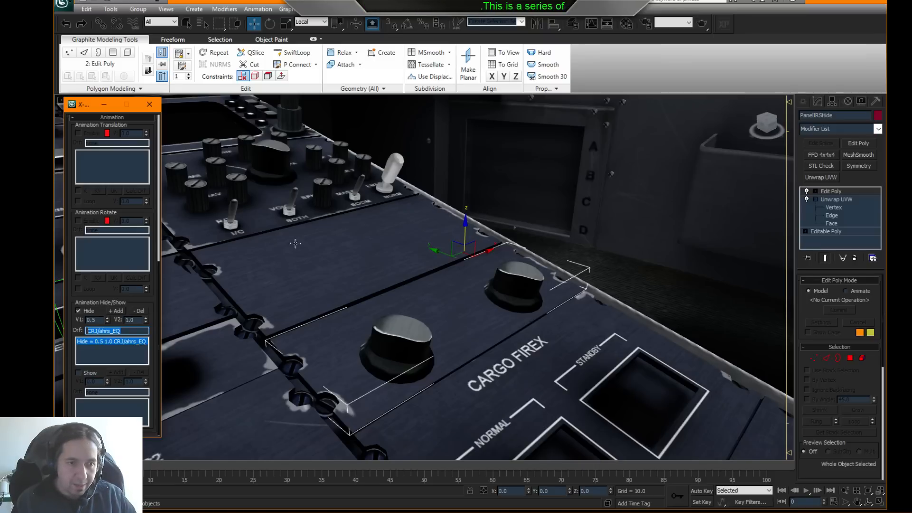
double_click(91, 319)
type("0")
key("Tab")
type("0.5")
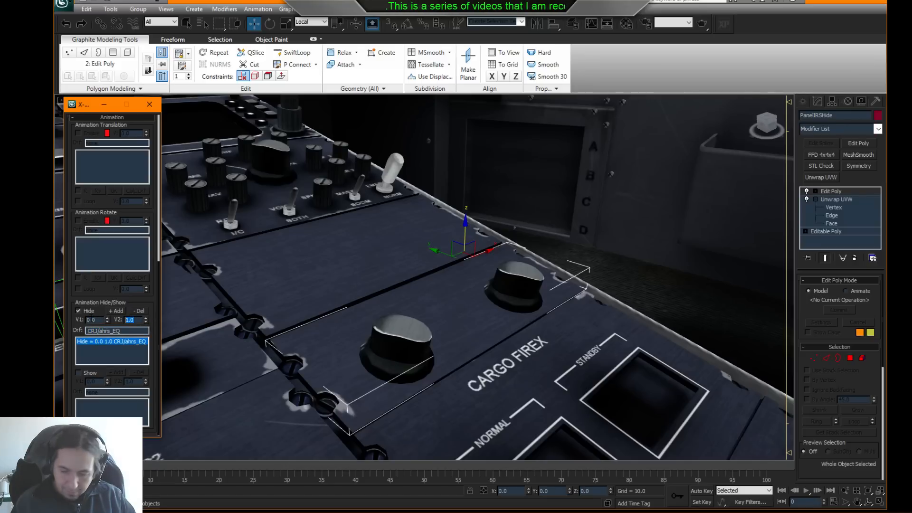
left_click(99, 320)
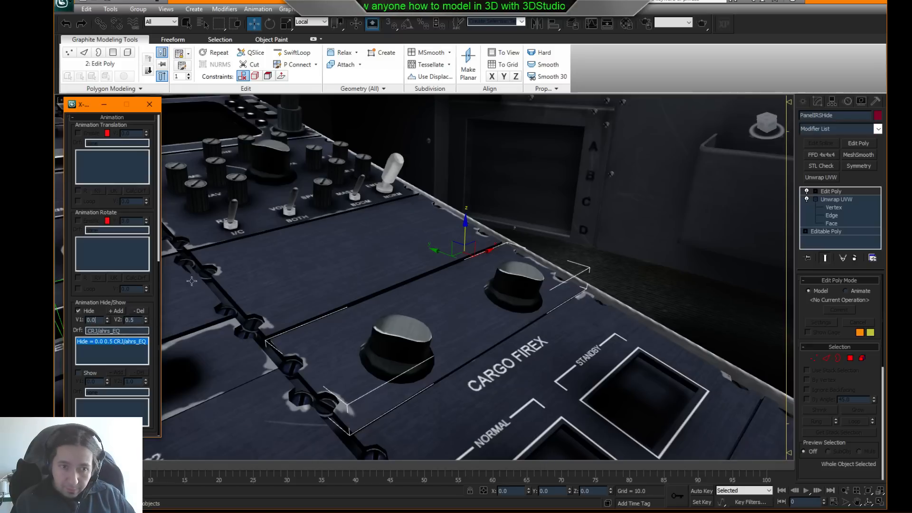
- Move the cover panel aside to expose the IRS panel, and undo the move
left_click_drag(99, 331, 125, 331)
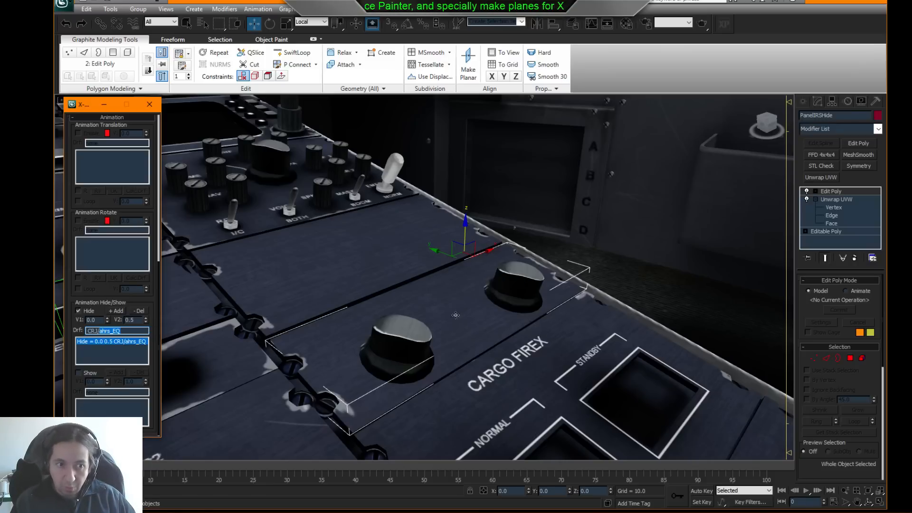
left_click_drag(468, 244, 807, 153)
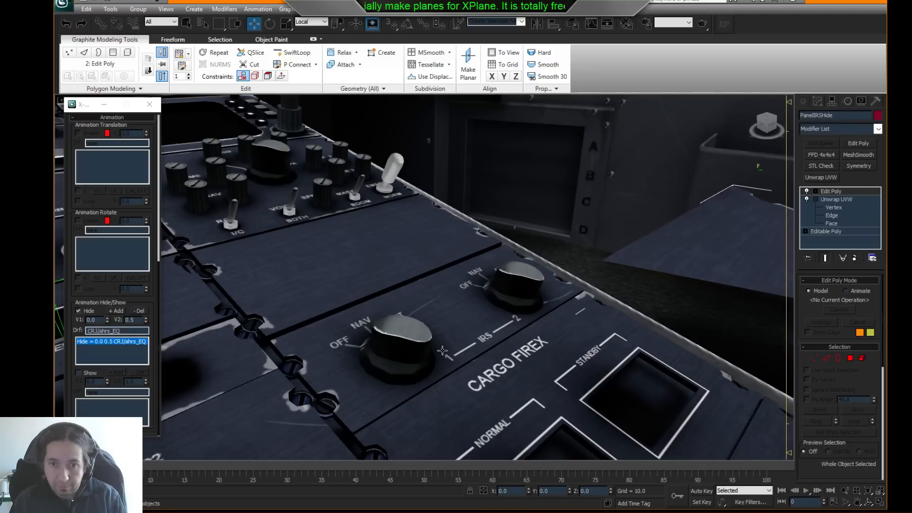
key("ctrl+z")
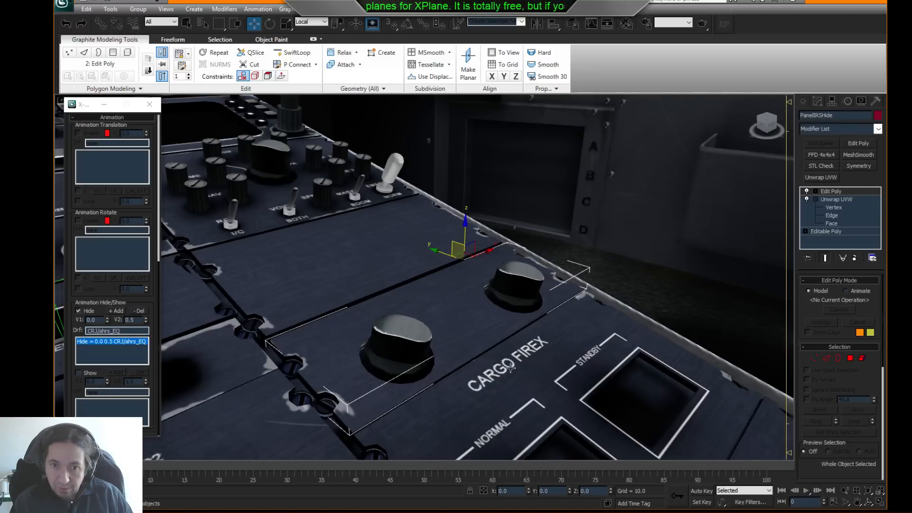
- Enable the Hide animation on the IRS 1 knob with V1 0.0, V2 0.5 and dataref CRJ/ahrs_EQ
middle_click_drag(637, 214, 546, 212, "alt")
scroll(600, 226, "down", 4)
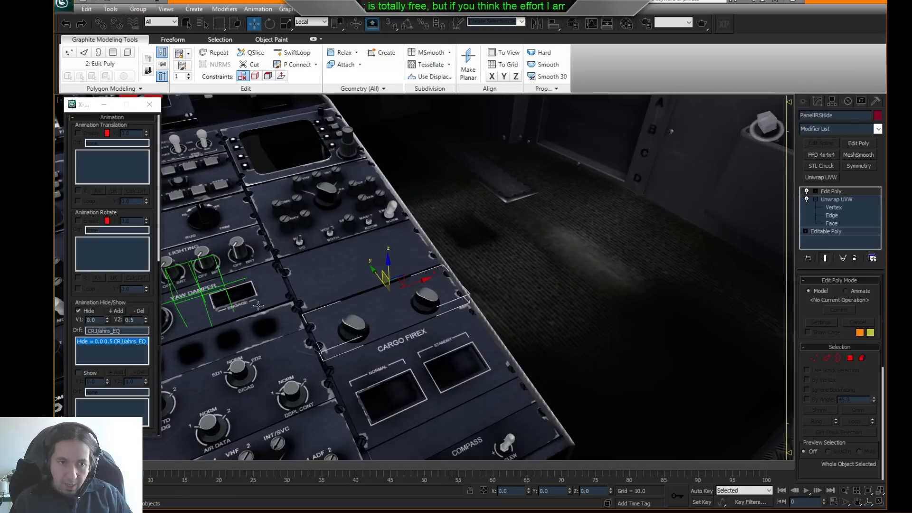
left_click(119, 331)
left_click_drag(118, 331, 87, 331)
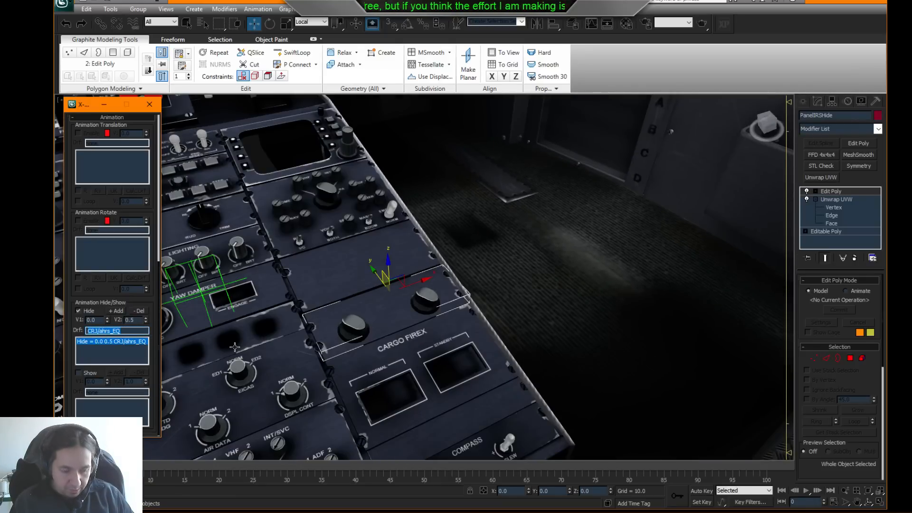
left_click(362, 327)
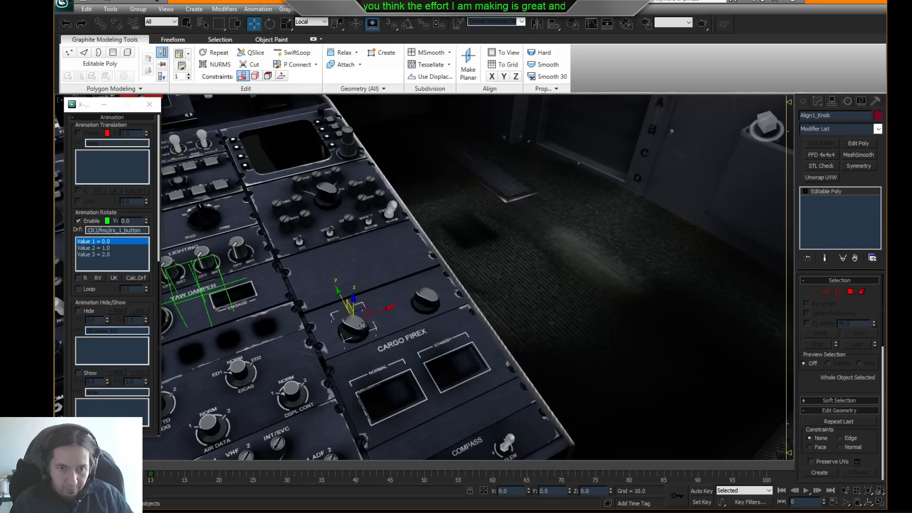
left_click(89, 311)
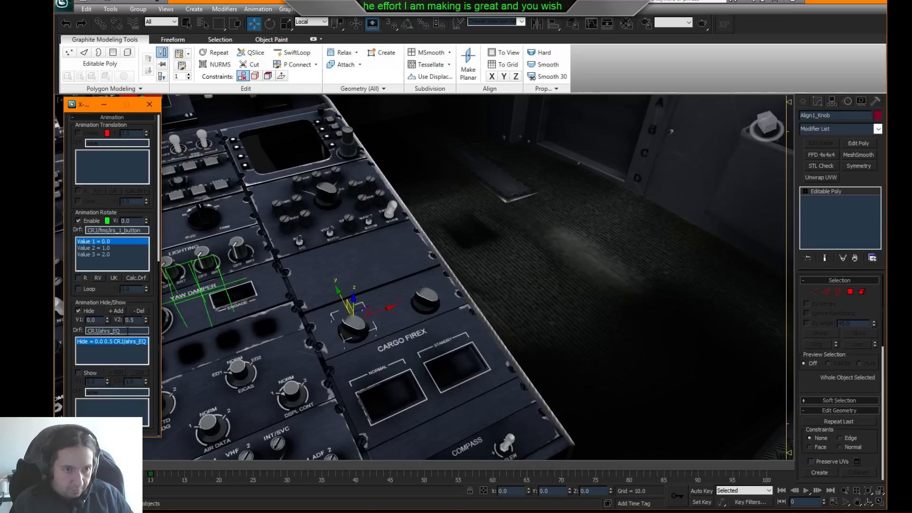
left_click(113, 345)
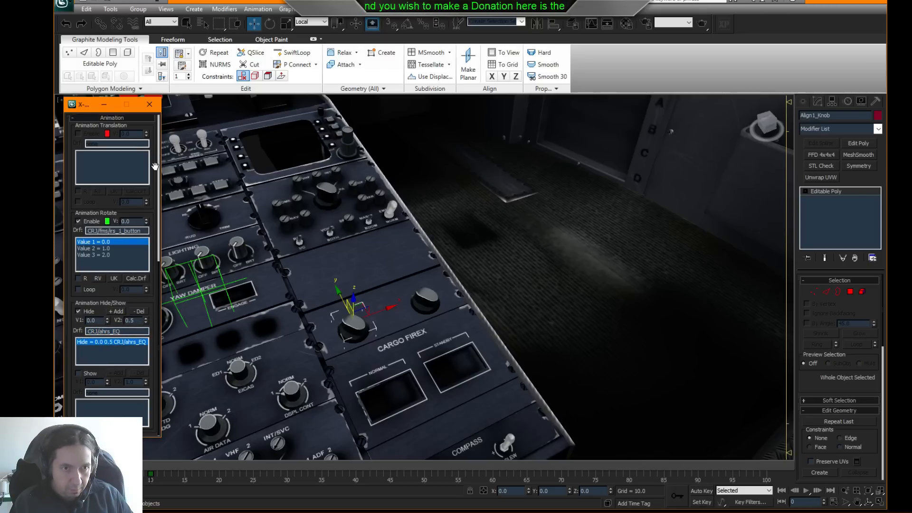
scroll(154, 156, "up", 5)
scroll(144, 199, "up", 4)
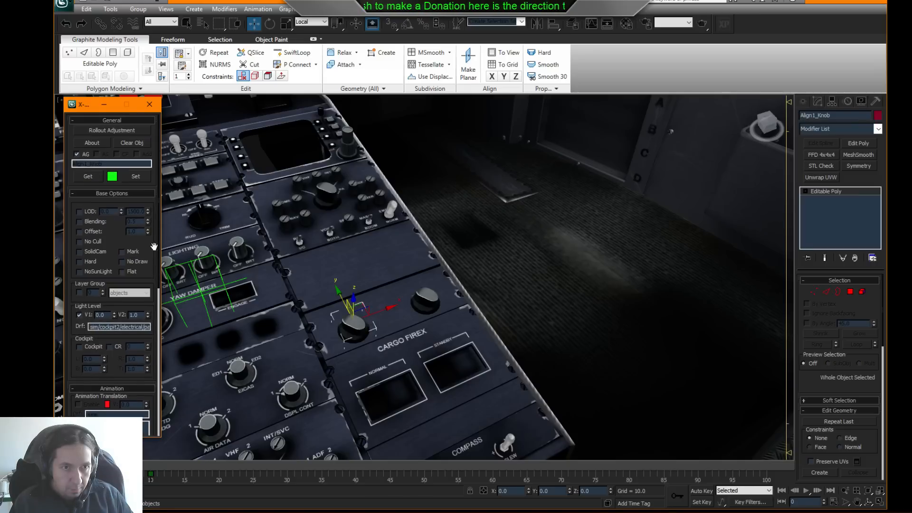
- Enable the Hide animation on the IRS 2 knob with the same 0.0 to 0.5 range and CRJ/ahrs_EQ dataref
left_click(429, 298)
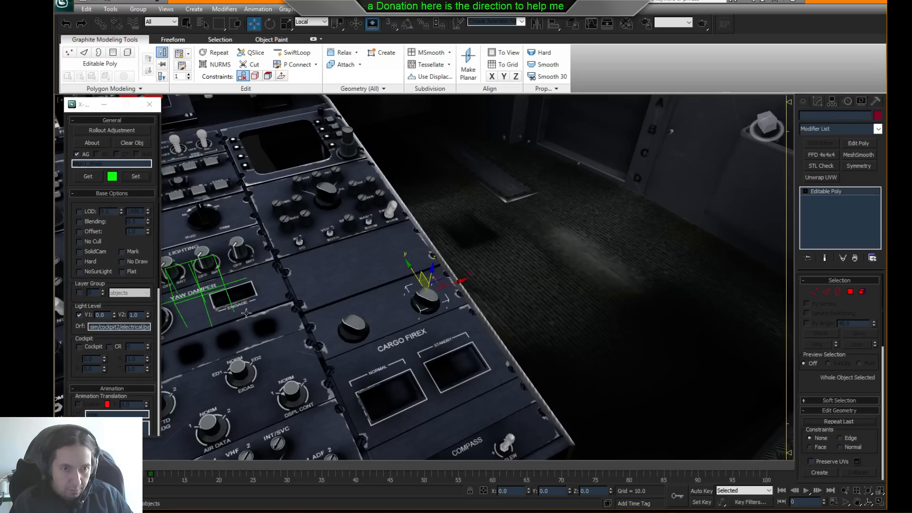
scroll(154, 368, "down", 6)
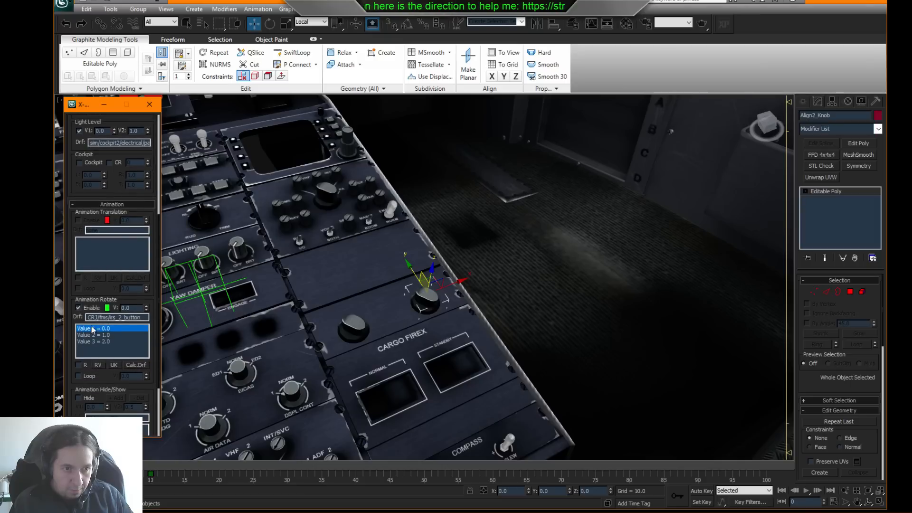
left_click(79, 397)
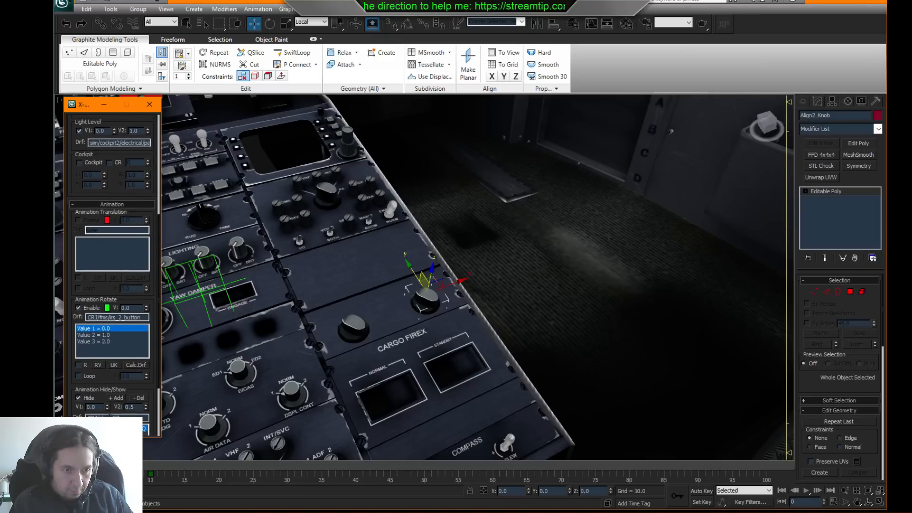
scroll(153, 409, "down", 3)
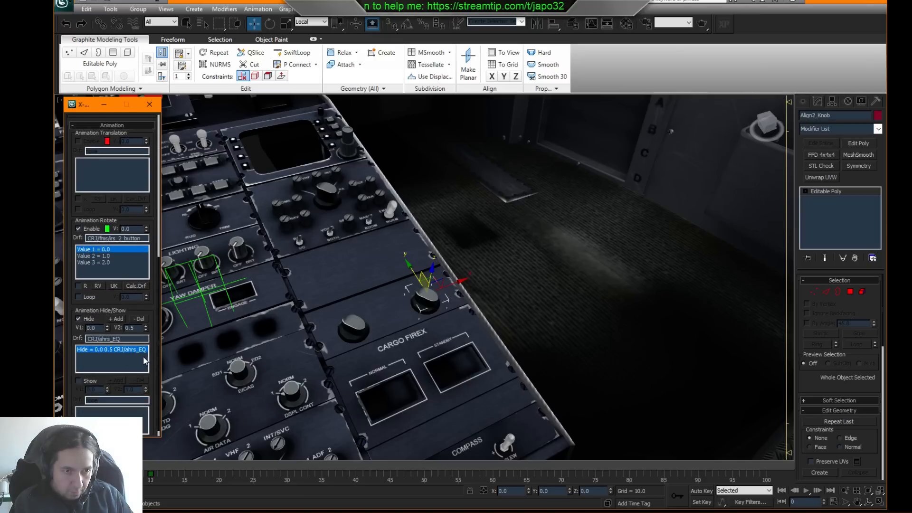
scroll(151, 266, "up", 6)
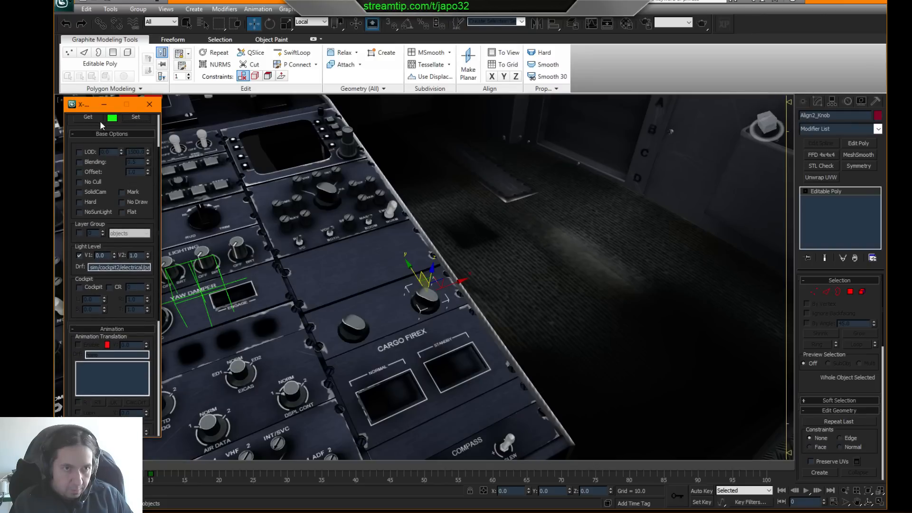
middle_click_drag(518, 253, 529, 248)
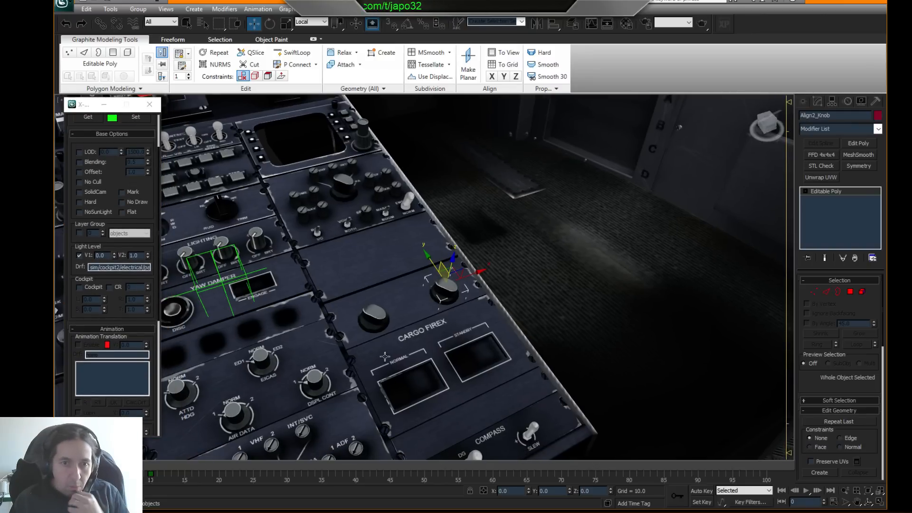
mouse_move(95, 465)
left_mouse_down()
mouse_move(321, 463)
mouse_move(103, 464)
left_mouse_up()
key("w")
middle_click_drag(345, 303, 403, 305)
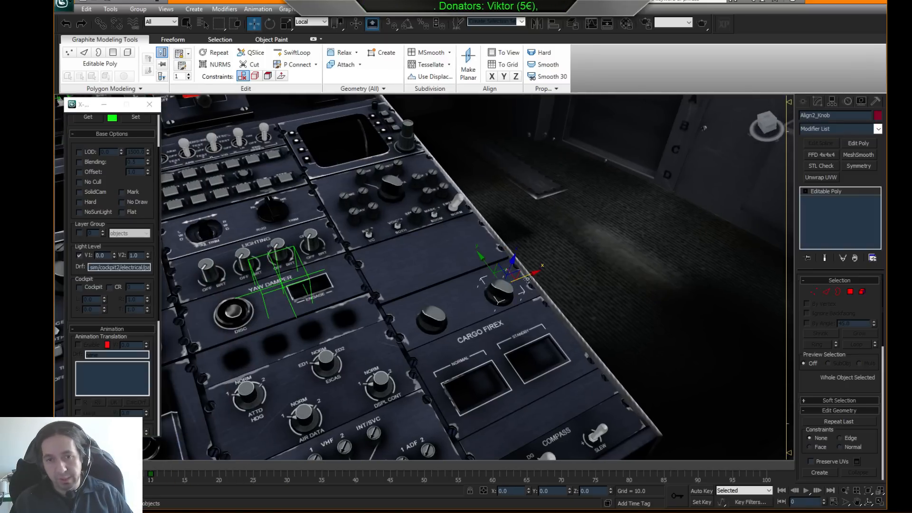
- Try moving both IRS knobs together off the panel, and cancel the move
left_click(442, 309, "ctrl")
left_click_drag(500, 272, 908, 278)
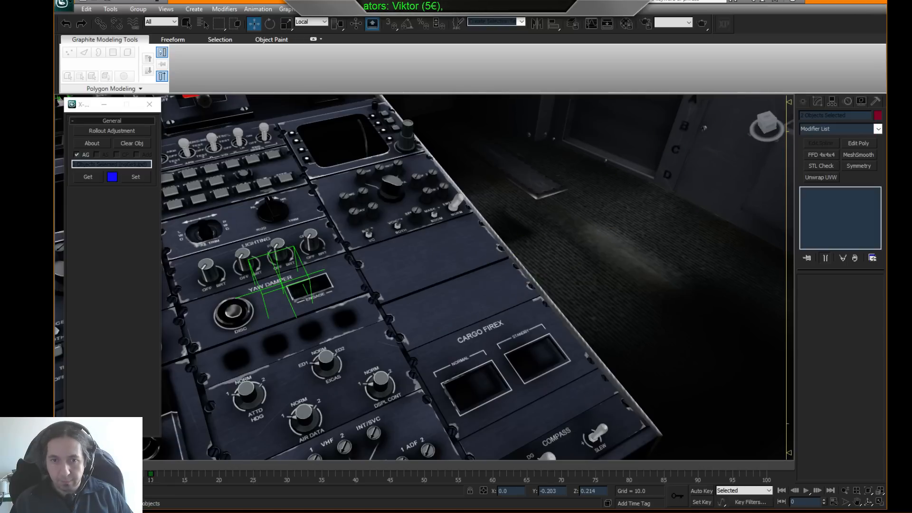
right_click(704, 127)
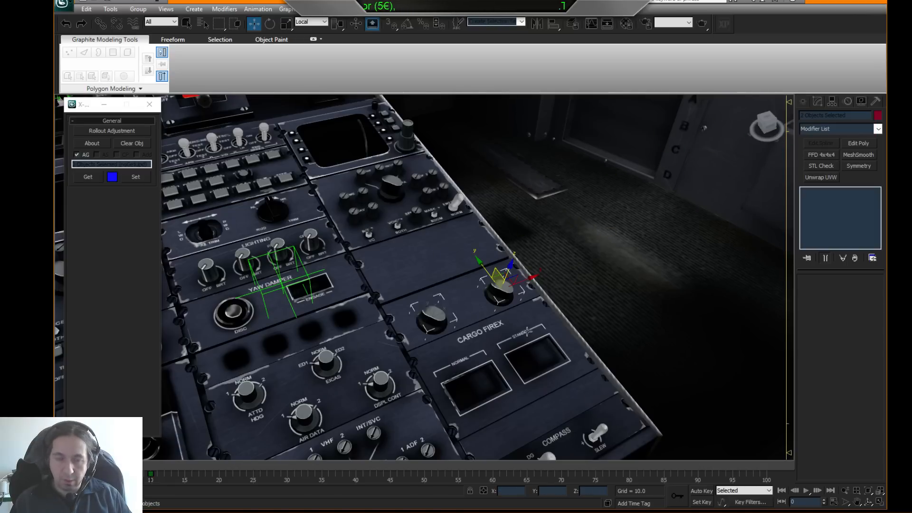
- Check the rotate and Hide animation settings of the IRS 1 knob
scroll(599, 346, "down", 6)
middle_click_drag(323, 305, 365, 276)
scroll(365, 275, "up", 5)
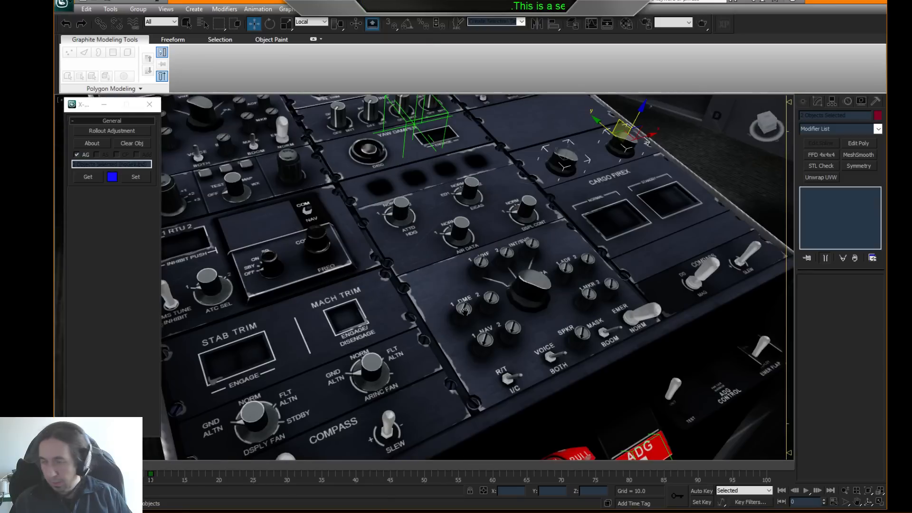
scroll(468, 309, "up", 1)
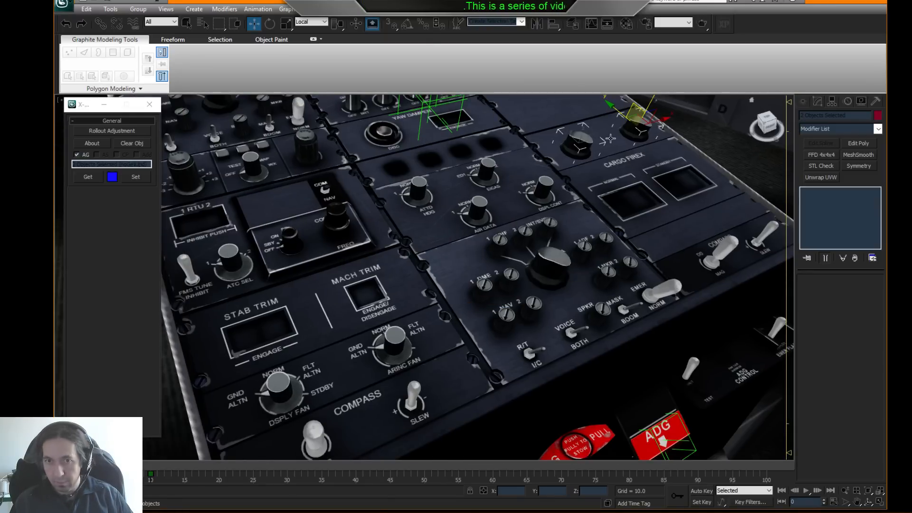
left_click(645, 130)
left_click(580, 139)
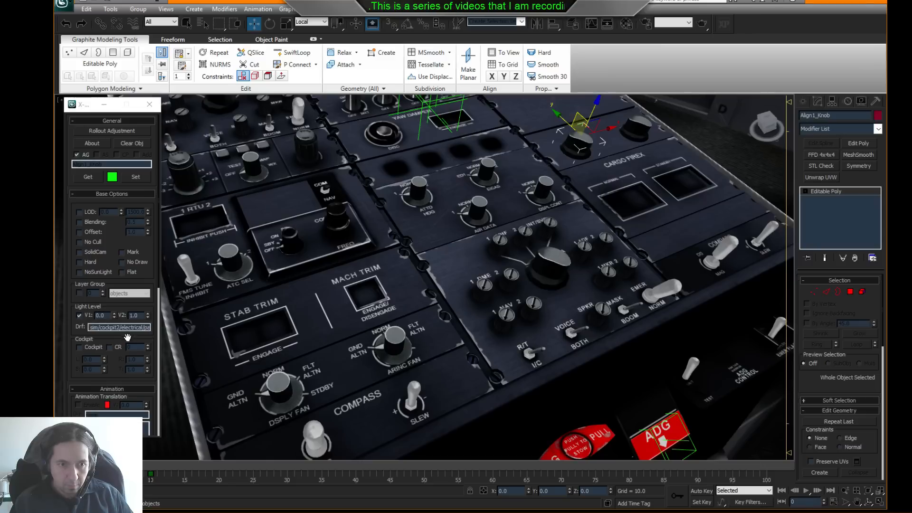
left_click_drag(131, 381, 143, 151)
- Select the two polygons forming the compass panel face in the Cockpit_PanelCentral mesh
middle_click_drag(611, 309, 420, 253)
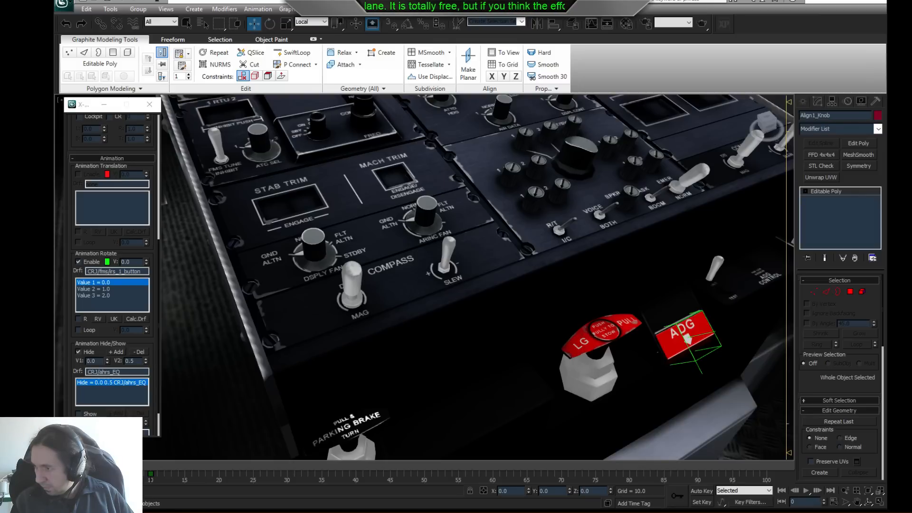
middle_click_drag(372, 237, 448, 316, "alt")
left_click(436, 289)
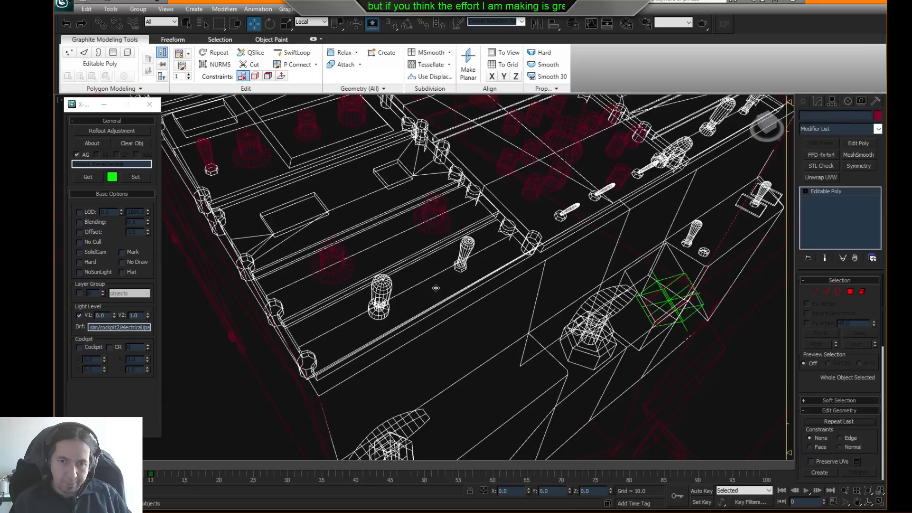
left_click(850, 292)
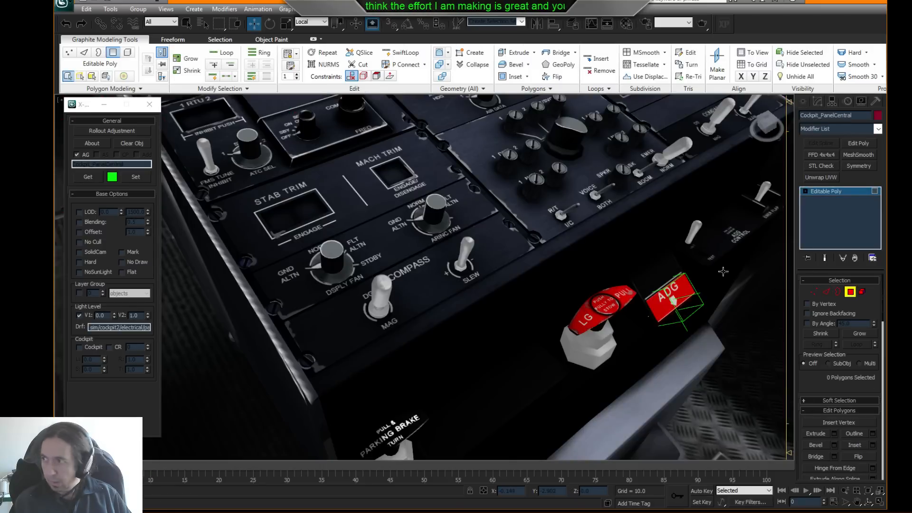
left_click(410, 268)
scroll(410, 267, "down", 5)
scroll(449, 287, "up", 4)
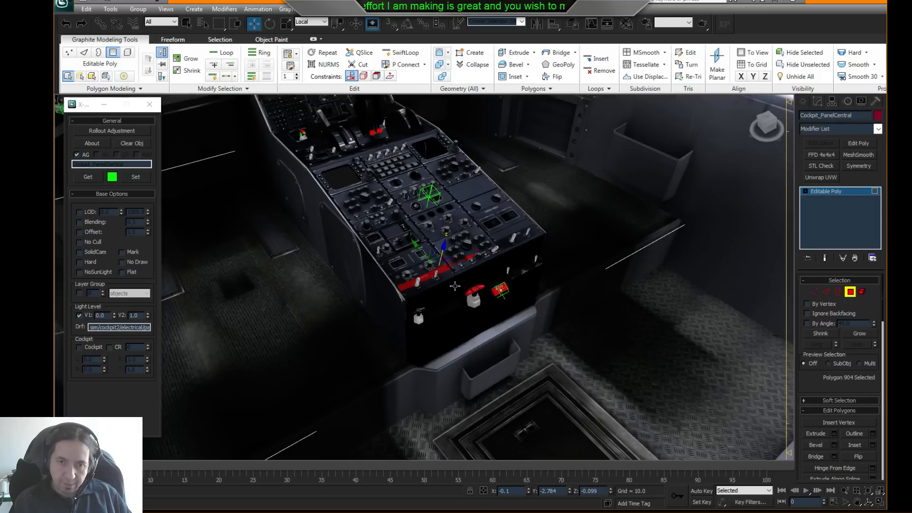
left_click(441, 281, "ctrl")
middle_click_drag(470, 290, 464, 258, "alt")
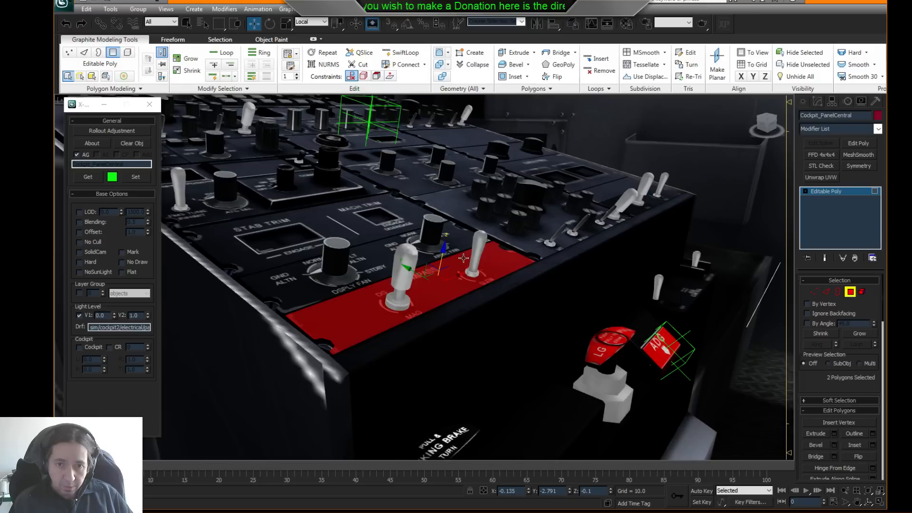
- Clone the compass panel polygons slightly above the original as a separate object named AHARSHidePanel
left_click_drag(441, 252, 478, 227, "shift")
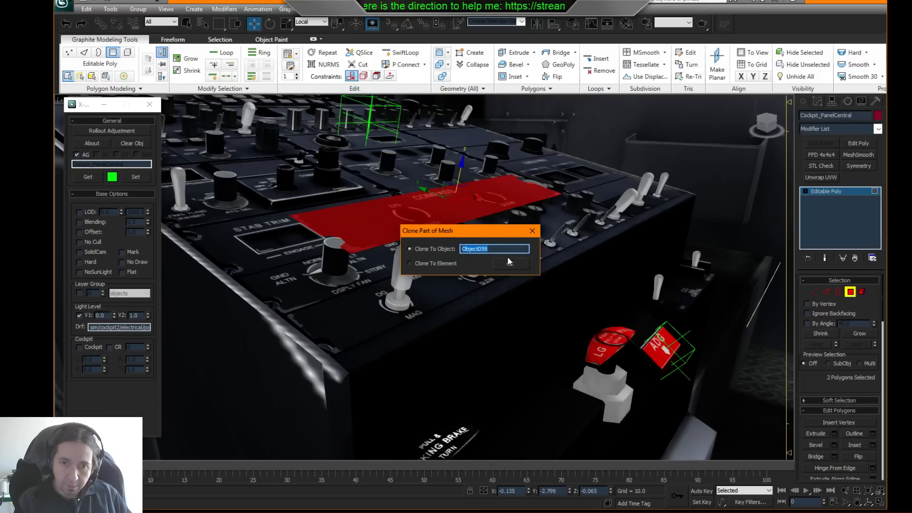
type("AHARSHidePanel")
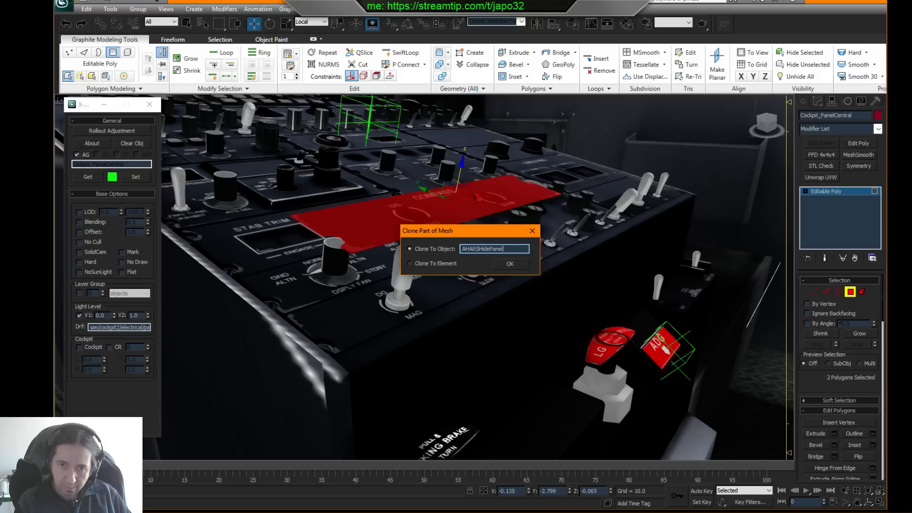
key("Return")
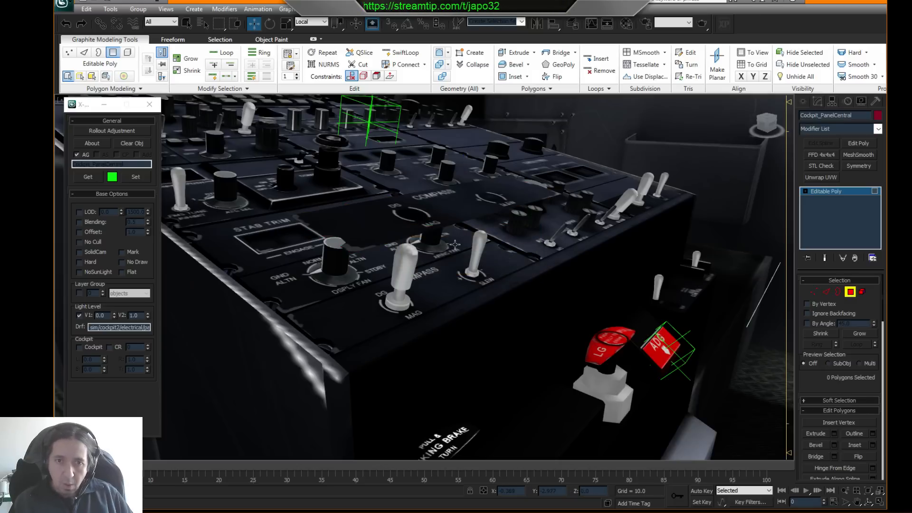
- Add an Unwrap UVW modifier to the AHARSHidePanel object and open its UV editor, with the model shown in wireframe
middle_click_drag(458, 248, 454, 254, "alt")
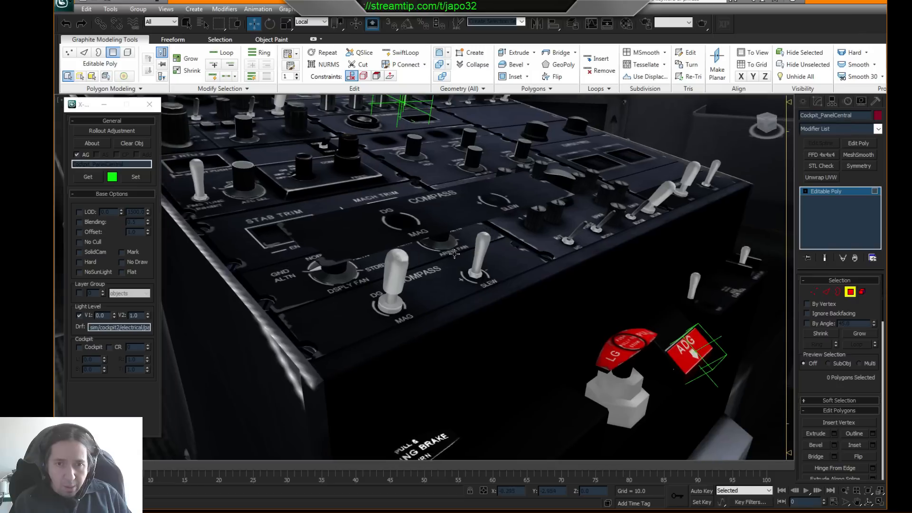
left_click(851, 291)
left_click(430, 206)
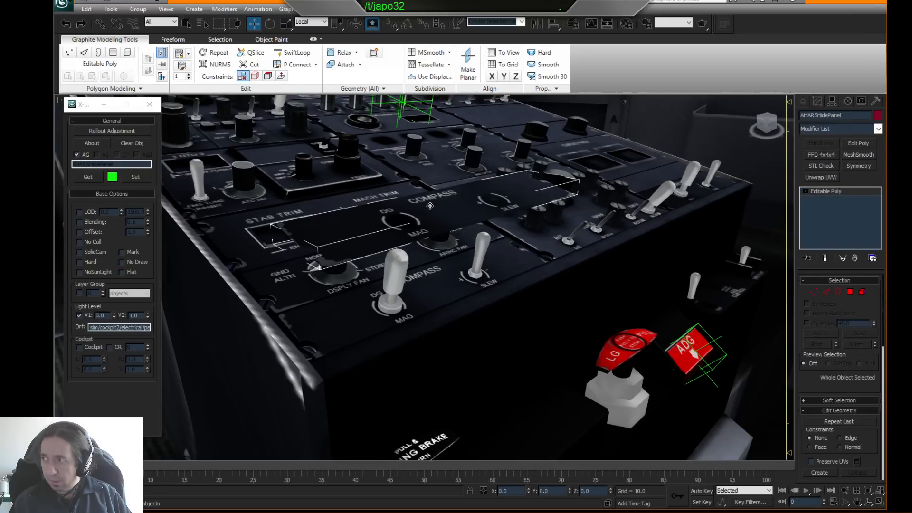
key("F3")
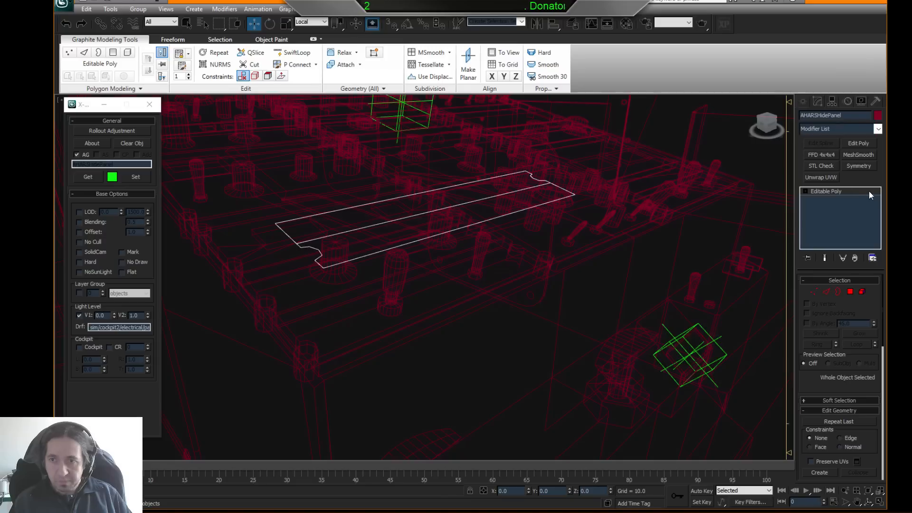
left_click(831, 178)
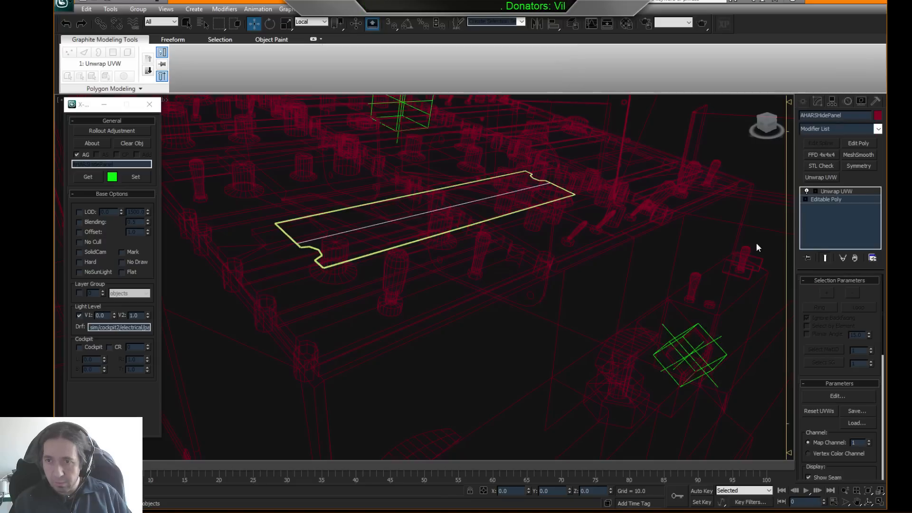
left_click(830, 398)
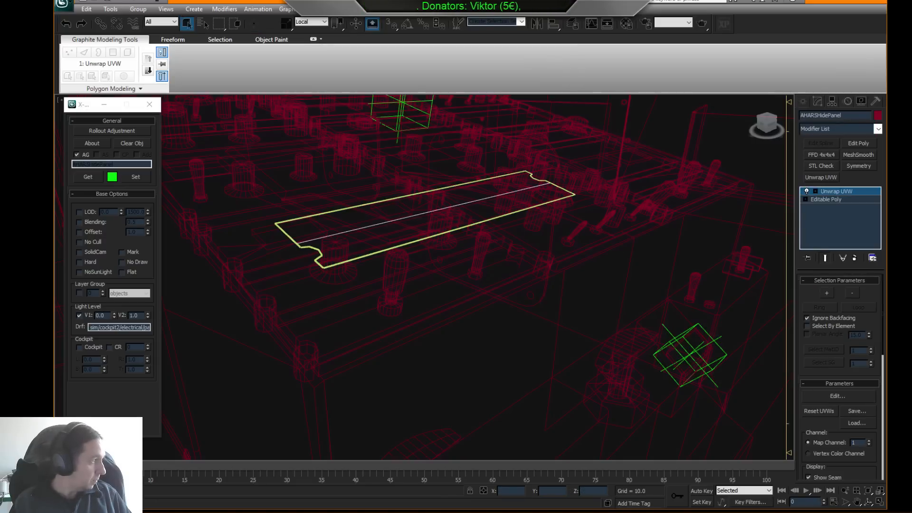
left_click_drag(340, 0, 249, 64)
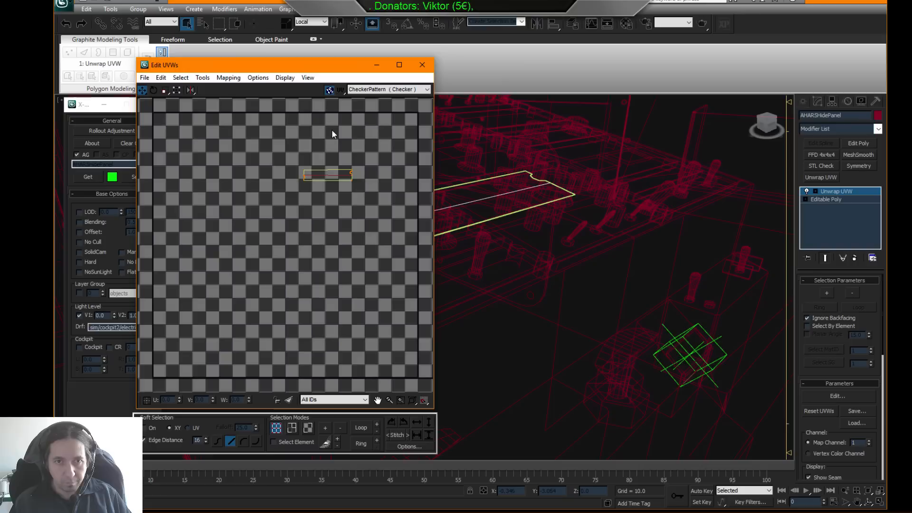
middle_click_drag(331, 132, 321, 151)
- Show the Cockpit_PanelCentral.psd map behind the UVs with brightness 1.0, bitmap tiling off and constant update on
left_click(378, 91)
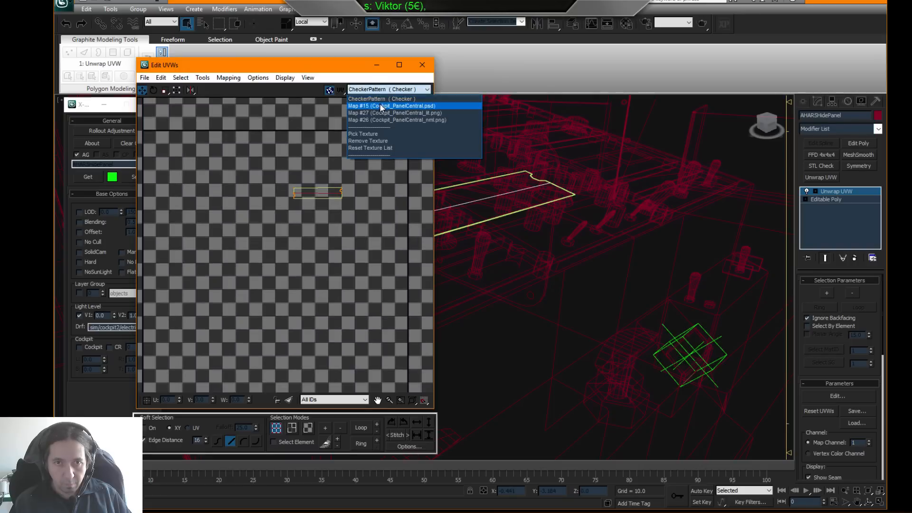
left_click(378, 104)
left_click(404, 446)
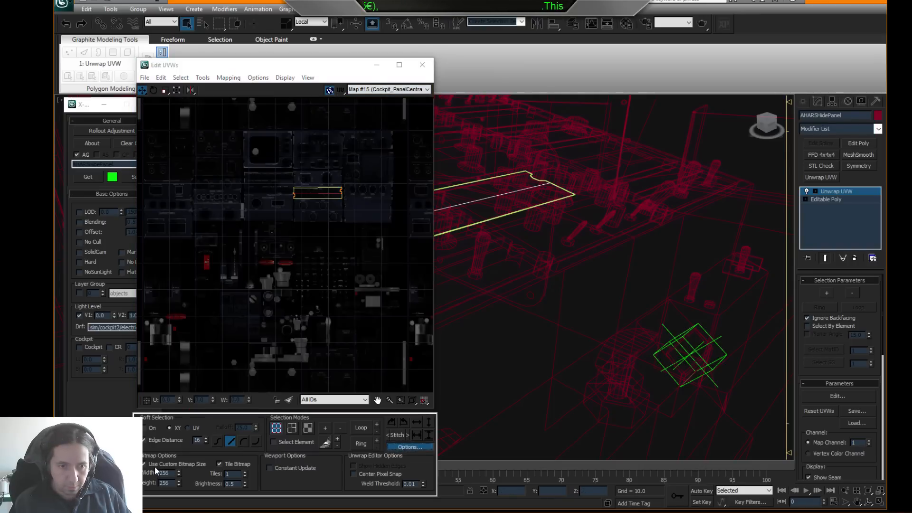
left_click(245, 482)
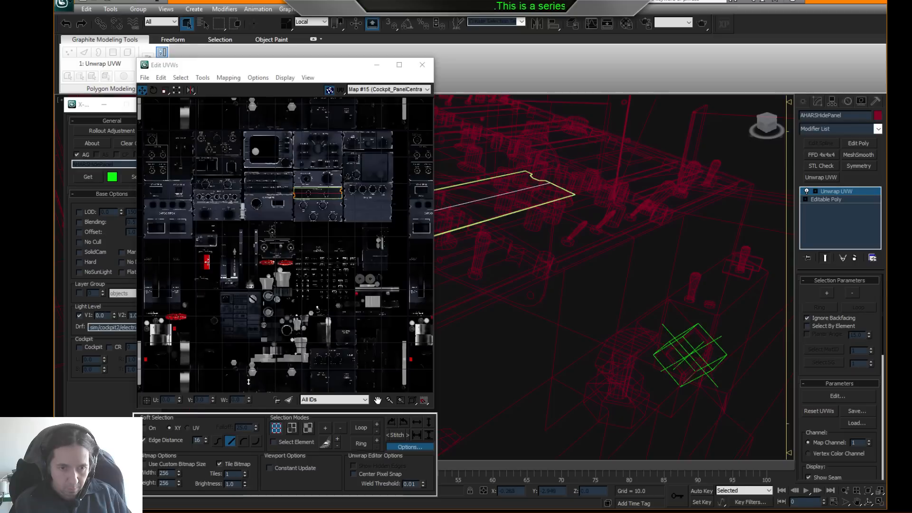
left_click(220, 464)
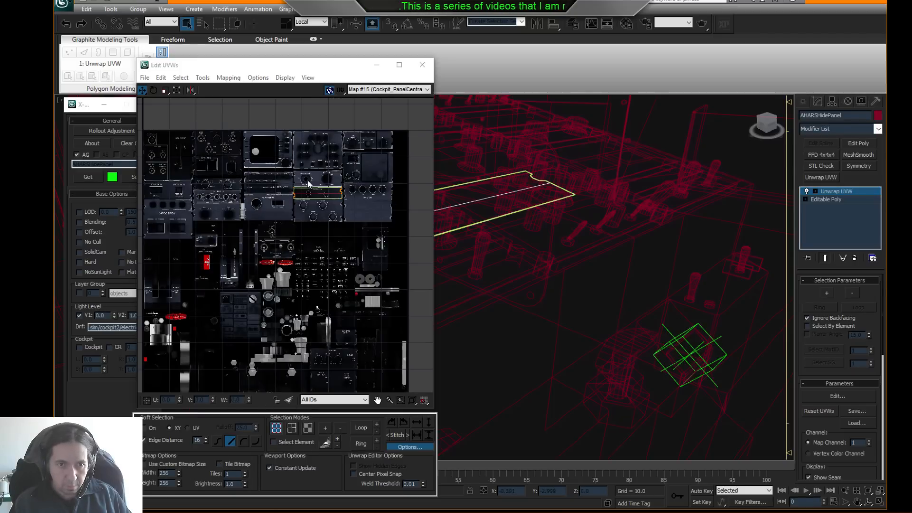
- Examine the panel texture around the cover's UVs for a blank area that fits the compass cover
scroll(304, 204, "up", 6)
middle_click_drag(417, 188, 310, 164)
scroll(320, 202, "up", 1)
scroll(300, 257, "down", 2)
scroll(294, 263, "down", 1)
scroll(323, 272, "down", 1)
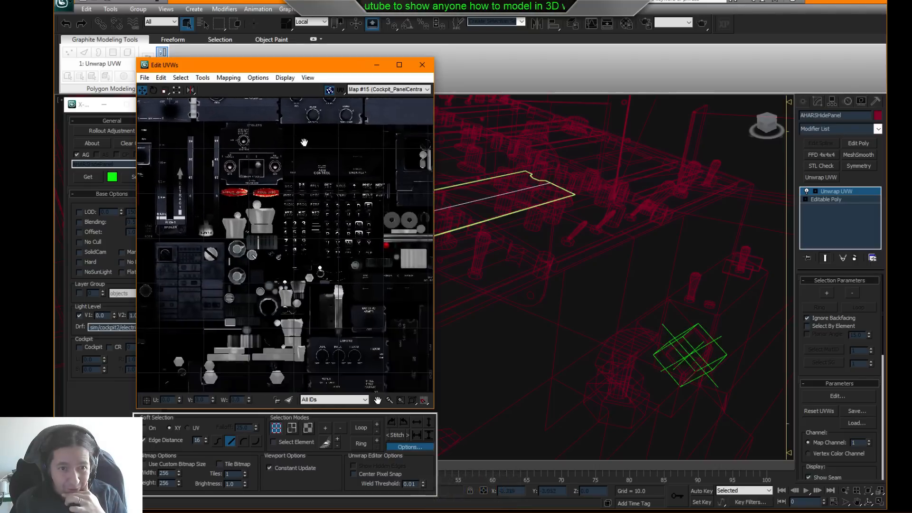
left_click_drag(309, 164, 307, 107)
scroll(313, 190, "down", 1)
scroll(301, 266, "down", 1)
middle_click_drag(302, 295, 311, 297)
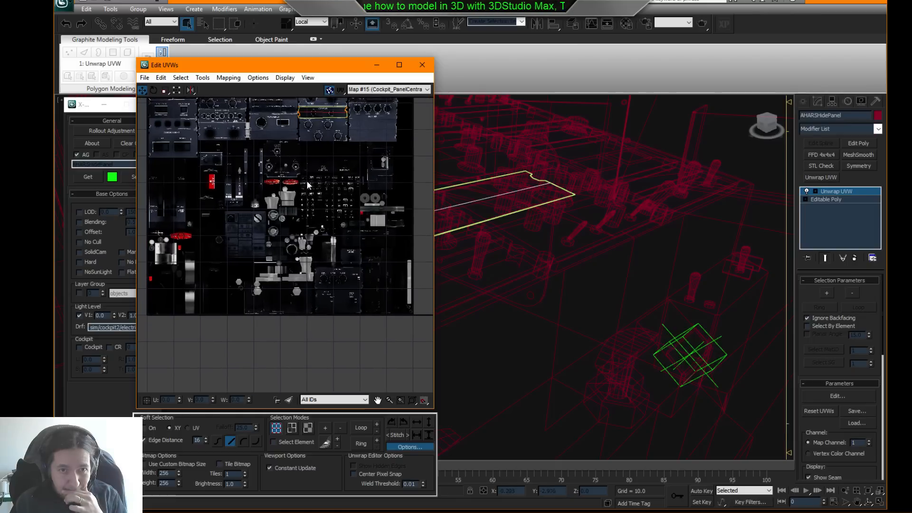
scroll(351, 273, "up", 3)
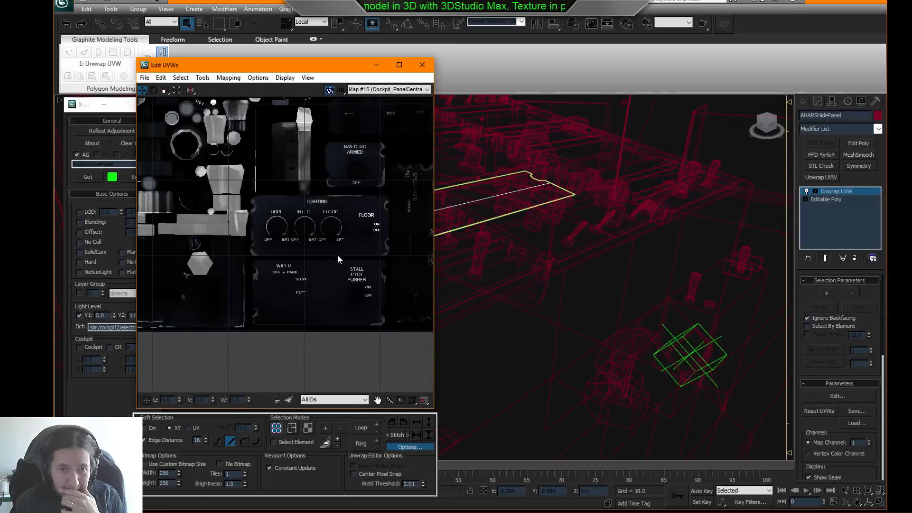
scroll(333, 266, "up", 1)
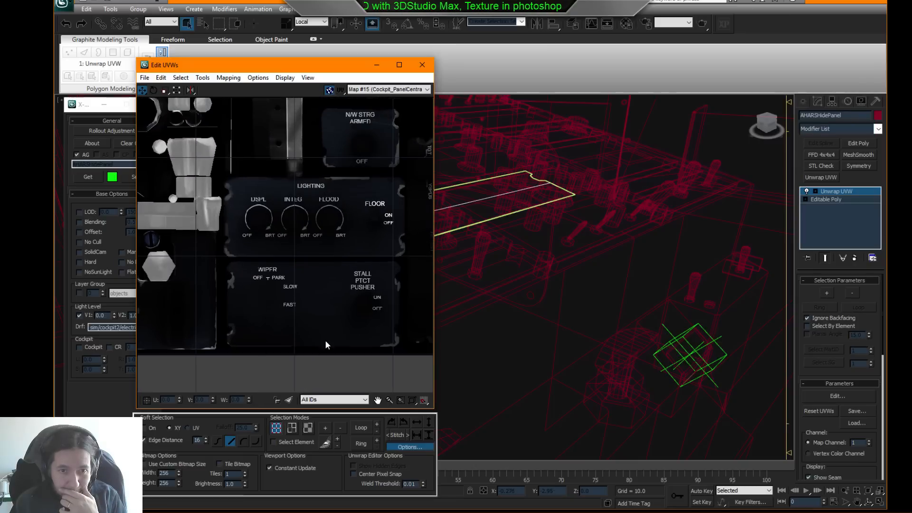
scroll(304, 276, "down", 6)
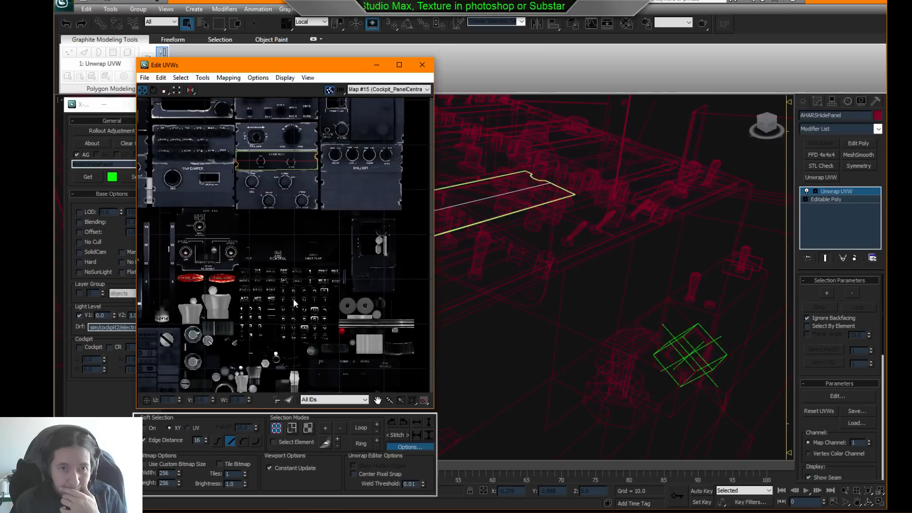
scroll(285, 288, "up", 4)
middle_click_drag(265, 247, 317, 258)
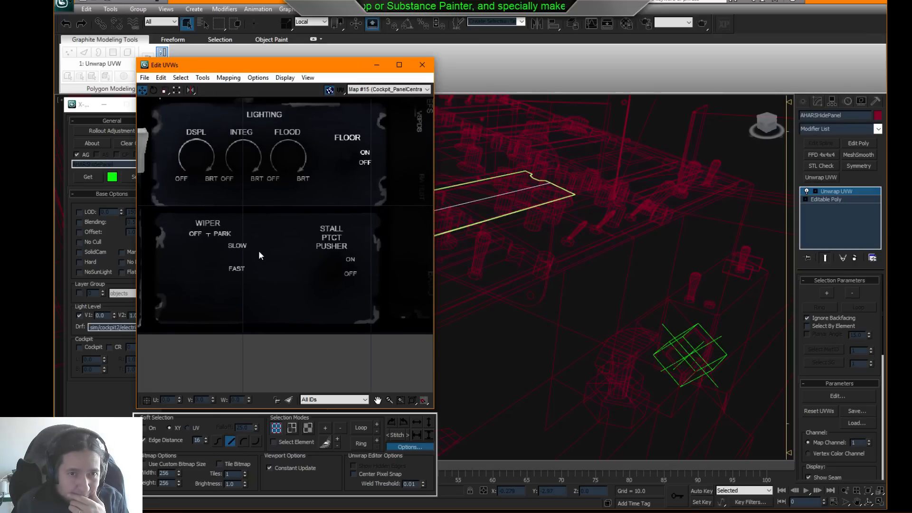
middle_click_drag(278, 199, 302, 295)
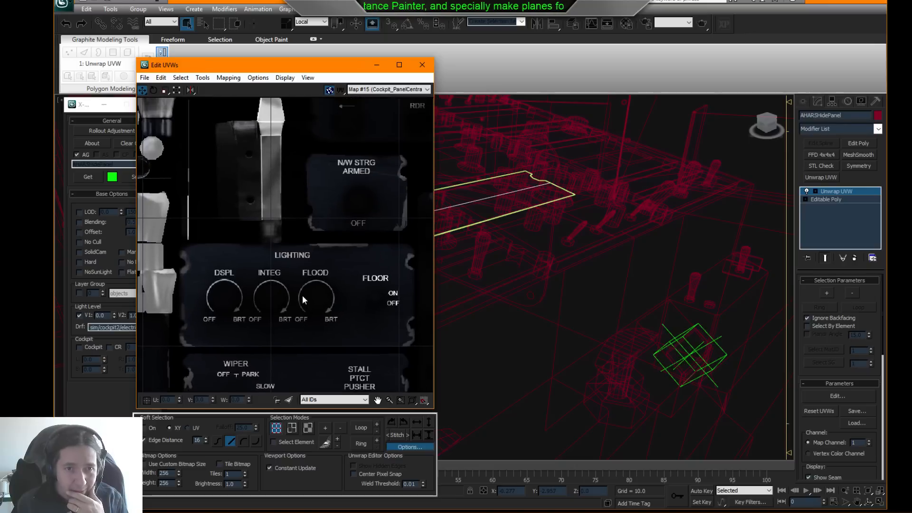
scroll(301, 296, "down", 3)
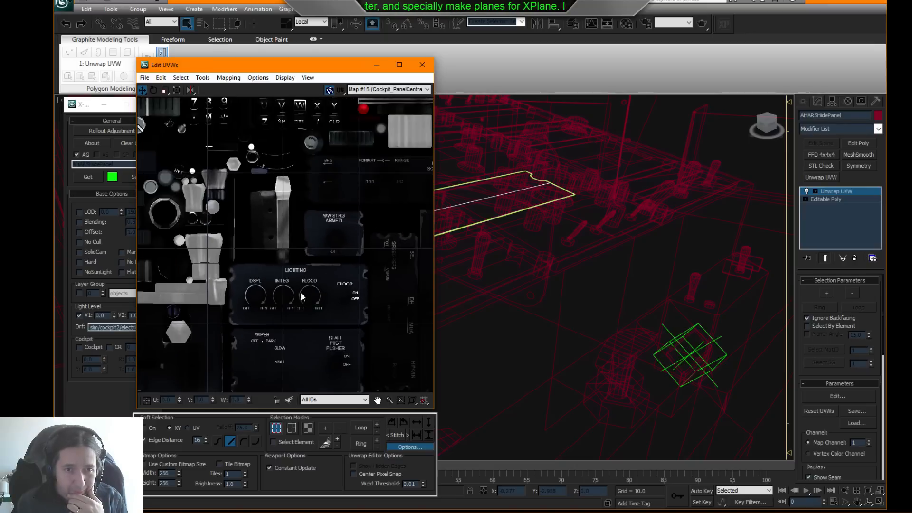
middle_click_drag(284, 199, 299, 349)
middle_click_drag(315, 187, 244, 330)
middle_click_drag(234, 233, 335, 309)
middle_click_drag(319, 193, 321, 223)
scroll(321, 226, "up", 6)
scroll(316, 211, "down", 2)
scroll(264, 279, "down", 6)
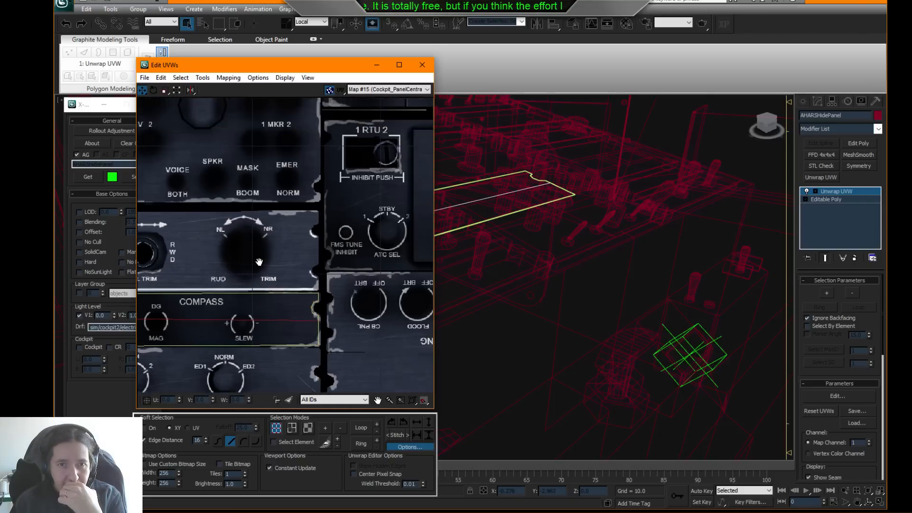
middle_click_drag(270, 302, 247, 196)
middle_click_drag(200, 213, 364, 212)
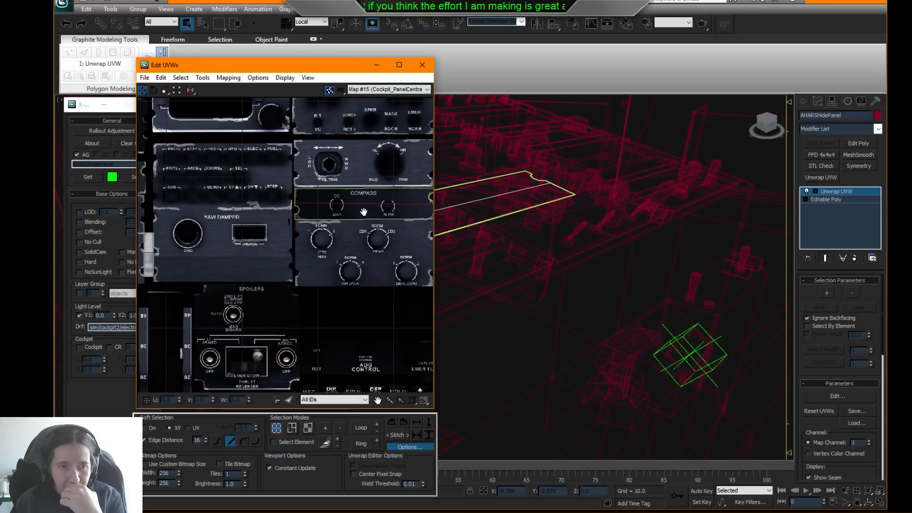
middle_click_drag(363, 212, 400, 303)
middle_click_drag(367, 255, 378, 288)
scroll(338, 278, "down", 1)
middle_click_drag(261, 278, 227, 209)
middle_click_drag(340, 234, 251, 214)
- Move all the compass cover's UVs onto the blank strip of the neighbouring lighting panel in the texture
left_click_drag(207, 207, 363, 274)
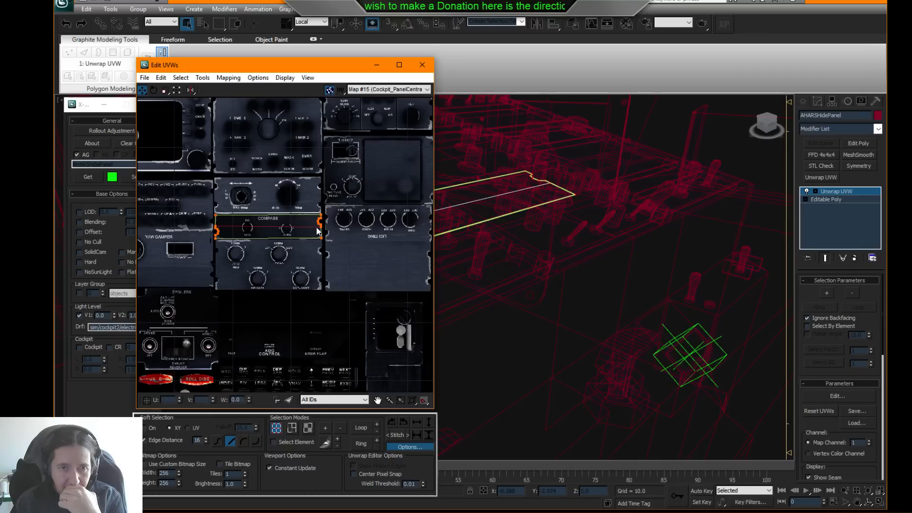
left_click_drag(321, 230, 428, 276)
scroll(408, 268, "up", 4)
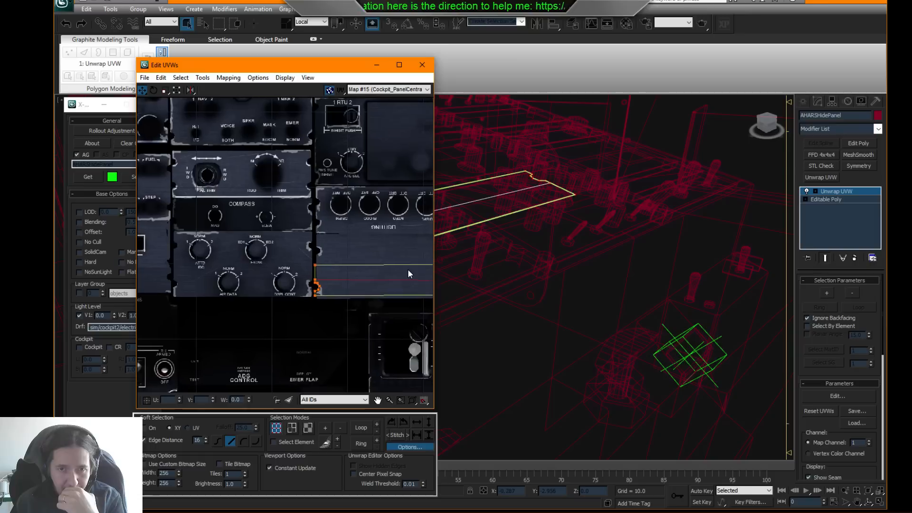
- Nudge the compass cover's UVs into line with the lighting panel's corner and show the model shaded
middle_click_drag(408, 269, 375, 275)
left_click_drag(259, 266, 262, 268)
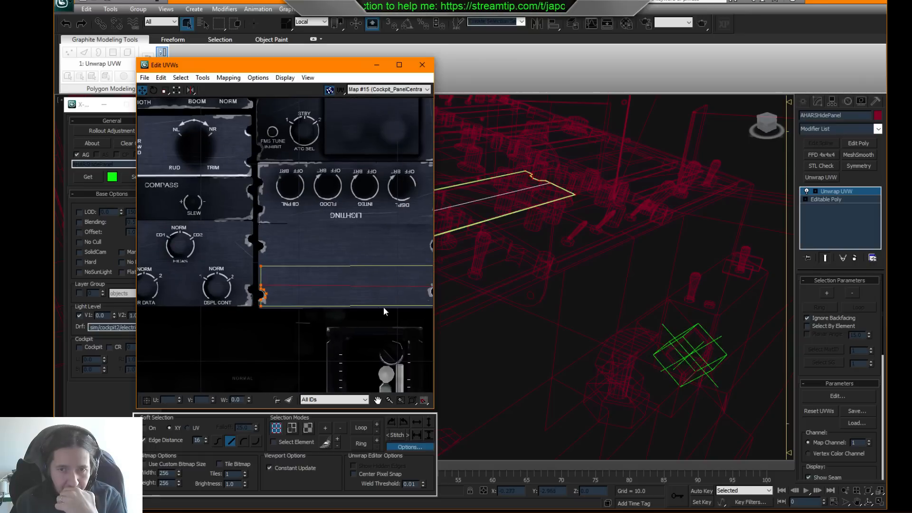
left_click(634, 316)
mouse_move(564, 279)
middle_mouse_down()
mouse_move(565, 306)
mouse_move(650, 304)
middle_mouse_up()
key("F3")
scroll(641, 295, "down", 2)
middle_click_drag(587, 293, 614, 295)
right_click(594, 285)
left_click(588, 274)
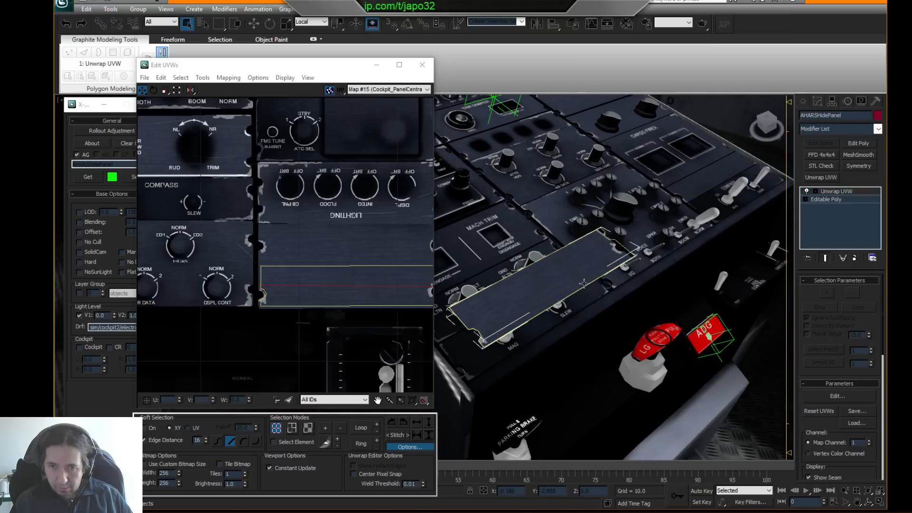
- Add an Edit Poly modifier to the cover and lower its whole element onto the compass panel surface
left_click(859, 143)
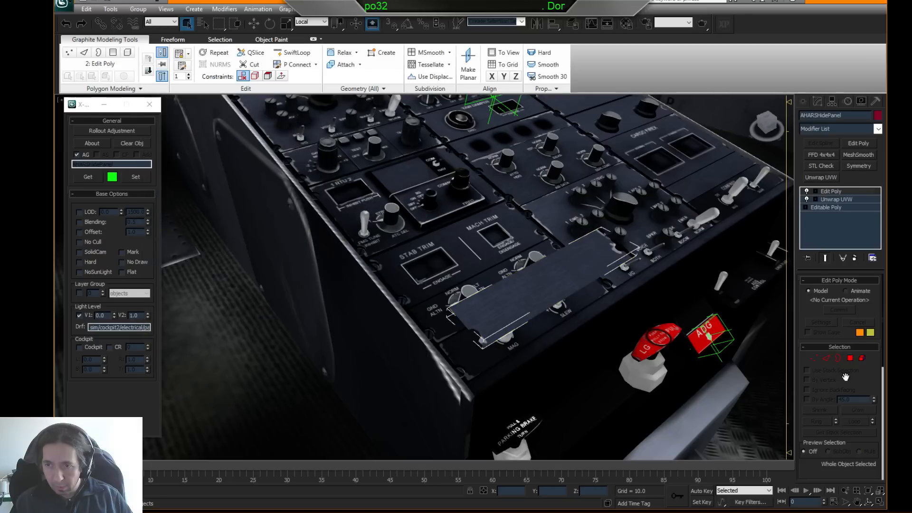
left_click(862, 359)
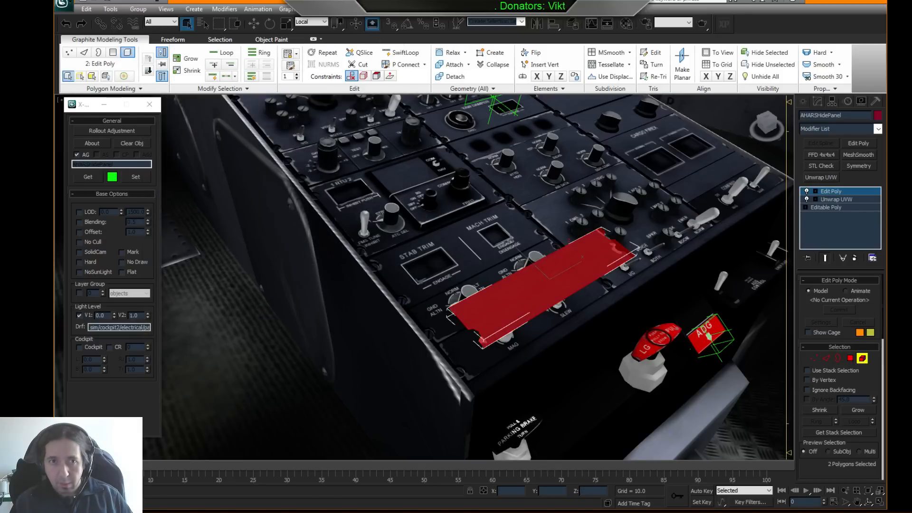
left_click(254, 24)
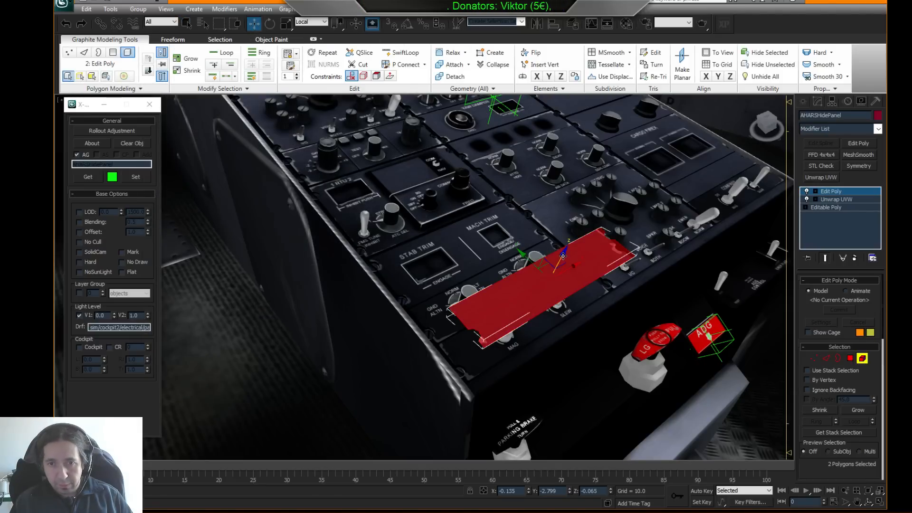
left_click_drag(563, 257, 540, 289)
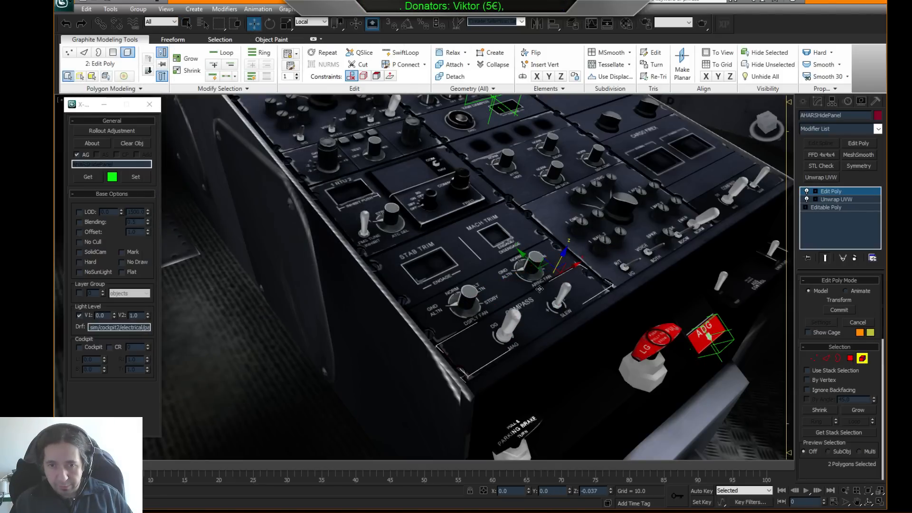
left_click(371, 419)
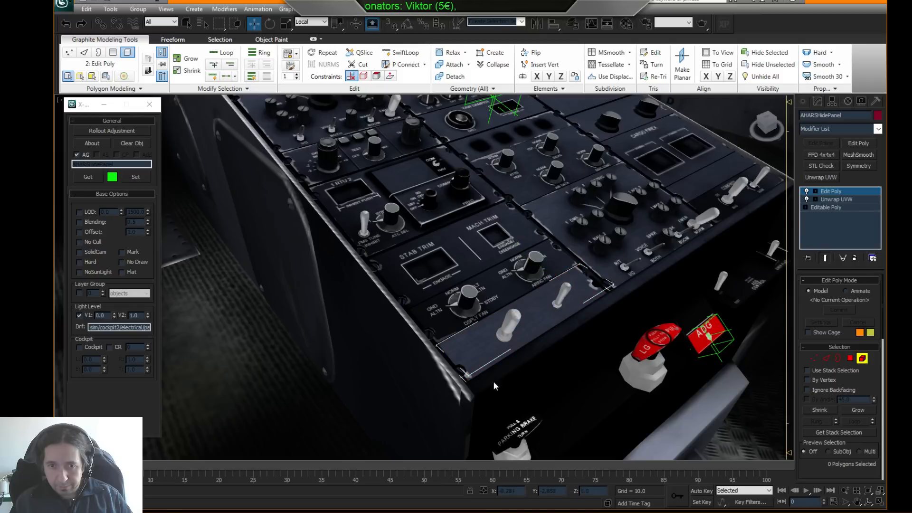
- Examine the lowered cover from several angles against the neighbouring panels and the compass switches
middle_click_drag(655, 361, 598, 368, "alt")
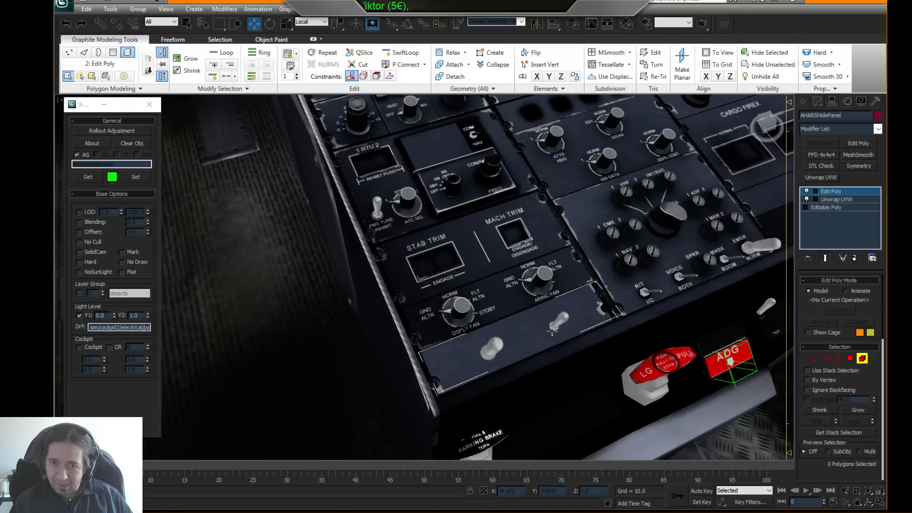
middle_click_drag(429, 327, 541, 279, "alt")
left_click(863, 359)
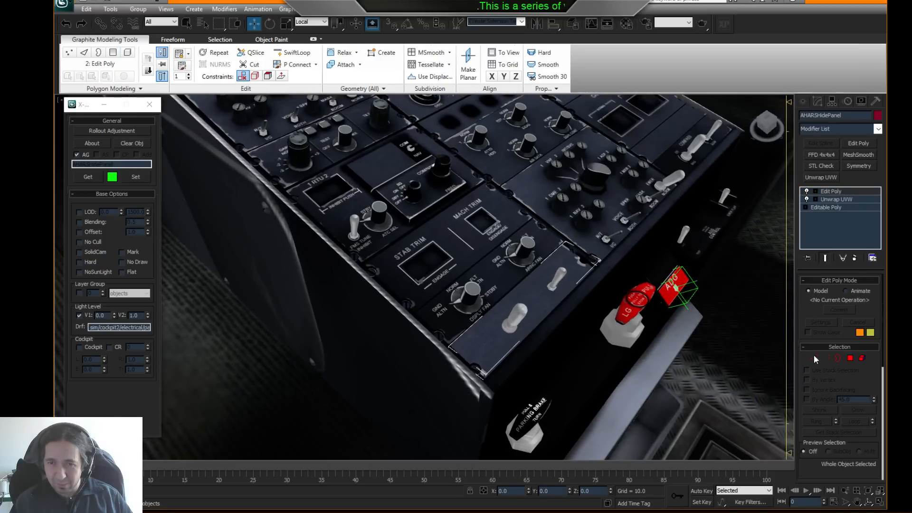
key("F4")
mouse_move(714, 340)
middle_mouse_down("alt")
mouse_move(629, 305)
mouse_move(579, 337)
mouse_move(542, 339)
middle_mouse_up("alt")
key("F3")
middle_click_drag(541, 339, 545, 338, "alt")
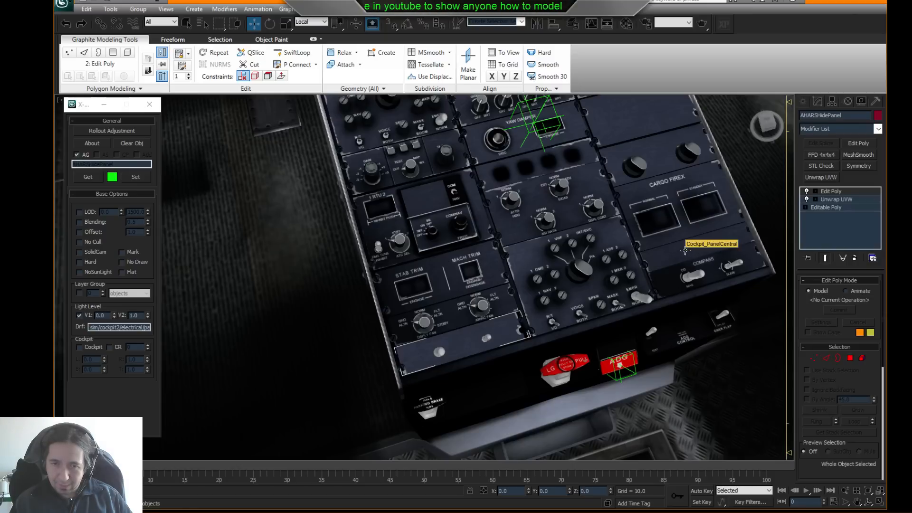
middle_click_drag(684, 250, 609, 253, "alt")
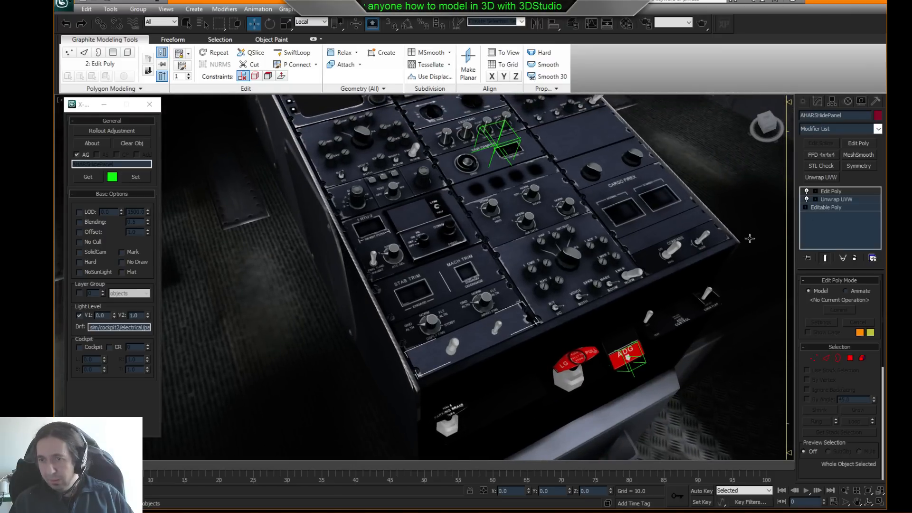
middle_click_drag(712, 257, 738, 213, "alt")
- Raise the cover's two polygons above the compass panel and delete the Edit Poly modifier
left_click(851, 360)
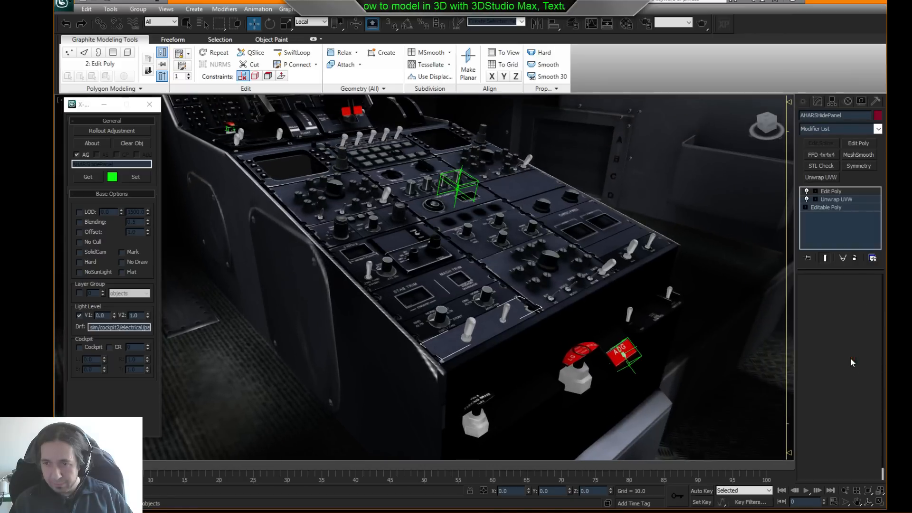
left_click(496, 315)
left_click(492, 297, "ctrl")
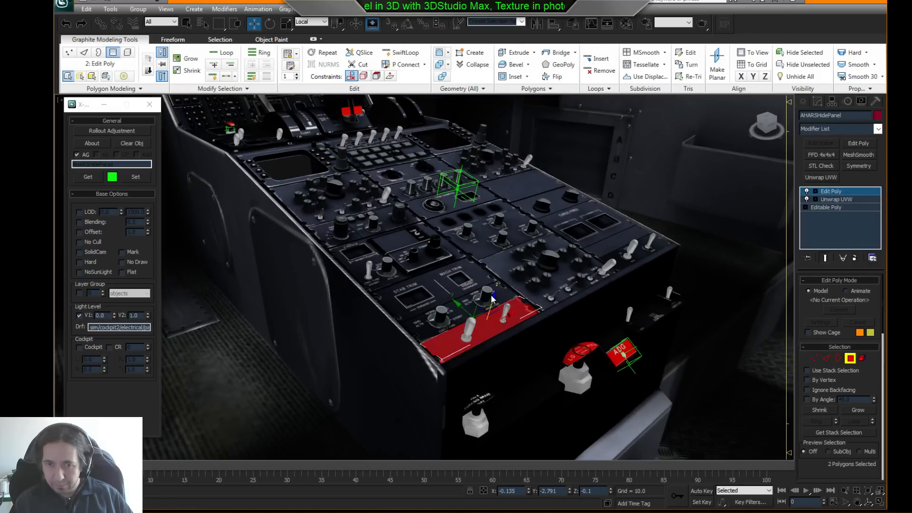
left_click_drag(494, 298, 514, 219)
middle_click_drag(554, 251, 527, 269, "alt")
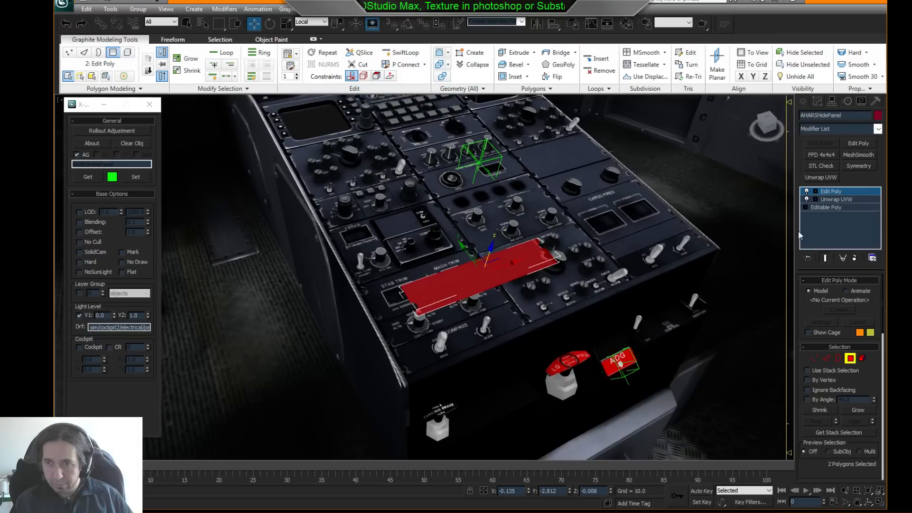
left_click(850, 359)
left_click(856, 258)
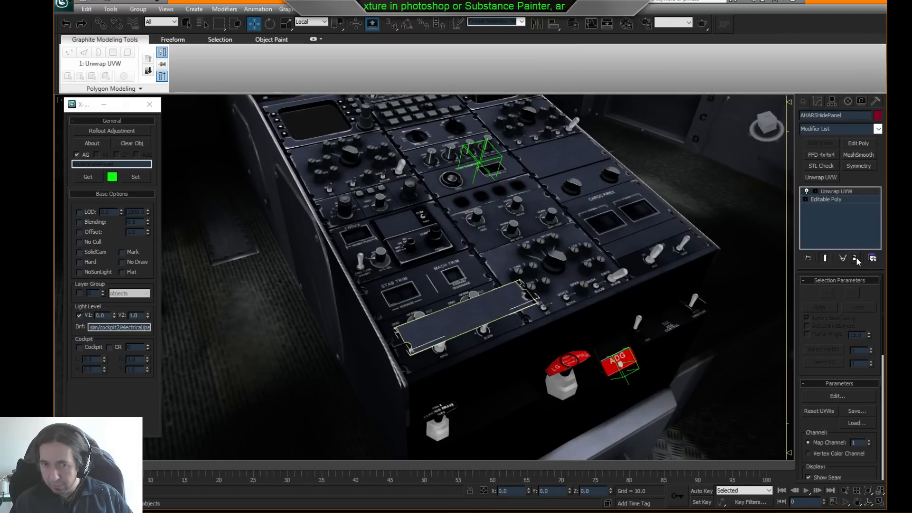
- Reopen the UV editor and move all the cover's UVs onto the COMPASS panel in the texture
left_click(837, 395)
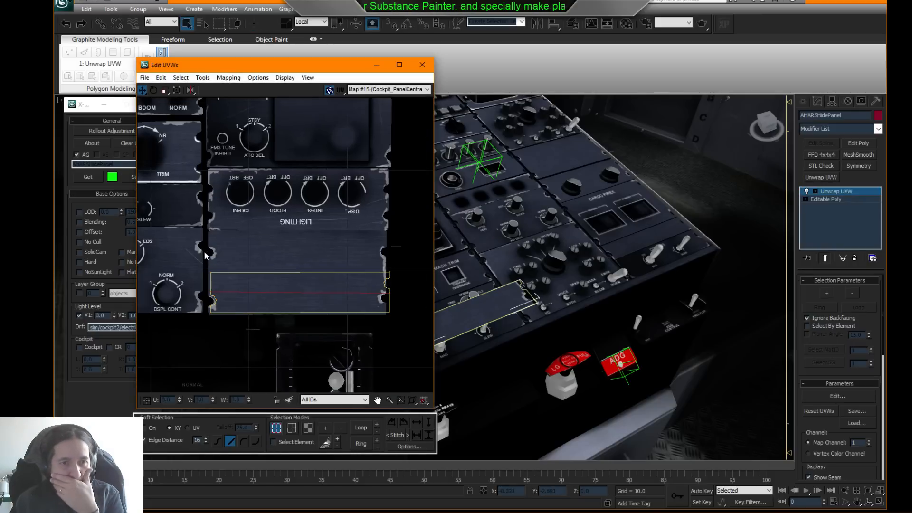
middle_click_drag(346, 261, 402, 321)
left_click_drag(273, 354, 218, 287)
middle_click_drag(217, 278, 365, 295)
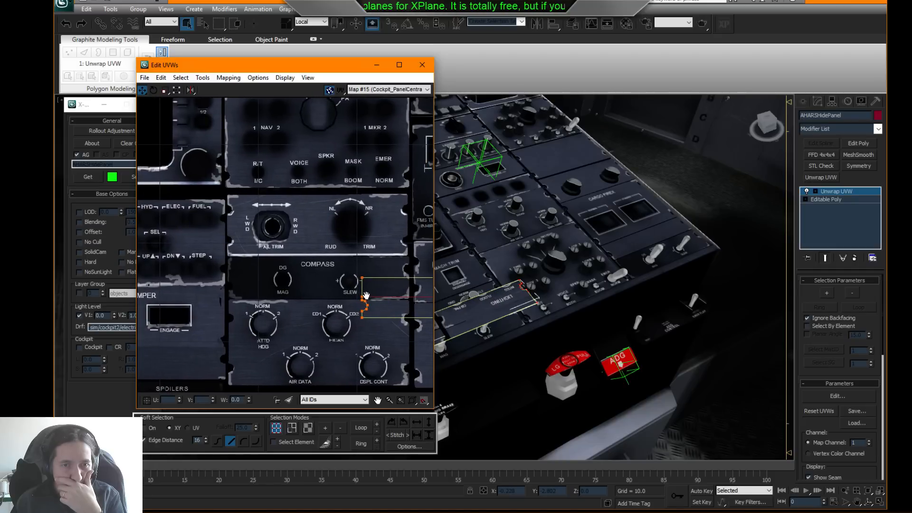
left_click_drag(362, 300, 231, 281)
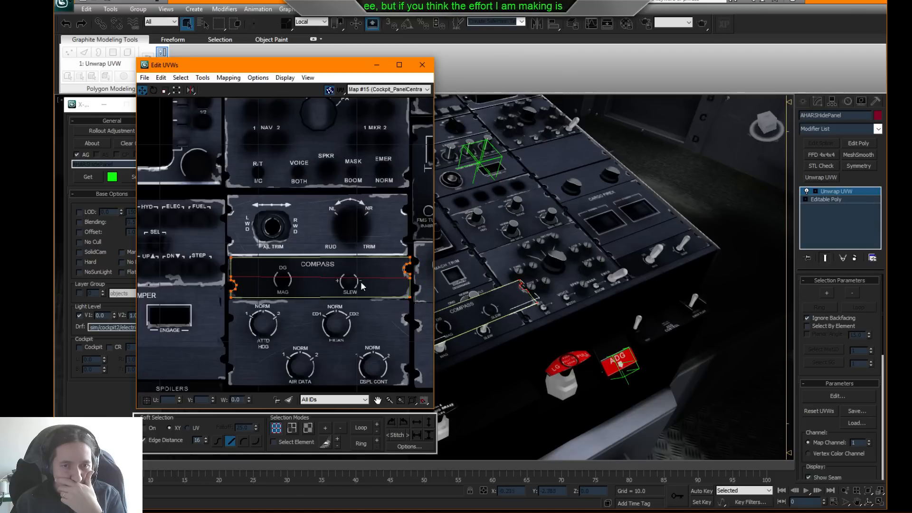
- Examine how the cover's UV edges and screw notches line up with the COMPASS panel artwork
scroll(377, 287, "up", 5)
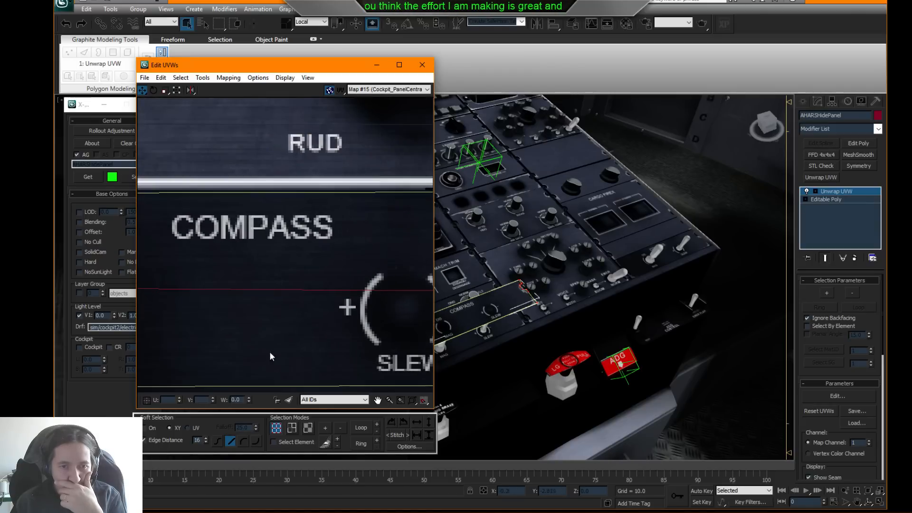
middle_click_drag(281, 347, 306, 336)
left_click(411, 448)
middle_click_drag(216, 276, 237, 289)
scroll(242, 313, "down", 4)
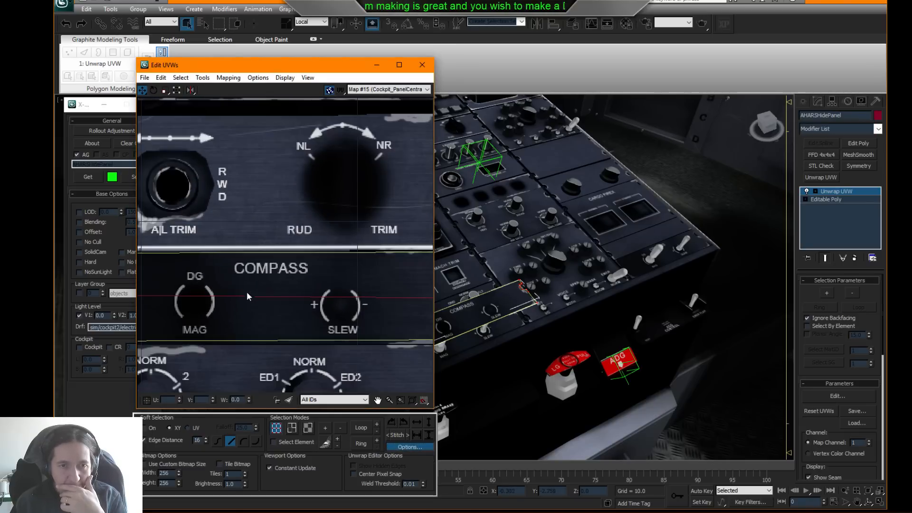
scroll(368, 257, "up", 5)
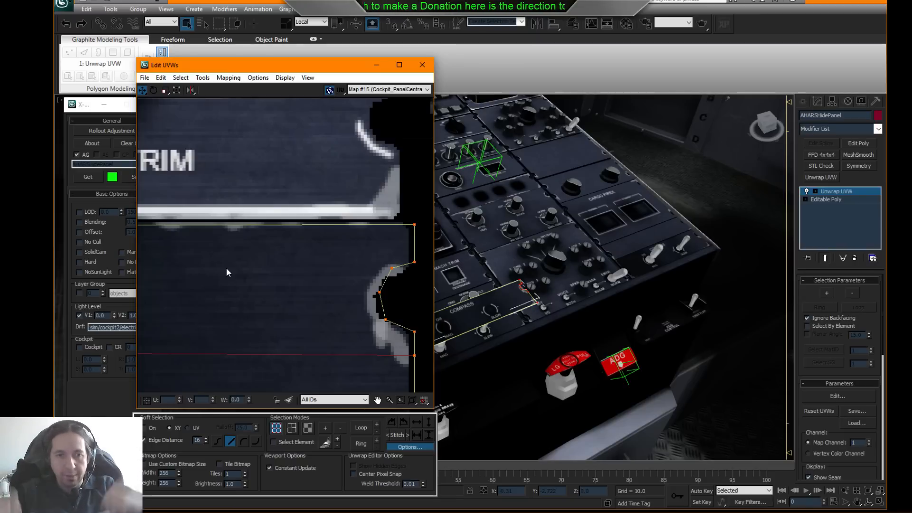
scroll(306, 267, "down", 5)
- Shrink the UV outline by moving its right-end vertices left, into the blank area before the DG/MAG marking
left_click_drag(338, 226, 393, 290)
scroll(379, 363, "down", 3)
left_click_drag(377, 354, 150, 355)
middle_click_drag(162, 351, 344, 346)
scroll(344, 345, "up", 2)
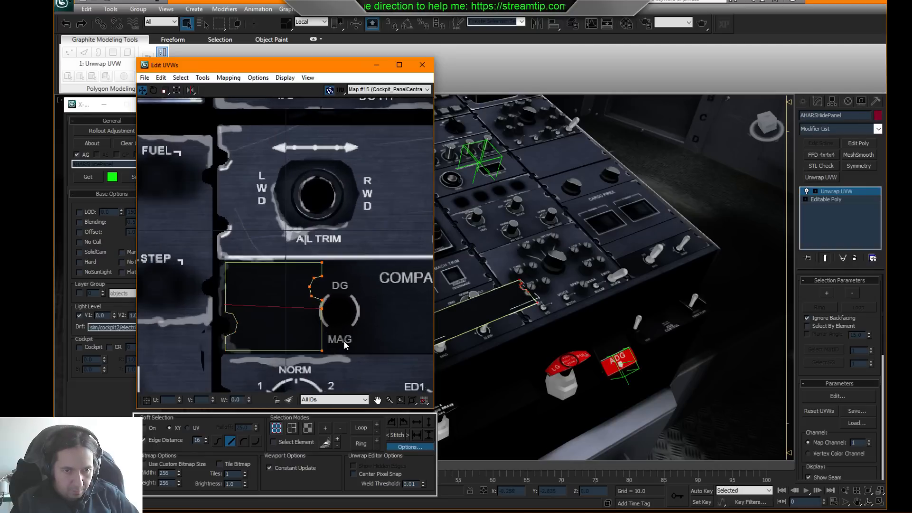
left_click_drag(323, 350, 316, 348)
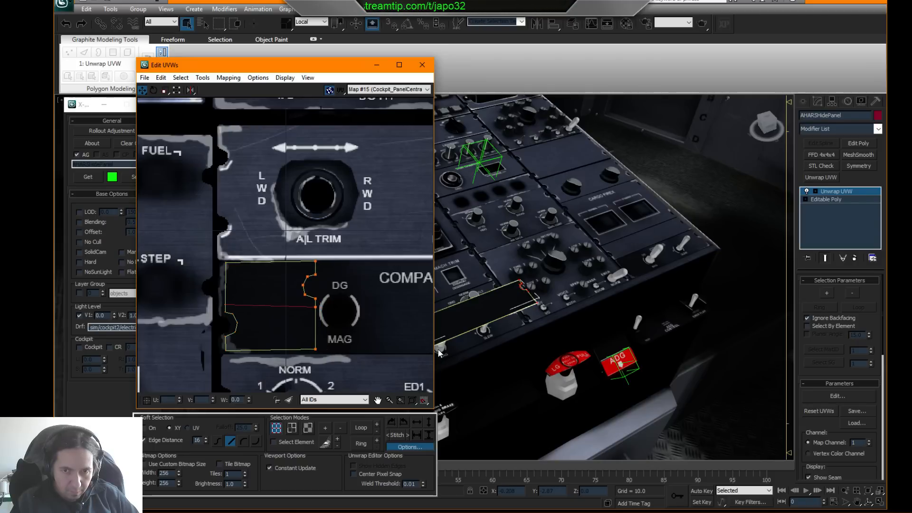
- Fine-tune the position of the whole UV outline in the blank compass area and check the cover's texture on the model
middle_click_drag(339, 314, 385, 304)
left_click_drag(267, 251, 355, 337)
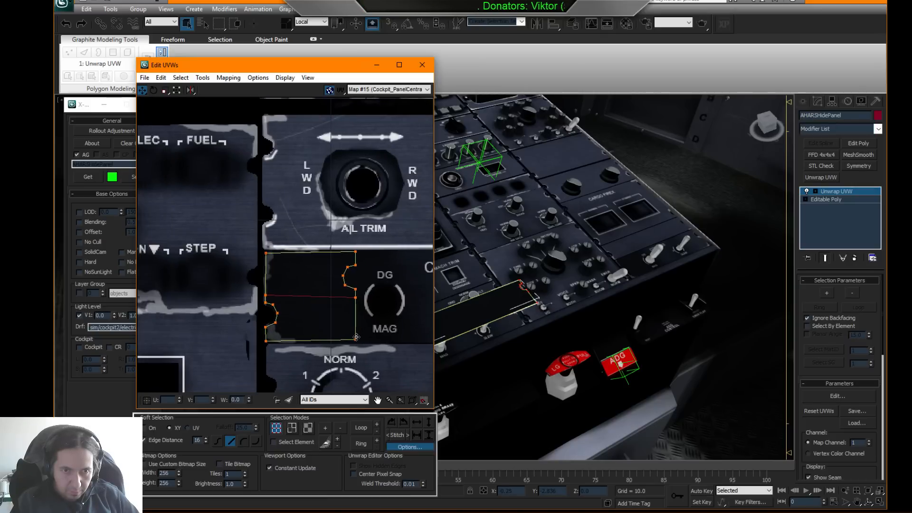
middle_click_drag(523, 240, 573, 238)
left_click(731, 395)
middle_click_drag(580, 352, 576, 348, "alt")
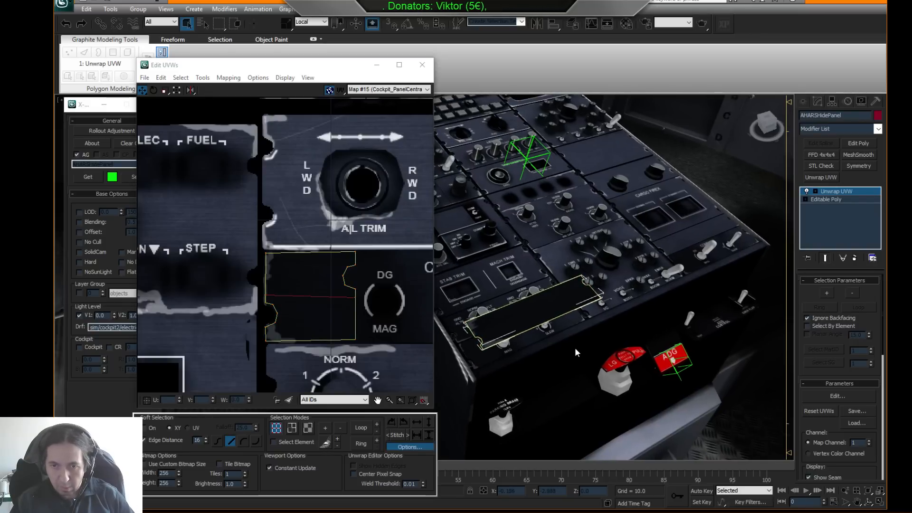
- Close the UV editor, add an Edit Poly modifier and lower the cover's polygons onto the compass panel surface
left_click(422, 64)
middle_click_drag(526, 335, 561, 290, "alt")
scroll(562, 291, "up", 3)
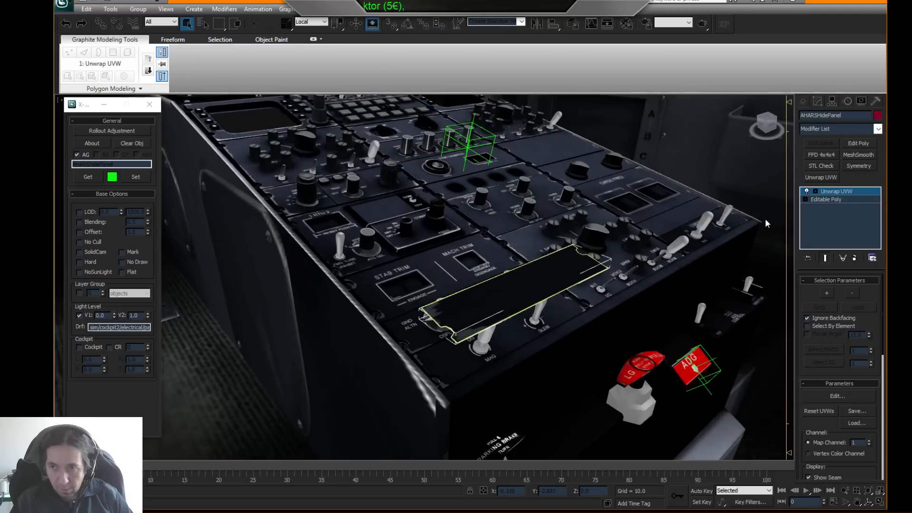
left_click(859, 144)
left_click(850, 358)
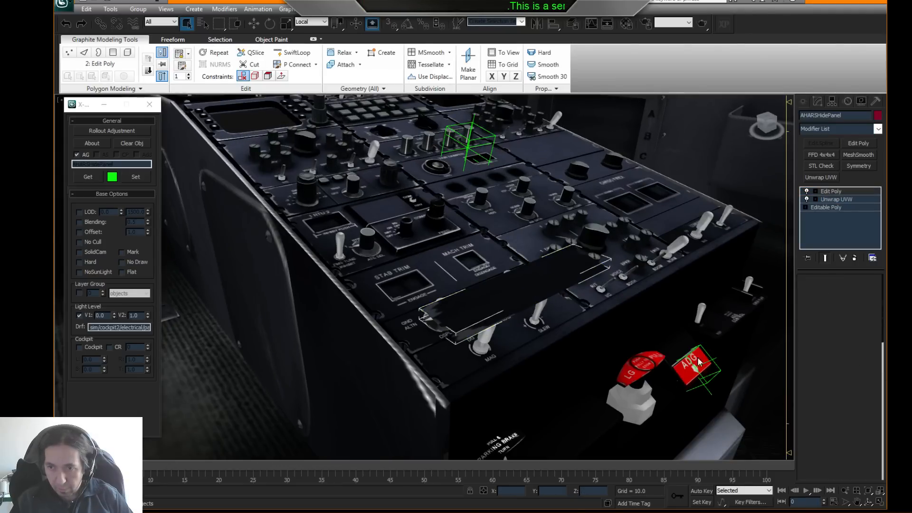
left_click(253, 24)
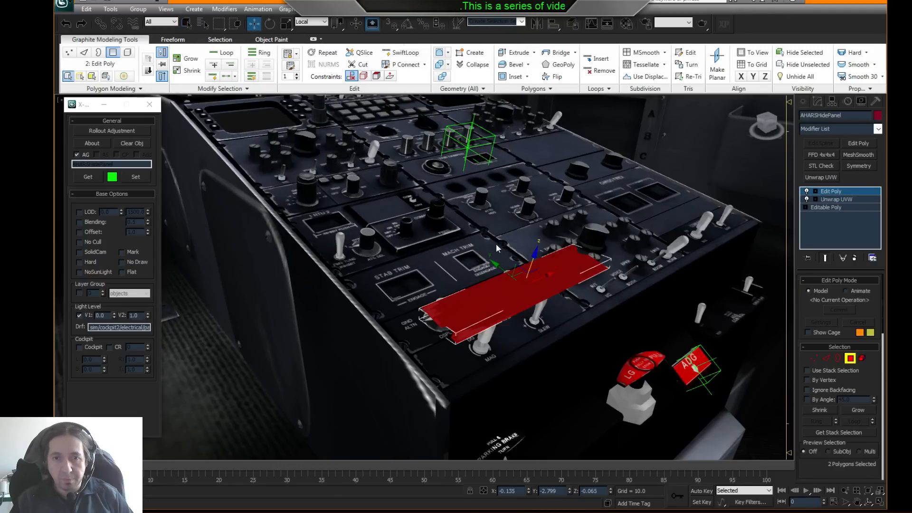
left_click_drag(535, 256, 511, 294)
key("ctrl+z")
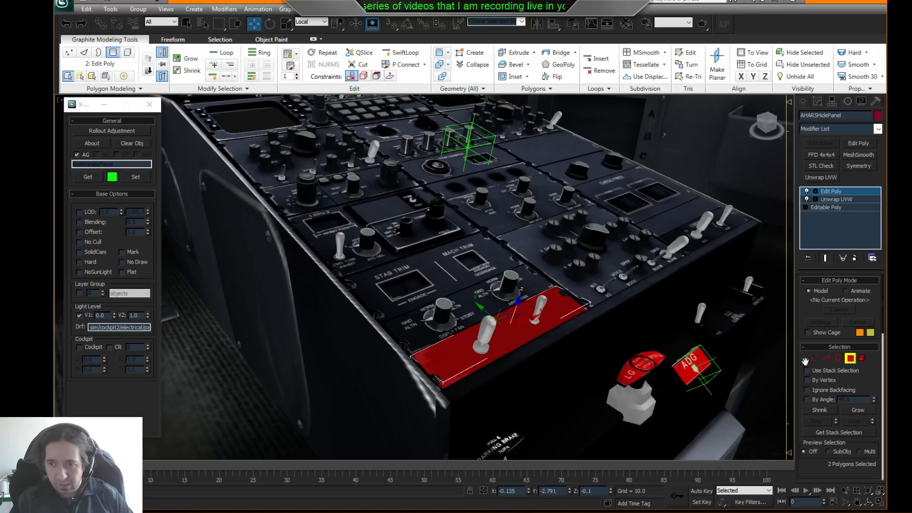
left_click(849, 363)
mouse_move(576, 343)
middle_mouse_down("alt")
mouse_move(556, 378)
mouse_move(573, 358)
middle_mouse_up("alt")
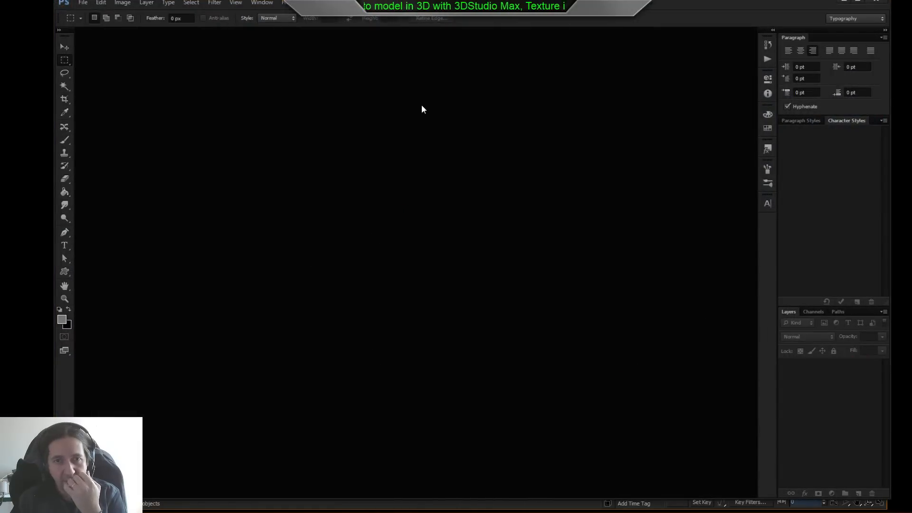
- Start opening a file in Photoshop and browse to the CRJ200 v2 folder on the Japo3 (E:) drive
key("ctrl+o")
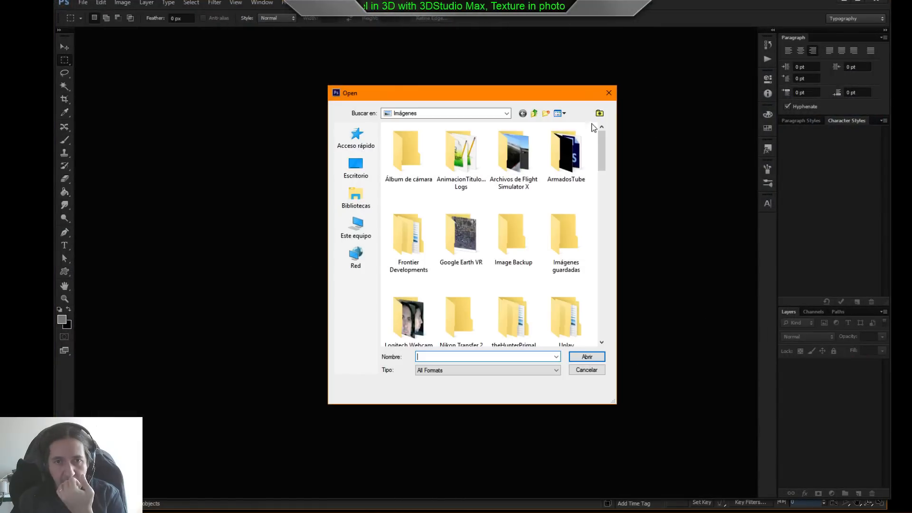
left_click(456, 113)
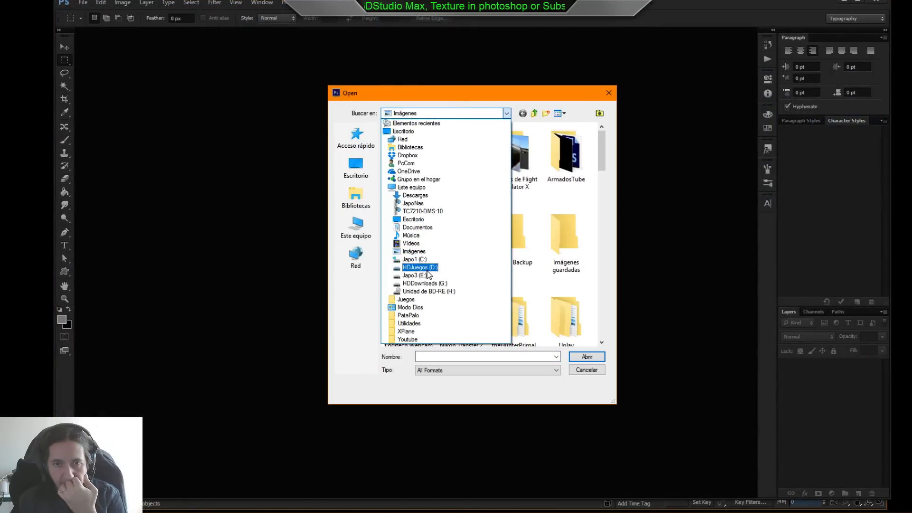
left_click(429, 275)
double_click(416, 159)
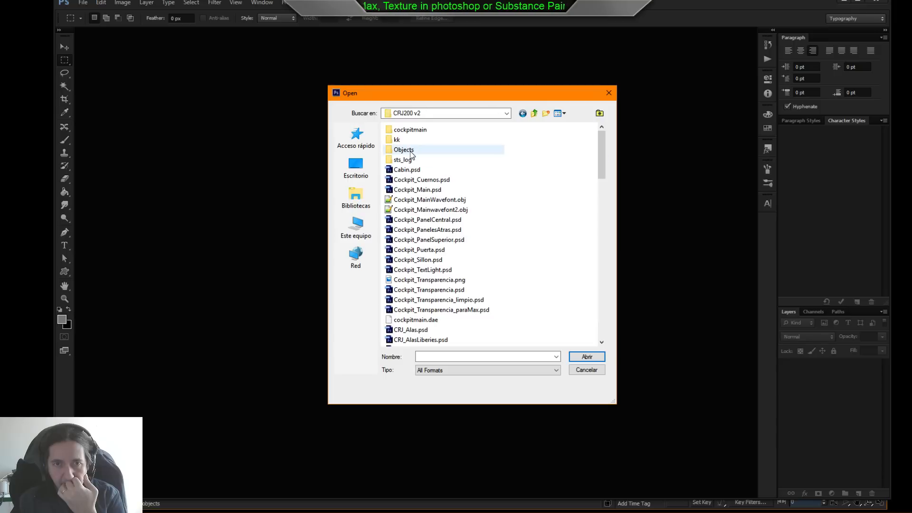
- Look through the texture files in the Objects folder and return to the CRJ200 v2 folder
double_click(408, 151)
scroll(433, 233, "down", 5)
scroll(432, 266, "up", 3)
scroll(432, 272, "up", 2)
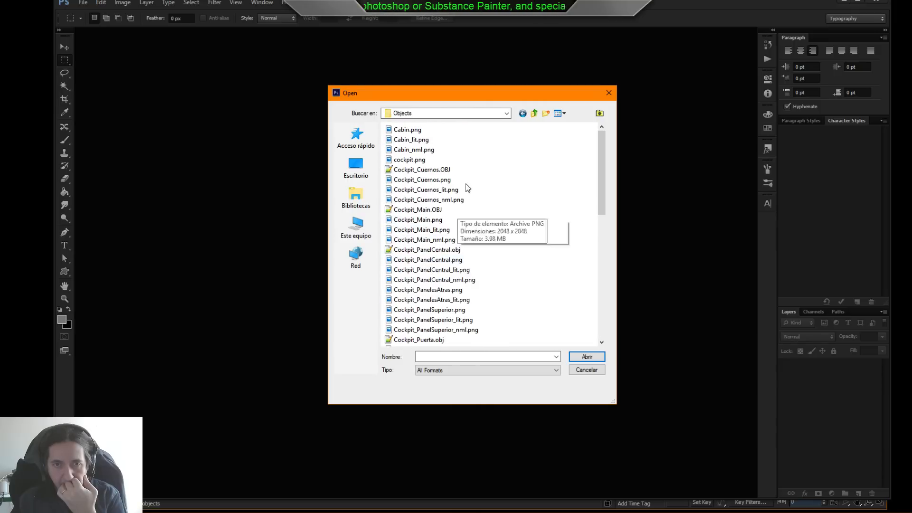
left_click(533, 116)
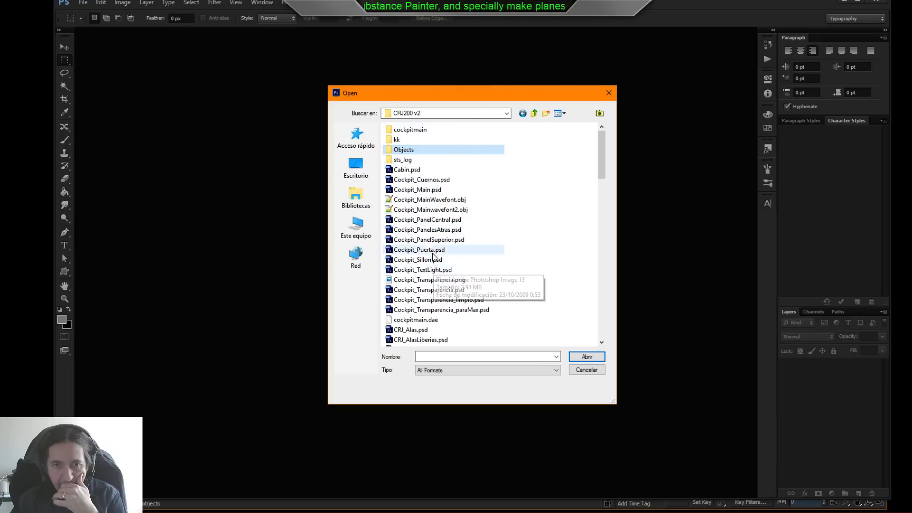
- Open Cockpit_PanelCentral.psd, make the Noche layer group visible and save the file
left_click(427, 219)
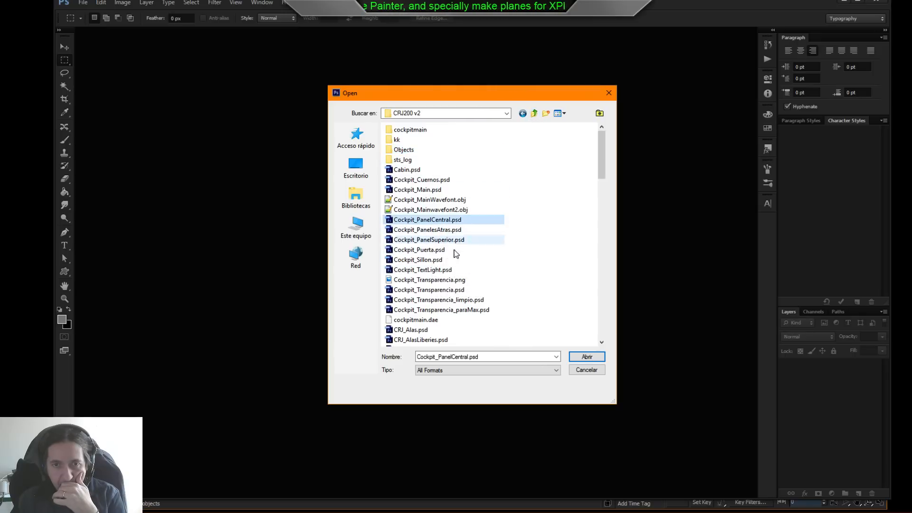
left_click(582, 356)
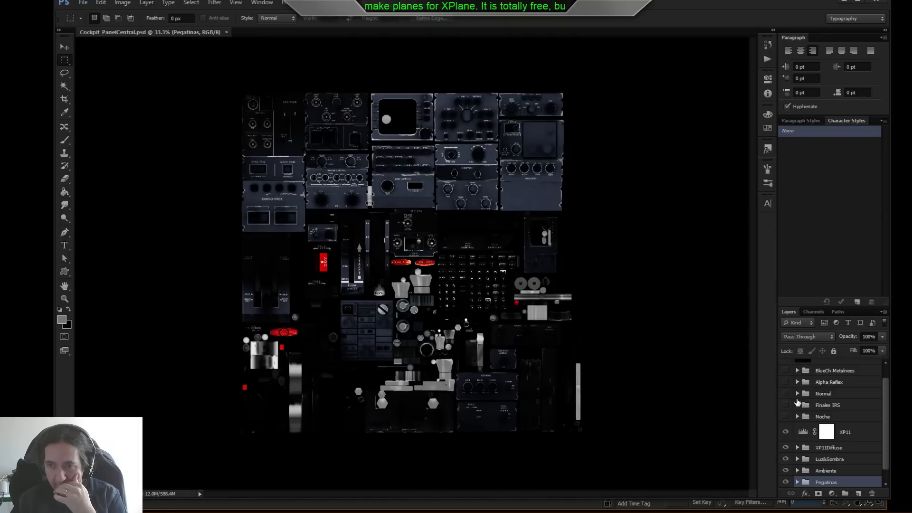
left_click(785, 416)
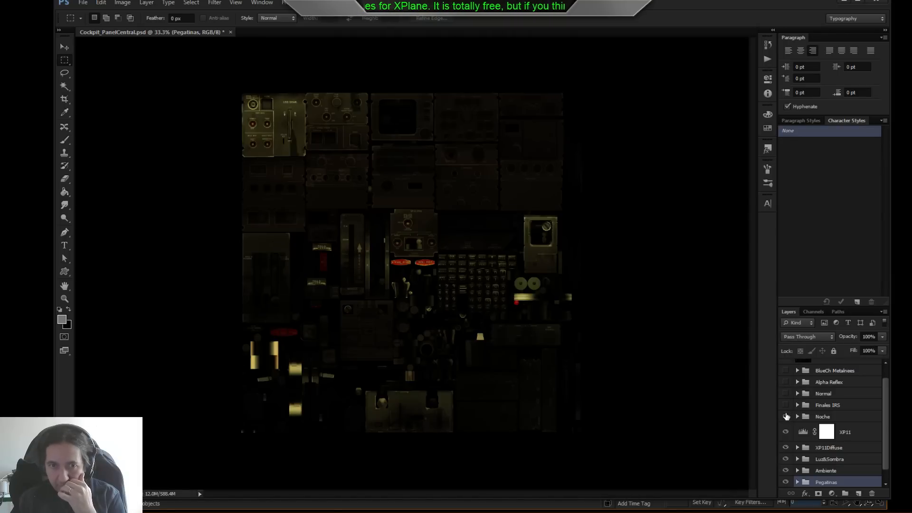
key("ctrl+s")
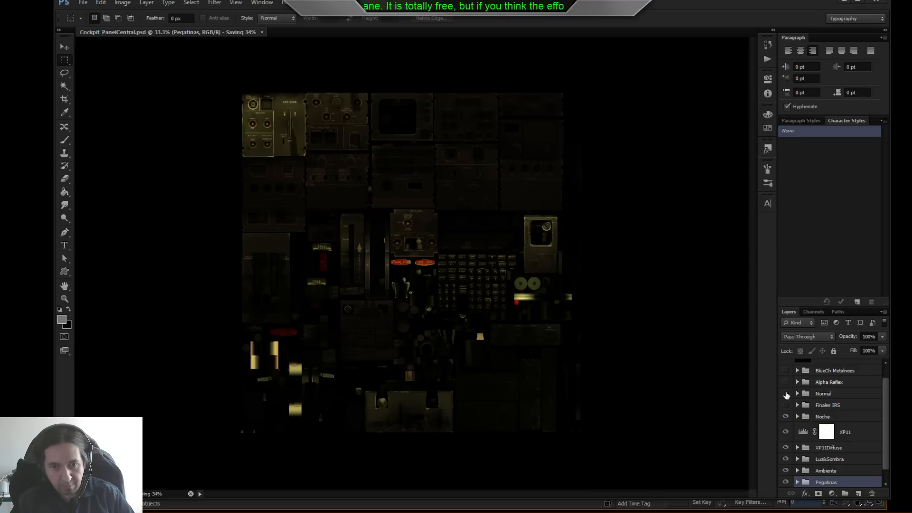
- Switch to 3ds Max and examine the night texture on the side panels and the center pedestal
left_click(844, 2)
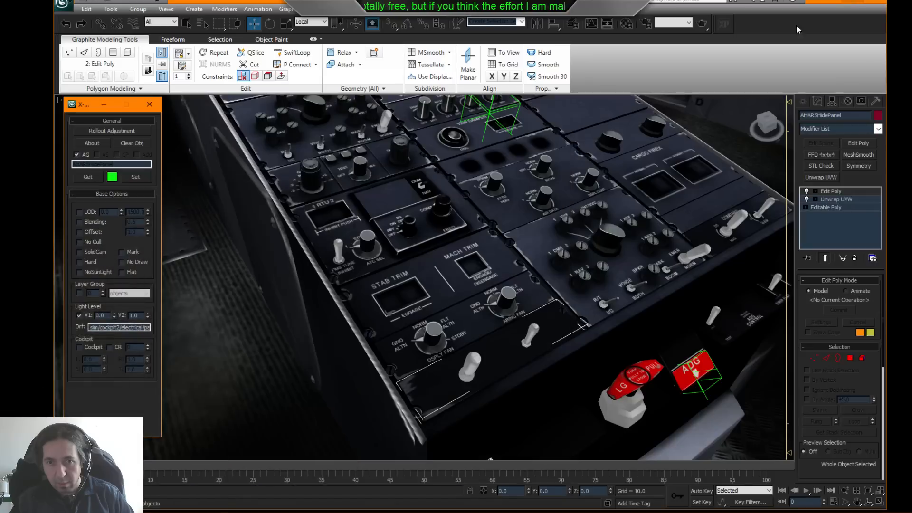
middle_click_drag(615, 157, 542, 238, "alt")
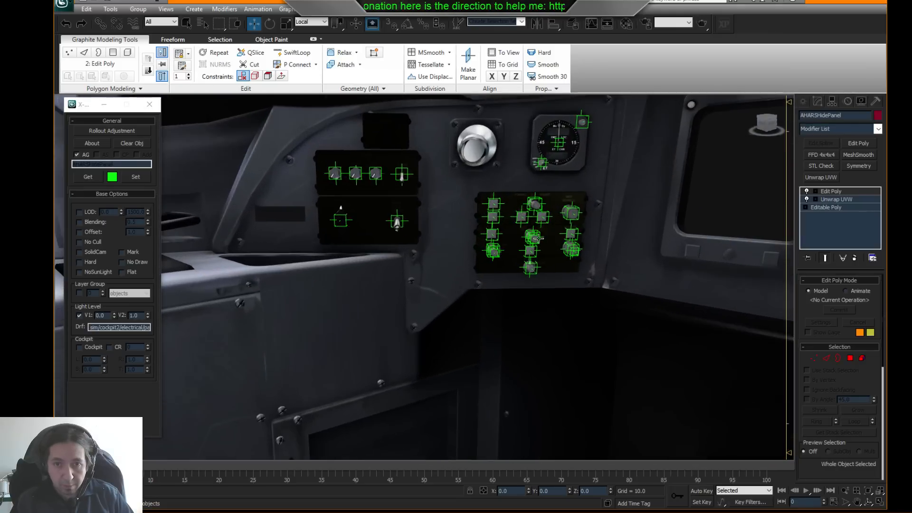
scroll(549, 231, "up", 3)
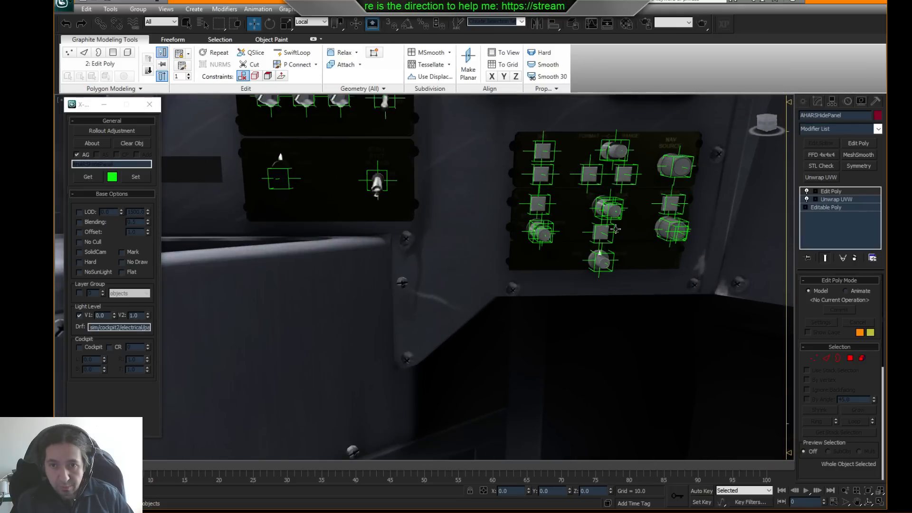
middle_click_drag(592, 191, 547, 285, "alt")
scroll(634, 223, "down", 4)
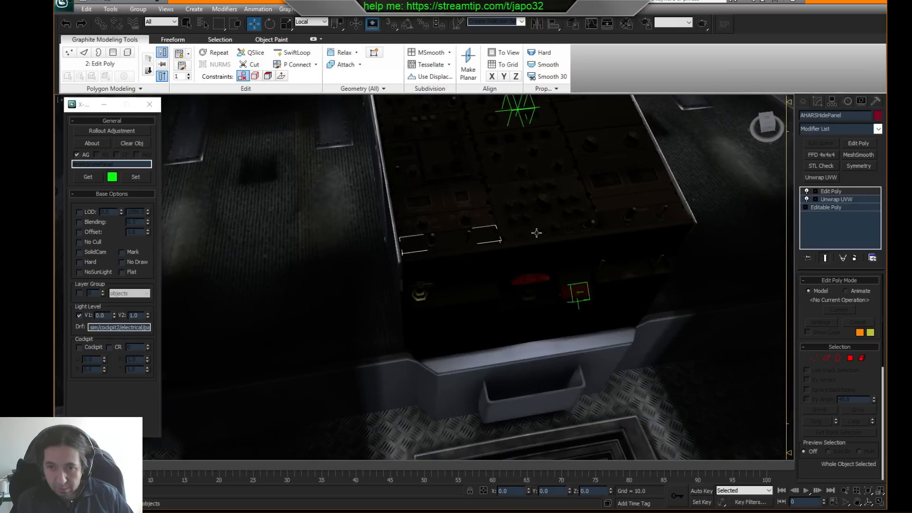
scroll(547, 285, "up", 3)
middle_click_drag(547, 206, 563, 197, "alt")
middle_click_drag(711, 157, 639, 214)
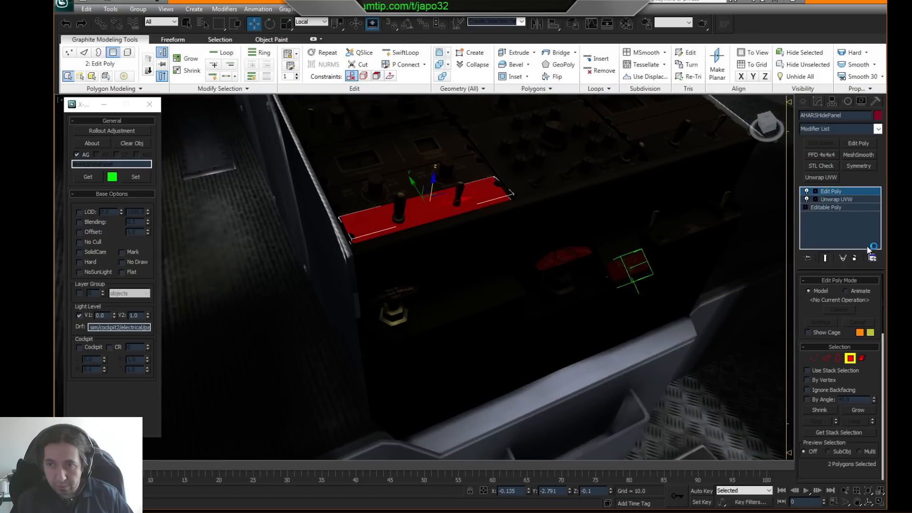
- Remove the Edit Poly modifier from the compass cover and open its UV editor on the Cockpit_PanelCentral map
left_click(855, 258)
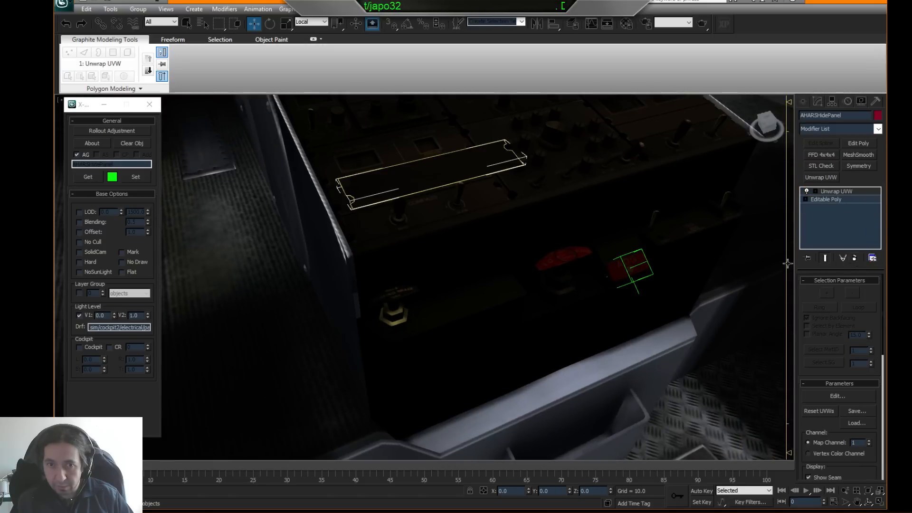
left_click(841, 395)
scroll(266, 257, "down", 3)
scroll(257, 261, "down", 4)
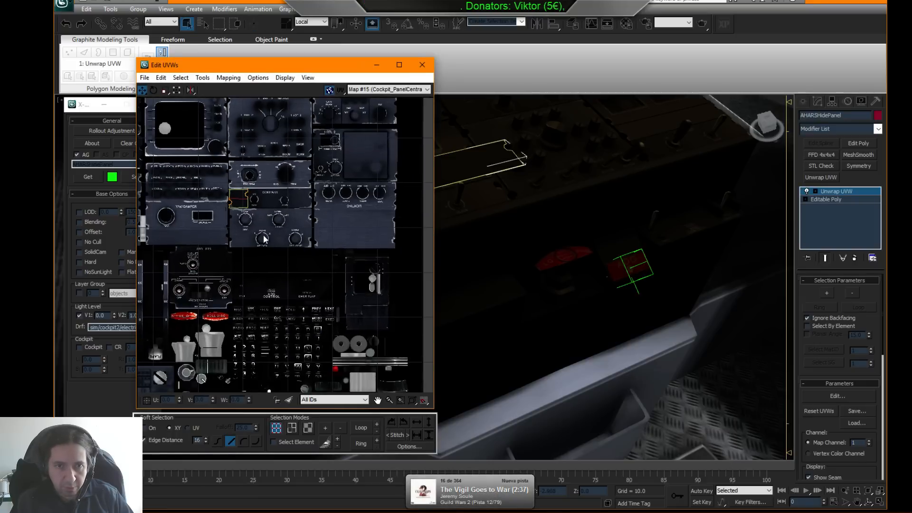
- Try moving the cover's UV outline to the lower-left corner of the blank area below the WIPER labels
middle_click_drag(351, 311, 343, 280)
scroll(281, 269, "up", 5)
scroll(266, 288, "down", 3)
middle_click_drag(267, 294, 378, 310)
middle_click_drag(335, 260, 379, 136)
scroll(257, 309, "up", 8)
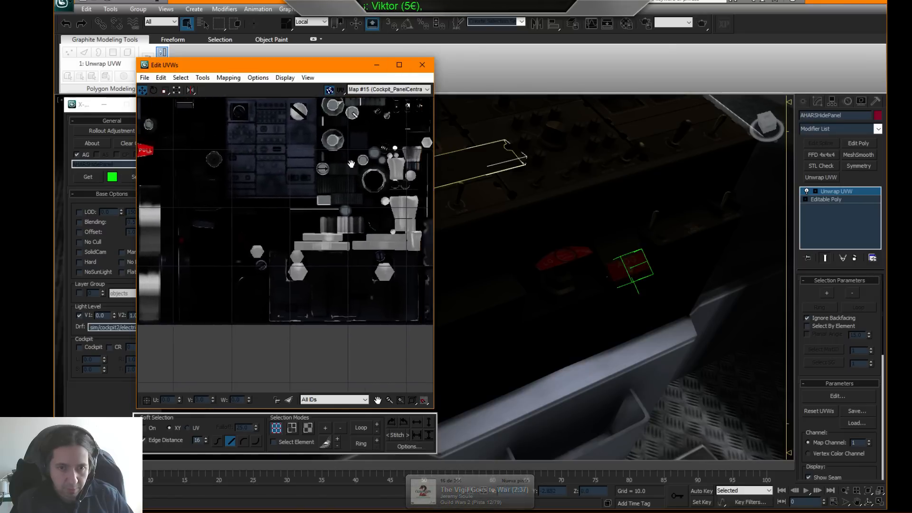
scroll(258, 309, "down", 10)
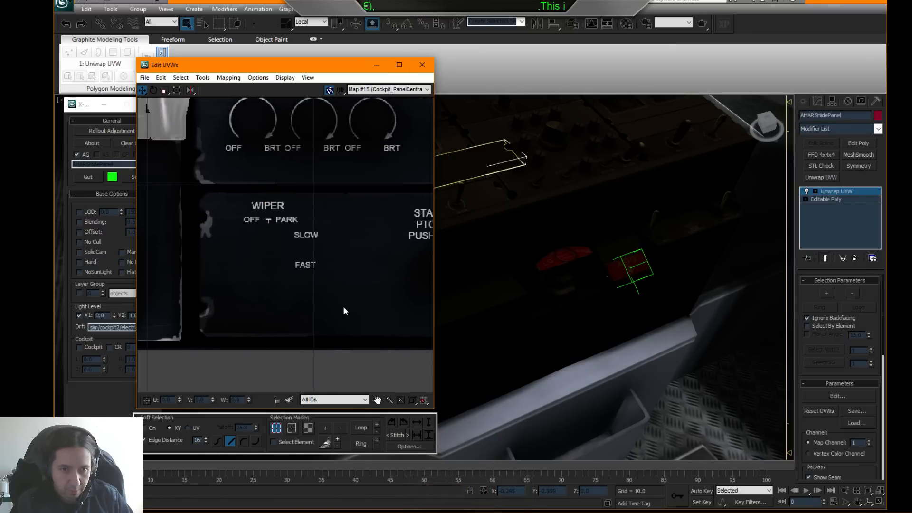
scroll(299, 205, "down", 4)
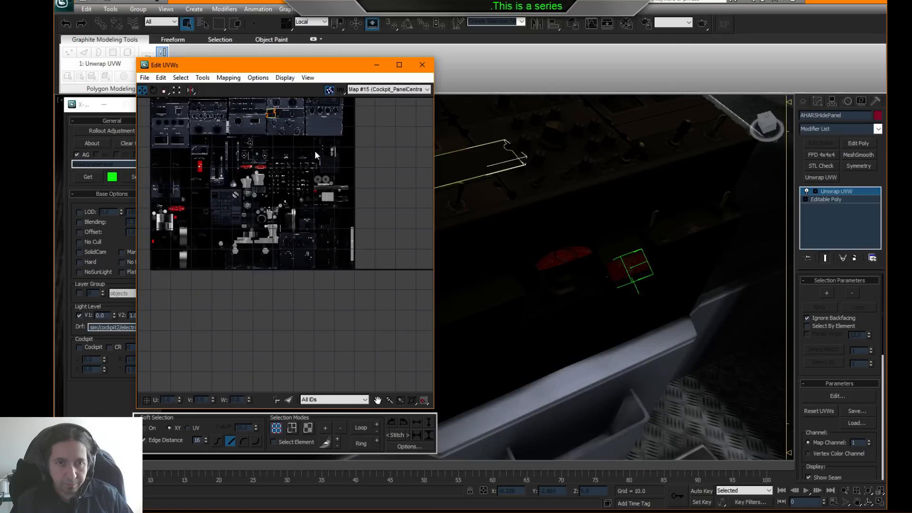
middle_click_drag(316, 153, 332, 199)
left_click_drag(274, 145, 299, 312)
scroll(300, 312, "up", 8)
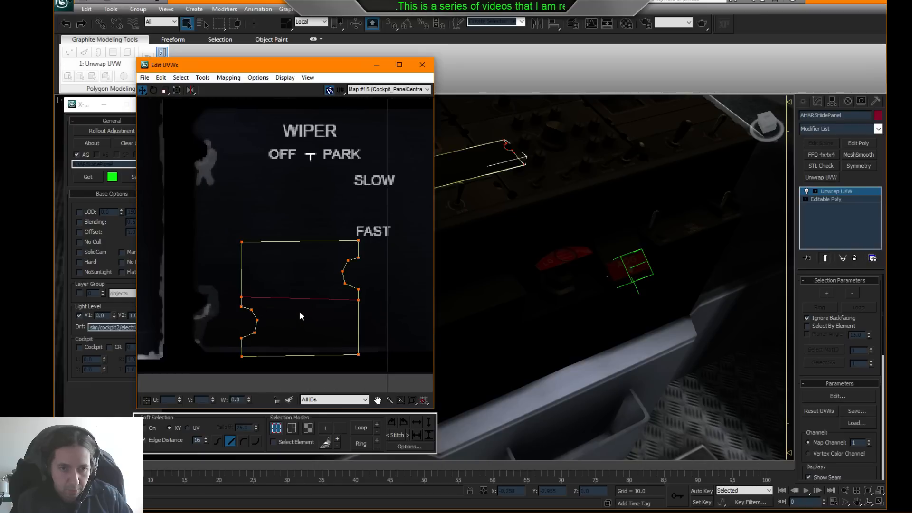
left_click(284, 296)
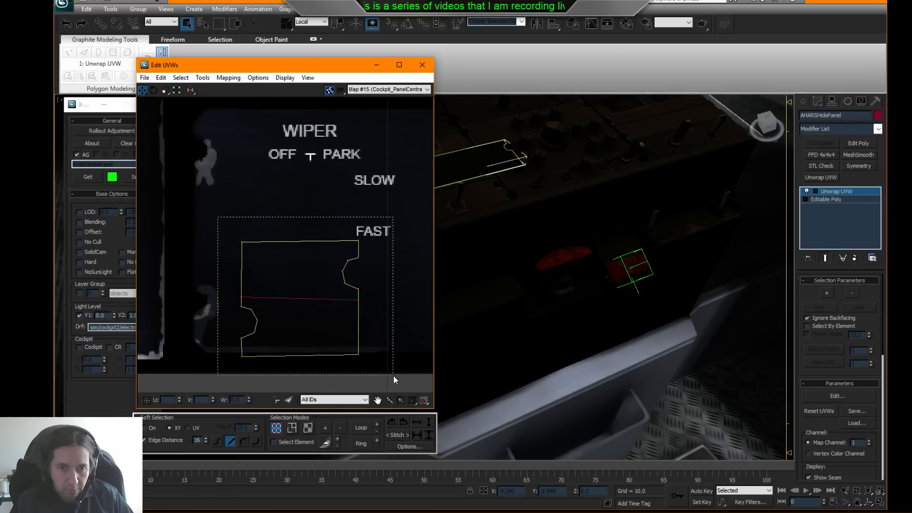
left_click_drag(358, 354, 315, 348)
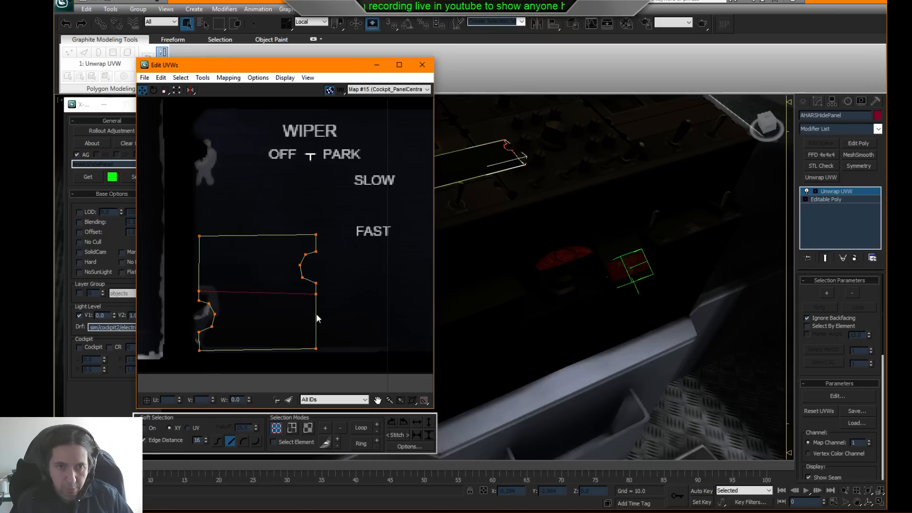
- Try stretching the outline's right-end UV vertices across to the panel's right edge below STALL PTCT PUSHER and fine-tune them
scroll(390, 381, "down", 4)
middle_click_drag(407, 294, 189, 285)
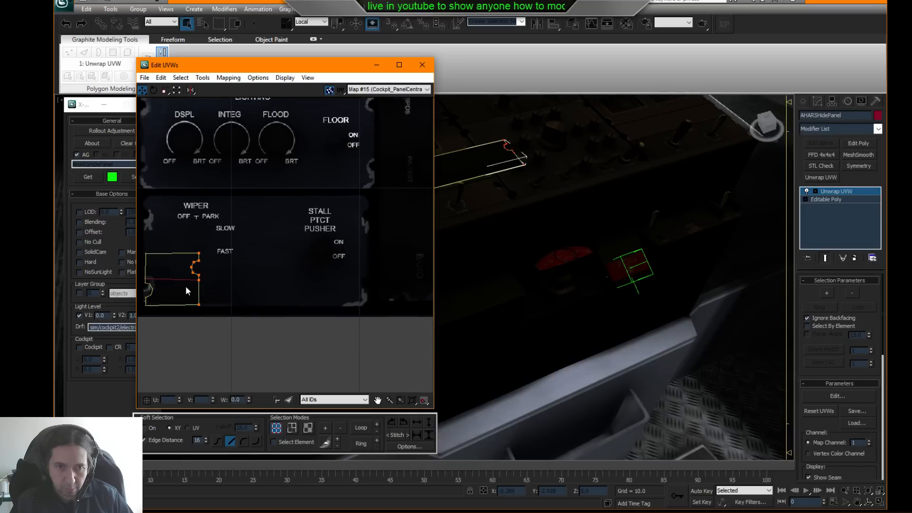
left_click_drag(199, 283, 407, 277)
scroll(407, 274, "up", 3)
mouse_move(311, 232)
left_mouse_down()
mouse_move(311, 244)
mouse_move(310, 235)
left_mouse_up()
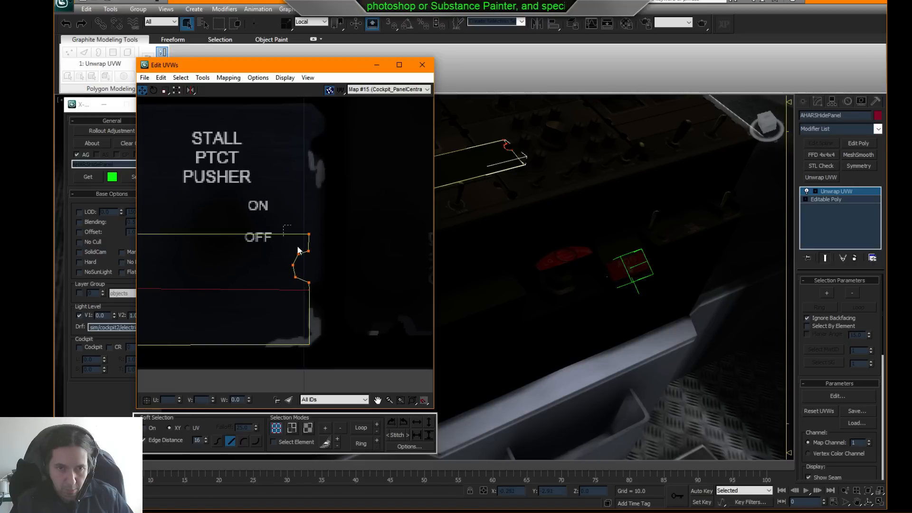
left_click_drag(308, 285, 308, 294)
- Try adjusting the outline's upper-left UV vertex and check the stretched texture on the pedestal cover
scroll(307, 283, "down", 3)
middle_click_drag(235, 247, 364, 235)
middle_click_drag(201, 237, 248, 237)
mouse_move(198, 232)
left_mouse_down()
mouse_move(211, 247)
mouse_move(202, 245)
left_mouse_up()
middle_click_drag(481, 260, 707, 270)
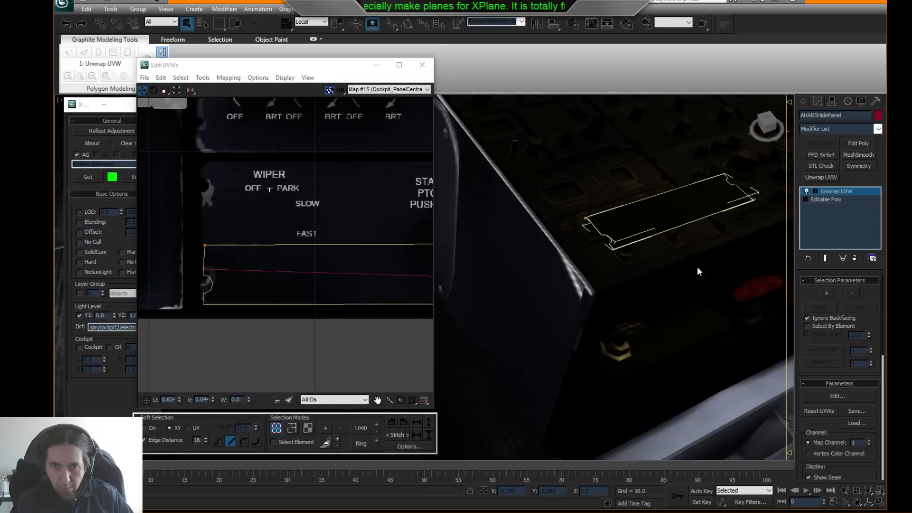
left_click(531, 366)
middle_click_drag(601, 305, 604, 314, "alt")
middle_click_drag(304, 204, 246, 230)
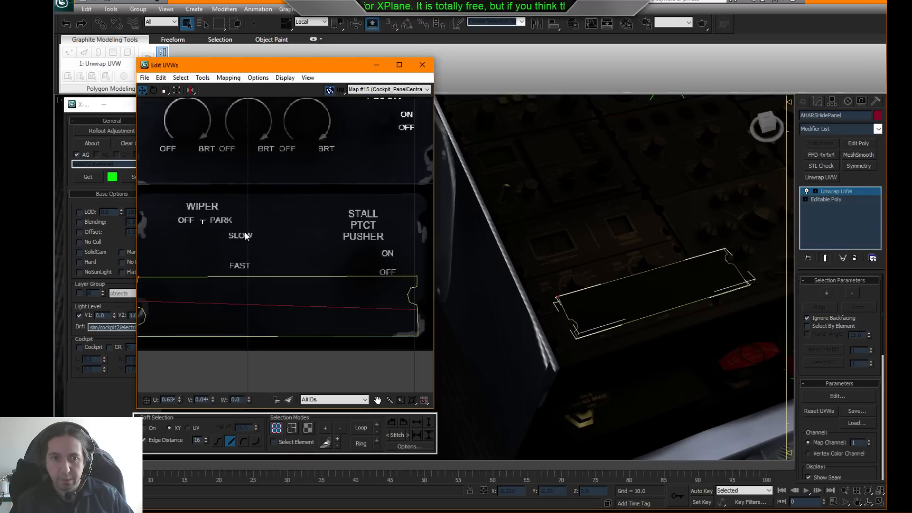
scroll(301, 238, "down", 3)
- Undo all the UV moves back to the outline's placement in the COMPASS area and close the UV editor
key("ctrl+z")
key("ctrl+z")
key("ctrl+z")
key("ctrl+z")
key("ctrl+z")
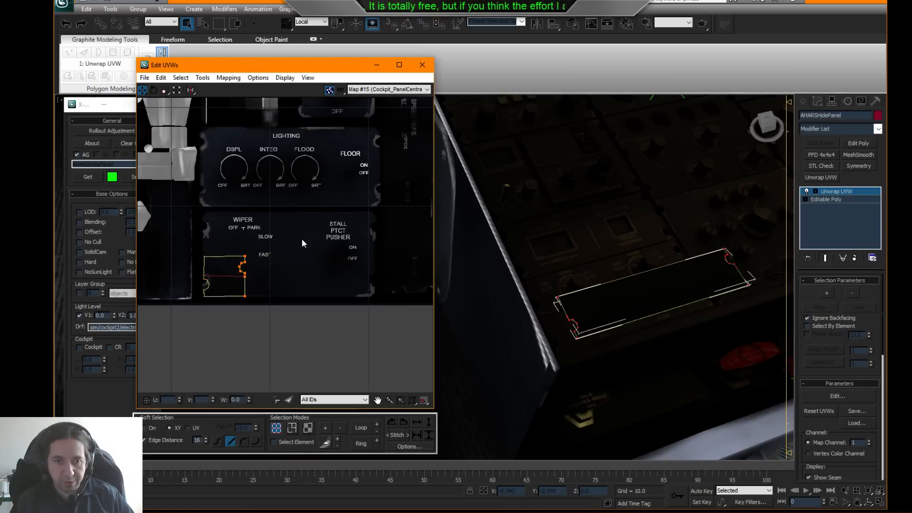
key("ctrl+z")
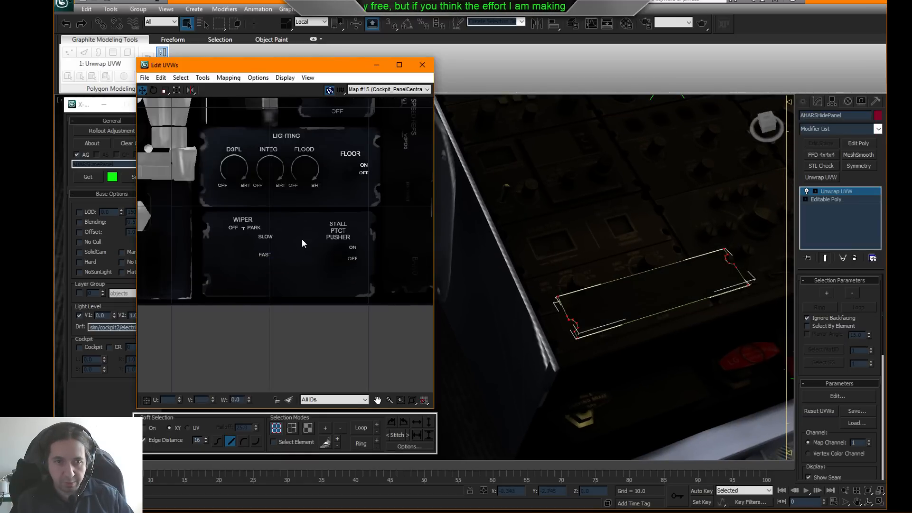
middle_click_drag(301, 239, 310, 375)
scroll(301, 282, "down", 3)
middle_click_drag(294, 202, 283, 322)
middle_click_drag(243, 120, 269, 203)
scroll(268, 214, "up", 8)
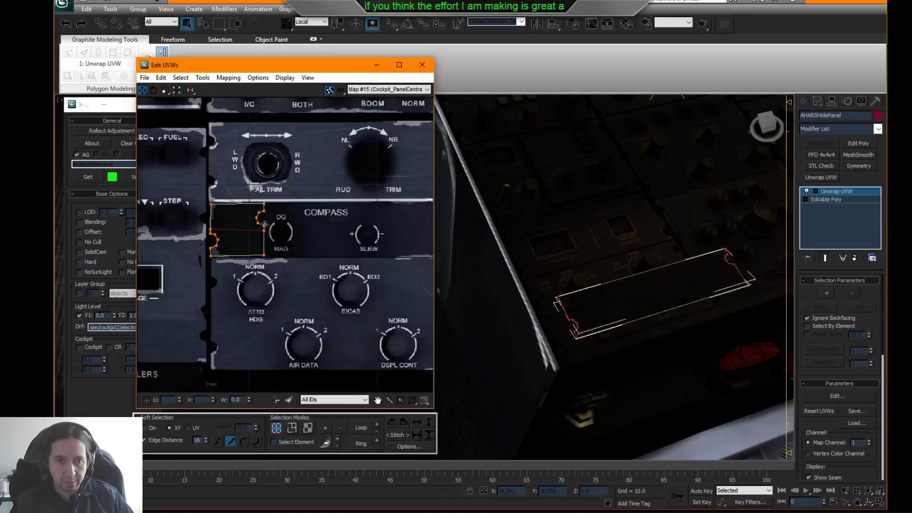
scroll(249, 231, "down", 3)
left_click(423, 64)
- Add an Edit Poly modifier above Unwrap UVW and lower the whole cover element onto the pedestal's compass panel surface
left_click(844, 190)
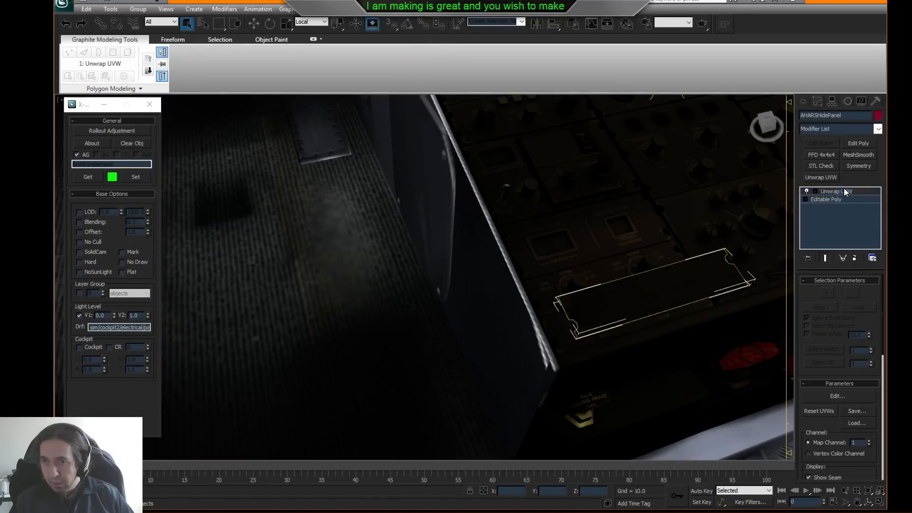
left_click(859, 144)
left_click(862, 358)
left_click(702, 311)
middle_click_drag(703, 312, 553, 292, "alt")
left_click(255, 25)
middle_click_drag(451, 205, 402, 192, "alt")
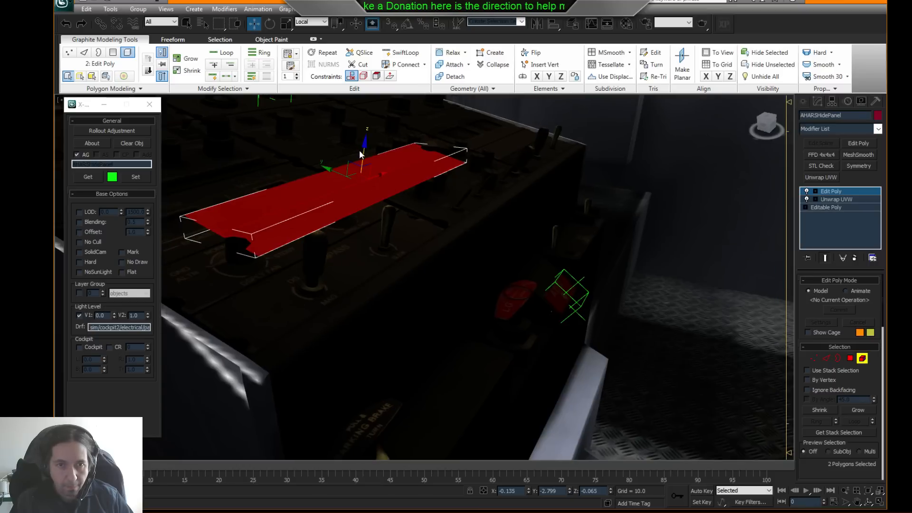
left_click_drag(362, 150, 341, 226)
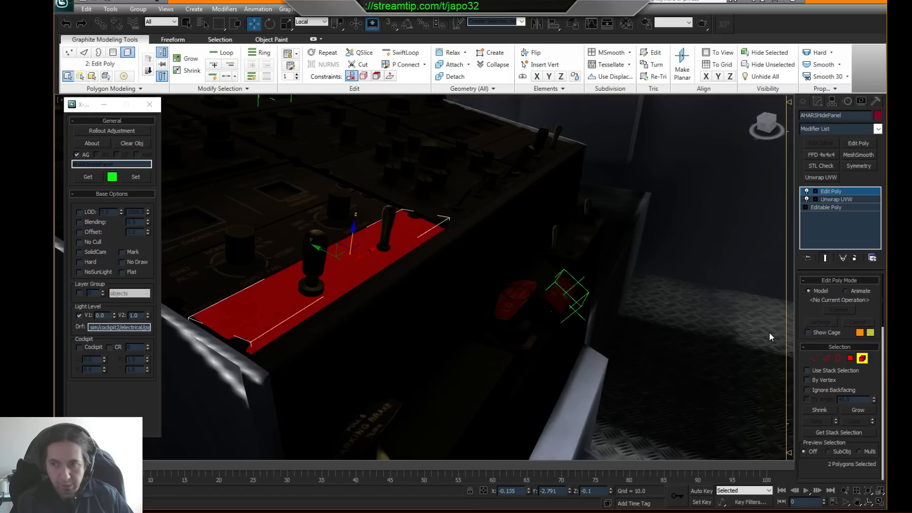
left_click(861, 359)
middle_click_drag(460, 252, 444, 266, "alt")
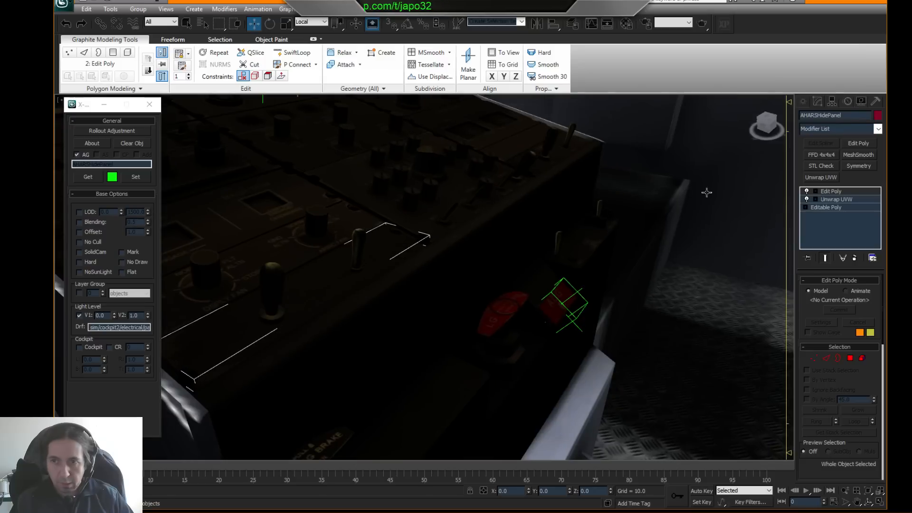
middle_click_drag(570, 197, 621, 205)
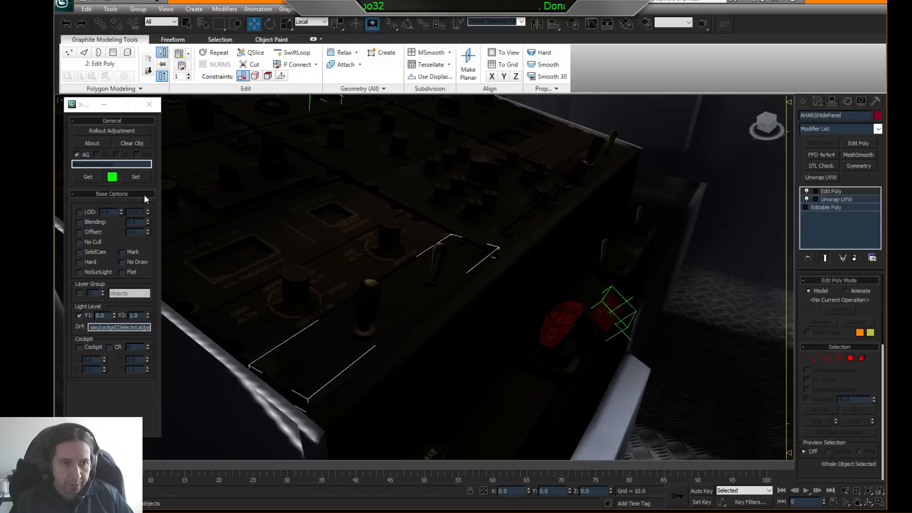
- Show the Animation rollout in the X-Plane object properties and enable a Hide animation for the cover
left_click(132, 129)
left_click(450, 224)
left_click(504, 178)
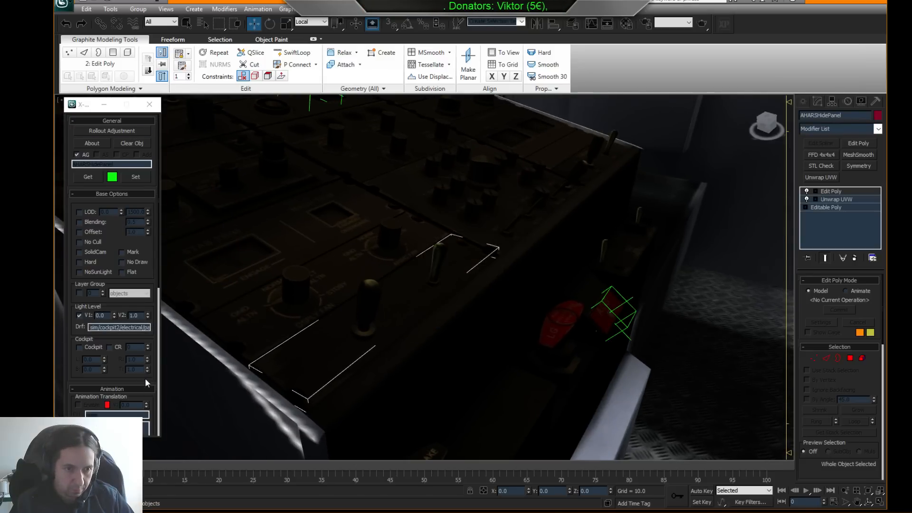
scroll(83, 310, "down", 5)
left_click(78, 336)
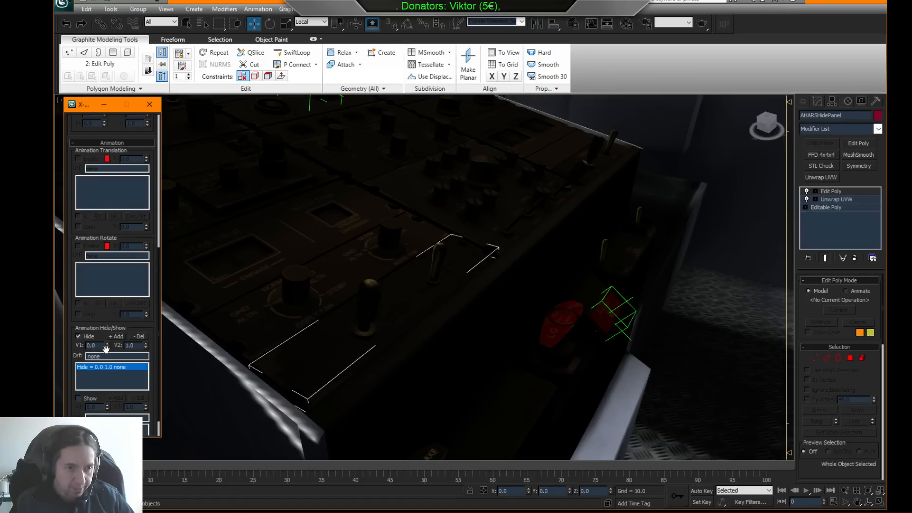
- Set the Hide animation's dataref to CRJ/ahrs_EQ and its V1 value to 0.5
double_click(110, 356)
type("CRJ/ahrs_EQ")
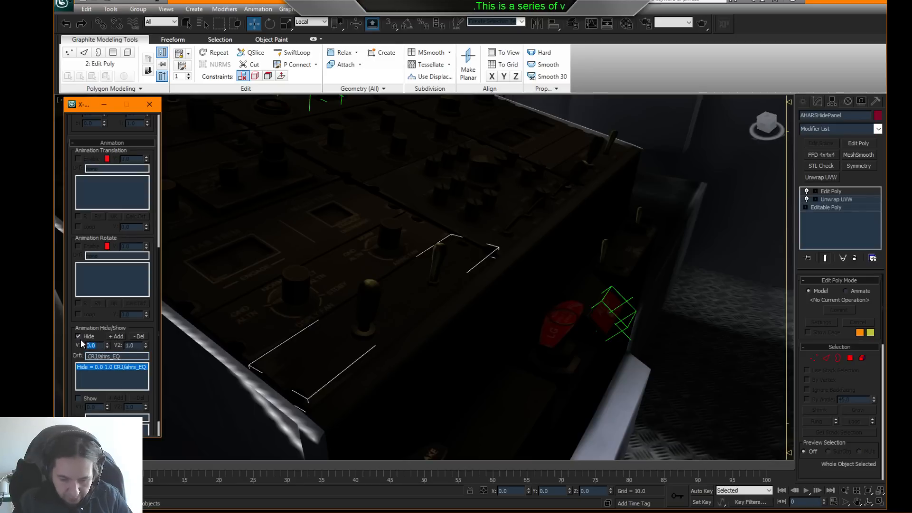
type("0.5")
key("Return")
key("Tab")
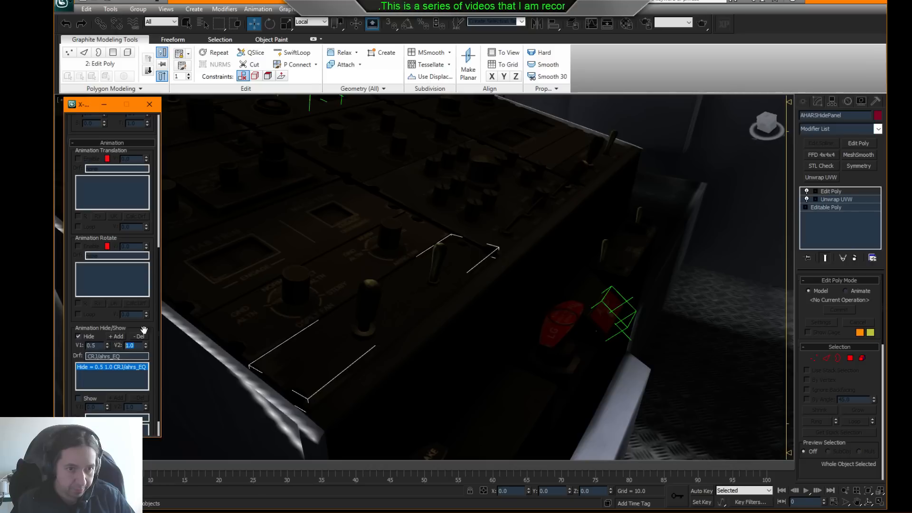
scroll(149, 176, "up", 5)
scroll(150, 176, "up", 3)
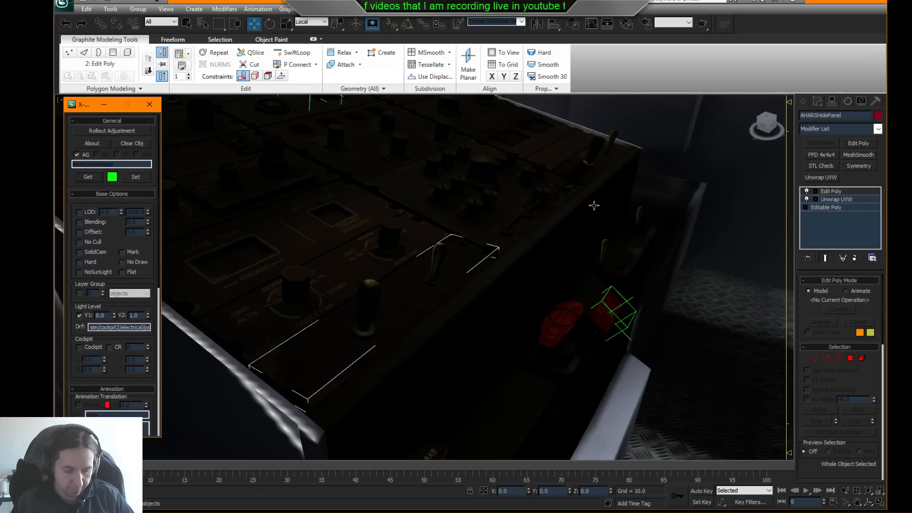
middle_click_drag(595, 205, 549, 229, "alt")
key("F3")
key("F3")
mouse_move(414, 317)
middle_mouse_down()
mouse_move(476, 303)
mouse_move(588, 195)
middle_mouse_up()
scroll(476, 303, "down", 3)
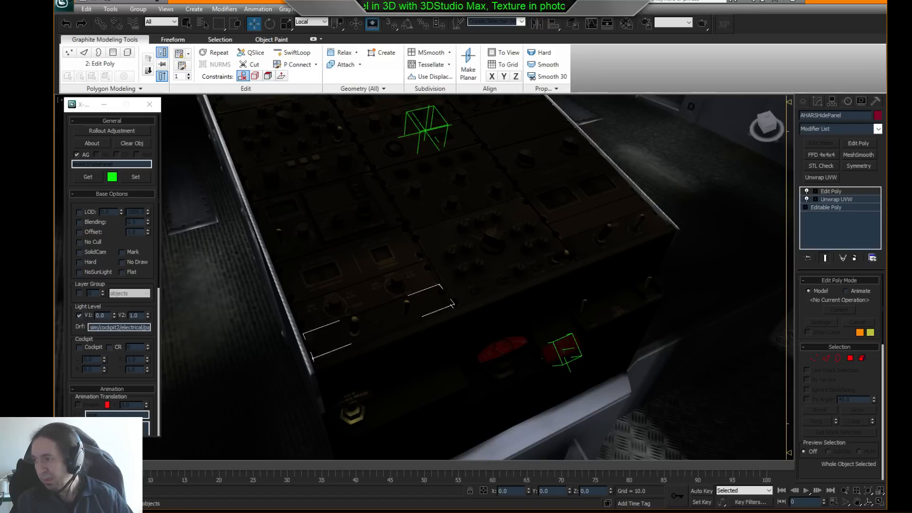
- Switch to Photoshop, hide the Noche layer group in Cockpit_PanelCentral.psd and save the texture
middle_click_drag(353, 221, 405, 253, "alt")
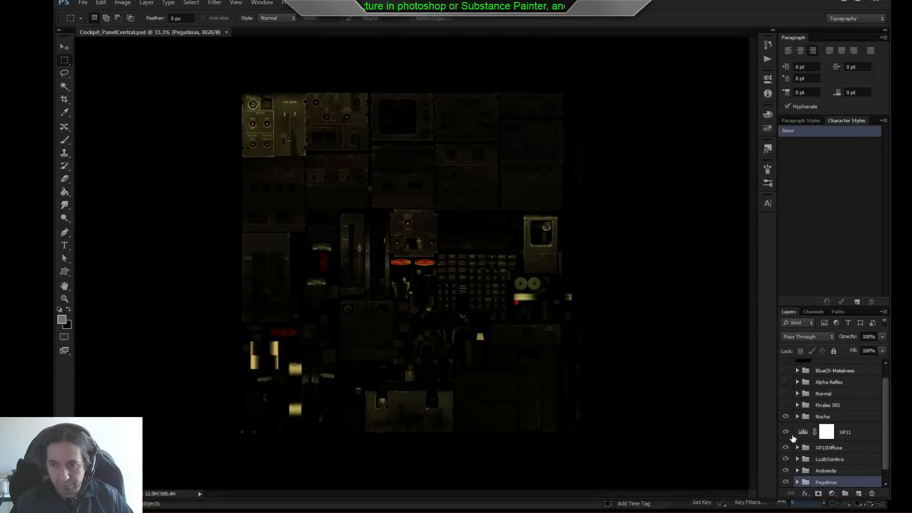
left_click(786, 418)
key("ctrl+s")
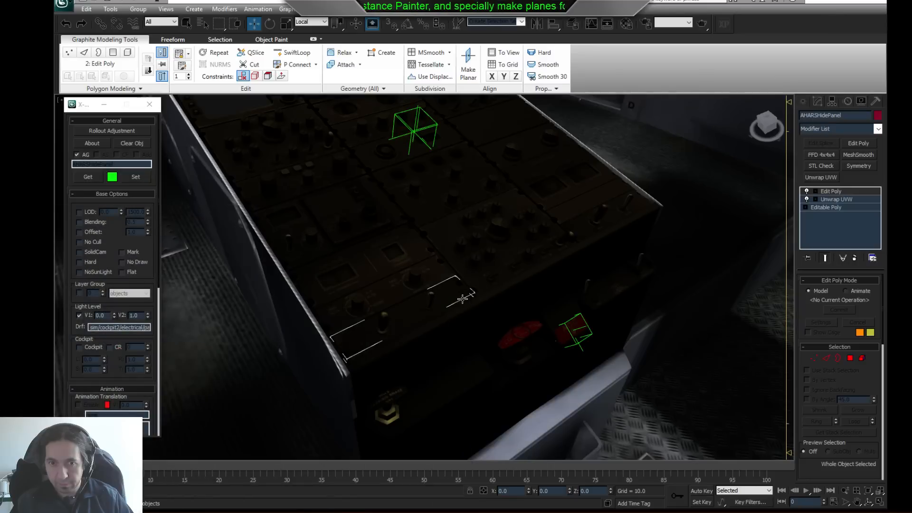
- Switch back to 3ds Max and examine the covered area and the compass panel on the pedestal with the daytime texture
middle_click_drag(462, 298, 464, 239)
scroll(473, 279, "up", 4)
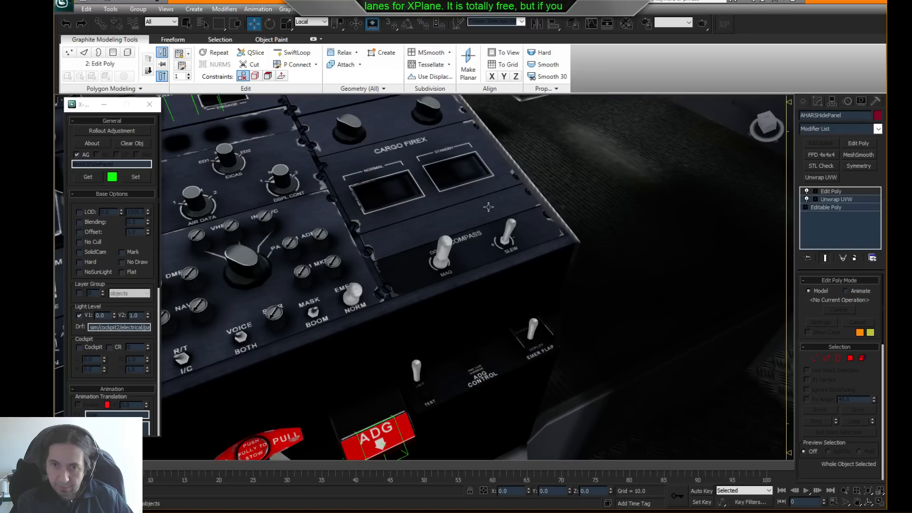
scroll(468, 254, "down", 2)
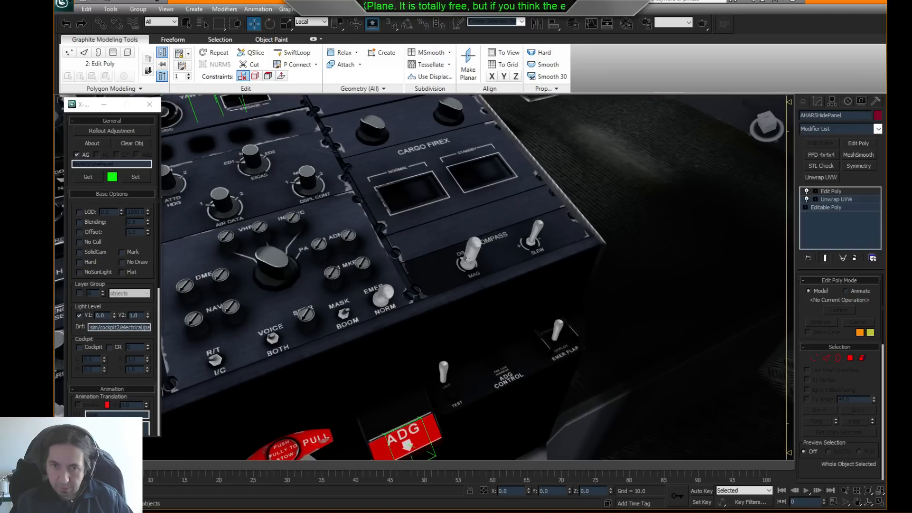
scroll(460, 269, "down", 5)
middle_click_drag(539, 287, 547, 283, "alt")
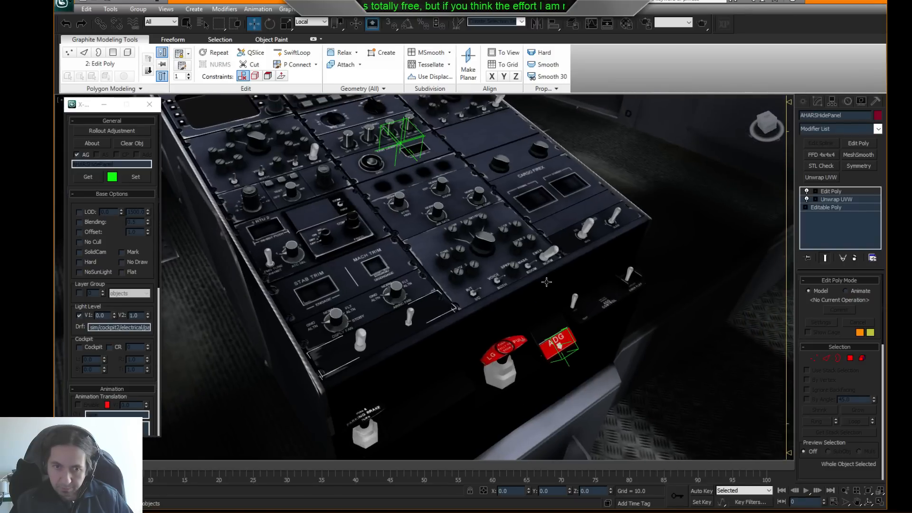
left_click(642, 335)
scroll(523, 334, "up", 4)
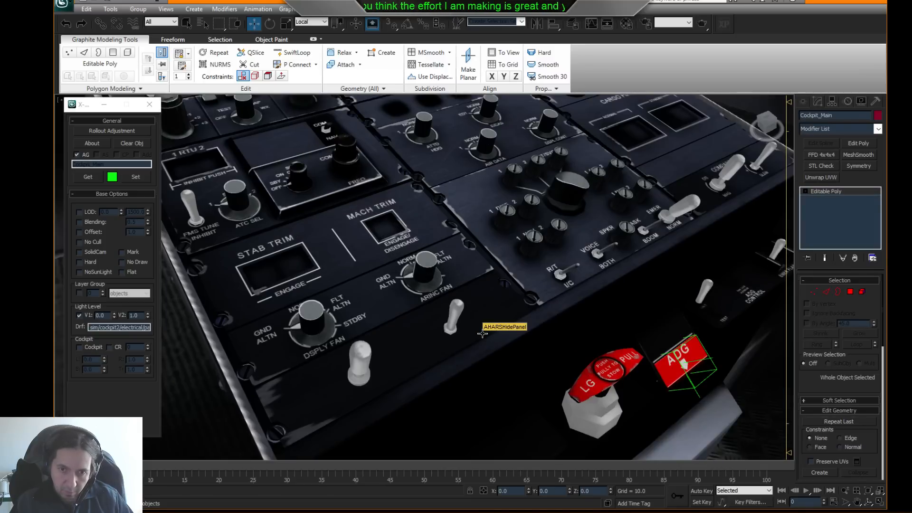
scroll(482, 334, "down", 3)
scroll(310, 329, "up", 2)
- Clone the two compass panel polygons of Cockpit_PanelCentral upward into a new object named AHARSHidePanel2
left_click(452, 271)
key("F3")
scroll(494, 260, "up", 3)
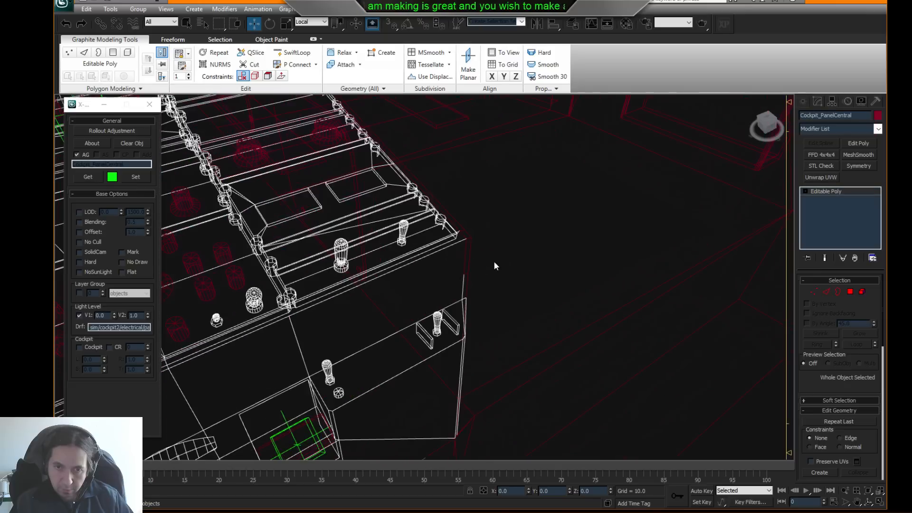
left_click(851, 291)
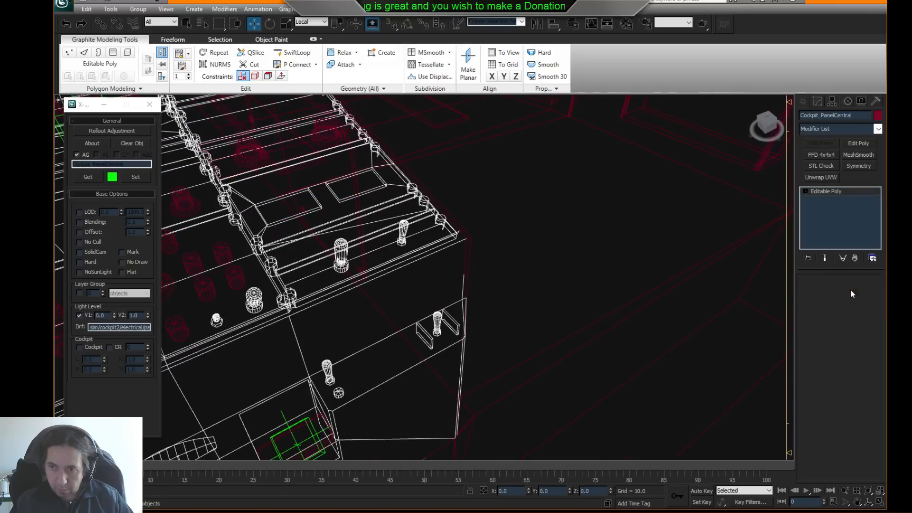
left_click(366, 247)
left_click(376, 262, "ctrl")
middle_click_drag(385, 243, 395, 213, "alt")
left_click_drag(396, 207, 412, 153)
type("AHARS")
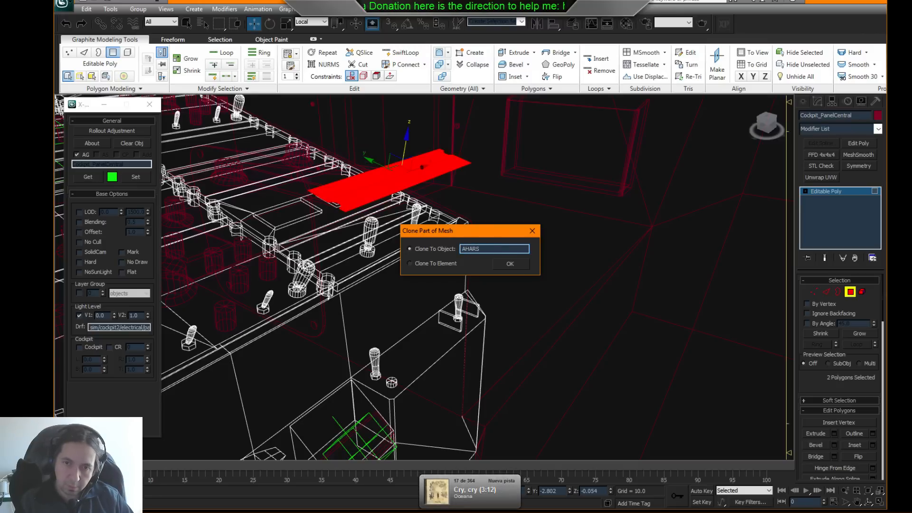
type("Hide")
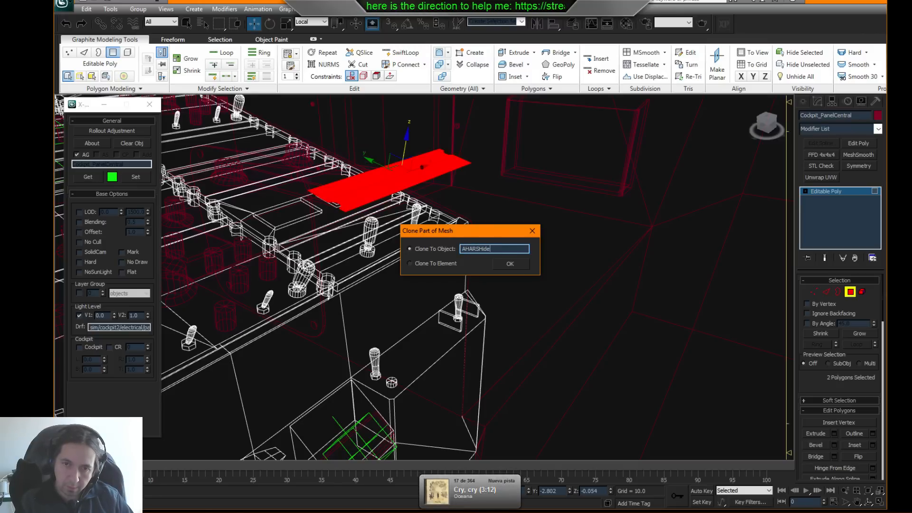
type("Panel2")
key("Return")
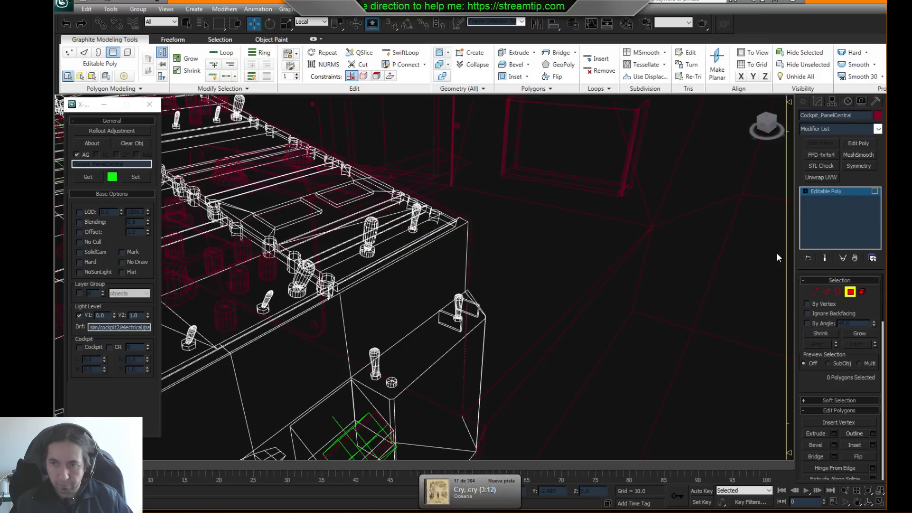
- Select the cloned AHARSHidePanel2 strip, add an Unwrap UVW modifier and open its UV editor
left_click(850, 293)
left_click(443, 170)
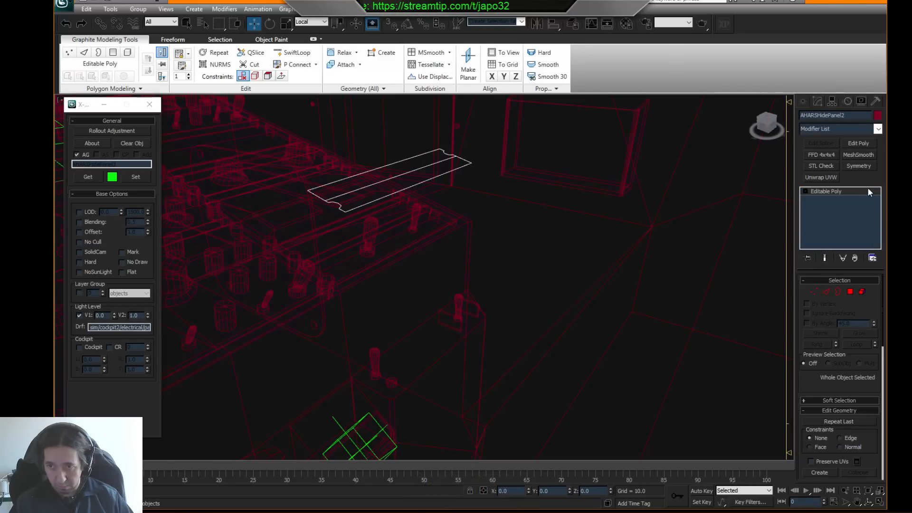
left_click(834, 177)
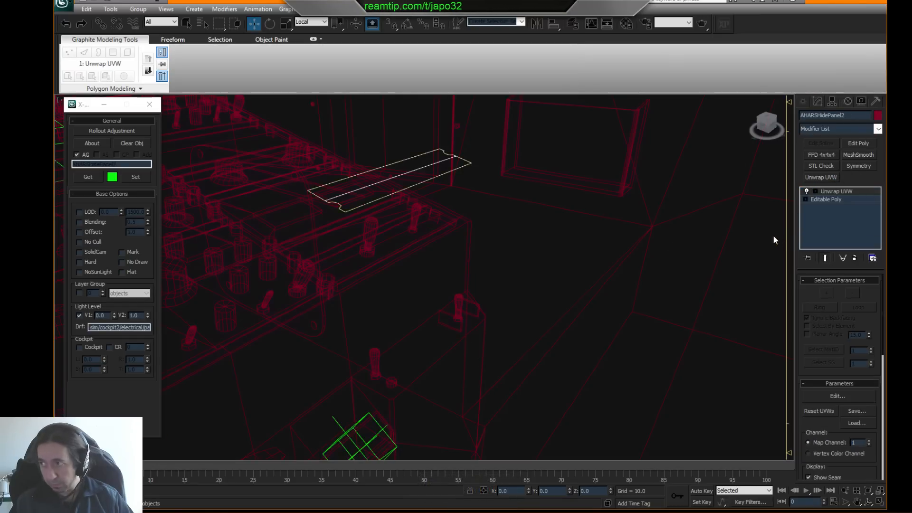
left_click(837, 396)
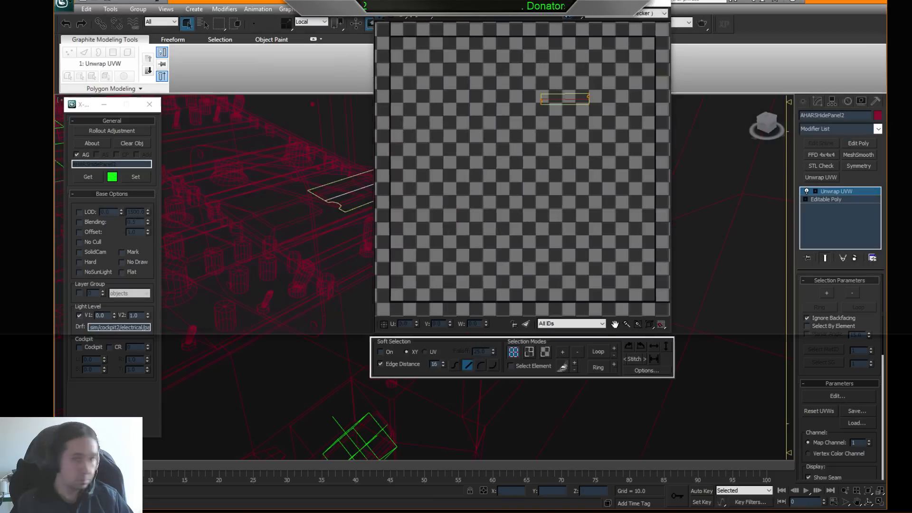
left_click_drag(377, 72, 376, 73)
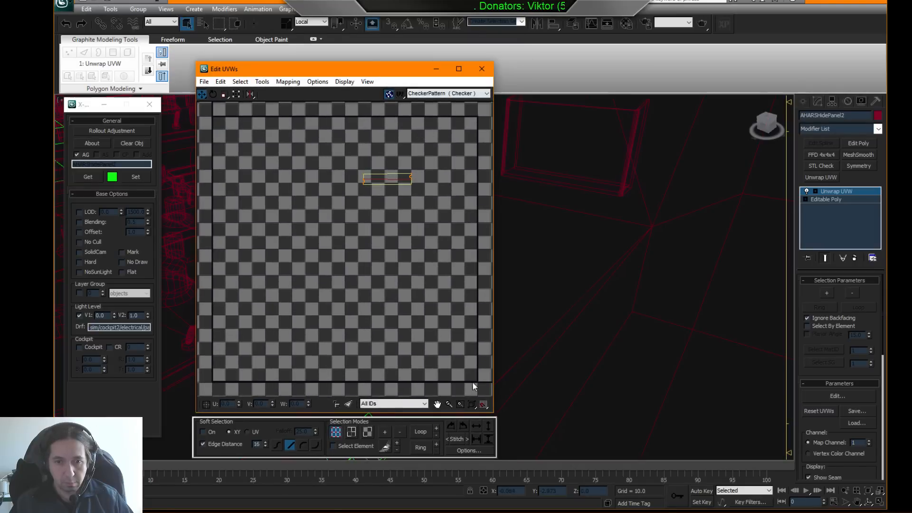
- Turn off custom bitmap size and tiling, set brightness to 1.0, enable Constant Update and show the Cockpit_PanelCentral map as background
left_click(460, 451)
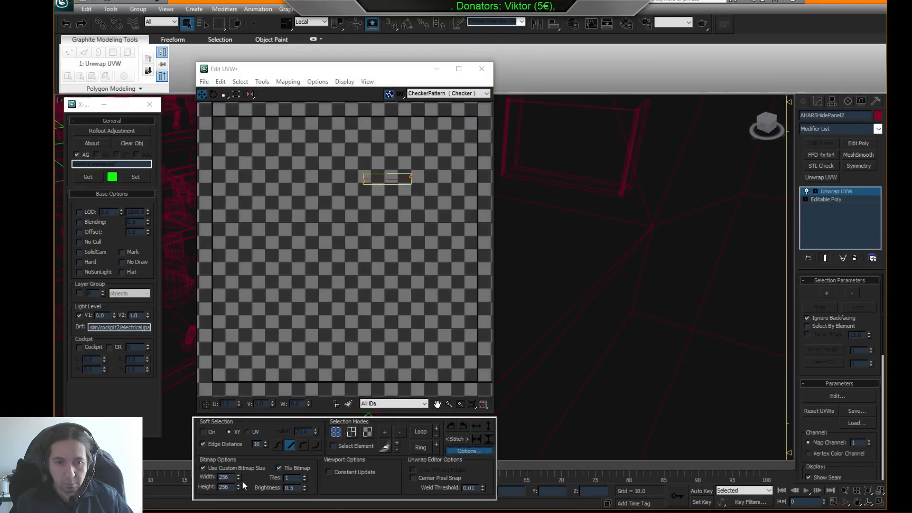
left_click(279, 468)
left_click_drag(304, 485, 318, 460)
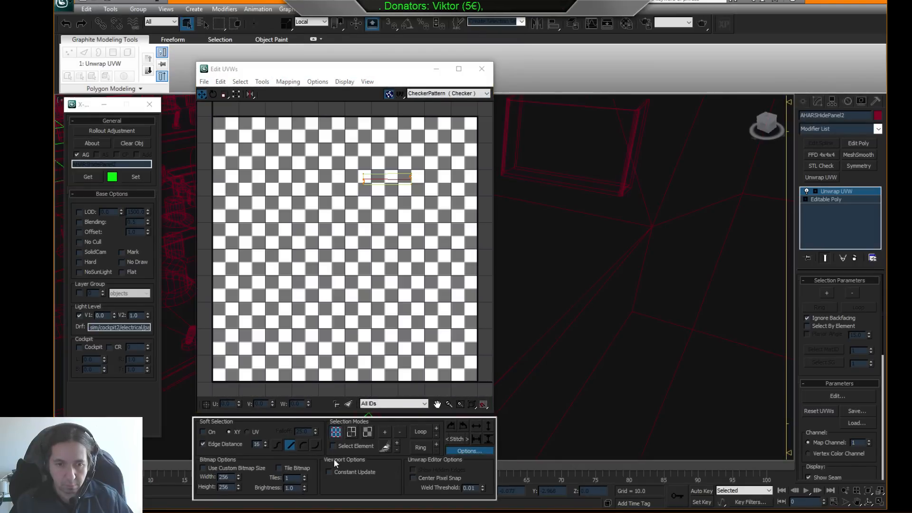
left_click(332, 471)
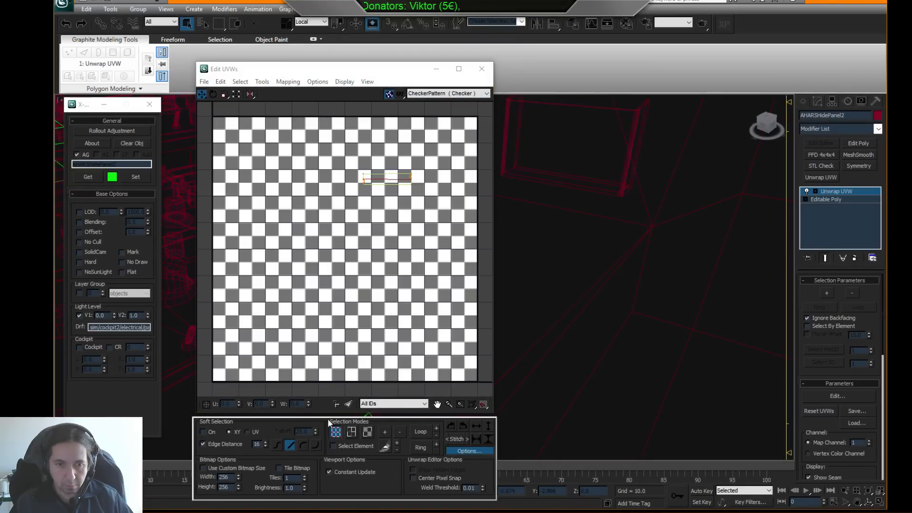
left_click(432, 93)
left_click(430, 110)
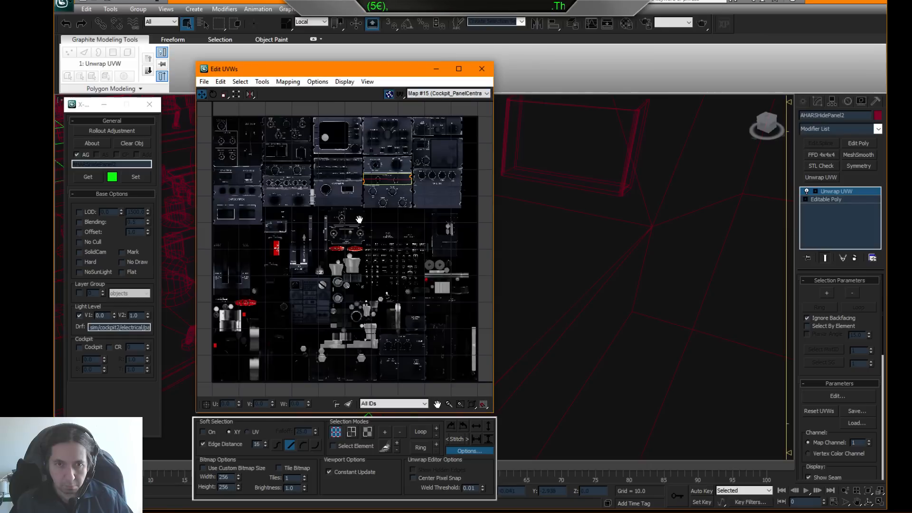
- Move the cover's whole UV outline from the COMPASS area onto the blank strip below the YAW DAMPER controls
scroll(435, 331, "down", 2)
scroll(435, 332, "up", 6)
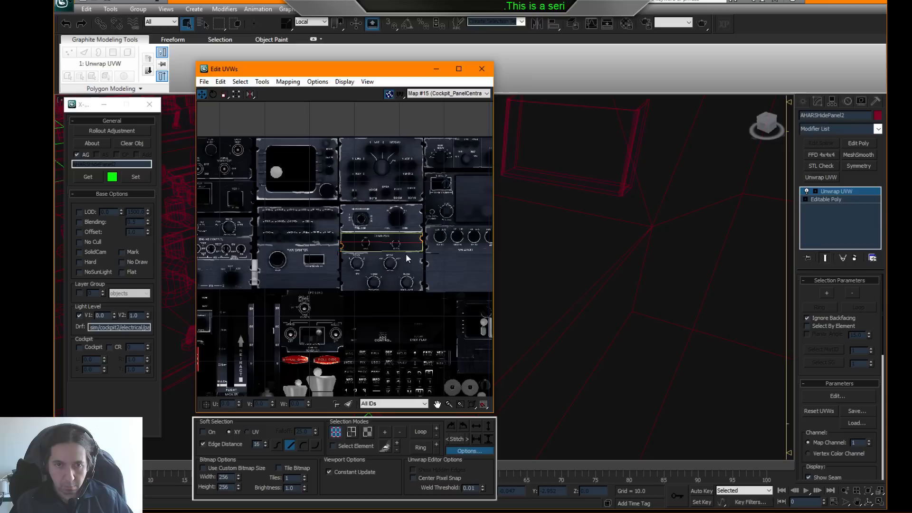
scroll(423, 262, "up", 3)
middle_click_drag(415, 251, 351, 251)
scroll(351, 251, "down", 5)
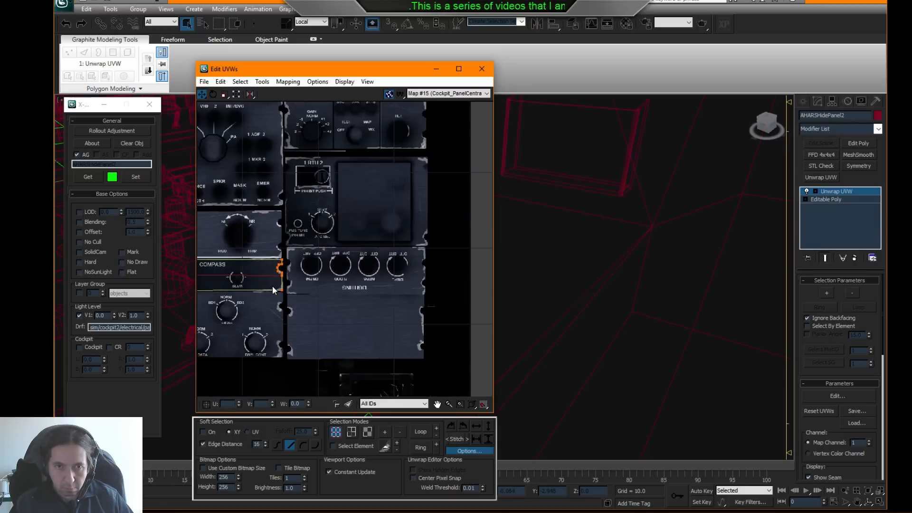
scroll(369, 293, "up", 2)
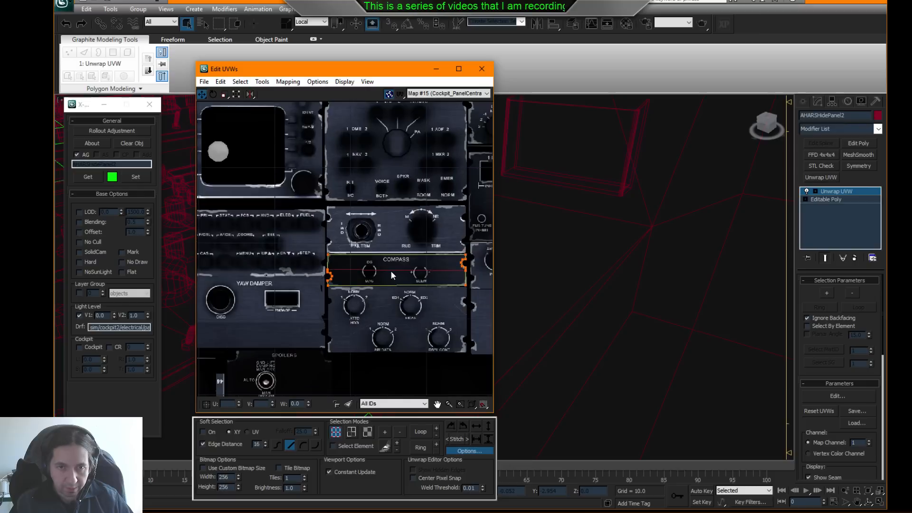
left_click_drag(328, 270, 224, 354)
scroll(255, 337, "up", 3)
middle_click_drag(253, 338, 375, 279)
left_click_drag(312, 326, 229, 270)
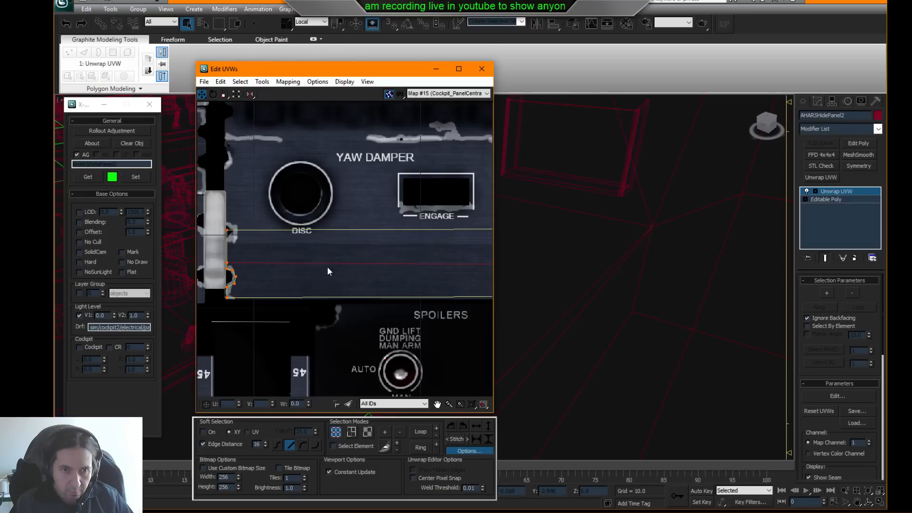
- Adjust the UV outline's corner with the Freeform tool to fit the edge of the blank strip
middle_click_drag(392, 250, 266, 238)
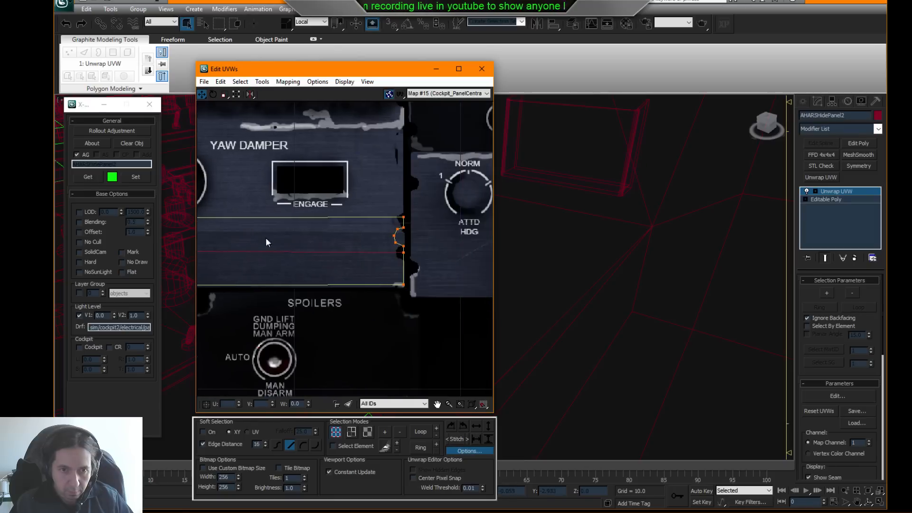
left_click(236, 95)
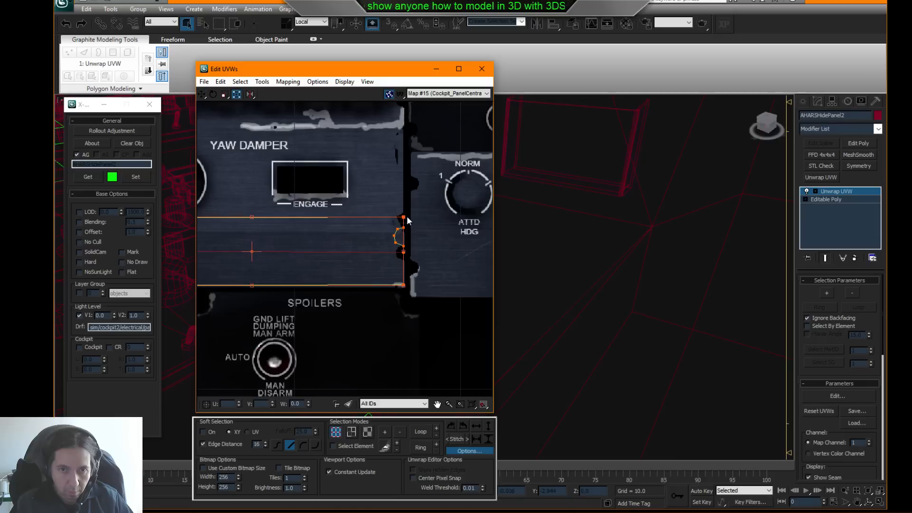
left_click_drag(406, 220, 405, 231)
- Move the left notch vertices of the UV outline up to match the screw hole in the texture
middle_click_drag(387, 236, 401, 228)
scroll(400, 228, "down", 2)
middle_click_drag(277, 235, 349, 234)
scroll(309, 246, "up", 3)
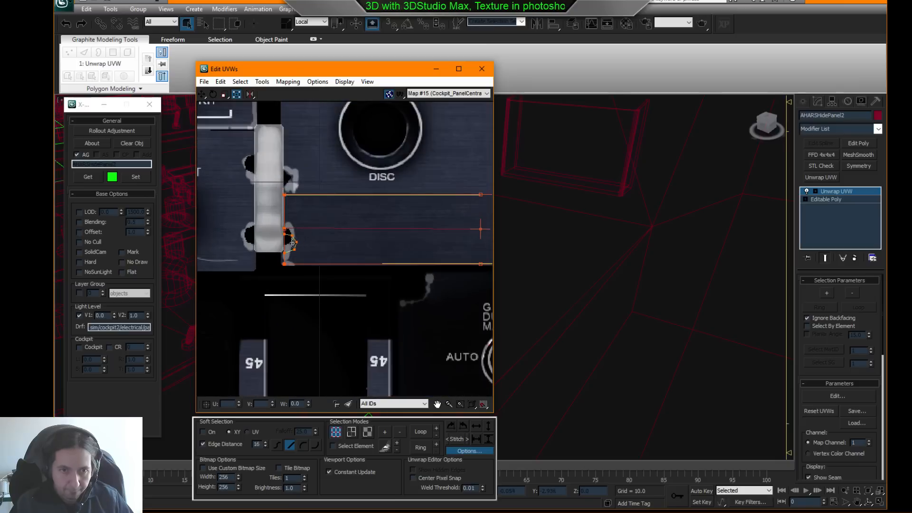
scroll(298, 245, "up", 2)
left_click_drag(274, 209, 326, 270)
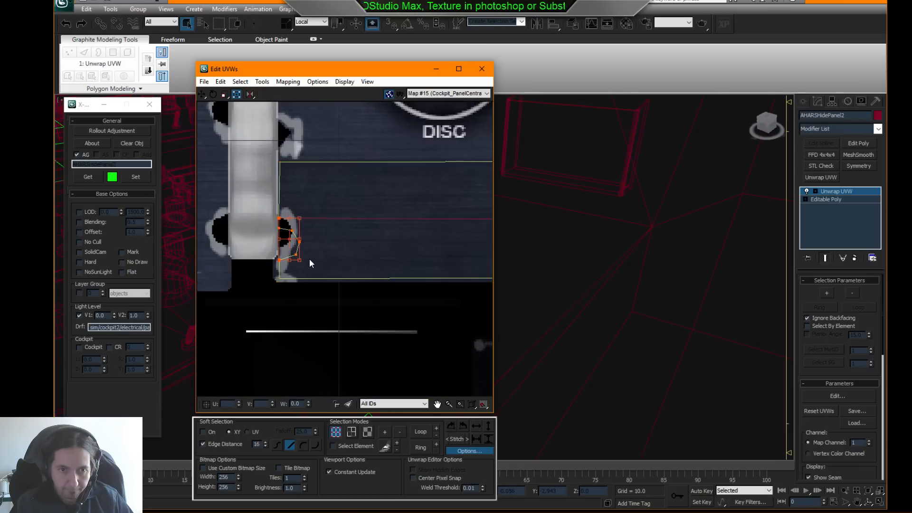
left_click_drag(291, 238, 293, 221)
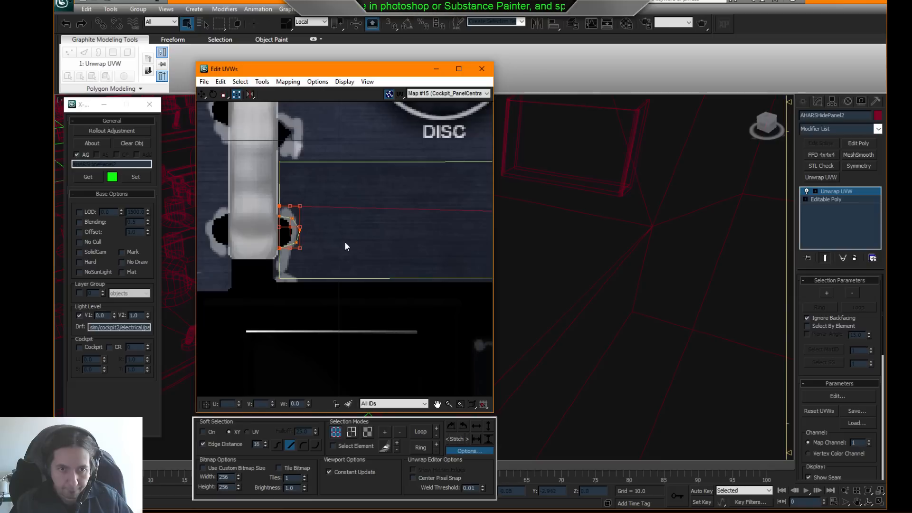
- Move the right notch vertices of the UV outline to match the texture's screw hole and close the UV editor
middle_click_drag(402, 198, 261, 205)
scroll(261, 207, "down", 3)
middle_click_drag(466, 209, 240, 209)
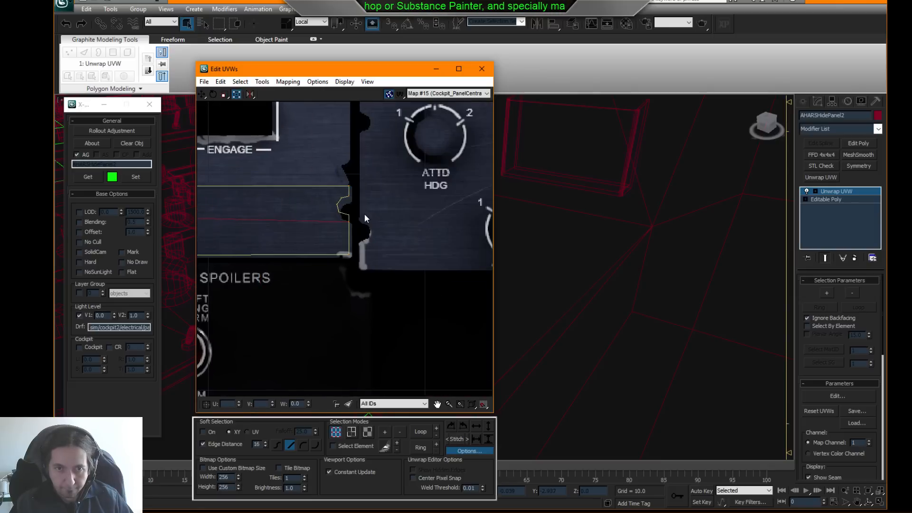
scroll(354, 209, "up", 3)
left_click_drag(313, 183, 372, 252)
left_click_drag(345, 195, 346, 207)
middle_click_drag(362, 204, 361, 207)
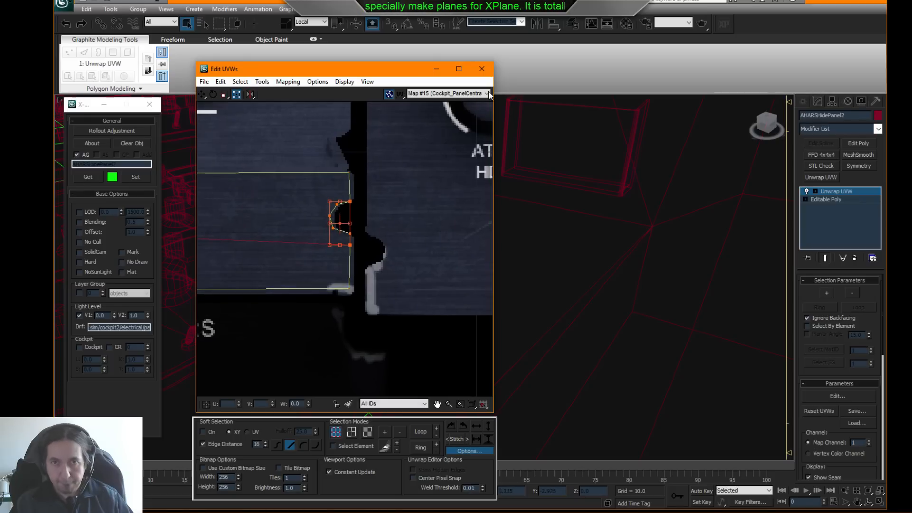
left_click(482, 69)
- Return to the shaded view and compare the newly textured compass cover with the rest of the pedestal
key("F3")
scroll(531, 266, "up", 3)
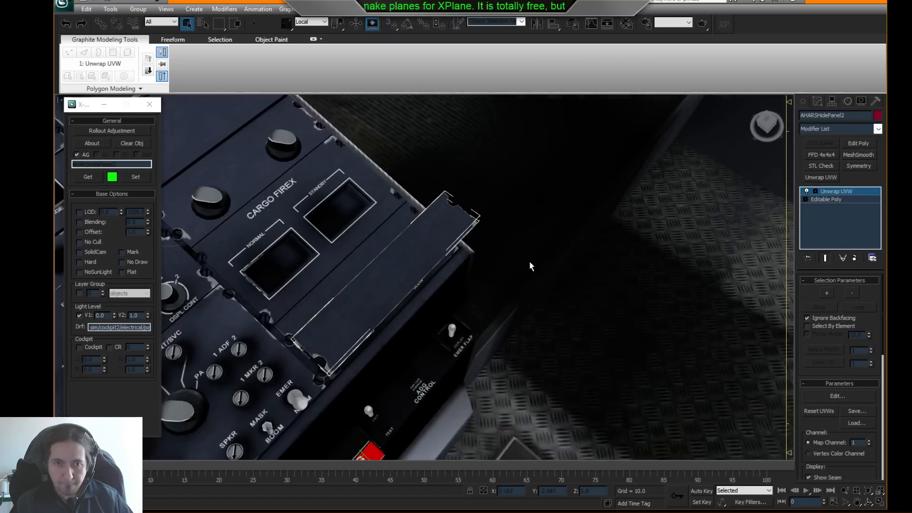
middle_click_drag(530, 261, 513, 252, "alt")
middle_click_drag(339, 308, 516, 212)
middle_click_drag(374, 295, 459, 231)
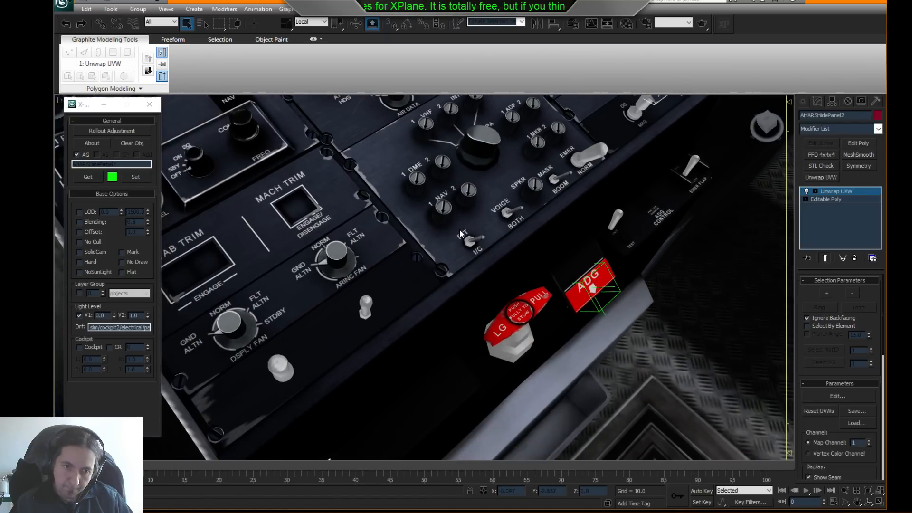
scroll(459, 233, "down", 3)
middle_click_drag(524, 185, 440, 249)
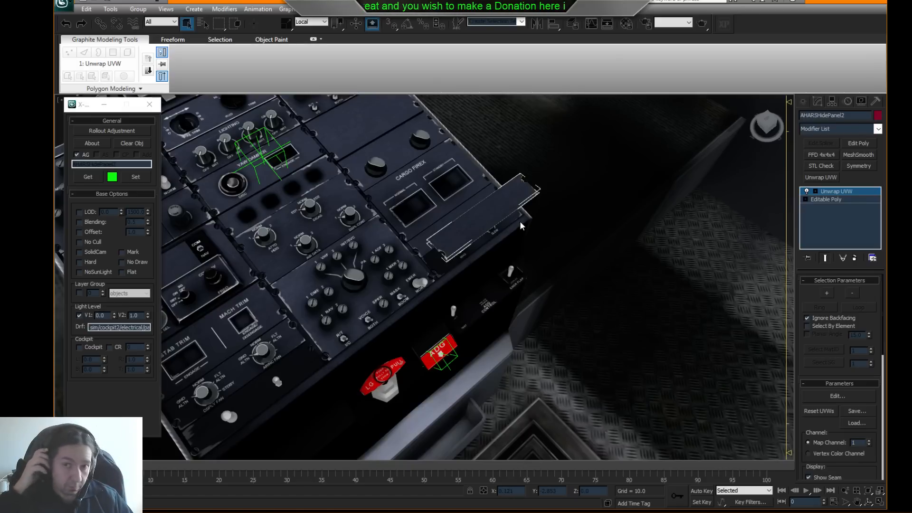
- Add an Edit Poly modifier to the compass cover and move its whole element down onto the pedestal panel
middle_click_drag(492, 213, 496, 199, "alt")
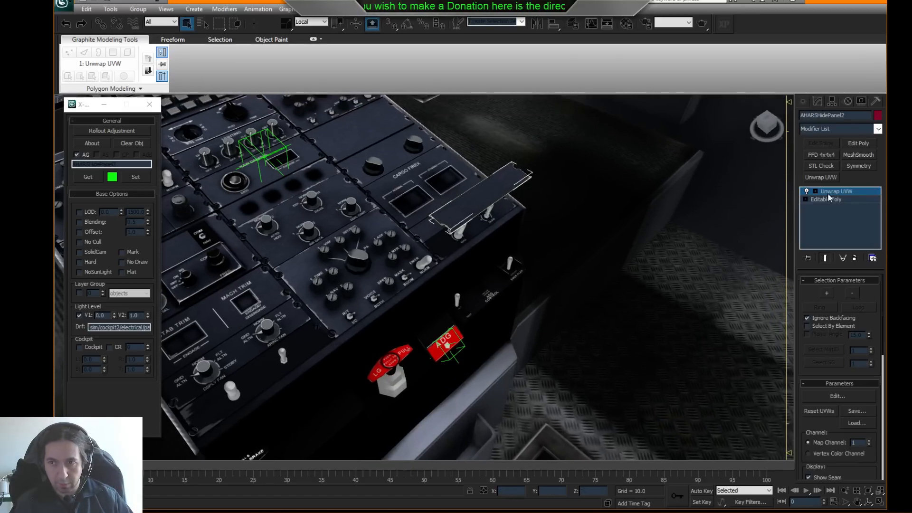
left_click(858, 143)
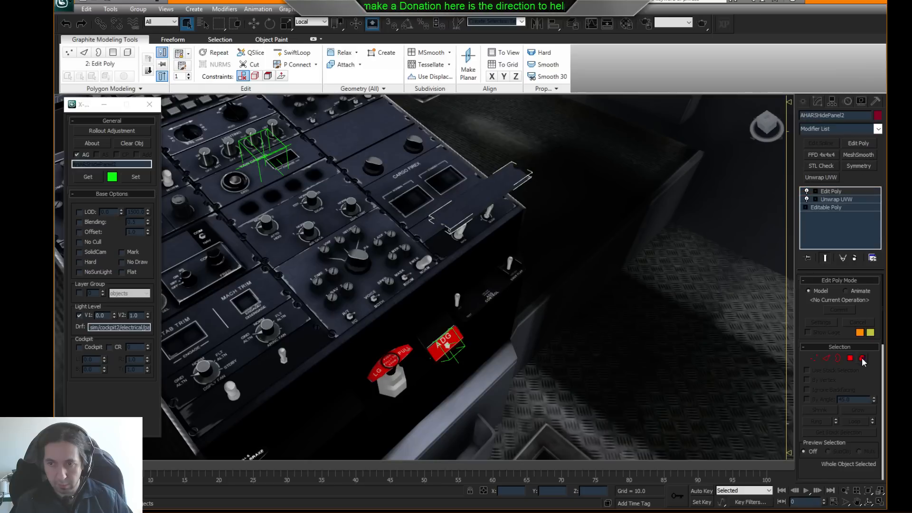
left_click(863, 358)
left_click(472, 209)
left_click(254, 23)
left_click_drag(493, 169, 481, 194)
key("z")
- Fine-tune the cover element's height so it lies just on the panel surface around the two switches
middle_click_drag(480, 219, 429, 248, "alt")
scroll(438, 266, "up", 6)
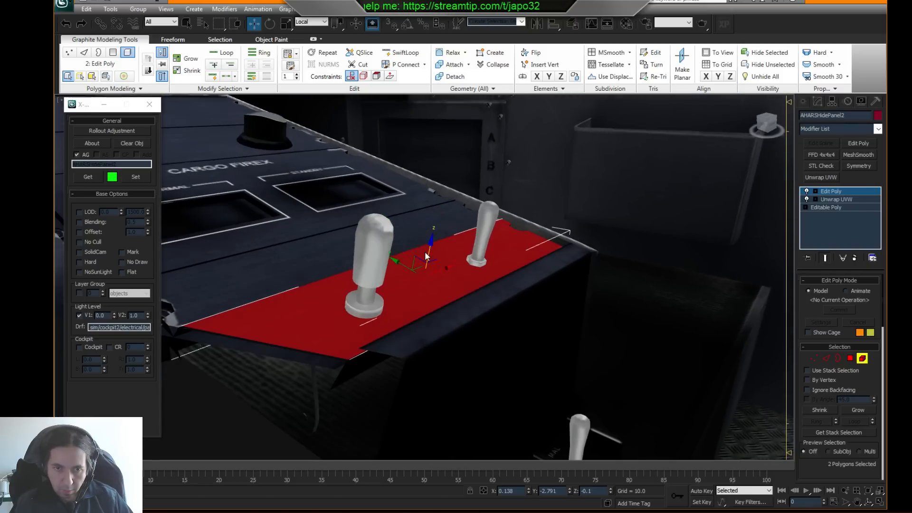
left_click_drag(429, 251, 429, 252)
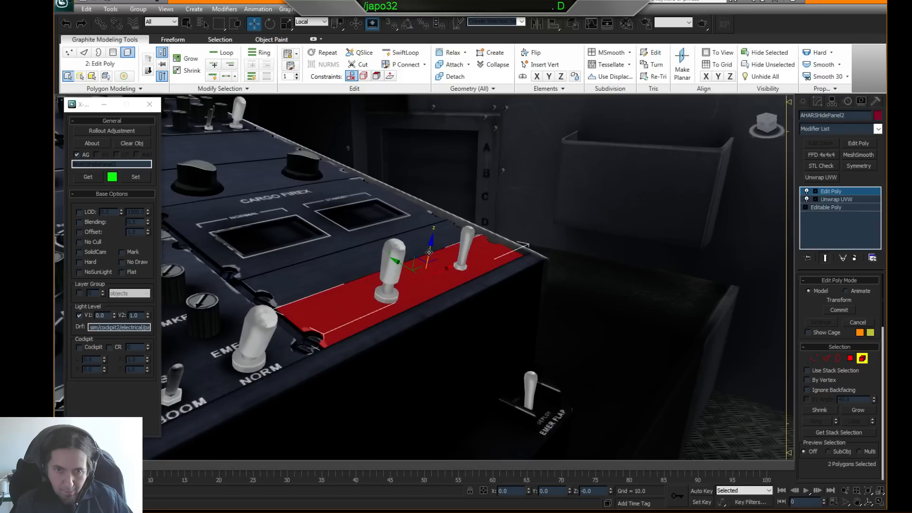
left_click_drag(429, 252, 429, 253)
middle_click_drag(429, 253, 395, 301, "alt")
scroll(395, 301, "down", 3)
key("F3")
key("F3")
left_click(607, 291)
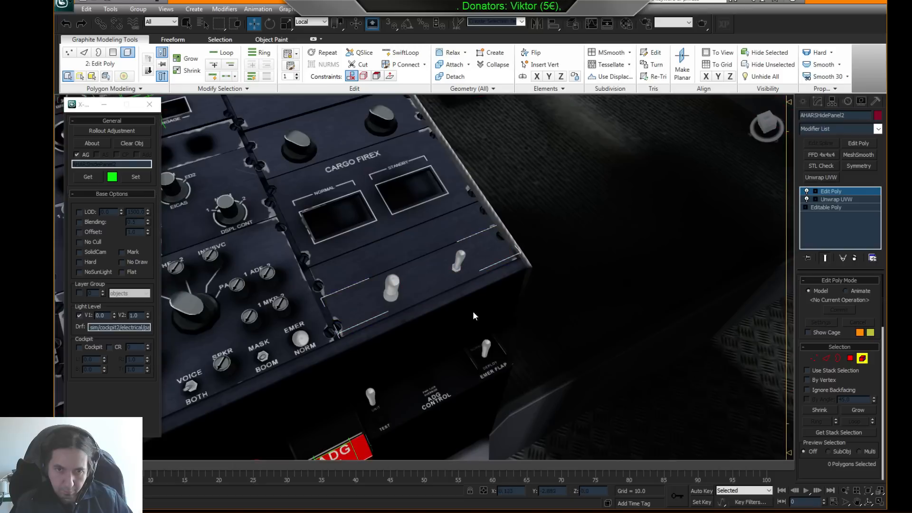
- Add a Hide animation to the compass cover AHARSHidePanel2, driven by the dataref CRJ/ahrs_EQ
scroll(494, 308, "down", 5)
middle_click_drag(480, 304, 440, 270)
scroll(426, 290, "up", 5)
key("F3")
left_click(130, 130)
left_click(464, 224)
left_click(508, 177)
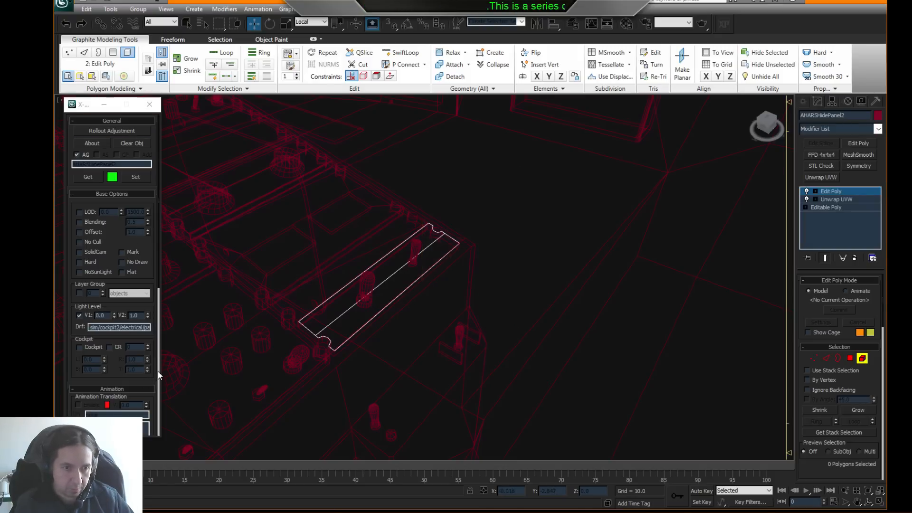
scroll(83, 288, "down", 5)
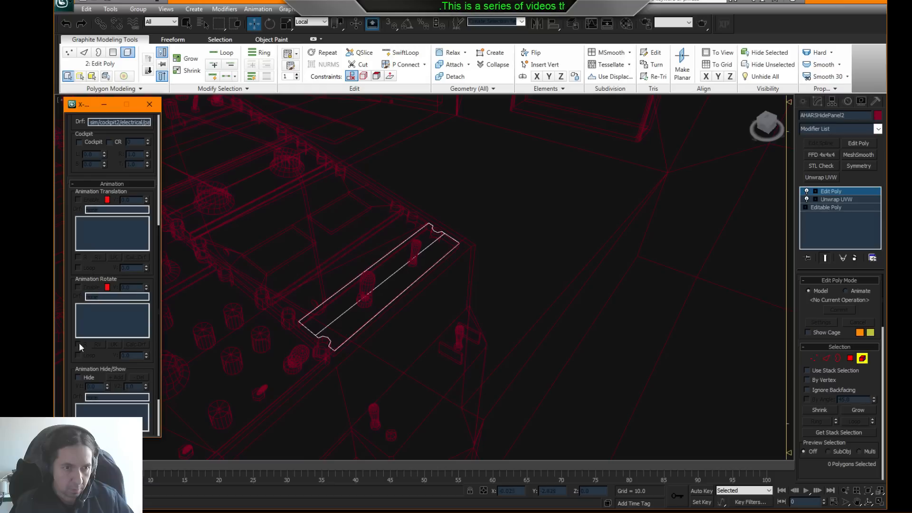
left_click(78, 379)
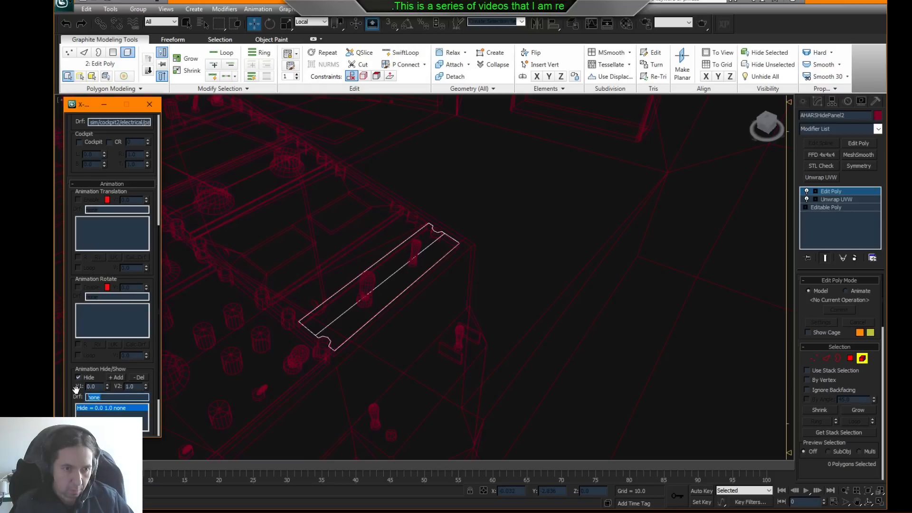
type("CRJ/ahrs_EQ")
key("Return")
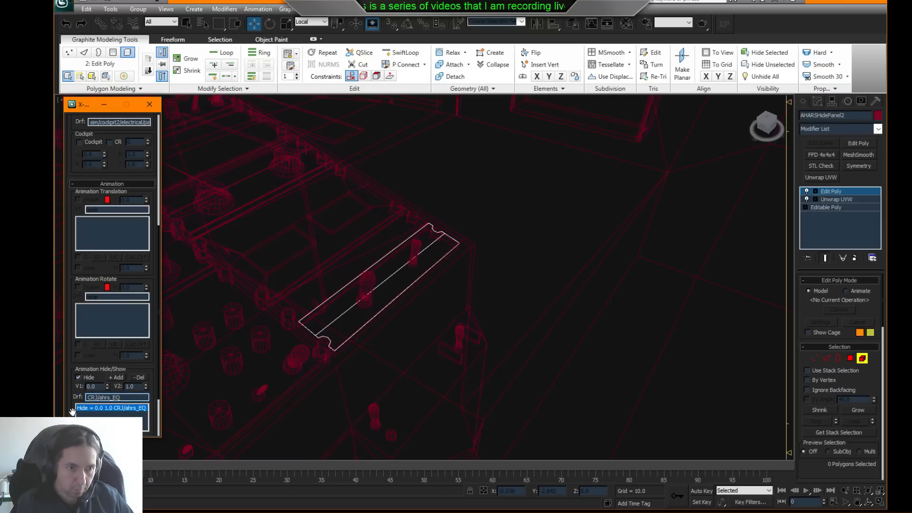
- Set the V1 value of the cover's Hide animation to 0.5
type("5")
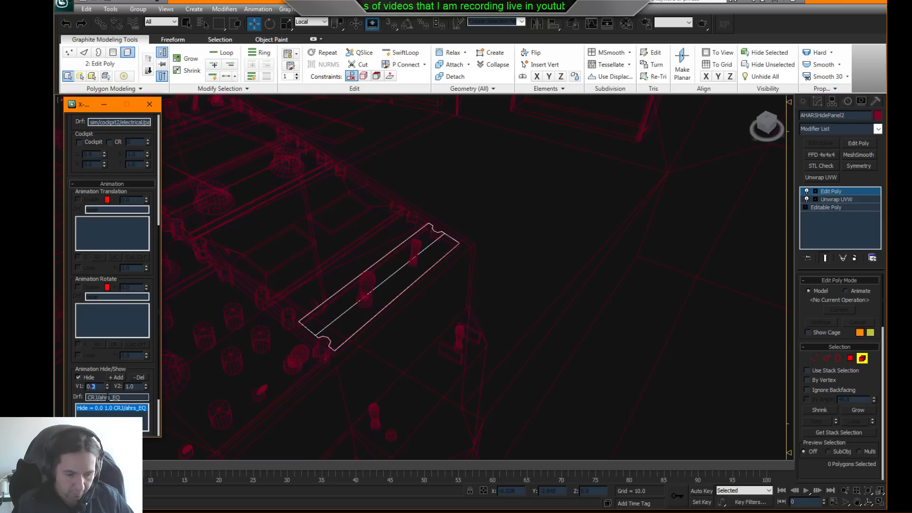
key("Return")
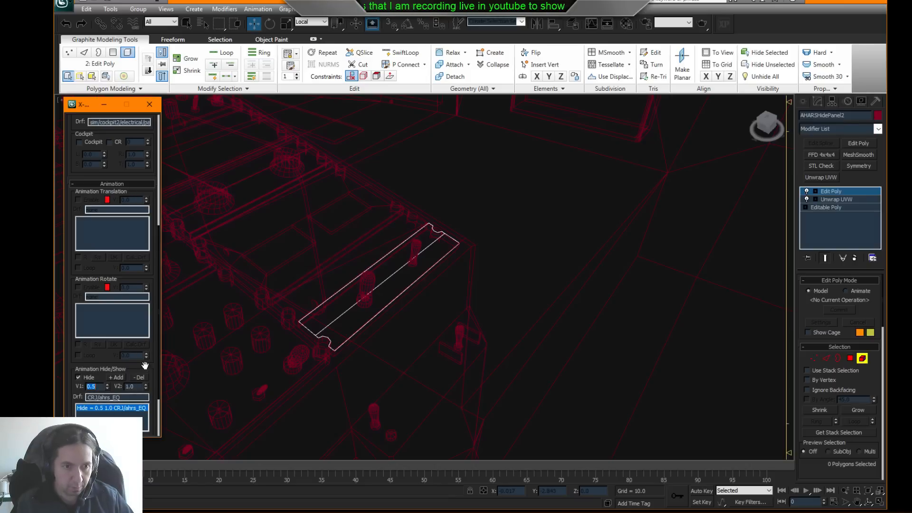
left_click_drag(146, 365, 146, 372)
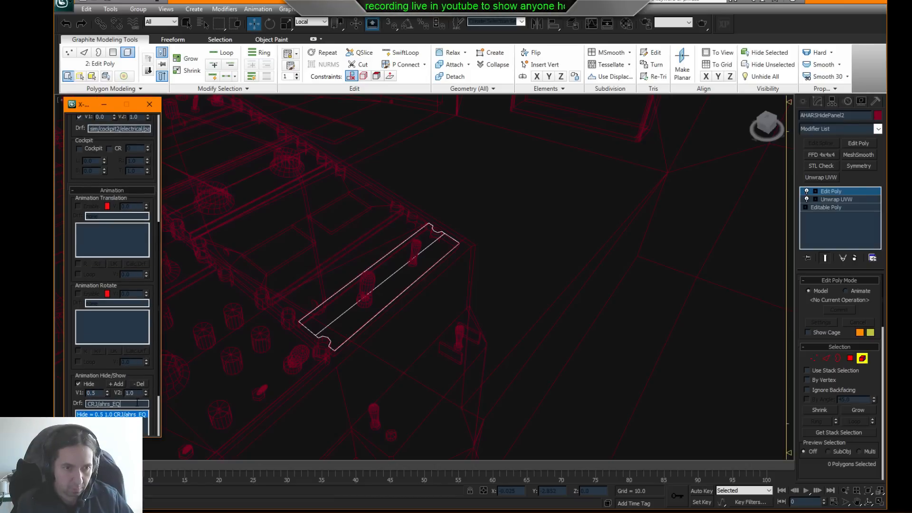
left_click_drag(153, 314, 154, 486)
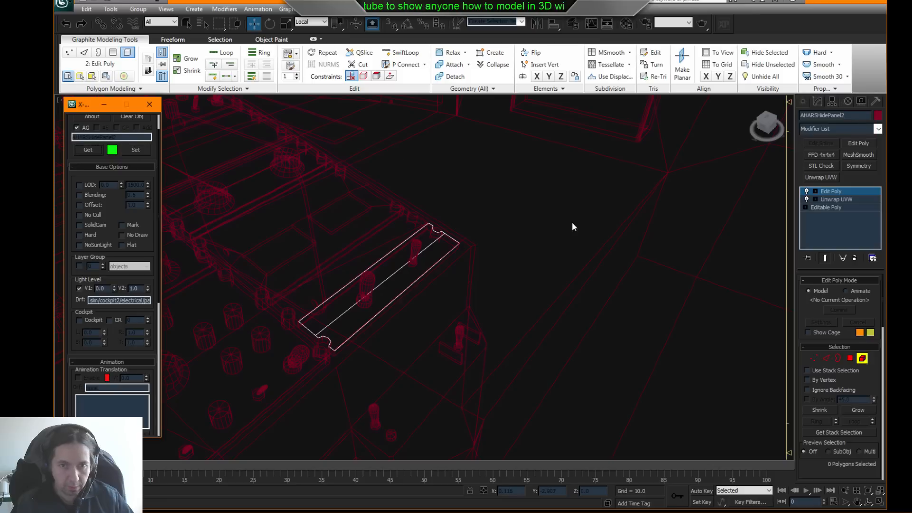
- Leave Element editing on the compass cover and bring the pilot-side compass switches into a shaded view
middle_click_drag(608, 220, 623, 212)
left_click(867, 357)
left_click(867, 359)
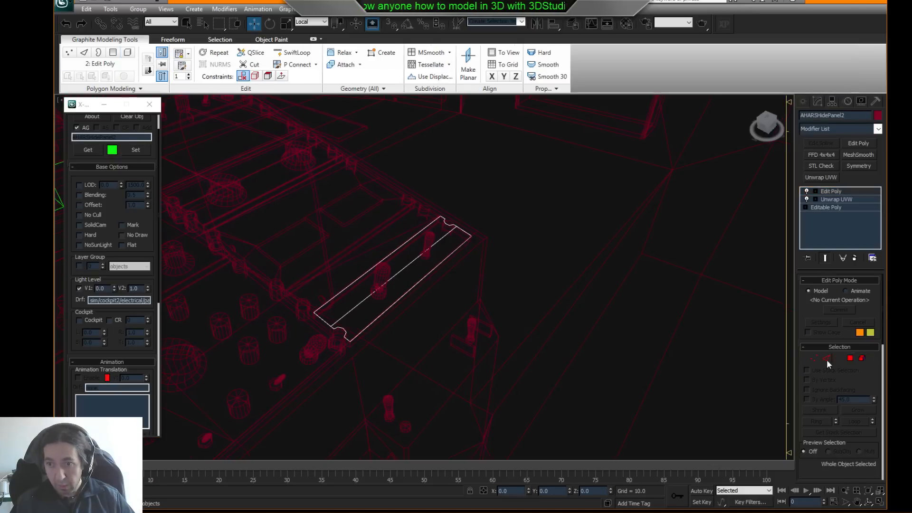
middle_click_drag(281, 273, 383, 222)
scroll(319, 295, "down", 3)
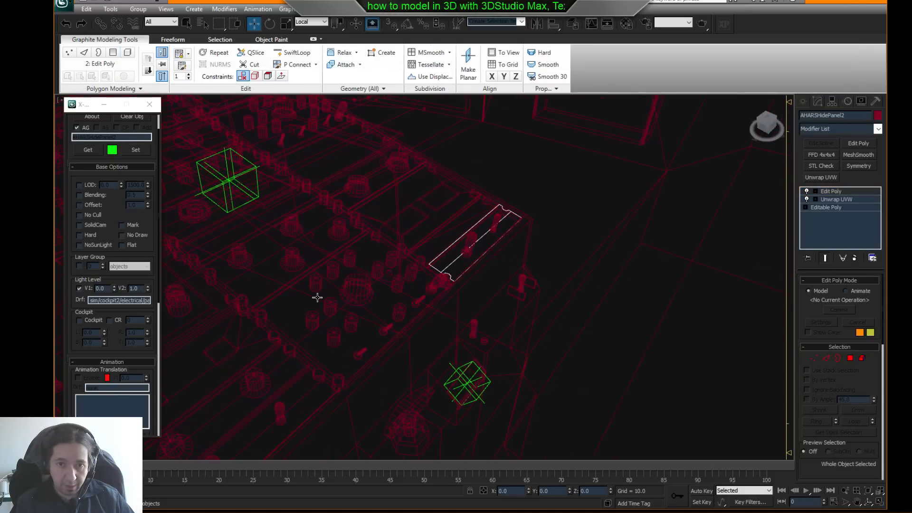
middle_click_drag(320, 295, 416, 229)
key("F3")
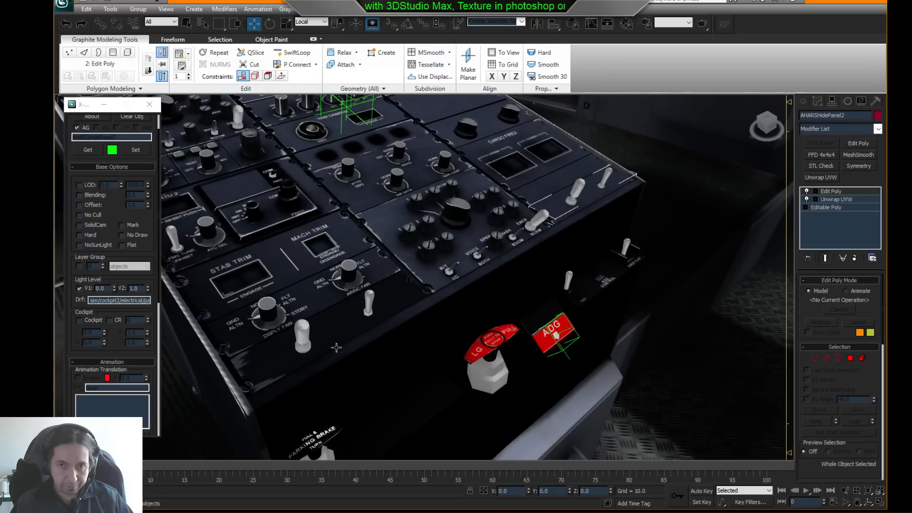
left_click(304, 331)
key("F3")
middle_click_drag(374, 346, 389, 335, "alt")
left_click(862, 291)
left_click(370, 294)
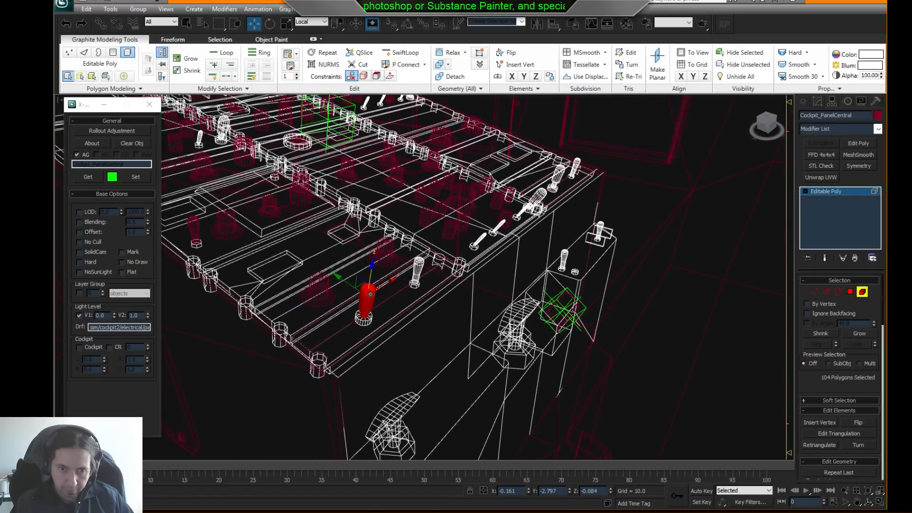
scroll(377, 303, "down", 5)
middle_click_drag(412, 312, 440, 279, "alt")
scroll(439, 279, "up", 7)
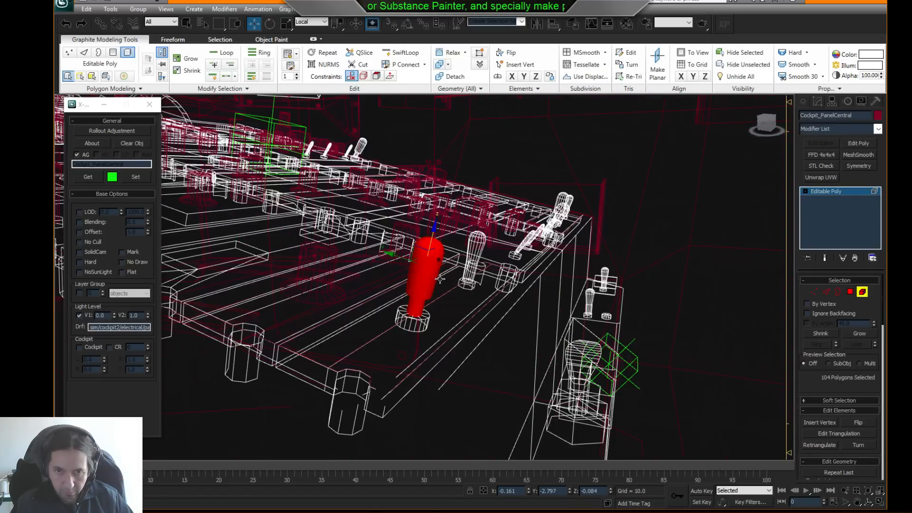
key("F3")
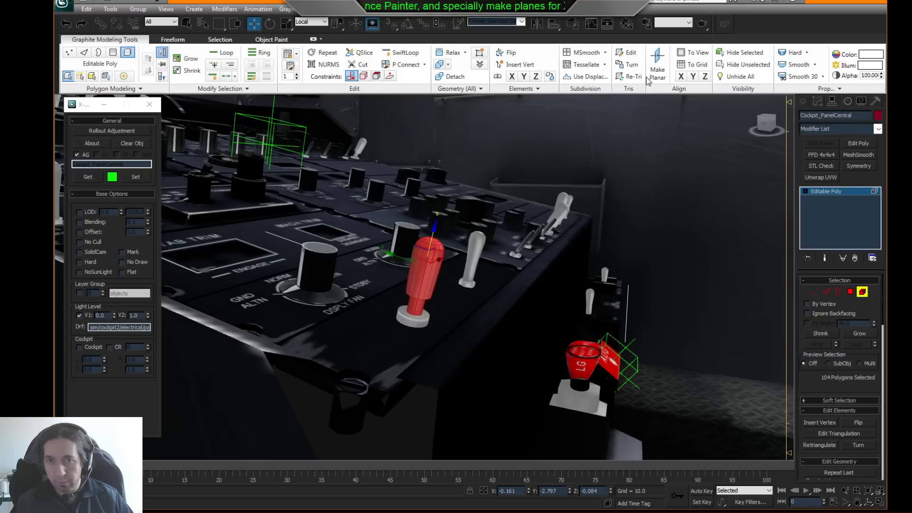
left_click(451, 76)
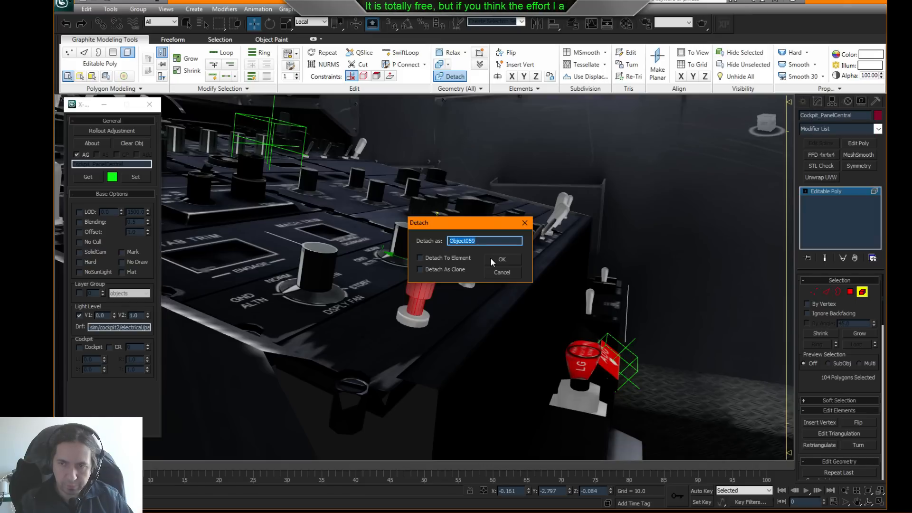
left_click(509, 275)
left_click(862, 291)
- Hide the two AHARSHidePanel covers in the Cockpit_PanelCentral layer to expose the compass panel lettering
left_click(407, 332)
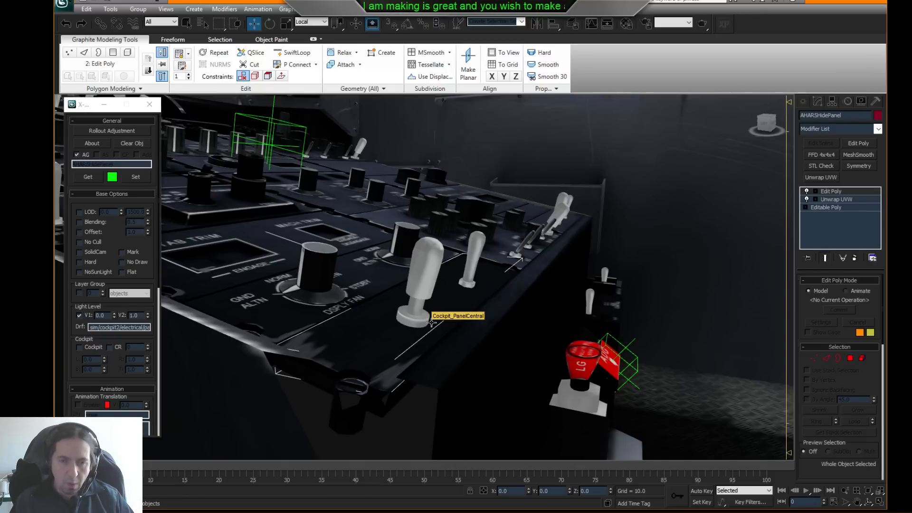
middle_click_drag(431, 323, 506, 155, "alt")
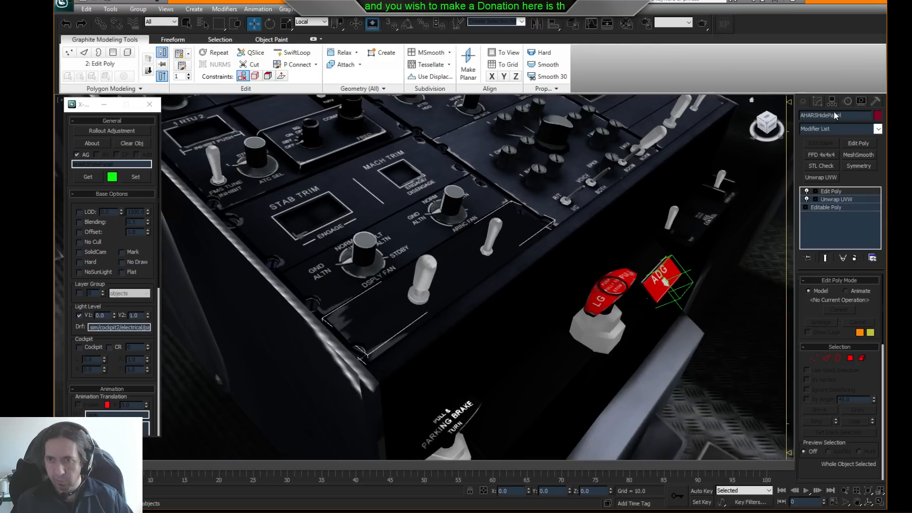
left_click(573, 23)
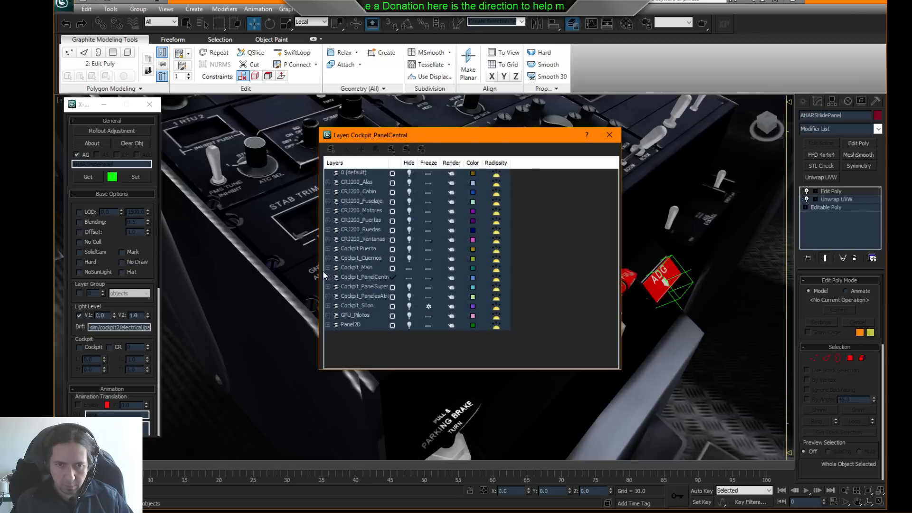
left_click(409, 268)
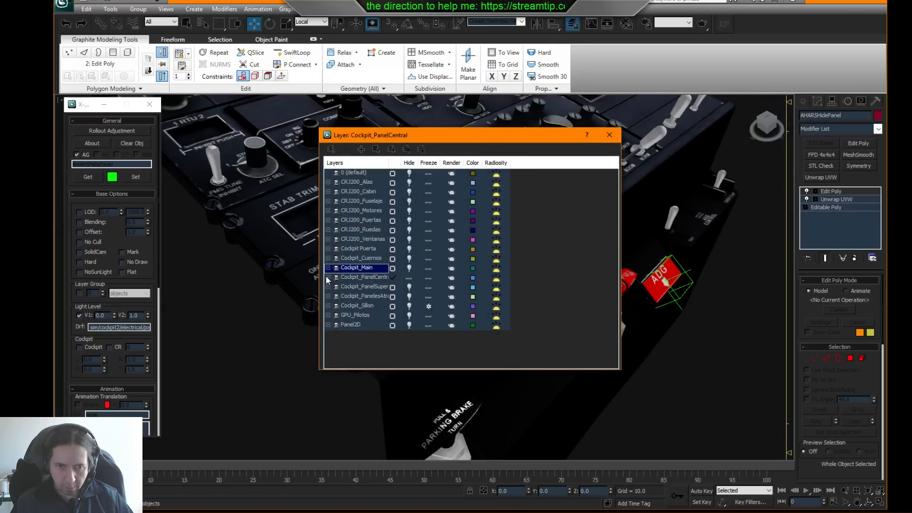
left_click(327, 278)
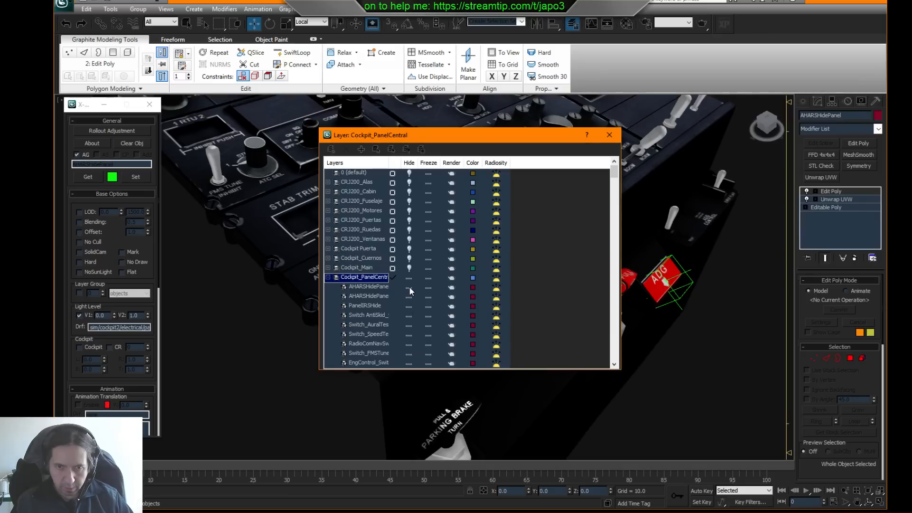
left_click(408, 286)
left_click(412, 295)
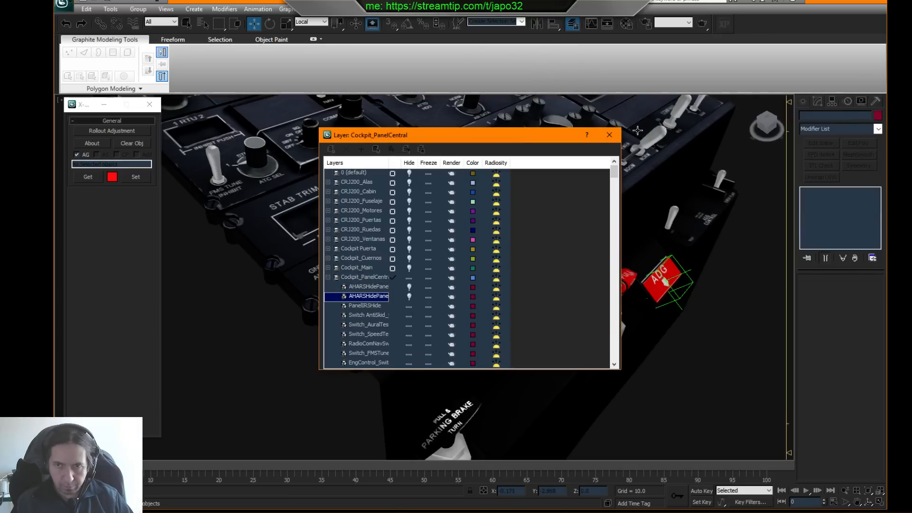
left_click(604, 137)
- Detach the DG/MAG compass switch lever from Cockpit_PanelCentral as Switch_AharsDGMAGPilot and leave Element editing
scroll(420, 247, "up", 3)
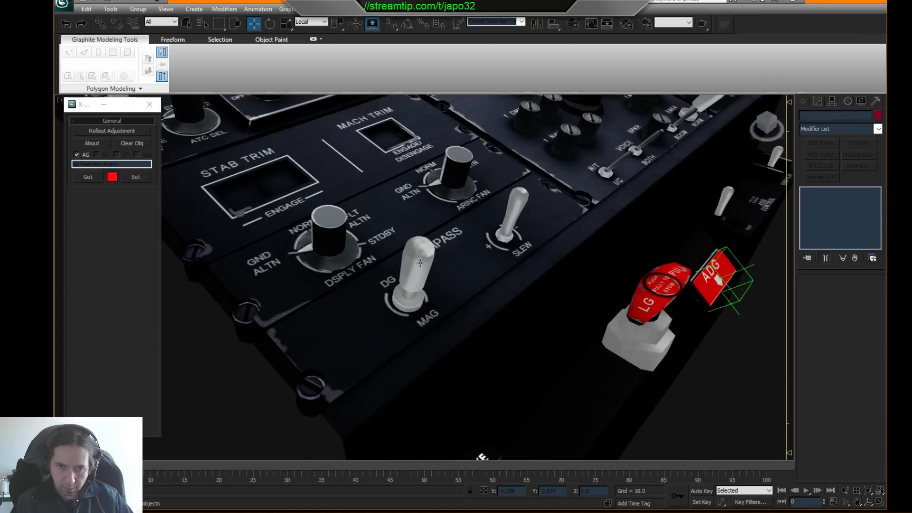
left_click(421, 263)
key("5")
left_click(421, 263)
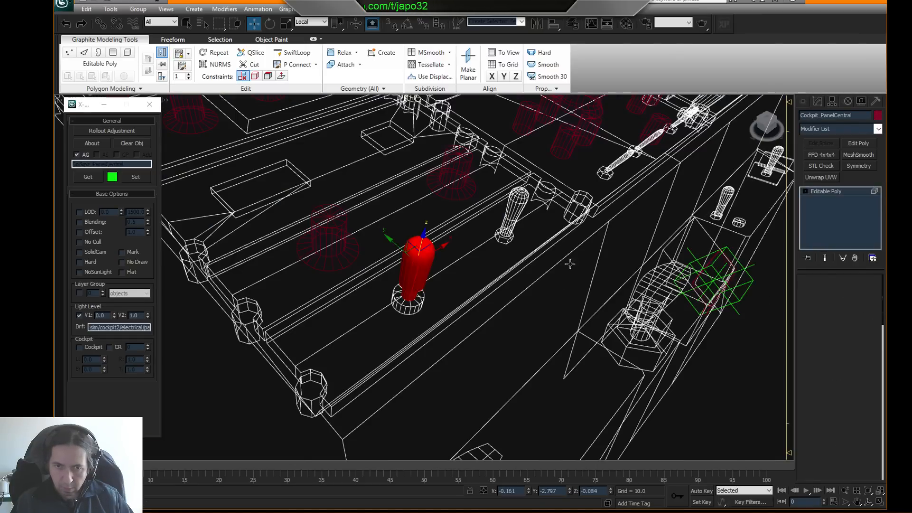
mouse_move(441, 262)
middle_mouse_down("alt")
mouse_move(464, 250)
mouse_move(440, 279)
middle_mouse_up("alt")
key("F3")
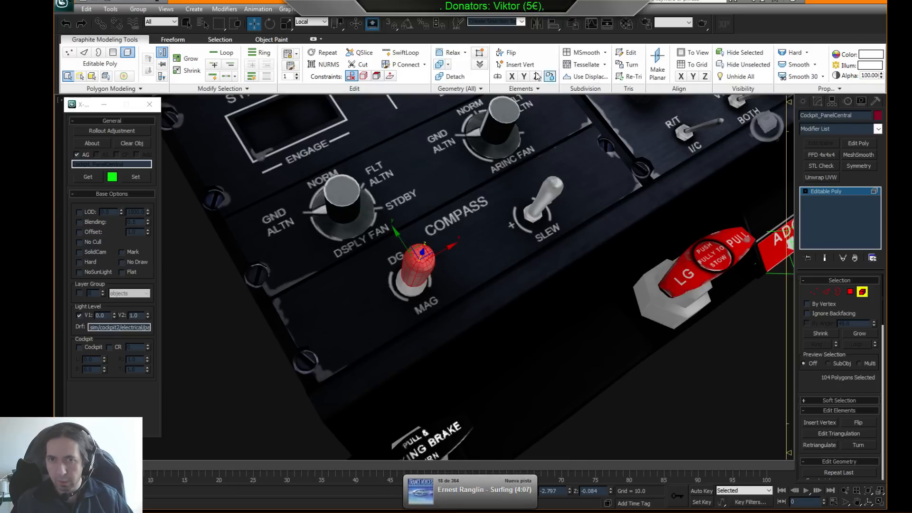
left_click(451, 76)
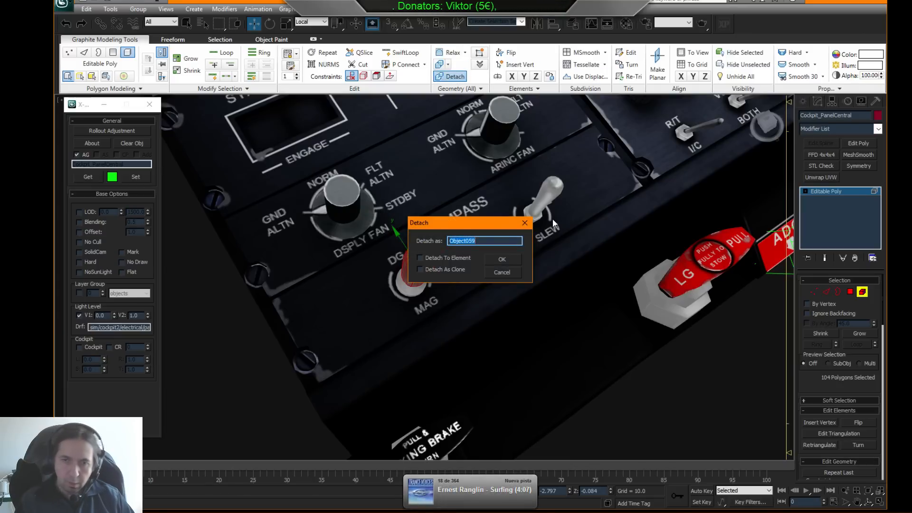
type("Switch_Ahars")
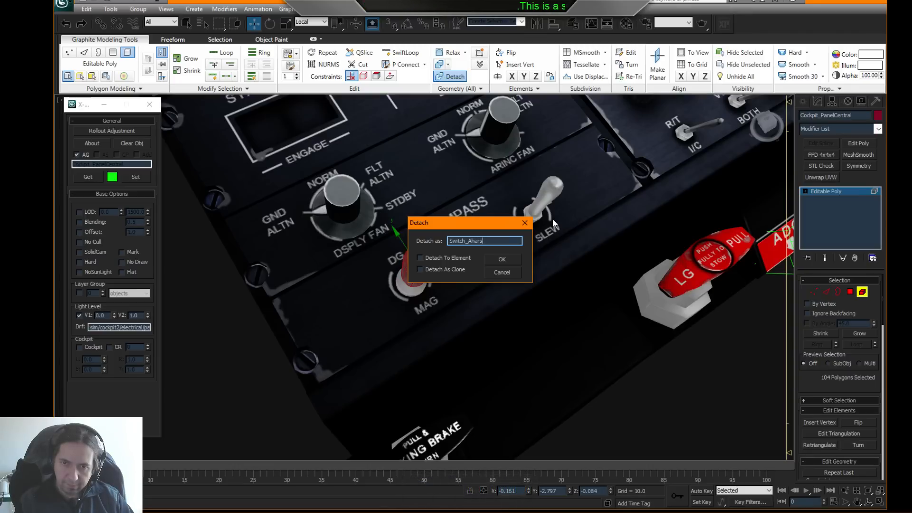
type("DG")
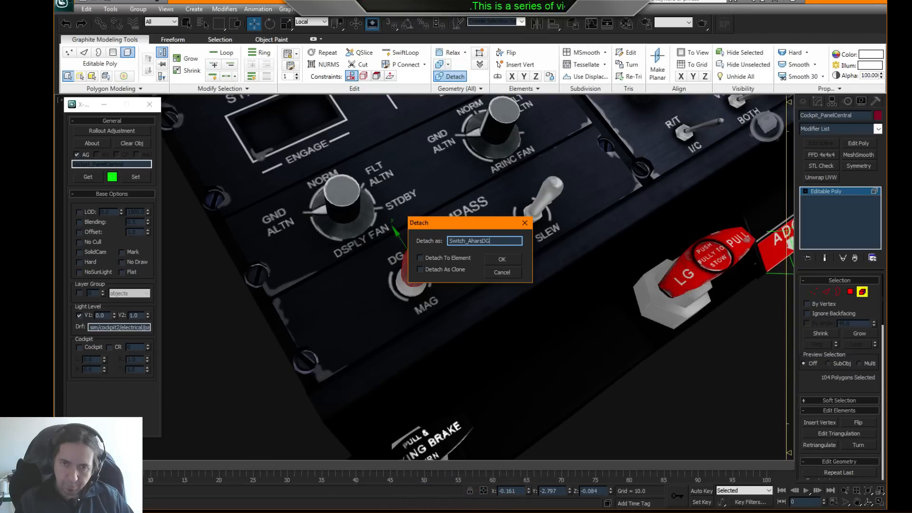
type("MAGPilot")
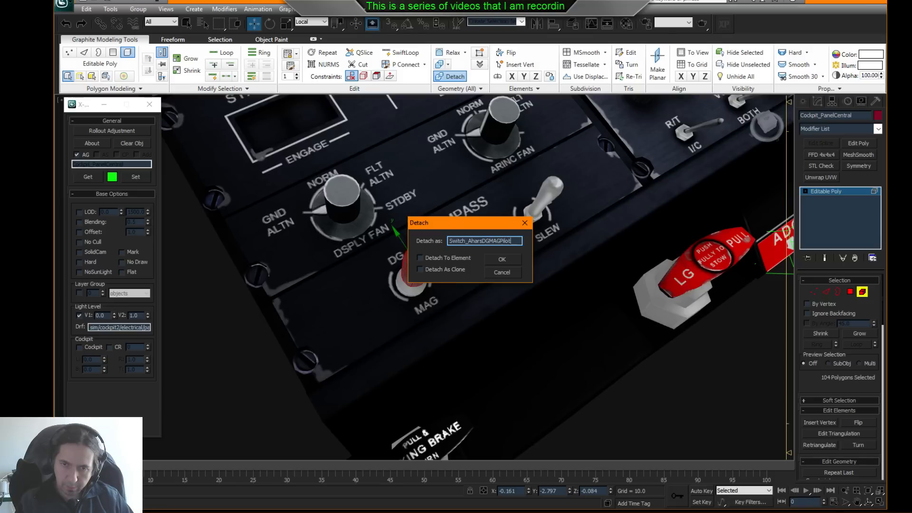
key("Return")
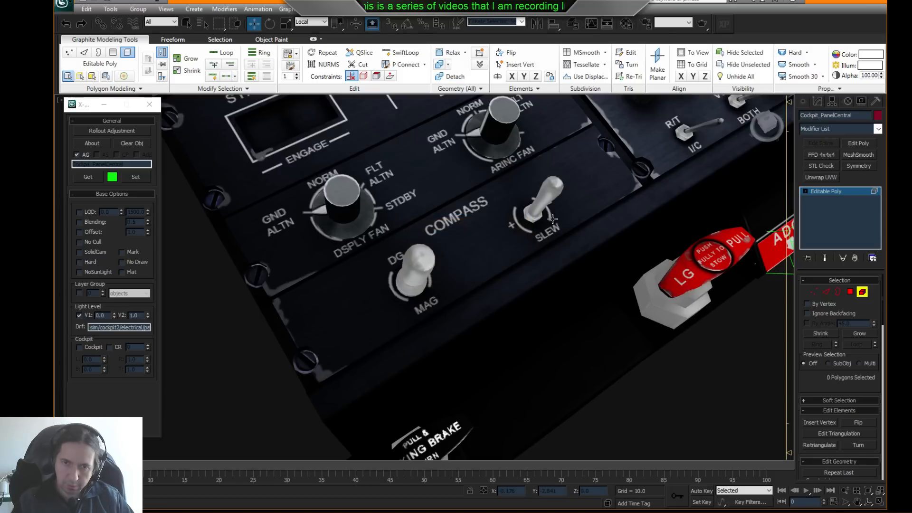
left_click(863, 291)
right_click(460, 257)
left_click(445, 247)
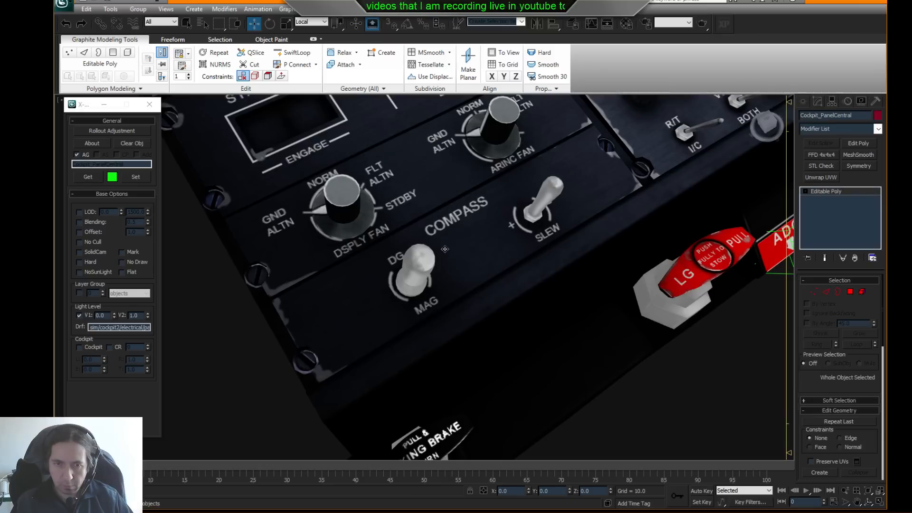
- Select the detached DG/MAG switch lever on the pilot-side compass panel and show the scene in wireframe
right_click(416, 257)
left_click(409, 248)
left_click(418, 267)
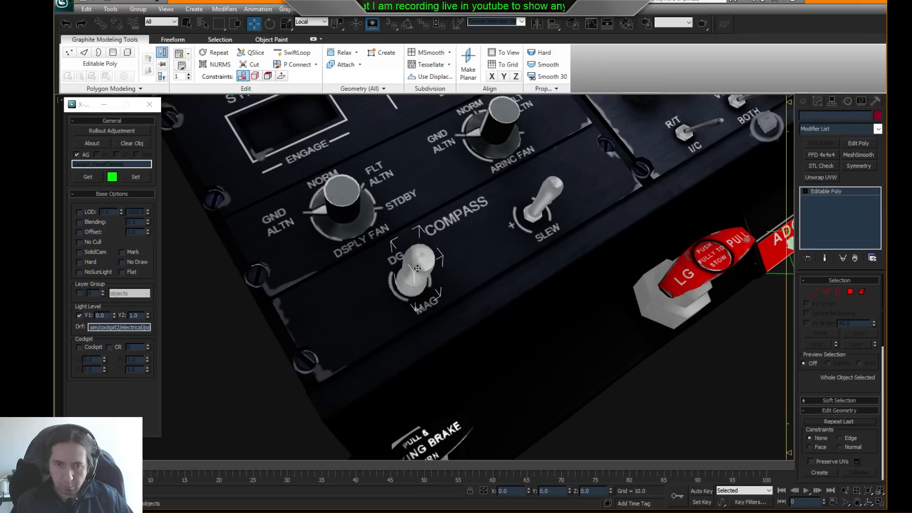
key("F3")
middle_click_drag(430, 275, 443, 245, "alt")
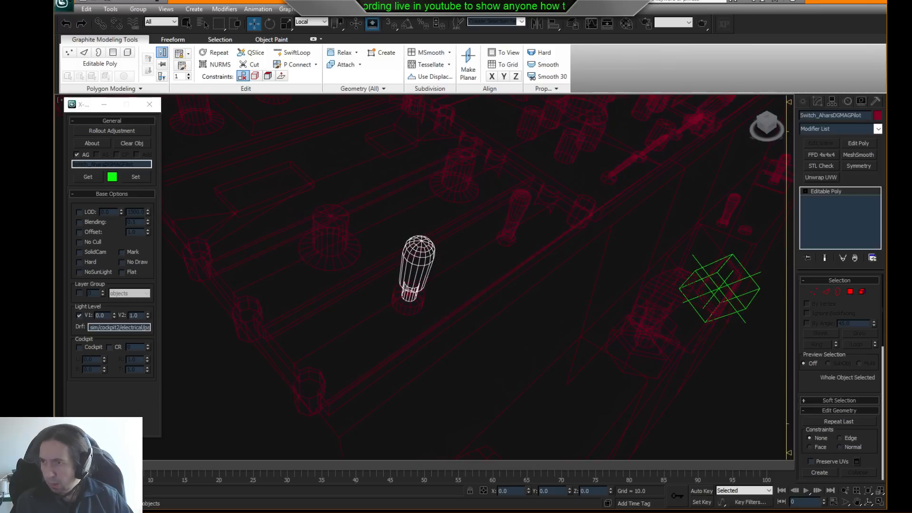
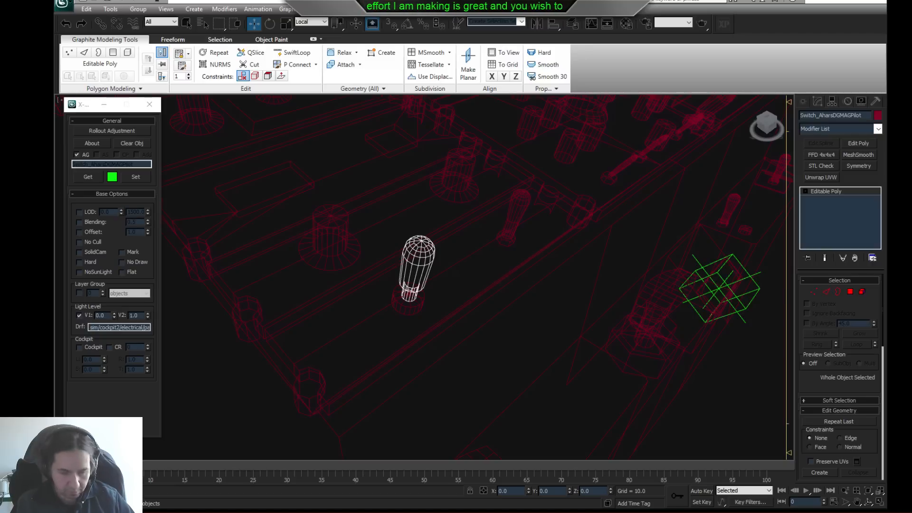
- Bring the Animation Translation, Rotate and Hide/Show settings of the X-Plane object properties into view
left_click(123, 130)
left_click(437, 224)
left_click(508, 177)
left_click_drag(159, 382, 169, 214)
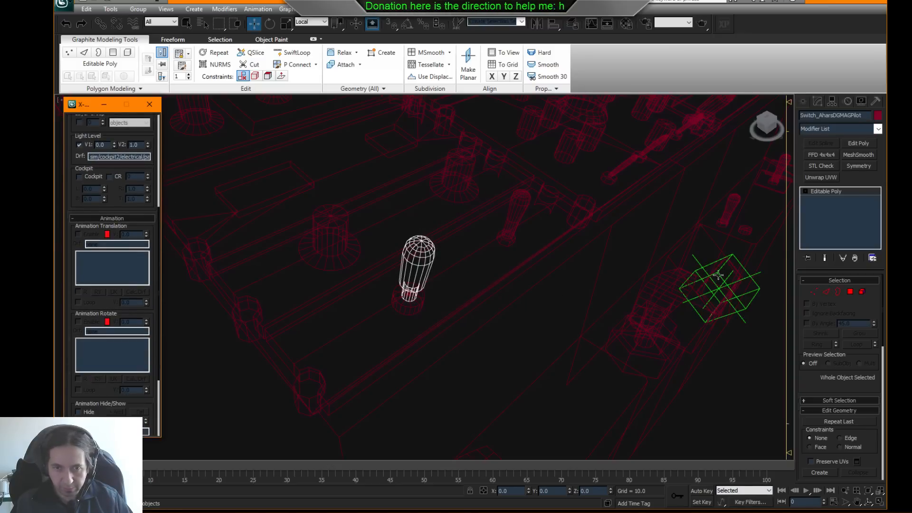
left_click(300, 27)
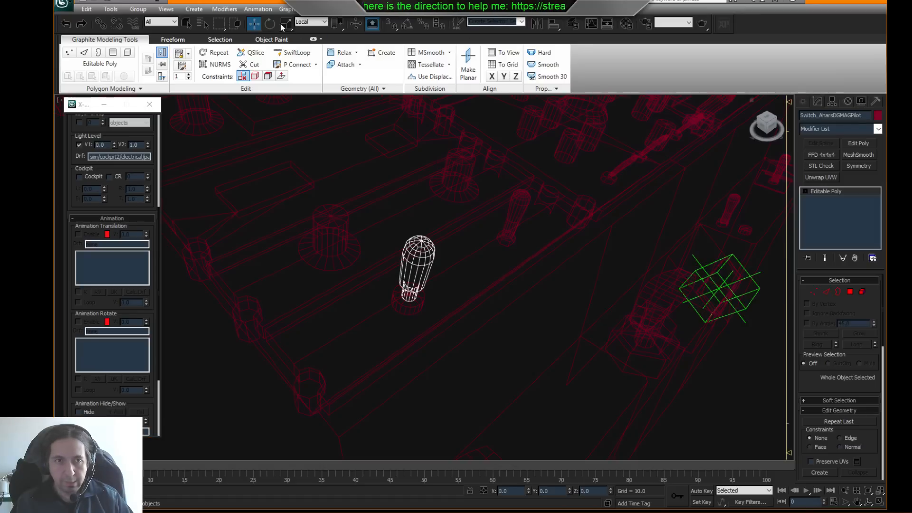
- Move only the pivot of the DG/MAG switch lever to the lever's base using snapping, and end pivot adjustment
left_click(832, 101)
left_click(839, 165)
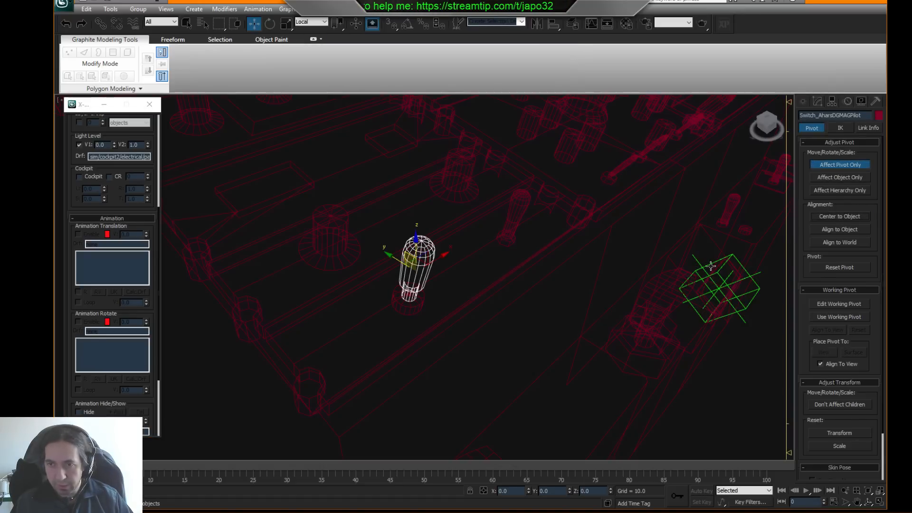
middle_click_drag(568, 265, 387, 242, "alt")
left_click(391, 23)
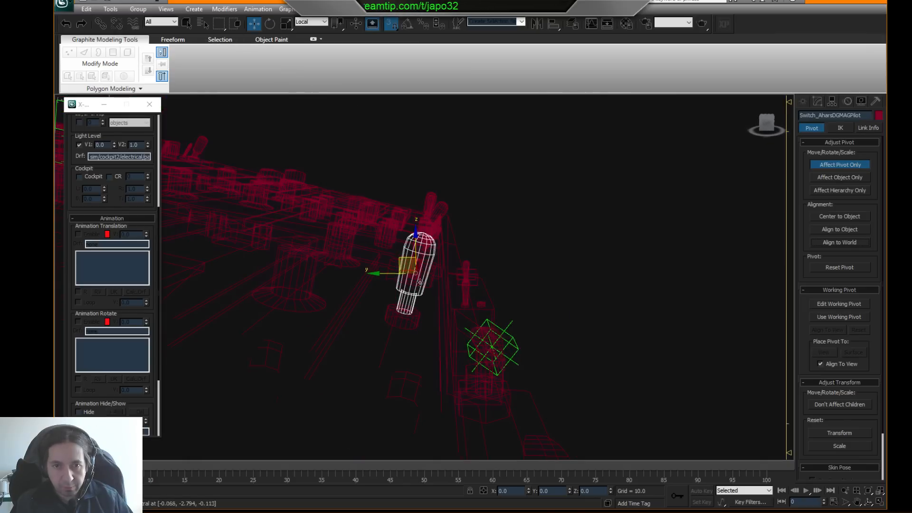
left_click_drag(419, 277, 404, 314)
middle_click_drag(403, 314, 371, 332, "alt")
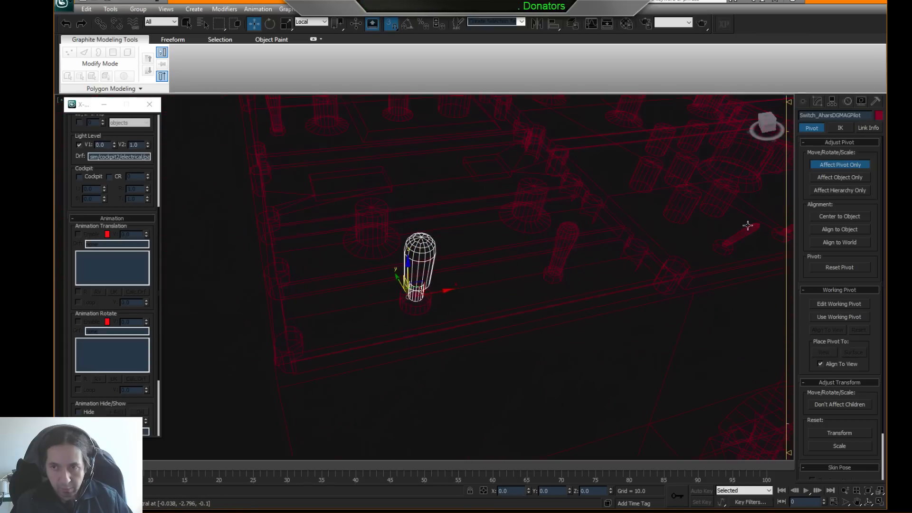
left_click(839, 164)
mouse_move(613, 370)
middle_mouse_down("alt")
mouse_move(641, 375)
mouse_move(626, 377)
middle_mouse_up("alt")
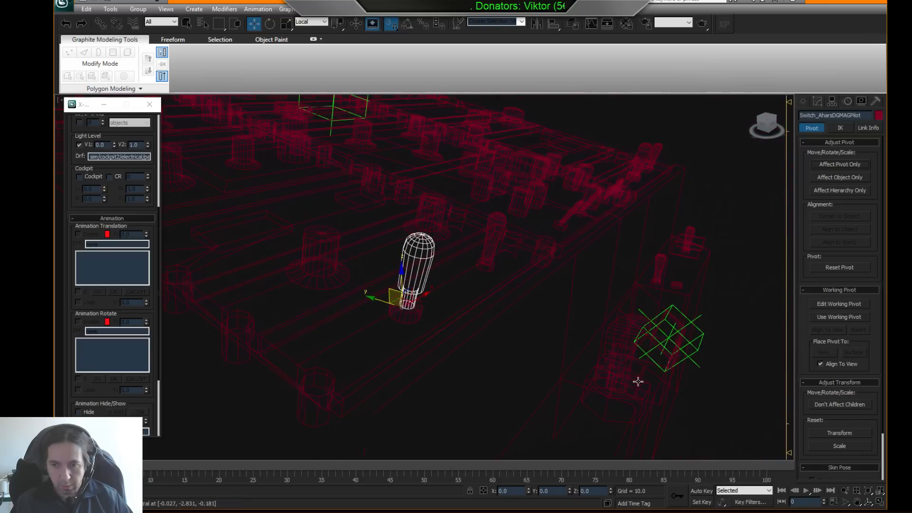
- Reset the XForm of the DG/MAG switch lever, add Edit Poly, collapse its whole modifier stack and turn snapping off
key("F3")
left_click(874, 101)
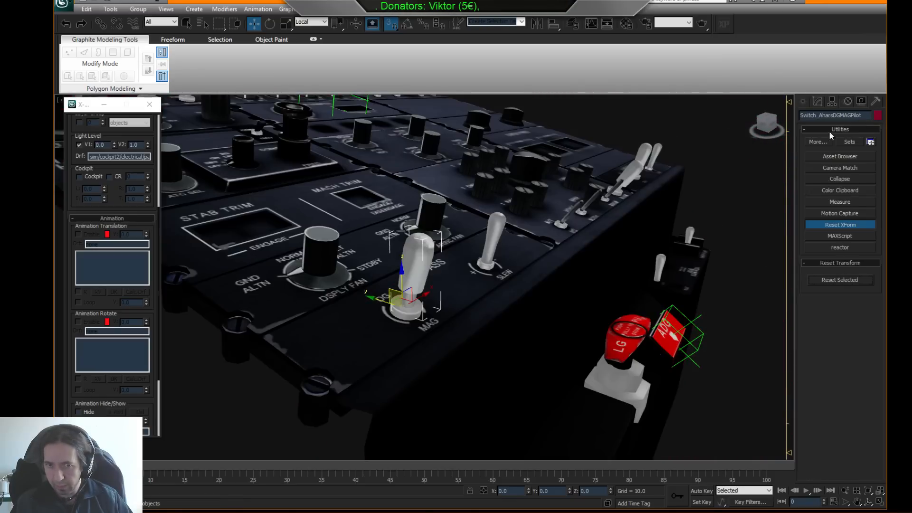
left_click(817, 100)
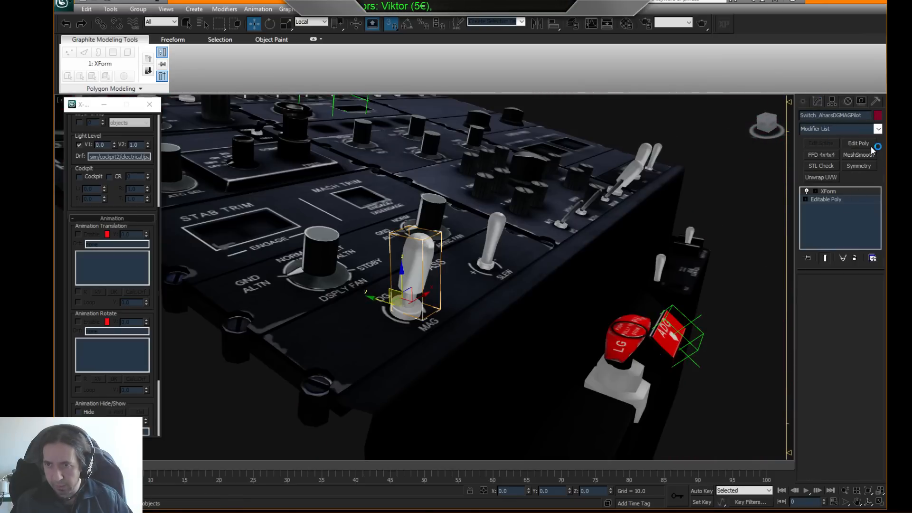
right_click(845, 192)
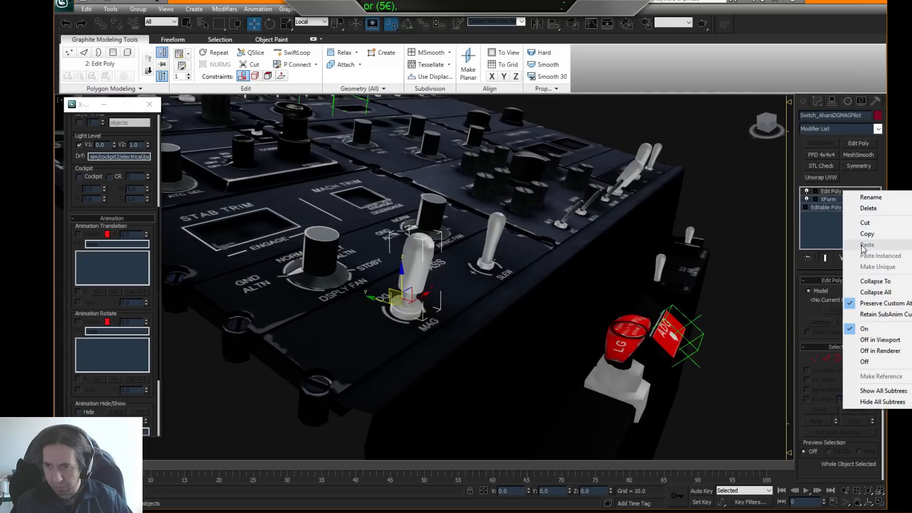
left_click(872, 292)
left_click(516, 285)
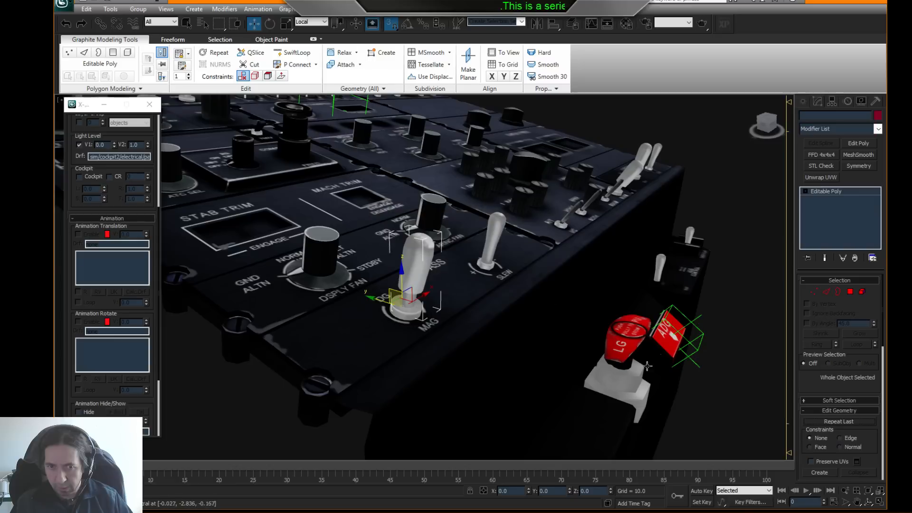
key("s")
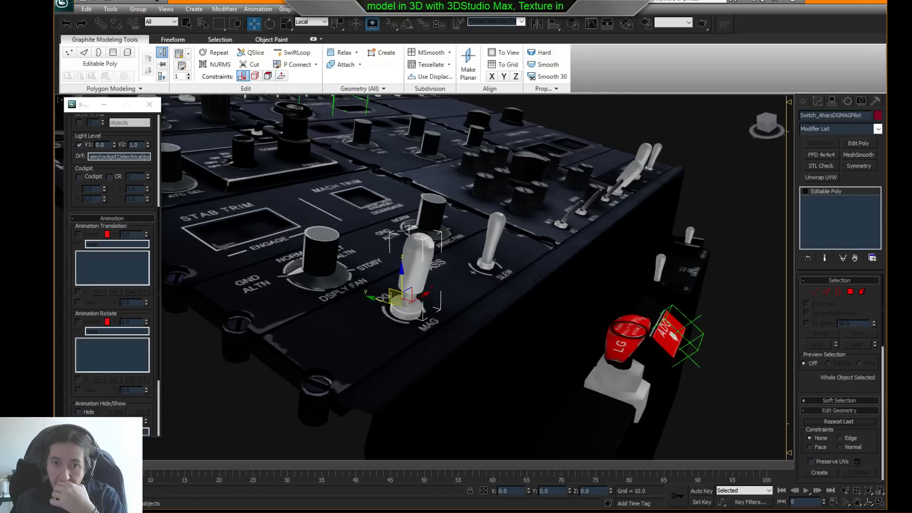
- Bring the base of the DG/MAG switch lever into a close wireframe view
middle_click_drag(498, 270, 449, 302, "alt")
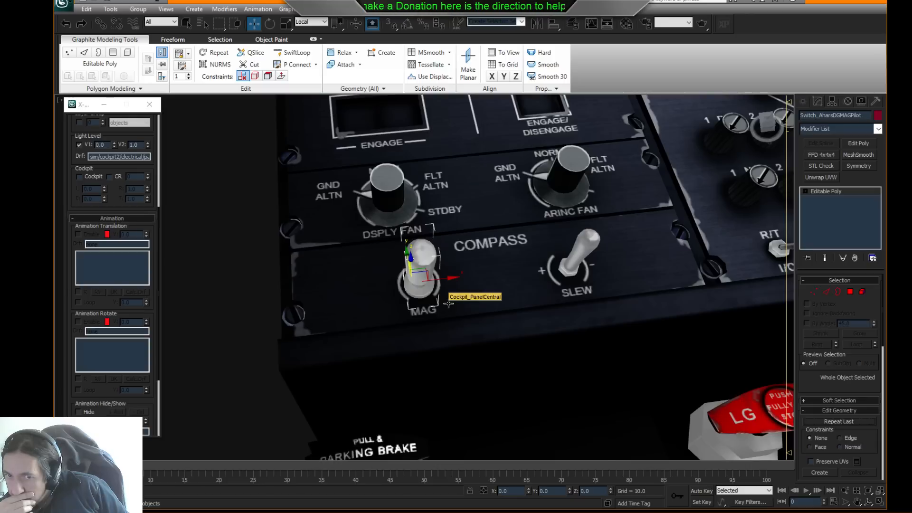
mouse_move(420, 281)
middle_mouse_down("alt")
mouse_move(421, 311)
mouse_move(452, 234)
mouse_move(479, 226)
mouse_move(492, 250)
mouse_move(515, 253)
mouse_move(484, 264)
middle_mouse_up("alt")
key("F3")
scroll(454, 286, "up", 1)
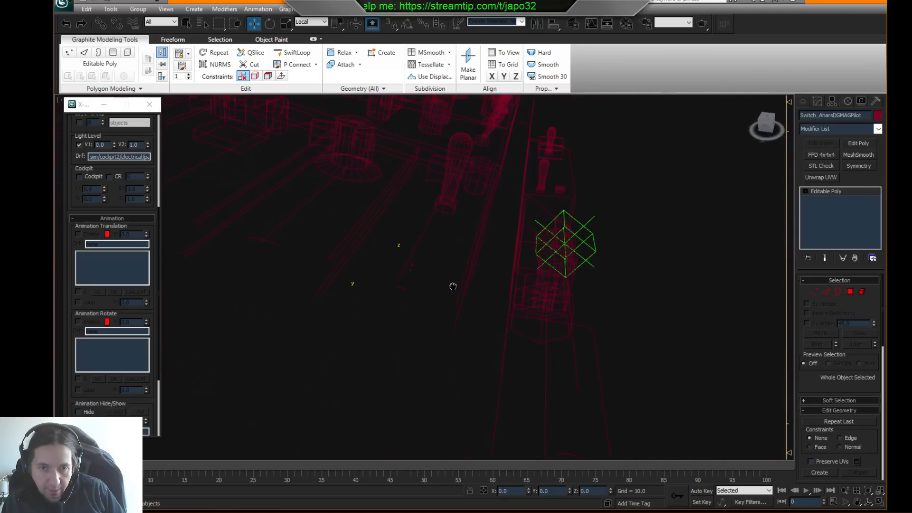
- Move only the pivot of the Switch_AharsDGMAGPilot object to the base of its lever
scroll(452, 287, "down", 3)
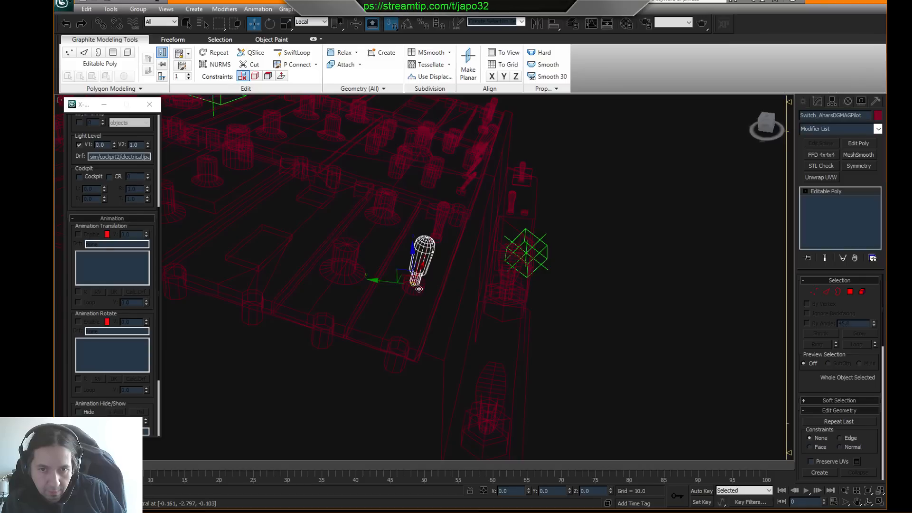
middle_click_drag(431, 290, 503, 326, "alt")
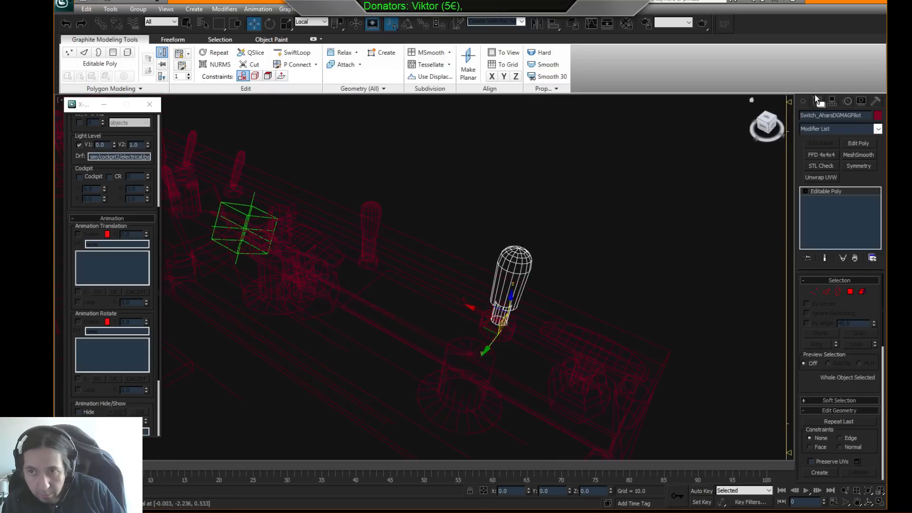
left_click(826, 102)
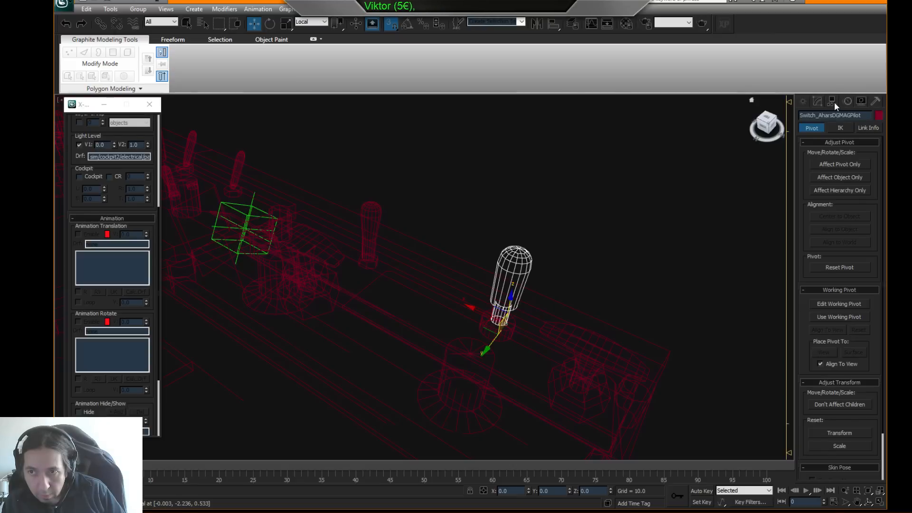
left_click(842, 164)
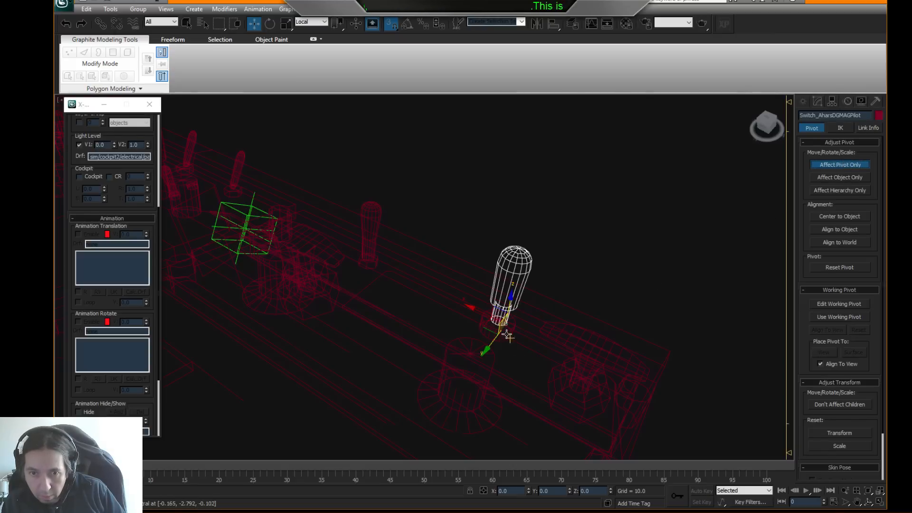
left_click_drag(507, 326, 495, 324)
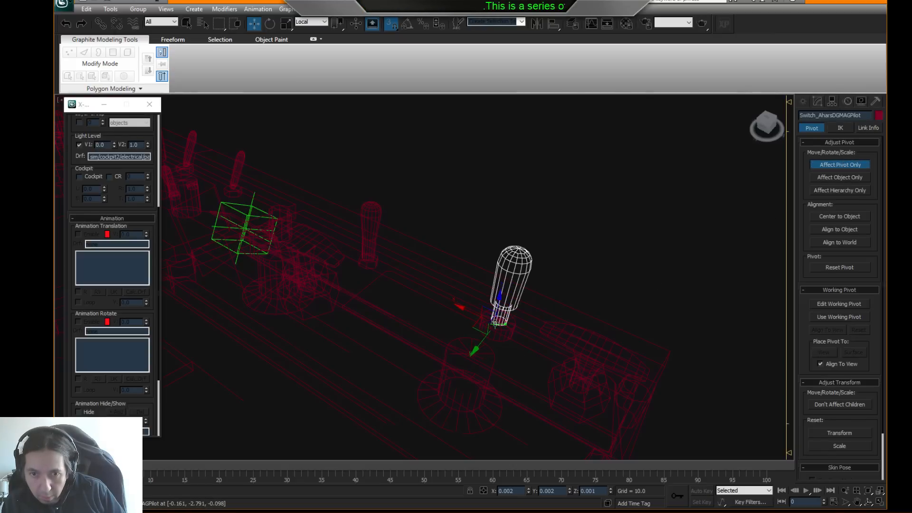
middle_click_drag(514, 356, 462, 318, "alt")
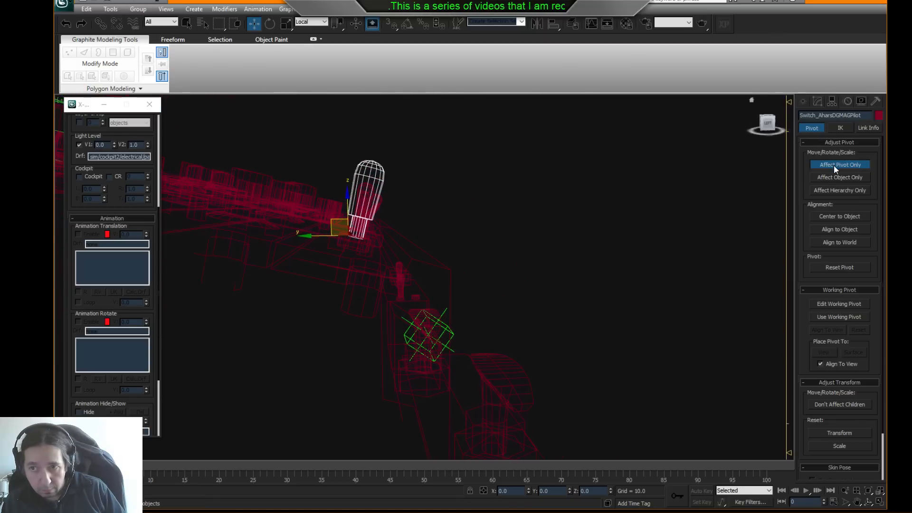
- Align the switch's pivot to the Point063 helper in X, Y and Z orientation only, with no position alignment
scroll(421, 212, "down", 4)
middle_click_drag(357, 164, 366, 248)
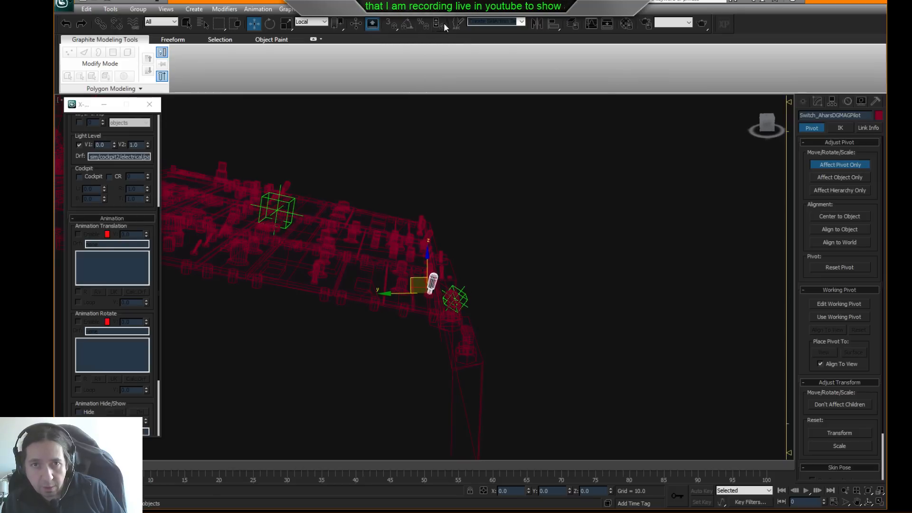
left_click(554, 24)
middle_click_drag(311, 108, 316, 173, "alt")
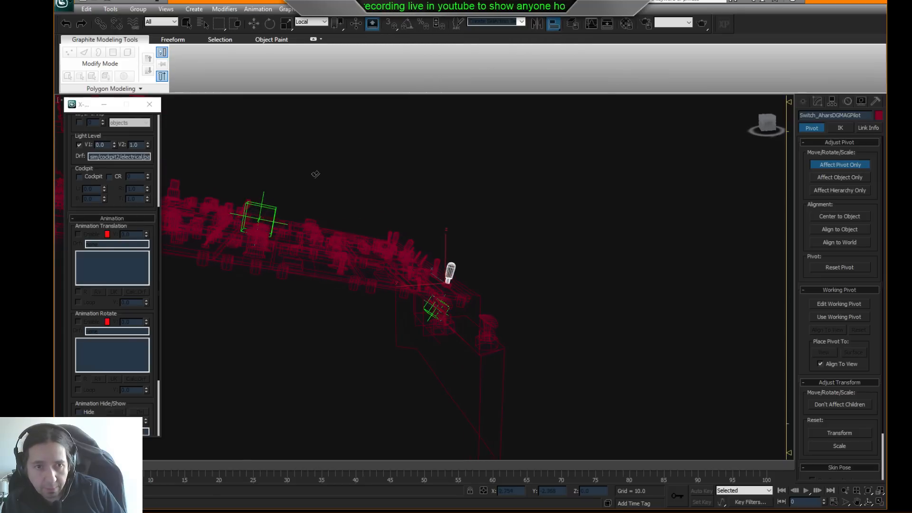
left_click(265, 205)
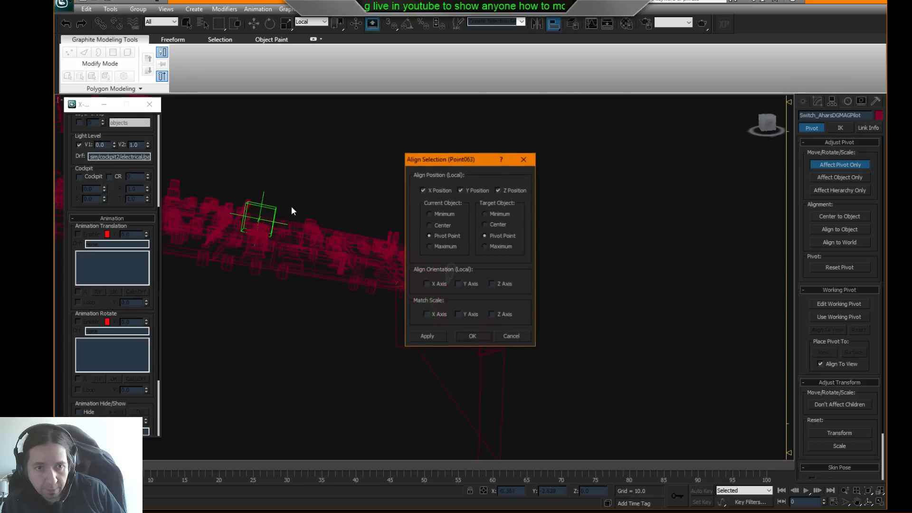
left_click(437, 190)
left_click(475, 190)
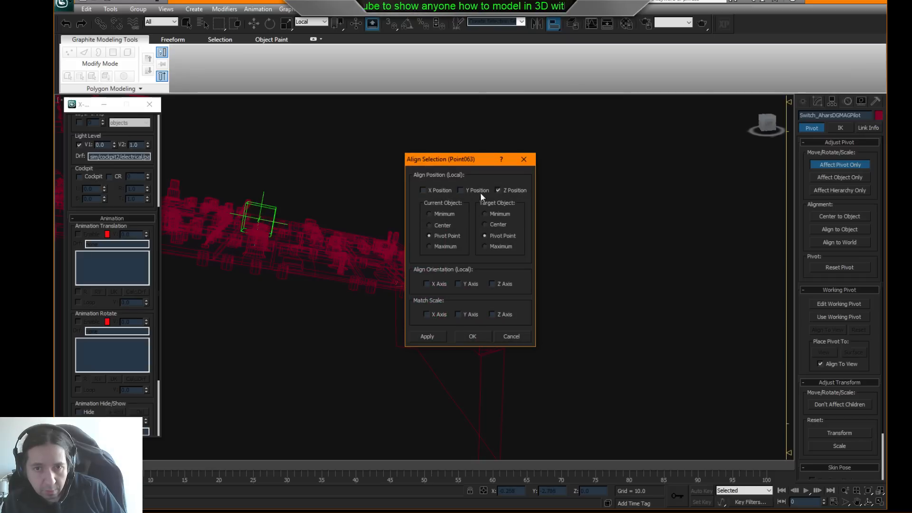
left_click(499, 190)
left_click(442, 284)
left_click(465, 284)
left_click(501, 283)
left_click(472, 336)
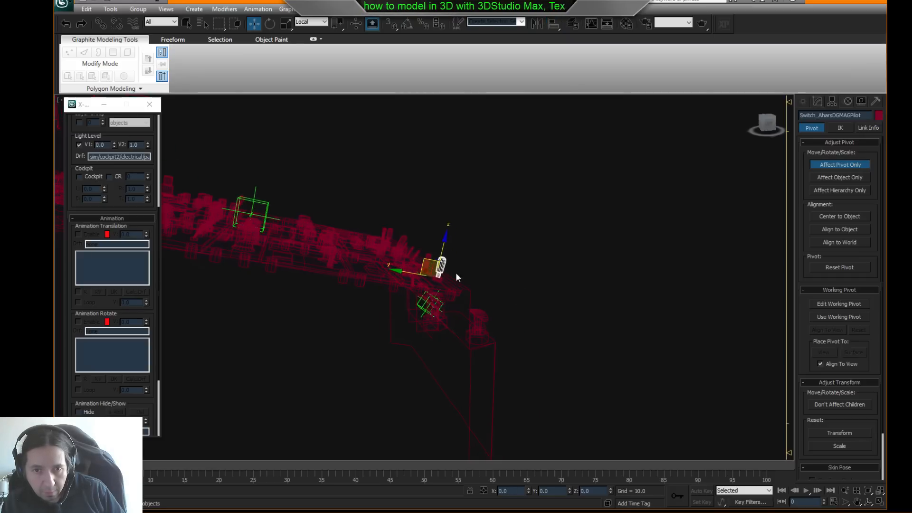
- Link the MAG switch to the Point063 helper as its parent
scroll(456, 275, "up", 5)
middle_click_drag(442, 273, 484, 291, "alt")
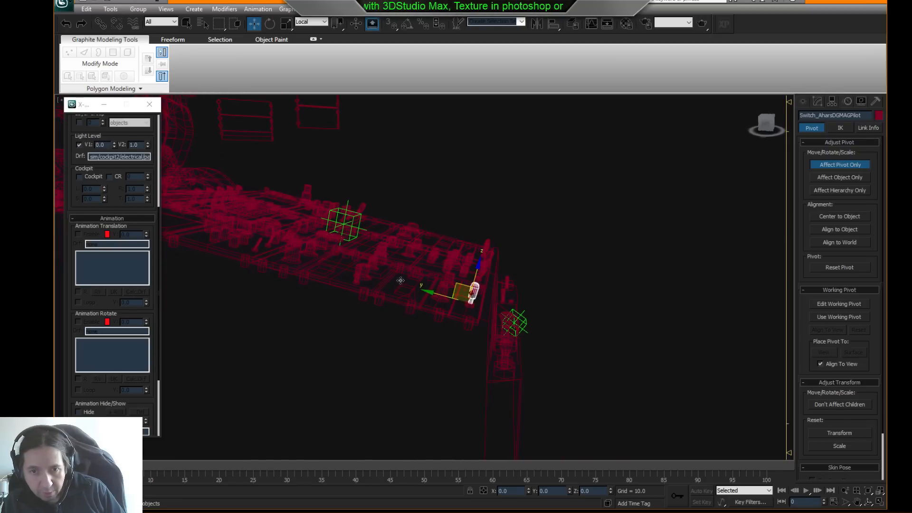
middle_click_drag(449, 265, 480, 256, "alt")
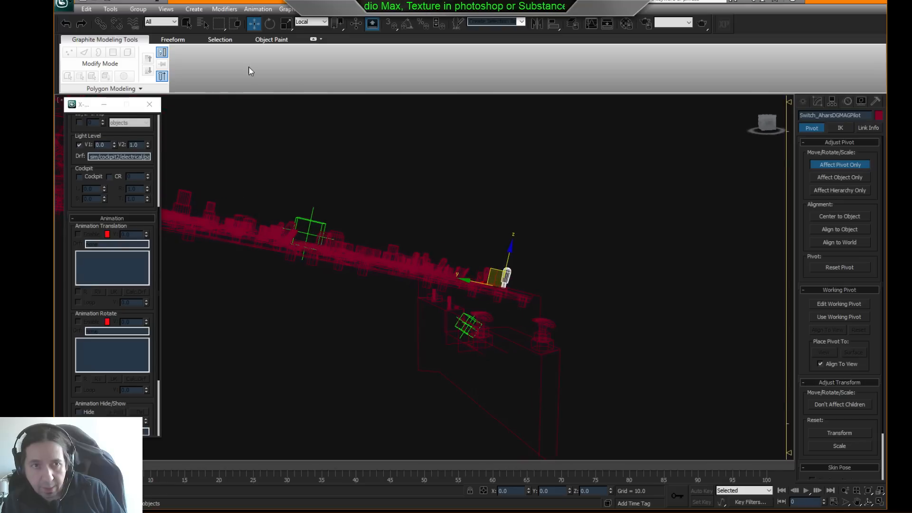
left_click(101, 23)
left_click_drag(505, 277, 309, 222)
- Reset the transform of the MAG switch with Reset XForm
mouse_move(347, 218)
middle_mouse_down("alt")
mouse_move(479, 249)
mouse_move(408, 223)
middle_mouse_up("alt")
scroll(390, 260, "up", 5)
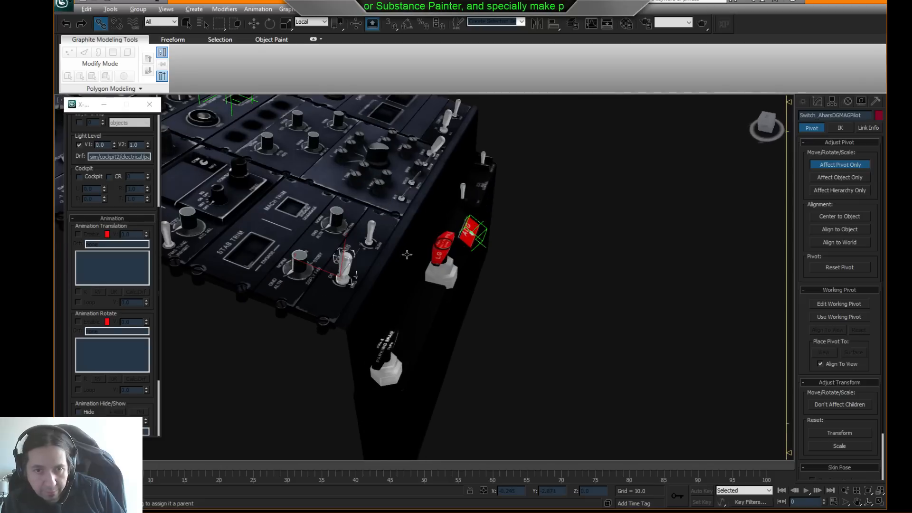
middle_click_drag(403, 255, 428, 244, "alt")
left_click(877, 101)
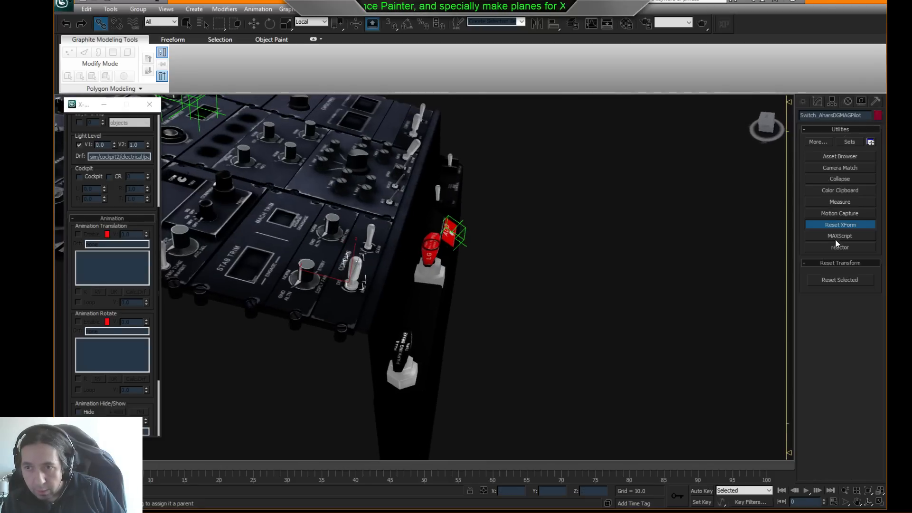
left_click(840, 280)
- Add an Edit Poly modifier to the switch and collapse its whole modifier stack
left_click(817, 101)
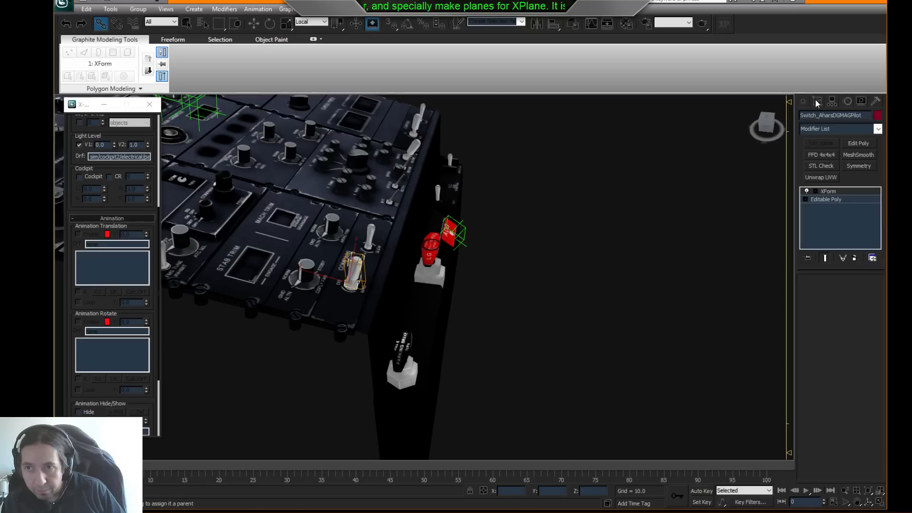
left_click(858, 144)
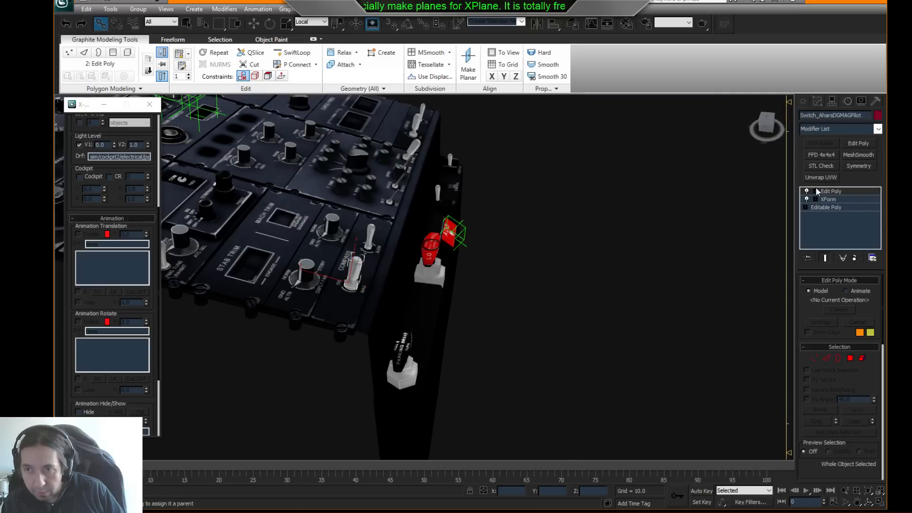
right_click(817, 191)
left_click(838, 289)
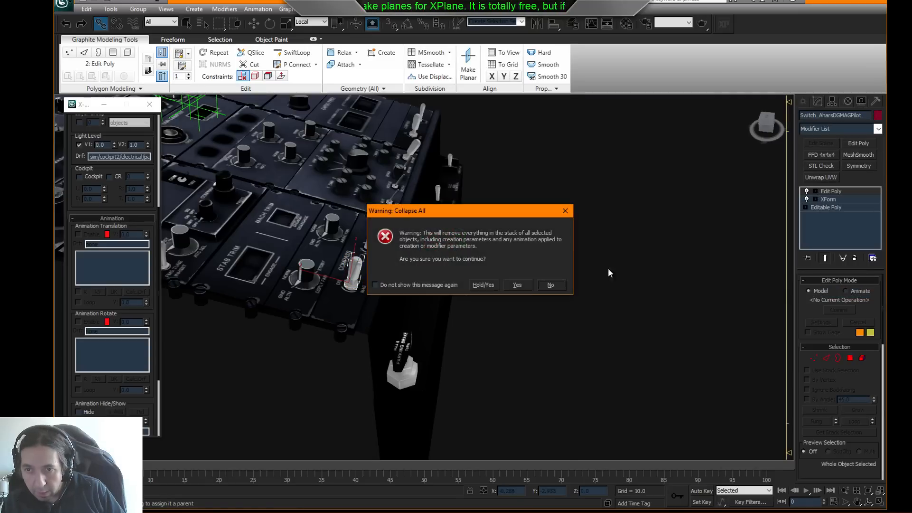
left_click(528, 286)
- Turn on Auto Key and open the Rotate Transform Type-In for the MAG switch
middle_click_drag(561, 264, 503, 282, "alt")
middle_click_drag(442, 251, 528, 309)
scroll(527, 308, "up", 2)
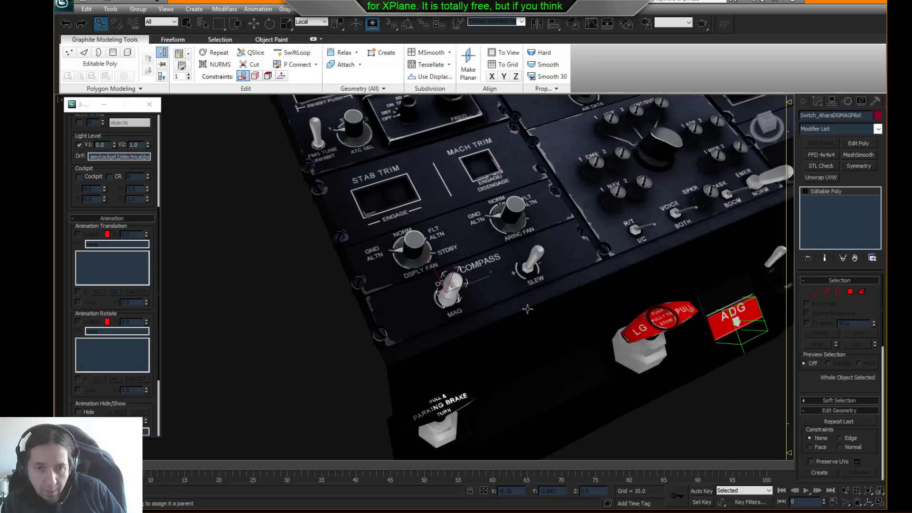
left_click(702, 491)
middle_click_drag(594, 390, 477, 196, "alt")
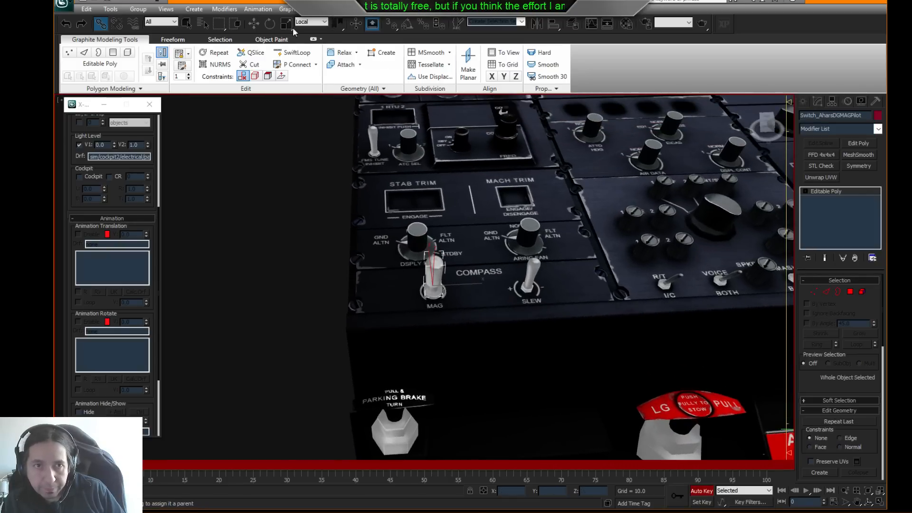
right_click(269, 23)
left_click_drag(469, 220, 544, 216)
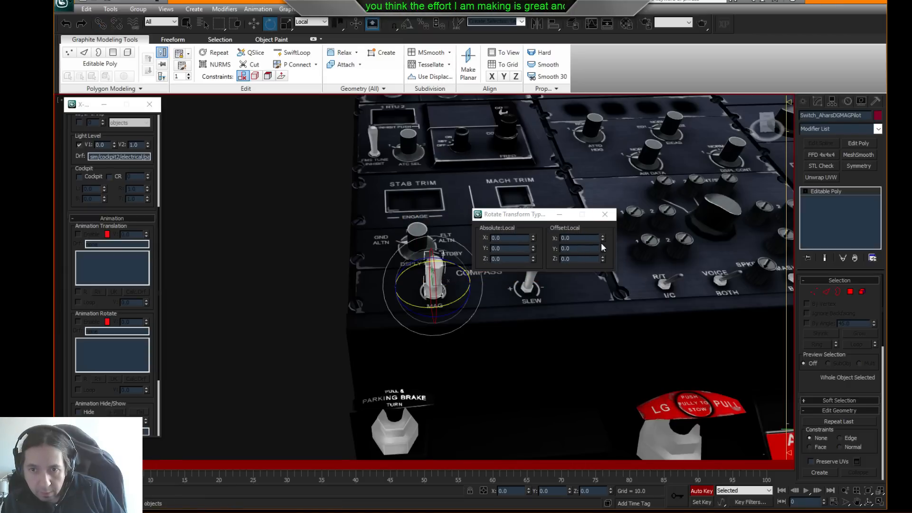
- Key a tilt of the switch at frame 5 with a positive offset rotation about its local Y axis
left_click_drag(603, 247, 619, 183)
left_click_drag(93, 466, 127, 465)
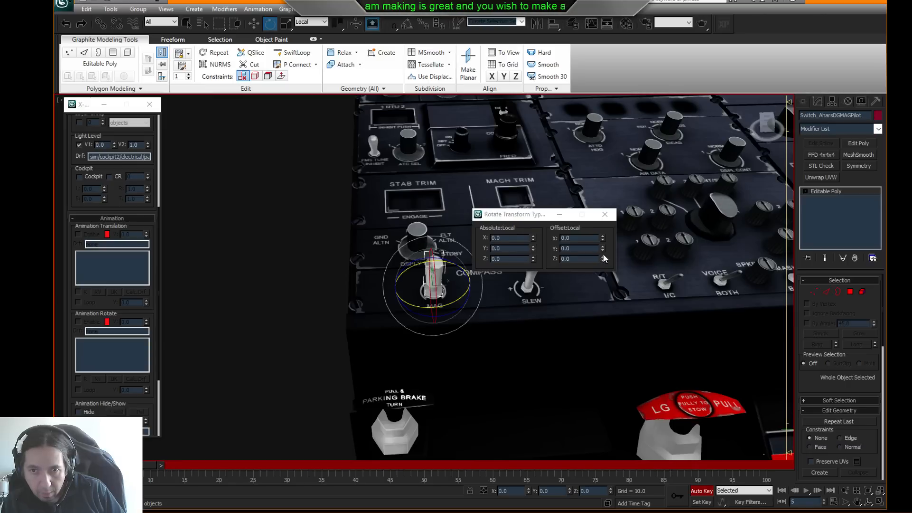
left_click_drag(603, 249, 631, 163)
right_click(631, 163)
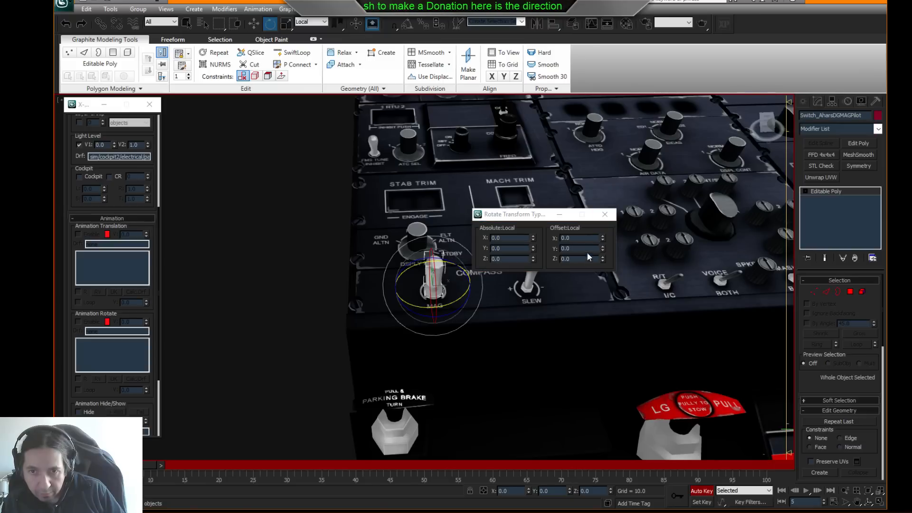
left_click(572, 248)
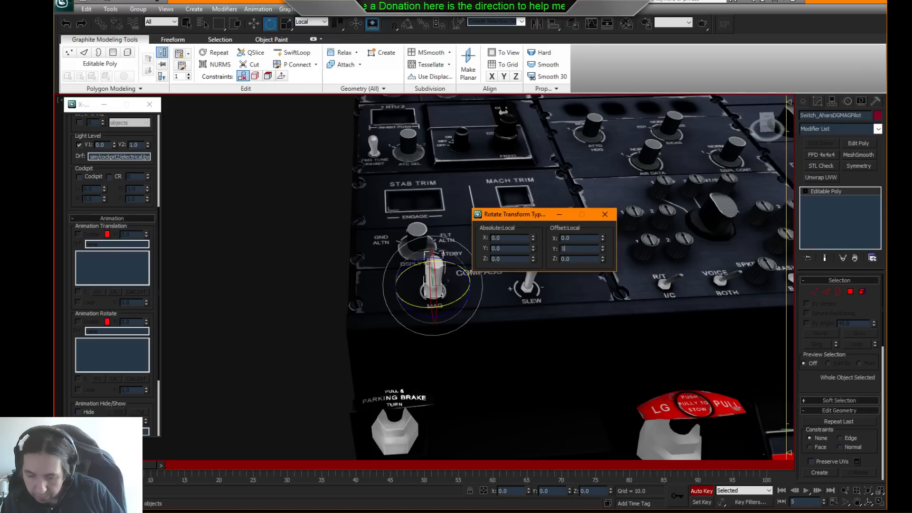
key("Return")
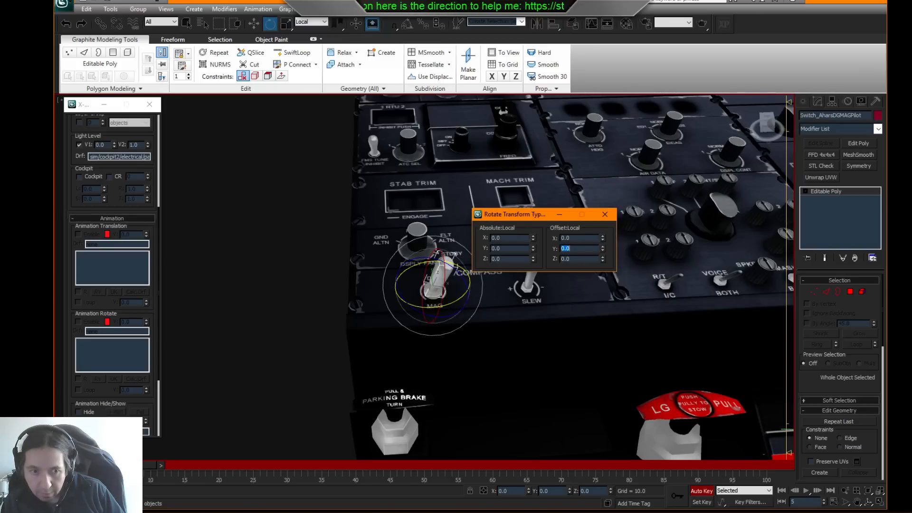
- Copy the switch's starting key to frame 10 and rotate the switch there by -15 about its local Y axis
left_click(161, 468)
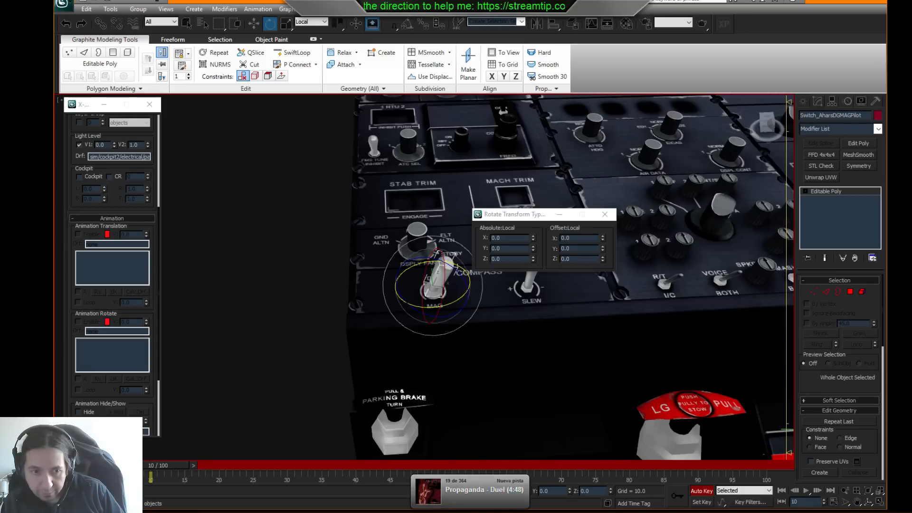
left_click_drag(146, 475, 151, 477, "shift")
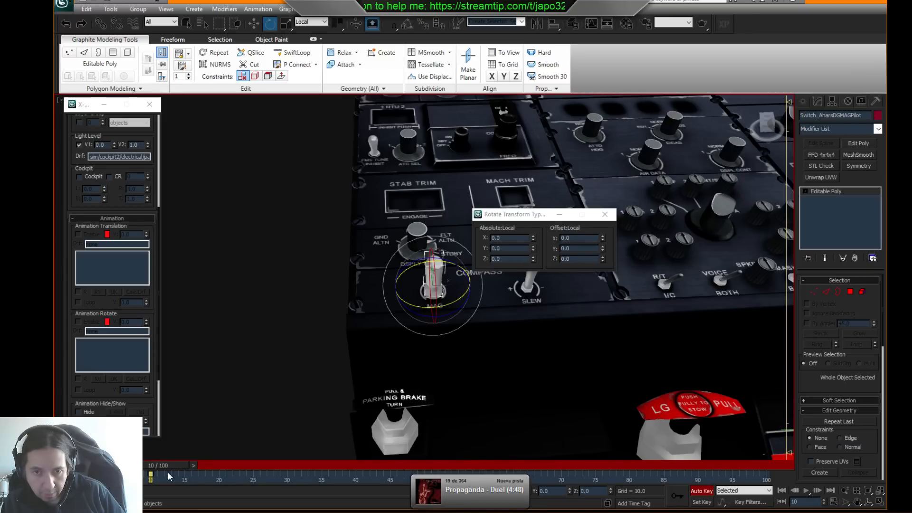
left_click(603, 248)
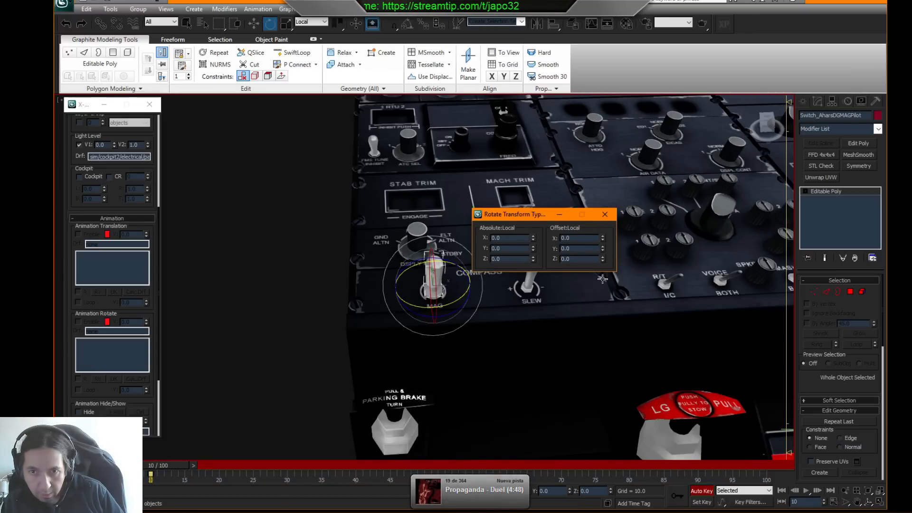
type("-15")
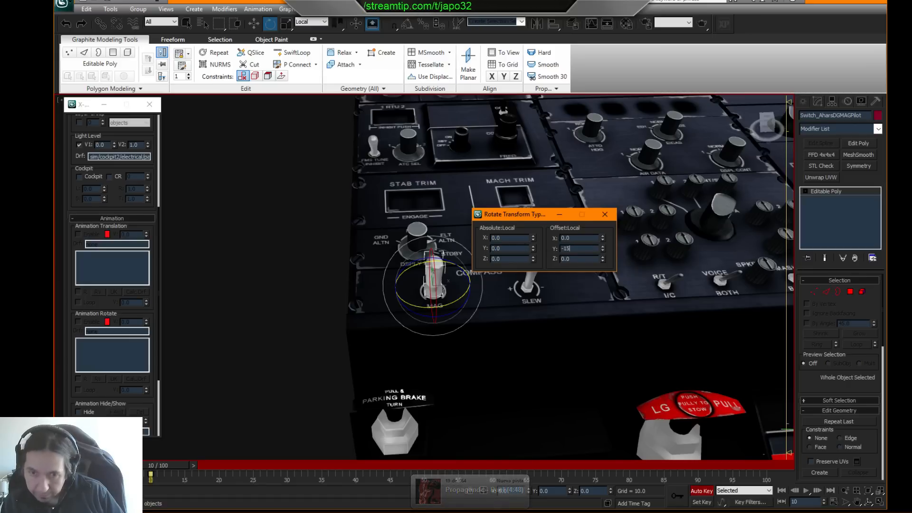
key("Return")
left_click(604, 214)
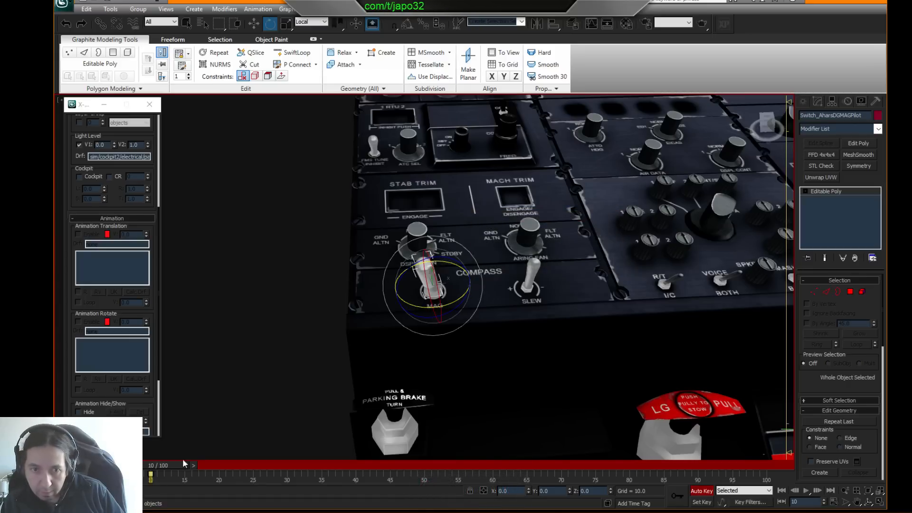
- Return the timeline to frame 0 and turn off Auto Key
left_click_drag(150, 474, 85, 461)
key("e")
middle_click_drag(230, 408, 280, 406, "alt")
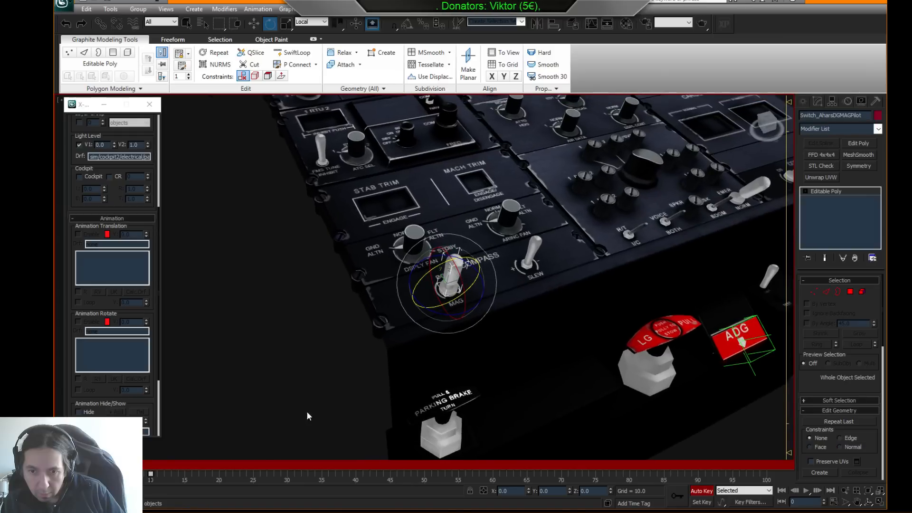
left_click(701, 491)
- Scrub the first frames of the timeline and examine the MAG switch's tilt from different angles
middle_click_drag(505, 292, 401, 294)
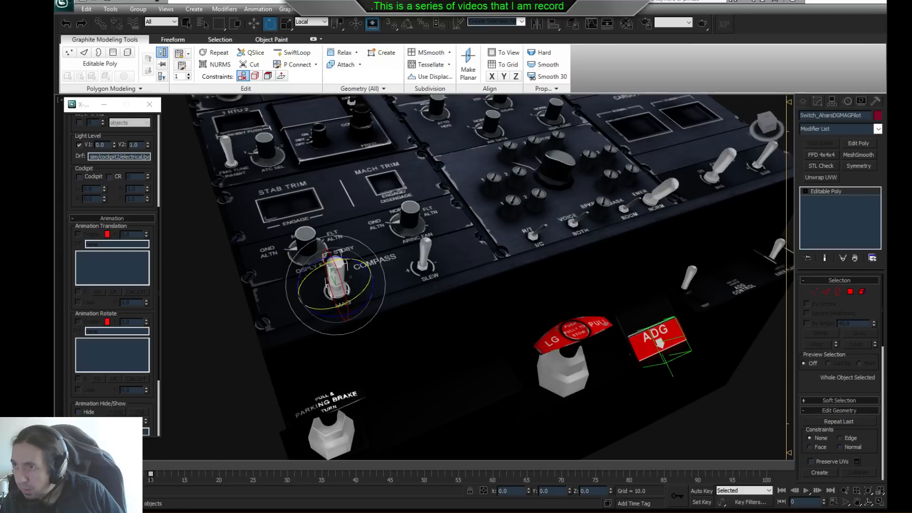
middle_click(438, 246)
left_click_drag(99, 467, 124, 479)
key("e")
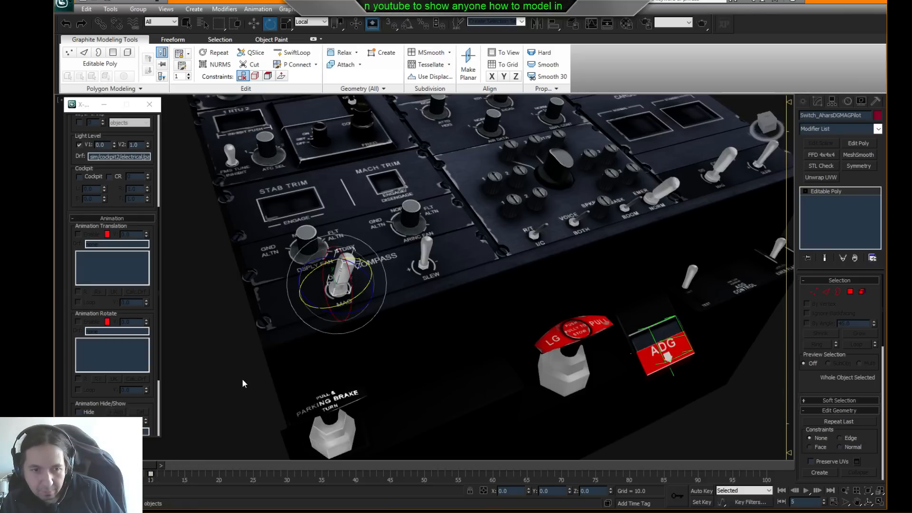
middle_click_drag(224, 403, 452, 315, "alt")
key("q")
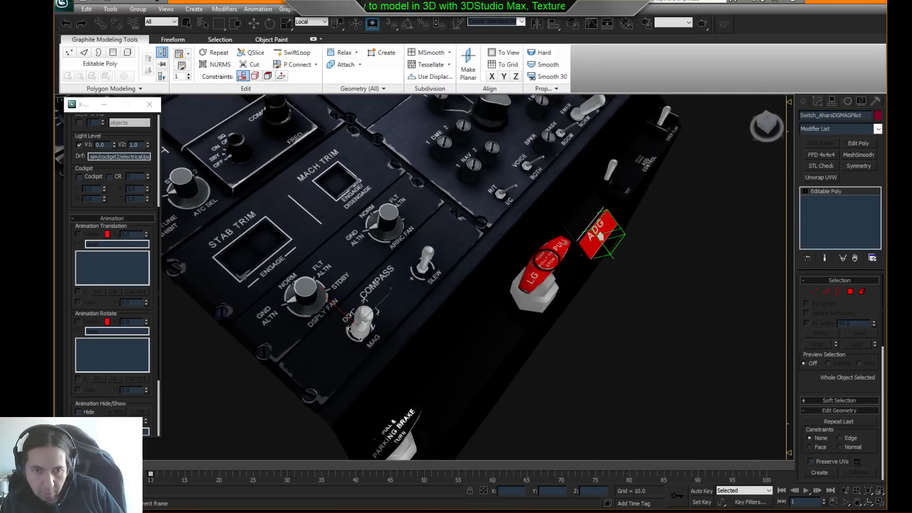
key("e")
middle_click_drag(554, 435, 539, 377, "alt")
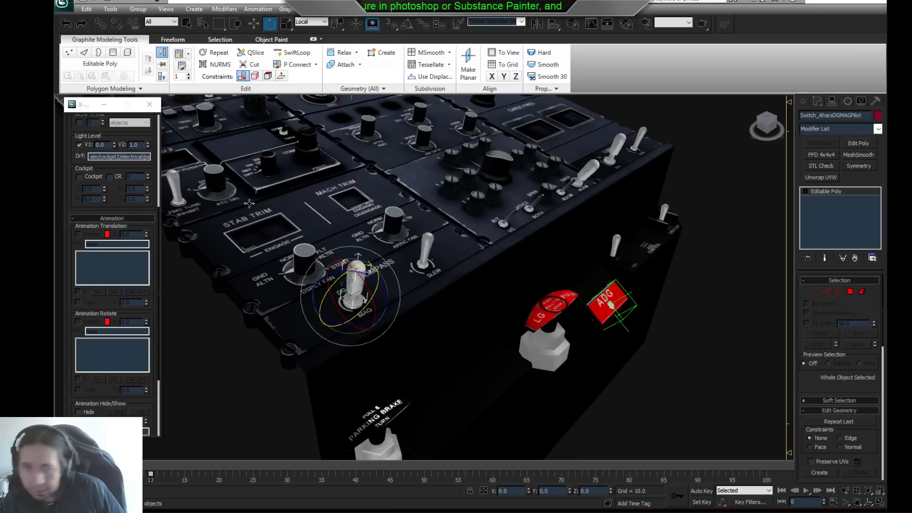
- Reselect the MAG switch and turn on the Animation section of its X-Plane object settings
scroll(152, 316, "down", 3)
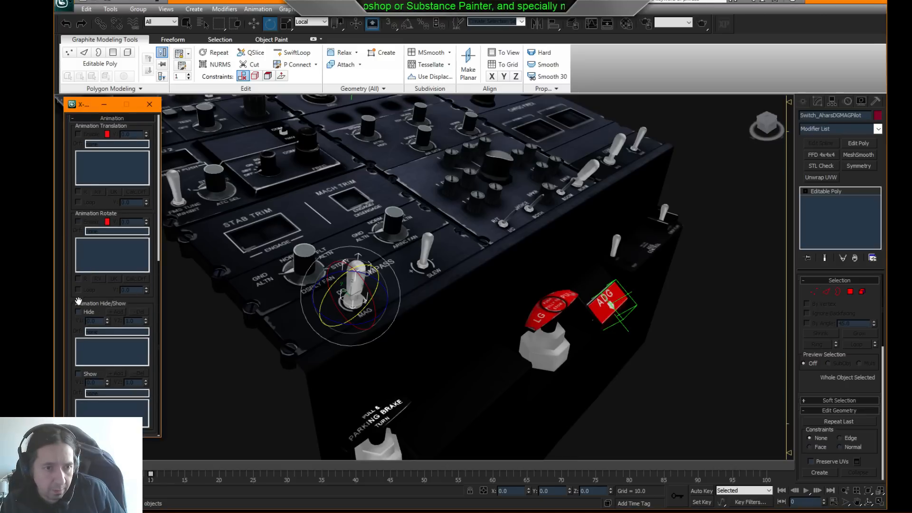
scroll(89, 211, "up", 2)
scroll(88, 211, "up", 2)
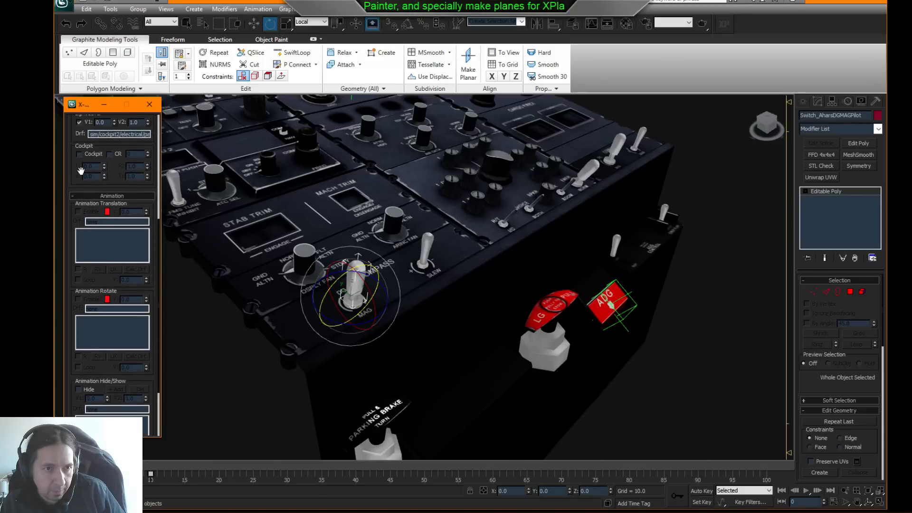
left_click(694, 387)
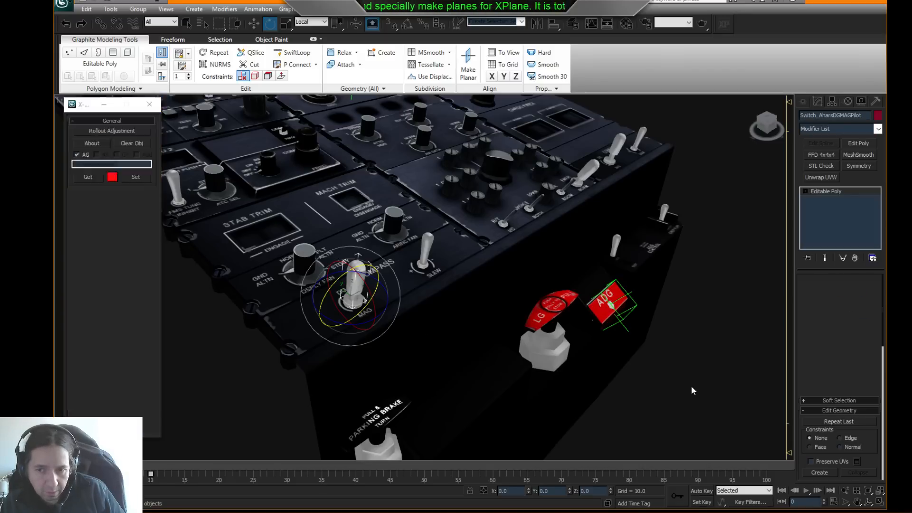
left_click(356, 276)
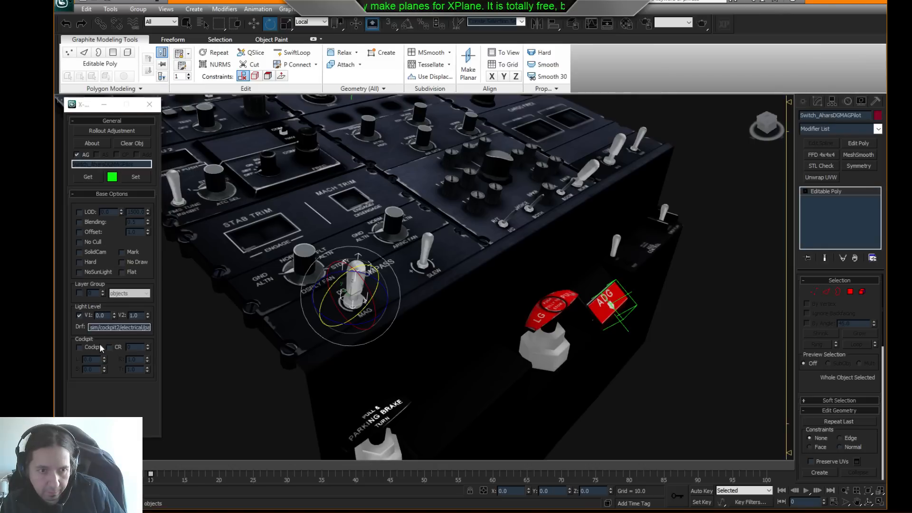
left_click(136, 132)
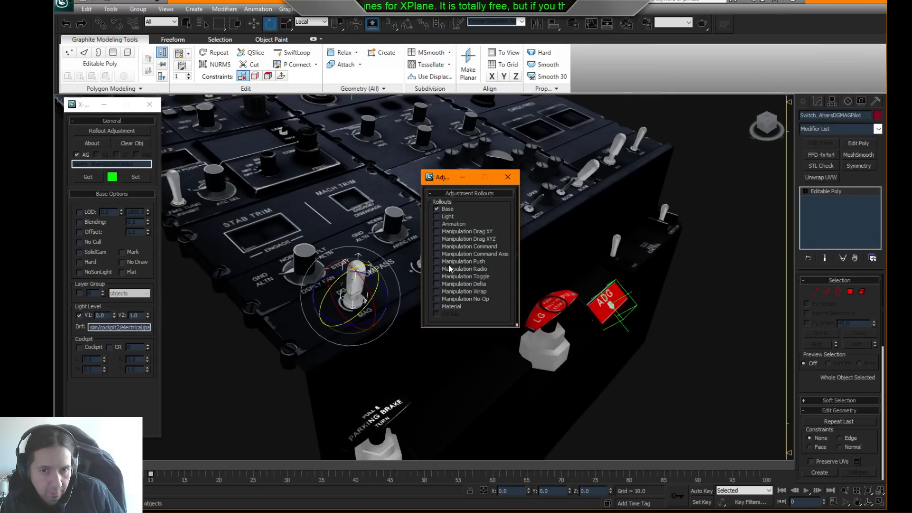
left_click(450, 225)
left_click(507, 176)
- Enable Animation Rotate for the MAG switch and set its dataref to CRJ/ahrs/slave
left_click_drag(77, 379, 94, 202)
left_click(79, 316)
double_click(94, 325)
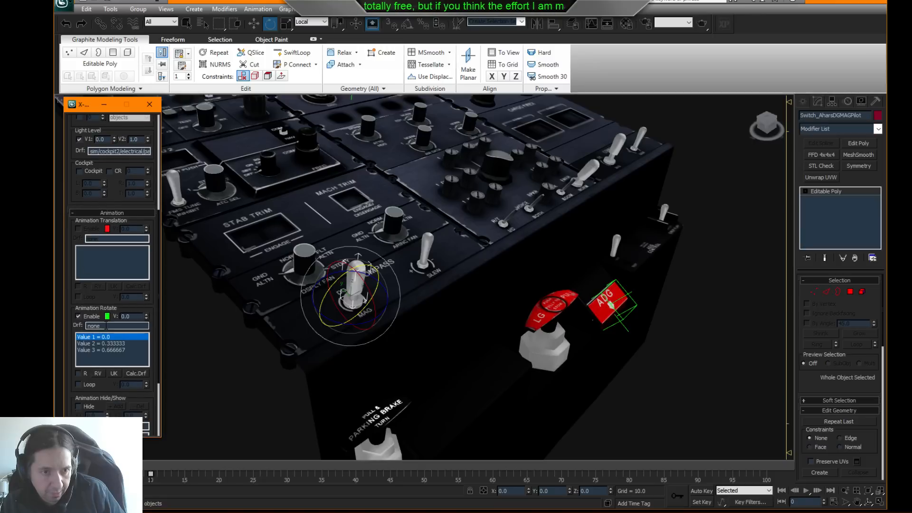
key("BackSpace")
type("CRJ/ahrs/slave")
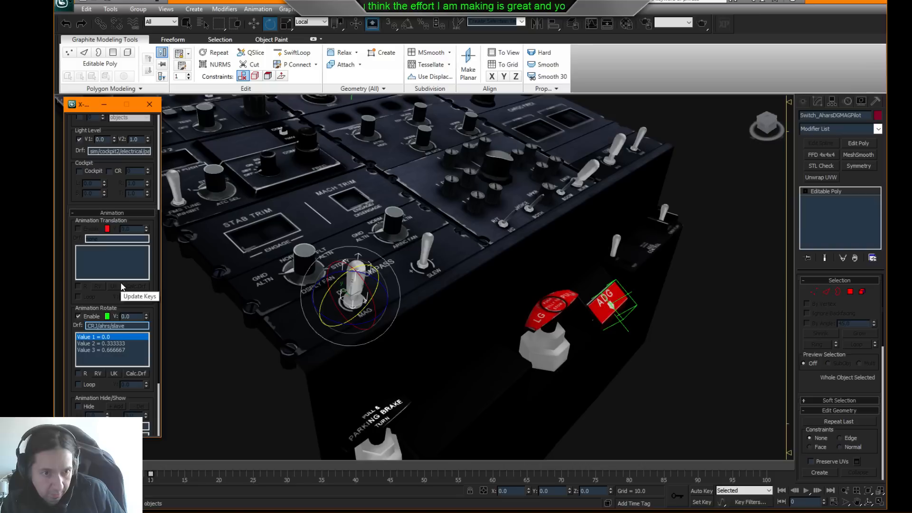
- Set the MAG switch's rotation key values to 1.0 for Value 2 and -1.0 for Value 3
left_click(110, 344)
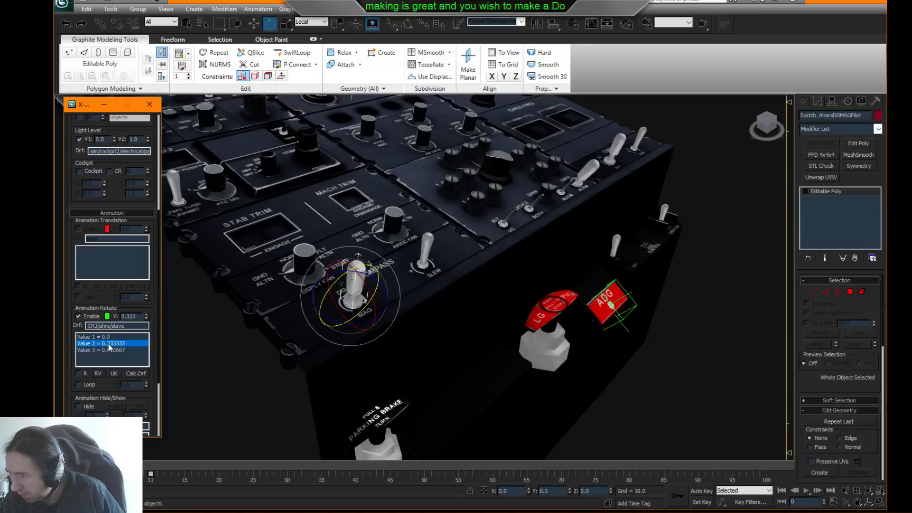
double_click(128, 316)
type("1")
key("Return")
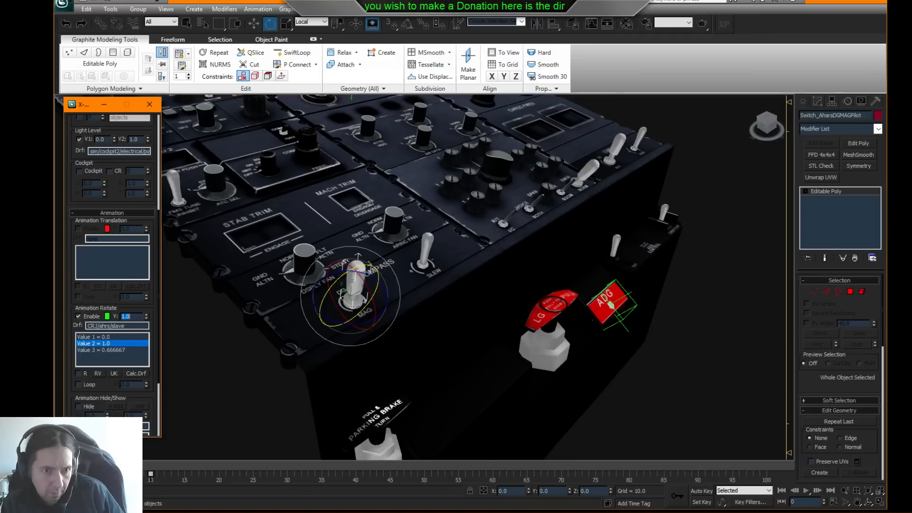
left_click(120, 350)
double_click(129, 316)
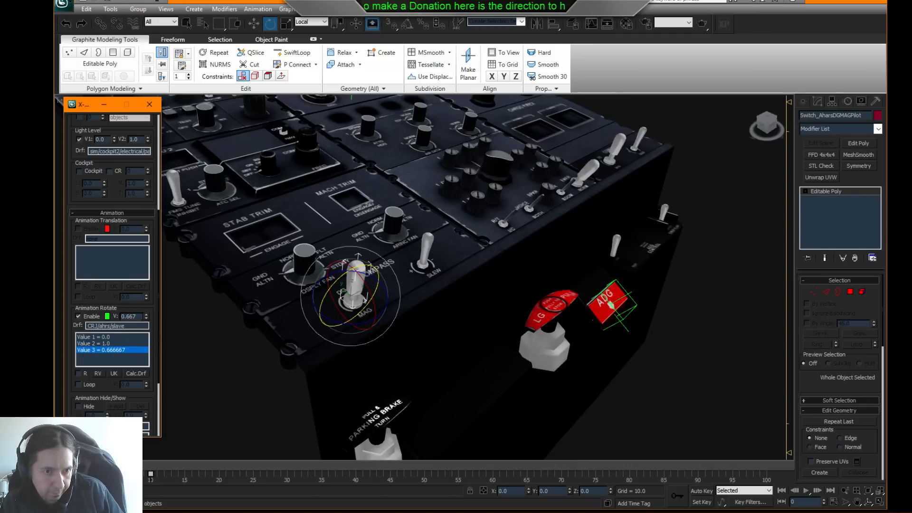
type("-1.0")
key("Return")
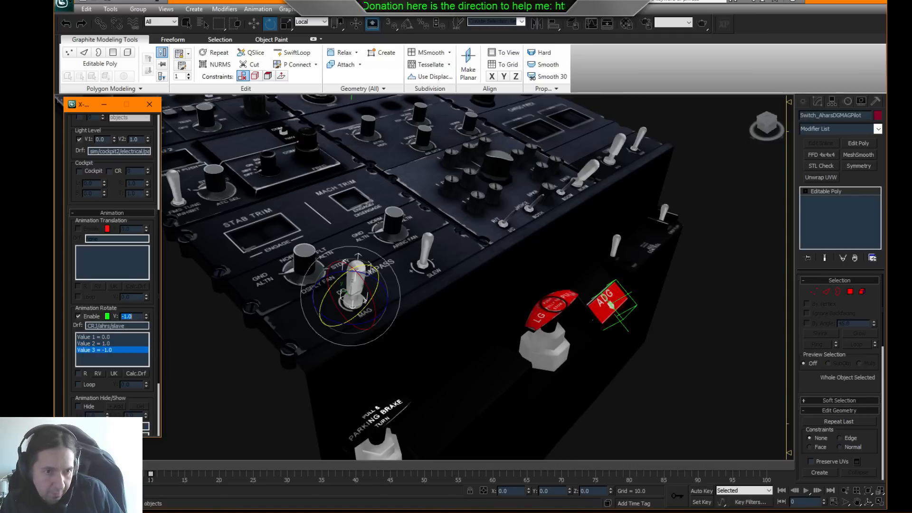
scroll(151, 170, "up", 3)
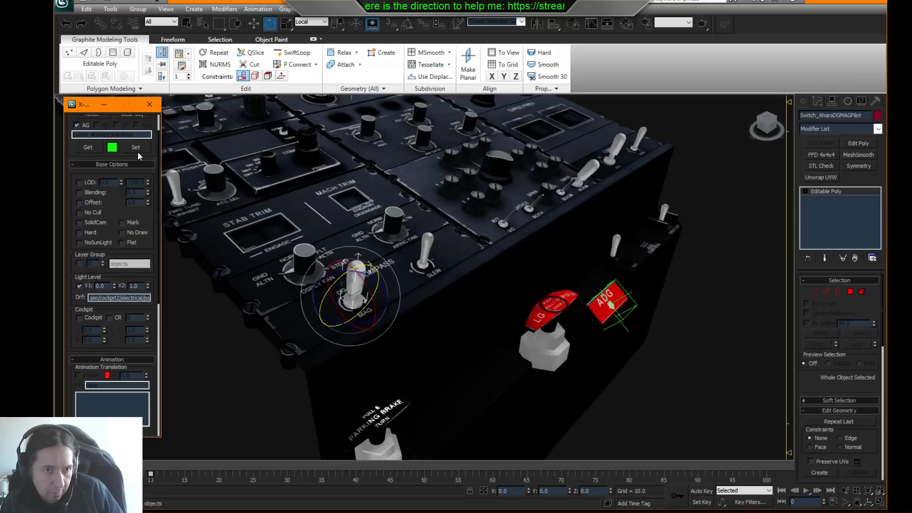
left_click_drag(151, 385, 178, 192)
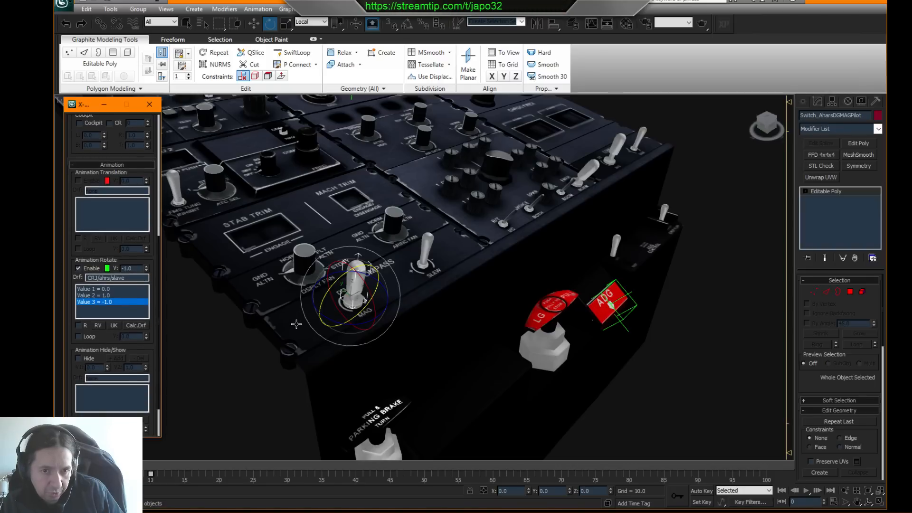
- Copy the hide dataref CRJ/ahrs_EQ from the Align1_Knob object on the panel
left_click(712, 197)
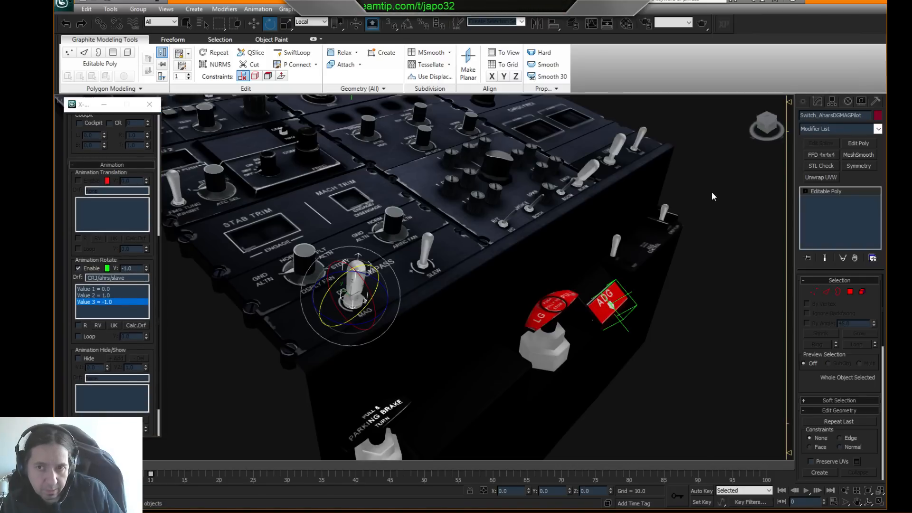
middle_click_drag(605, 174, 572, 189)
left_click(484, 112)
scroll(104, 345, "down", 10)
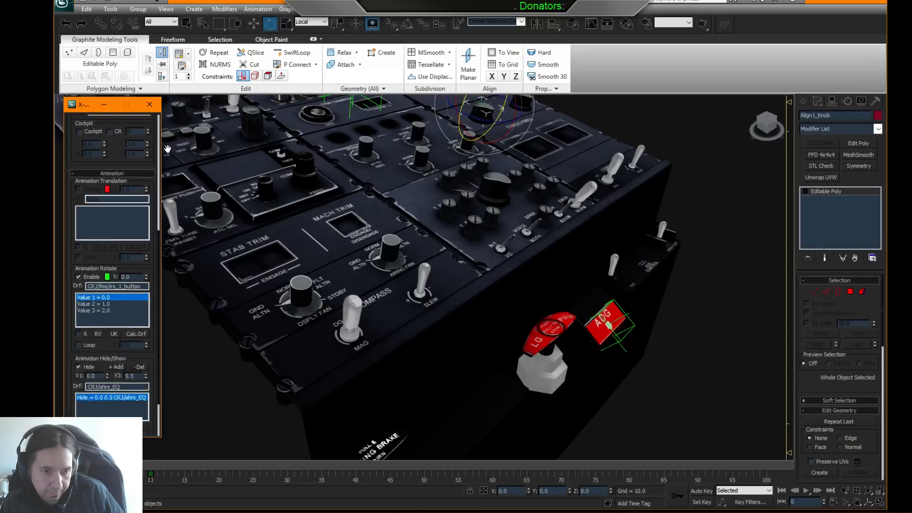
double_click(104, 345)
key("ctrl+c")
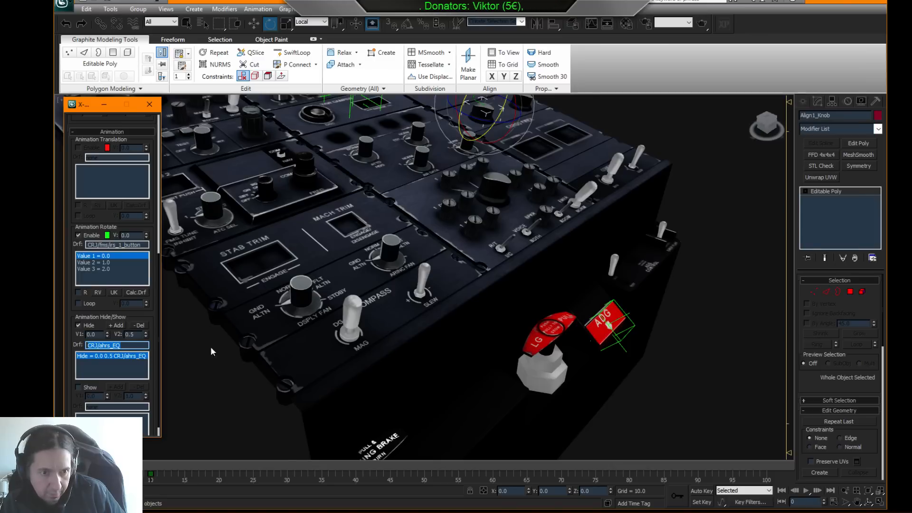
- Enable Animation Hide on the MAG switch with the dataref CRJ/ahrs_EQ and values 0.5 to 1.0
left_click(354, 314)
left_click_drag(155, 371, 168, 255)
left_click(79, 312)
key("ctrl+v")
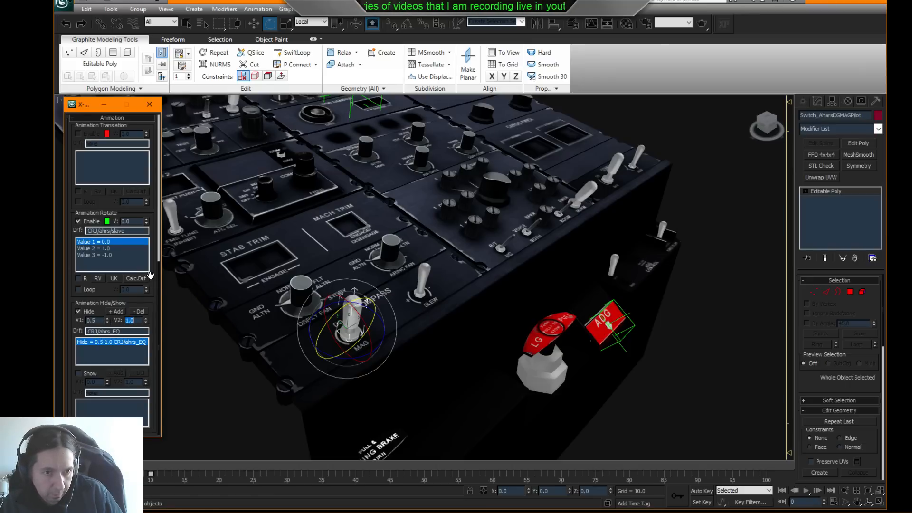
scroll(150, 276, "up", 8)
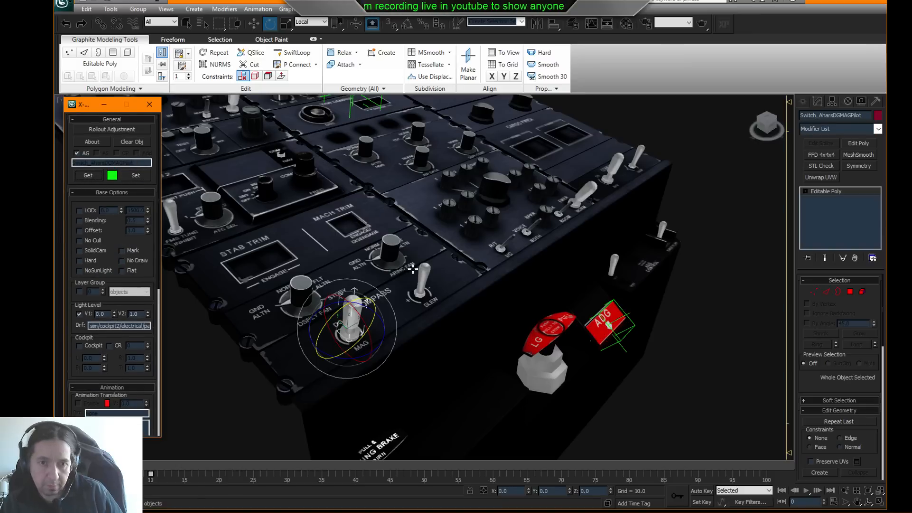
- Detach the compass SLEW switch lever element from Cockpit_PanelCentral as a separate object named SwitchSlewPilot
middle_click_drag(501, 208, 484, 219, "alt")
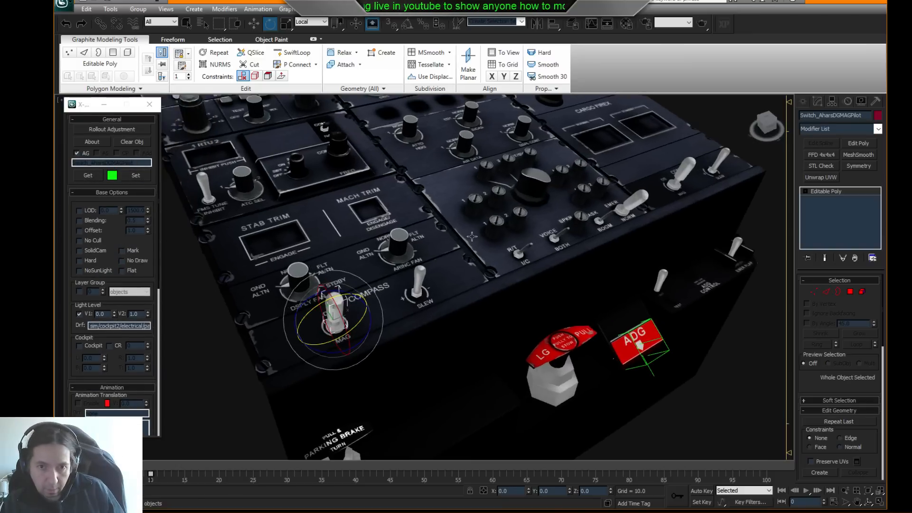
left_click(417, 284)
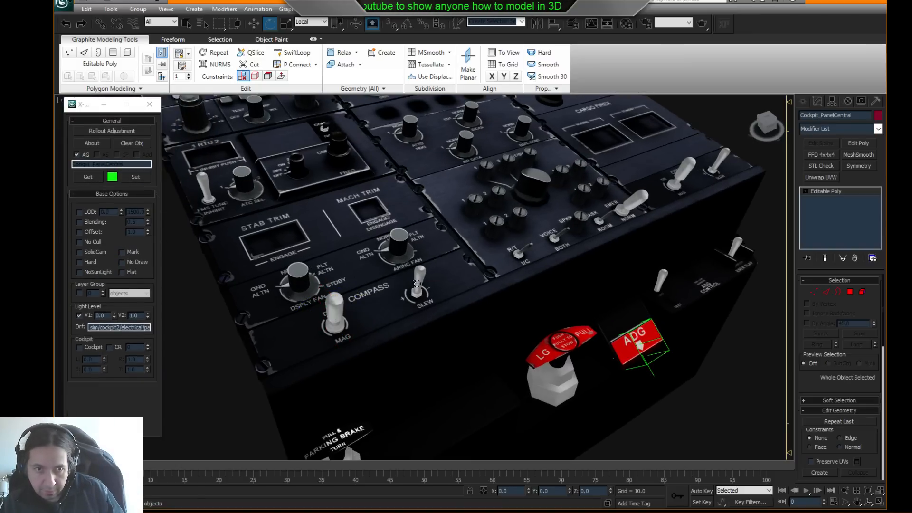
key("F3")
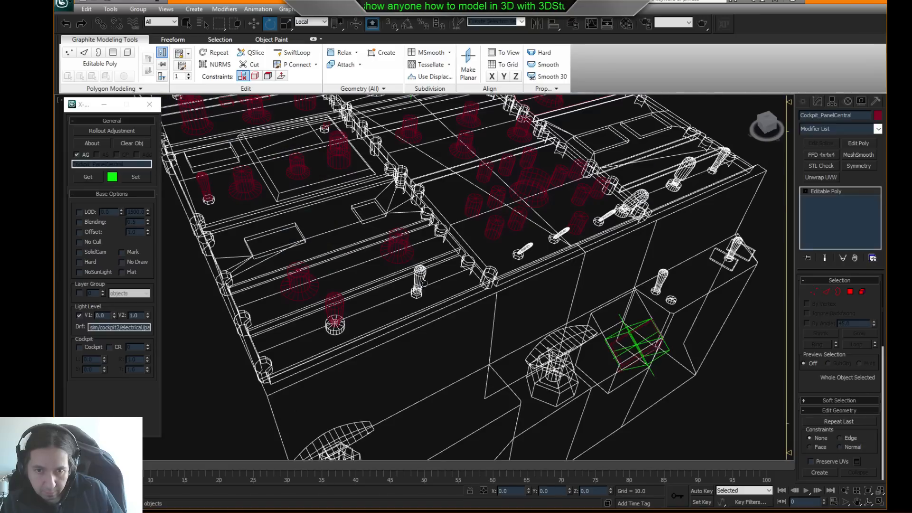
left_click(862, 291)
left_click(418, 280)
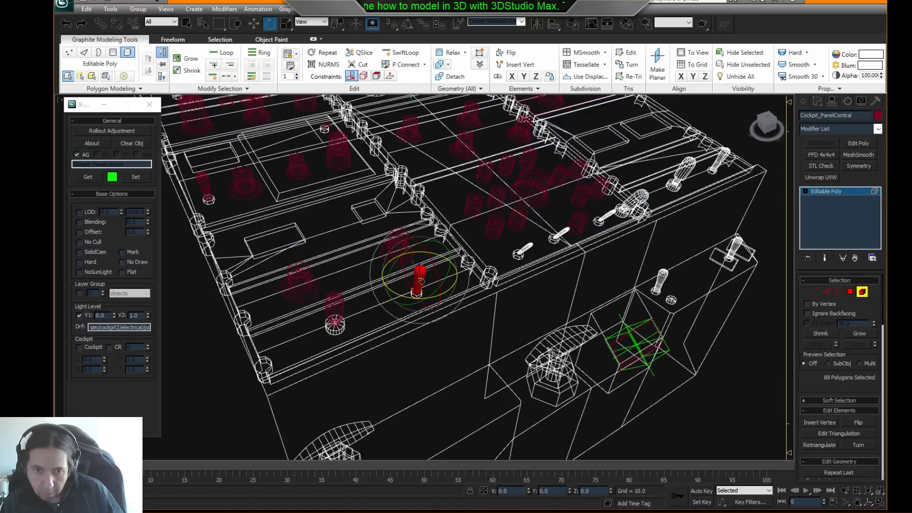
scroll(459, 287, "up", 5)
middle_click_drag(450, 297, 454, 278, "alt")
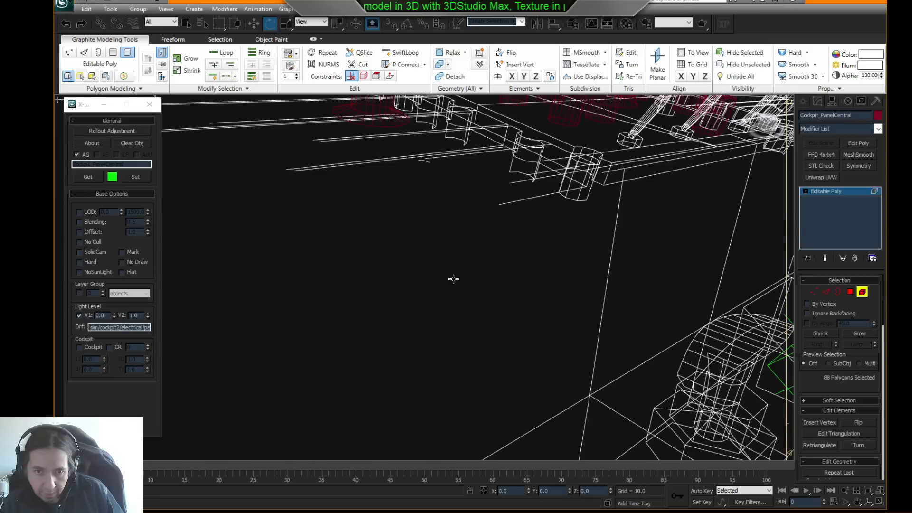
scroll(453, 281, "down", 4)
left_click(450, 76)
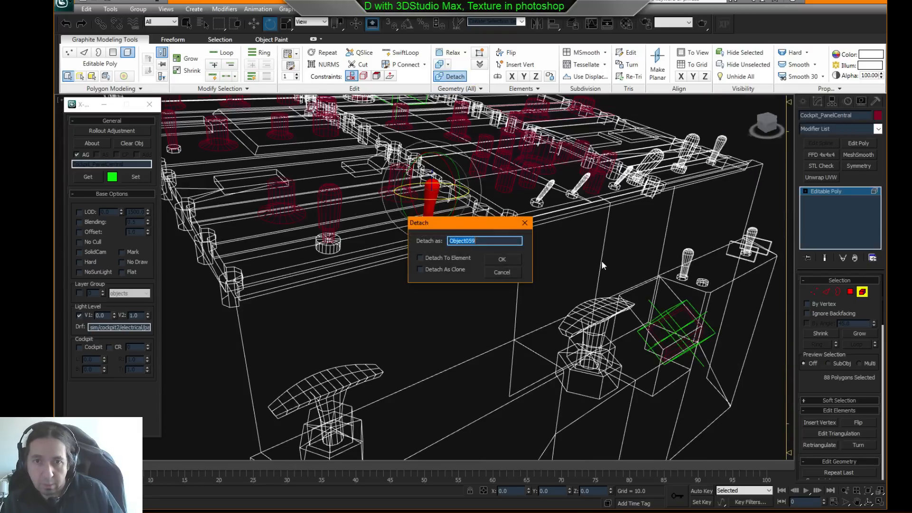
type("SwitchSlewPl")
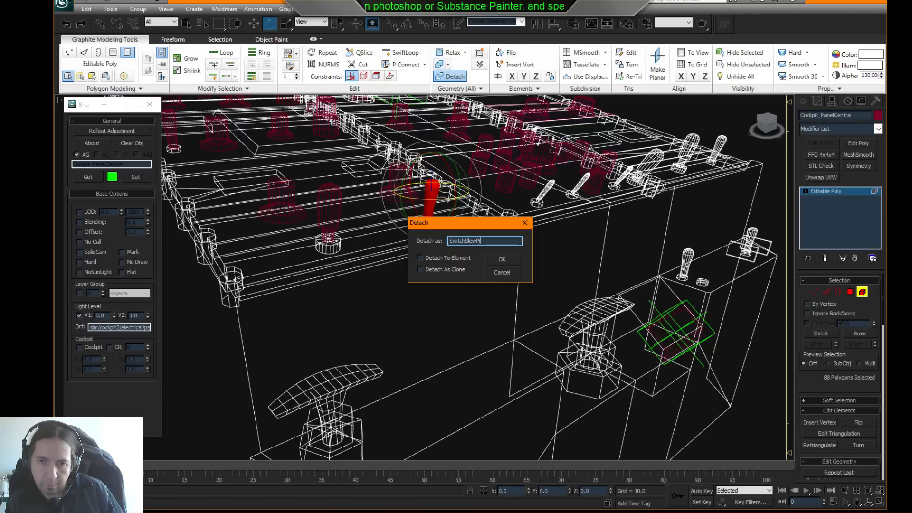
key("Return")
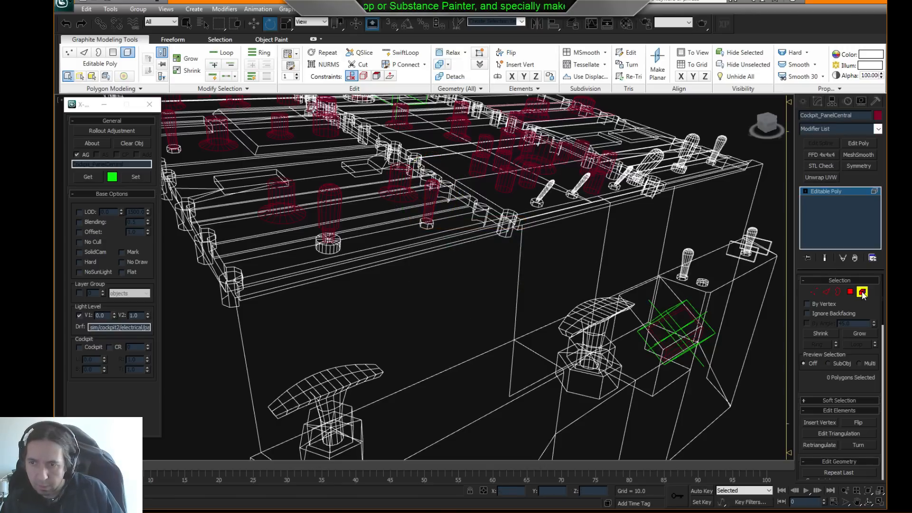
key("6")
right_click(472, 215)
- Select the detached SLEW switch and move only its pivot down to the base of the lever, using snapping
left_click(458, 197)
left_click(433, 208)
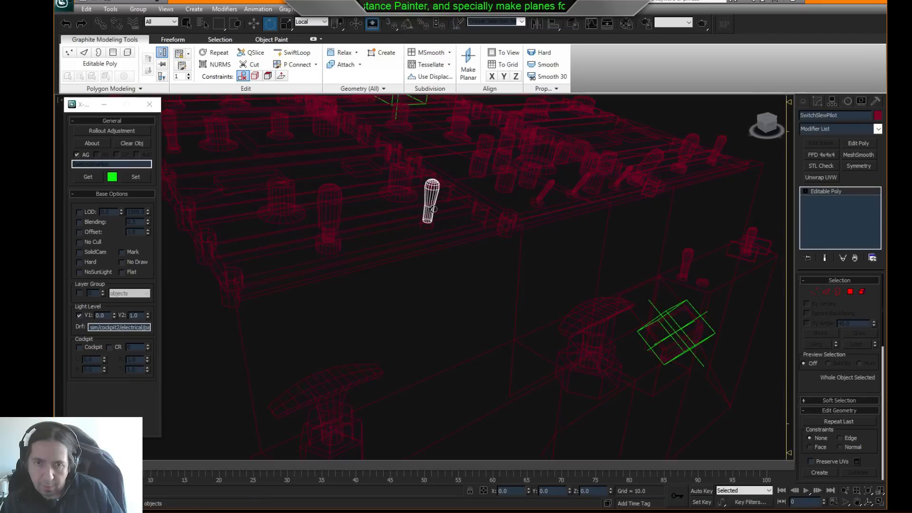
left_click(831, 102)
left_click(840, 164)
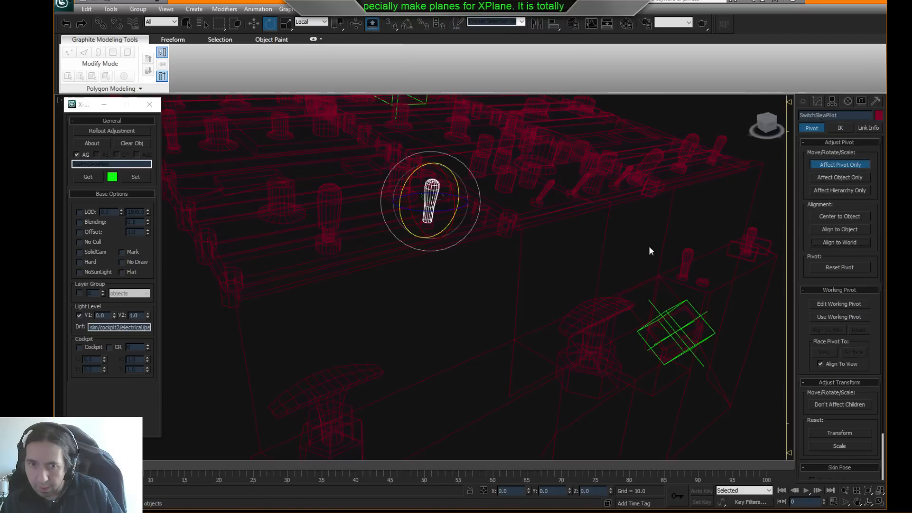
middle_click_drag(503, 192, 473, 204, "alt")
left_click(253, 28)
middle_click_drag(544, 180, 474, 207)
scroll(470, 209, "up", 3)
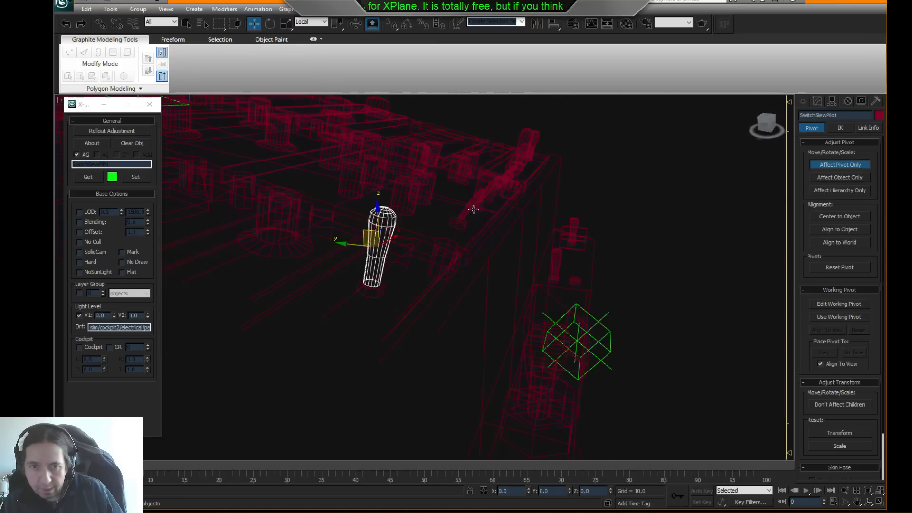
key("s")
left_click_drag(377, 252, 363, 279)
middle_click_drag(373, 309, 472, 317, "alt")
scroll(472, 316, "up", 2)
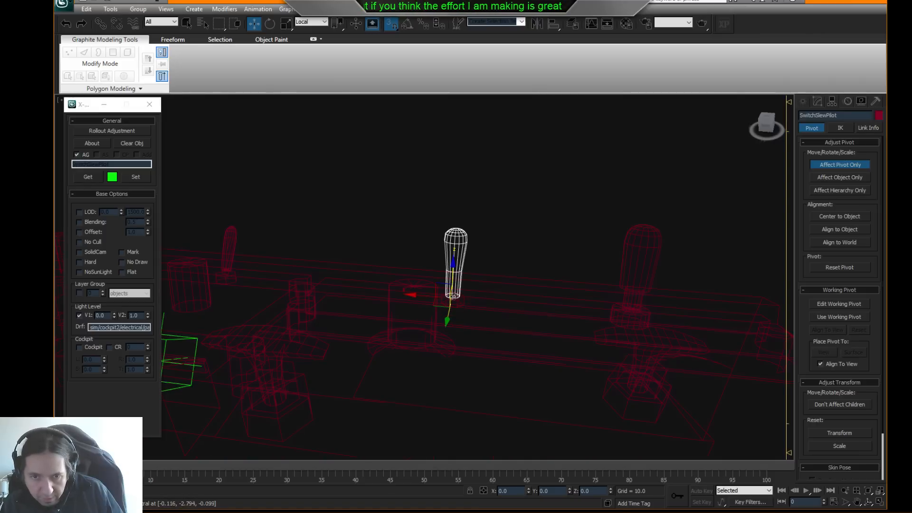
- Align the SLEW switch pivot's orientation with the Point063 helper on the panel slope
middle_click_drag(527, 304, 454, 309, "alt")
scroll(454, 309, "down", 4)
middle_click_drag(283, 236, 365, 246)
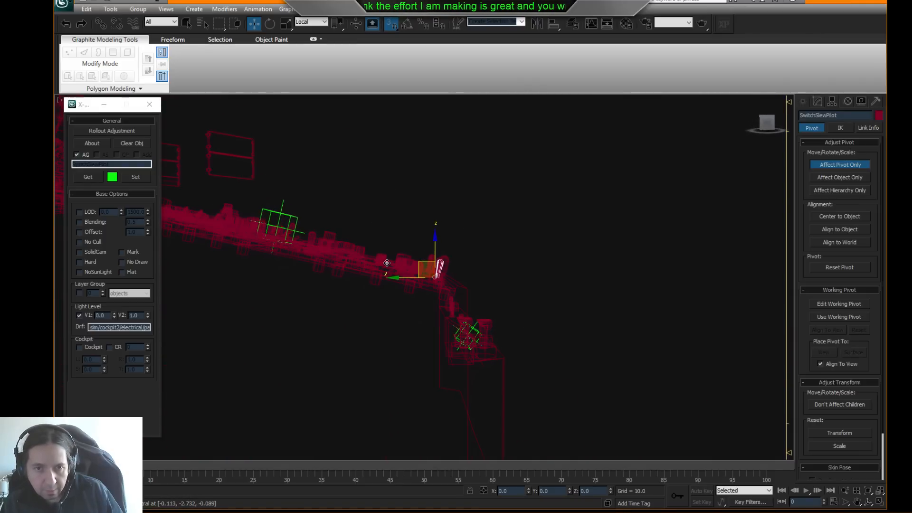
left_click(554, 24)
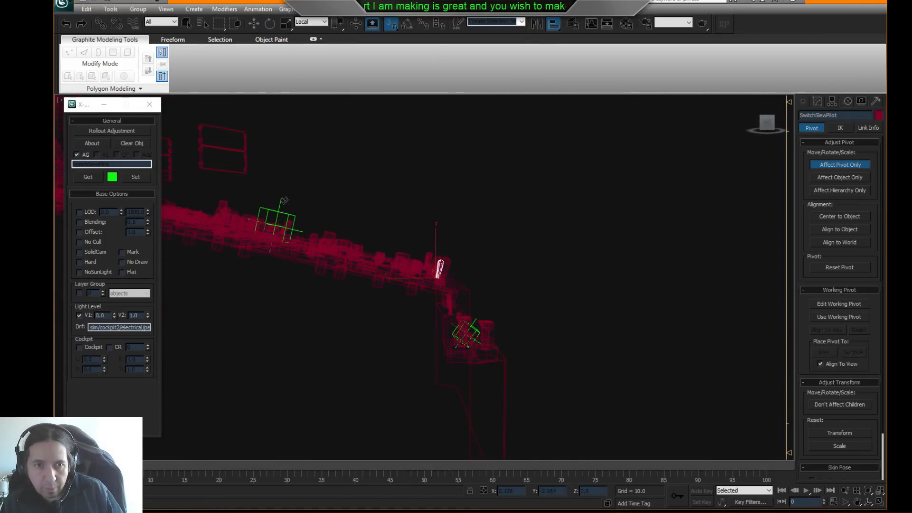
left_click(282, 216)
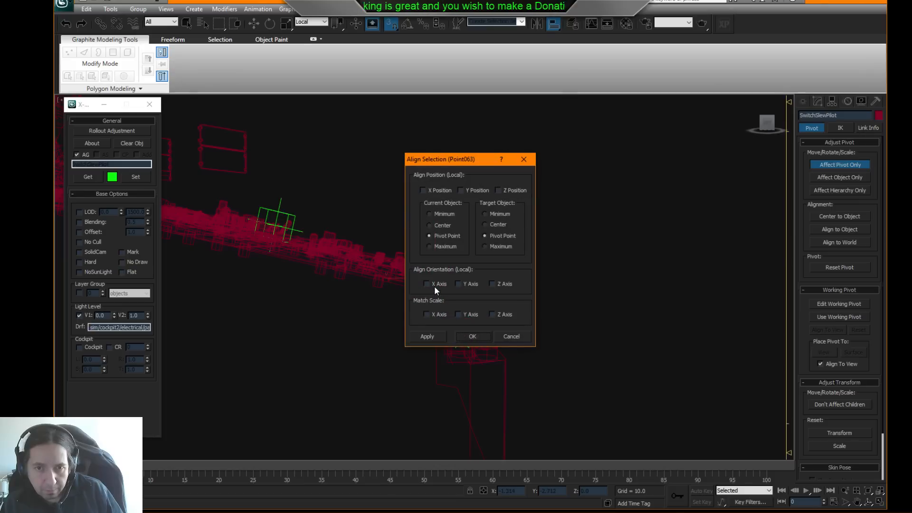
left_click(469, 337)
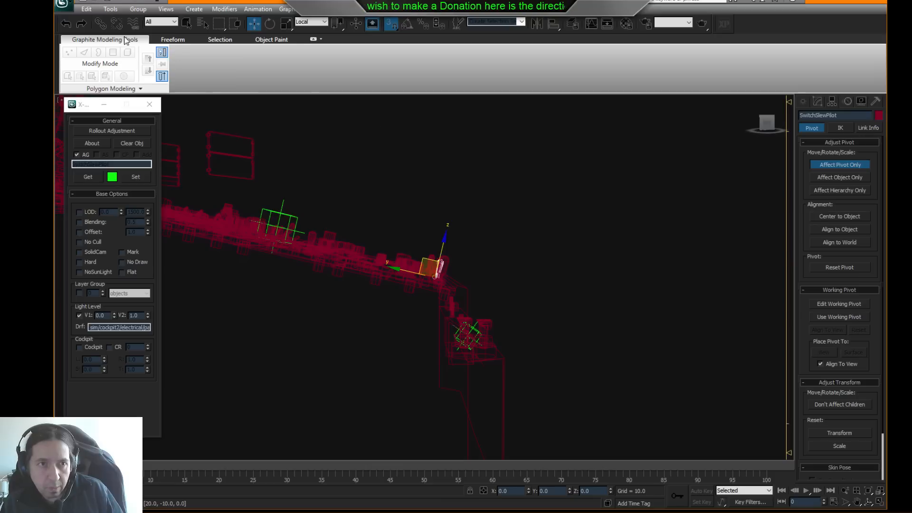
- Link SwitchSlewPilot as a child of the green point helper farther up the panel slope
left_click(101, 24)
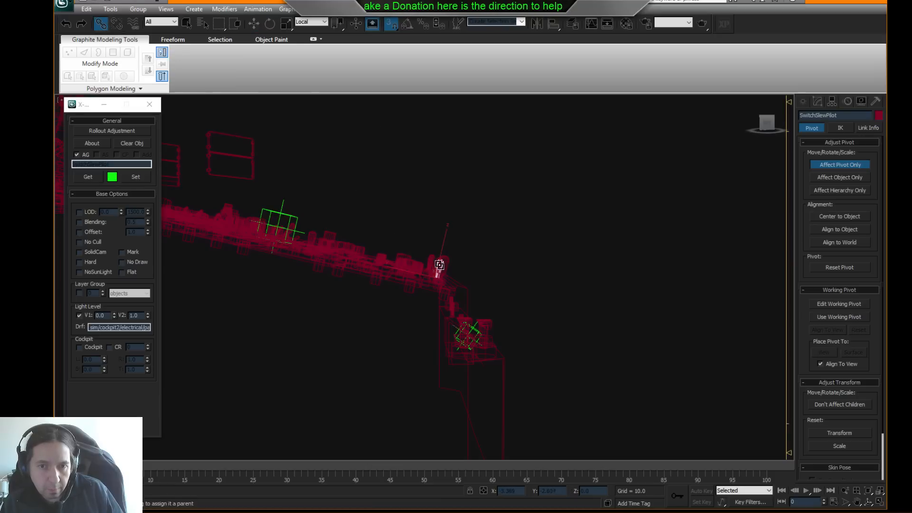
left_click_drag(441, 266, 280, 212)
middle_click_drag(470, 209, 419, 215, "alt")
key("F3")
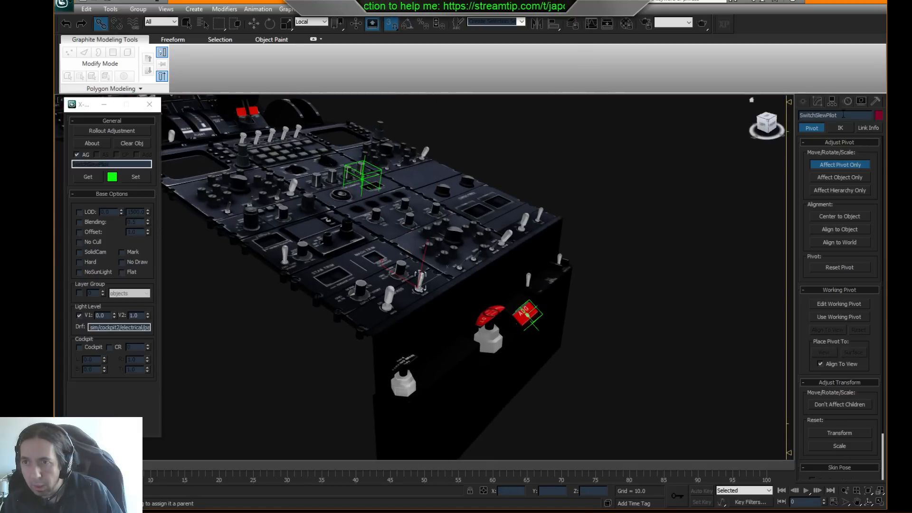
- Reset the XForm of SwitchSlewPilot, add an Edit Poly modifier and collapse the whole modifier stack
left_click(875, 102)
left_click(829, 280)
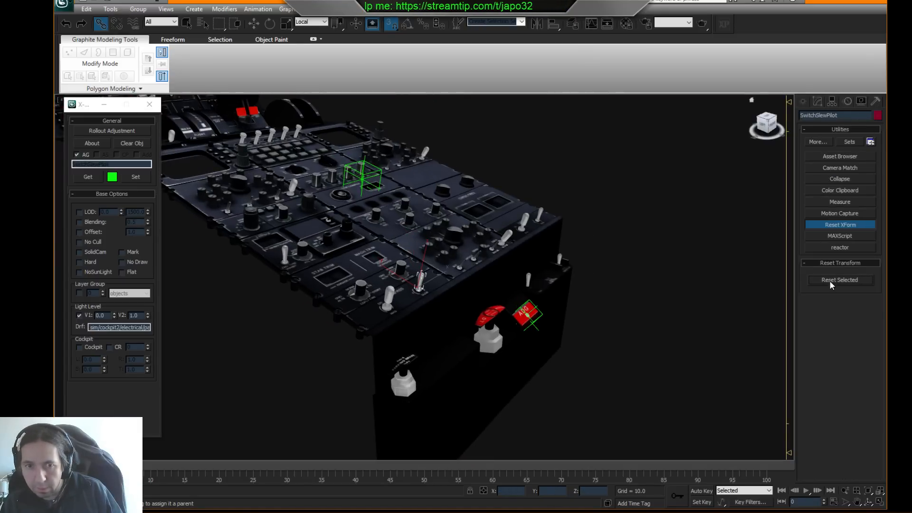
left_click(817, 101)
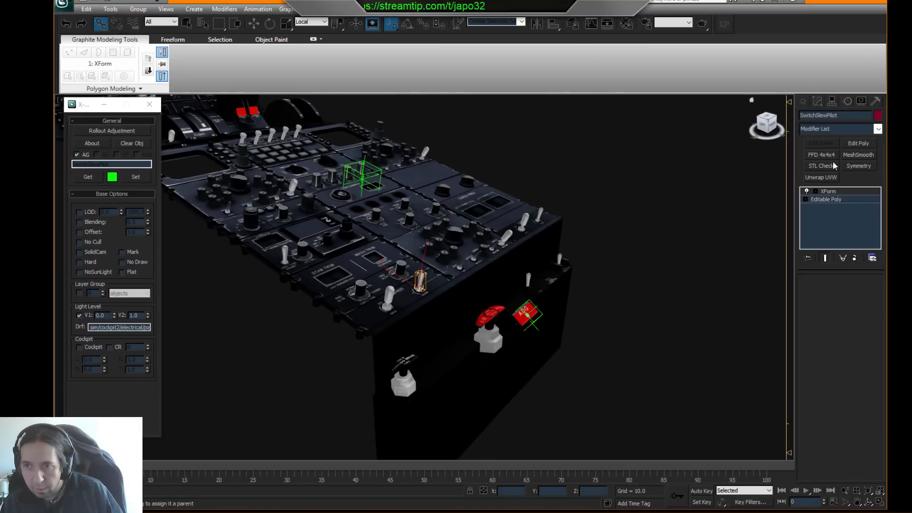
left_click(859, 144)
right_click(828, 193)
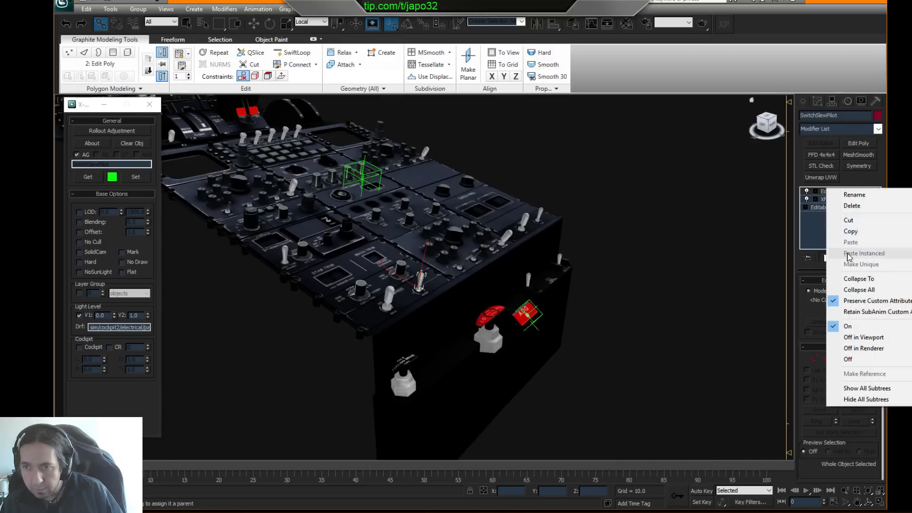
left_click(836, 273)
left_click(519, 286)
- Turn on automatic keyframing and rotate SwitchSlewPilot 15 degrees about its local Y axis at frame 5
mouse_move(521, 288)
middle_mouse_down("alt")
mouse_move(560, 269)
mouse_move(516, 281)
middle_mouse_up("alt")
scroll(560, 269, "up", 3)
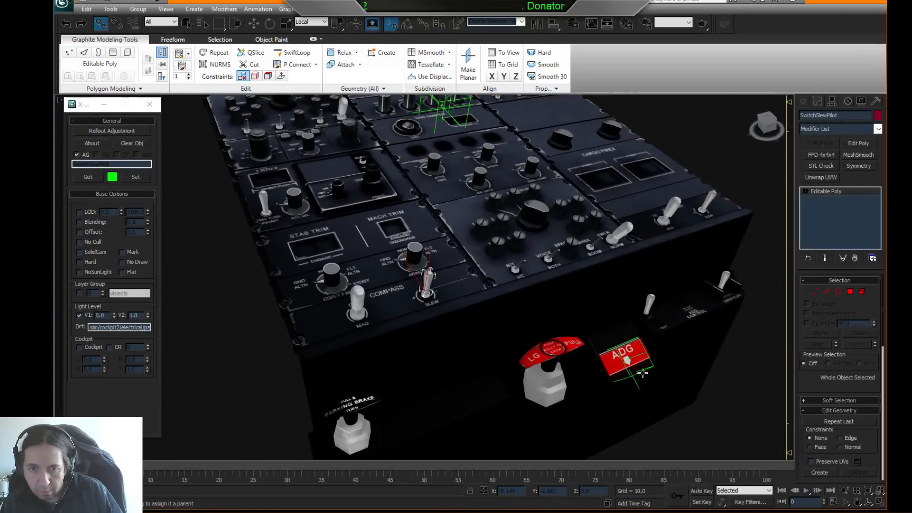
left_click(701, 491)
left_click_drag(120, 466, 154, 466)
key("e")
key("F12")
left_click_drag(462, 224, 553, 215)
double_click(608, 247)
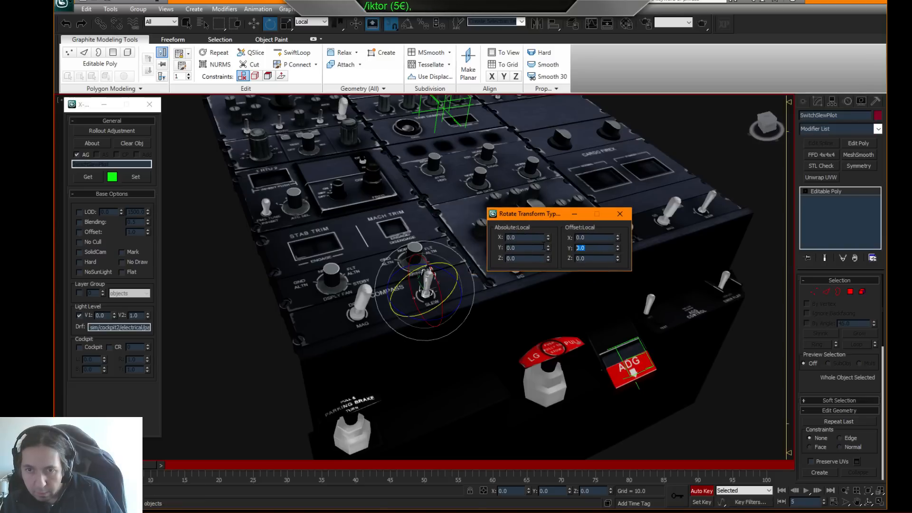
type("15")
key("Return")
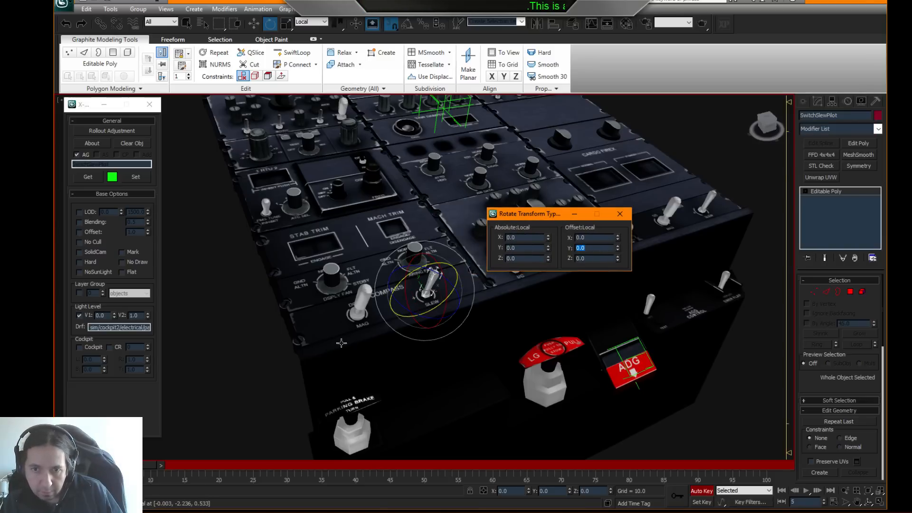
- Rotate SwitchSlewPilot -15 degrees about its local Y axis at frame 10
key("q")
key("e")
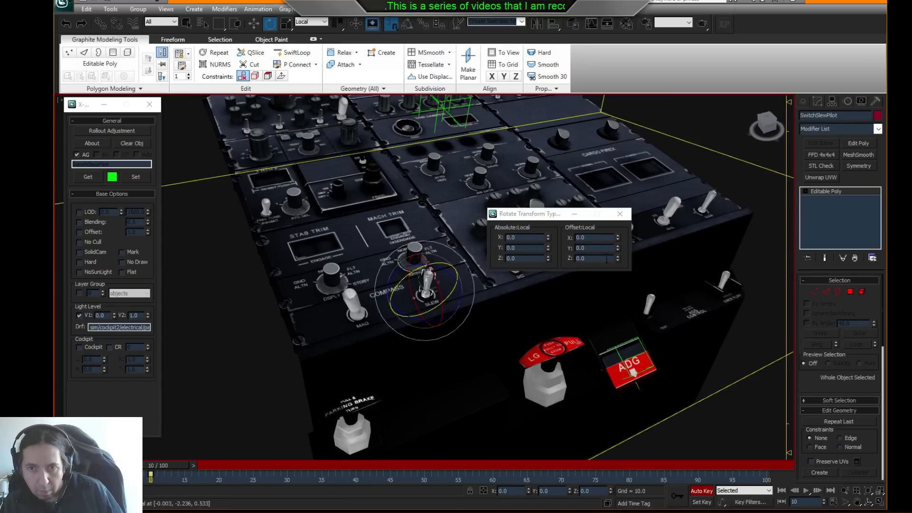
left_click(539, 244)
type("-15")
key("Return")
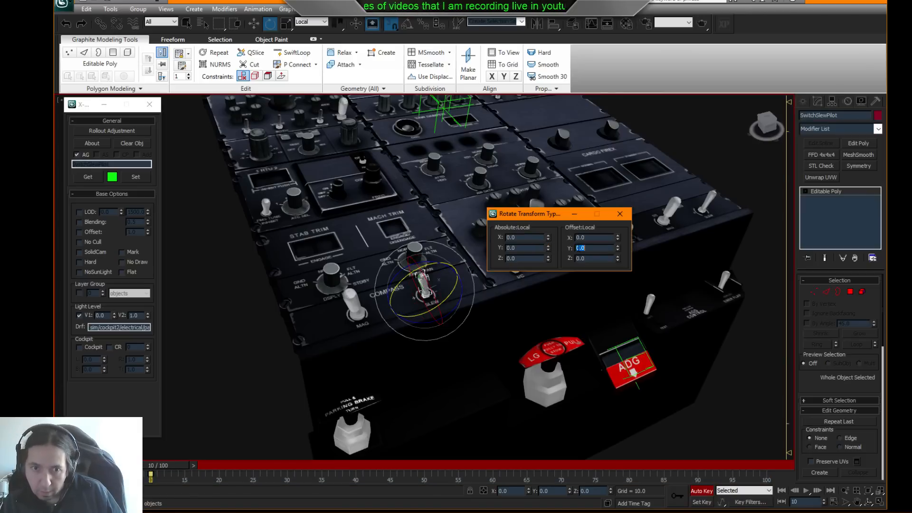
left_click(620, 215)
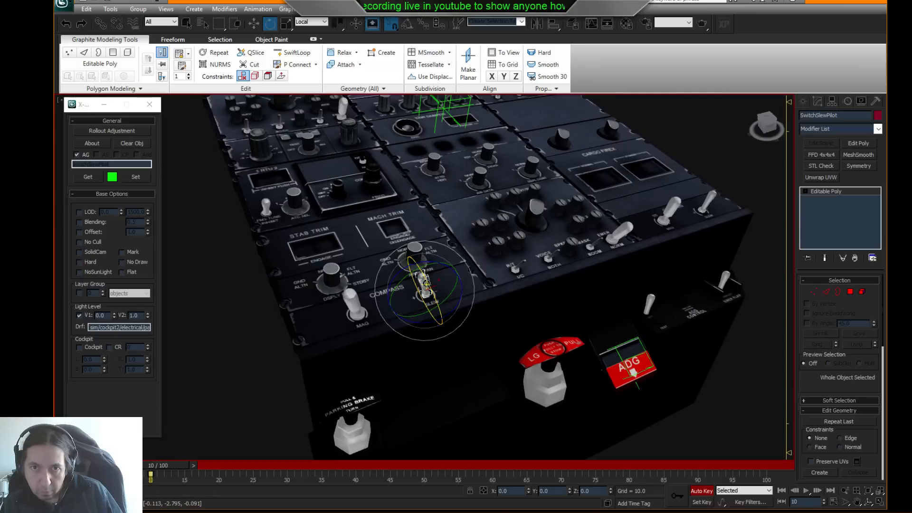
- Return the animation to its first frame and turn off automatic keyframing
left_click_drag(156, 463, 85, 476)
middle_click_drag(475, 377, 432, 376)
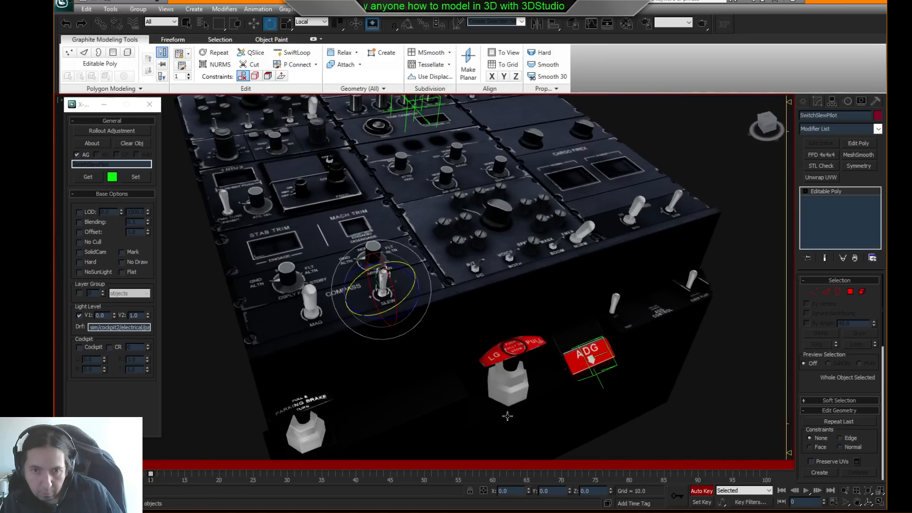
left_click(702, 491)
middle_click_drag(433, 302, 444, 301)
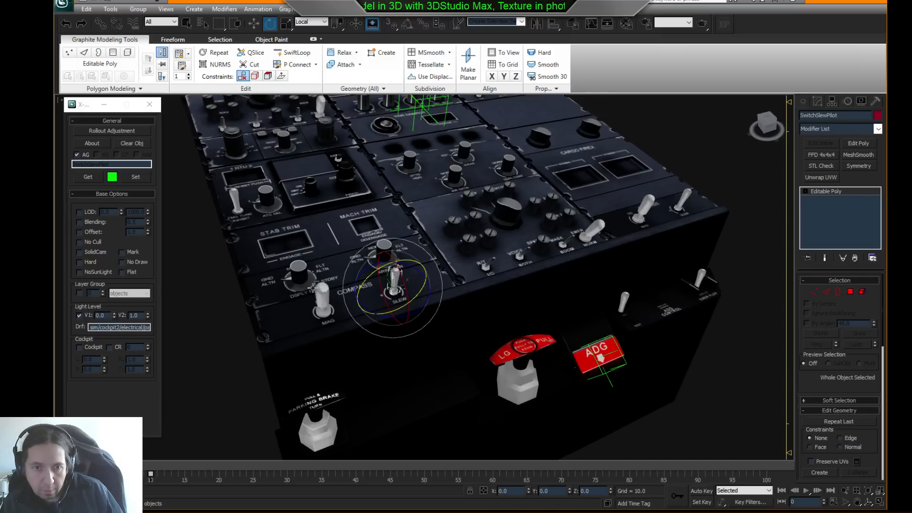
- Copy the X-Plane object settings from the MAG switch Switch_AharsDGMAGPilot to SwitchSlewPilot
left_click(129, 133)
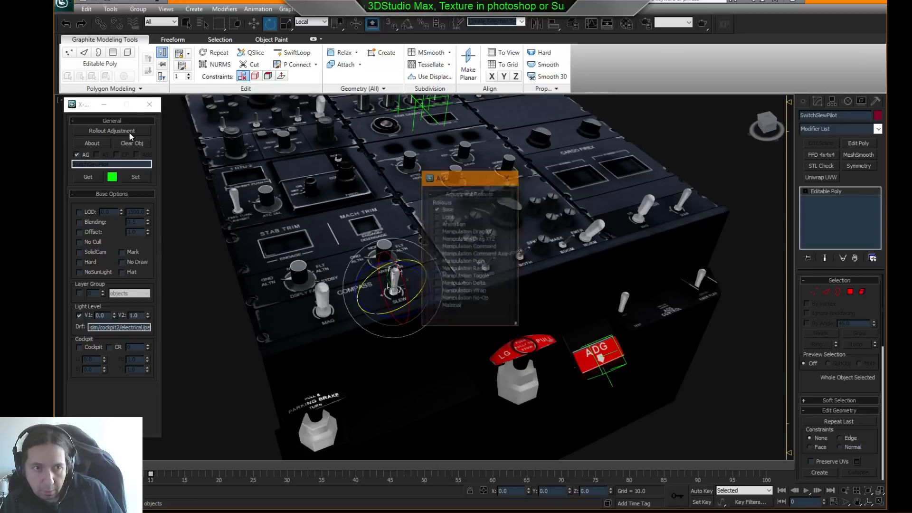
left_click(508, 177)
left_click(319, 291)
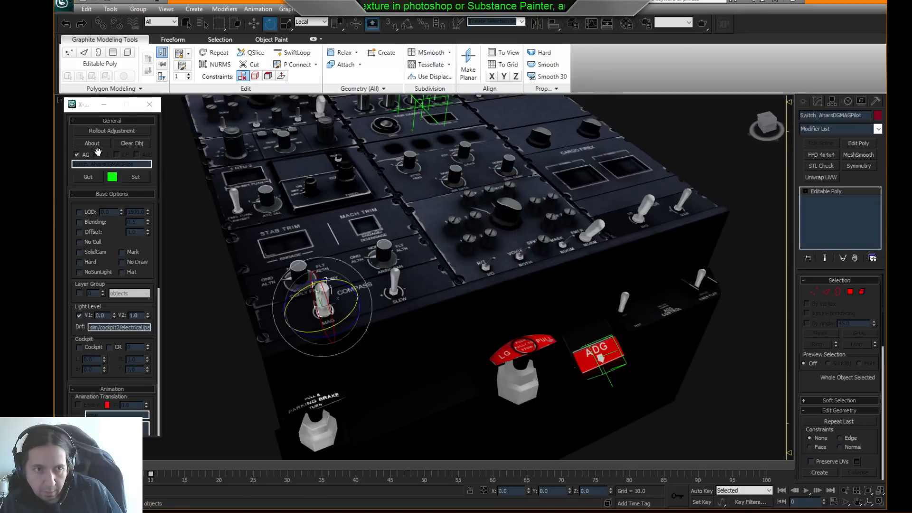
left_click(77, 155)
left_click(396, 274)
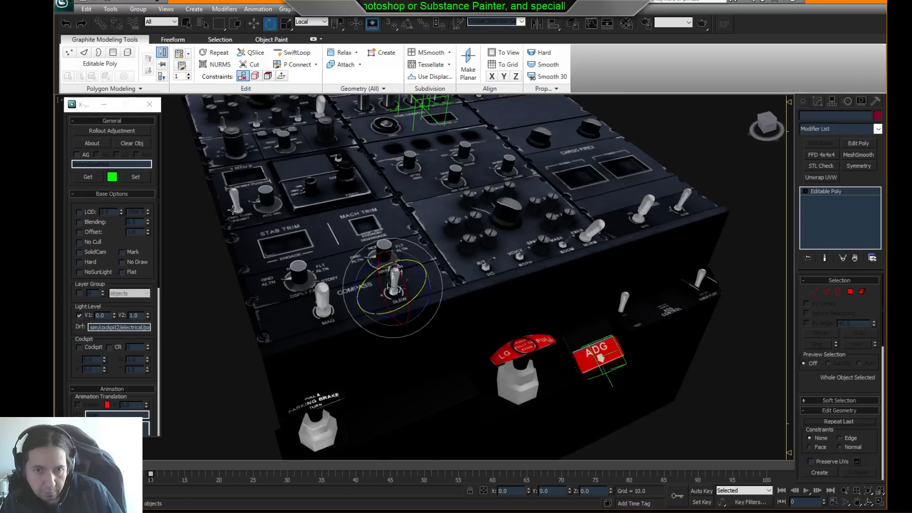
left_click(133, 177)
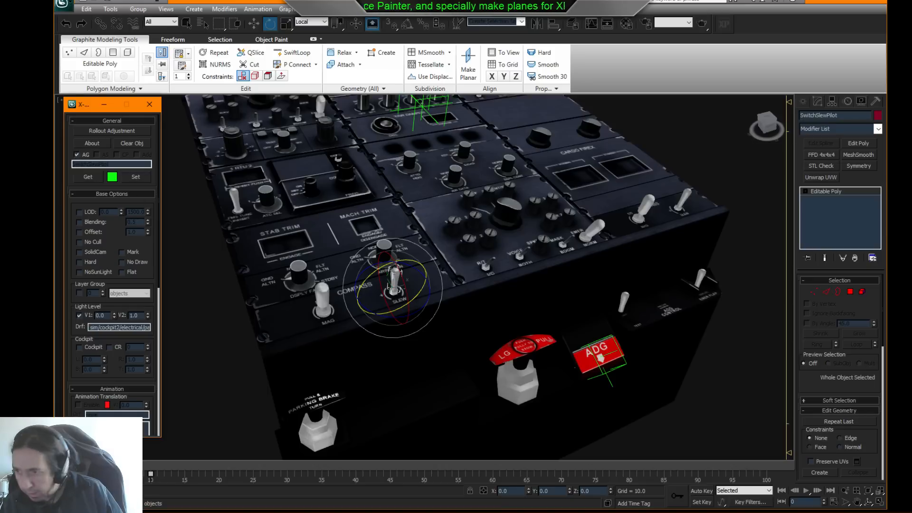
left_click(388, 286)
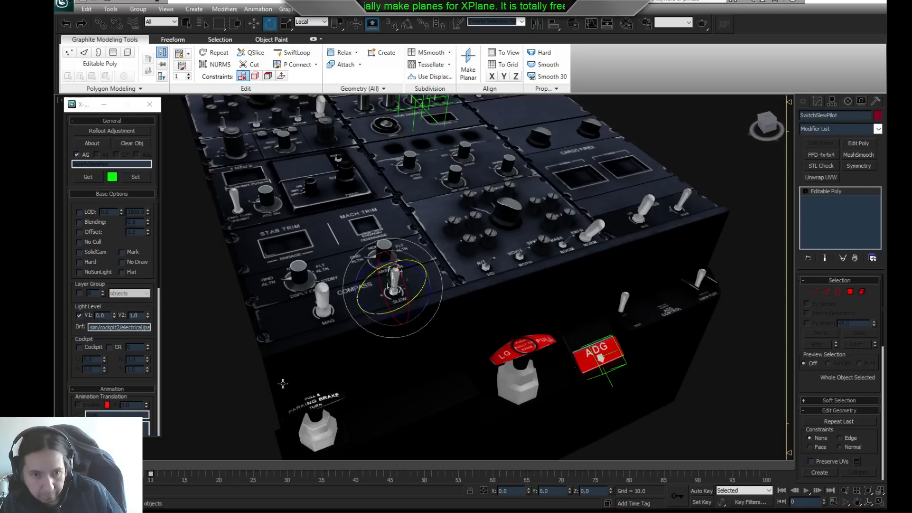
- Set the Animation Rotate dataref of SwitchSlewPilot to CRJ/ahrs/slew
scroll(156, 354, "down", 5)
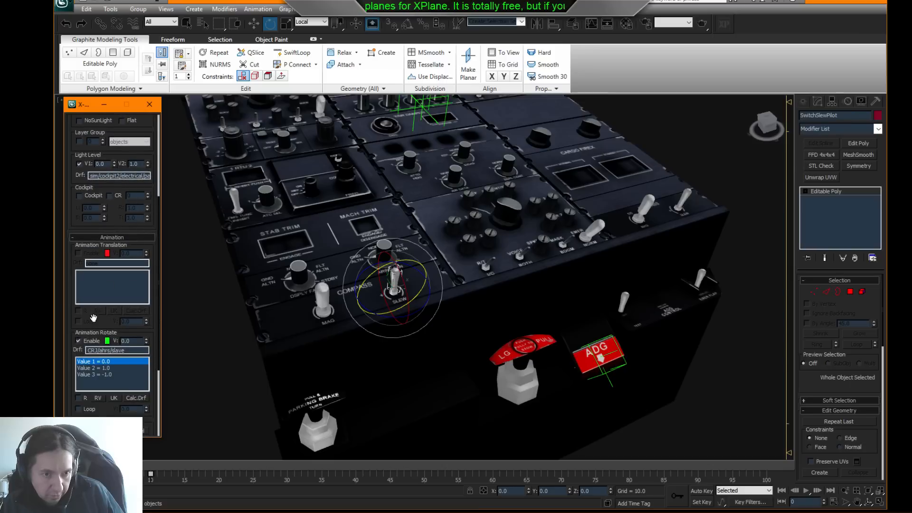
left_click_drag(127, 352, 53, 346)
key("BackSpace")
type("CRJ/ahrs/slew")
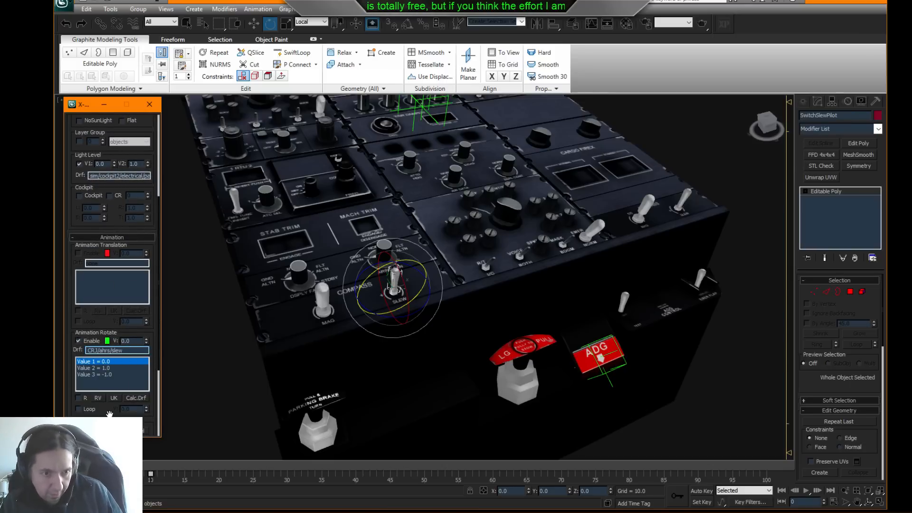
scroll(149, 360, "down", 2)
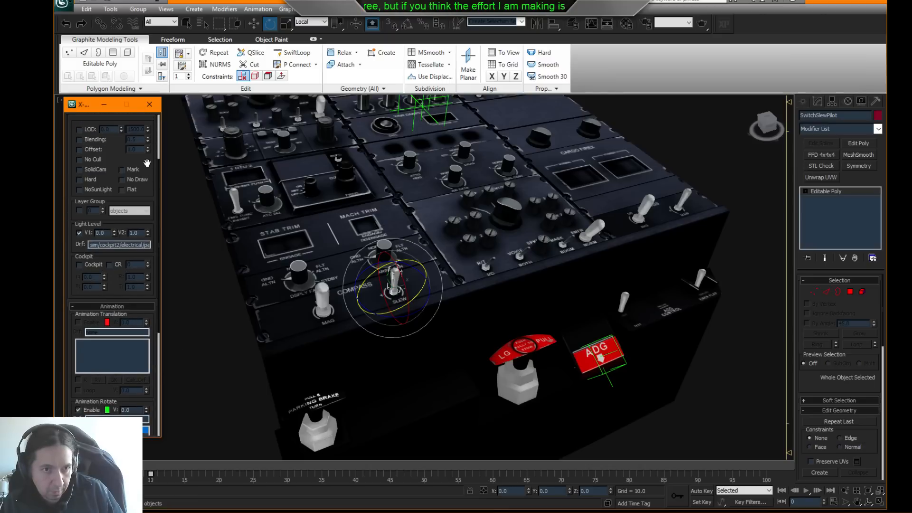
scroll(147, 164, "up", 3)
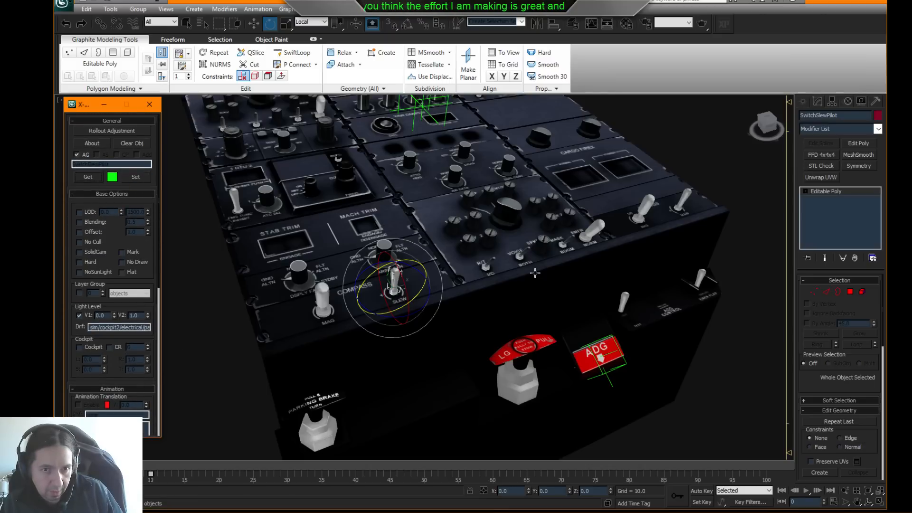
- Using the View coordinate system, copy SwitchSlewPilot across the panel to beside the SLEW switch on the first officer's side
middle_click_drag(491, 274, 569, 289, "alt")
middle_click_drag(517, 304, 503, 266, "alt")
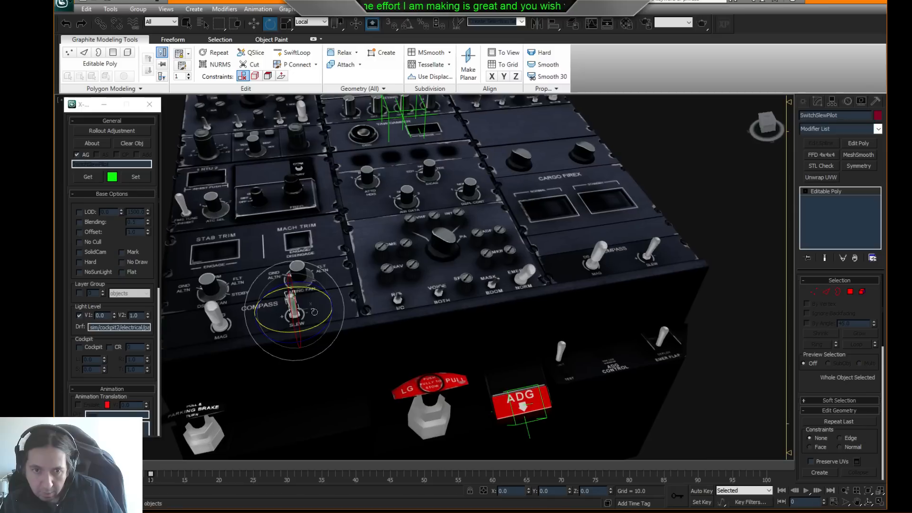
left_click(254, 24)
left_click(311, 21)
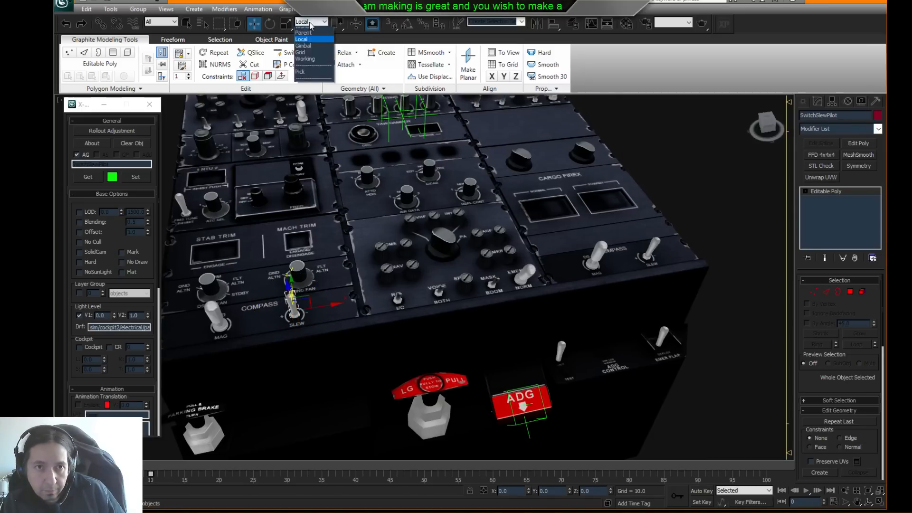
left_click(312, 31)
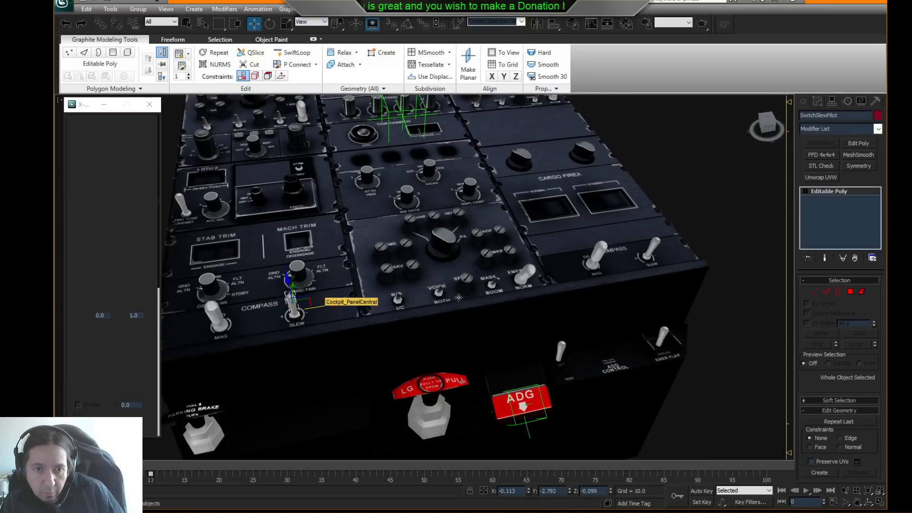
left_click(649, 250)
left_click_drag(639, 245, 642, 243, "shift")
- Name the single copied switch SwitchSlewFO and create it as a Copy
left_click(475, 281)
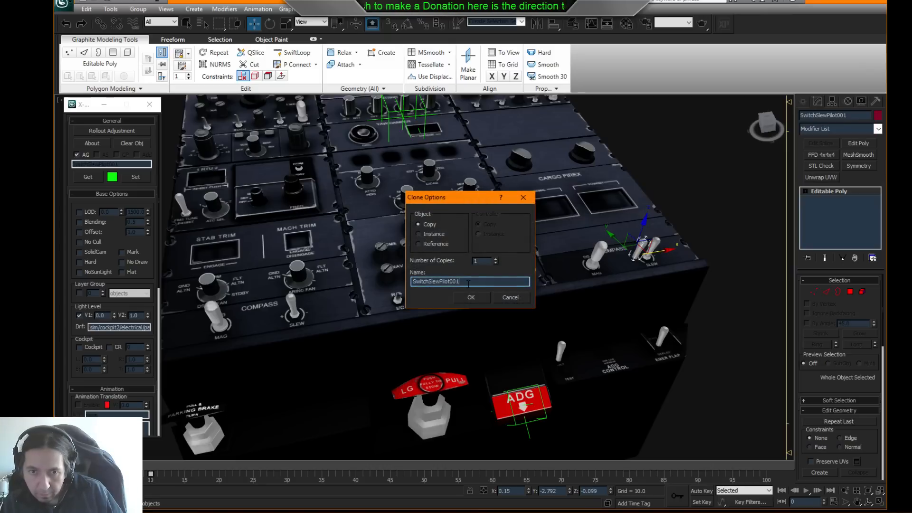
key("BackSpace")
key("BackSpace")
key("BackSpace")
key("BackSpace")
key("BackSpace")
key("BackSpace")
key("BackSpace")
key("BackSpace")
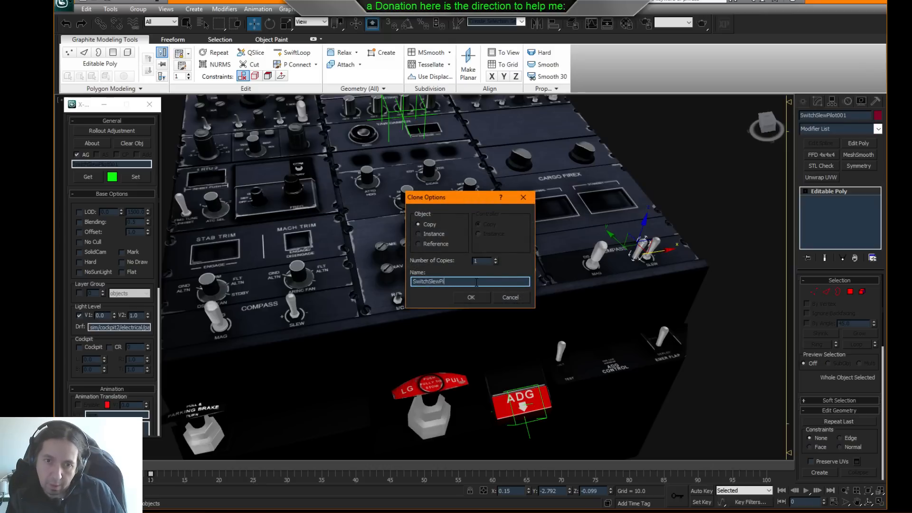
type("FO")
key("Return")
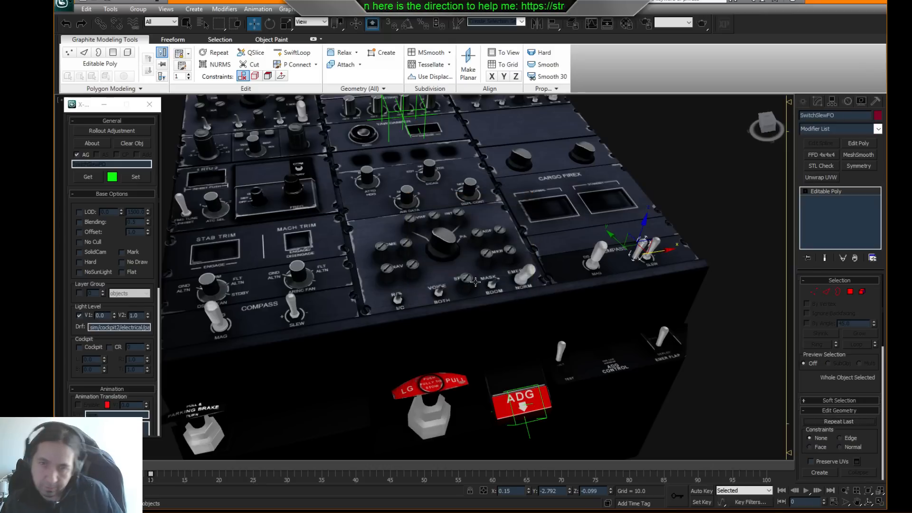
- Delete the original SLEW and MAG lever elements of the first officer's compass panel from Cockpit_PanelCentral
scroll(510, 266, "up", 3)
mouse_move(662, 258)
middle_mouse_down()
mouse_move(510, 266)
mouse_move(493, 283)
middle_mouse_up()
left_click(481, 274)
left_click(859, 291)
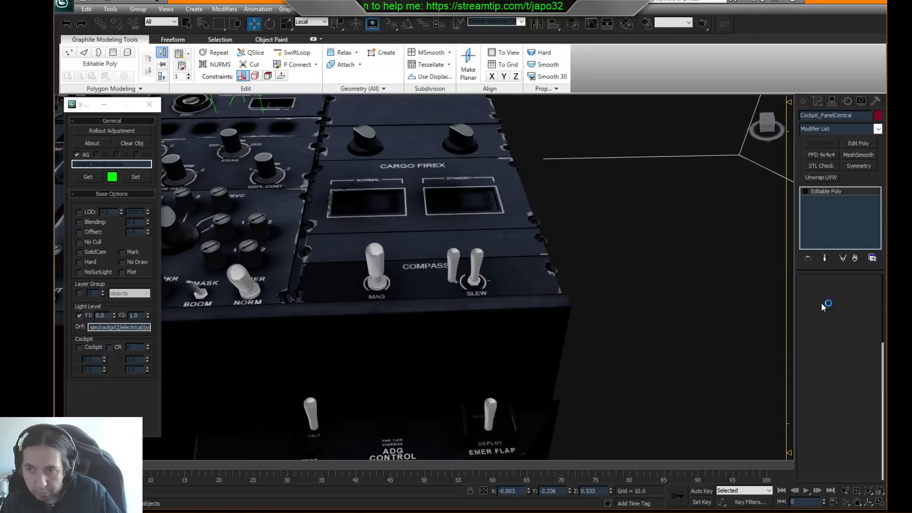
left_click(476, 264)
key("Delete")
left_click(375, 259)
key("Delete")
left_click(452, 265)
right_click(453, 264)
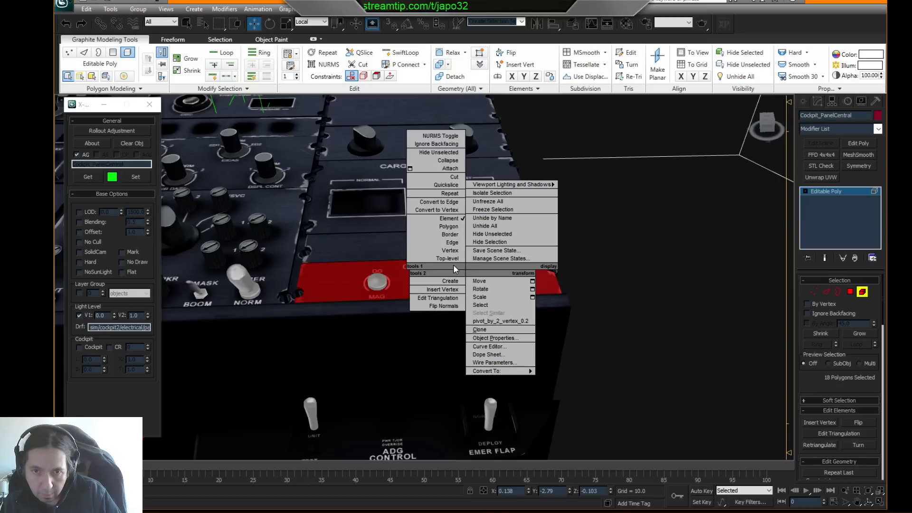
left_click(452, 258)
- Move SwitchSlewFO along X to about 0.161 so it sits on the first officer's SLEW switch base
left_click(452, 265)
left_click_drag(484, 276, 505, 276)
scroll(488, 294, "down", 5)
scroll(487, 296, "up", 5)
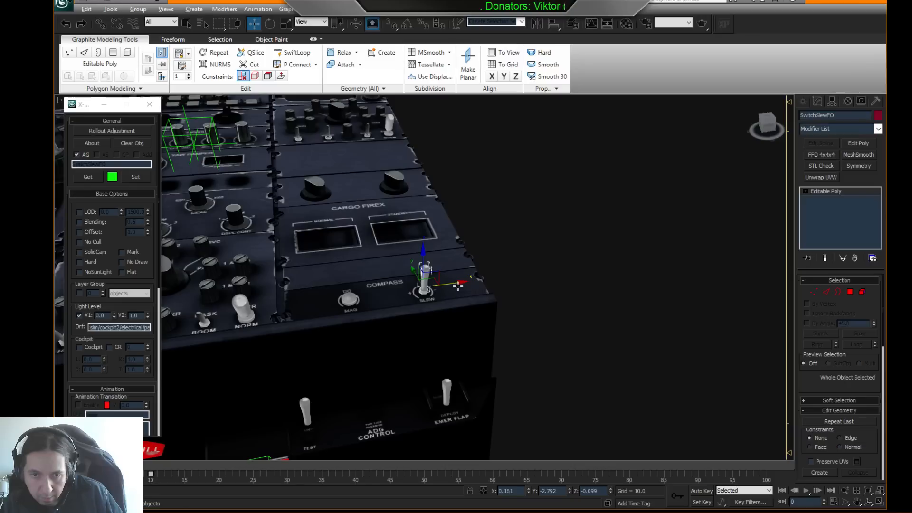
scroll(458, 286, "up", 5)
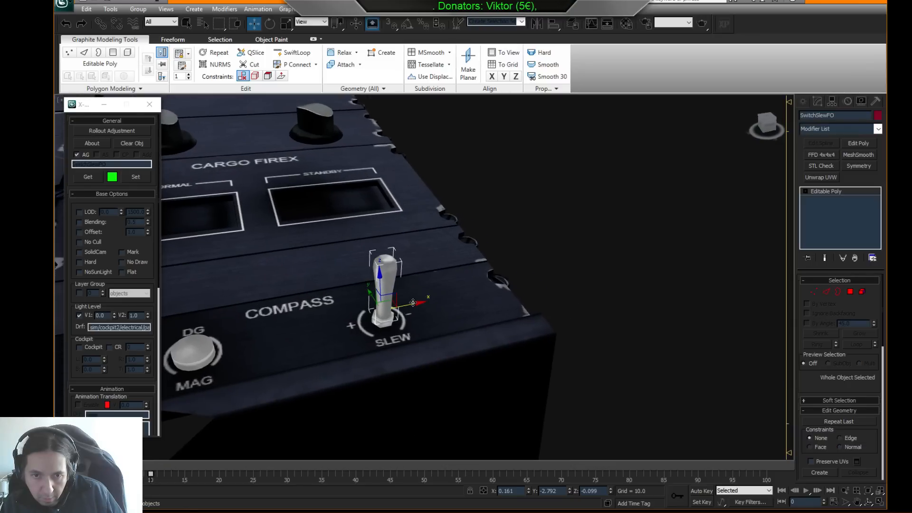
left_click_drag(409, 304, 409, 305)
middle_click_drag(409, 304, 416, 307, "alt")
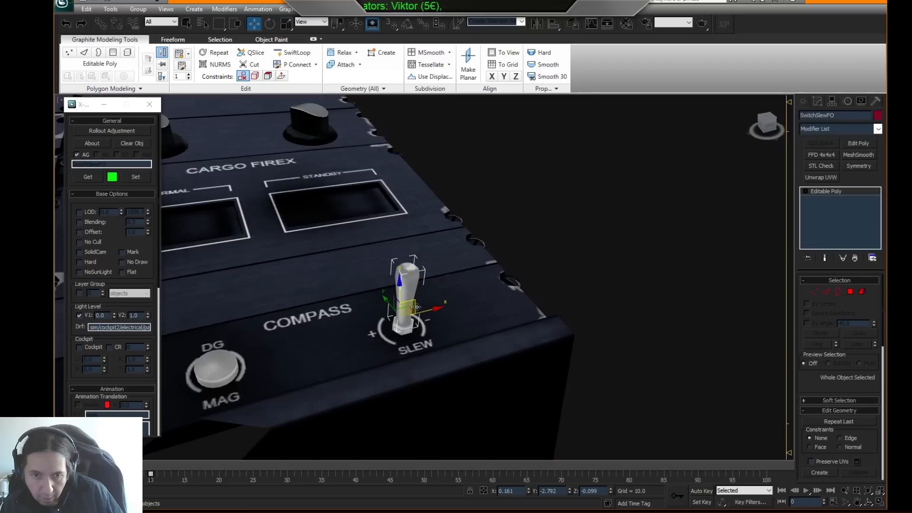
scroll(416, 308, "down", 3)
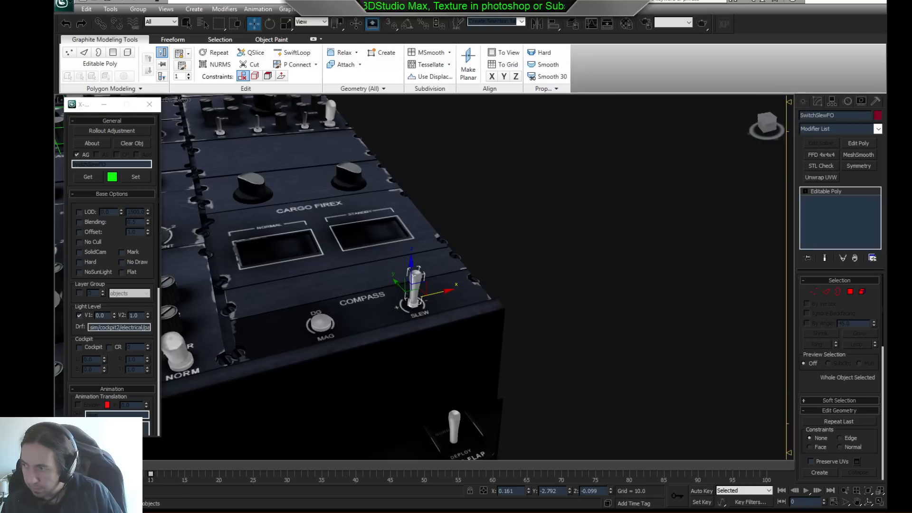
middle_click_drag(474, 254, 492, 255)
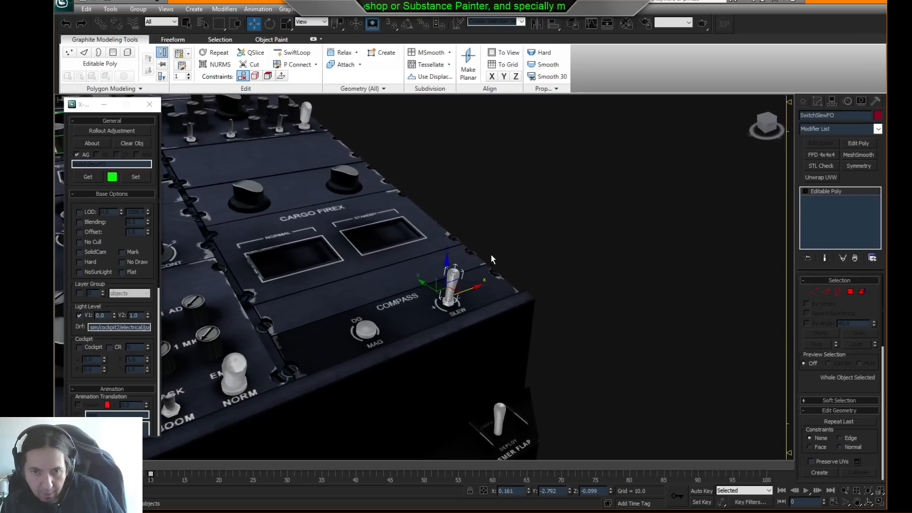
- Set the rotation dataref of SwitchSlewFO to CRJ/ahrs2/slew
scroll(119, 309, "down", 10)
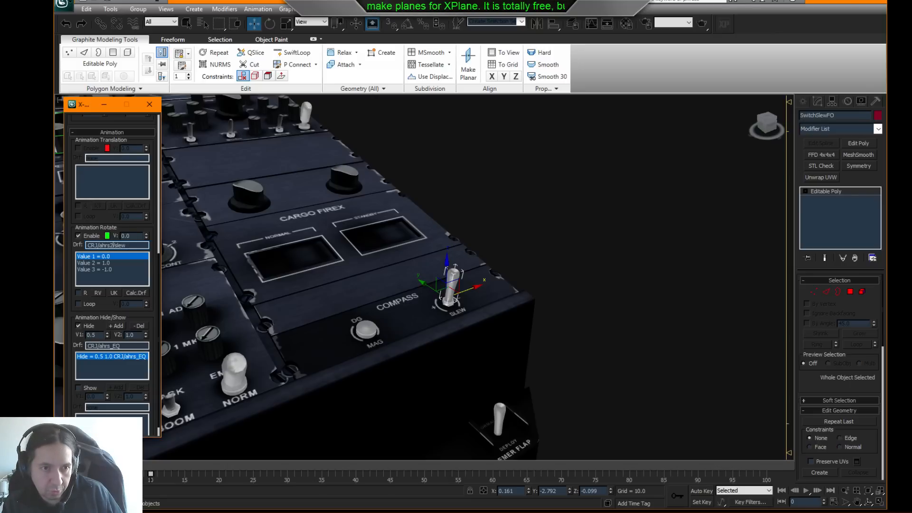
scroll(152, 190, "up", 10)
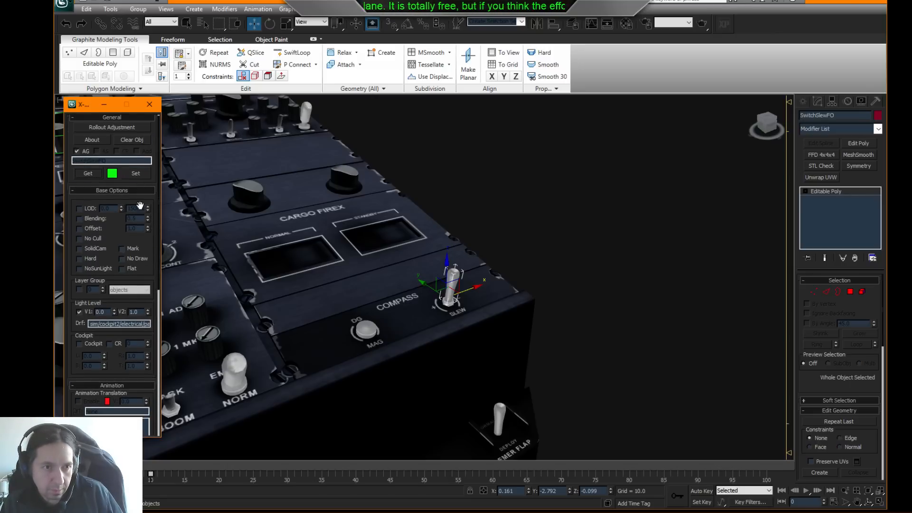
- Copy the pilot's MAG switch across to the first officer's compass panel as a single Copy named Switch_AharsDGMAGFO
middle_click_drag(441, 301, 520, 275)
scroll(520, 275, "down", 4)
middle_click_drag(353, 311, 518, 275)
left_click(316, 349)
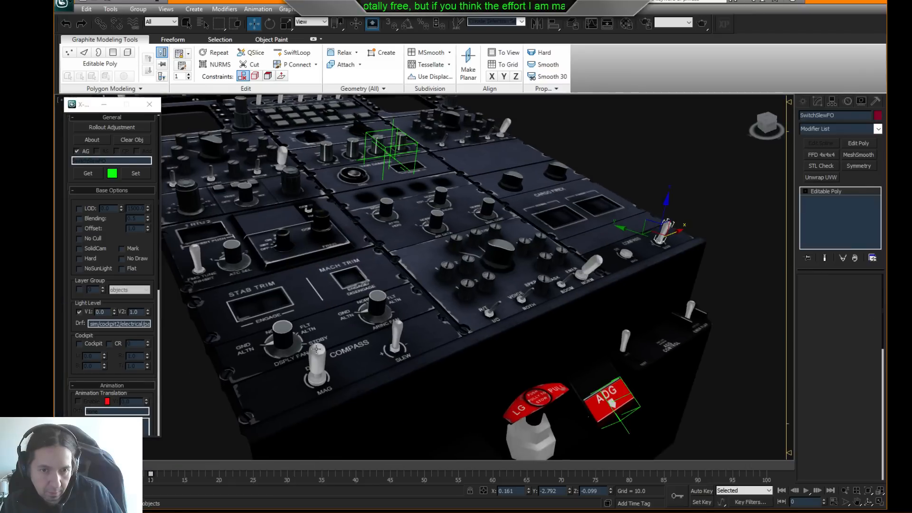
left_click_drag(639, 305, 630, 308, "shift")
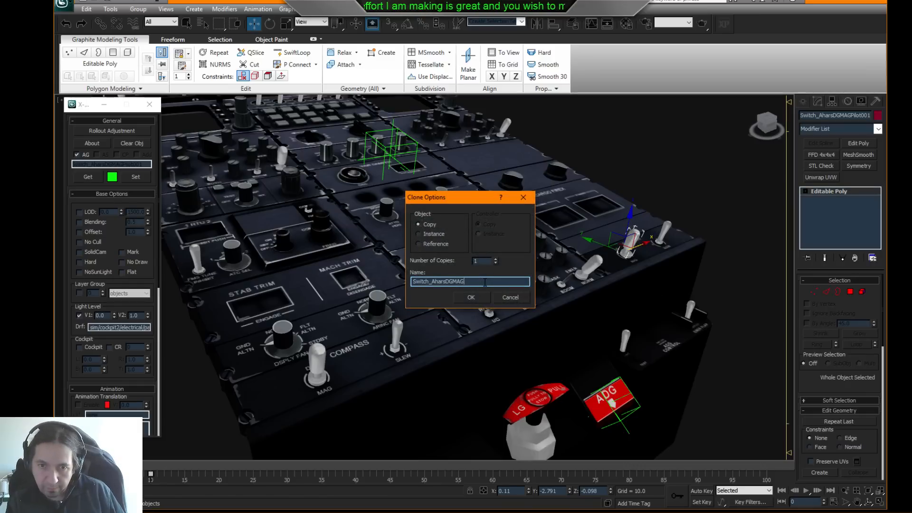
type("O")
key("Return")
- Move Switch_AharsDGMAGFO along X to about 0.113 so it sits on the first officer's MAG switch base
mouse_move(614, 275)
middle_mouse_down()
mouse_move(561, 295)
mouse_move(448, 289)
middle_mouse_up()
scroll(448, 289, "up", 2)
middle_click_drag(402, 253, 395, 267)
scroll(375, 271, "up", 2)
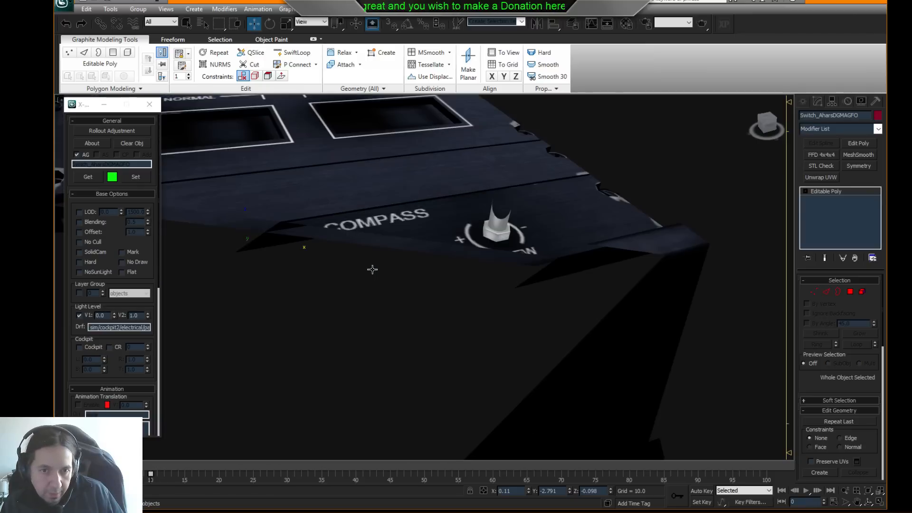
scroll(357, 276, "down", 3)
left_click_drag(374, 268, 381, 265)
scroll(386, 274, "down", 5)
middle_click_drag(386, 274, 466, 311, "alt")
scroll(418, 274, "up", 5)
scroll(458, 315, "down", 3)
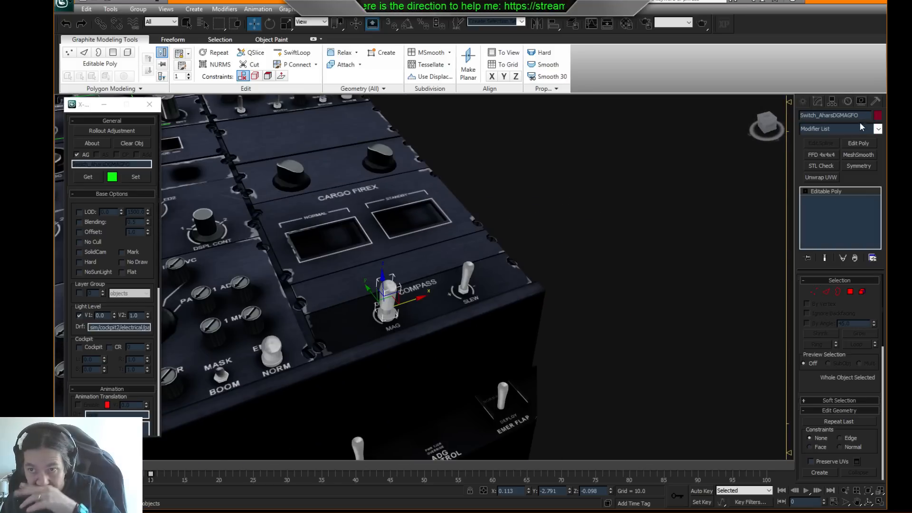
- Set the rotation dataref of Switch_AharsDGMAGFO to CRJ/ahrs2/slave and clear the selection
left_click_drag(145, 398, 159, 188)
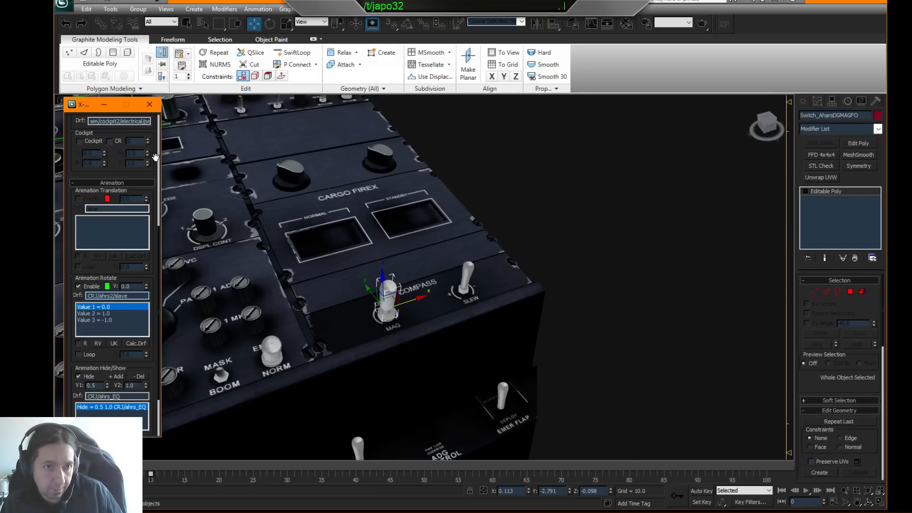
scroll(155, 157, "up", 8)
left_click(593, 175)
- Reselect Switch_AharsDGMAGFO, check its rotation dataref and copy the dataref of its hide animation
middle_click_drag(387, 289, 457, 246)
scroll(448, 266, "down", 3)
middle_click_drag(387, 275, 522, 232)
left_click(572, 212)
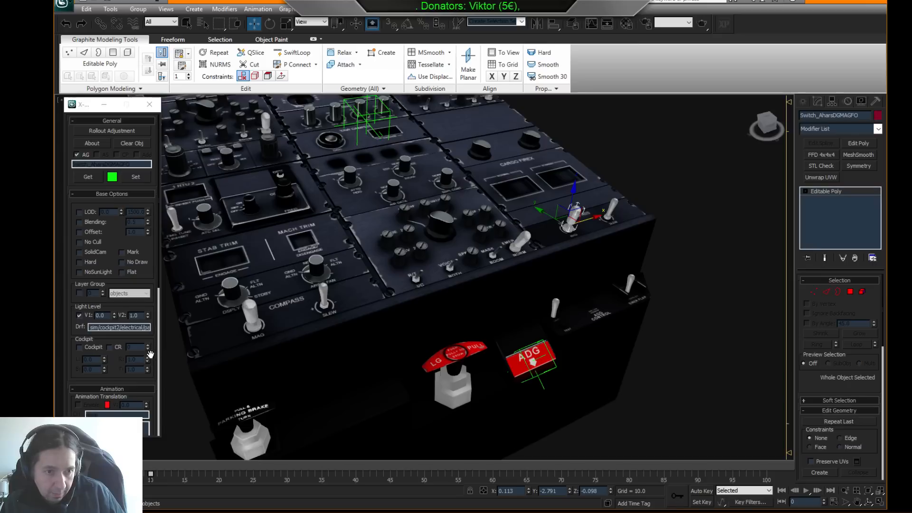
scroll(115, 317, "down", 5)
double_click(114, 323)
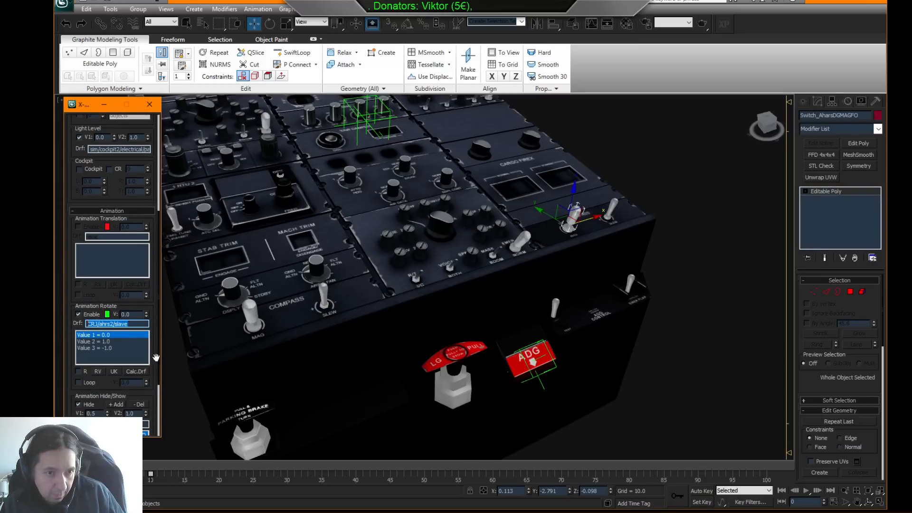
left_click(116, 424)
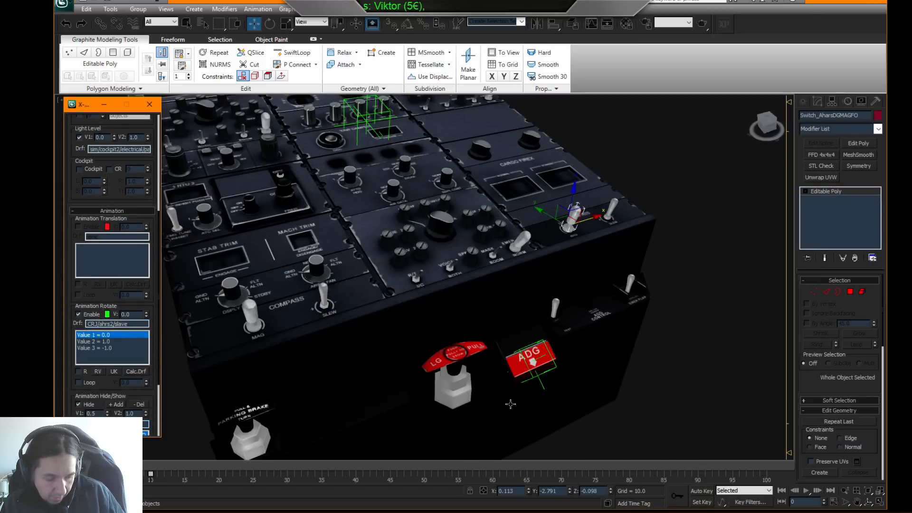
- Detach the base elements of both MAG and both SLEW switches from Cockpit_PanelCentral as a new object named SwitchesAharsBase
middle_click_drag(271, 334, 390, 299)
scroll(389, 299, "up", 3)
left_click(387, 296)
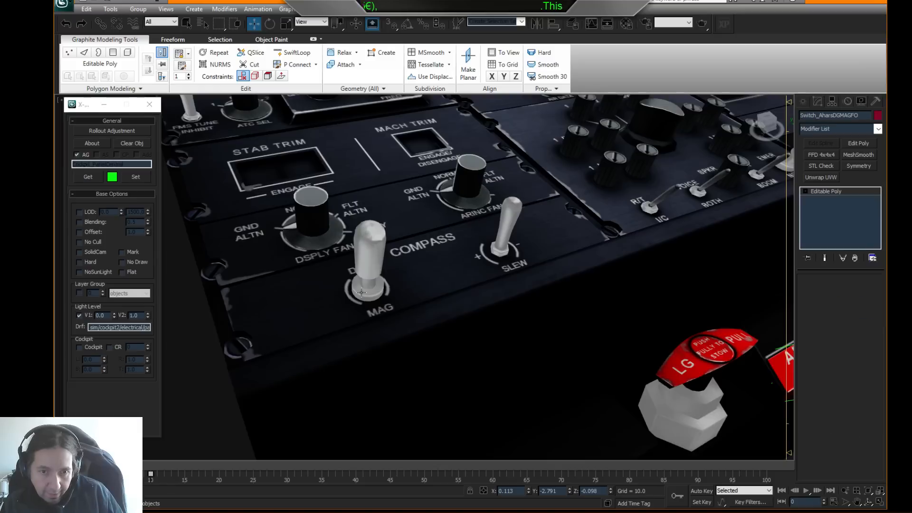
key("F3")
left_click(861, 292)
left_click(374, 299)
left_click(375, 297)
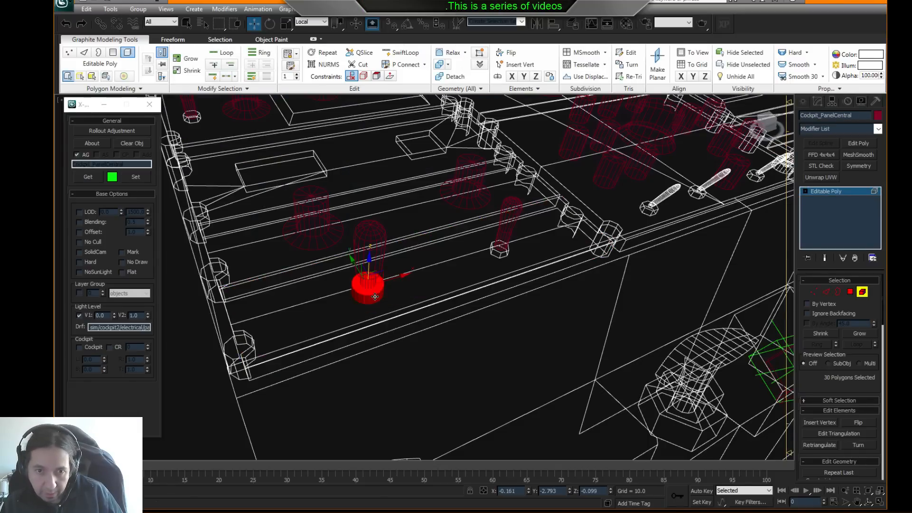
left_click(500, 252, "ctrl")
middle_click_drag(608, 230, 605, 211, "alt")
left_click(600, 193, "ctrl")
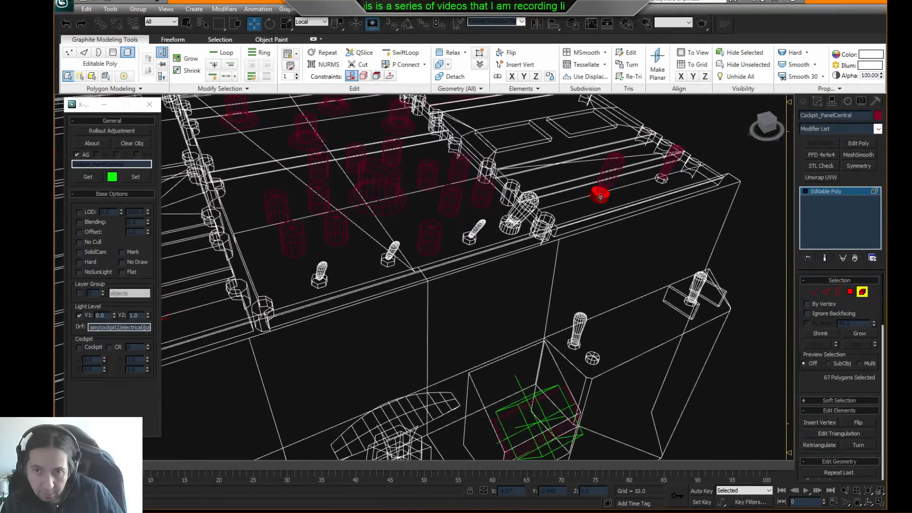
left_click(662, 179, "ctrl")
left_click(448, 77)
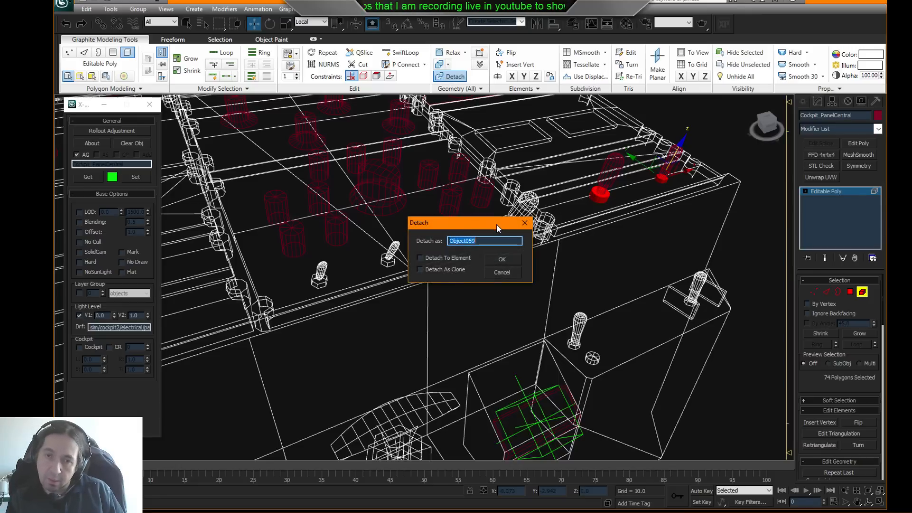
type("SwitchesAharsBase")
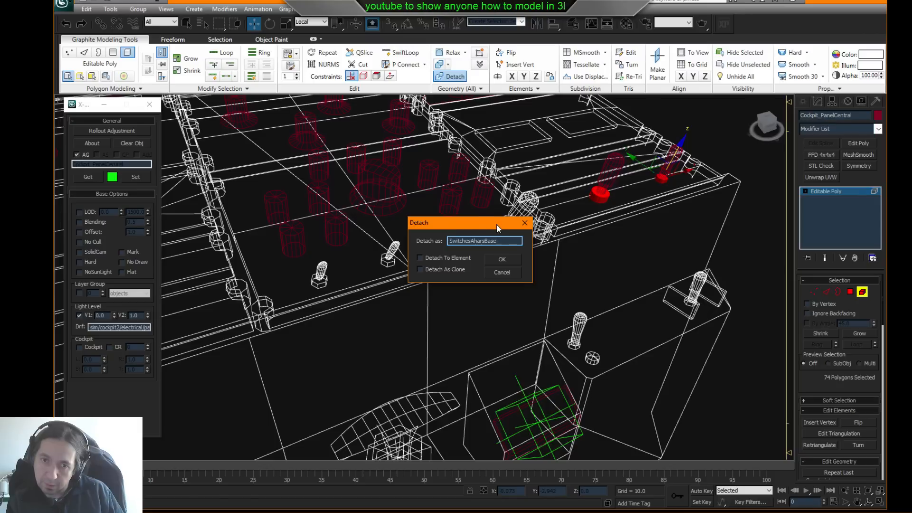
key("Return")
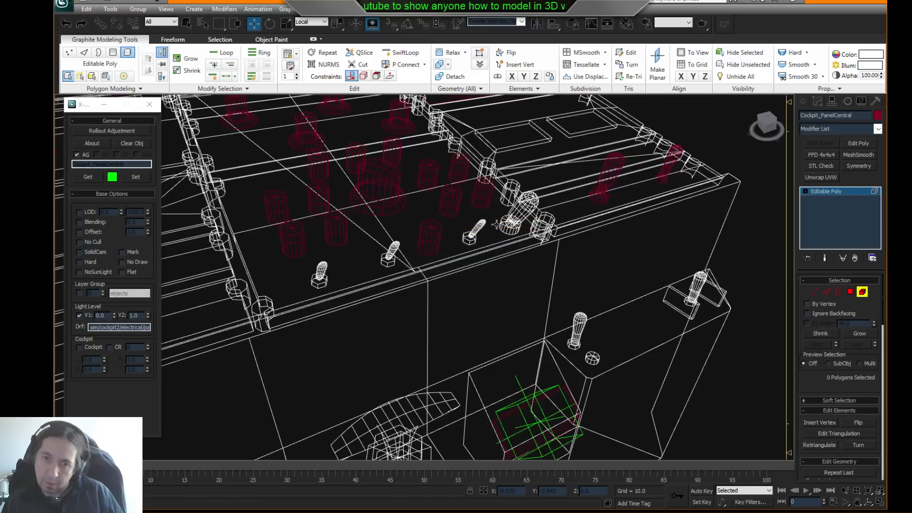
left_click(862, 292)
- Select the detached SwitchesAharsBase object and return the viewport from wireframe to shaded display
right_click(646, 220)
left_click(628, 210)
left_click(753, 233)
left_click(599, 202)
key("F3")
middle_click_drag(420, 308, 484, 316)
scroll(484, 316, "down", 8)
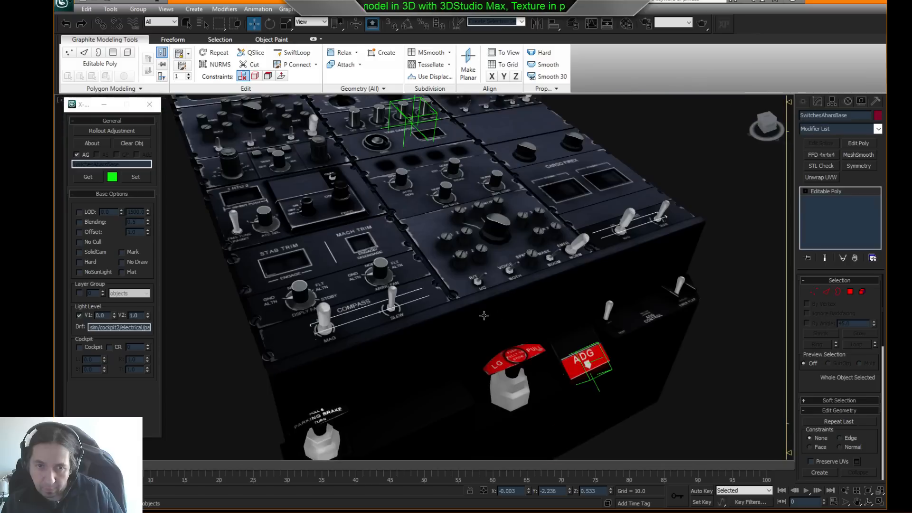
key("F3")
key("F3")
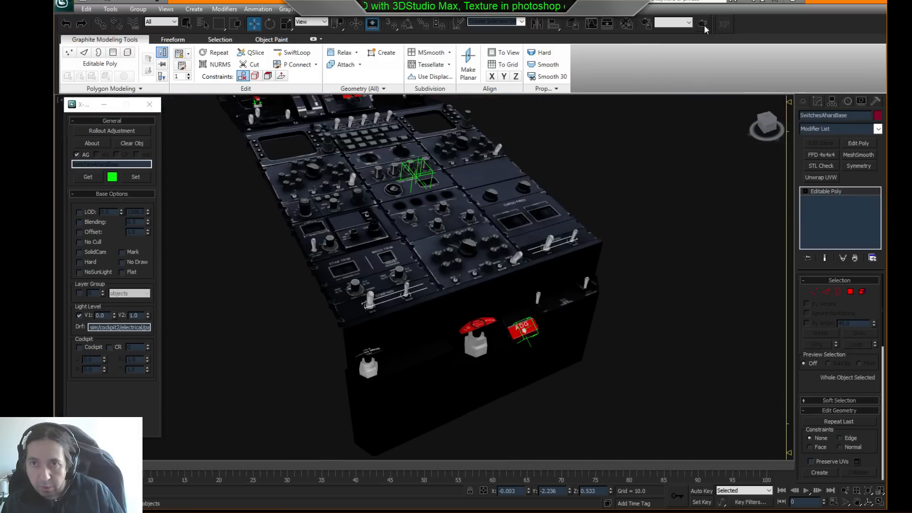
- Check in the X-Plane tool's rollout adjustment that the Base and Animation rollouts are enabled
left_click(135, 131)
left_click(453, 223)
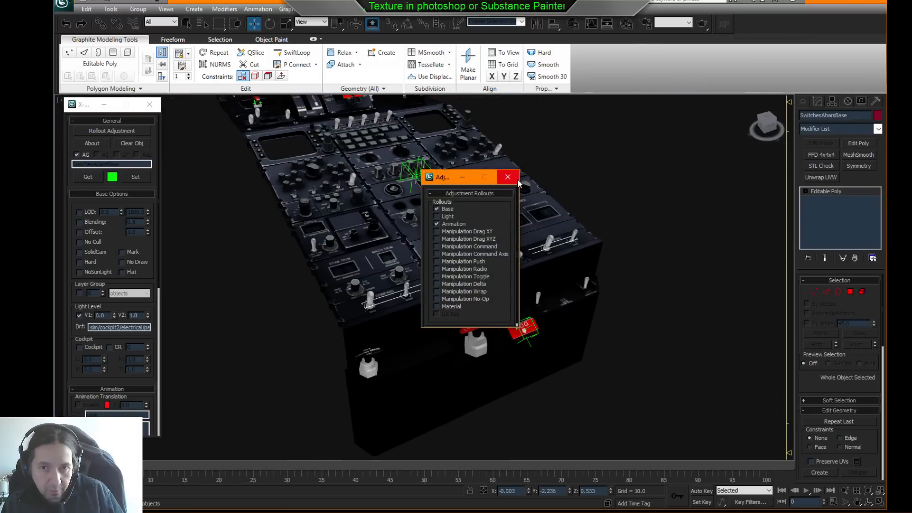
left_click(508, 178)
- Enable a Hide animation on SwitchesAharsBase with dataref CRJ/ahrs_EQ and V1 at 0.5, and store it on the object
scroll(138, 333, "down", 5)
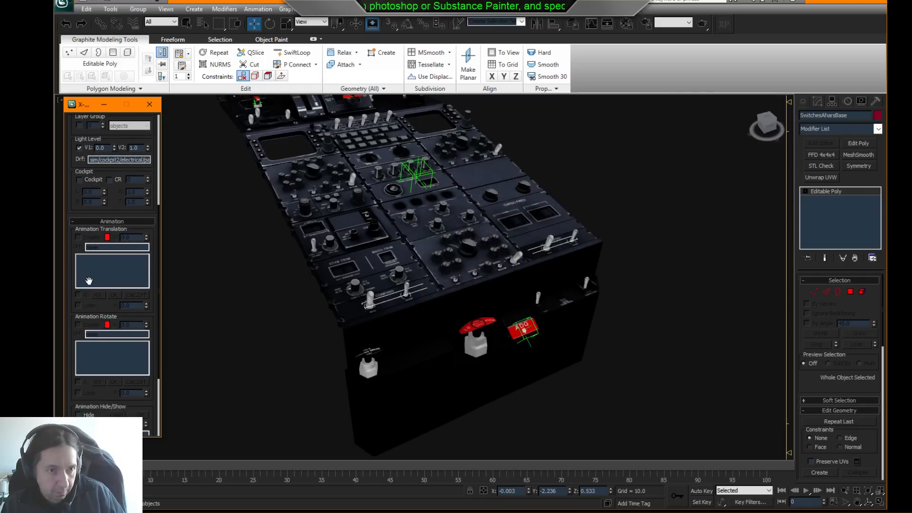
left_click(79, 415)
left_click_drag(152, 404, 164, 311)
left_click_drag(130, 345, 88, 344)
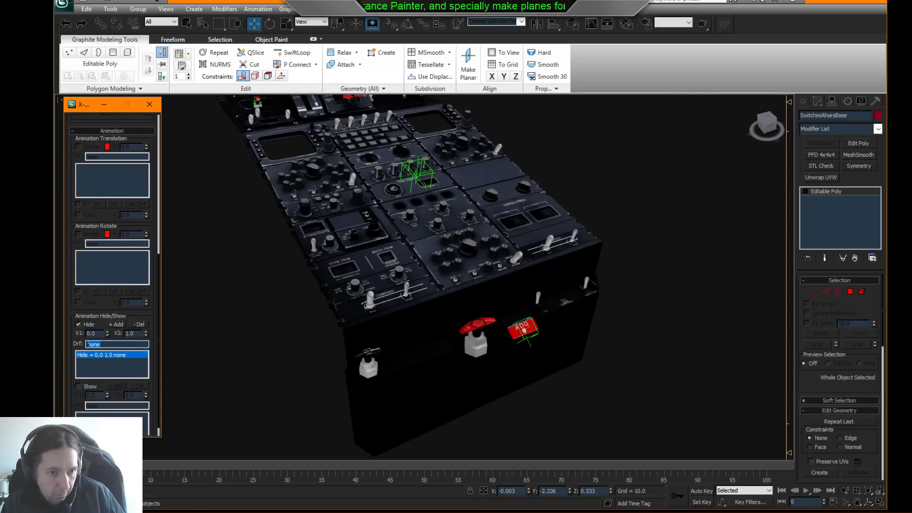
type("CRJ/ahrs_EQ")
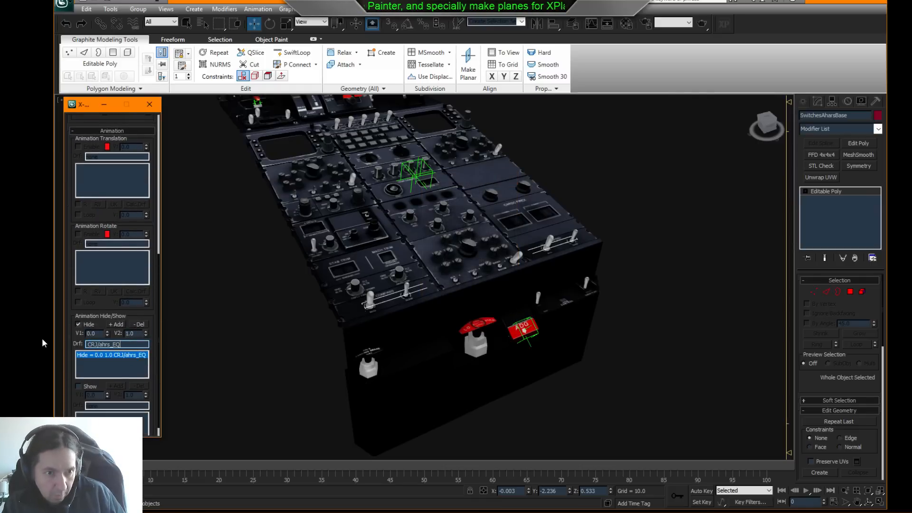
left_click(99, 335)
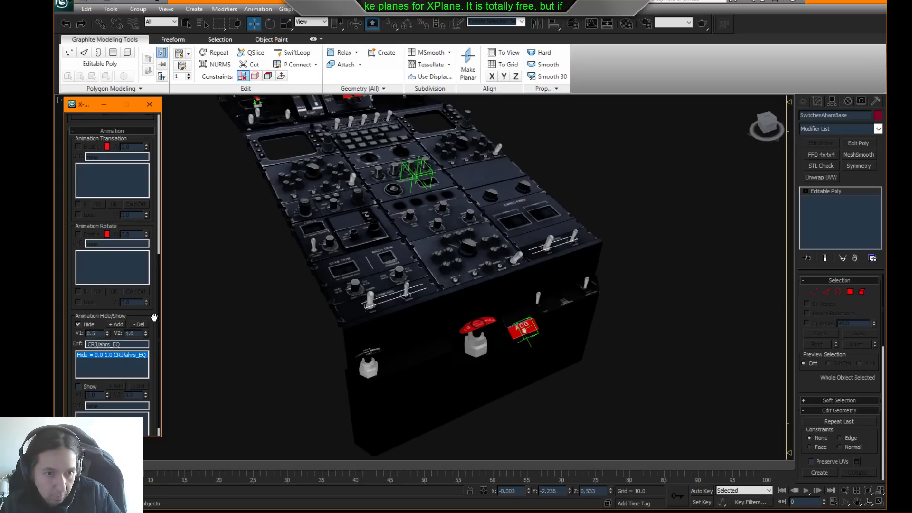
scroll(154, 285, "up", 5)
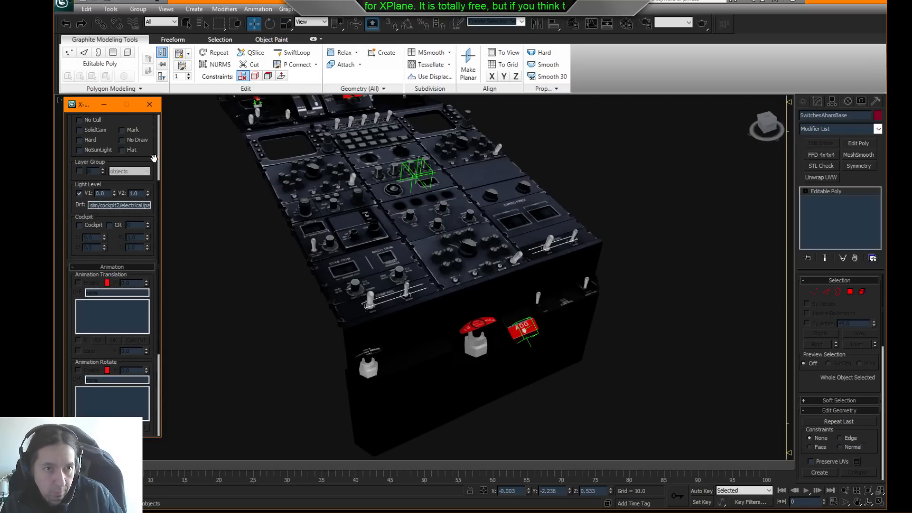
scroll(142, 192, "up", 2)
left_click(135, 117)
left_click(95, 118)
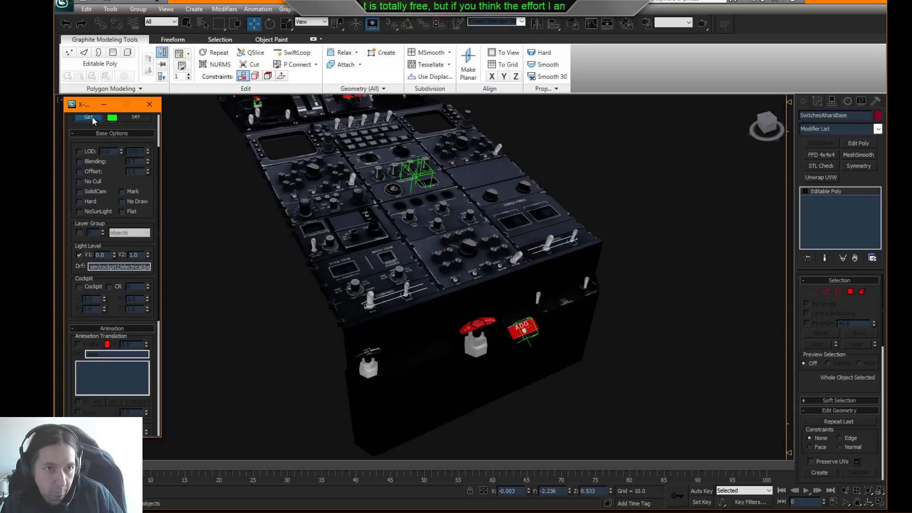
- Reselect SwitchesAharsBase to check its stored hide animation values and dataref, and clear the selection
left_click(635, 329)
scroll(713, 257, "up", 6)
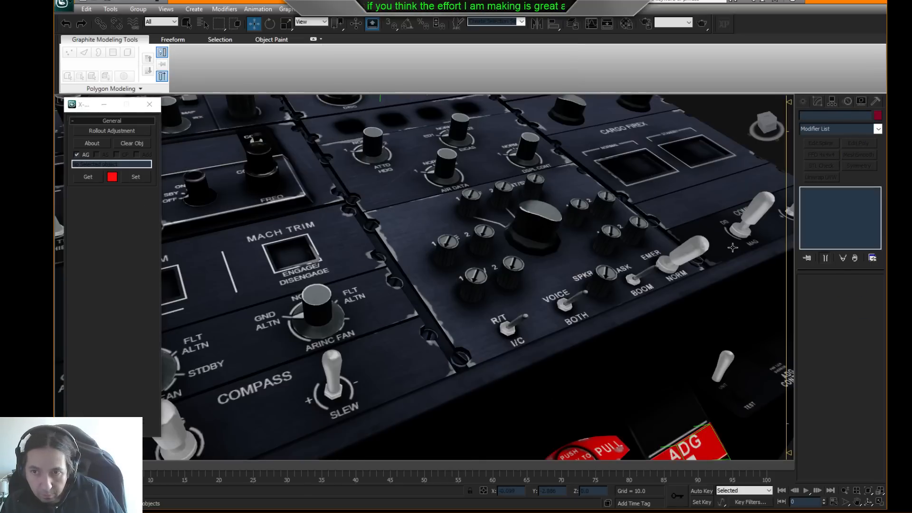
left_click(738, 230)
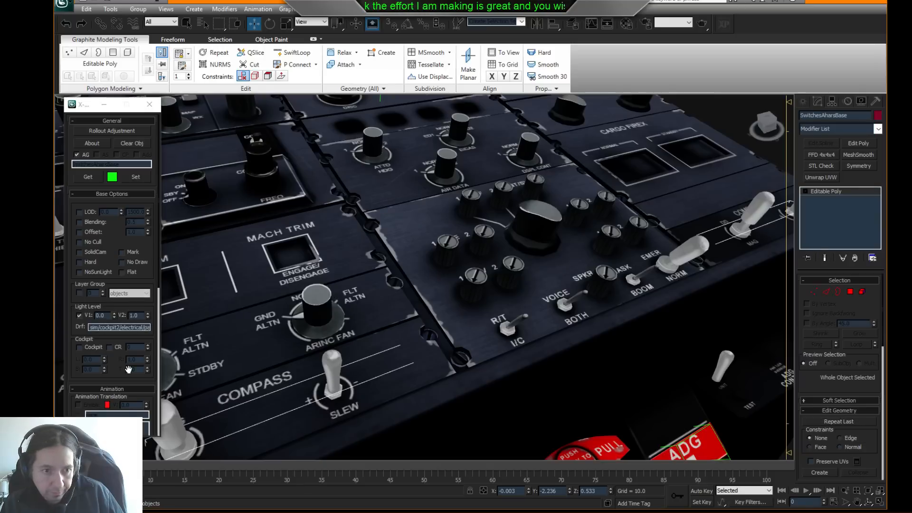
scroll(148, 375, "down", 5)
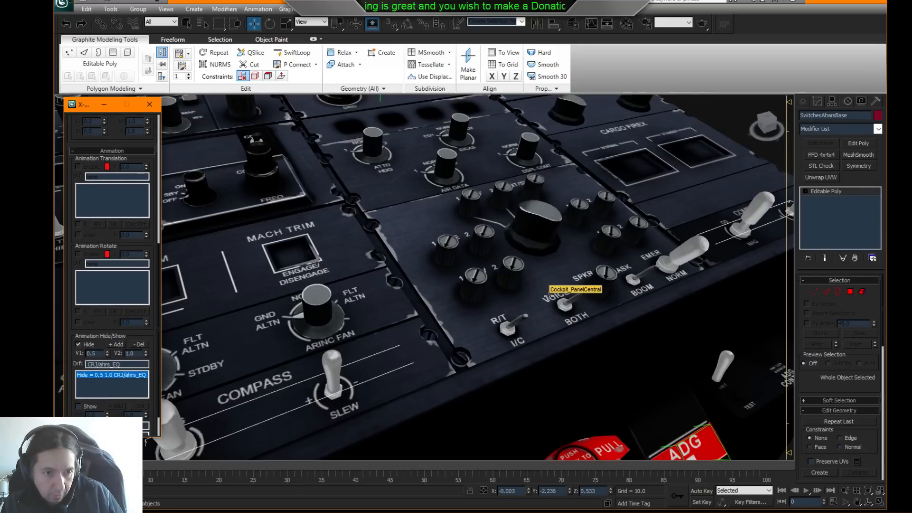
middle_click_drag(599, 193, 570, 214)
scroll(570, 213, "down", 8)
left_click(591, 219)
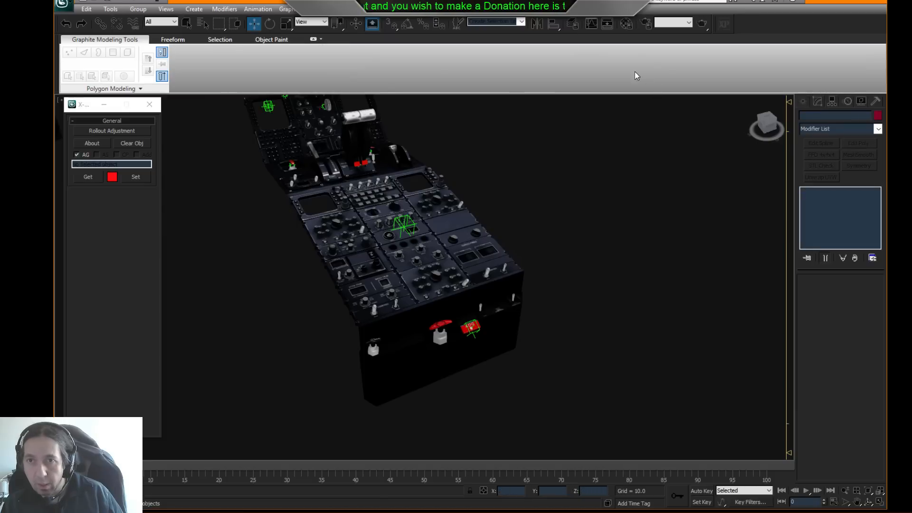
- Unhide the two AHARS hide-panel objects in the Cockpit_PanelCentral layer and inspect the panel
left_click(573, 24)
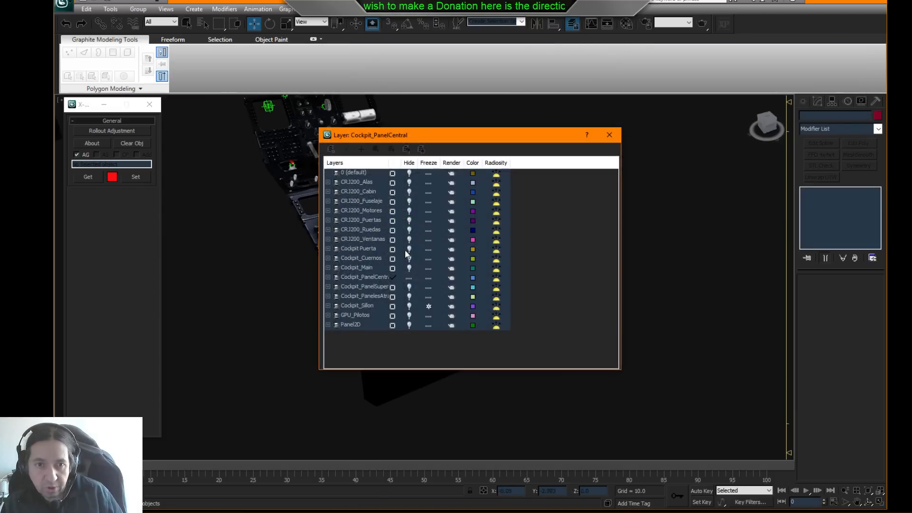
left_click(327, 277)
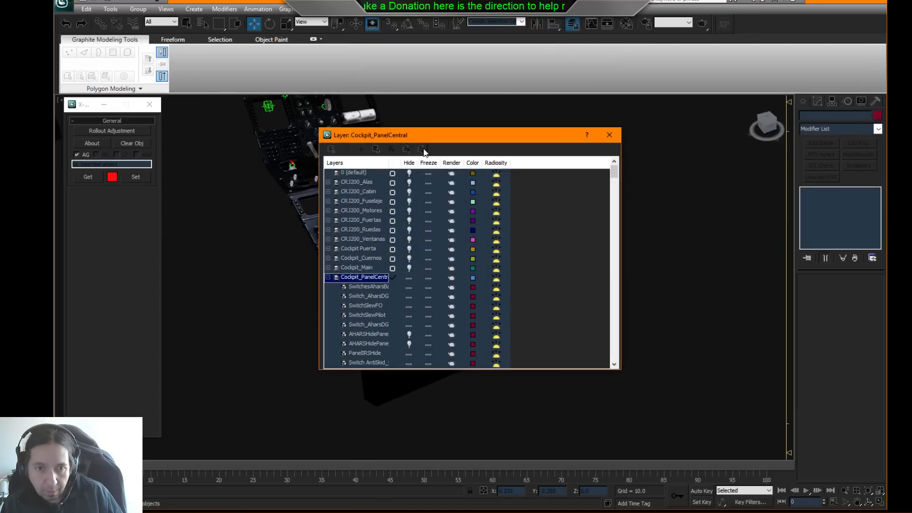
left_click_drag(442, 142, 599, 149)
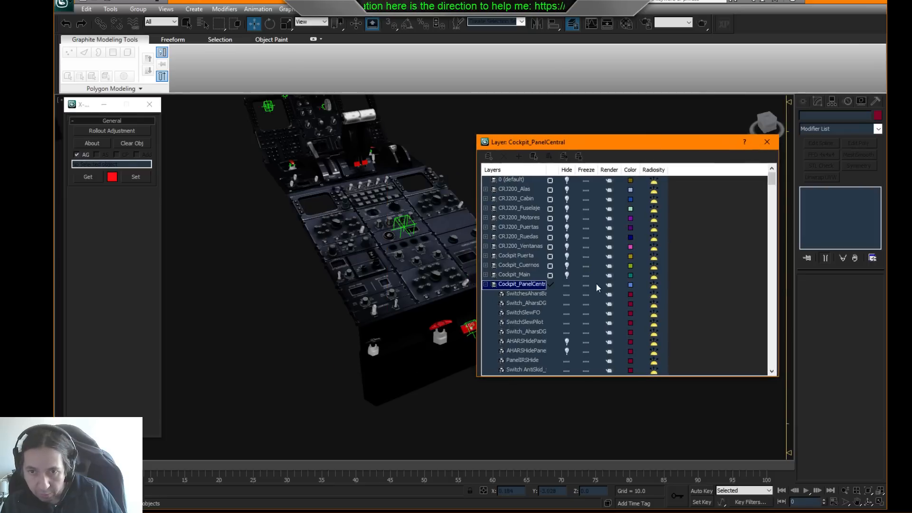
left_click(566, 341)
left_click(568, 351)
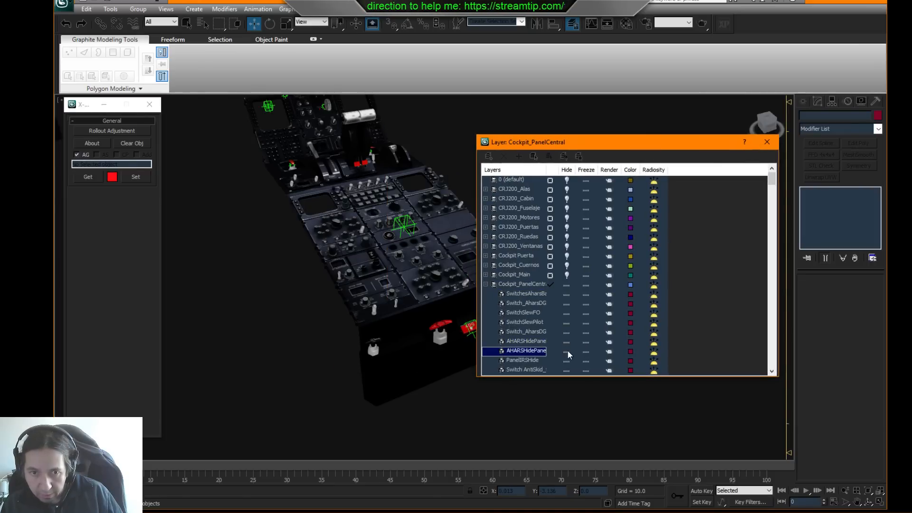
left_click(772, 143)
mouse_move(520, 270)
middle_mouse_down()
mouse_move(509, 285)
mouse_move(516, 283)
middle_mouse_up()
scroll(508, 286, "up", 3)
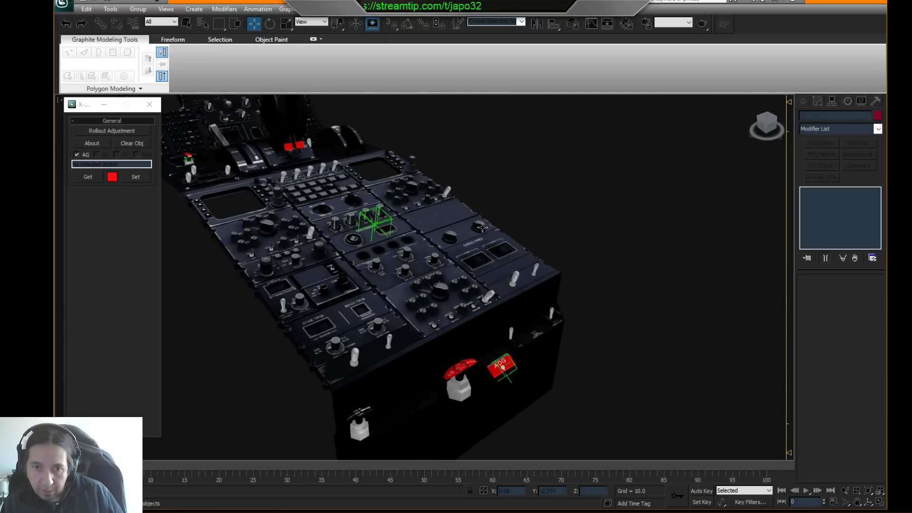
middle_click_drag(550, 236, 504, 264, "alt")
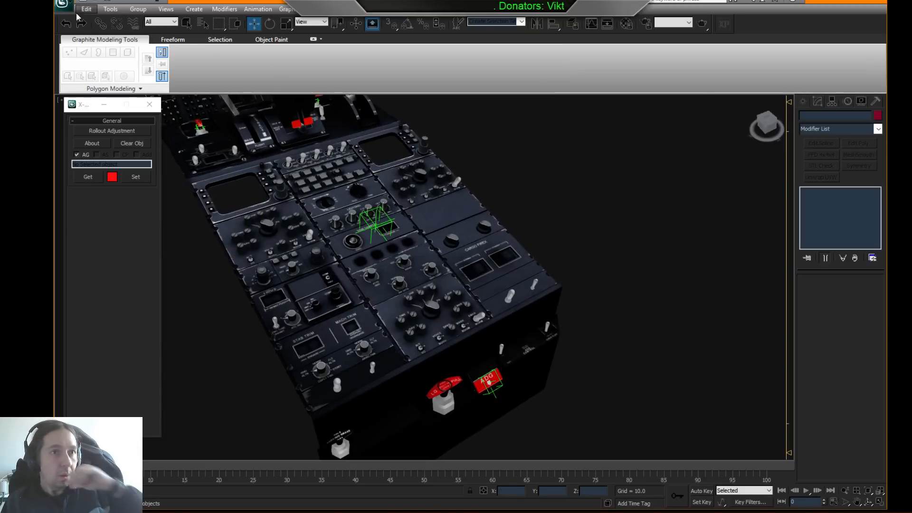
- Save the scene as the next incremental version after CRJ200_Total_64.max
left_click(64, 5)
left_click(100, 109)
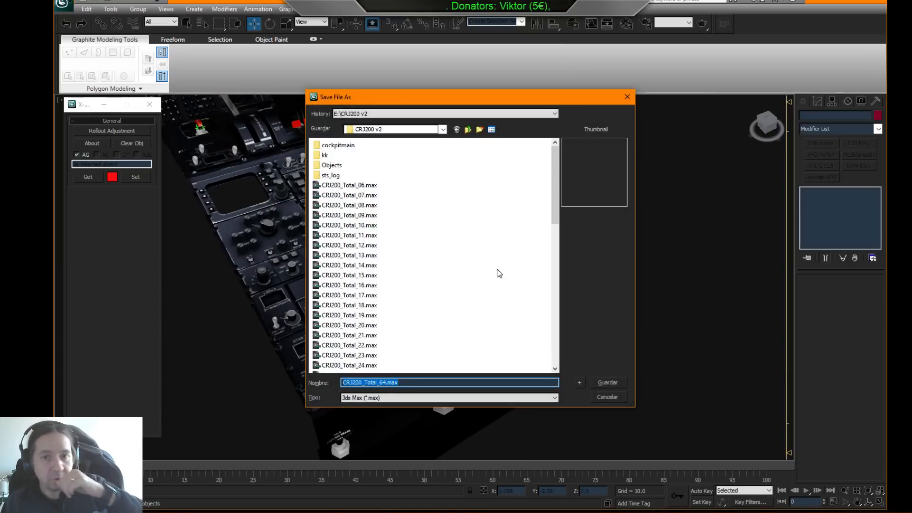
left_click(578, 380)
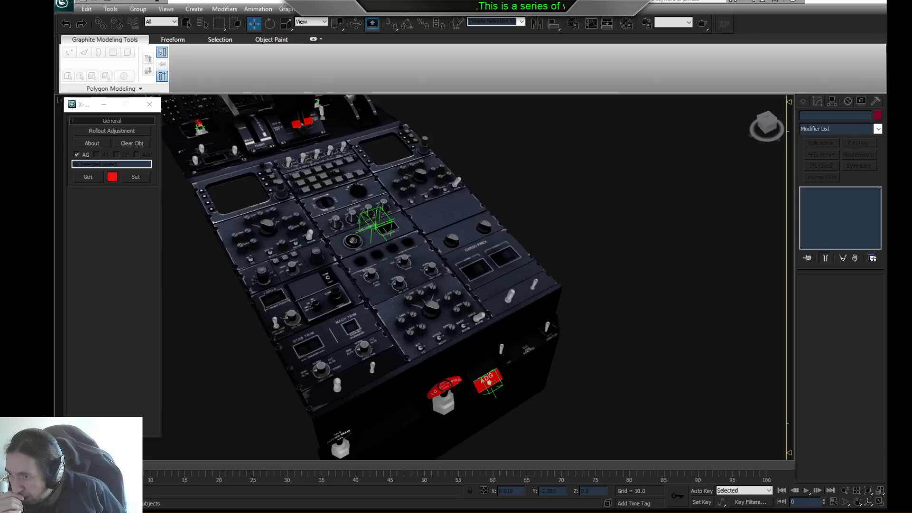
- Delete the EMER FLAP toggle switch element from Cockpit_PanelCentral's end face
middle_click_drag(602, 339, 528, 323)
scroll(577, 322, "up", 3)
scroll(522, 318, "up", 3)
middle_click_drag(520, 316, 505, 296)
middle_click_drag(513, 359, 501, 330)
middle_click_drag(448, 347, 485, 332, "alt")
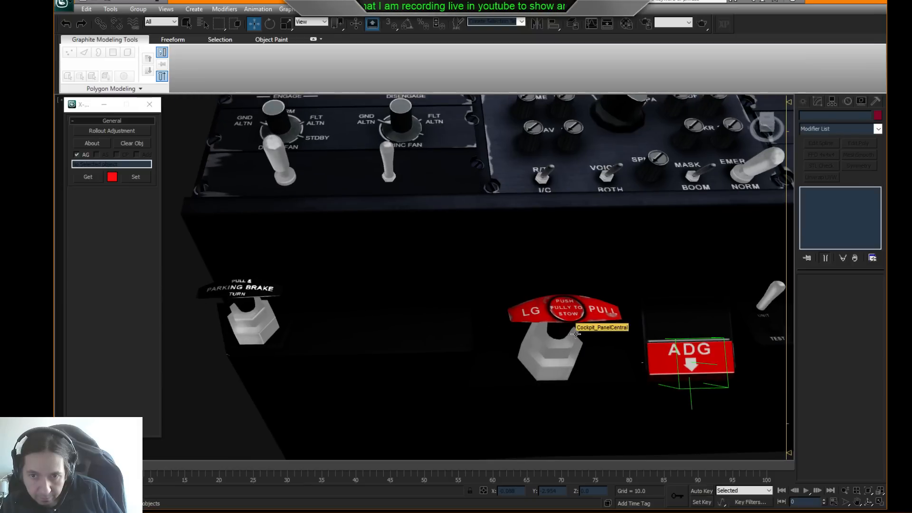
middle_click_drag(575, 334, 472, 311)
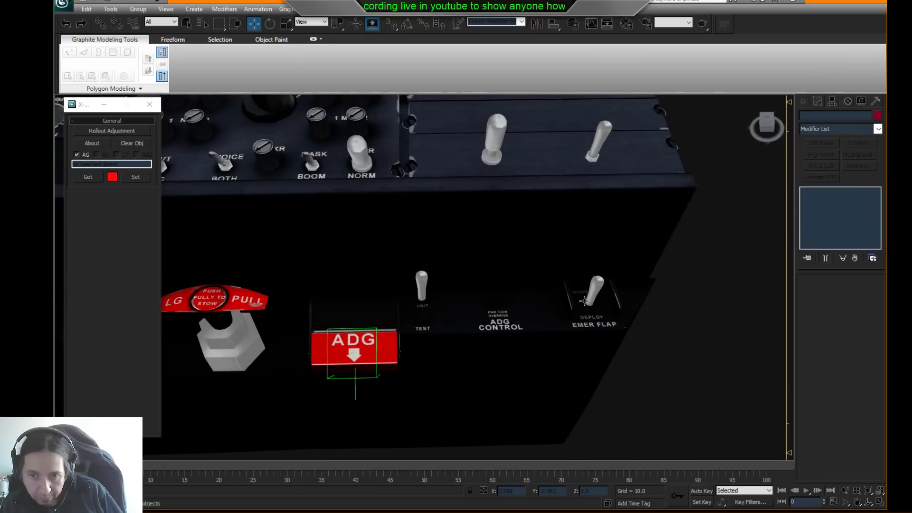
left_click(596, 293)
key("F3")
key("F3")
key("5")
left_click(595, 294)
key("z")
scroll(644, 319, "down", 3)
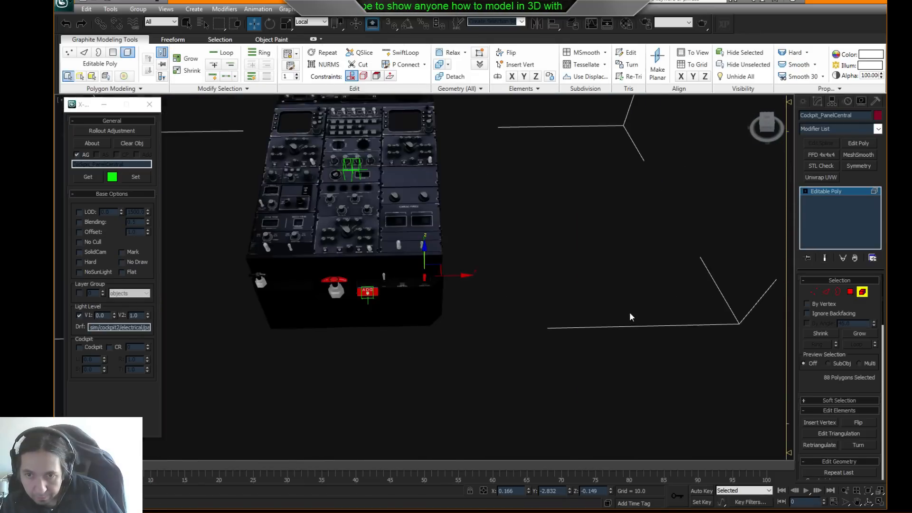
scroll(513, 298, "up", 5)
middle_click_drag(513, 298, 526, 323, "alt")
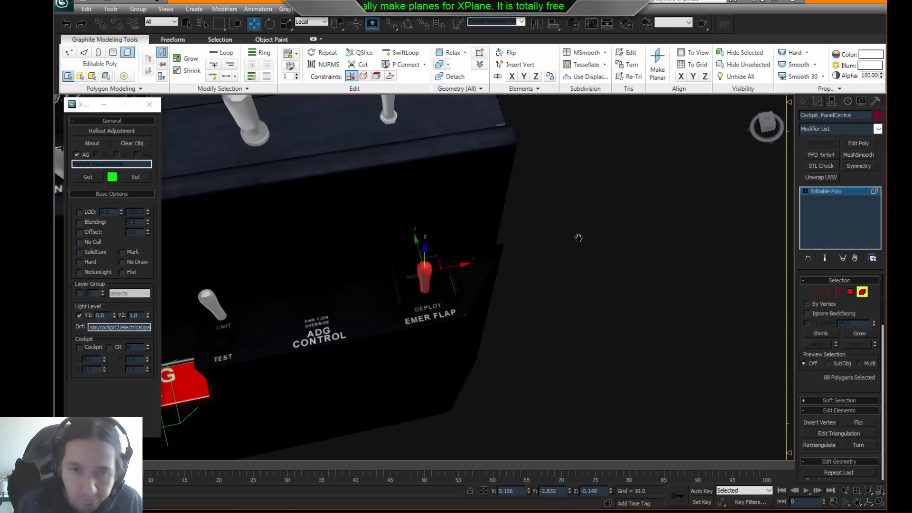
scroll(588, 235, "down", 4)
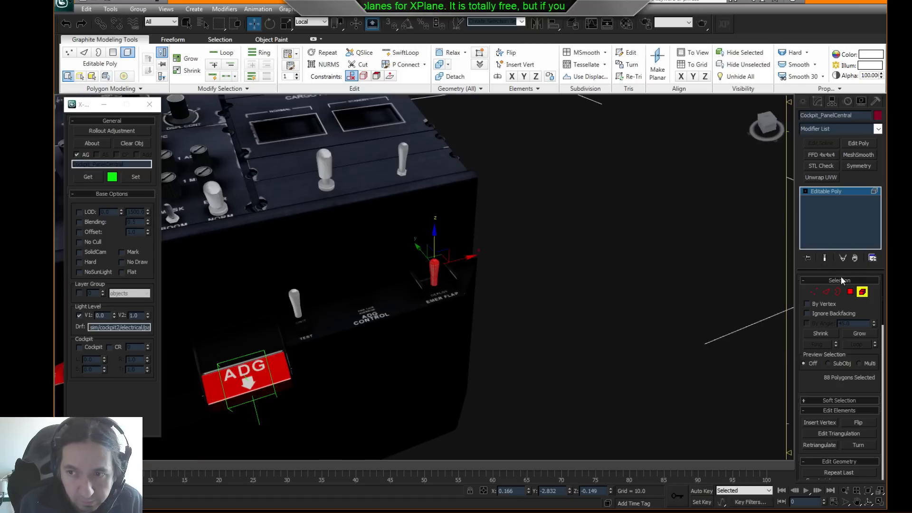
middle_click_drag(612, 270, 614, 270)
key("Delete")
- Delete the two guard elements flanking the EMER FLAP switch position and leave element editing
middle_click_drag(529, 267, 523, 285, "alt")
left_click(457, 273)
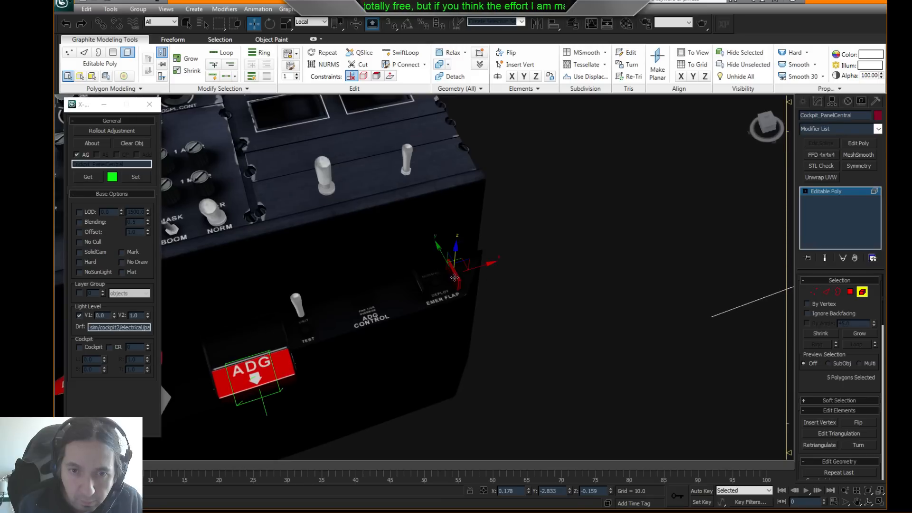
left_click(422, 289, "ctrl")
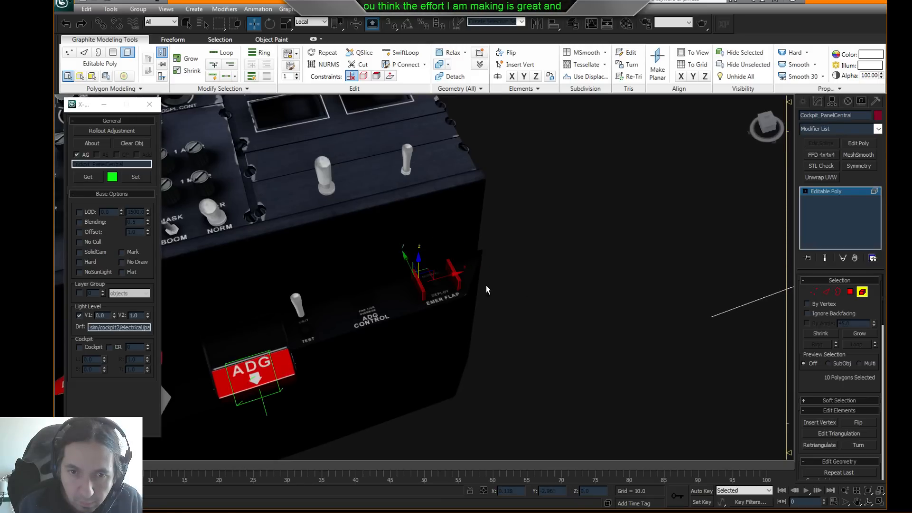
key("Delete")
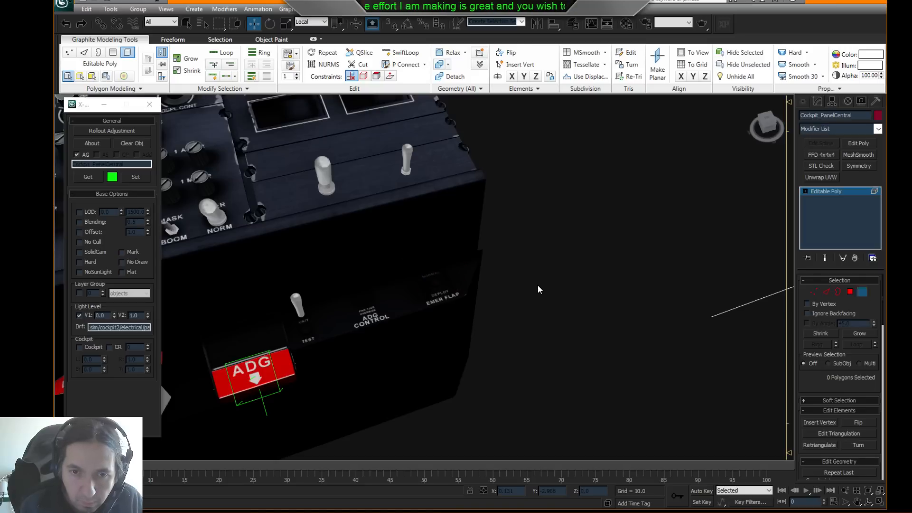
left_click(863, 291)
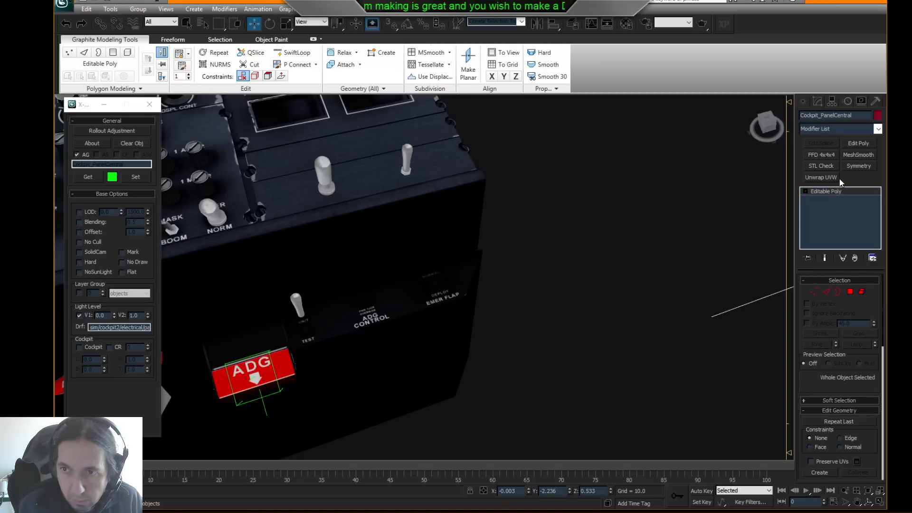
- Check the polygon carrying the EMER FLAP lettering, and add an Unwrap UVW modifier to Cockpit_PanelCentral
left_click(850, 292)
left_click(435, 294)
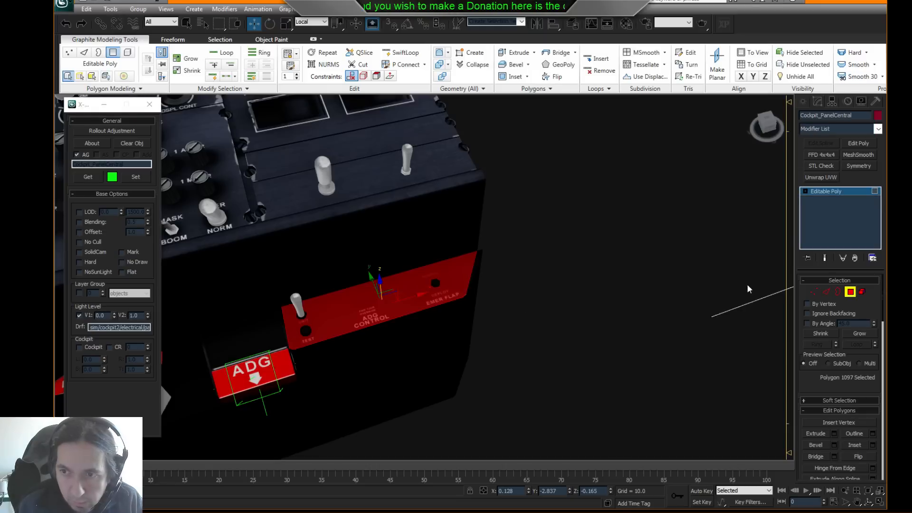
left_click(850, 292)
left_click(821, 177)
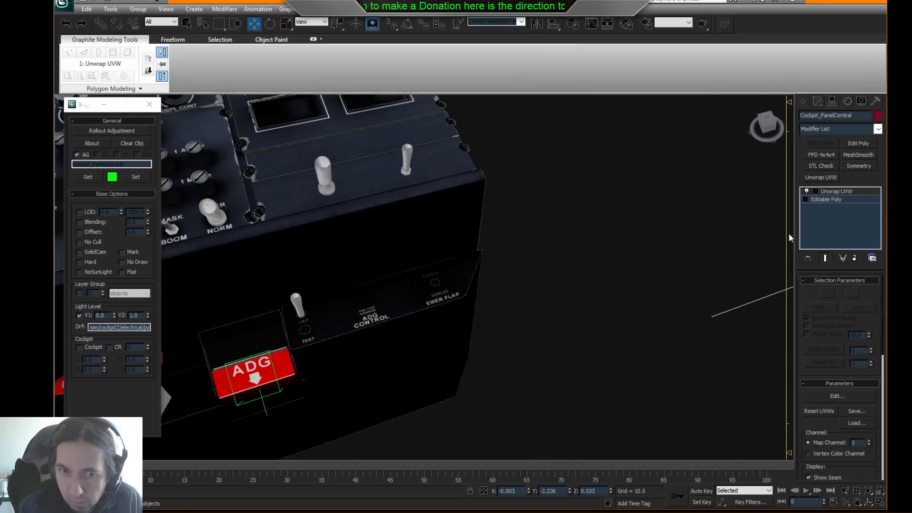
scroll(527, 306, "up", 6)
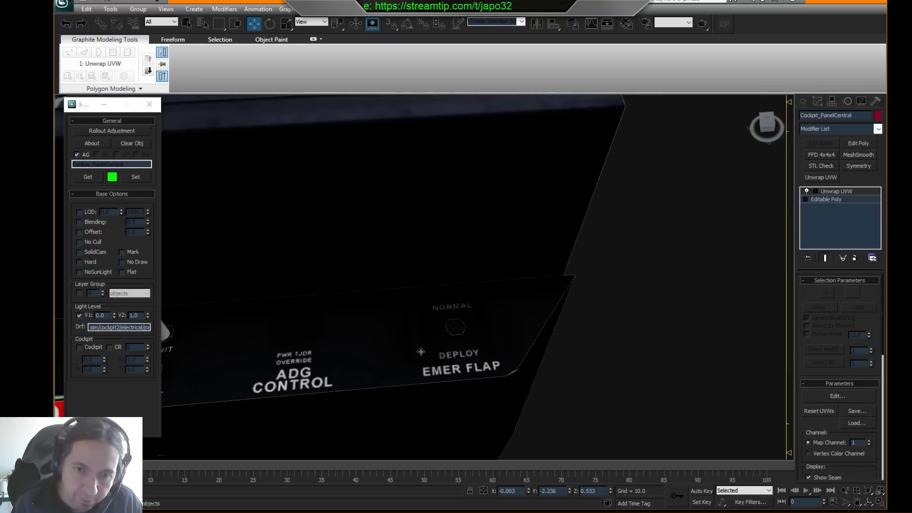
- Add an Edit Poly modifier above the Unwrap UVW and activate the Cut tool at edge level
left_click(858, 143)
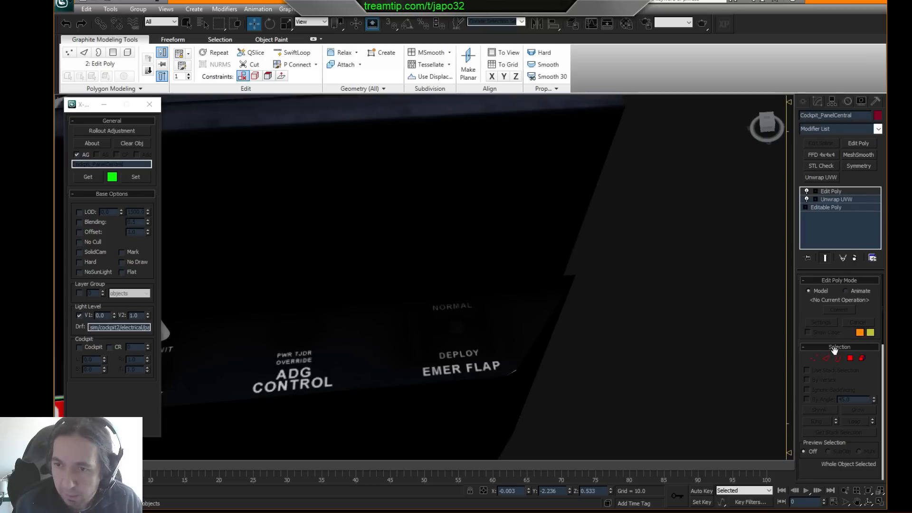
left_click(826, 358)
key("F3")
key("F3")
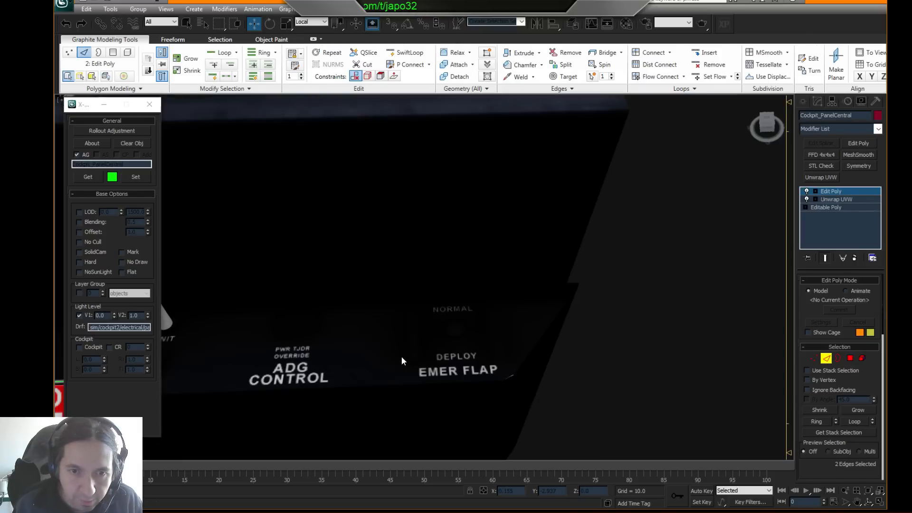
left_click(363, 64)
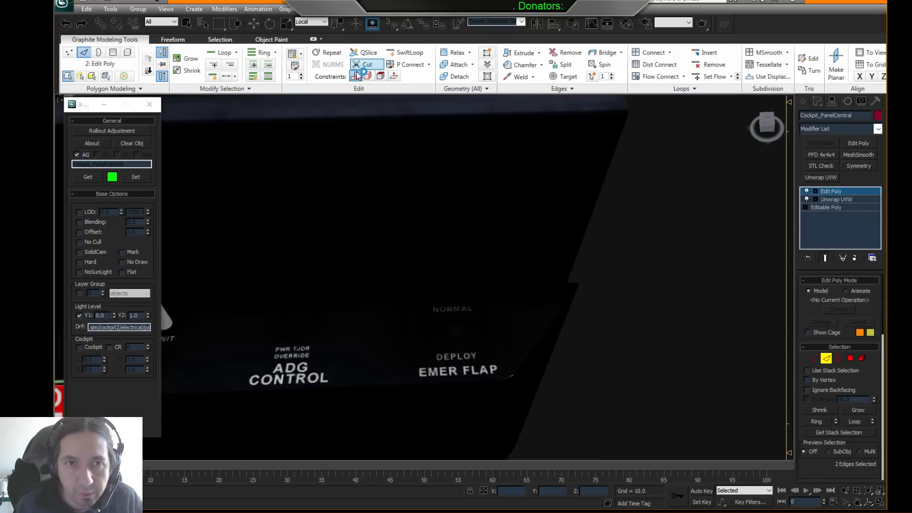
- Try to cut an edge across the panel face between the ADG CONTROL and EMER FLAP labels
left_click(386, 384)
key("F3")
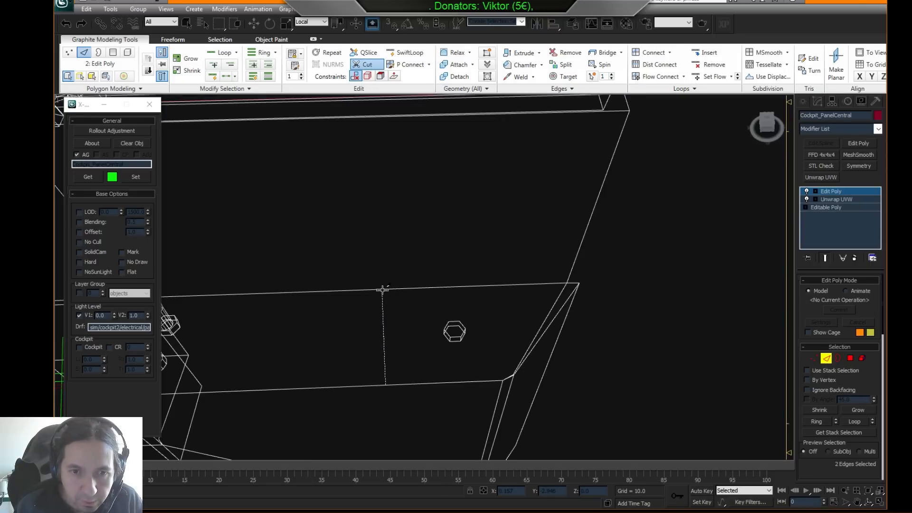
left_click(382, 288)
key("F3")
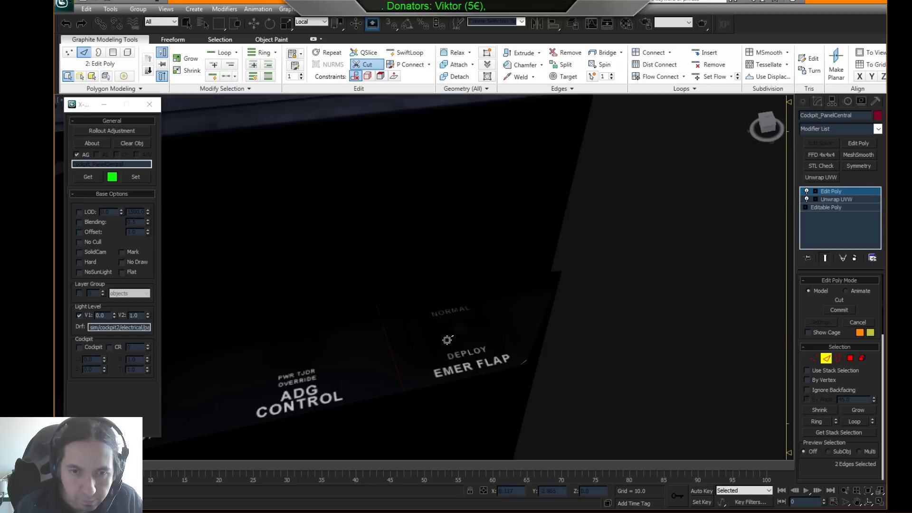
middle_click_drag(455, 340, 429, 356, "alt")
key("ctrl+z")
- Cut an edge from the lower to the upper border of the panel face, close beside the EMER FLAP label, and leave edge editing
key("F3")
key("F3")
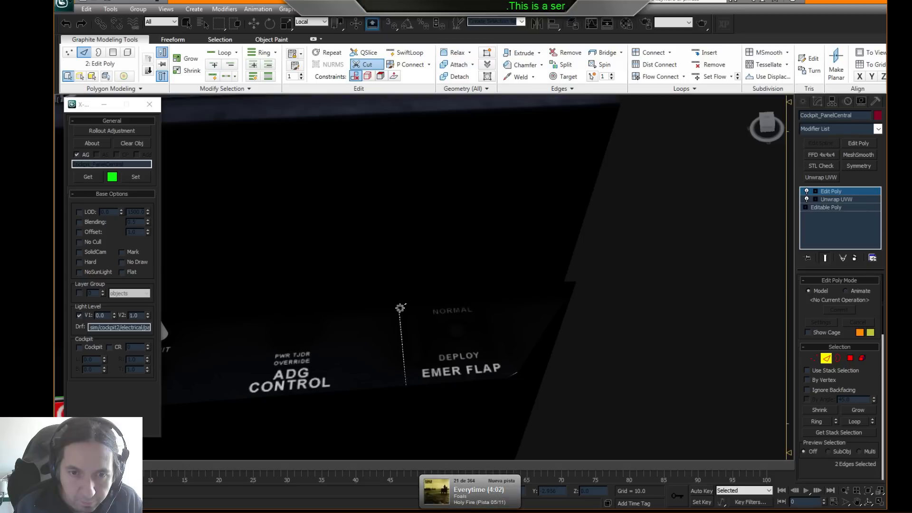
key("F3")
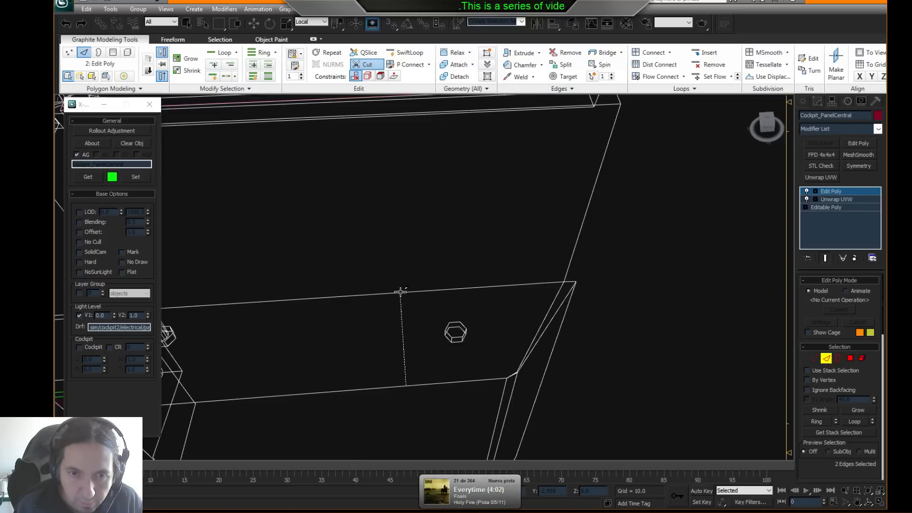
left_click(400, 291)
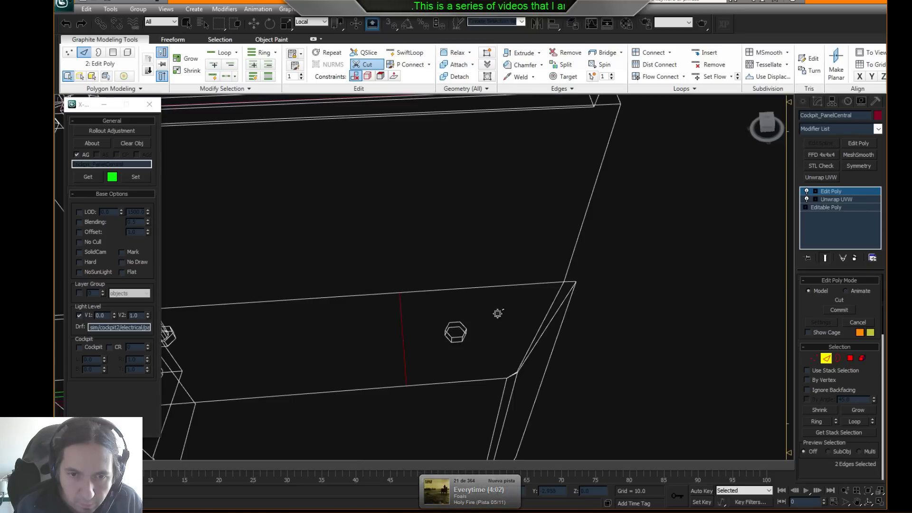
key("F3")
scroll(551, 332, "down", 5)
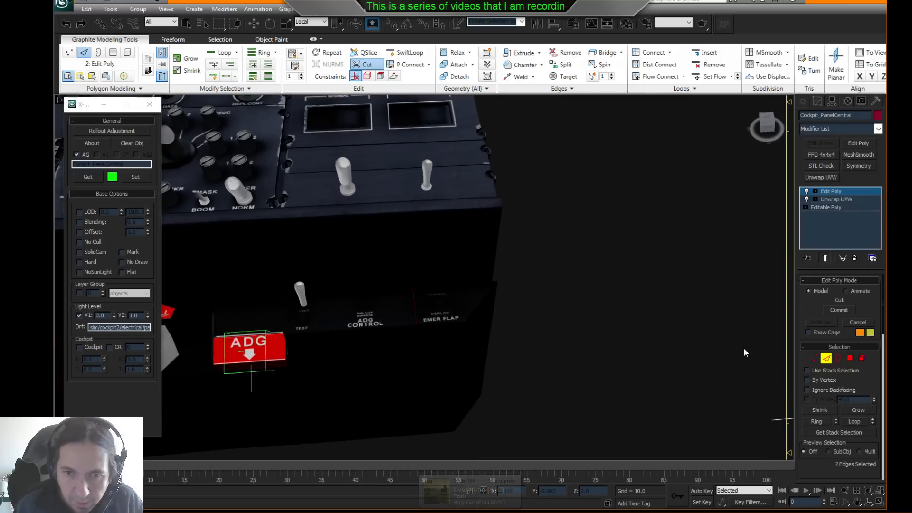
left_click(827, 359)
- Add a second Unwrap UVW modifier on top of the stack and open its UV editor beside the EMER FLAP area
left_click(817, 177)
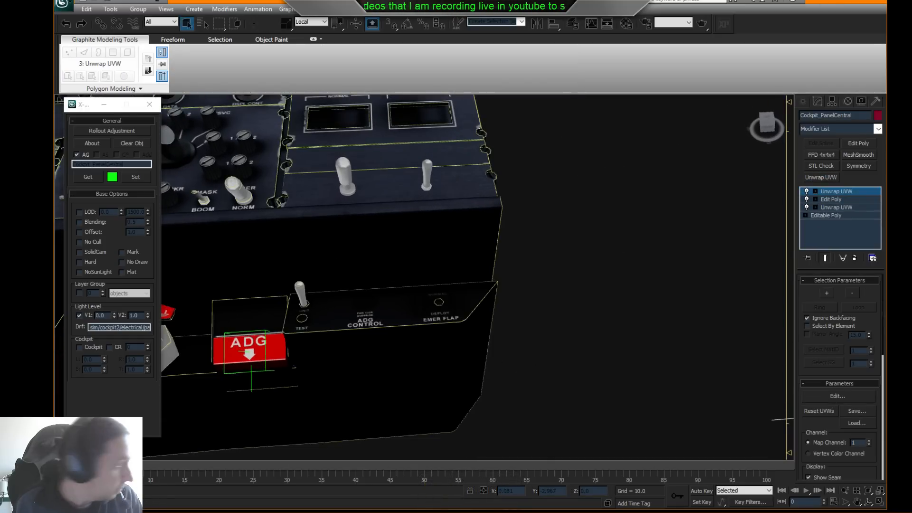
left_click(838, 395)
left_click_drag(487, 1, 291, 64)
middle_click_drag(528, 165, 598, 160)
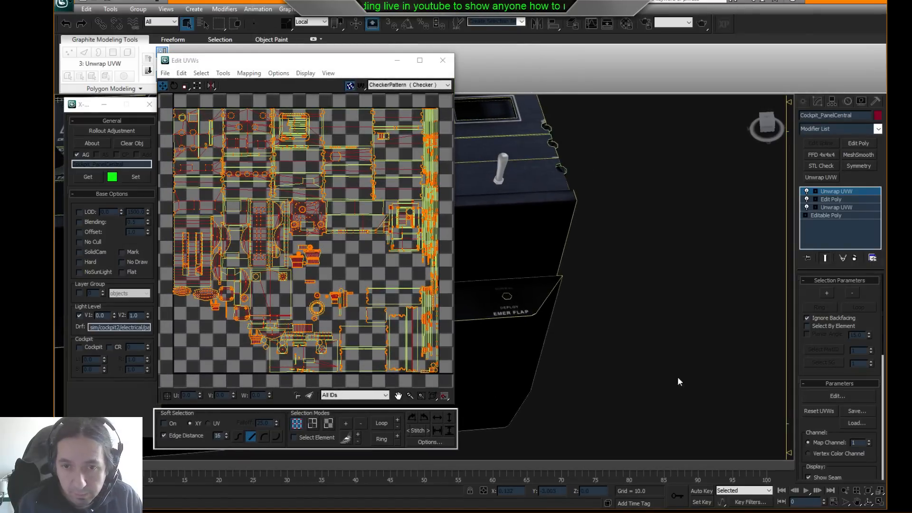
- Select the newly separated EMER FLAP face and its small corner face at face level, and frame them in the UV editor
left_click(816, 192)
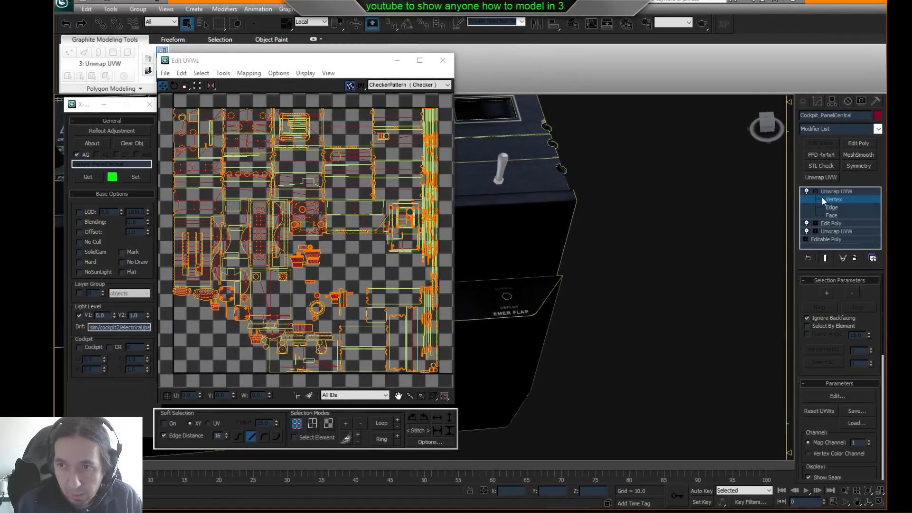
left_click(831, 215)
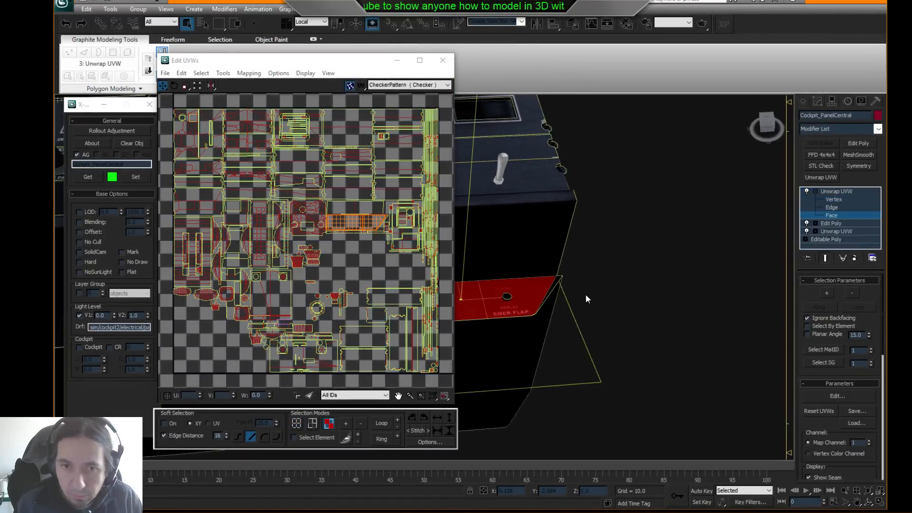
left_click(524, 299)
left_click(559, 277, "ctrl")
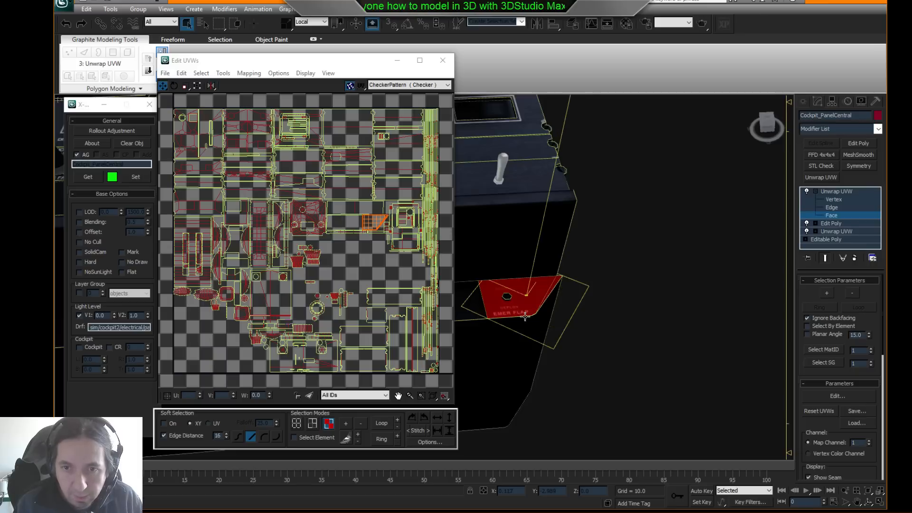
scroll(321, 259, "up", 9)
middle_click_drag(374, 222, 332, 260)
key("F3")
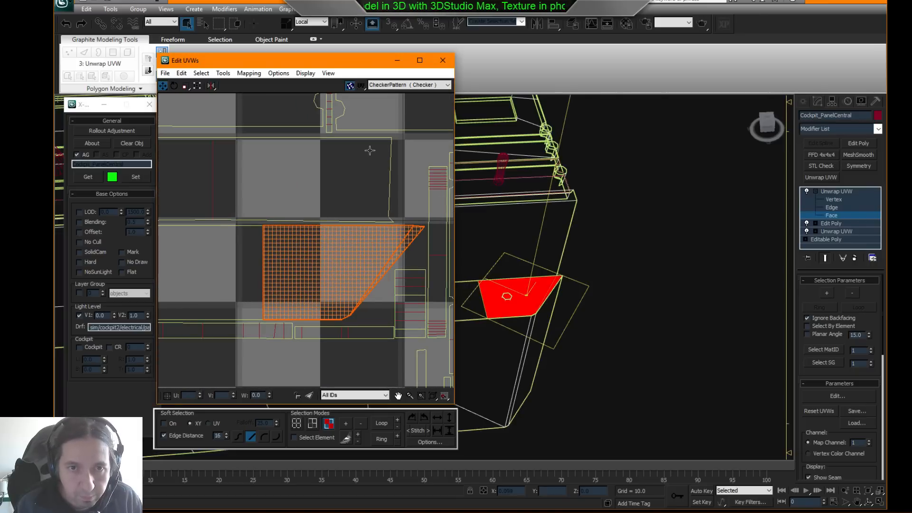
right_click(339, 258)
left_click(323, 283)
middle_click_drag(348, 258, 347, 267)
left_click(223, 73)
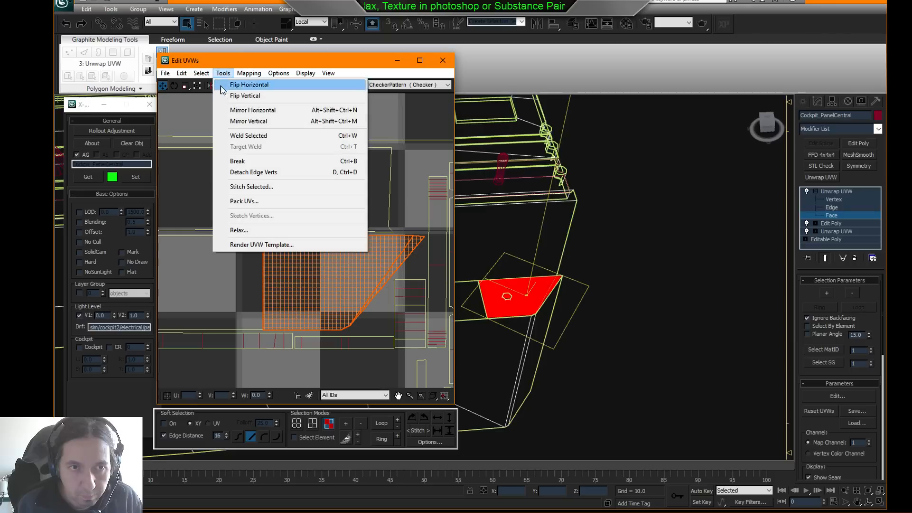
- Turn off bitmap tiling, set brightness to 1.0, enable constant update, and show Map #15 (Cockpit_PanelCentral.psd) as the UV background
left_click(427, 441)
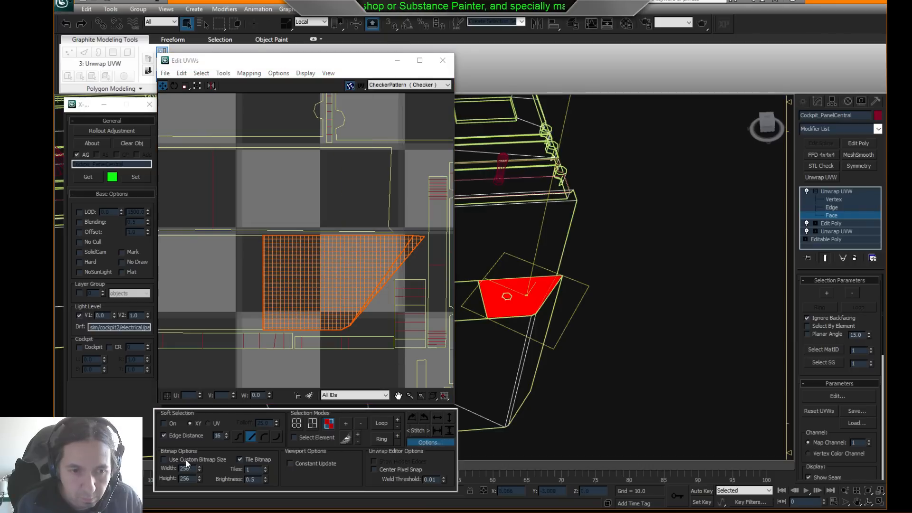
left_click(240, 459)
left_click_drag(265, 476, 283, 426)
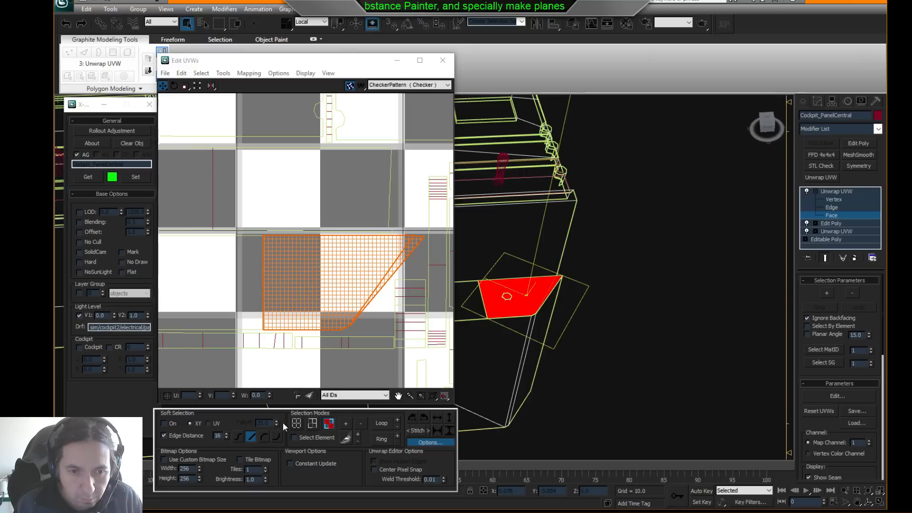
left_click(289, 464)
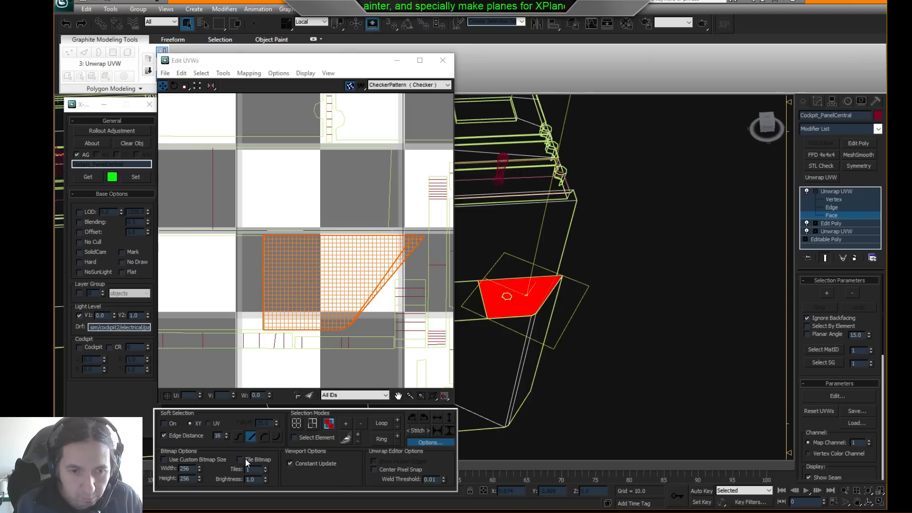
left_click(428, 85)
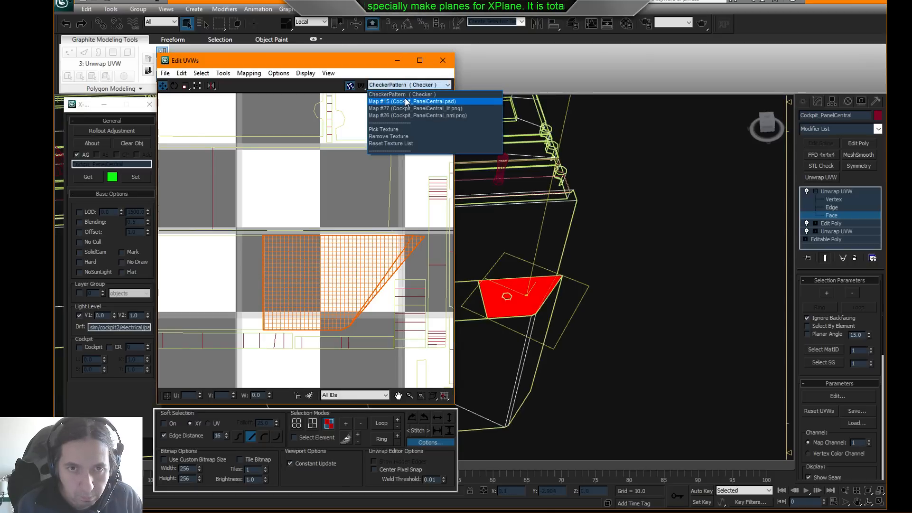
left_click(406, 96)
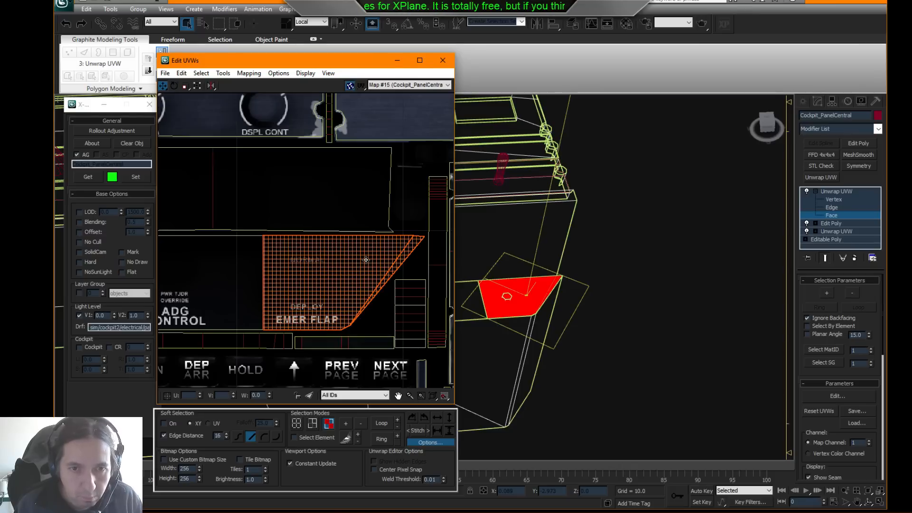
- Select the EMER FLAP face and its corner face in the UV editor and scale them down to about half size
key("F3")
left_click(631, 280)
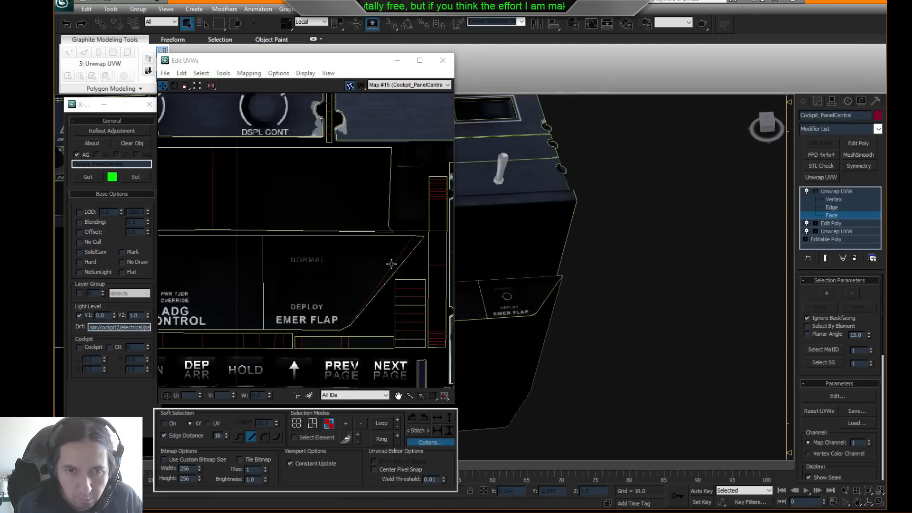
left_click(354, 254)
left_click(400, 257, "ctrl")
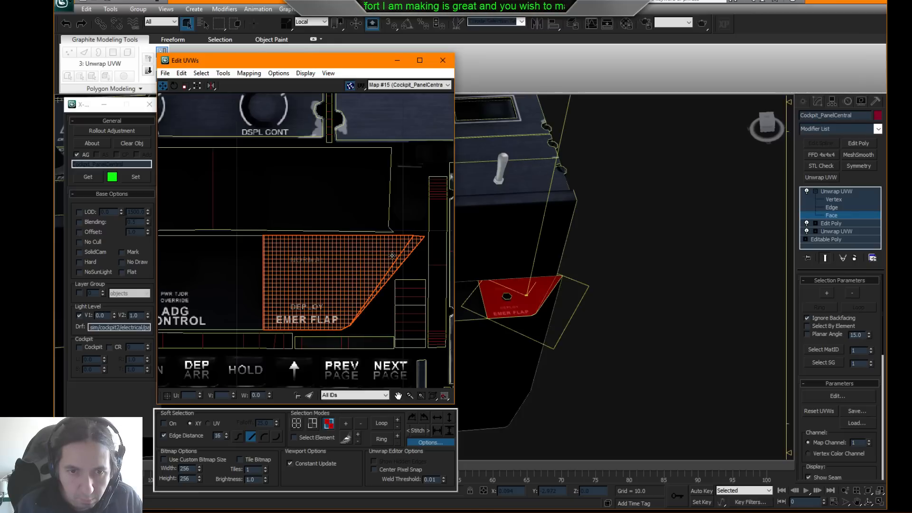
left_click(197, 86)
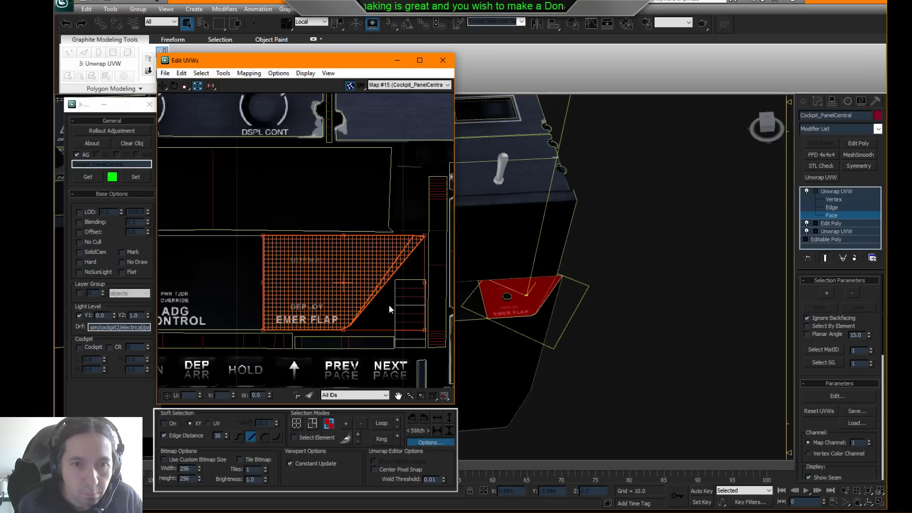
left_click_drag(422, 332, 391, 269)
left_click(613, 311)
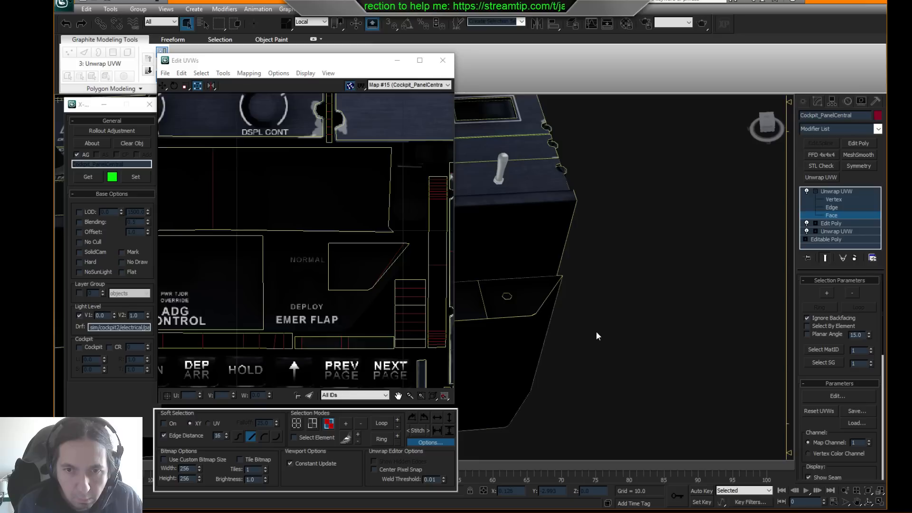
scroll(559, 329, "down", 3)
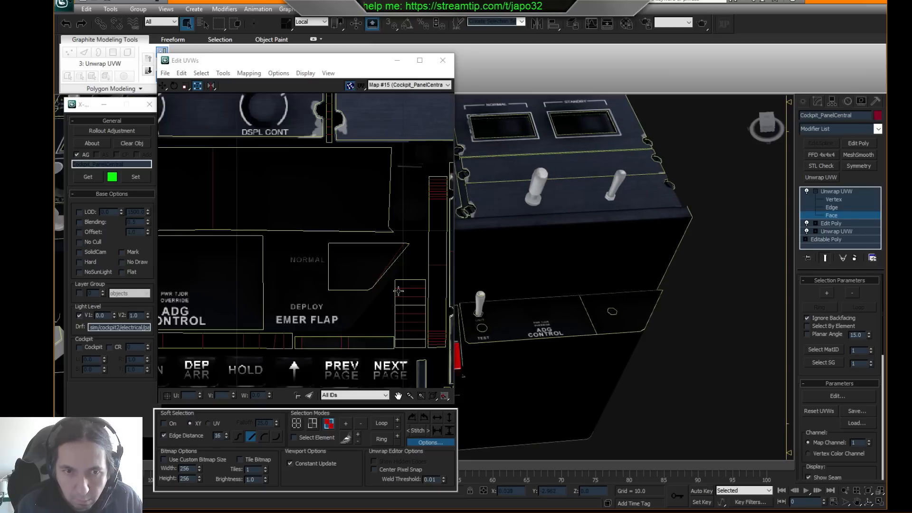
- Mirror the shrunken UV faces horizontally, place them over the blank texture above the ADG CONTROL label, and enlarge them slightly
left_click(375, 259)
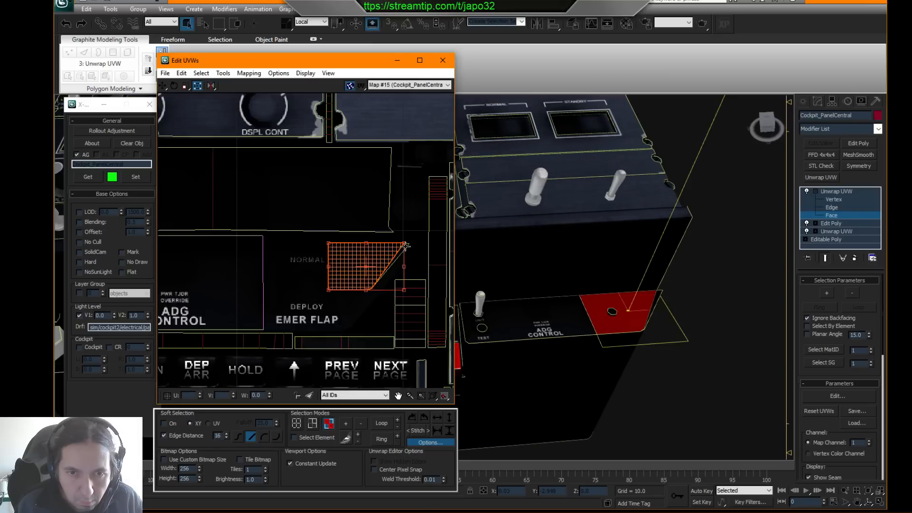
left_click_drag(379, 253, 314, 244)
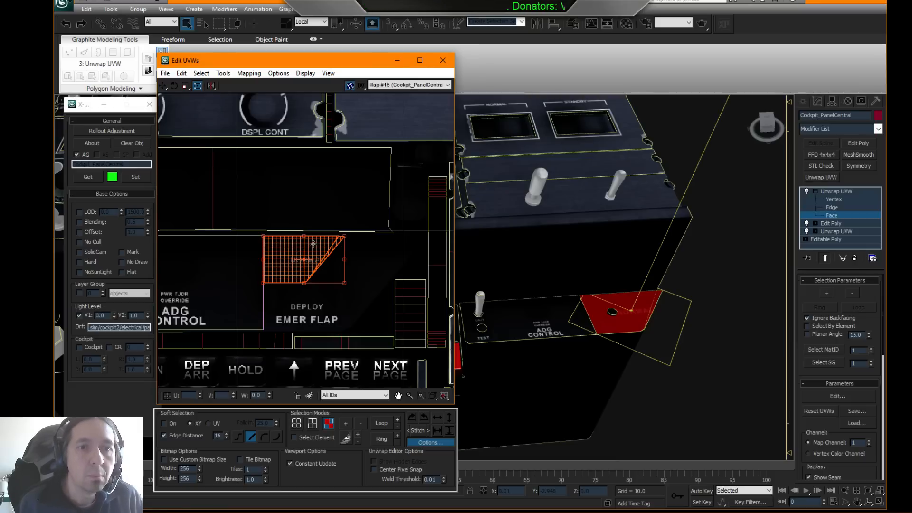
left_click(210, 86)
left_click_drag(305, 269, 241, 267)
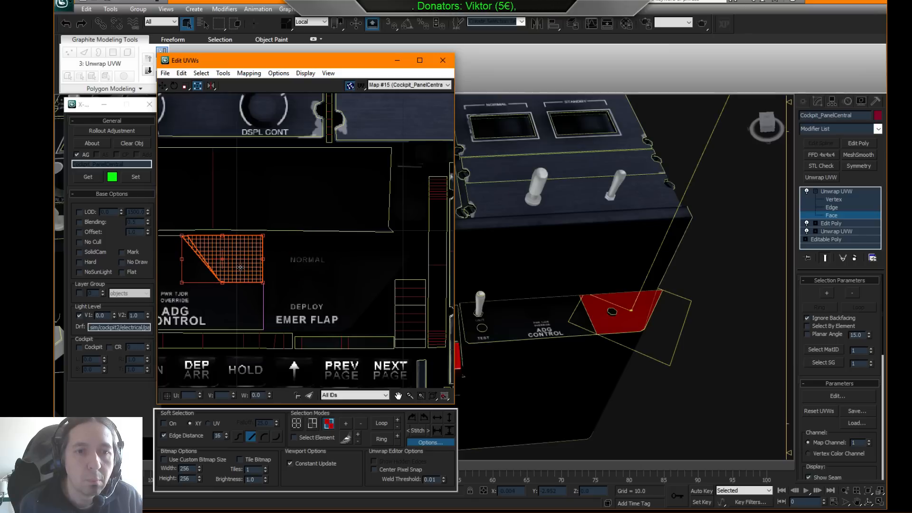
left_click_drag(183, 283, 173, 301, "ctrl")
middle_click_drag(222, 313, 325, 313)
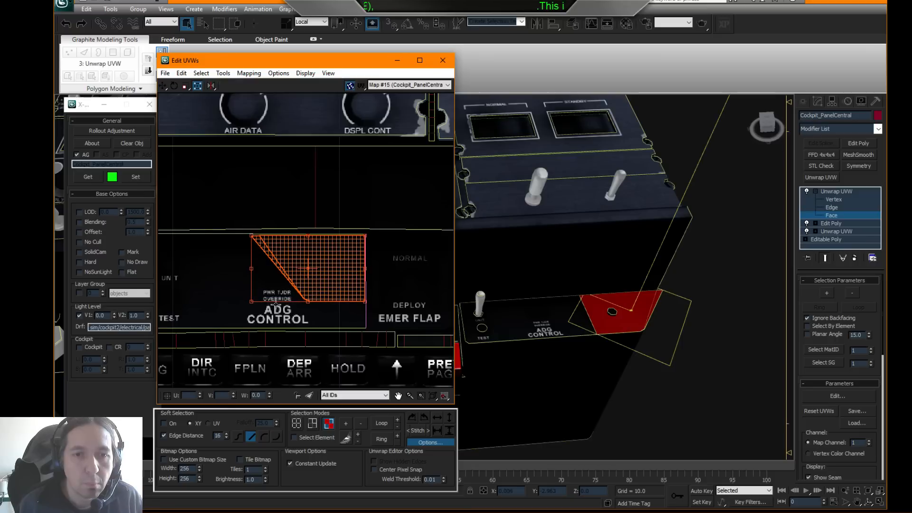
left_click_drag(253, 303, 250, 305, "ctrl")
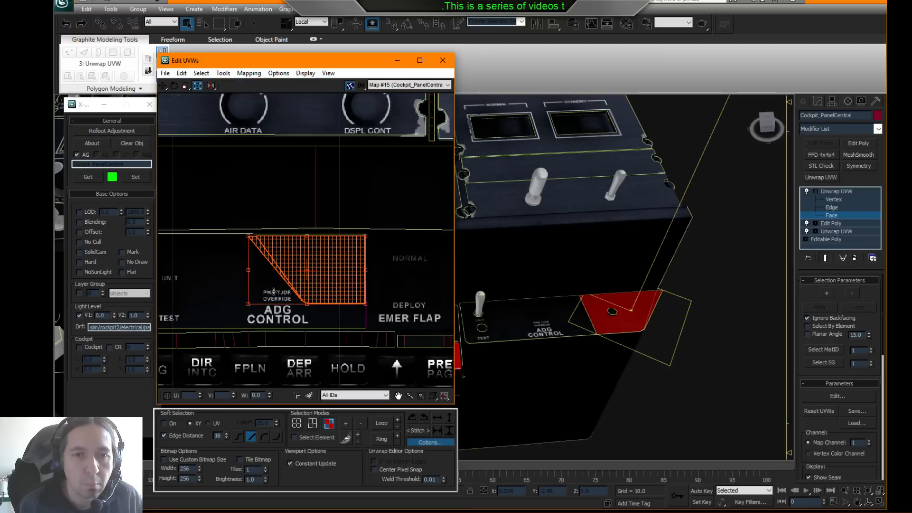
- Close the UV editor, leave face editing, and deselect Cockpit_PanelCentral
left_click(744, 322)
middle_click_drag(695, 327, 664, 337, "alt")
right_click(640, 308)
left_click(630, 298)
left_click(670, 311)
scroll(615, 323, "up", 4)
middle_click_drag(589, 320, 489, 352)
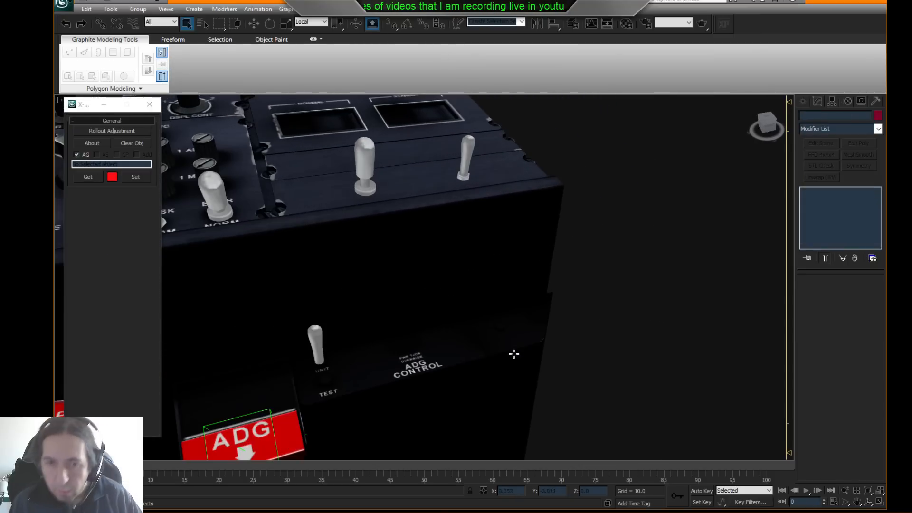
- Add an Edit Poly modifier to Cockpit_PanelCentral, delete the hexagonal switch base element on the former EMER FLAP face, and leave element editing
left_click(509, 328)
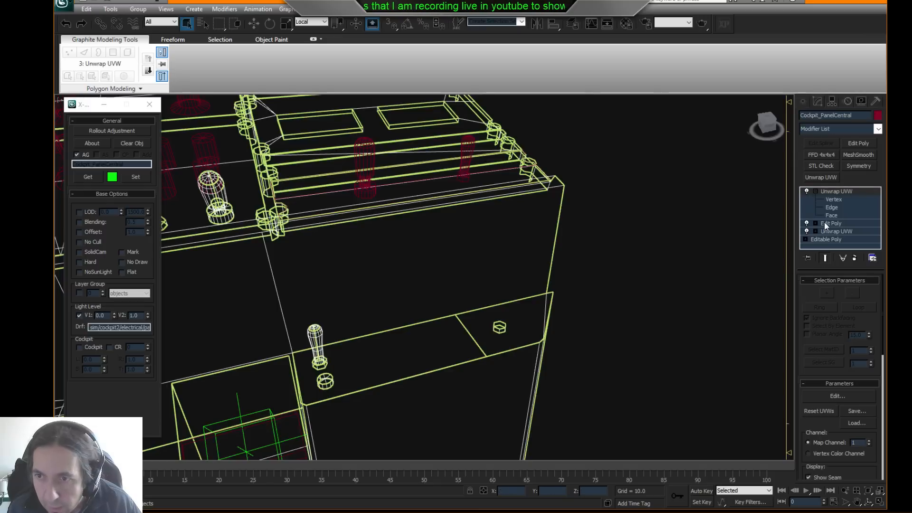
left_click(853, 144)
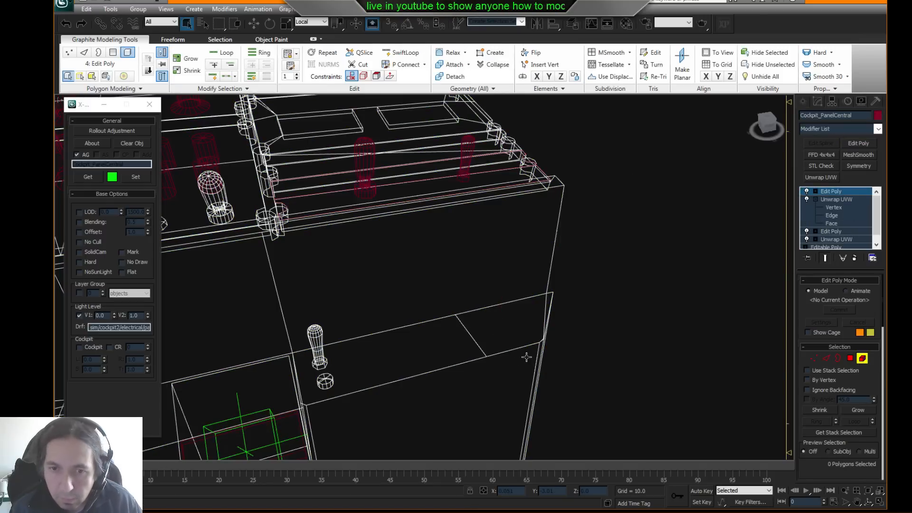
key("F3")
scroll(546, 363, "down", 6)
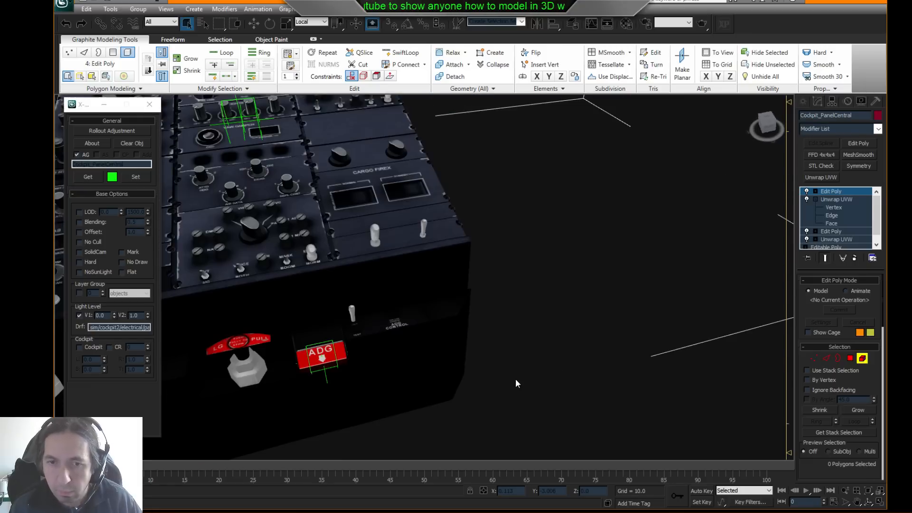
left_click(862, 359)
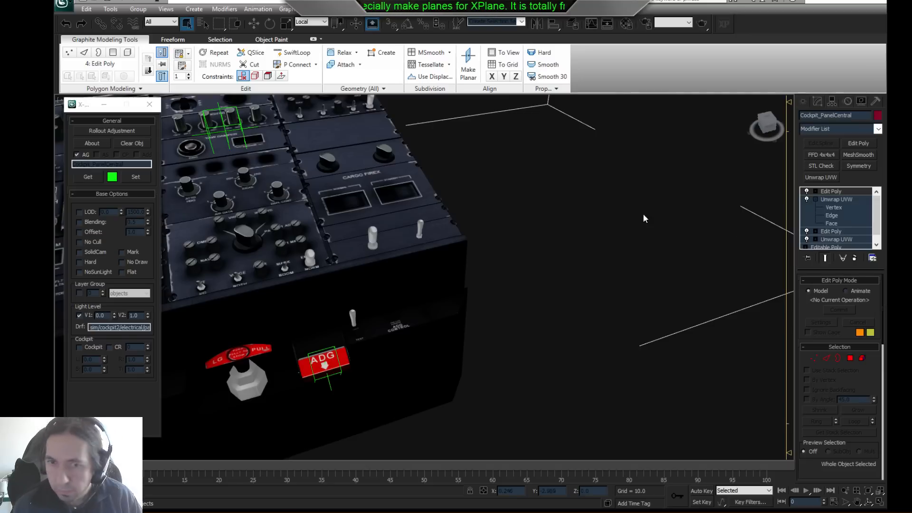
- Save the scene and bring the LG PULL handle beside the ADG guard into close view
middle_click_drag(642, 225, 670, 220)
middle_click_drag(604, 254, 613, 253)
key("ctrl+s")
middle_click_drag(530, 250, 540, 248, "alt")
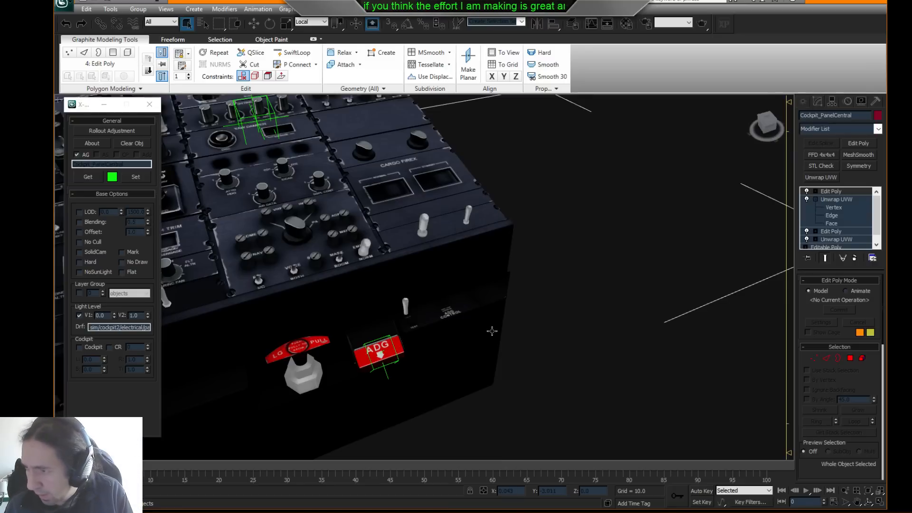
scroll(407, 335, "up", 2)
scroll(414, 330, "up", 3)
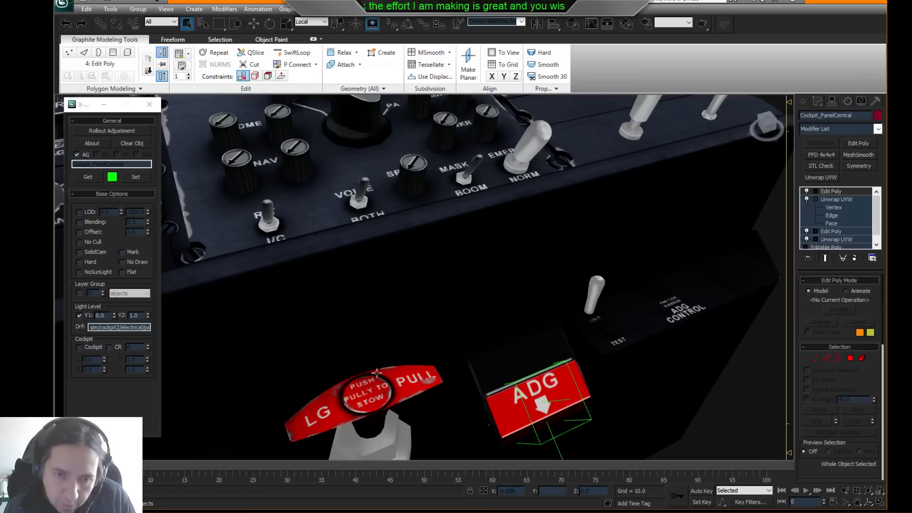
middle_click_drag(368, 390, 441, 358)
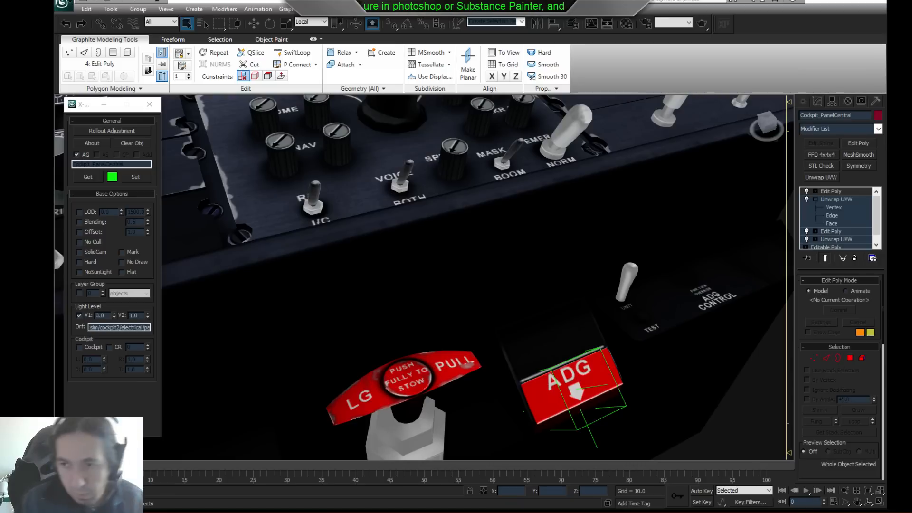
- Detach the LG PULL handle element from Cockpit_PanelCentral as ManualLG_Handle and leave element editing
left_click(432, 388)
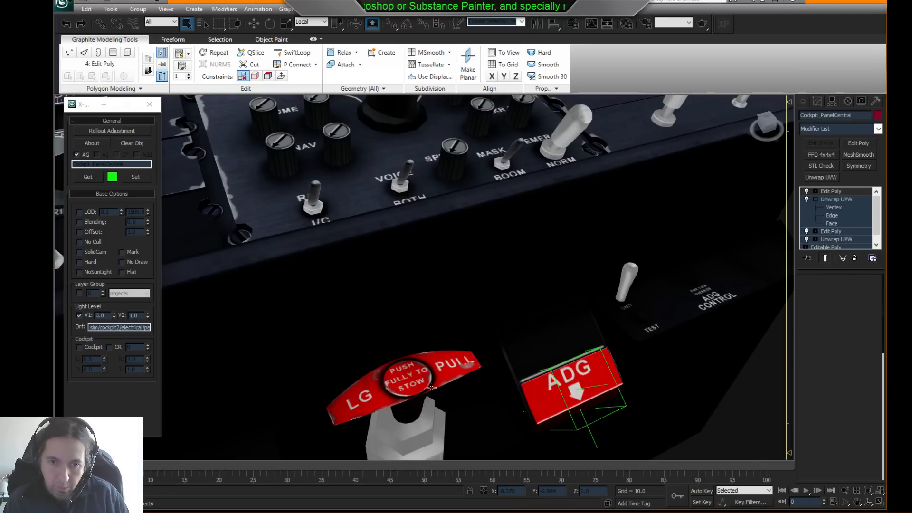
key("z")
scroll(471, 335, "up", 10)
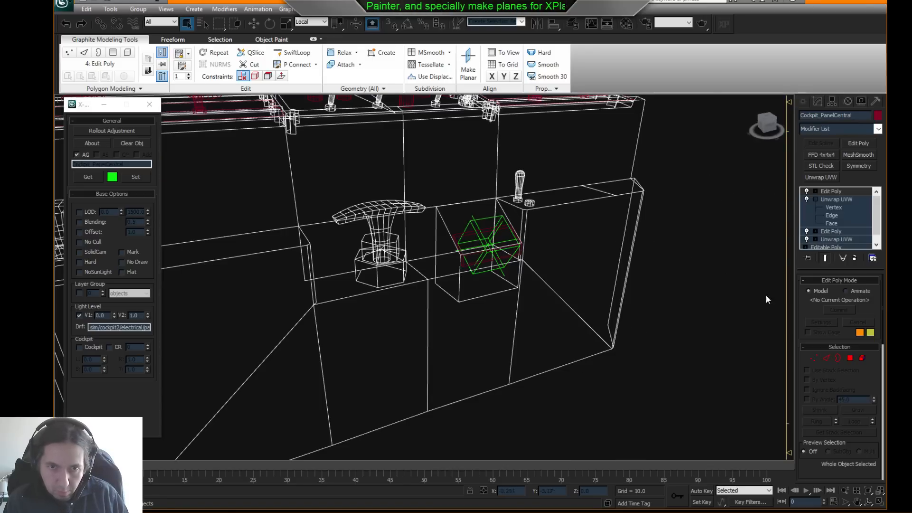
left_click(862, 358)
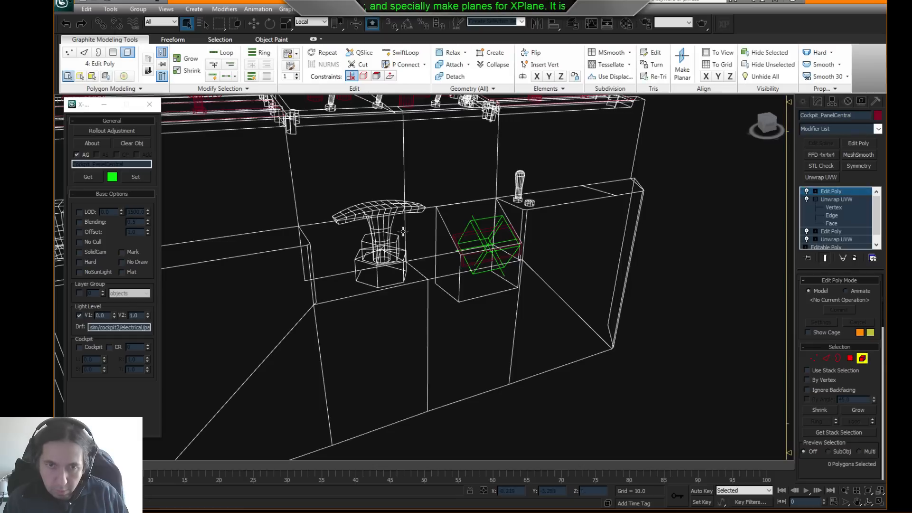
left_click(366, 207)
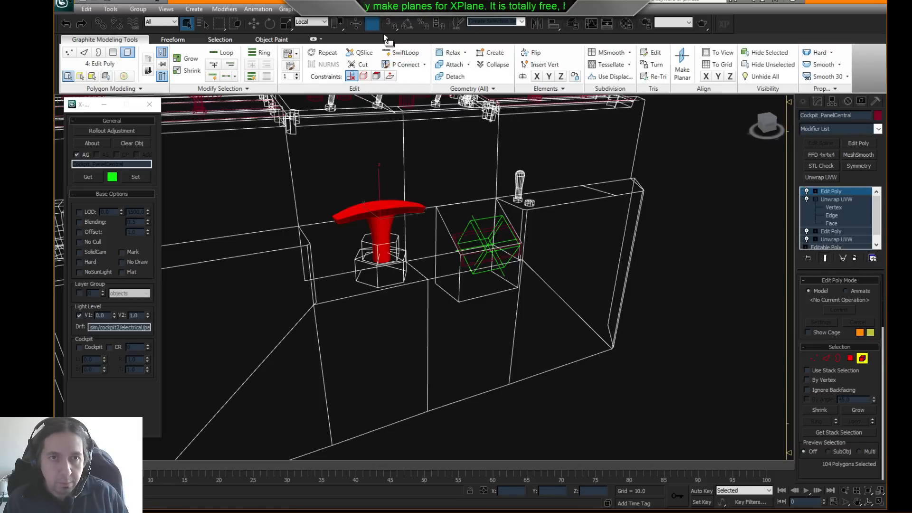
left_click(449, 76)
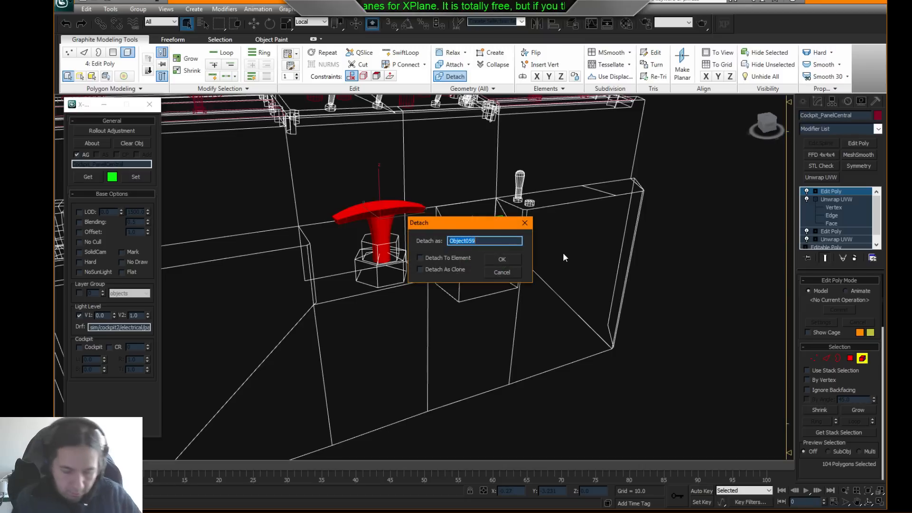
key("BackSpace")
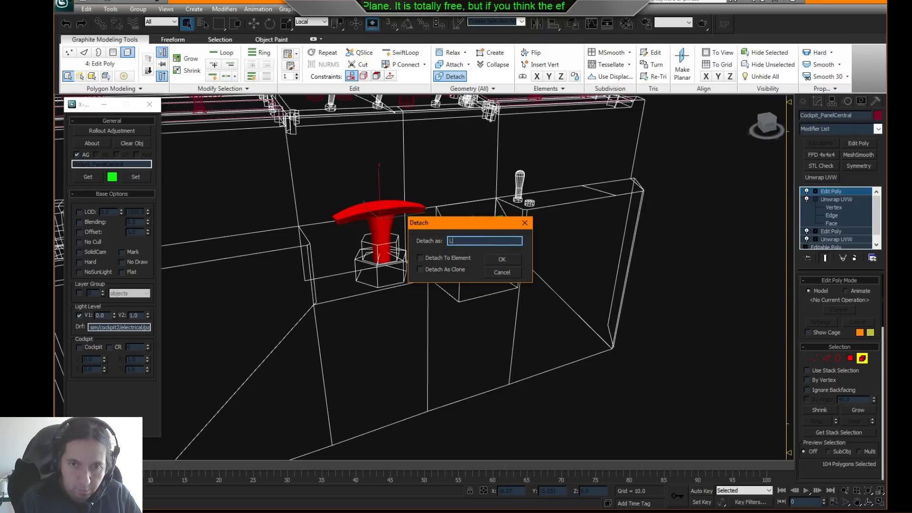
type("Manu")
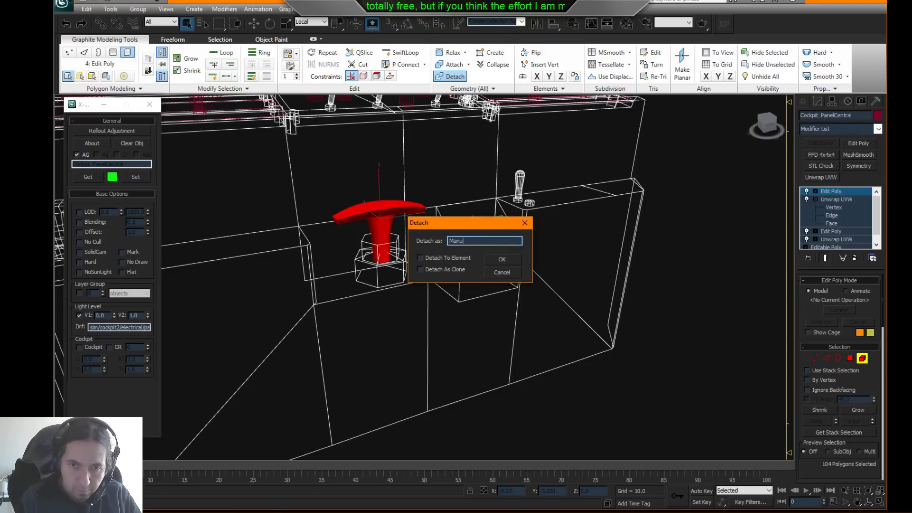
type("alLG_Handle")
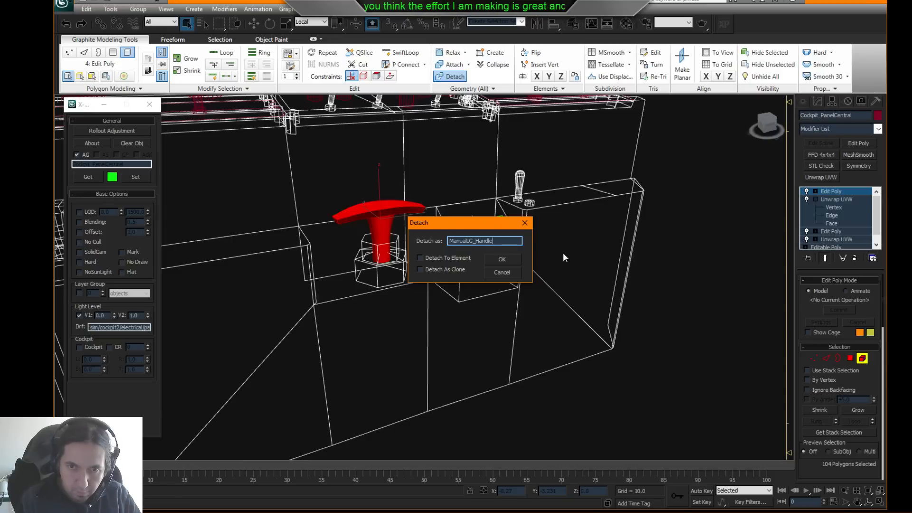
key("Return")
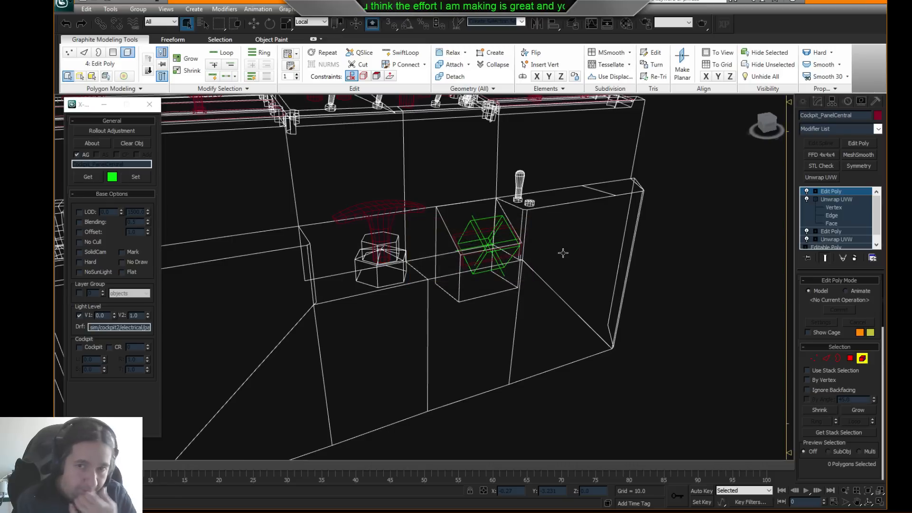
left_click(862, 357)
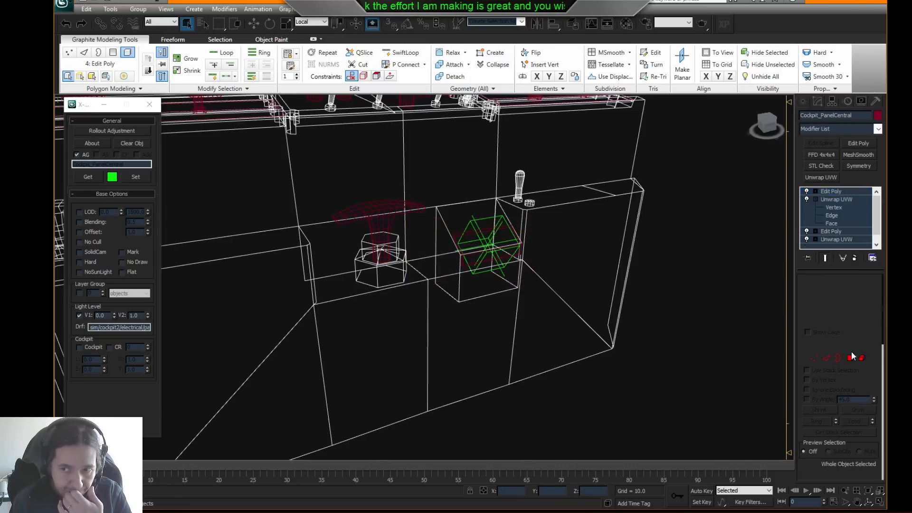
- Collapse the whole modifier stack of Cockpit_PanelCentral and select the detached ManualLG_Handle
right_click(838, 189)
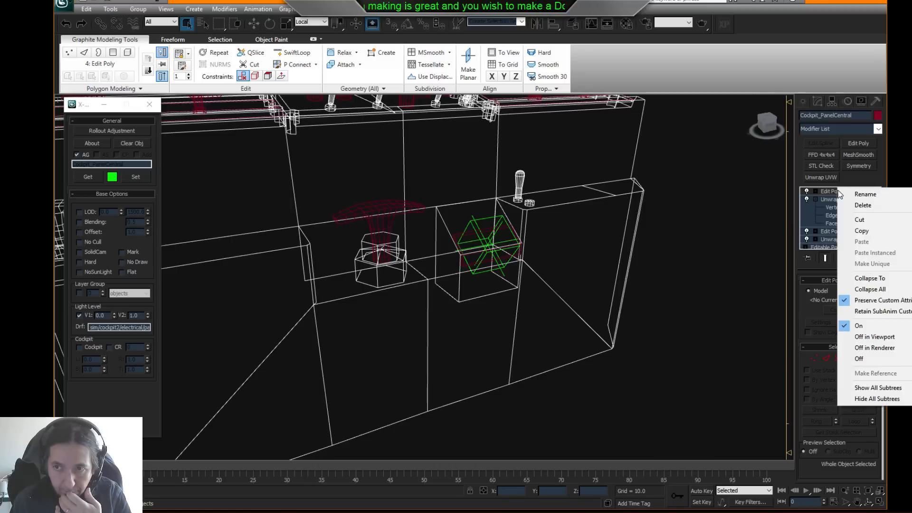
left_click(860, 296)
left_click(516, 284)
scroll(632, 242, "down", 8)
left_click(632, 244)
scroll(578, 246, "up", 6)
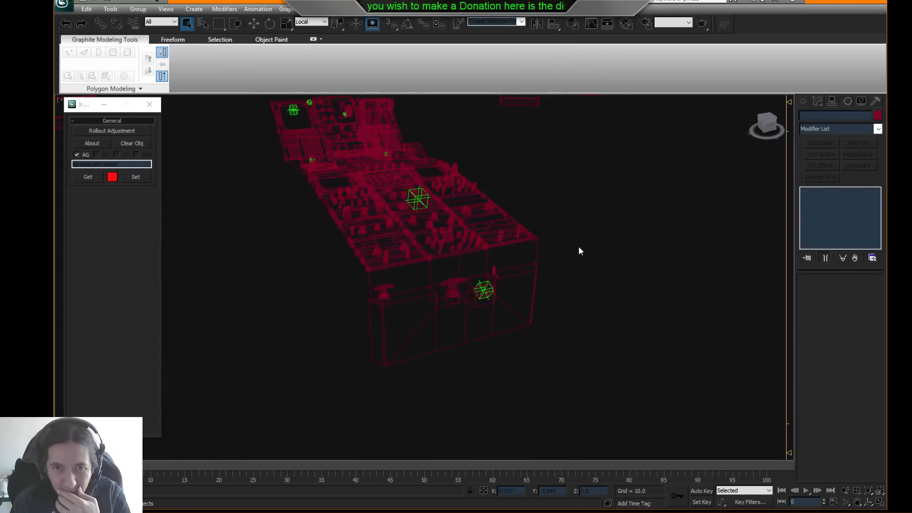
left_click(452, 259)
scroll(452, 259, "up", 4)
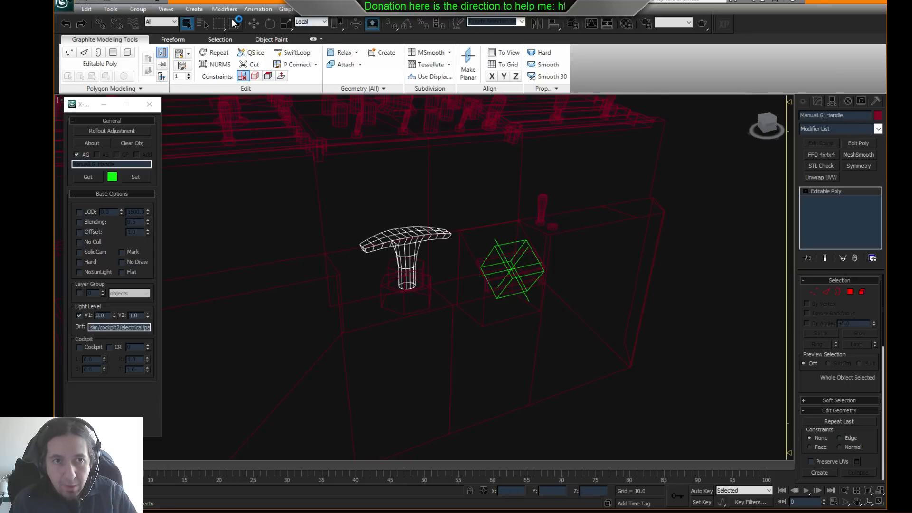
left_click(254, 23)
left_click(702, 491)
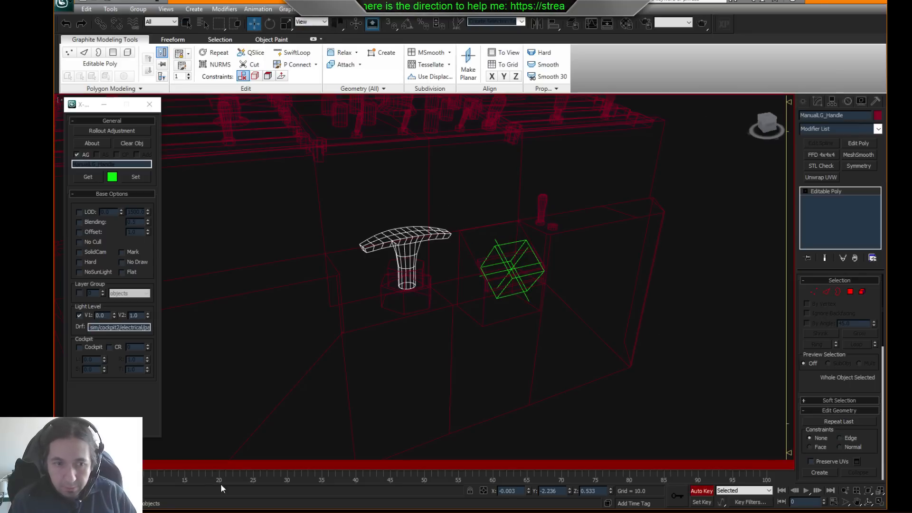
left_click_drag(90, 464, 97, 465)
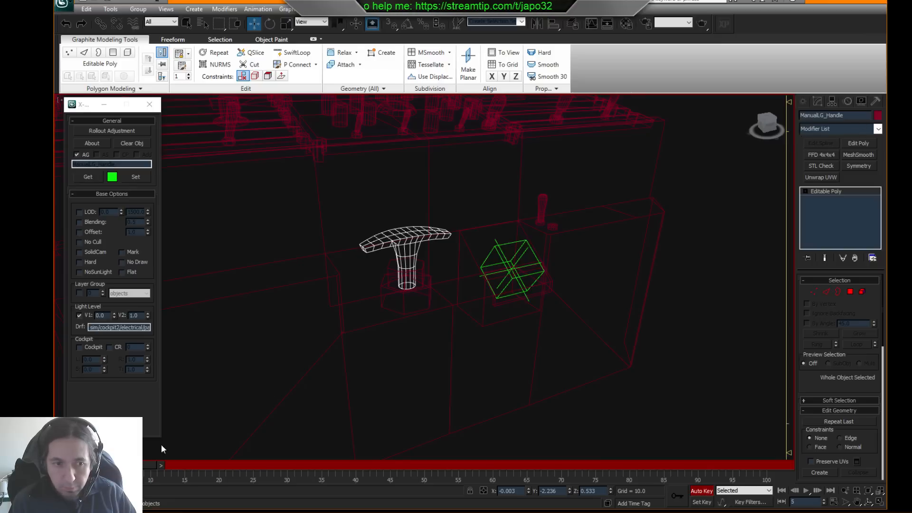
left_click(704, 492)
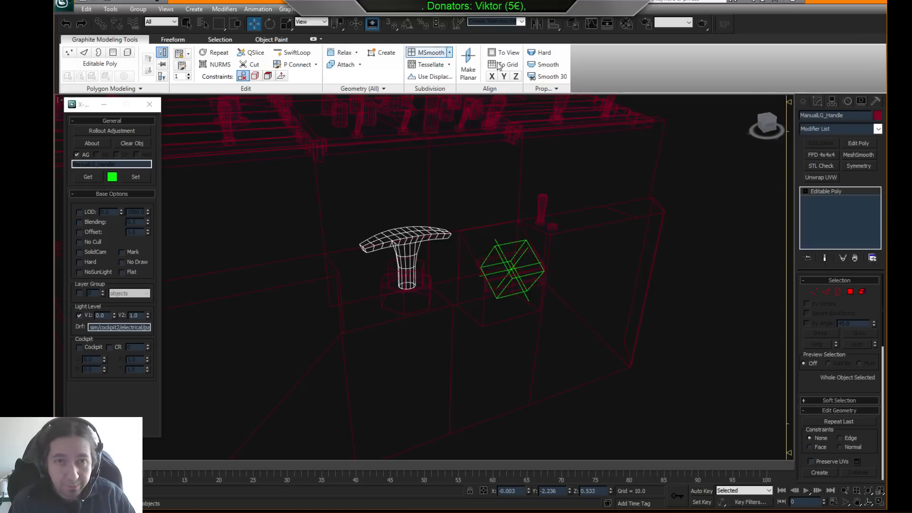
- Center the pivot of ManualLG_Handle to the object and leave pivot editing
left_click(833, 101)
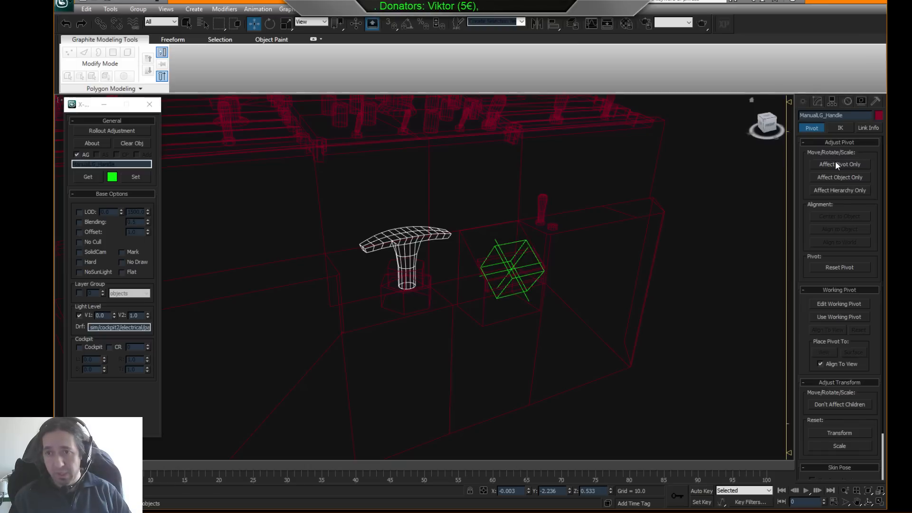
left_click(839, 217)
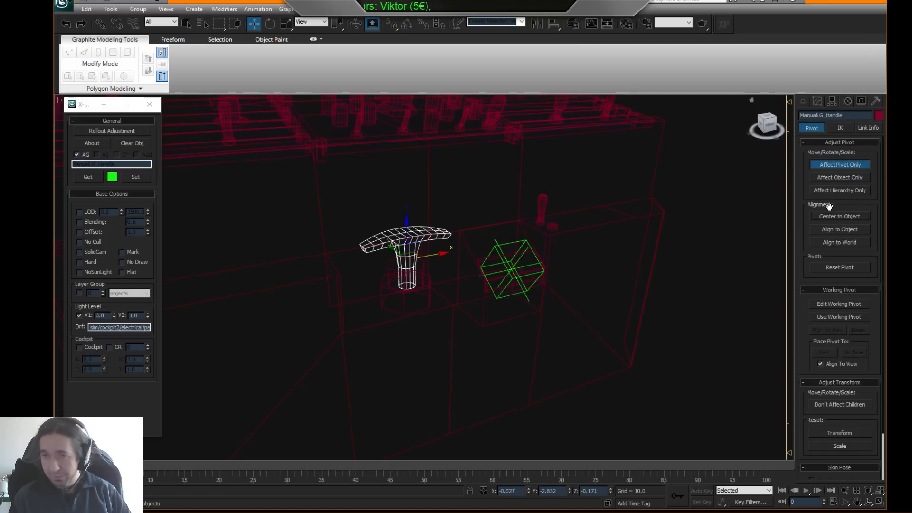
left_click(817, 242)
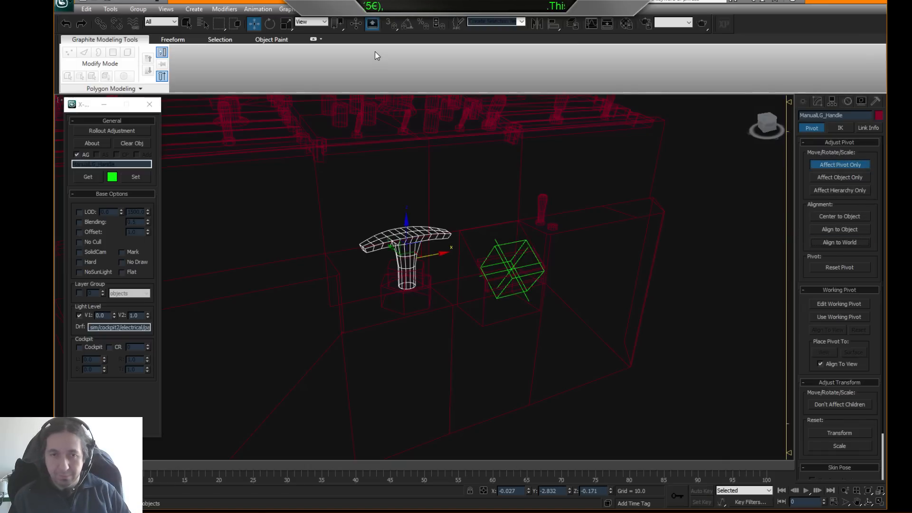
left_click(826, 166)
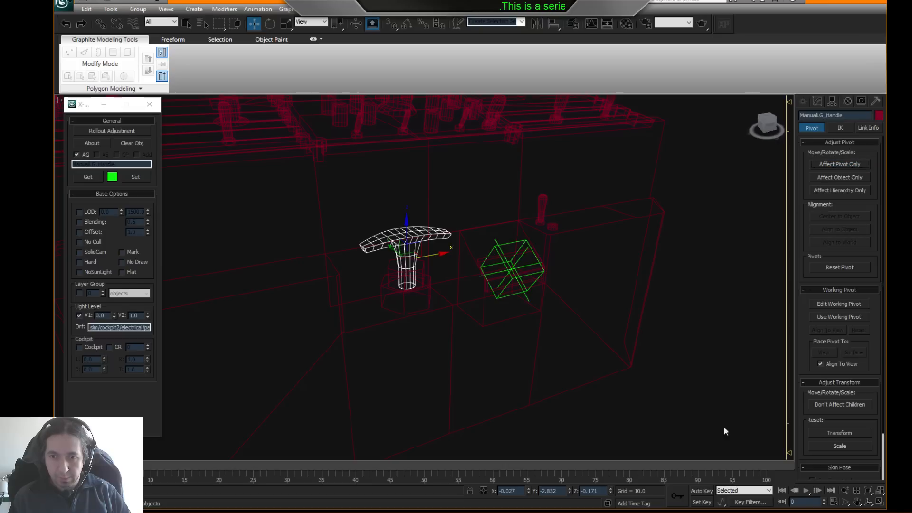
- Record an Auto Key animation that raises ManualLG_Handle along Z to about -0.157 at frame 5, and stop recording
left_click(699, 492)
left_click_drag(95, 465, 130, 466)
key("q")
key("F3")
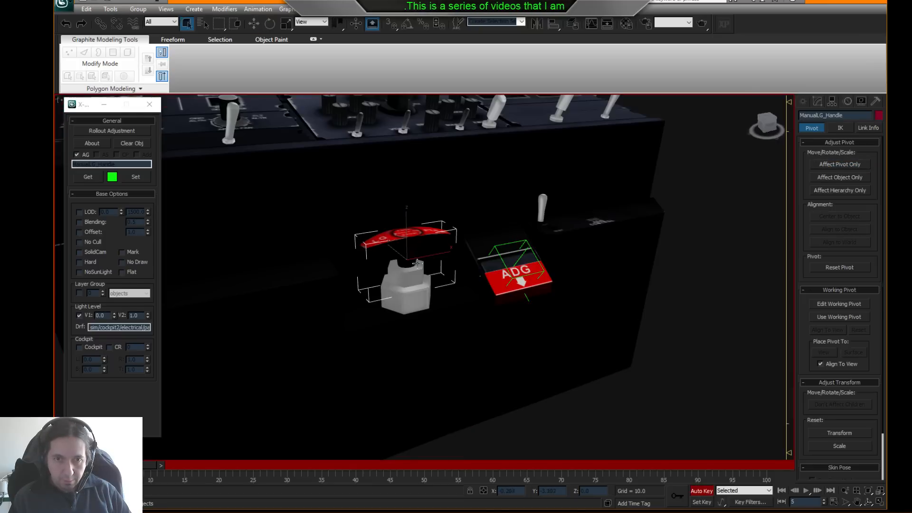
left_click(254, 23)
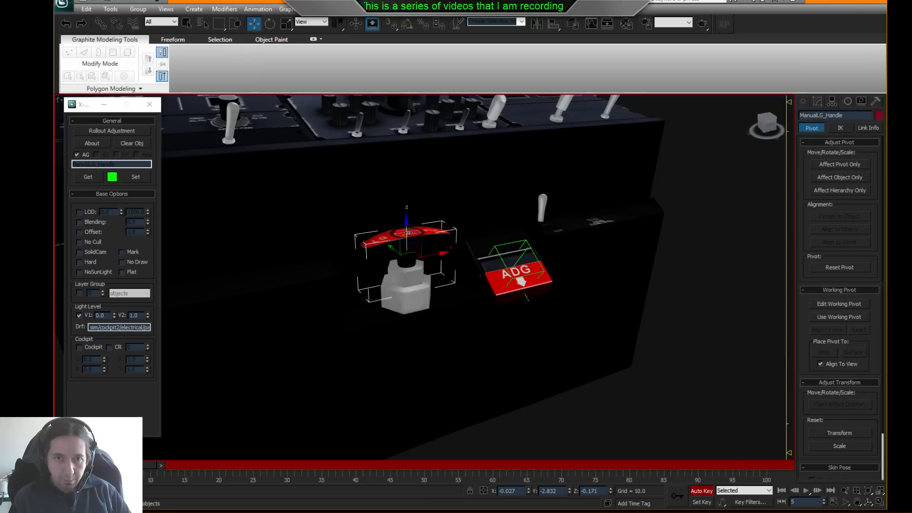
left_click_drag(407, 233, 414, 209)
left_click_drag(134, 465, 154, 463)
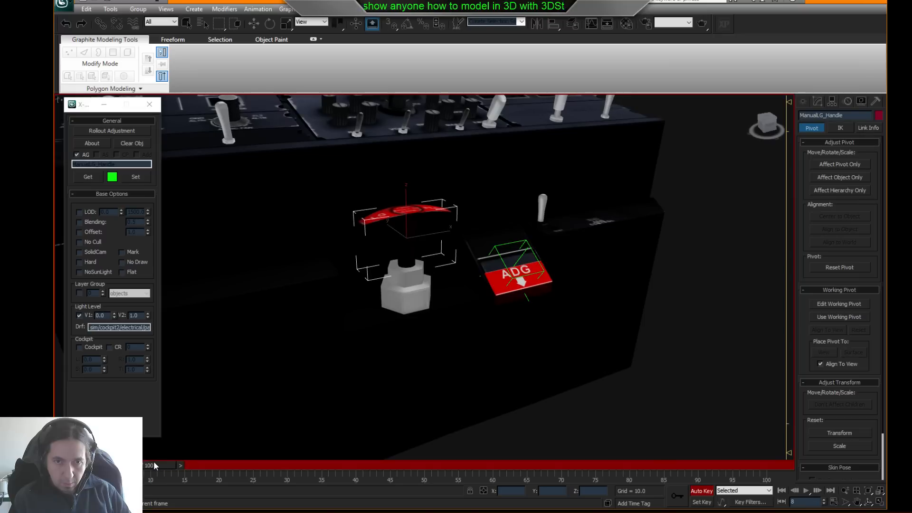
left_click(693, 490)
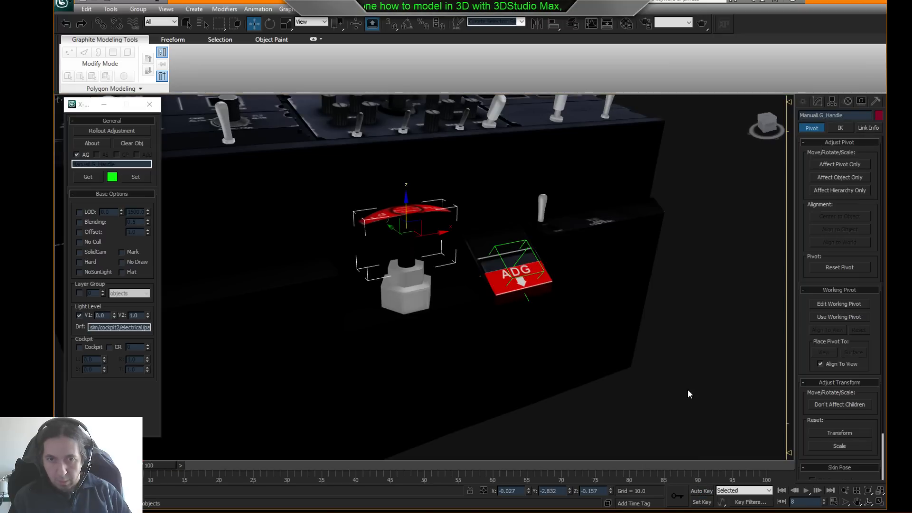
- Enable the Animation rollout in the X-Plane object settings for ManualLG_Handle
left_click(457, 282)
mouse_move(473, 296)
middle_mouse_down("alt")
mouse_move(478, 316)
mouse_move(484, 299)
middle_mouse_up("alt")
left_click(471, 301)
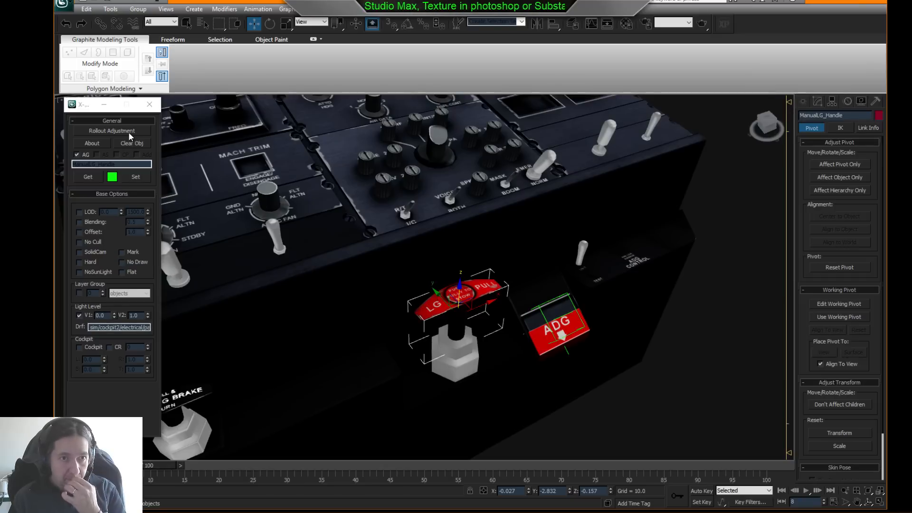
left_click(111, 130)
left_click(437, 223)
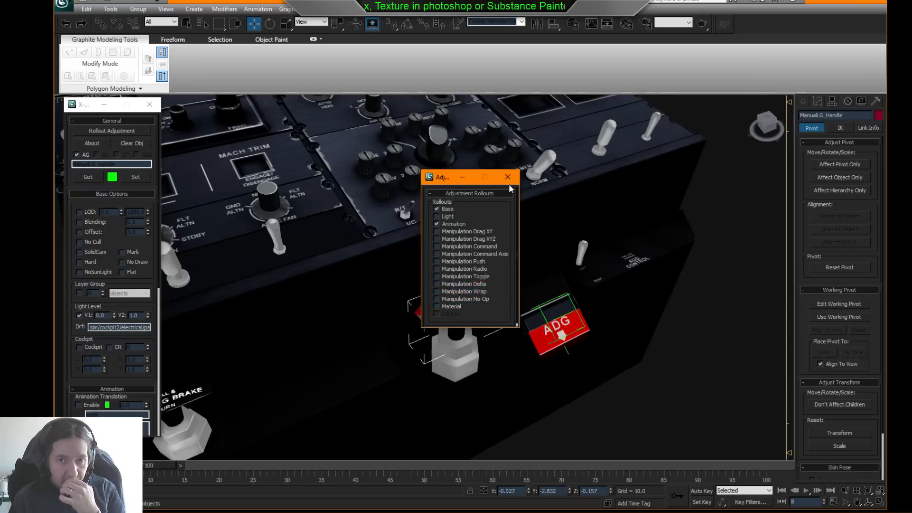
left_click(508, 177)
- Enable Animation Translation on ManualLG_Handle with the dataref CRJ/lg_manual and set Value 2 to 1.0
left_click_drag(157, 377, 157, 129)
left_click(78, 172)
double_click(114, 185)
type("CRJ/lg_manual")
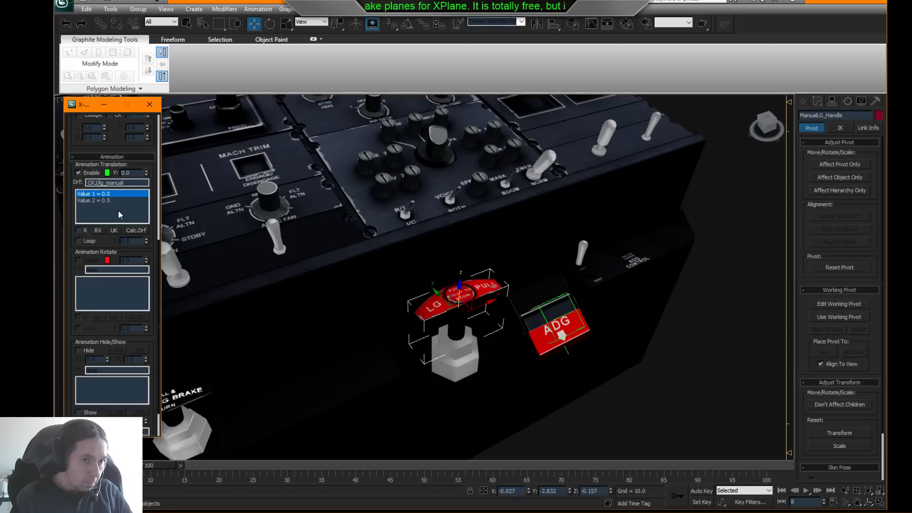
left_click(107, 200)
left_click_drag(134, 173, 105, 162)
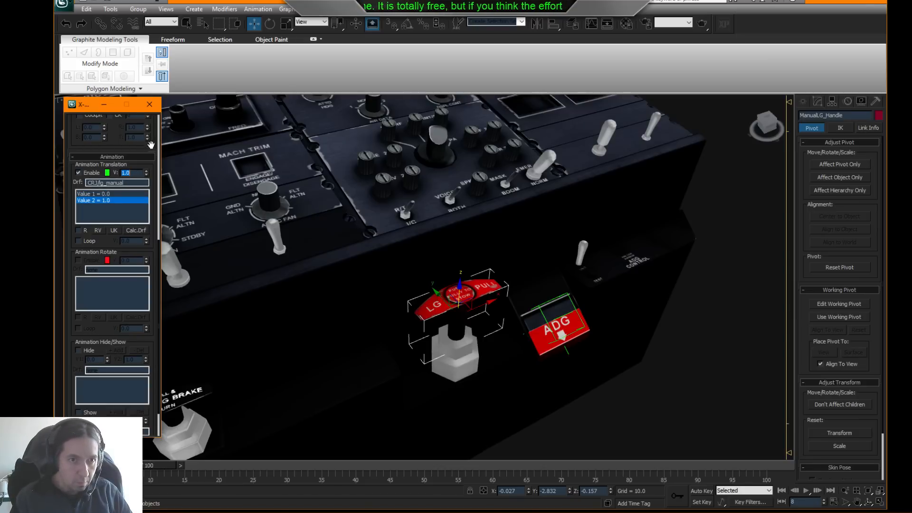
- Review the X-Plane settings of ManualLG_Handle and return the timeline to frame 0
scroll(148, 145, "up", 5)
scroll(152, 196, "up", 3)
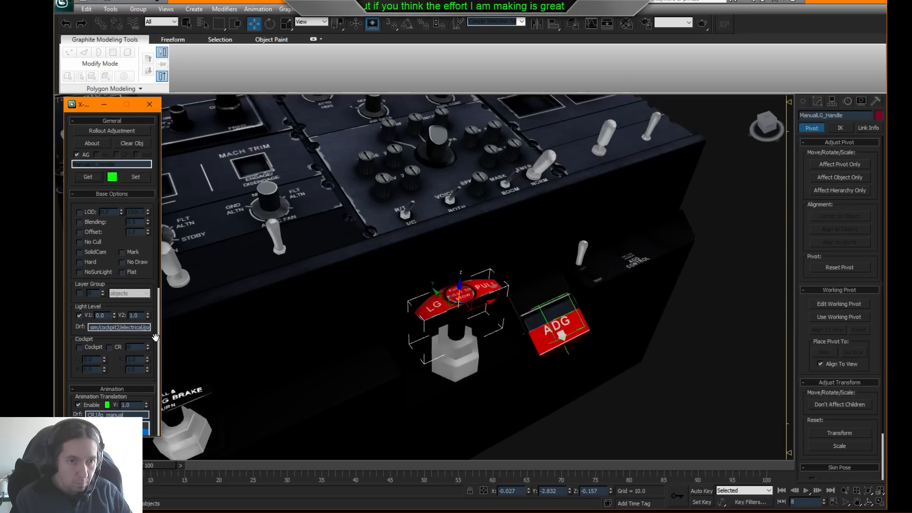
scroll(133, 204, "down", 9)
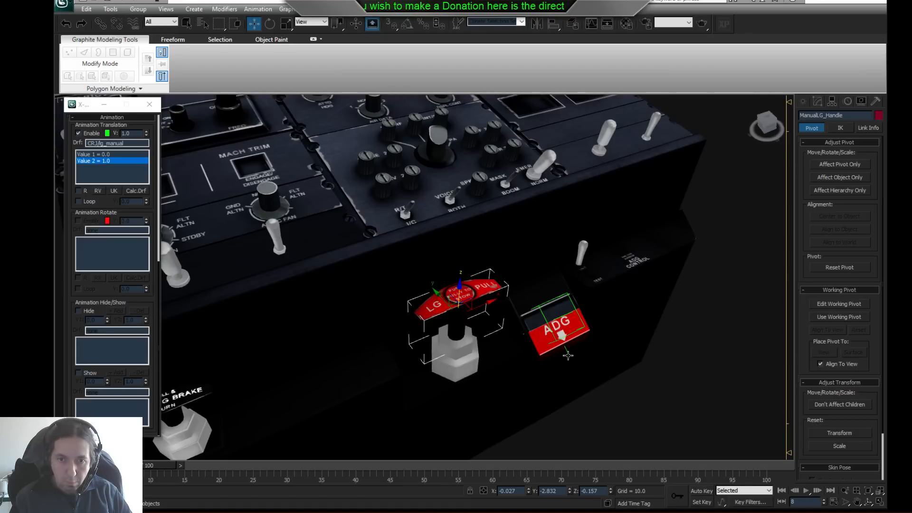
middle_click_drag(480, 343, 502, 326)
left_click_drag(148, 465, 94, 428)
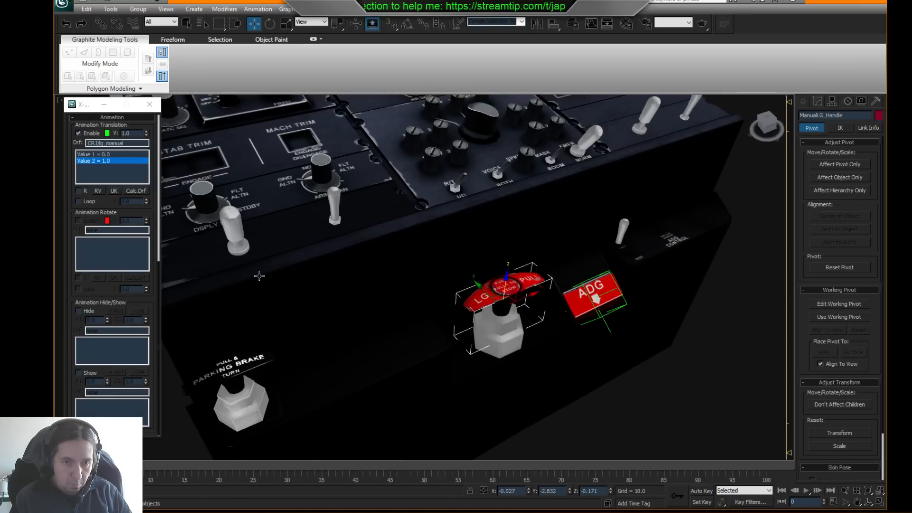
- Select the parking brake handle element of Cockpit_PanelCentral in element editing
middle_click_drag(256, 277, 347, 237)
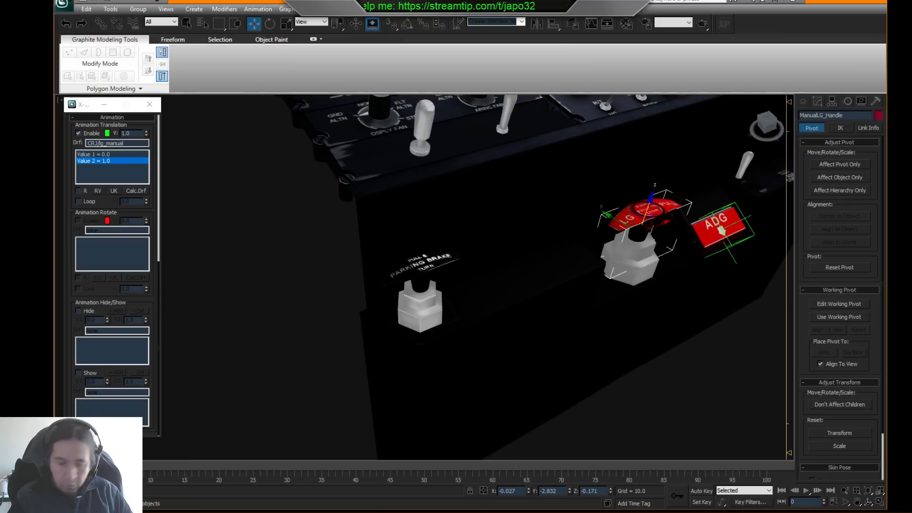
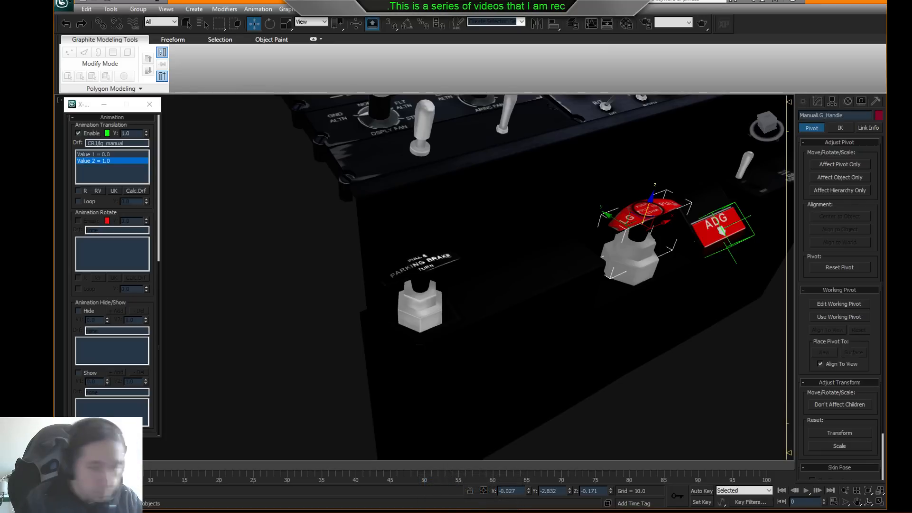
left_click(414, 275)
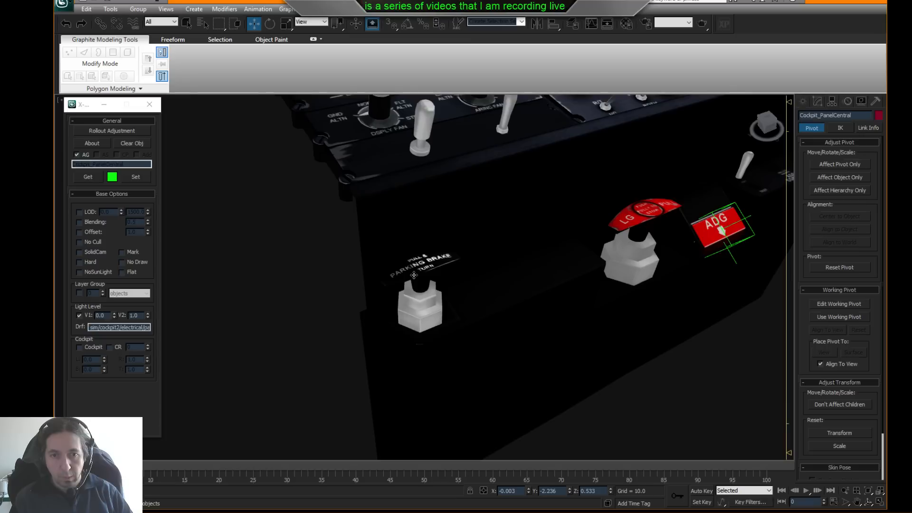
left_click(822, 104)
left_click(863, 292)
left_click(445, 299)
scroll(445, 299, "down", 5)
mouse_move(445, 299)
middle_mouse_down("alt")
mouse_move(434, 284)
mouse_move(441, 294)
mouse_move(422, 305)
mouse_move(373, 287)
mouse_move(434, 304)
middle_mouse_up("alt")
key("F3")
scroll(432, 284, "up", 4)
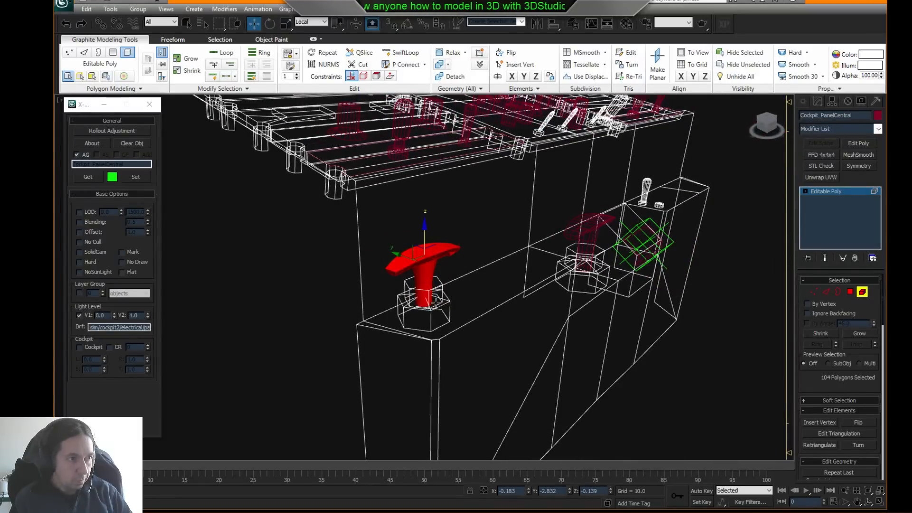
left_click_drag(425, 239, 432, 218)
key("F3")
middle_click_drag(498, 237, 472, 226)
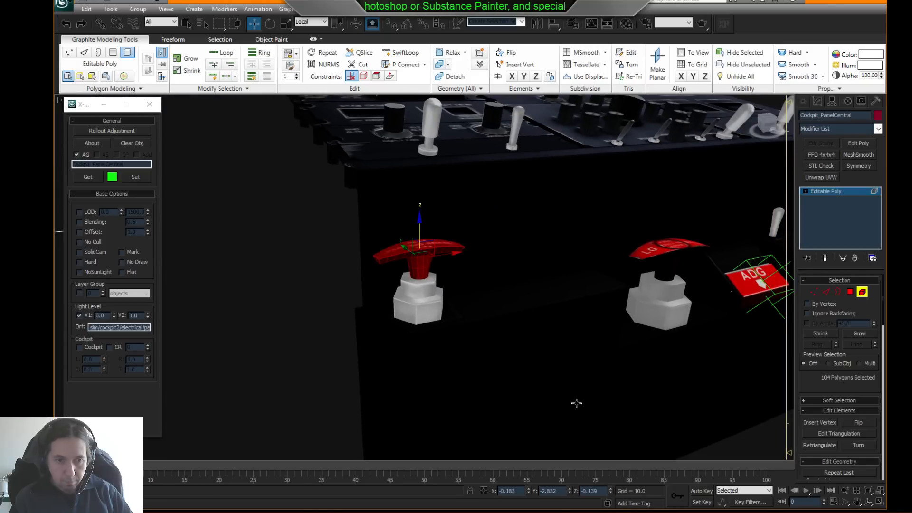
- Detach the parking brake handle element as ParkingBrake_Lever and leave element editing
left_click(862, 291)
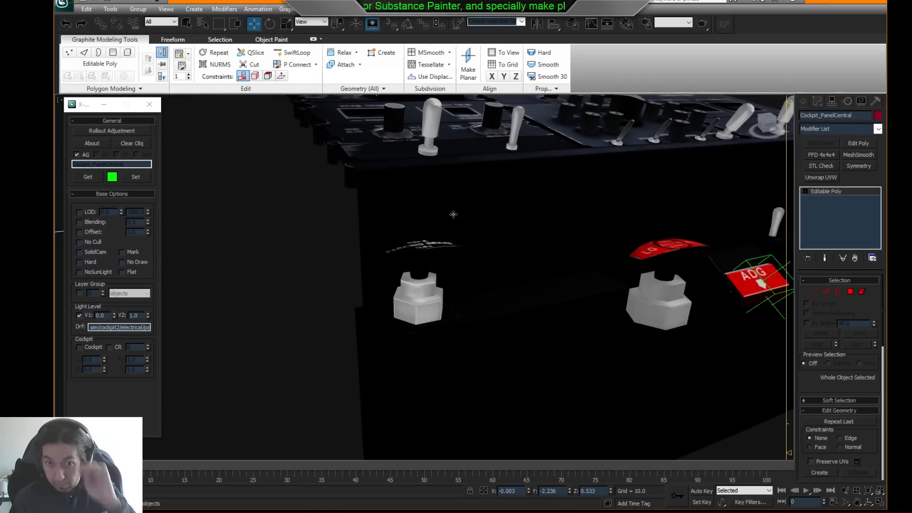
left_click(862, 292)
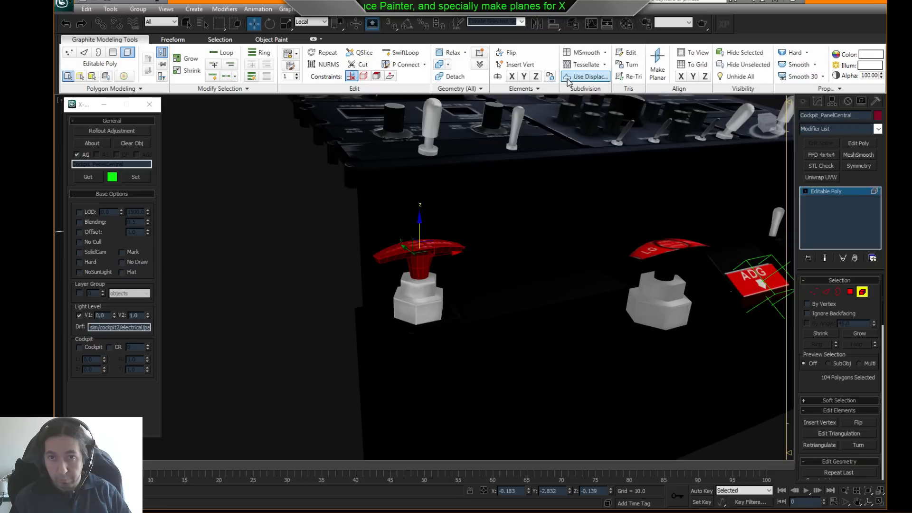
left_click(452, 76)
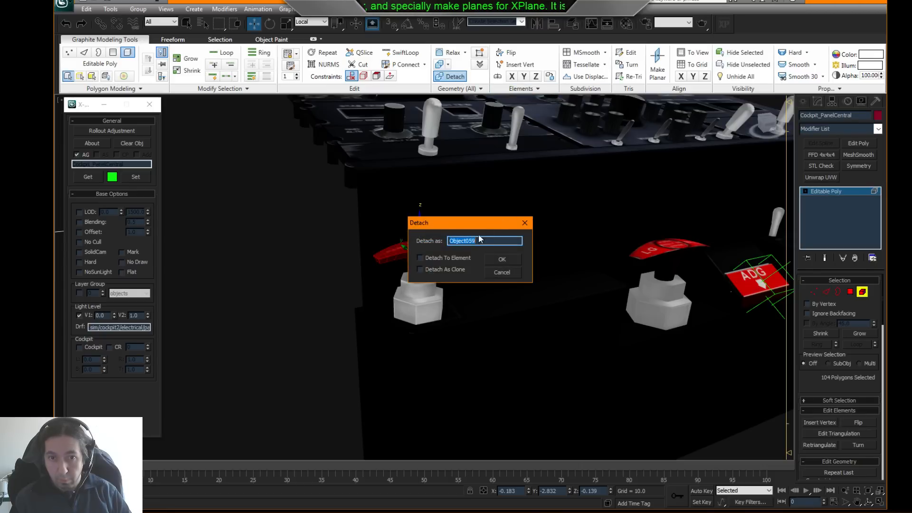
type("ParkingBrake")
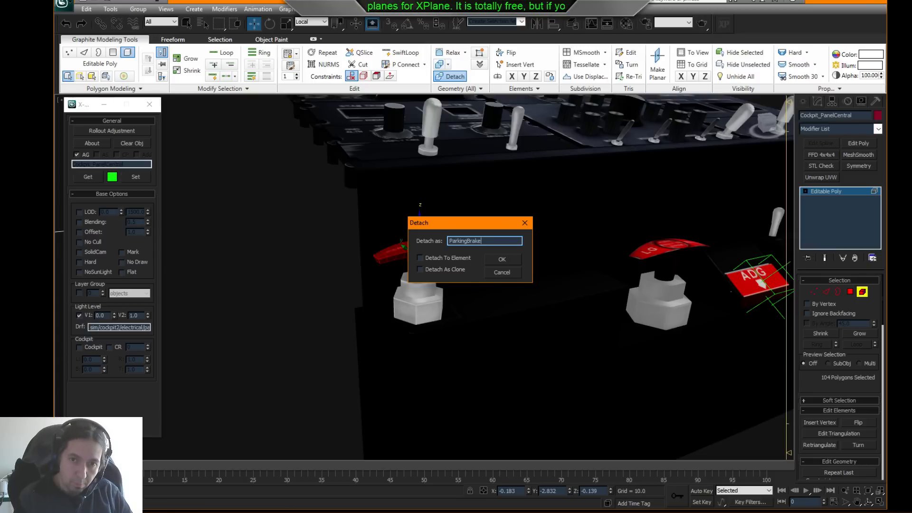
type("_Leve")
key("Return")
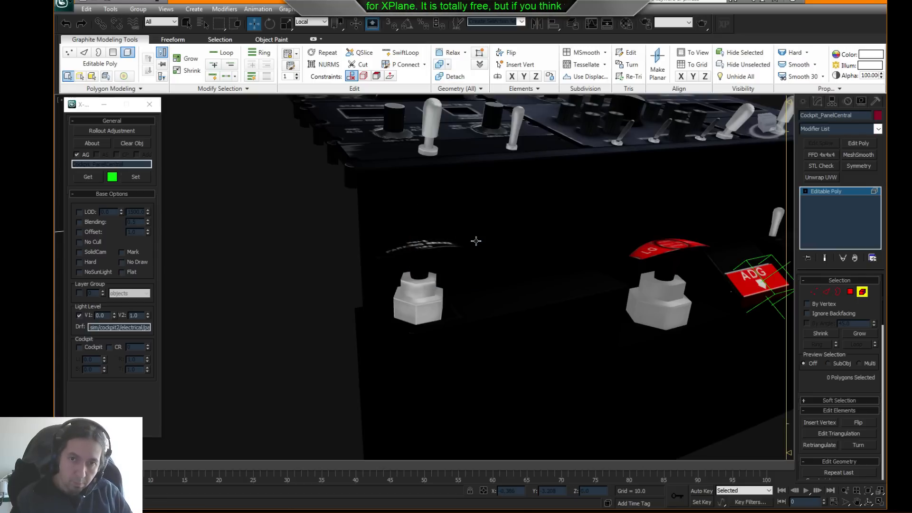
left_click(862, 292)
- Select the detached ParkingBrake_Lever and center its pivot to the object
right_click(380, 232)
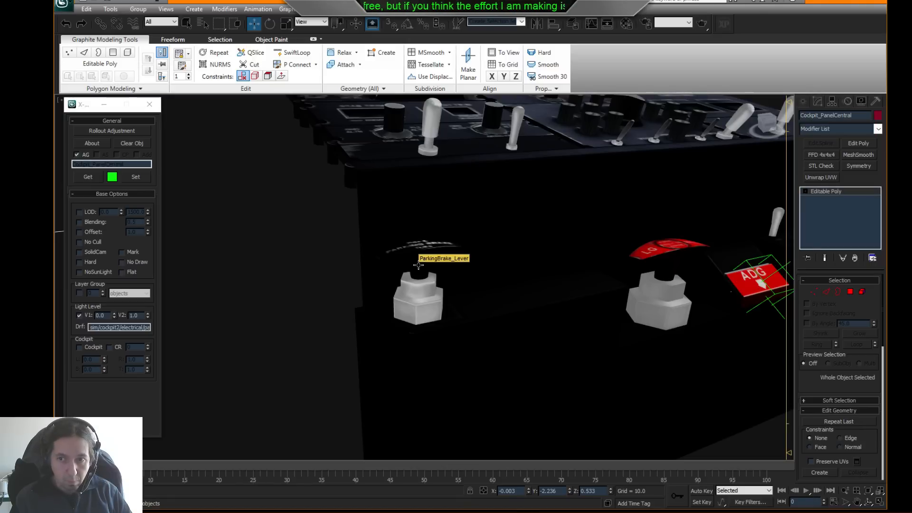
middle_click_drag(482, 267, 485, 242, "alt")
scroll(478, 242, "down", 2)
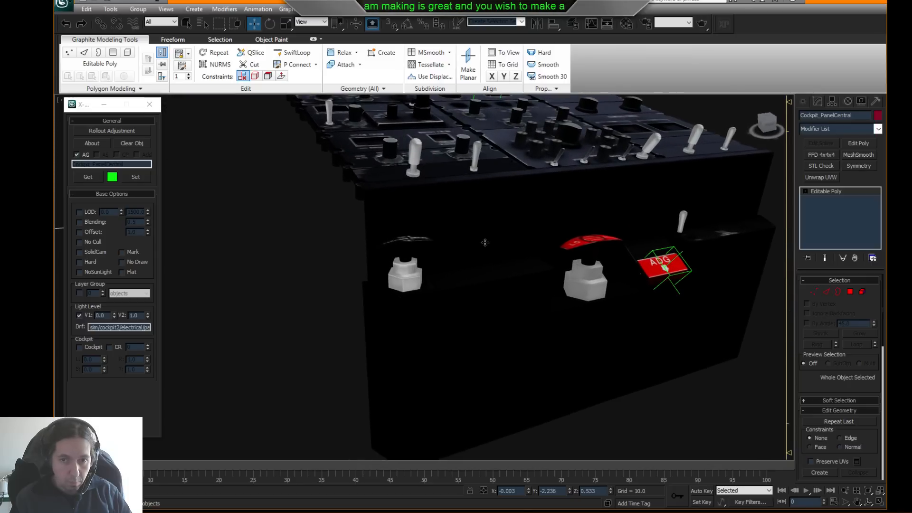
mouse_move(410, 251)
middle_mouse_down("alt")
mouse_move(448, 283)
mouse_move(414, 266)
middle_mouse_up("alt")
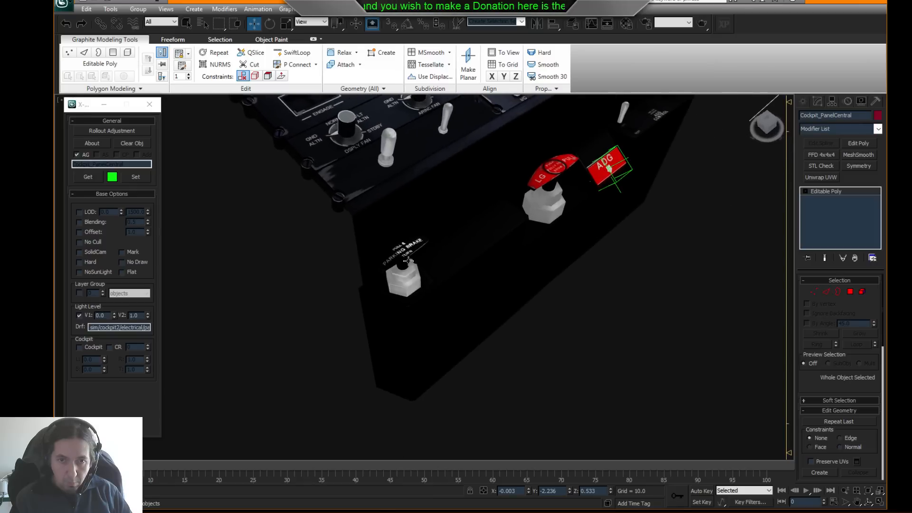
left_click(403, 252)
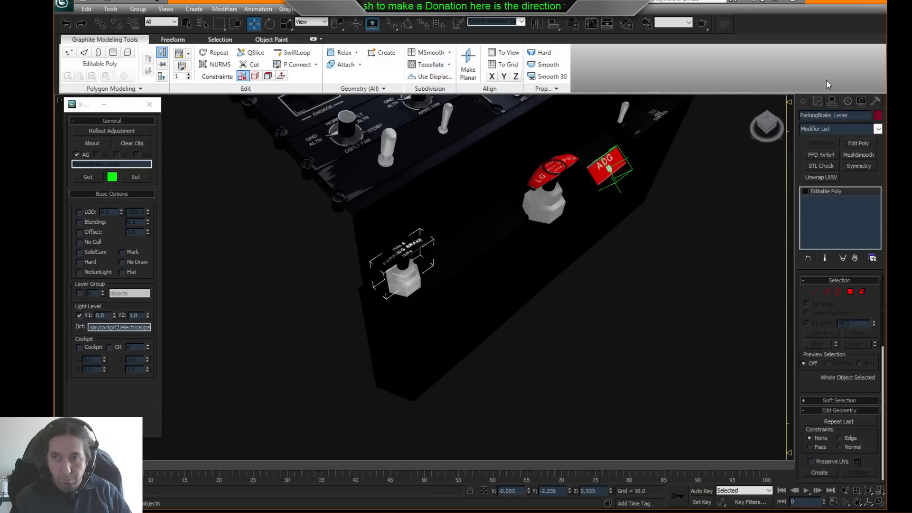
left_click(830, 101)
left_click(833, 165)
left_click(839, 217)
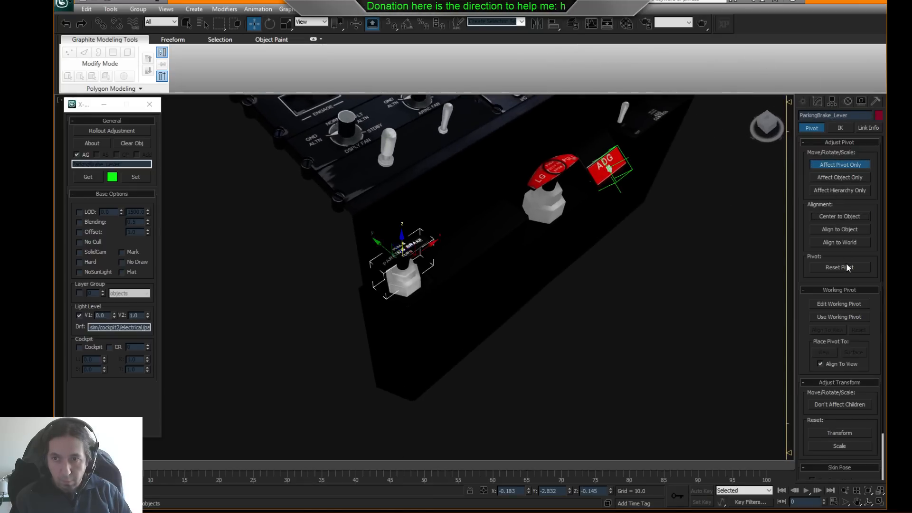
left_click(839, 165)
- With Auto Key recording on, raise ParkingBrake_Lever along Z to about -0.136 at frame 5
left_click(707, 493)
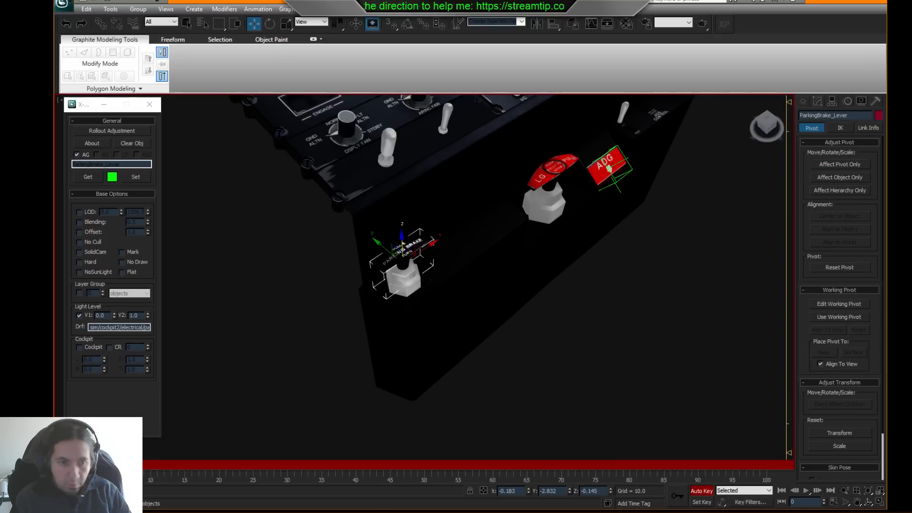
left_click_drag(95, 465, 128, 465)
key("w")
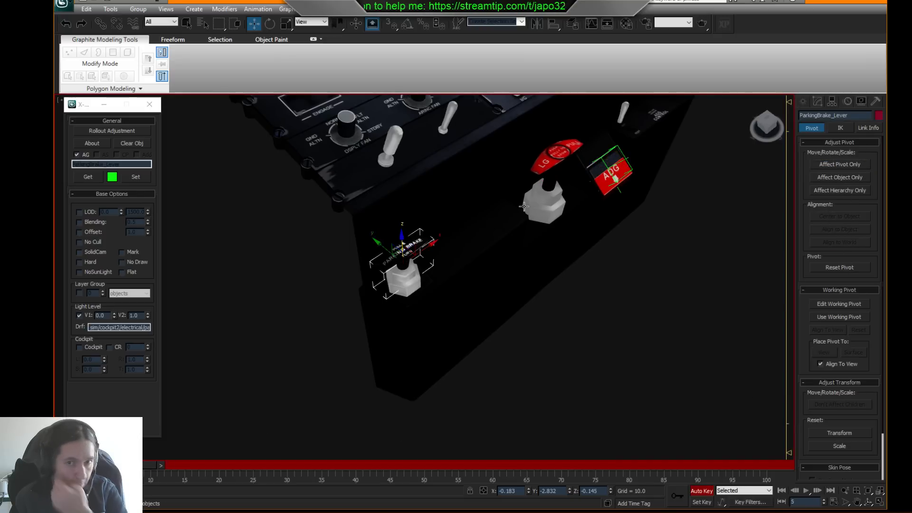
middle_click_drag(456, 294, 446, 255, "alt")
mouse_move(407, 229)
left_mouse_down()
mouse_move(408, 212)
mouse_move(416, 218)
left_mouse_up()
middle_click_drag(416, 218, 431, 246, "alt")
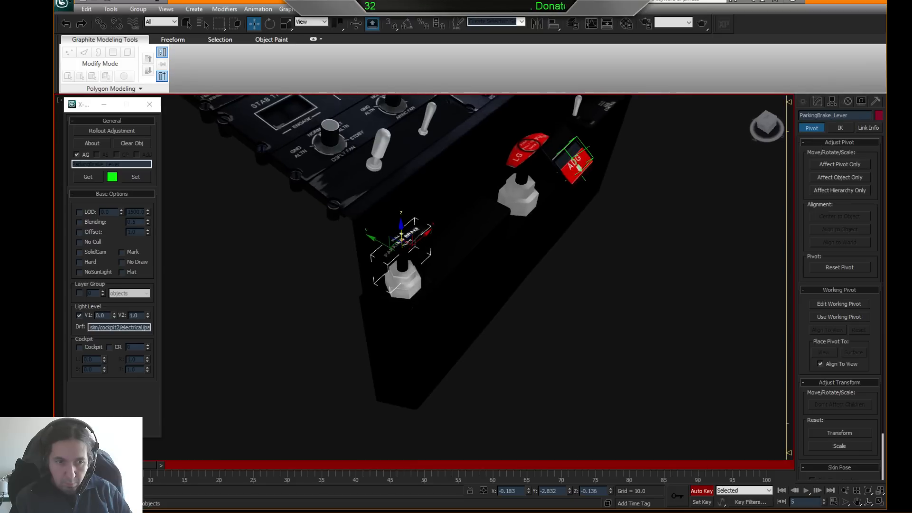
- Create rotation-only keys for ParkingBrake_Lever at frame 0 and frame 5, leaving position and scale out
left_click_drag(124, 465, 92, 465)
right_click(91, 466)
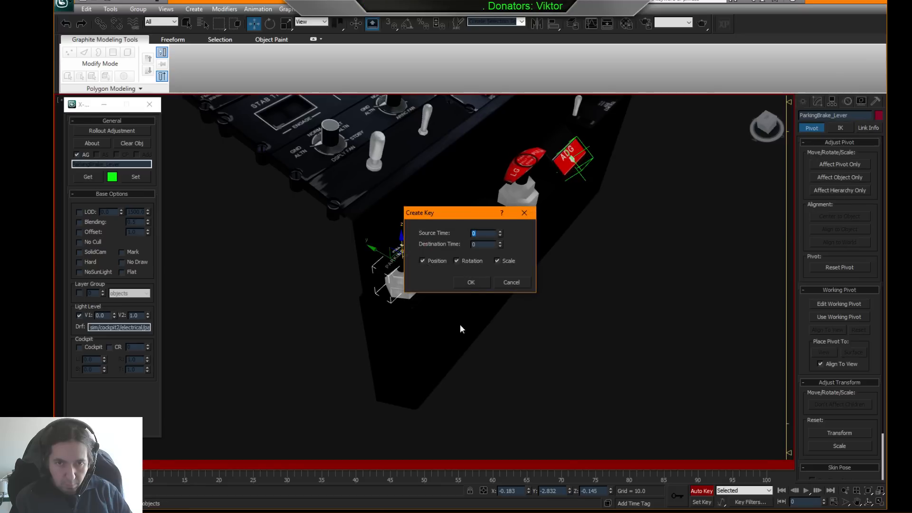
left_click(440, 262)
left_click(499, 260)
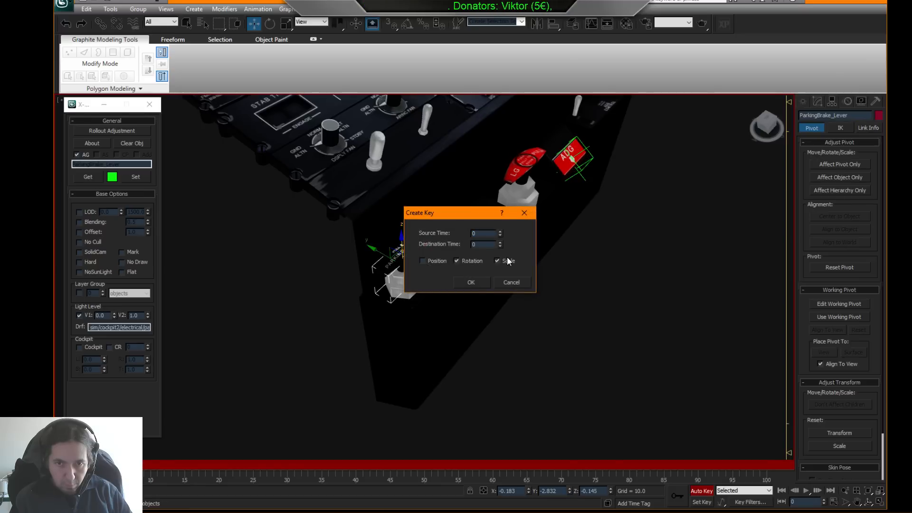
left_click(470, 282)
left_click_drag(91, 466, 117, 466)
right_click(117, 465)
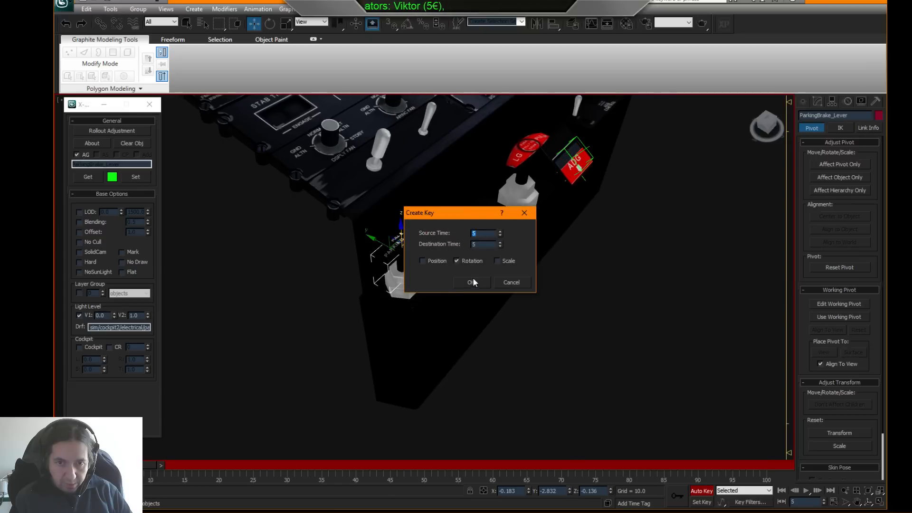
left_click(483, 280)
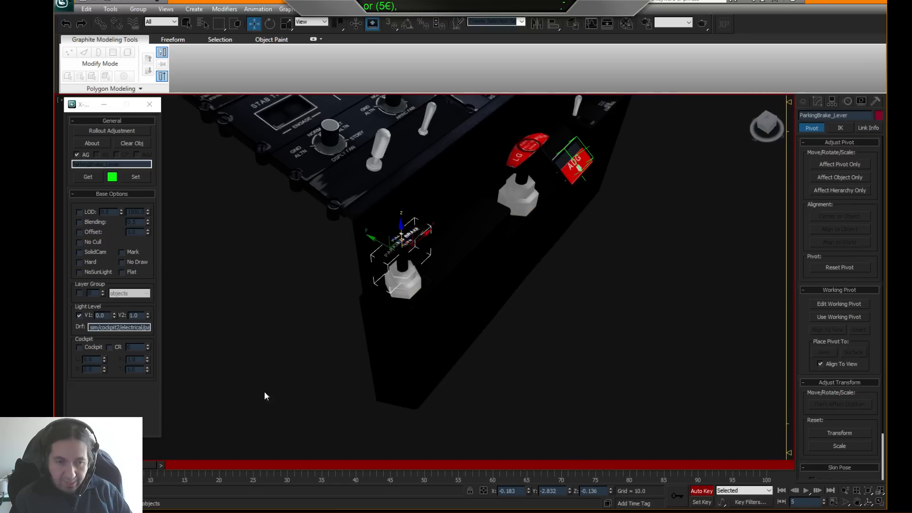
- At frame 10, rotate ParkingBrake_Lever about -56 degrees around its local Z axis with Auto Key recording on
left_click_drag(166, 468, 173, 466)
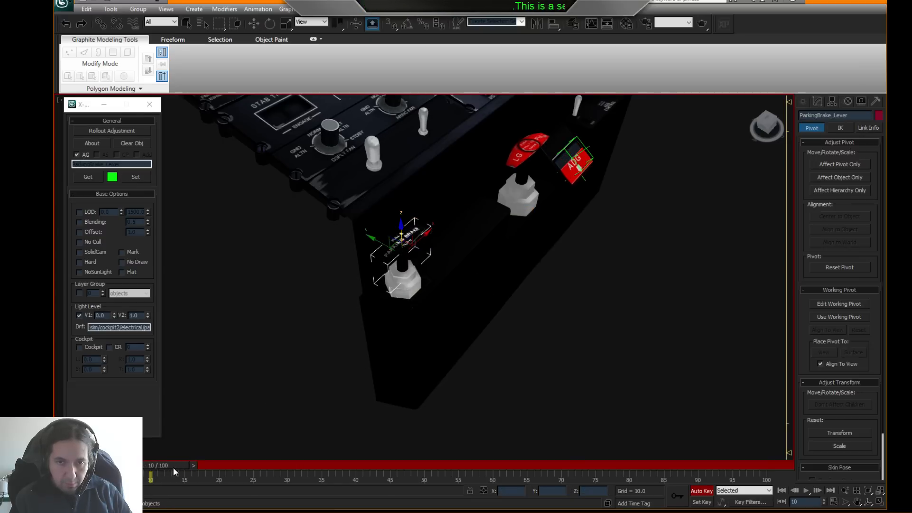
key("w")
left_click(269, 24)
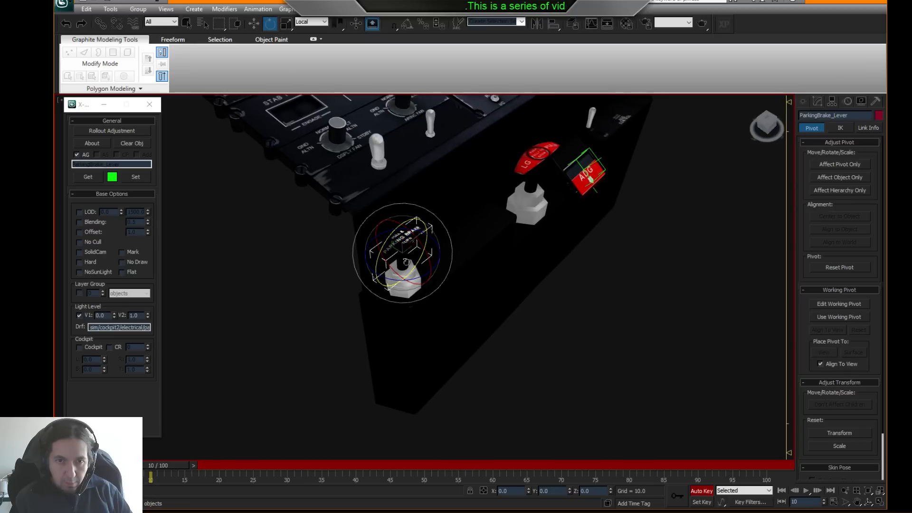
middle_click_drag(427, 264, 428, 259, "alt")
left_click_drag(426, 259, 350, 263)
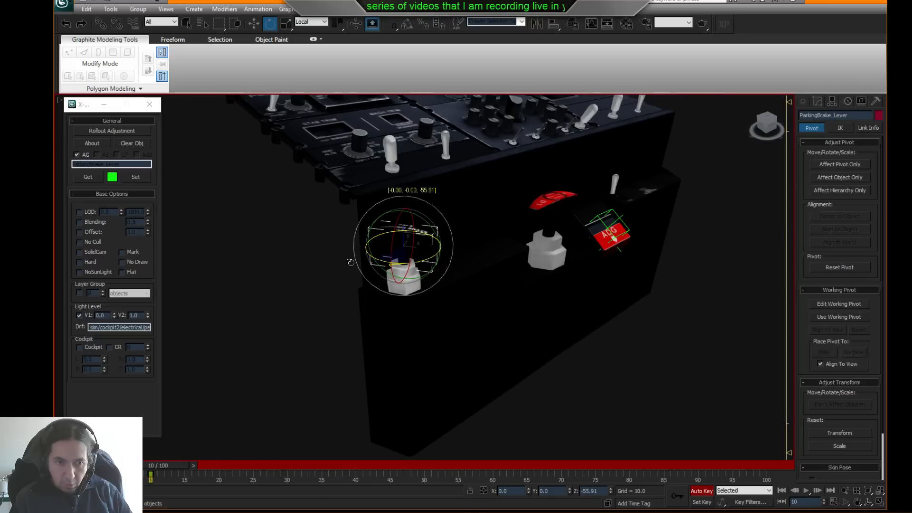
left_click_drag(350, 263, 346, 264)
middle_click_drag(363, 257, 433, 332, "alt")
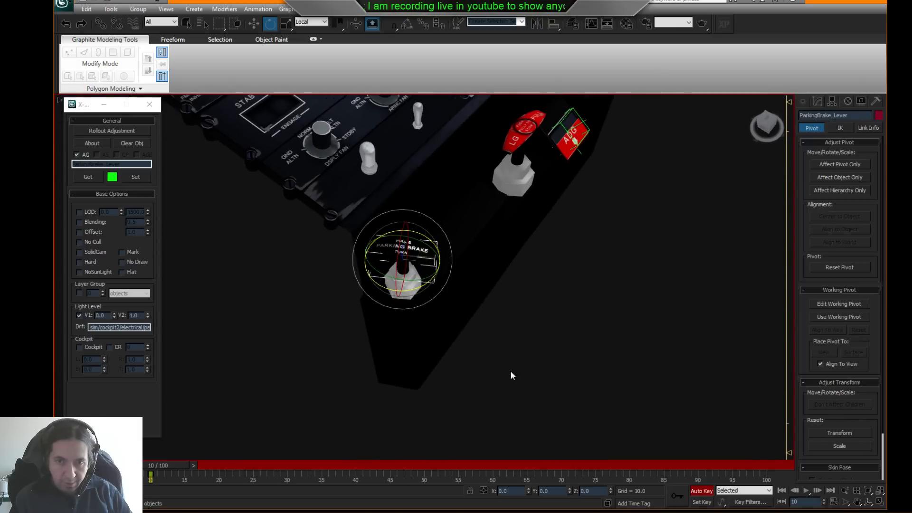
- Turn off Auto Key recording and raise ParkingBrake_Lever along Z to about -0.13 at frame 10
left_click(689, 491)
mouse_move(171, 466)
left_mouse_down()
mouse_move(101, 466)
mouse_move(204, 463)
mouse_move(164, 460)
mouse_move(172, 460)
left_mouse_up()
key("e")
middle_click_drag(342, 385, 371, 224, "alt")
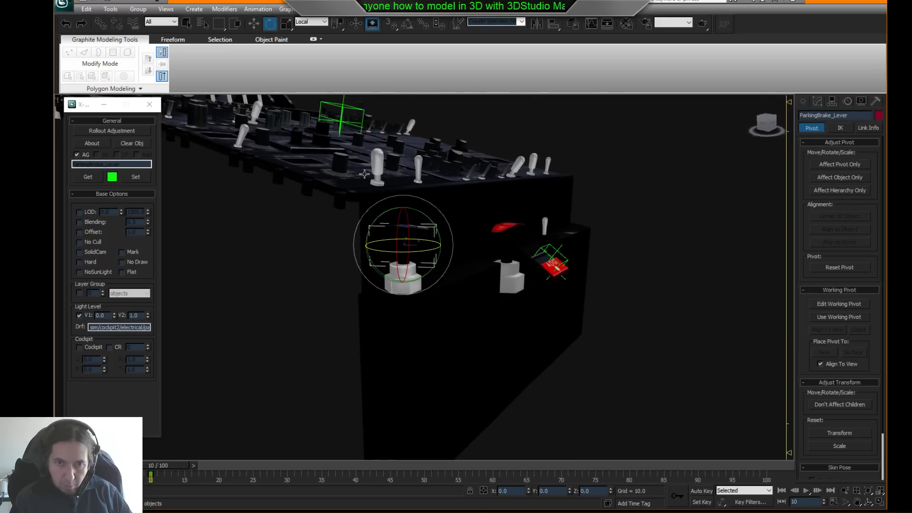
key("w")
left_click_drag(404, 208, 404, 203)
key("F3")
middle_click_drag(404, 203, 406, 238, "alt")
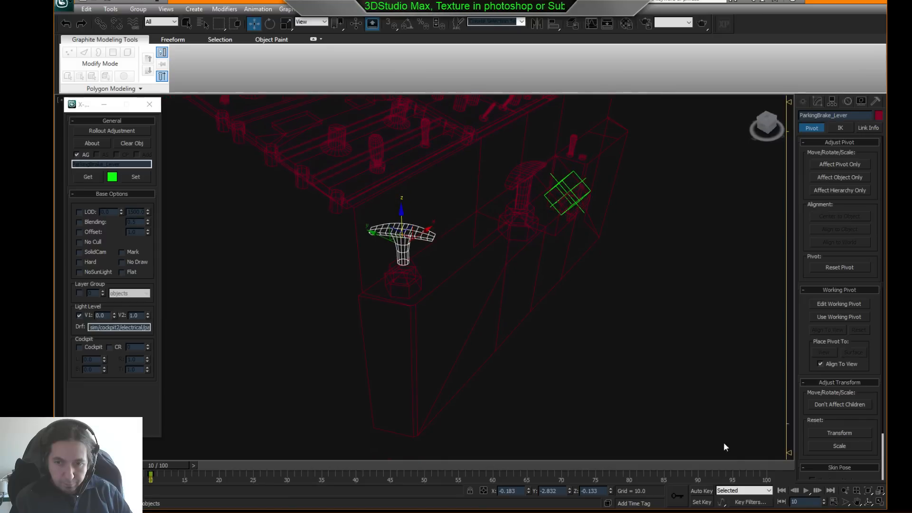
mouse_move(184, 467)
left_mouse_down()
mouse_move(152, 464)
mouse_move(222, 466)
mouse_move(129, 461)
mouse_move(183, 457)
left_mouse_up()
key("w")
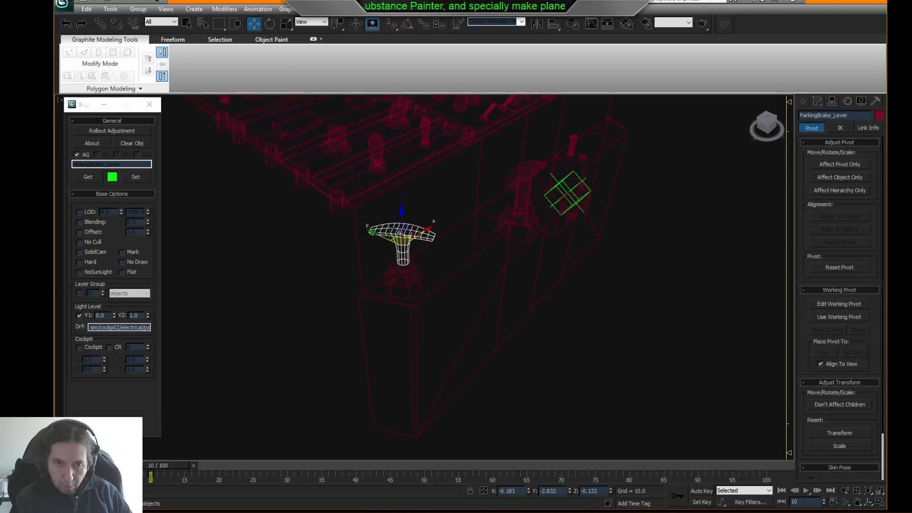
key("F3")
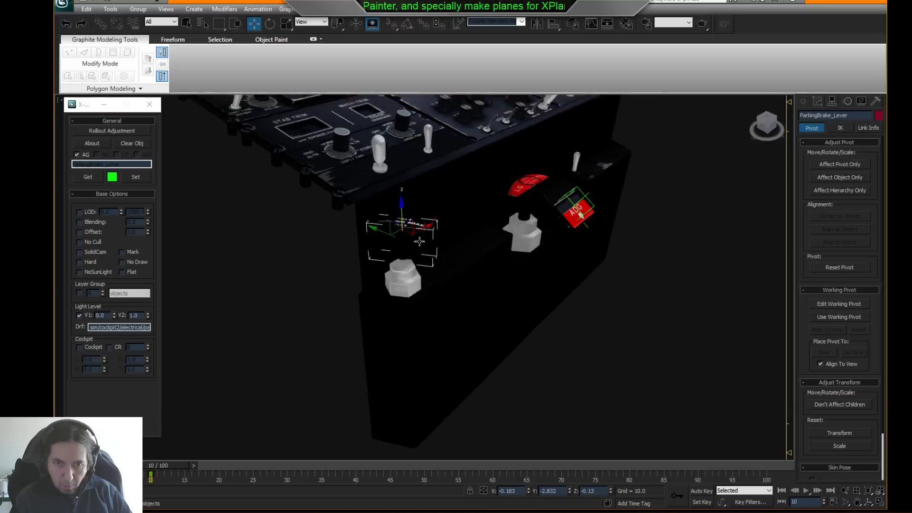
- Create a rotation-only key for ParkingBrake_Lever at frame 10
mouse_move(172, 468)
left_mouse_down()
mouse_move(150, 478)
mouse_move(170, 474)
left_mouse_up()
key("w")
right_click(167, 464)
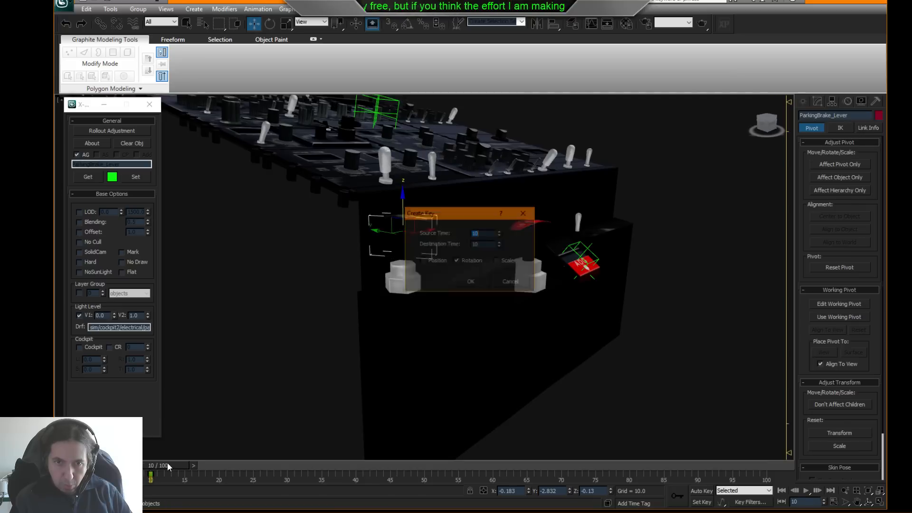
left_click(472, 281)
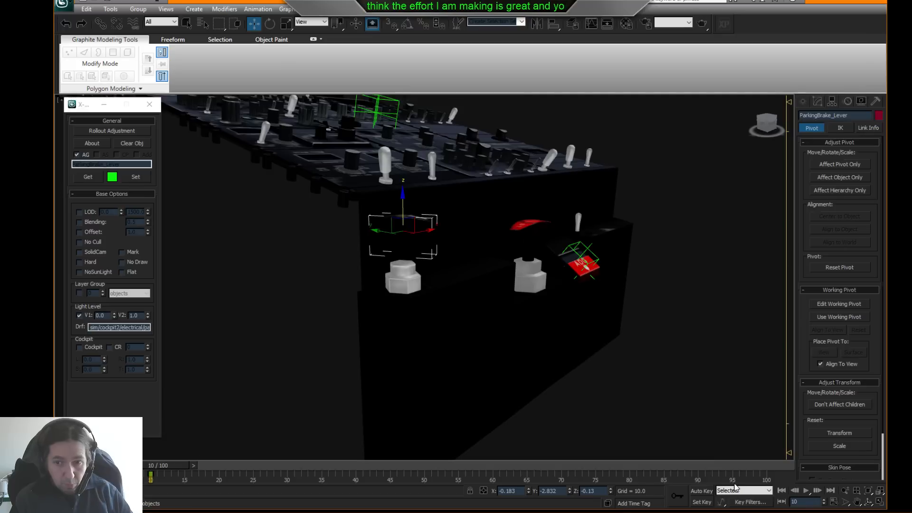
- Undo the last lift and rotation edits made to ParkingBrake_Lever at frame 10
key("ctrl+z")
key("ctrl+z")
key("ctrl+z")
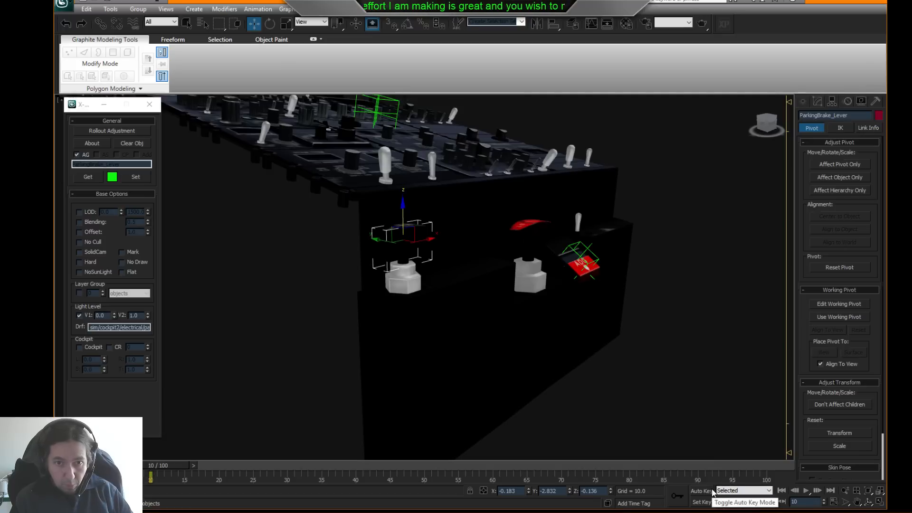
- Turn Auto Key recording back on and raise ParkingBrake_Lever along Z to about -0.128 at frame 10
left_click(702, 490)
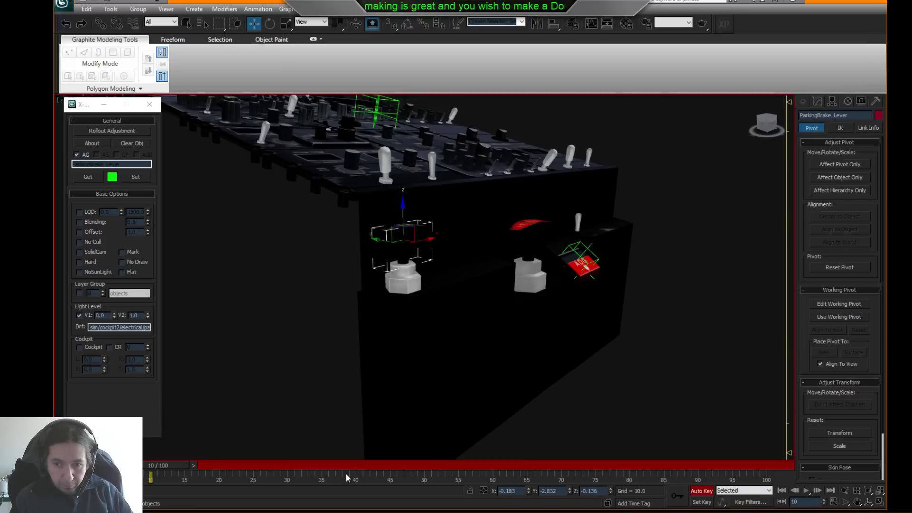
key("Home")
left_click_drag(103, 466, 172, 467)
key("w")
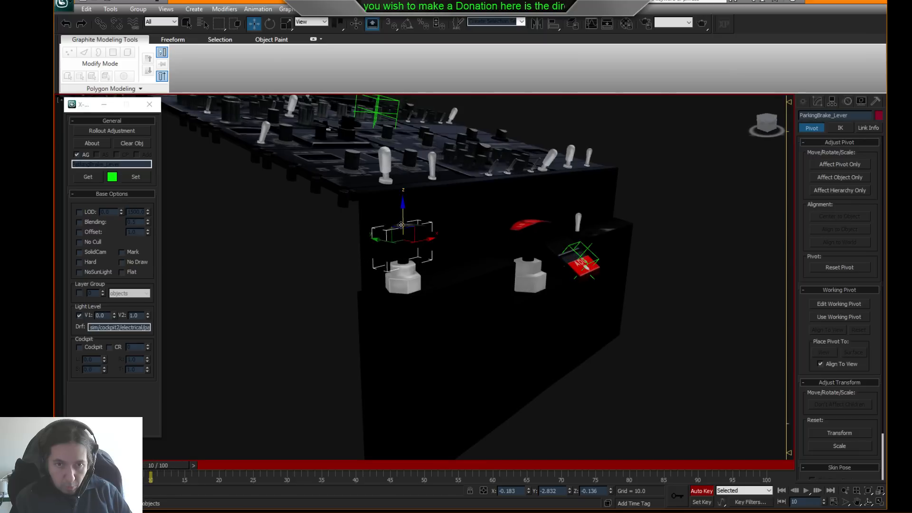
left_click_drag(404, 220, 399, 217)
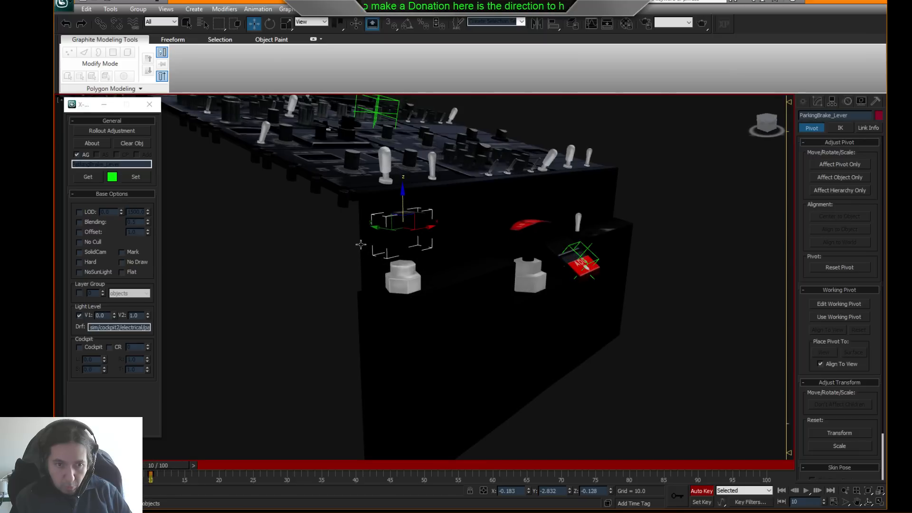
- Rotate ParkingBrake_Lever around its local Z axis at frame 10 so its PARKING BRAKE label faces the view
middle_click_drag(361, 244, 368, 270, "alt")
left_click(269, 23)
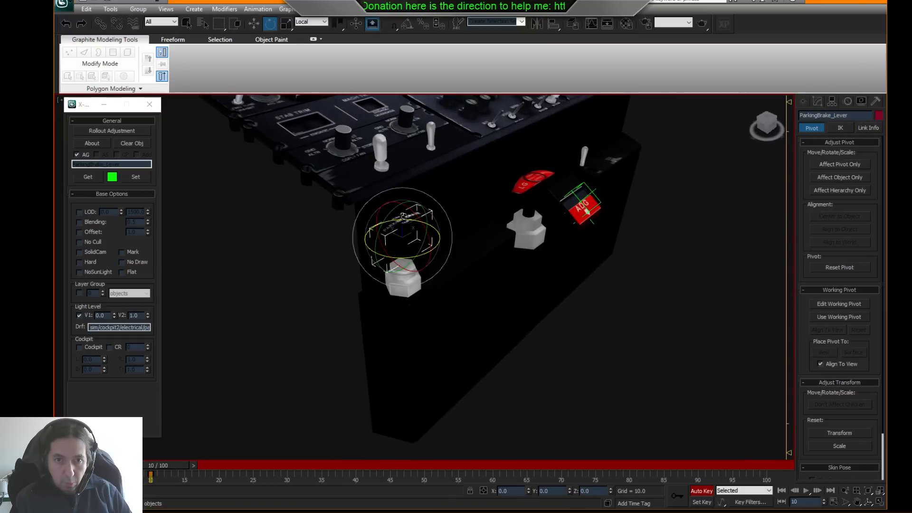
left_click(415, 255)
left_click(425, 255)
left_click_drag(426, 253, 423, 220)
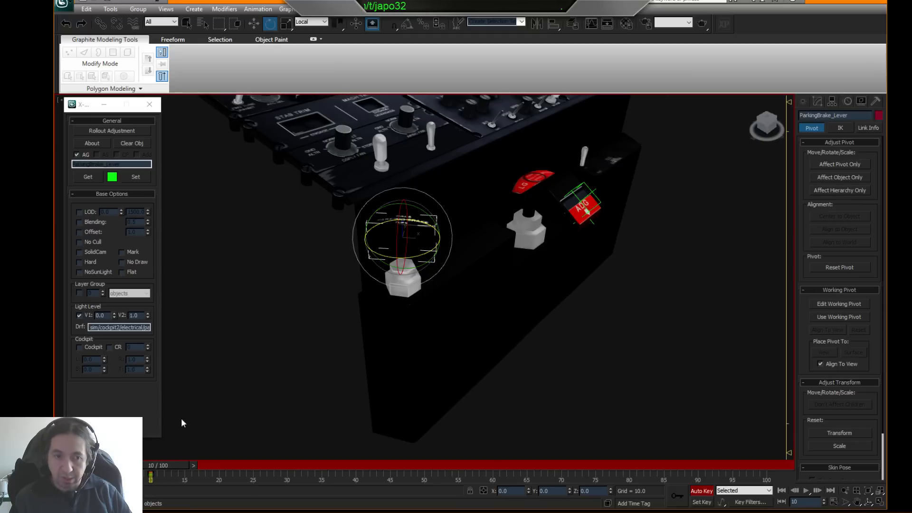
mouse_move(167, 459)
left_mouse_down()
mouse_move(149, 463)
mouse_move(196, 467)
mouse_move(144, 464)
mouse_move(170, 469)
left_mouse_up()
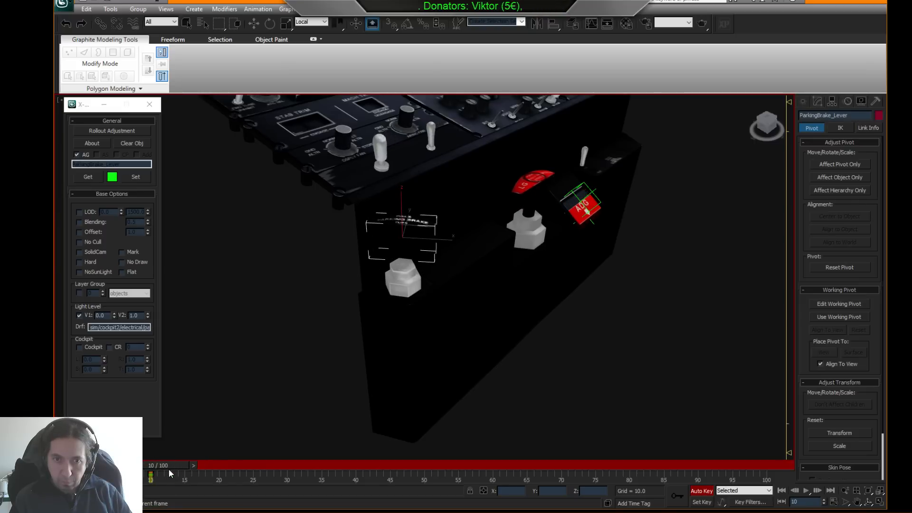
- Raise ParkingBrake_Lever along Z to about -0.126 at frame 10, finishing with Auto Key recording off
middle_click_drag(343, 311, 364, 252, "alt")
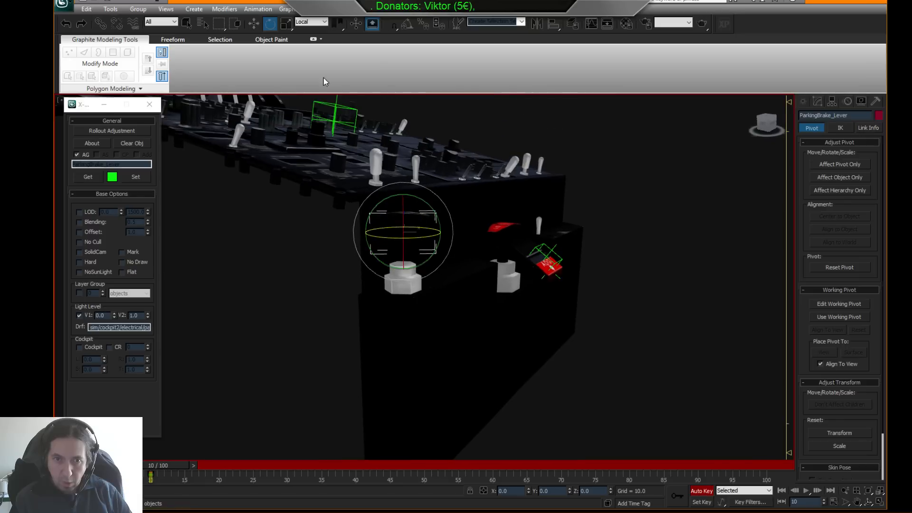
key("w")
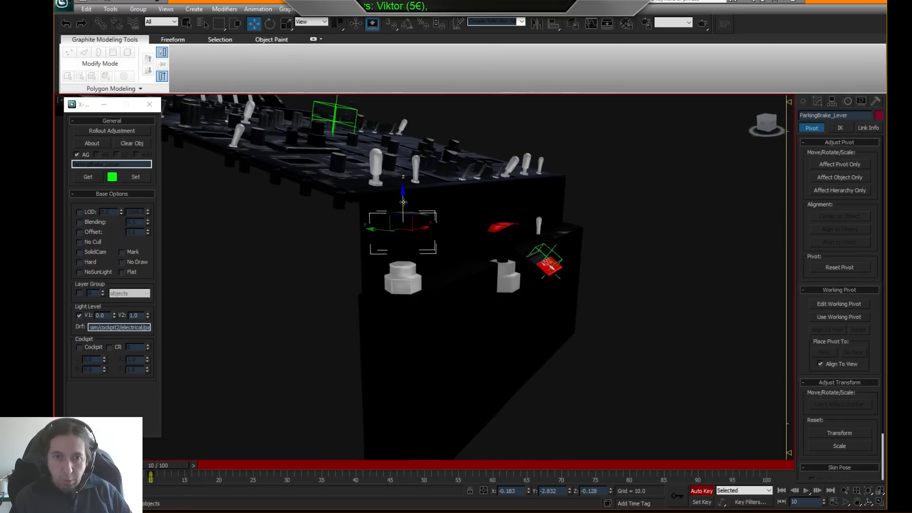
left_click(706, 492)
- Extend the lever's shaft downward from its open bottom border, check it at frame 0 and leave border editing
mouse_move(519, 343)
middle_mouse_down("alt")
mouse_move(395, 255)
mouse_move(449, 233)
middle_mouse_up("alt")
key("F3")
left_click(817, 101)
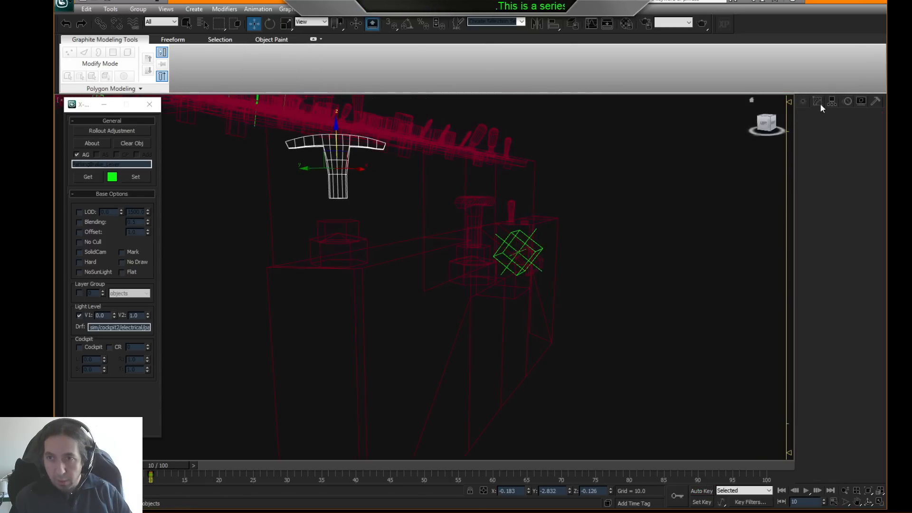
left_click(840, 292)
left_click(346, 200)
left_click_drag(335, 233, 337, 255, "shift")
key("F3")
mouse_move(382, 258)
middle_mouse_down("alt")
mouse_move(369, 292)
mouse_move(465, 305)
middle_mouse_up("alt")
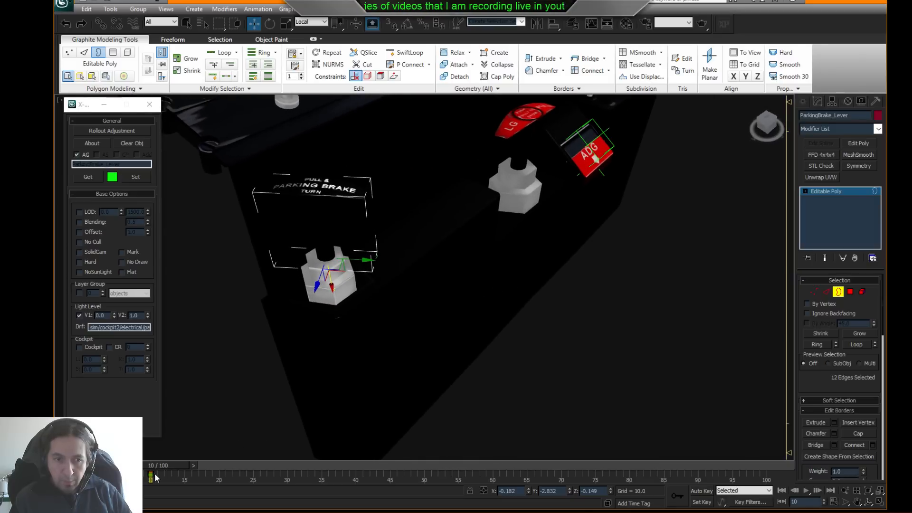
left_click_drag(161, 466, 91, 465)
key("F3")
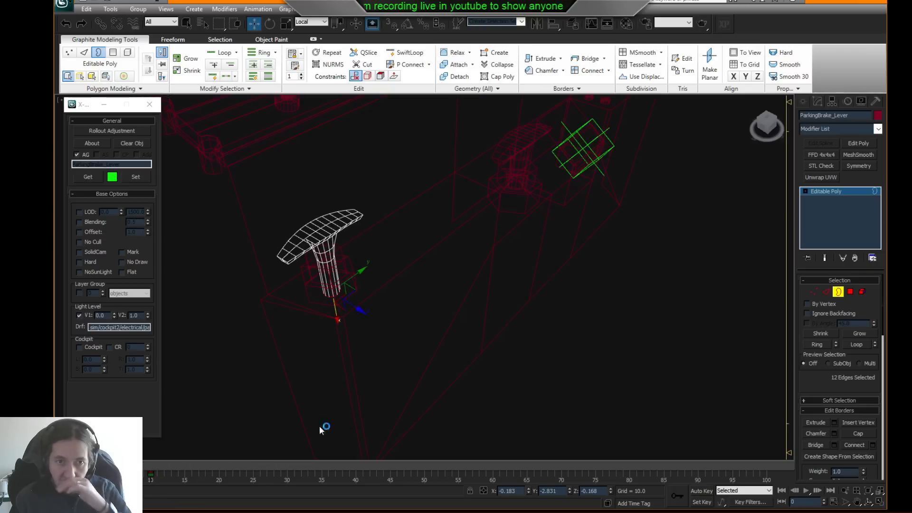
left_click(838, 294)
- Enable the Animation rollout in the X-Plane object parameters and bring its settings into view
middle_click_drag(404, 313, 423, 314)
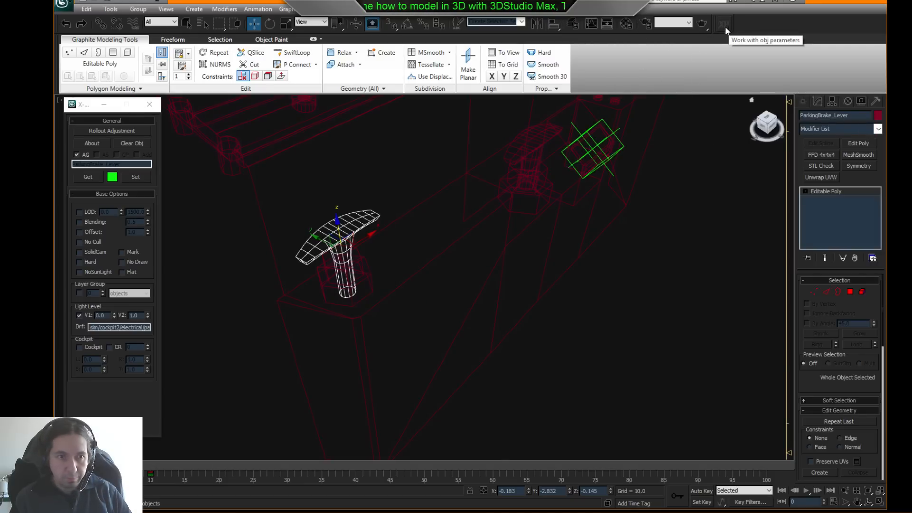
left_click(140, 131)
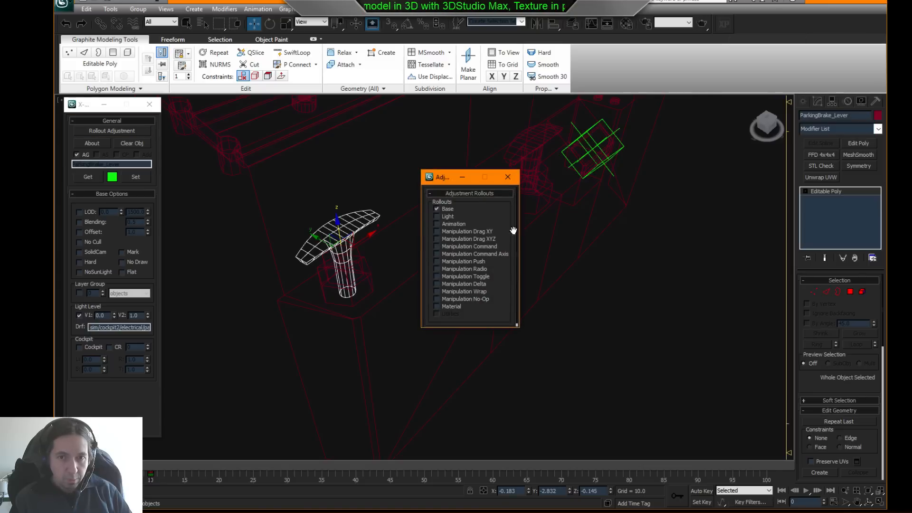
left_click(453, 224)
left_click(507, 178)
left_click_drag(156, 371, 134, 105)
- Enable rotation animation for ParkingBrake_Lever with the dataref sim/cockpit2/controls/parking_brake_ratio
left_click(79, 230)
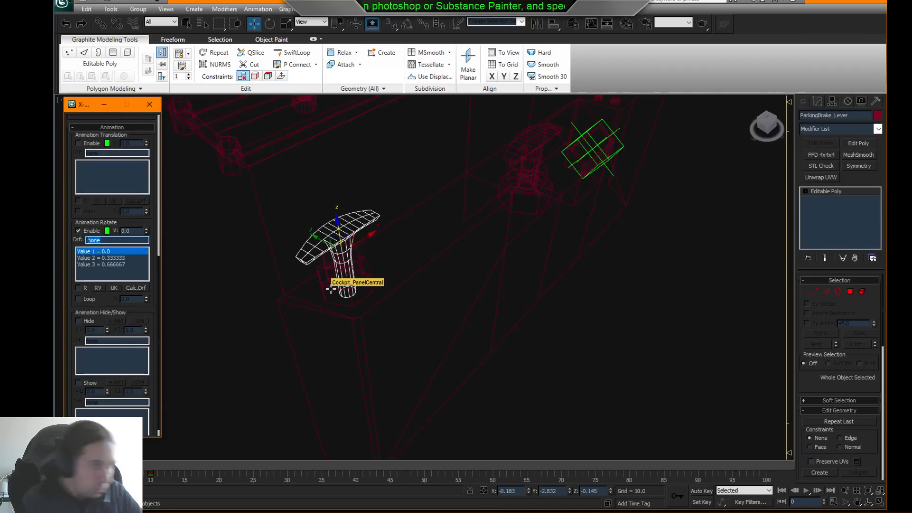
type("sim")
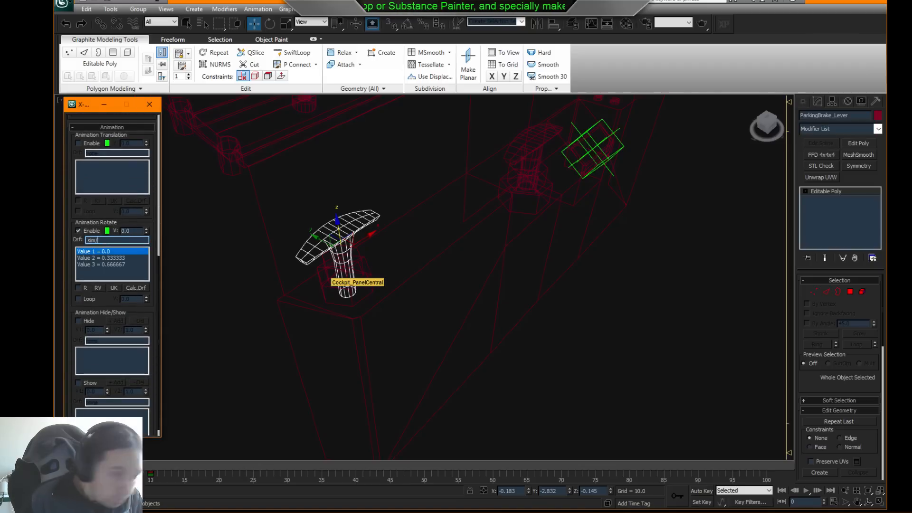
type("/cockpit2/")
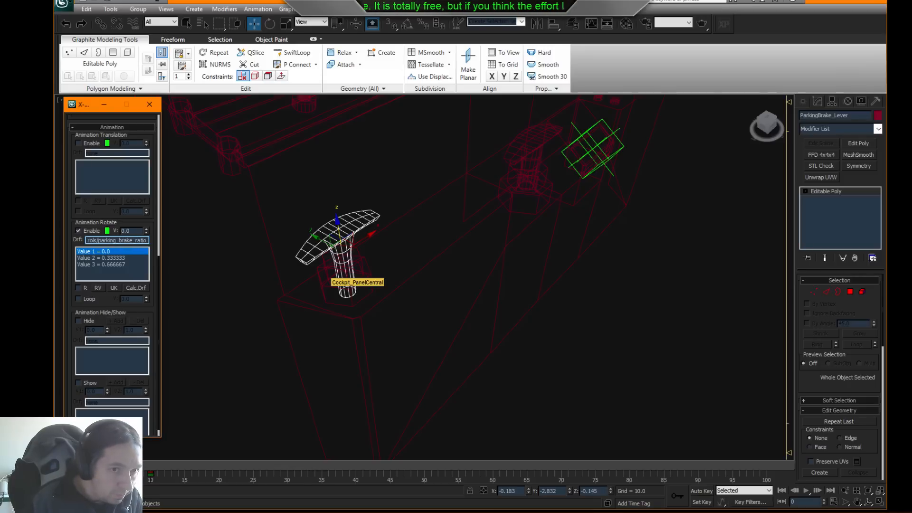
- Set the lever's rotation animation Value 2 to 0.5 and Value 3 to 1.0
left_click(115, 257)
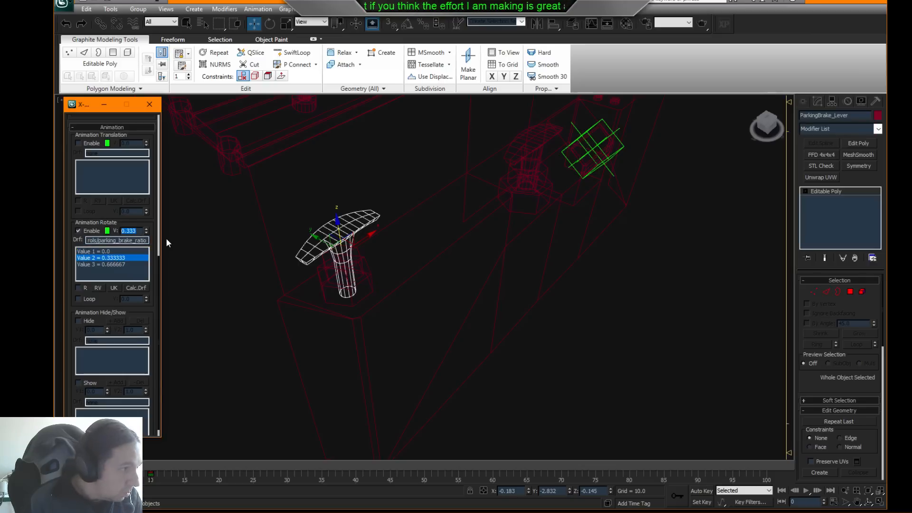
type("0.5")
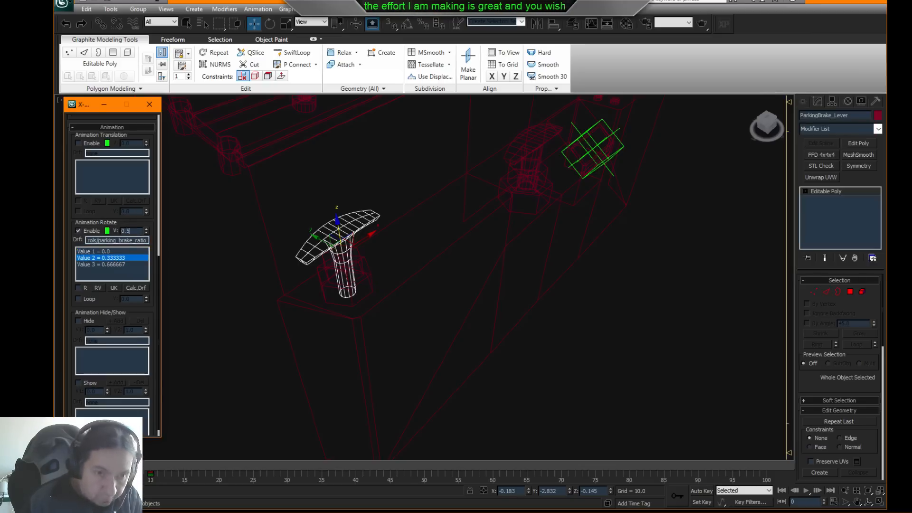
key("Return")
left_click(115, 265)
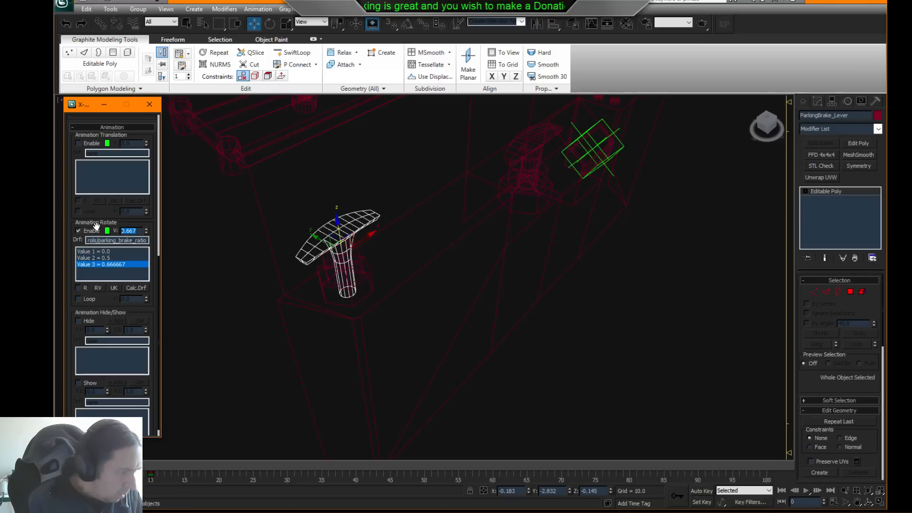
type("1.0")
key("Return")
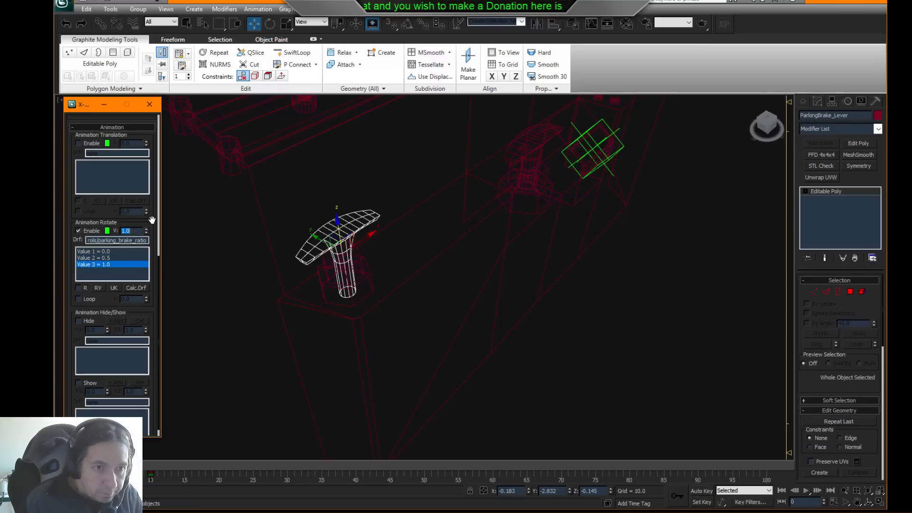
- Apply the rotation animation settings to ParkingBrake_Lever's X-Plane object parameters
scroll(139, 337, "up", 5)
scroll(156, 149, "up", 3)
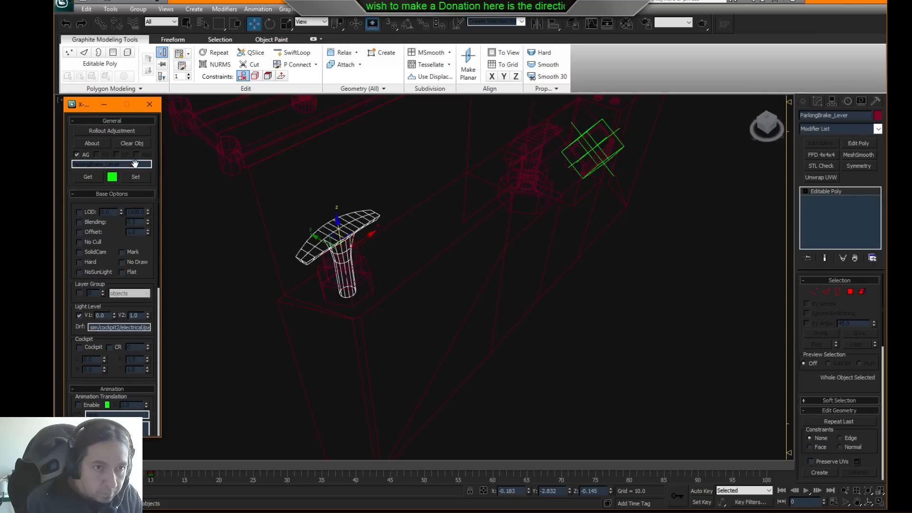
left_click(134, 180)
- Enable translation animation for ParkingBrake_Lever, reusing the rotation dataref sim/cockpit2/controls/parking_brake_ratio
left_click_drag(154, 365, 198, 53)
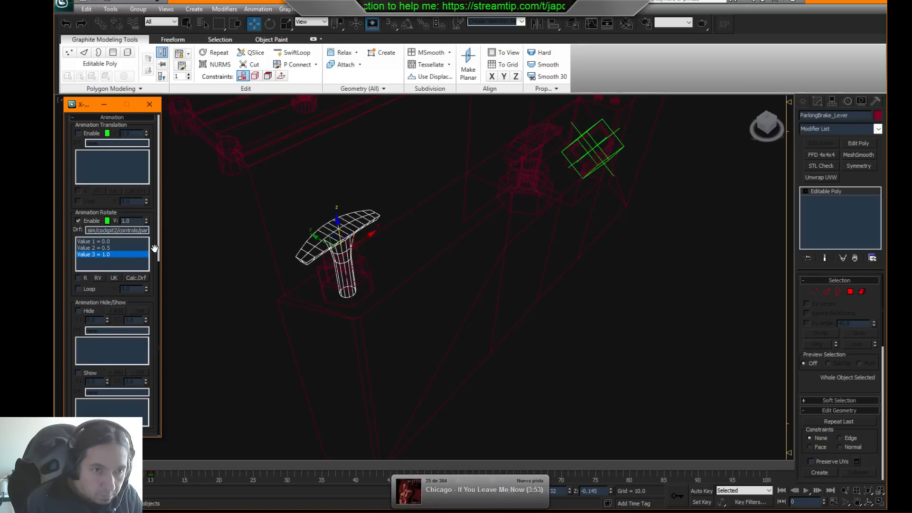
left_click_drag(154, 248, 152, 341)
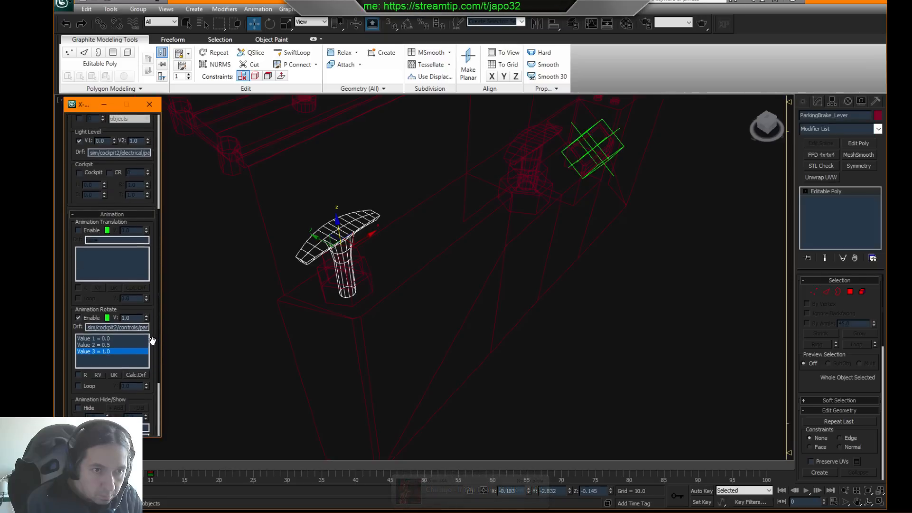
double_click(86, 327)
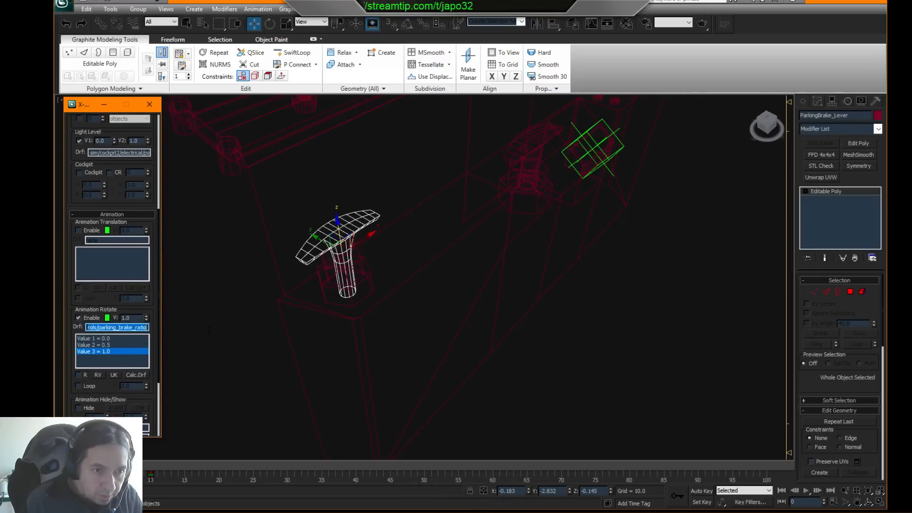
left_click(78, 230)
double_click(93, 240)
key("ctrl+v")
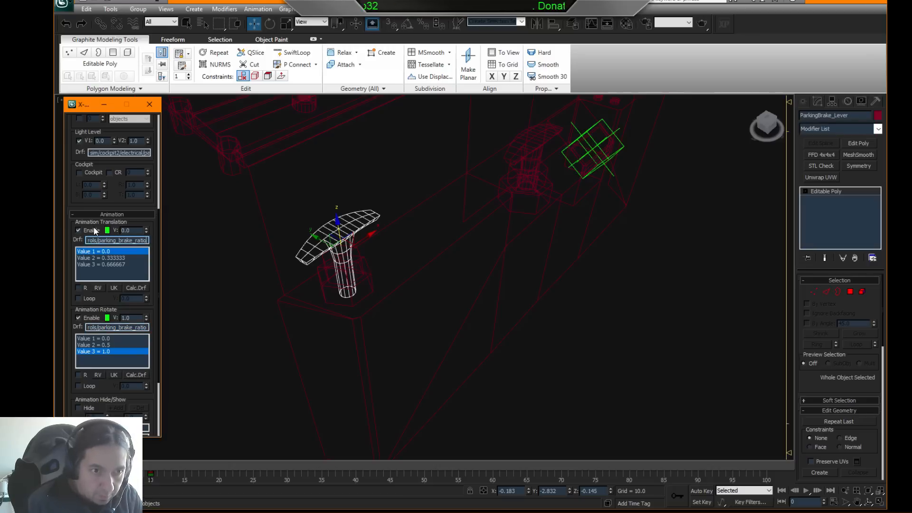
- Set the lever's translation animation Value 2 to 0.5 and Value 3 to 1.0, and apply the parameters to the object
left_click(110, 258)
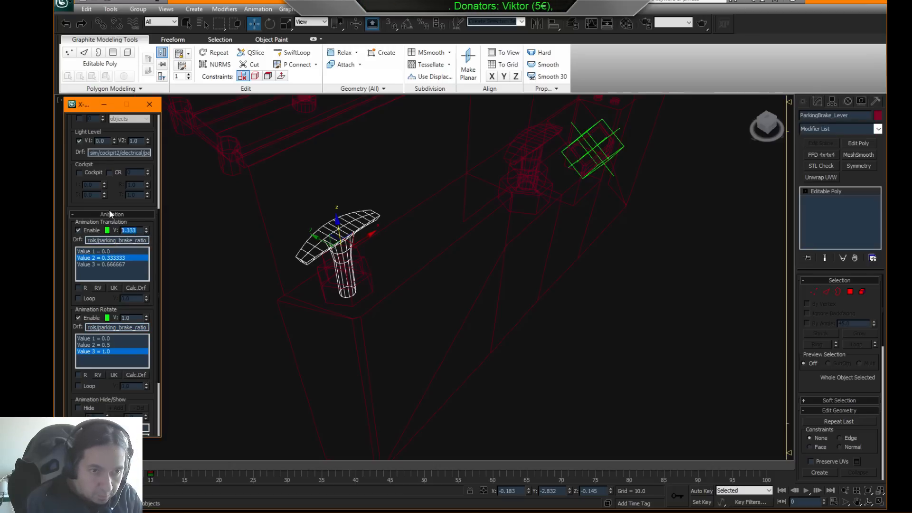
type("0.5")
key("Return")
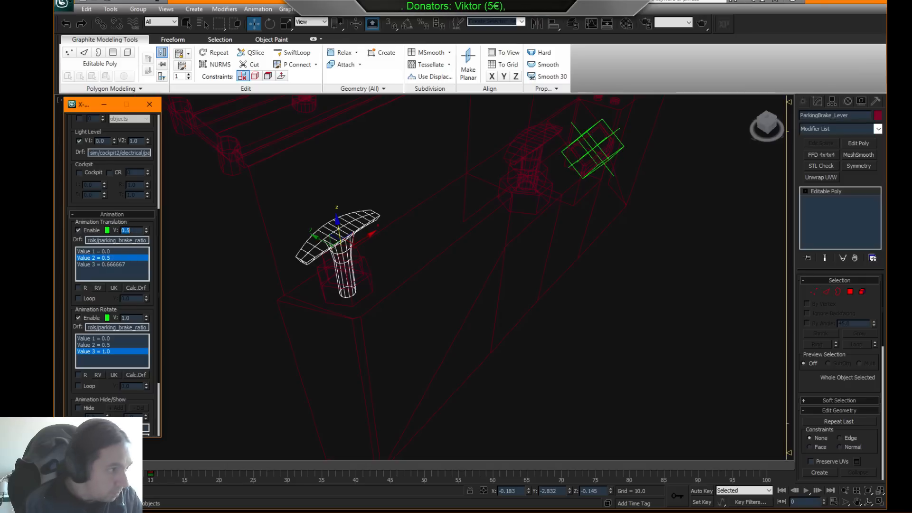
left_click(116, 263)
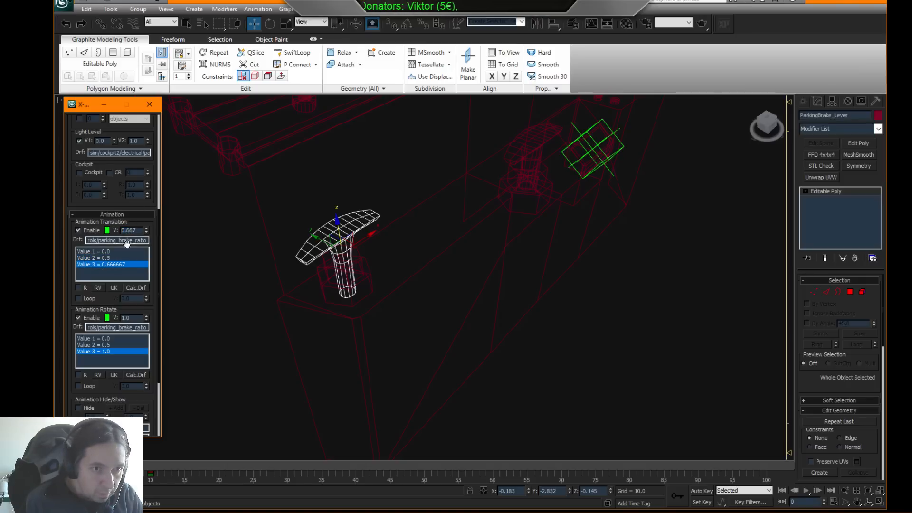
type("1")
key("Return")
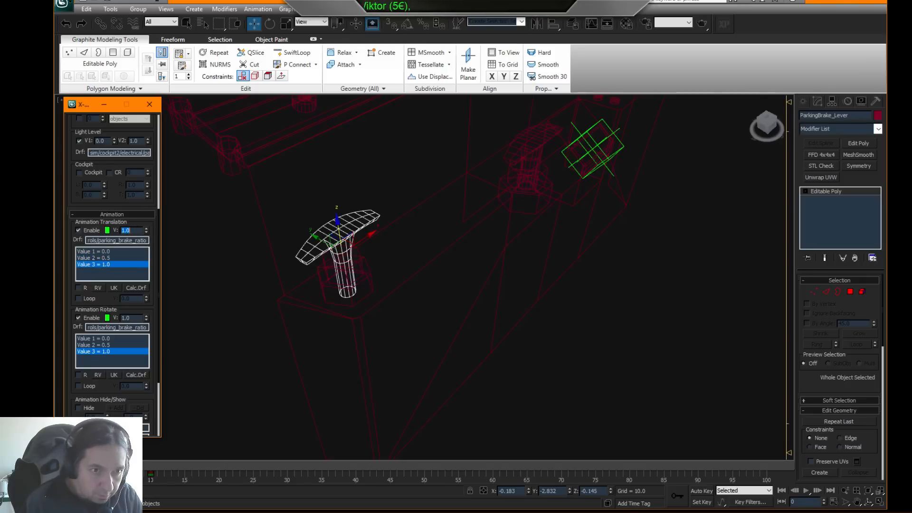
left_click_drag(153, 135, 167, 246)
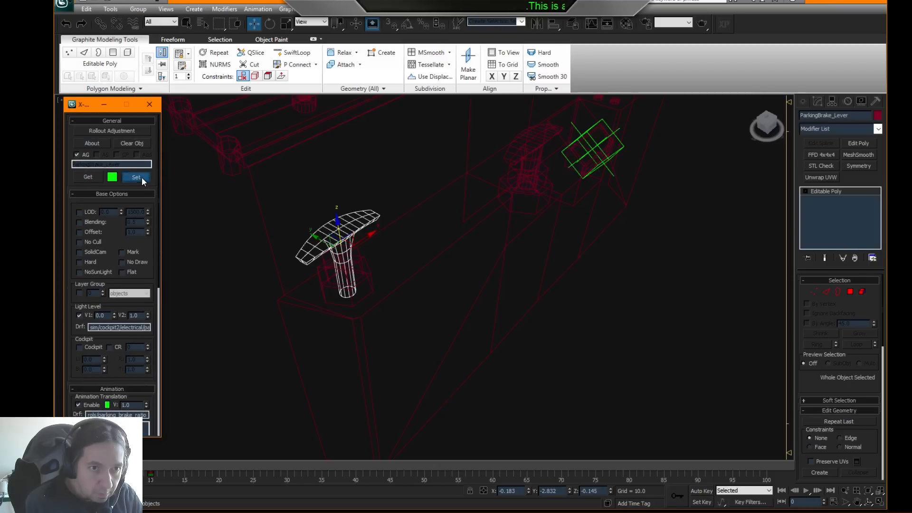
left_click_drag(152, 290, 173, 123)
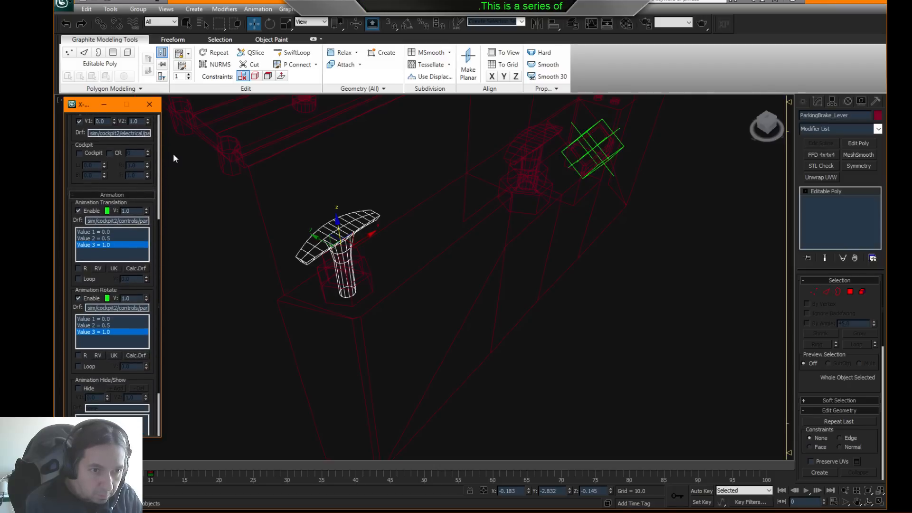
- Scrub the timeline to frame 13 to check the lever's pull and turn with the rotation axes in Local coordinates, returning to frame 0
left_click_drag(100, 474, 189, 477)
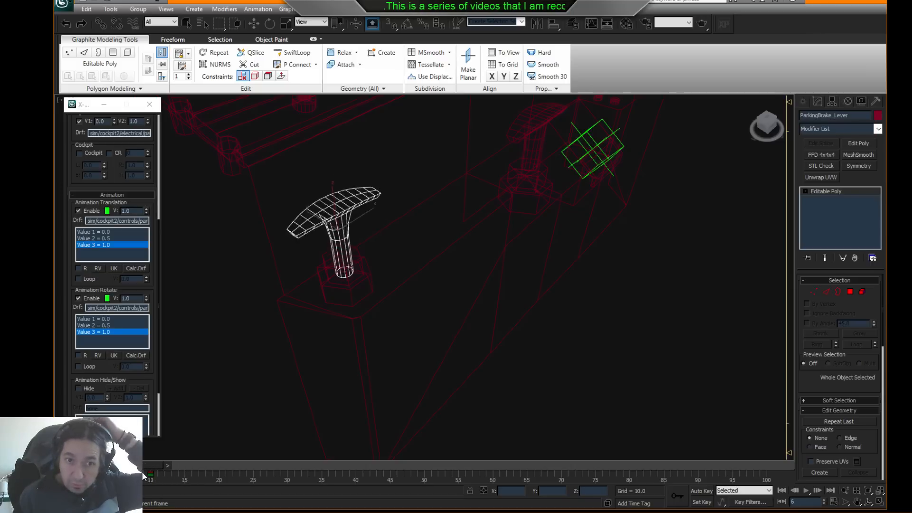
key("w")
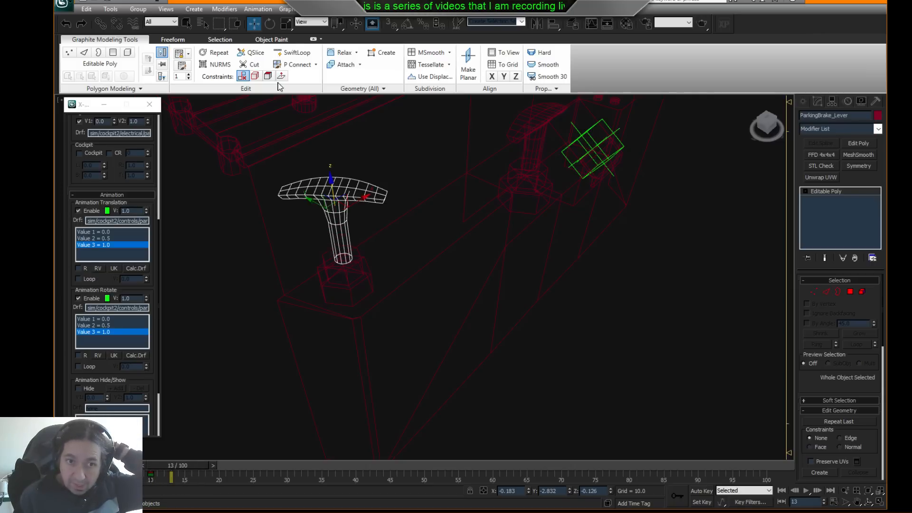
left_click(269, 23)
left_click_drag(306, 206, 330, 170)
right_click(316, 200)
right_click(330, 170)
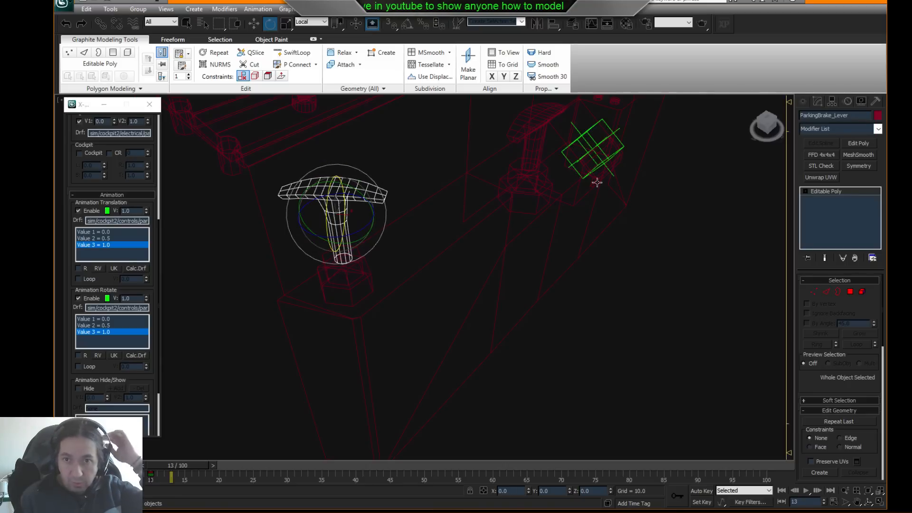
mouse_move(164, 465)
left_mouse_down()
mouse_move(149, 469)
mouse_move(238, 458)
mouse_move(85, 456)
left_mouse_up()
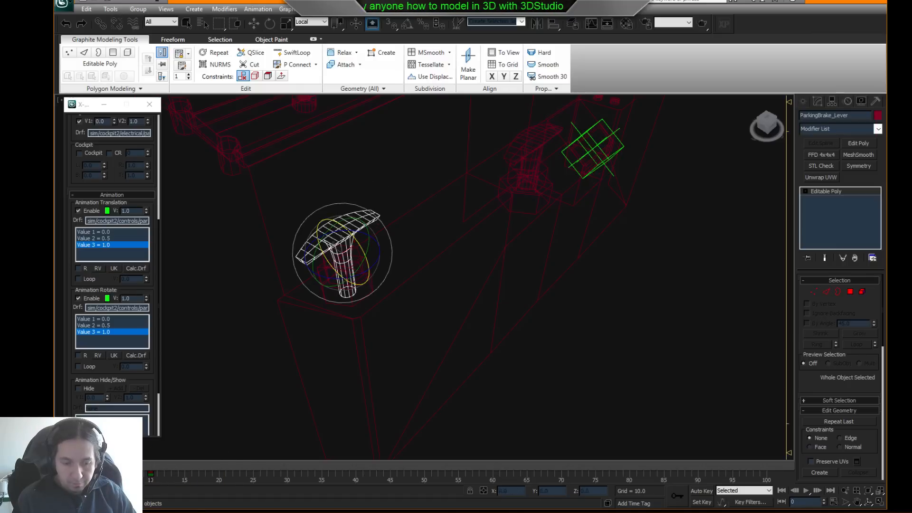
- Inspect the parking brake lever in shaded view, reselect it to check its stored animation values, and save the scene
key("F3")
mouse_move(315, 410)
middle_mouse_down("alt")
mouse_move(360, 405)
mouse_move(352, 407)
middle_mouse_up("alt")
mouse_move(107, 465)
left_mouse_down()
mouse_move(220, 454)
mouse_move(95, 456)
left_mouse_up()
middle_click_drag(624, 322, 618, 352)
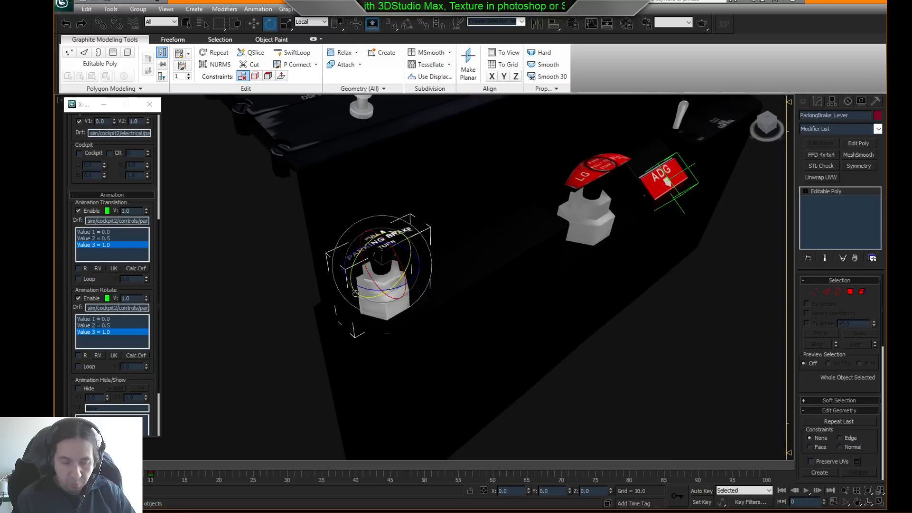
mouse_move(97, 494)
left_mouse_down()
mouse_move(314, 501)
mouse_move(202, 509)
mouse_move(97, 503)
left_mouse_up()
middle_click_drag(410, 373, 381, 382, "alt")
left_click(523, 343)
left_click(369, 280)
scroll(147, 359, "down", 5)
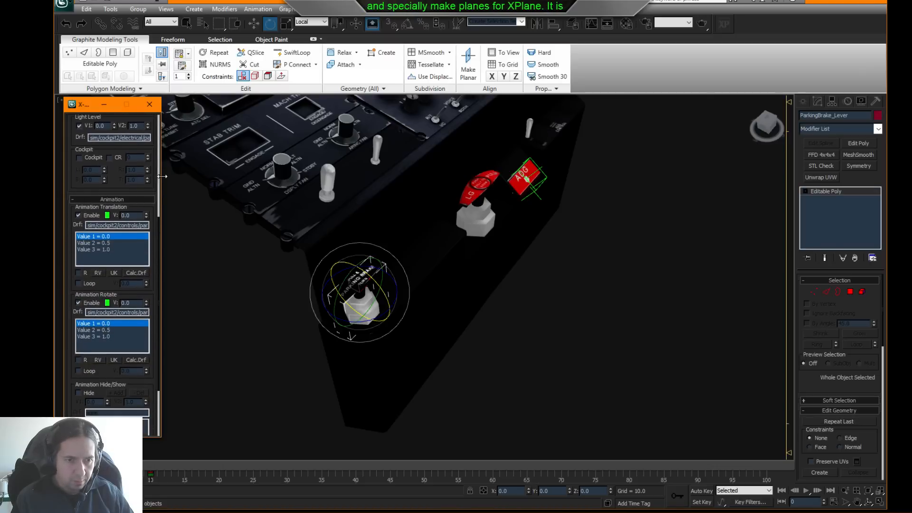
middle_click_drag(568, 338, 574, 339)
key("ctrl+s")
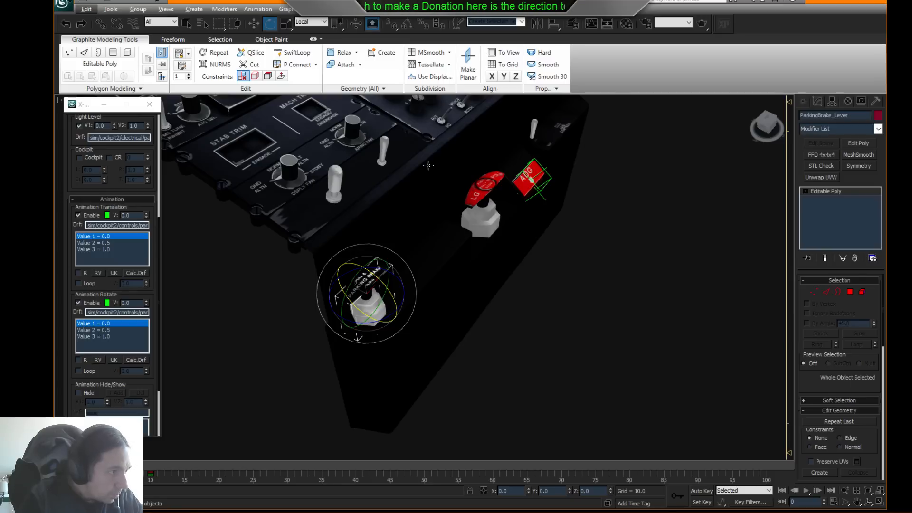
- Detach the toggle switch element beside the ADG TEST label from Cockpit_PanelCentral as Switch_ADGTest
middle_click_drag(429, 165, 451, 229, "alt")
scroll(451, 229, "up", 3)
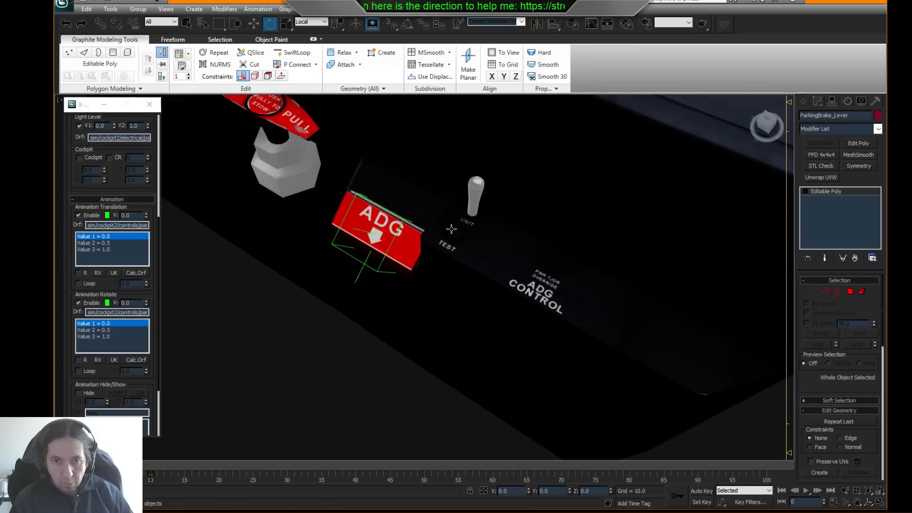
left_click(476, 199)
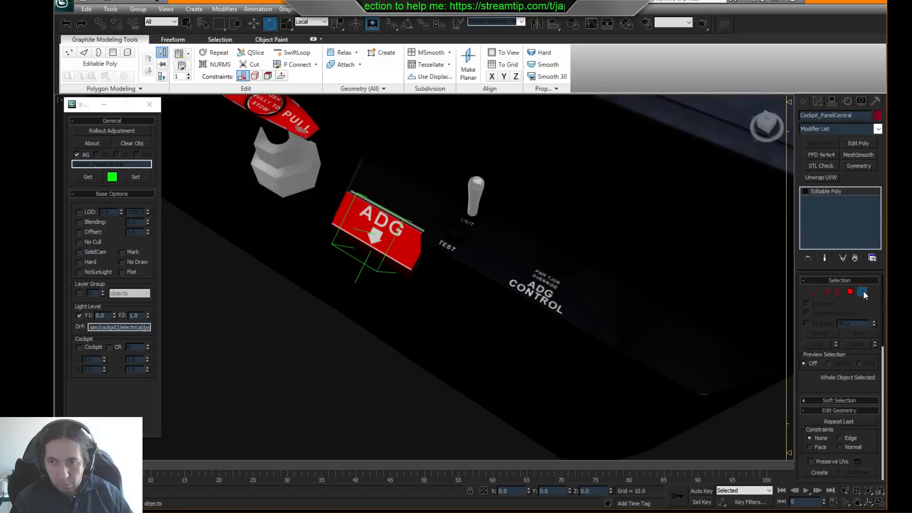
left_click(862, 291)
left_click(475, 196)
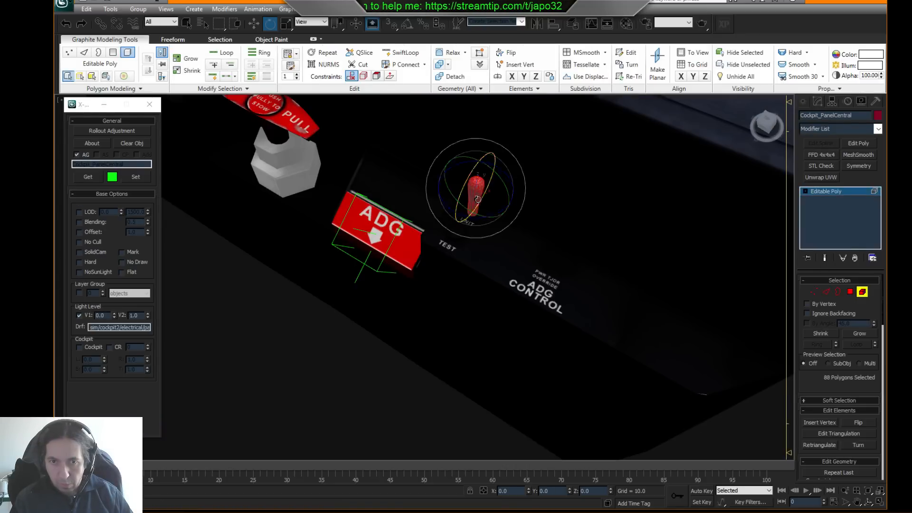
key("z")
middle_click_drag(471, 269, 465, 280, "alt")
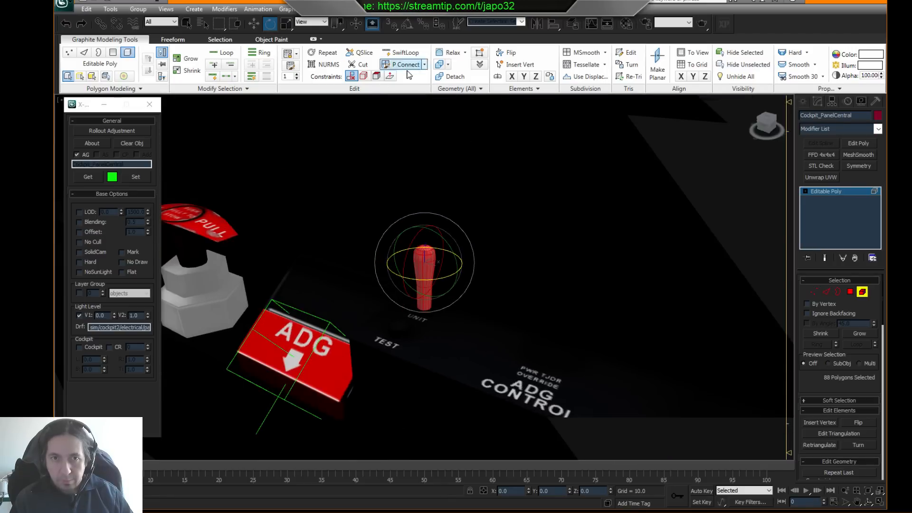
left_click(454, 77)
type("Switch_ADGTest")
key("Return")
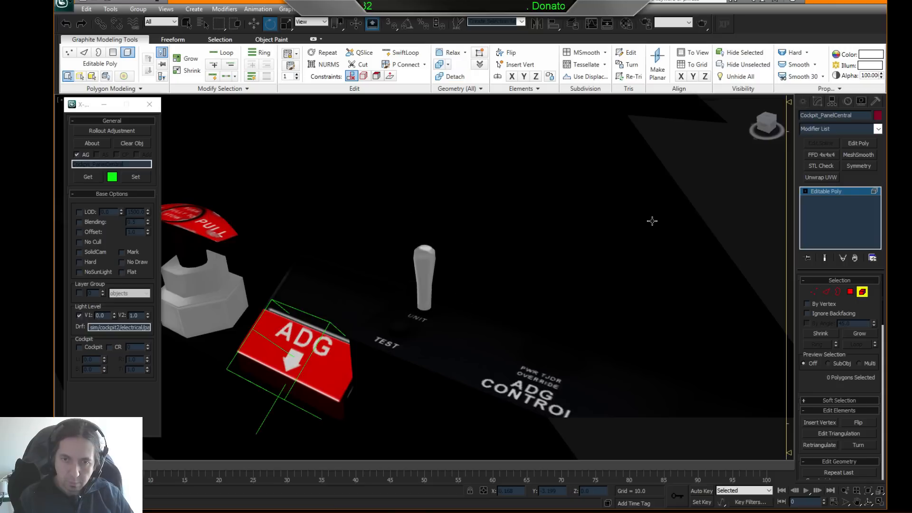
- Leave element editing on Cockpit_PanelCentral and select the detached ADG test switch
left_click(862, 292)
right_click(496, 287)
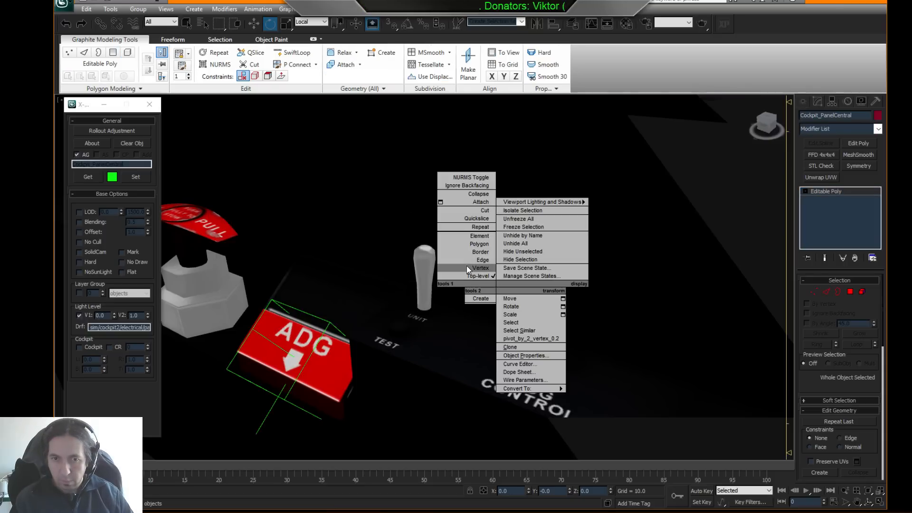
left_click(474, 275)
left_click(429, 275)
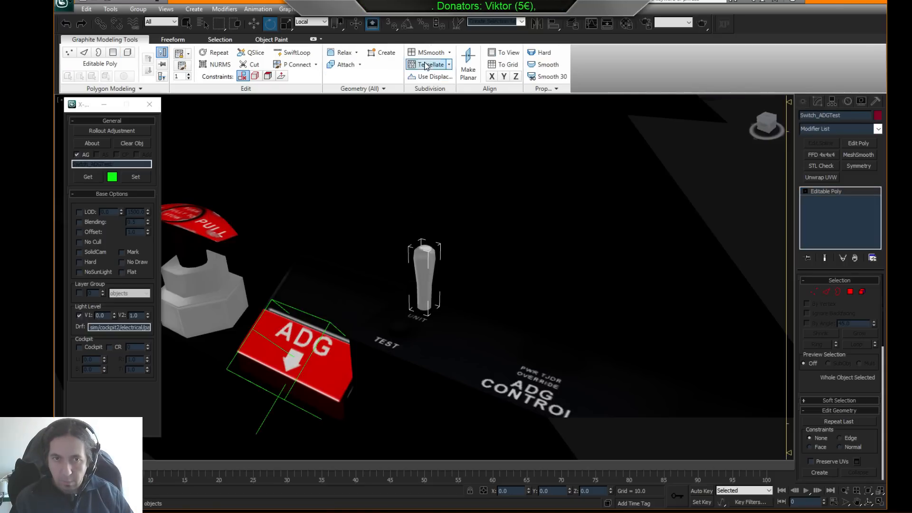
- Move only the pivot of Switch_ADGTest down to the base of the switch with snapping on
left_click(831, 102)
left_click(843, 164)
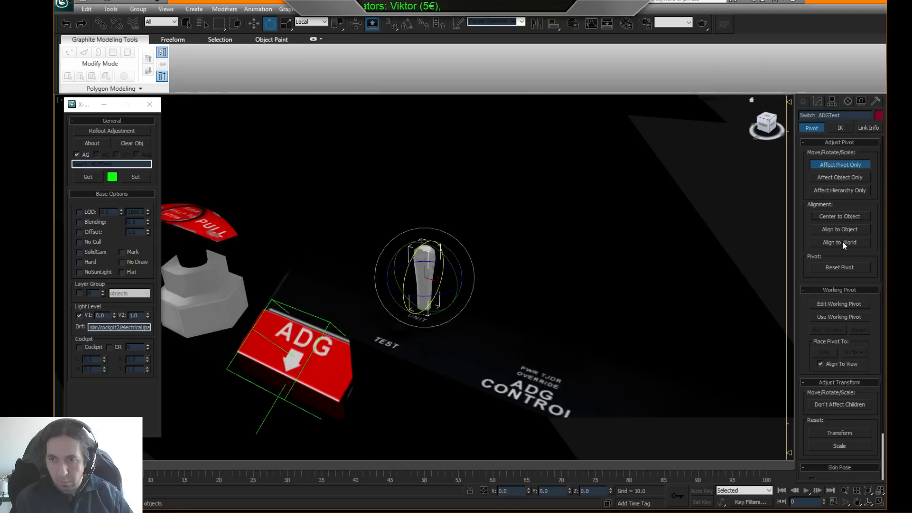
key("w")
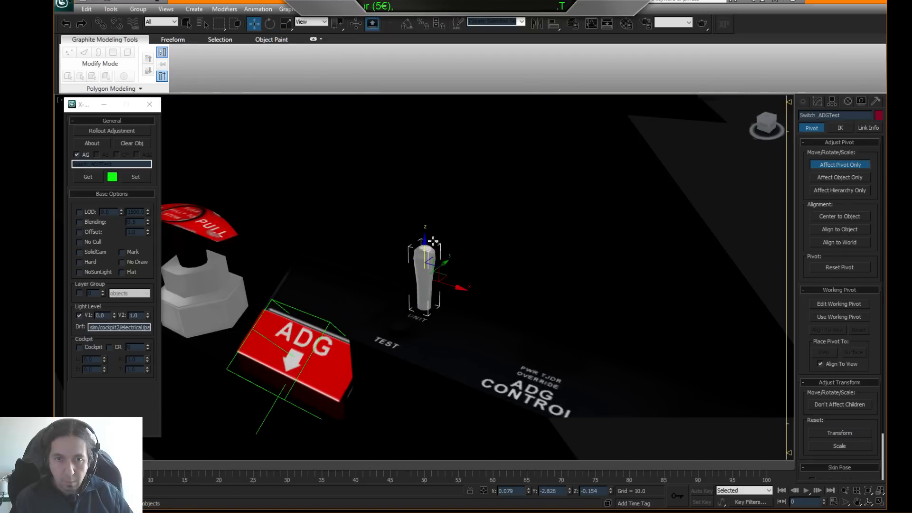
key("s")
left_click_drag(429, 279, 430, 308)
scroll(436, 311, "down", 5)
scroll(434, 295, "up", 5)
- Refine the pivot's placement at the base of Switch_ADGTest, then leave pivot editing and turn snapping off
mouse_move(436, 313)
middle_mouse_down("alt")
mouse_move(434, 297)
mouse_move(383, 299)
middle_mouse_up("alt")
key("F3")
key("F3")
left_click_drag(265, 291, 260, 286)
middle_click_drag(279, 286, 307, 295, "alt")
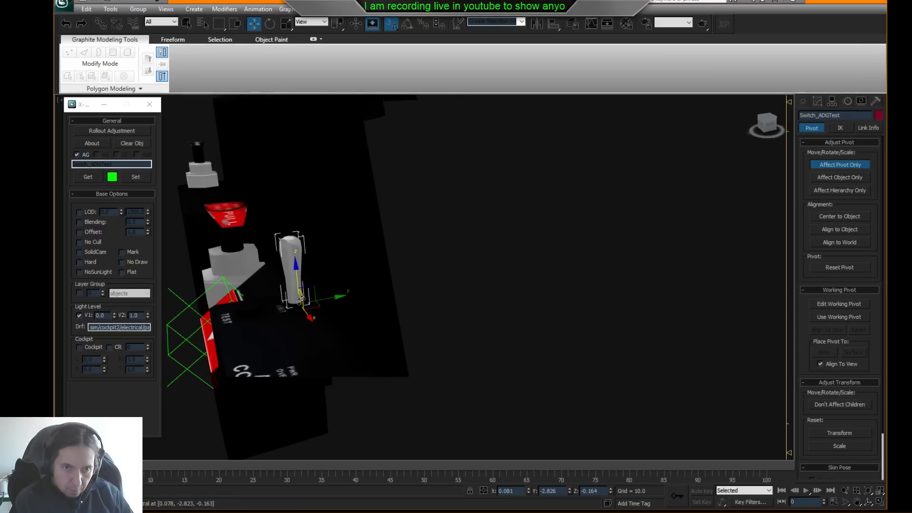
middle_click_drag(299, 304, 352, 351, "alt")
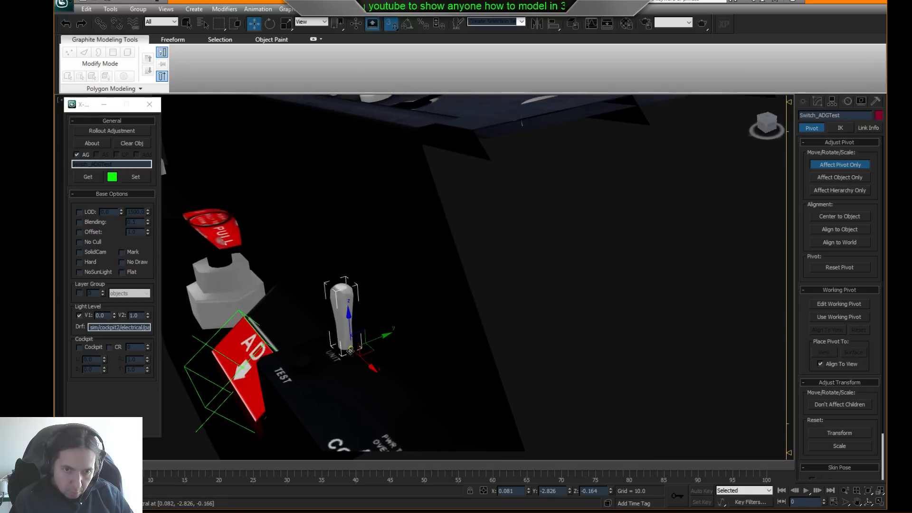
key("F3")
middle_click_drag(363, 388, 376, 390, "alt")
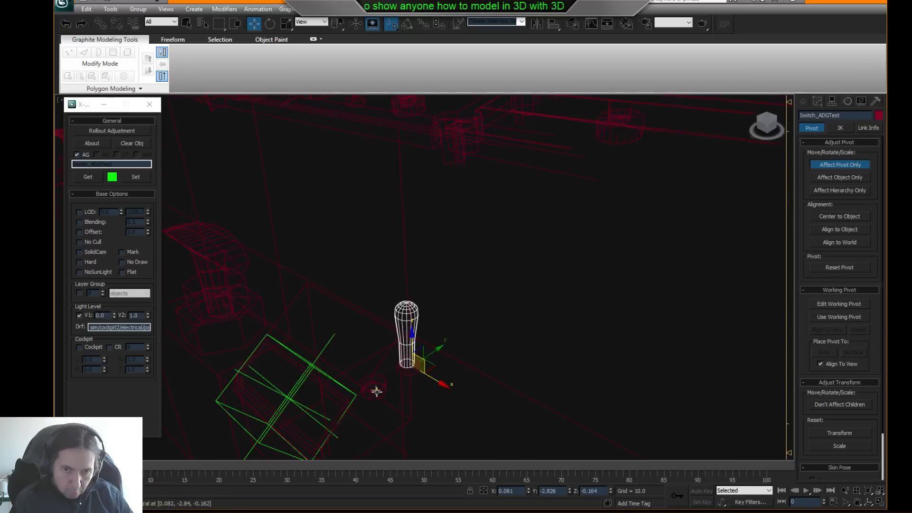
scroll(376, 392, "down", 5)
left_click(856, 165)
key("s")
- Reset the transform of Switch_ADGTest with Reset XForm
mouse_move(475, 239)
middle_mouse_down("alt")
mouse_move(529, 287)
mouse_move(546, 275)
mouse_move(387, 310)
middle_mouse_up("alt")
key("F3")
scroll(421, 281, "up", 4)
mouse_move(421, 281)
middle_mouse_down("alt")
mouse_move(392, 316)
mouse_move(368, 318)
mouse_move(354, 301)
mouse_move(342, 307)
mouse_move(430, 279)
mouse_move(424, 290)
middle_mouse_up("alt")
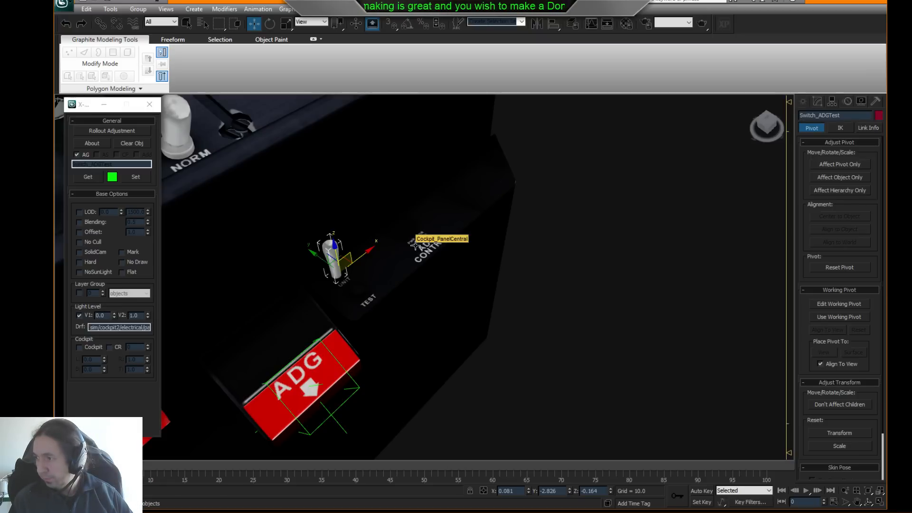
middle_click_drag(402, 252, 407, 247, "alt")
middle_click_drag(585, 385, 594, 285, "alt")
left_click(875, 101)
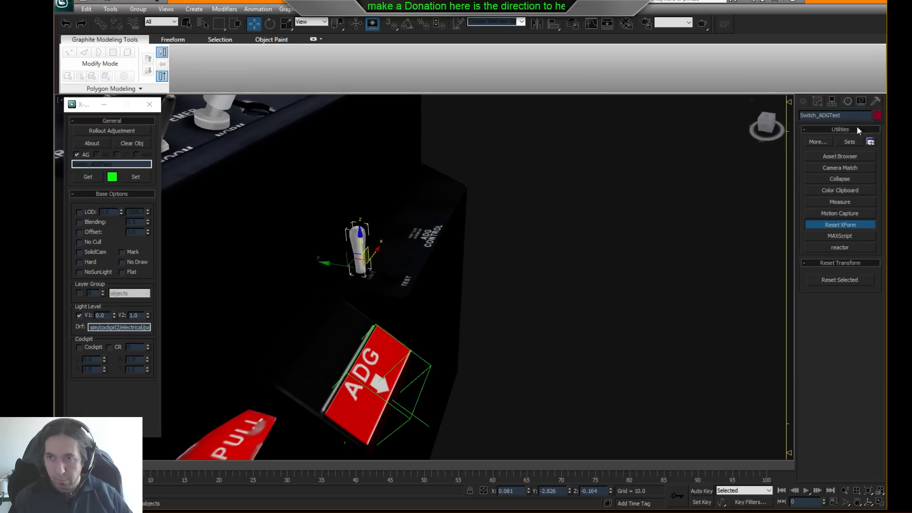
left_click(843, 280)
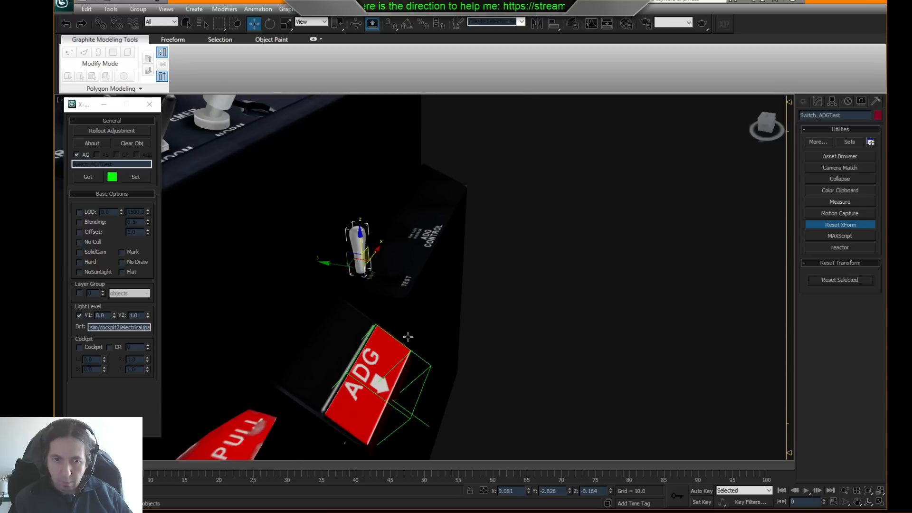
- With auto keying on, key a rotation of Switch_ADGTest at frame 5 in View coordinates, and return to frame 0
left_click_drag(112, 464, 145, 465)
left_click(701, 491)
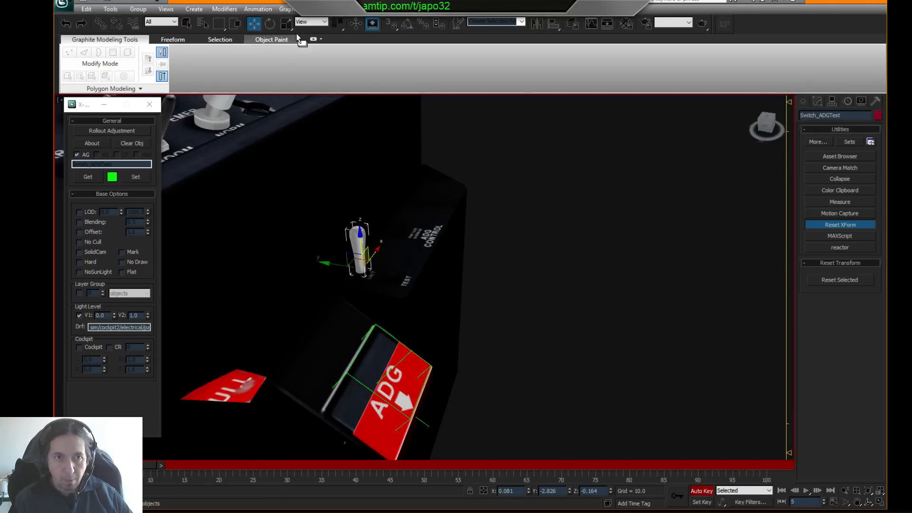
left_click(270, 24)
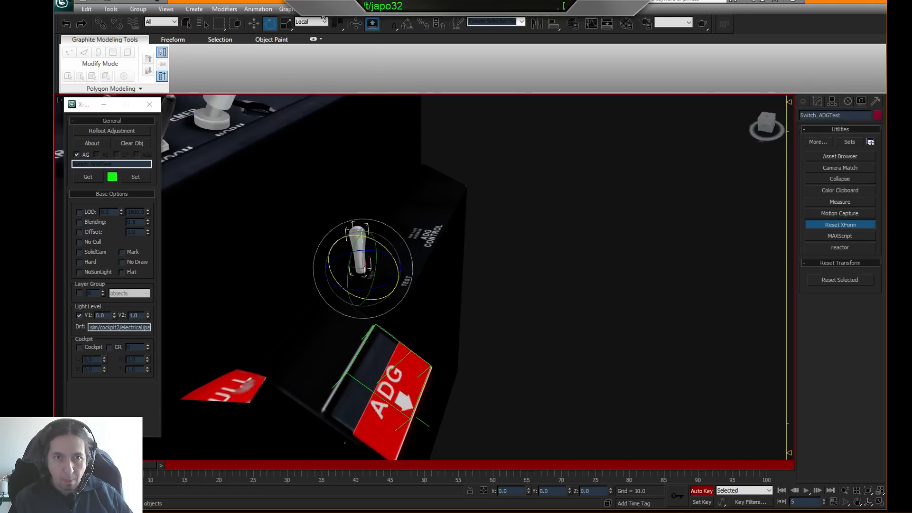
left_click(325, 22)
left_click(314, 30)
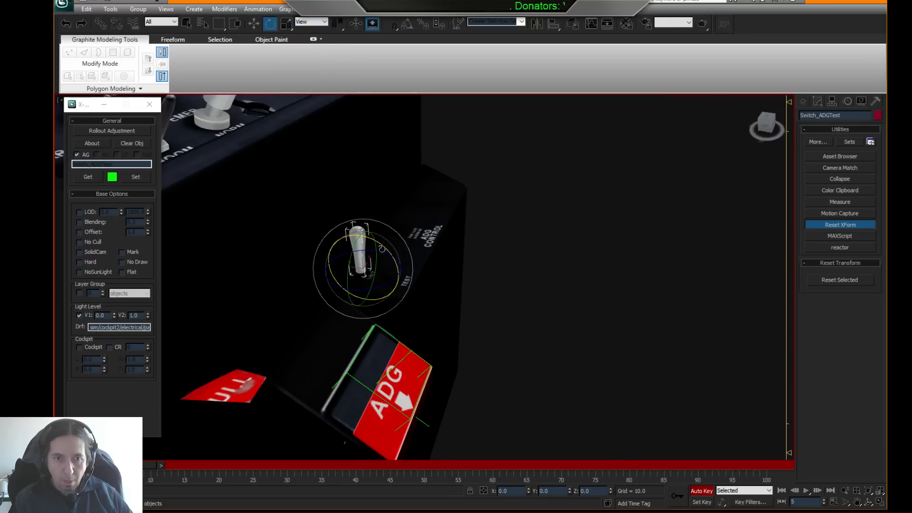
left_click_drag(383, 246, 415, 267)
left_click_drag(134, 466, 71, 471)
- Leave Reset XForm, reselect the ADG test switch and show the Animation rollout in its X-Plane export settings
left_click(723, 270)
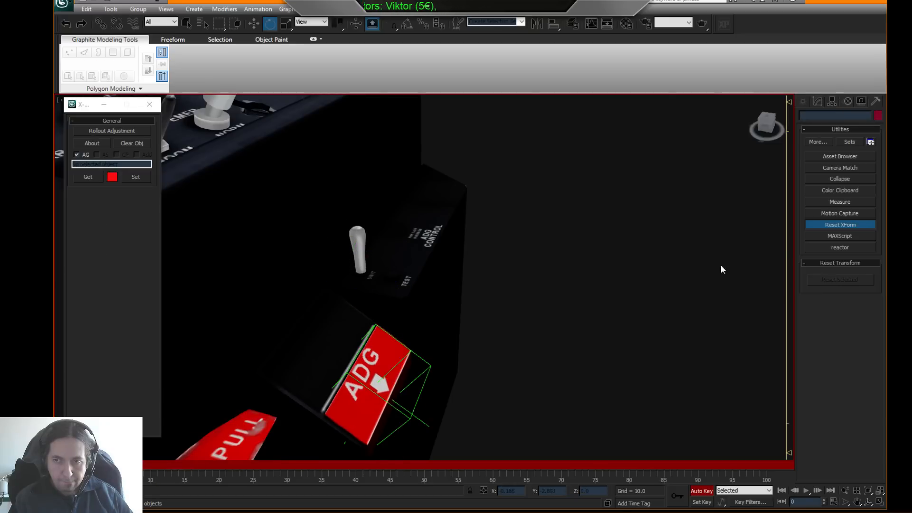
left_click(855, 224)
middle_click_drag(548, 270, 570, 314)
scroll(561, 311, "down", 3)
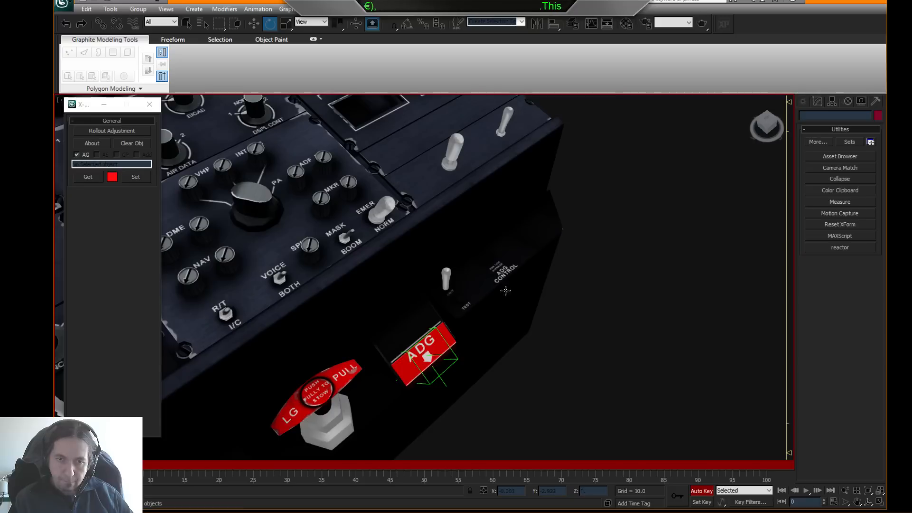
left_click(446, 278)
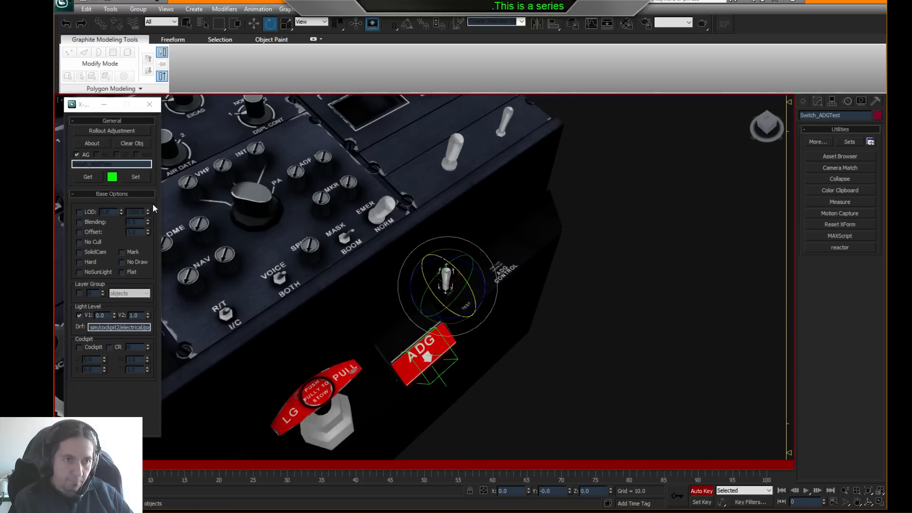
left_click(137, 132)
left_click(436, 224)
left_click(508, 177)
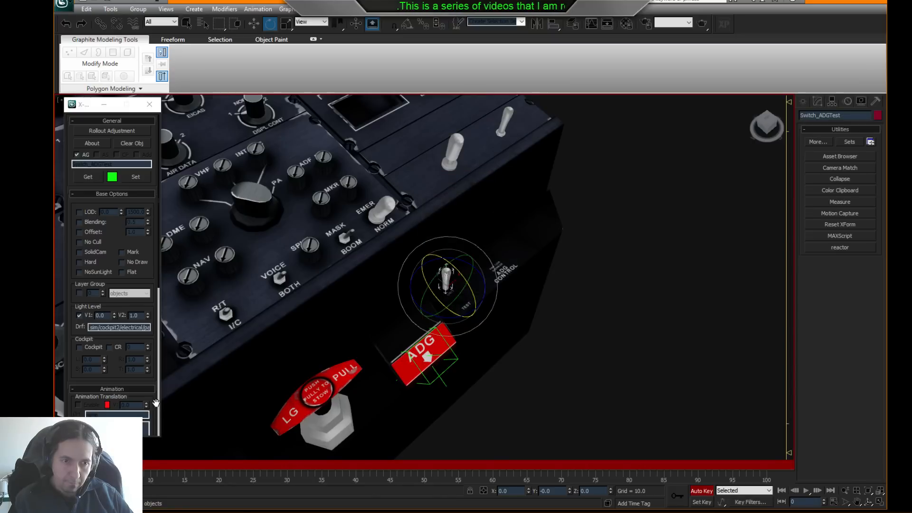
- Enable the switch's rotate animation with dataref CRJ_adg_test and values 0.0 and 1.0, and apply the settings to the object
scroll(156, 403, "down", 5)
left_click(89, 259)
key("Tab")
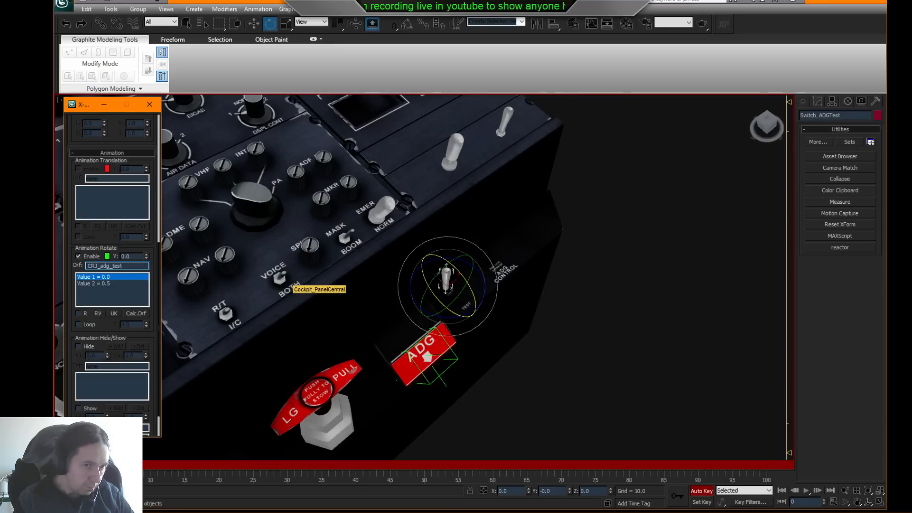
left_click(94, 283)
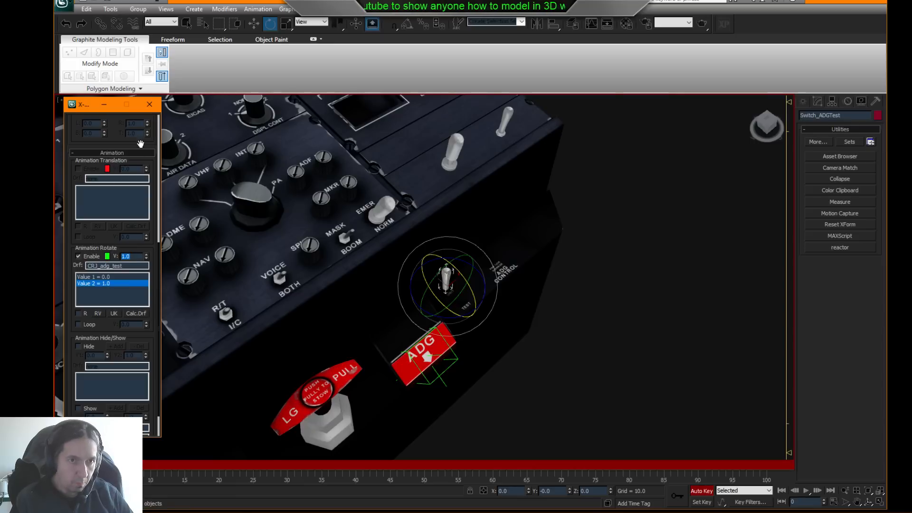
left_click_drag(151, 133, 139, 388)
left_click(138, 177)
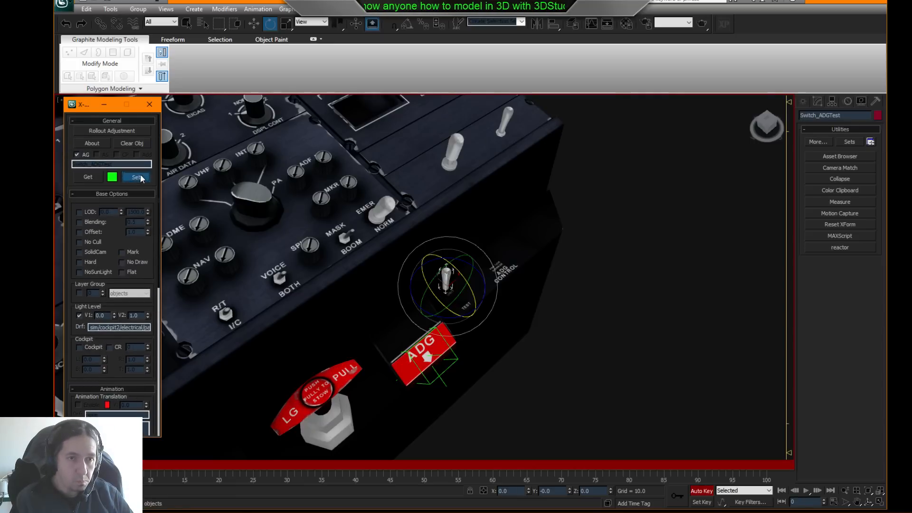
- Deselect the ADG test switch and turn off auto keying
left_click(632, 290)
middle_click_drag(620, 430, 668, 425)
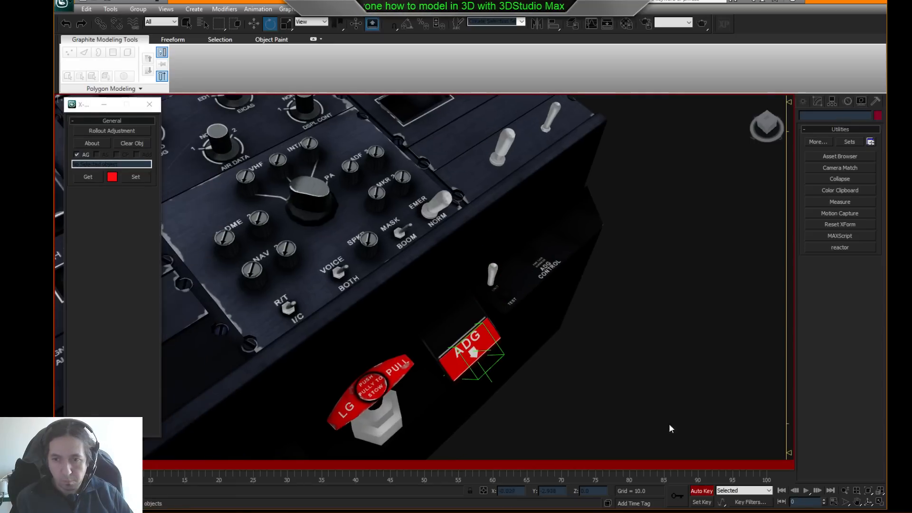
left_click(705, 491)
- Scrub the timeline to preview the animated controls on the central pedestal
middle_click_drag(327, 305, 392, 309)
scroll(391, 308, "down", 6)
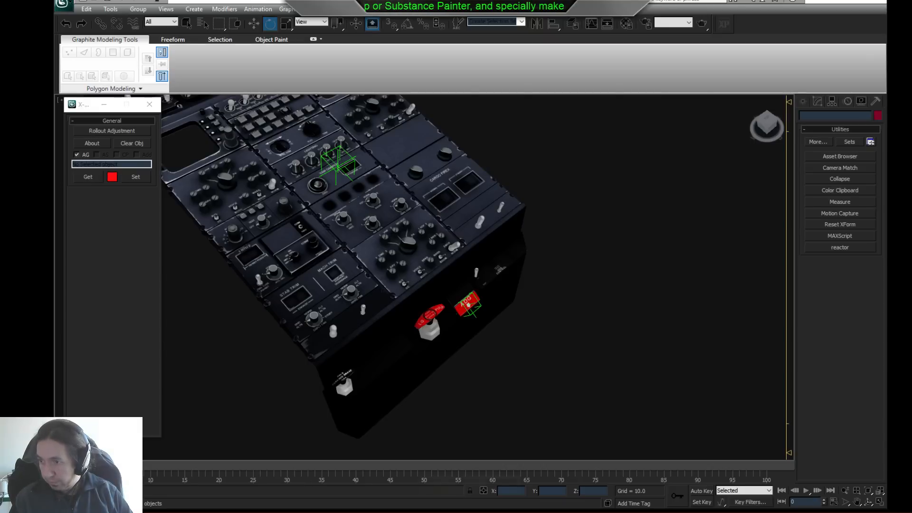
middle_click_drag(453, 221, 456, 220)
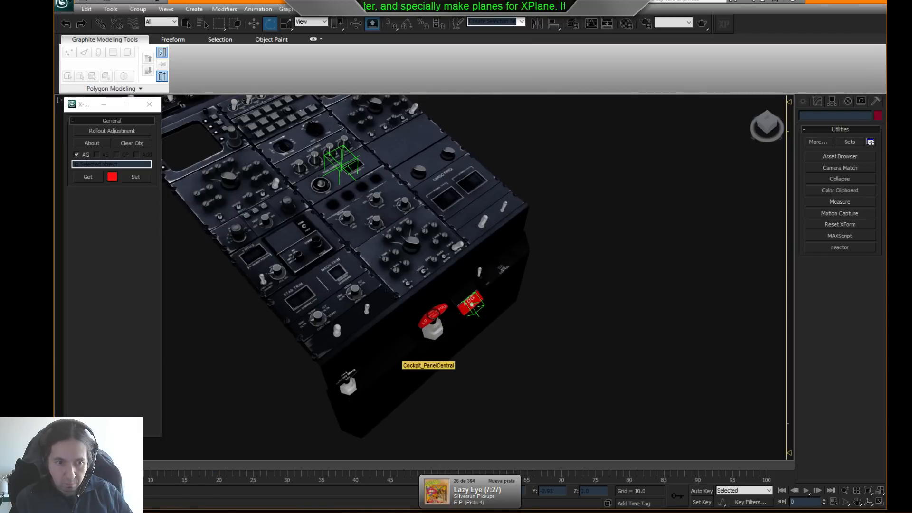
left_click_drag(114, 466, 30, 407)
middle_click_drag(535, 276, 540, 269)
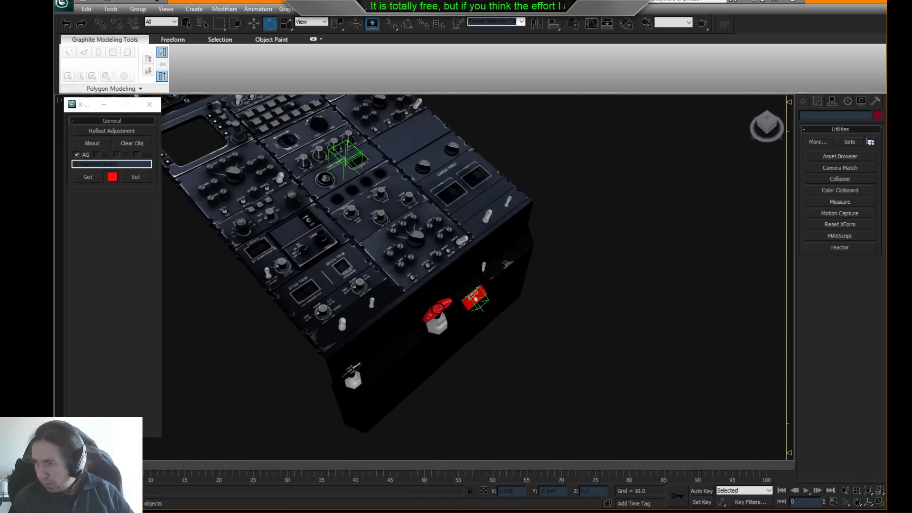
scroll(426, 278, "down", 7)
scroll(426, 278, "up", 5)
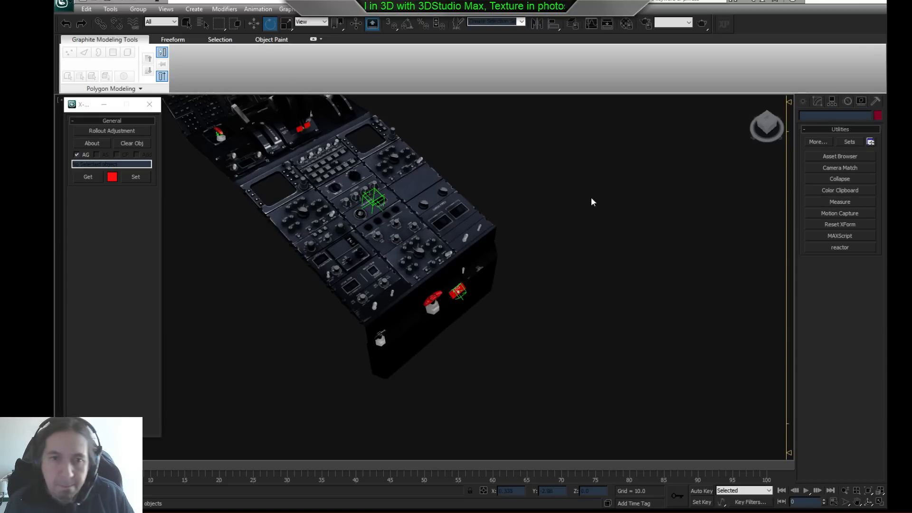
- Select the rudder trim knob and review its rotate animation dataref and key values in the export settings
scroll(408, 254, "up", 10)
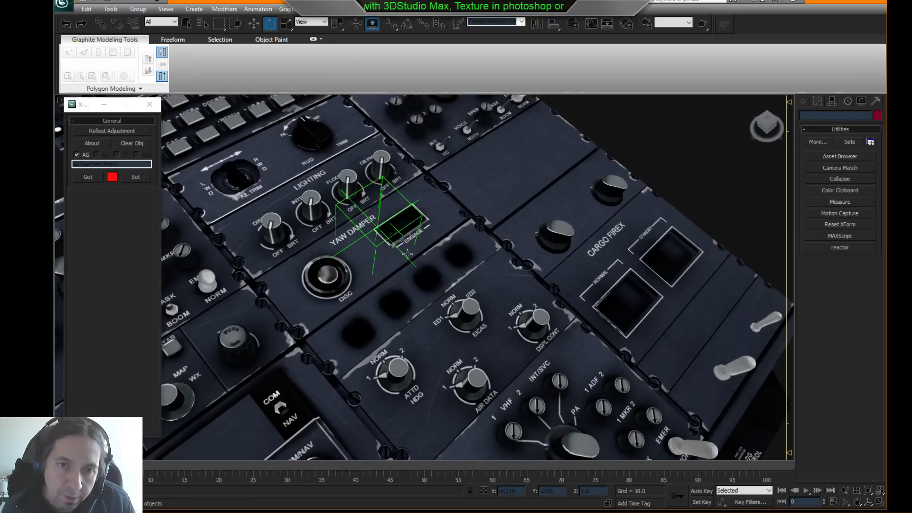
middle_click_drag(349, 141, 412, 253)
left_click(379, 241)
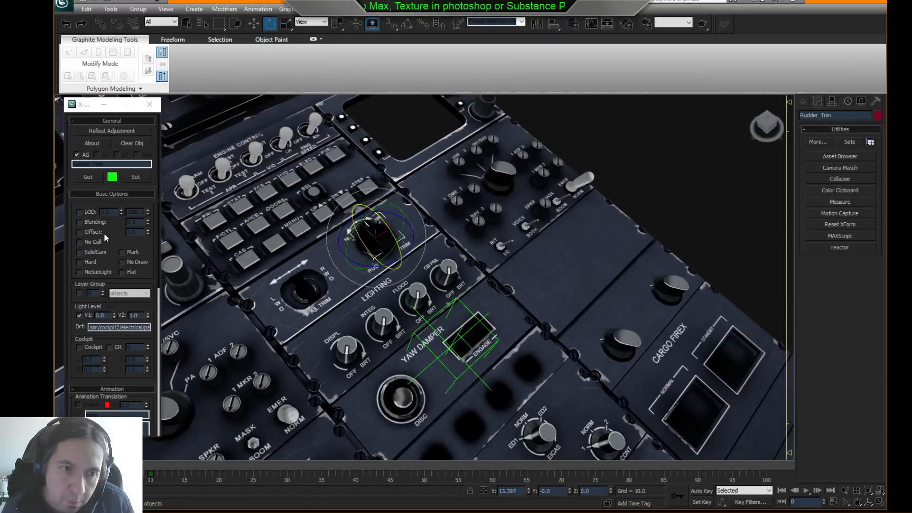
scroll(124, 380, "down", 6)
scroll(122, 381, "up", 5)
left_click_drag(116, 380, 124, 277)
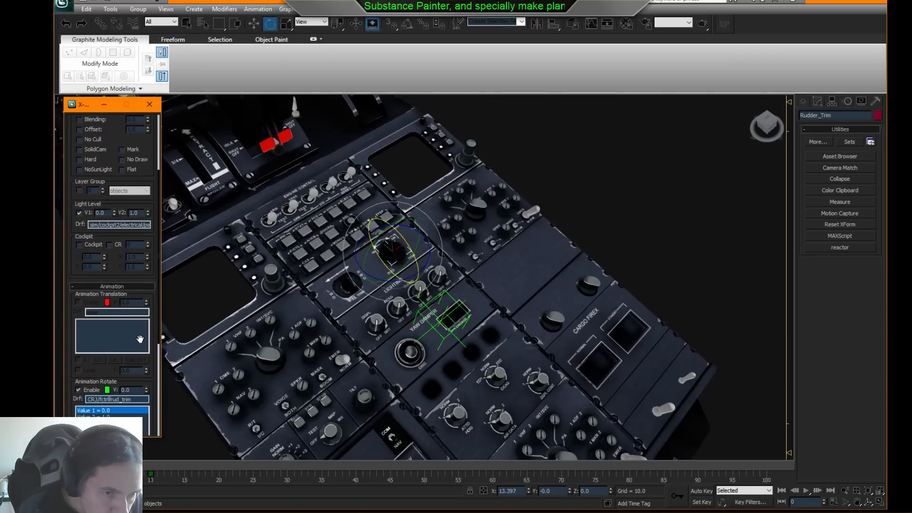
scroll(139, 385, "up", 3)
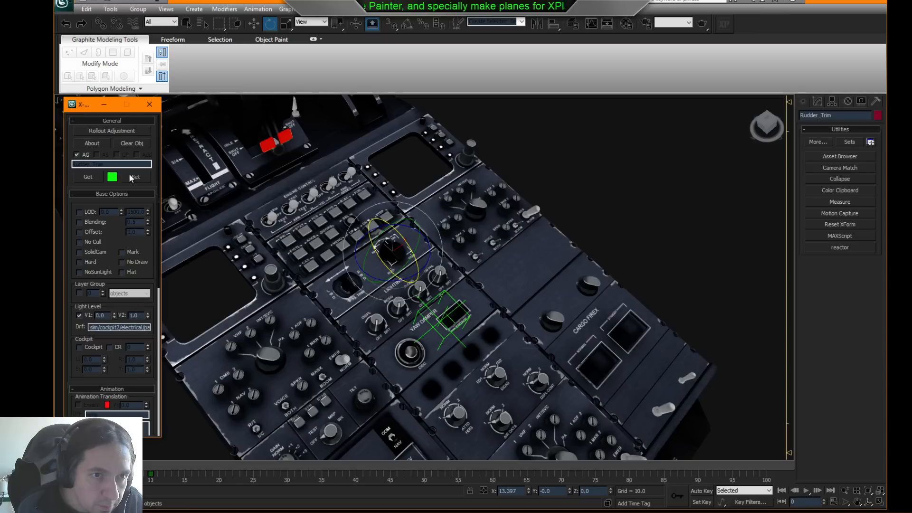